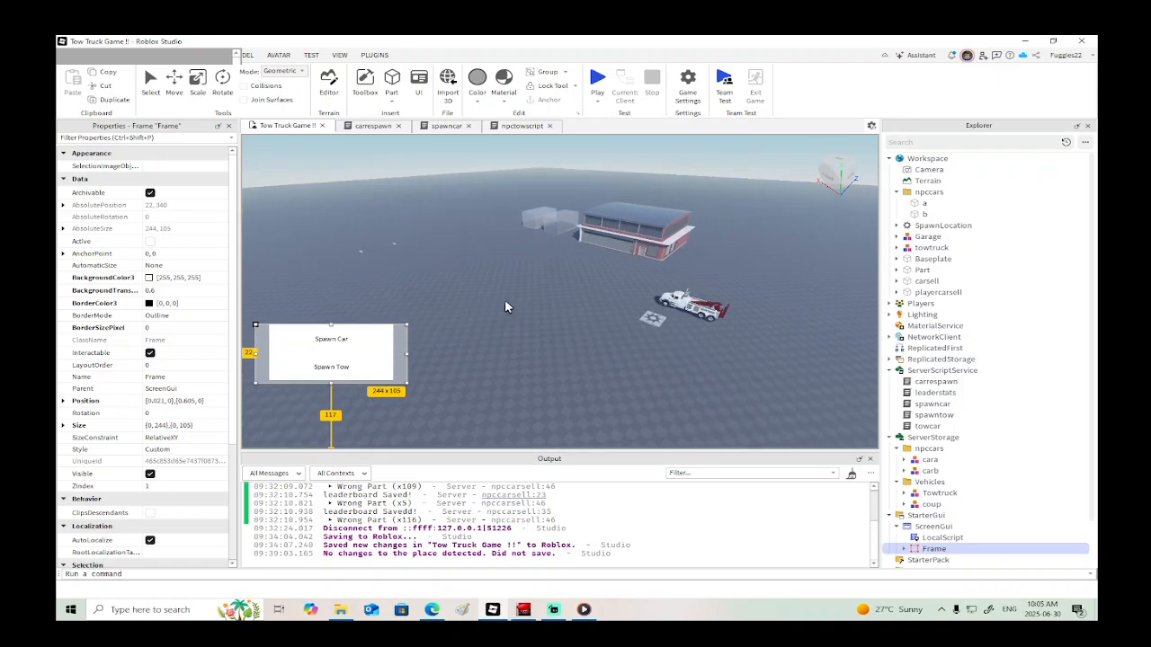
pyautogui.press('s')
pyautogui.press('w')
pyautogui.moveTo(548, 287); pyautogui.dragTo(547, 286, button='right')
pyautogui.press('d')
pyautogui.press('w')
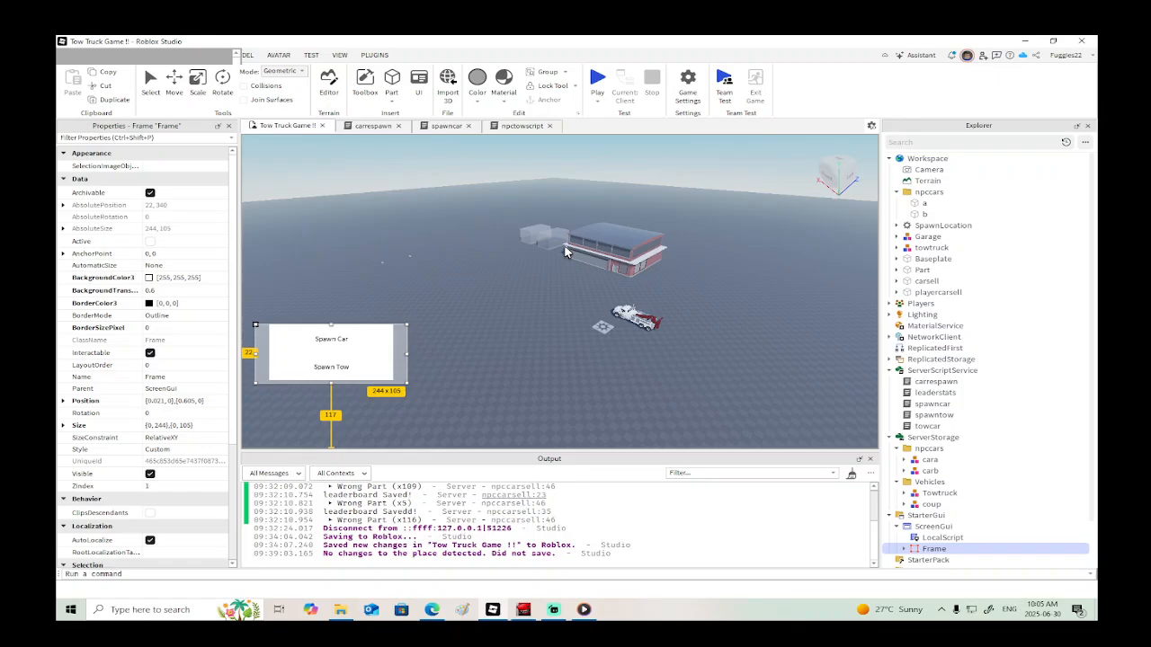
pyautogui.scroll(5, 522, 247)
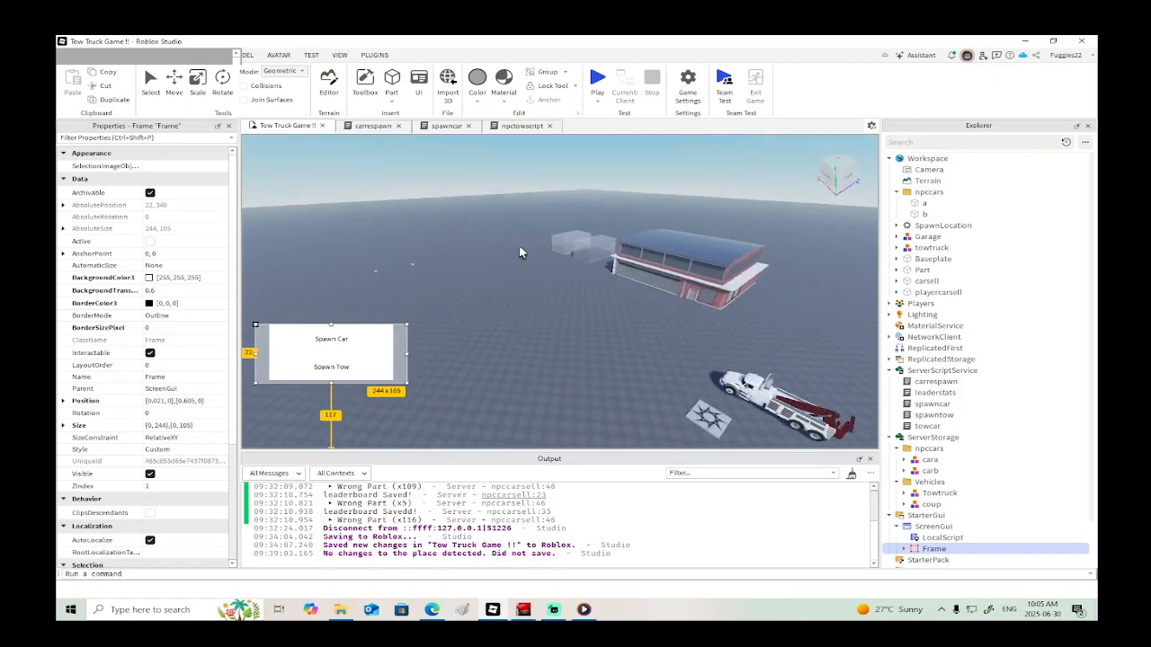
pyautogui.moveTo(598, 242)
pyautogui.mouseDown(button='right')
pyautogui.moveTo(575, 255)
pyautogui.moveTo(586, 249)
pyautogui.mouseUp(button='right')
pyautogui.press('w')
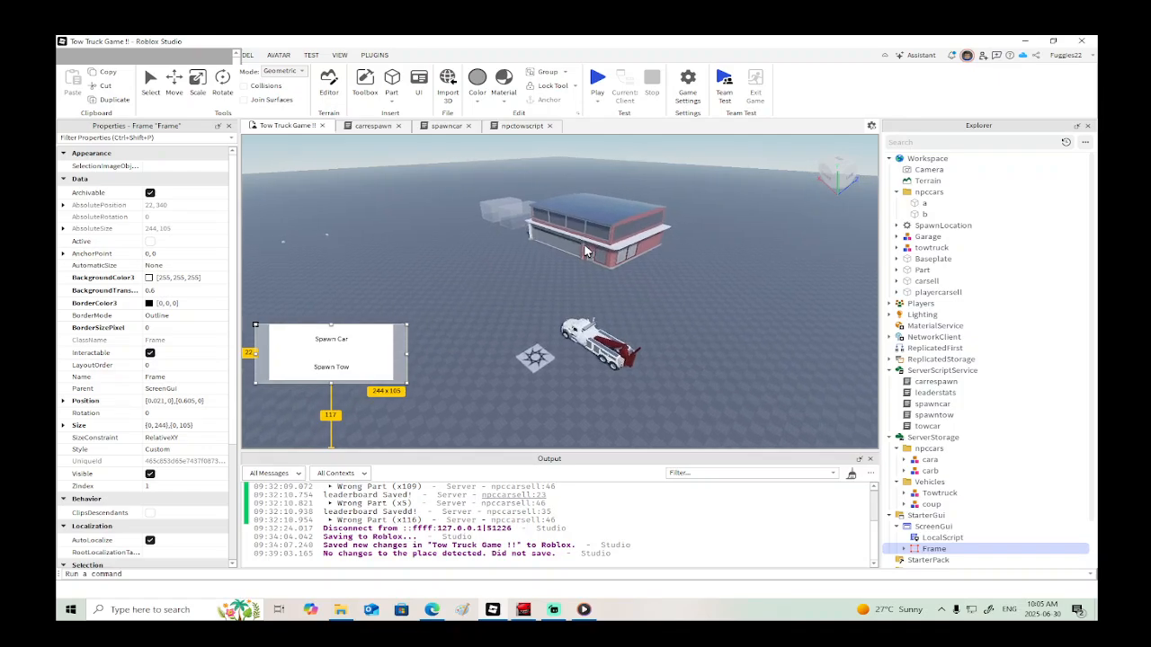
pyautogui.press('a')
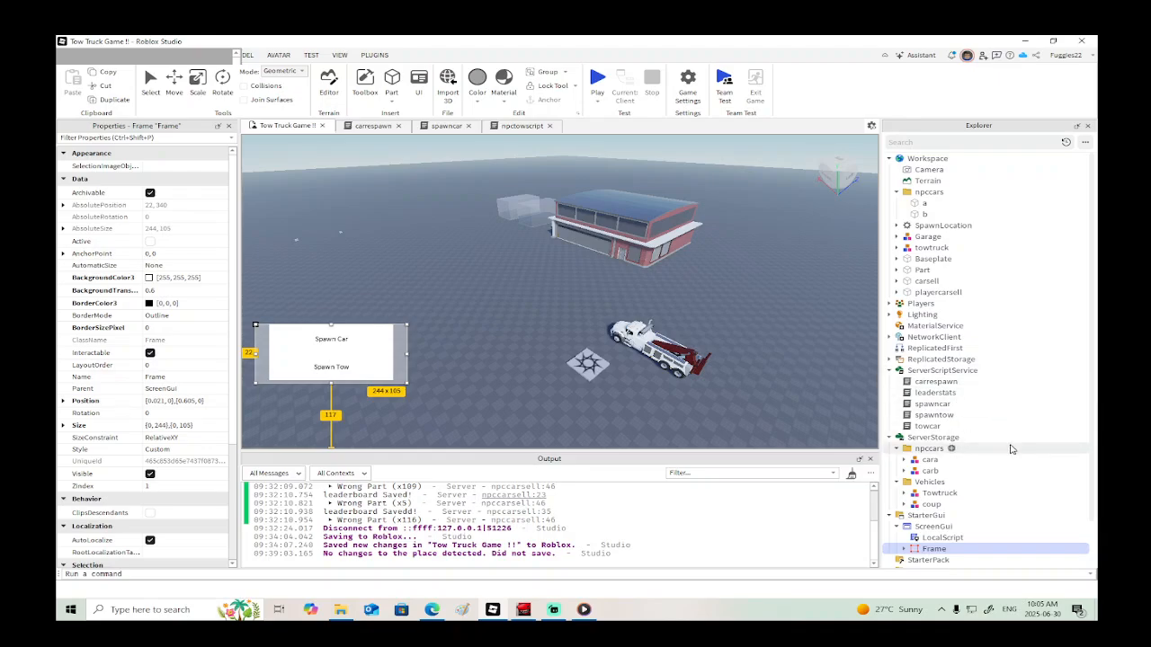
# Step: Move the AC6_Stock_Gauges frame from the Plugins folder of the Towtruck's A-Chassis Tune into StarterGui's ScreenGui
pyautogui.scroll(-3, 958, 497)
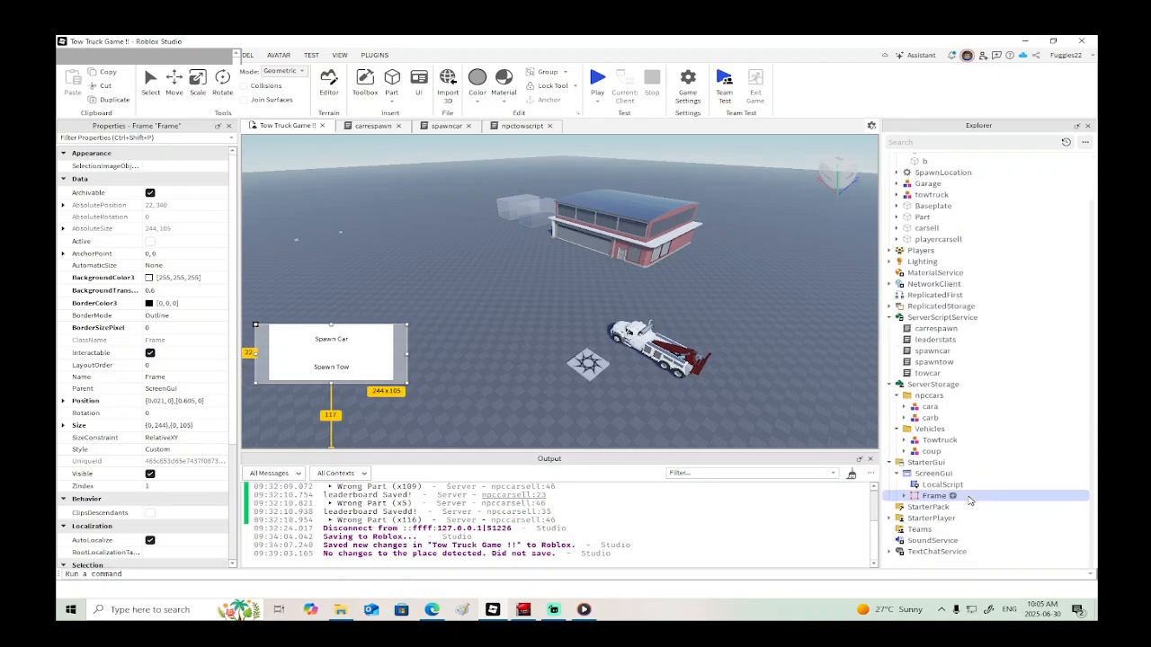
pyautogui.click(907, 440)
pyautogui.scroll(-3, 914, 442)
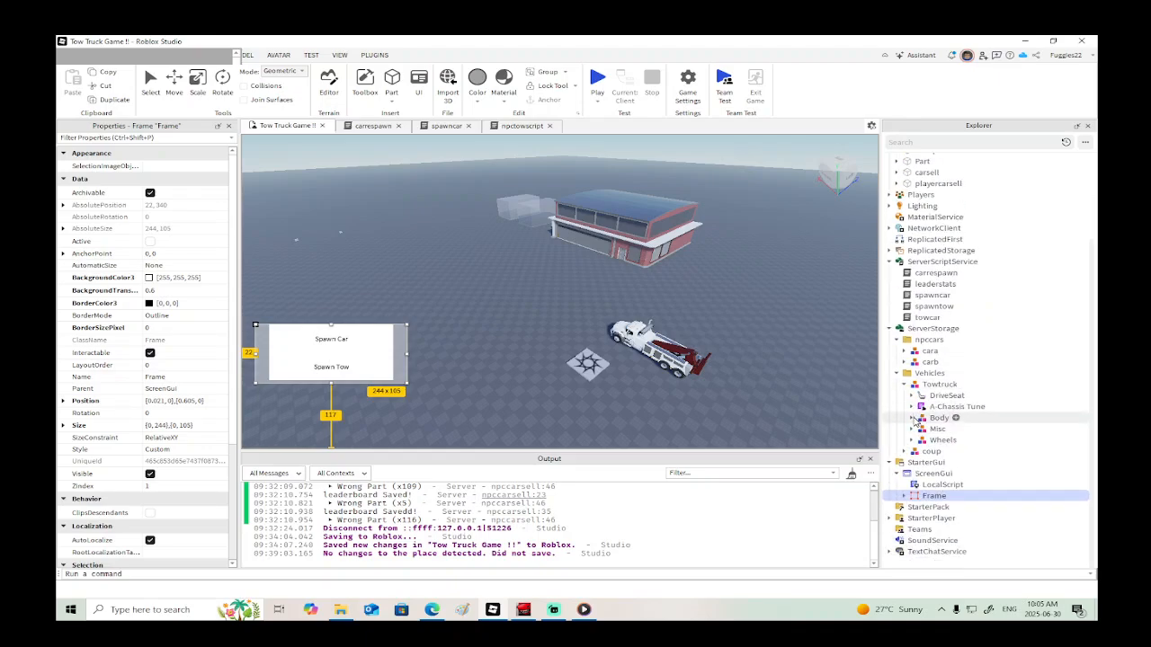
pyautogui.click(911, 396)
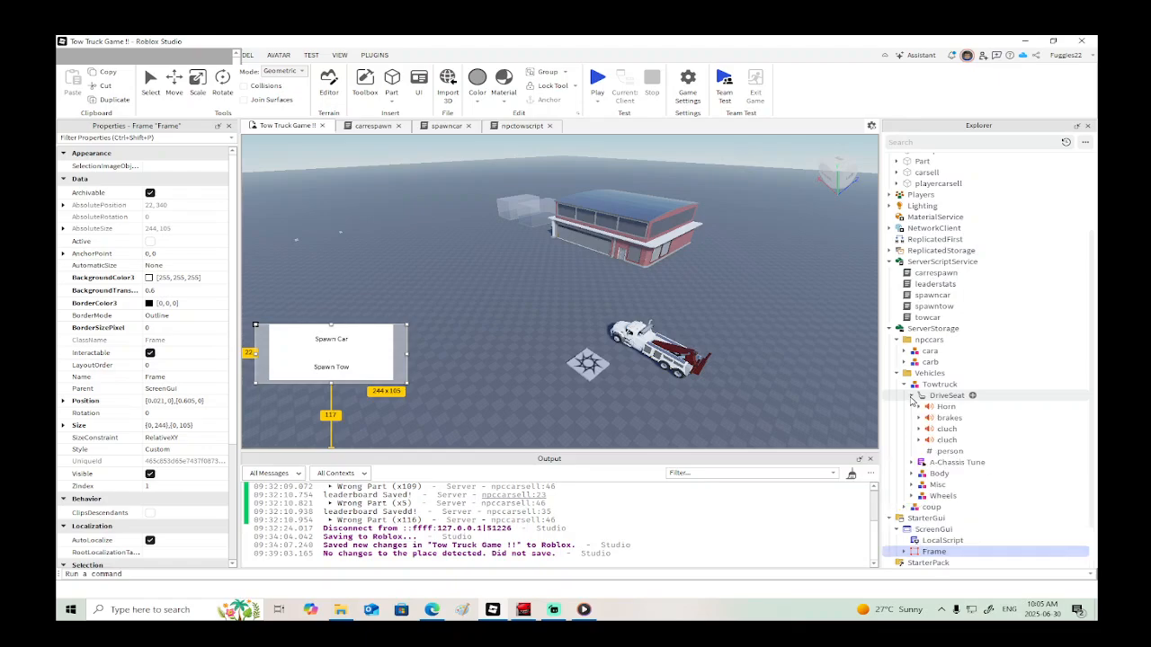
pyautogui.click(910, 396)
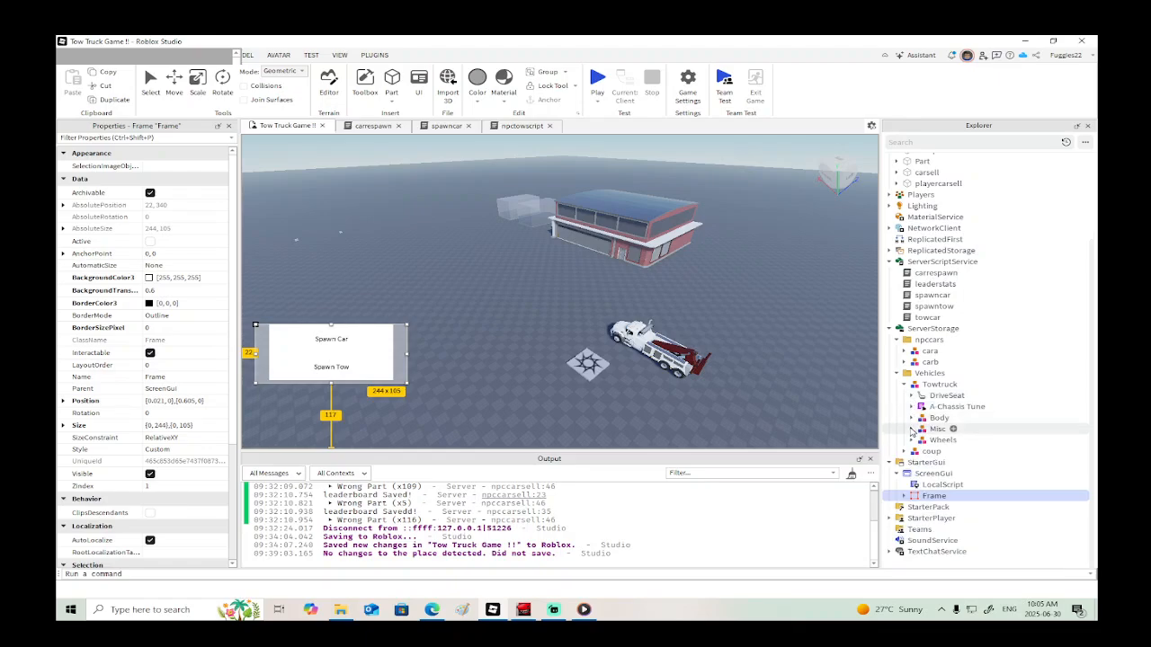
pyautogui.click(911, 407)
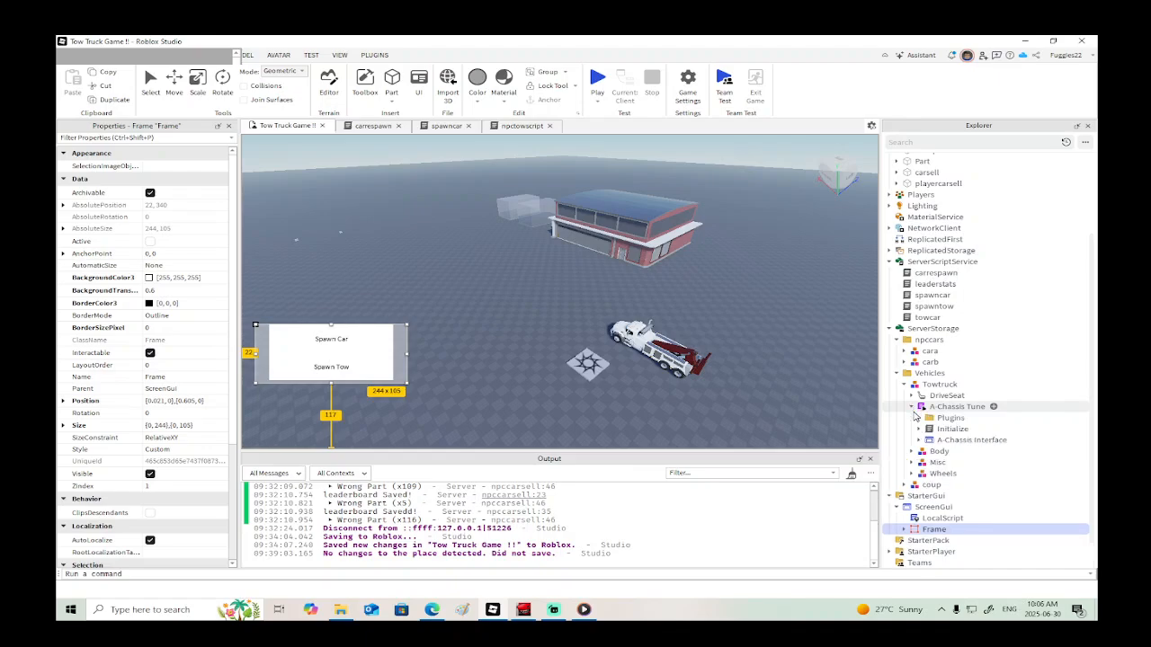
pyautogui.click(918, 418)
pyautogui.scroll(-3, 945, 463)
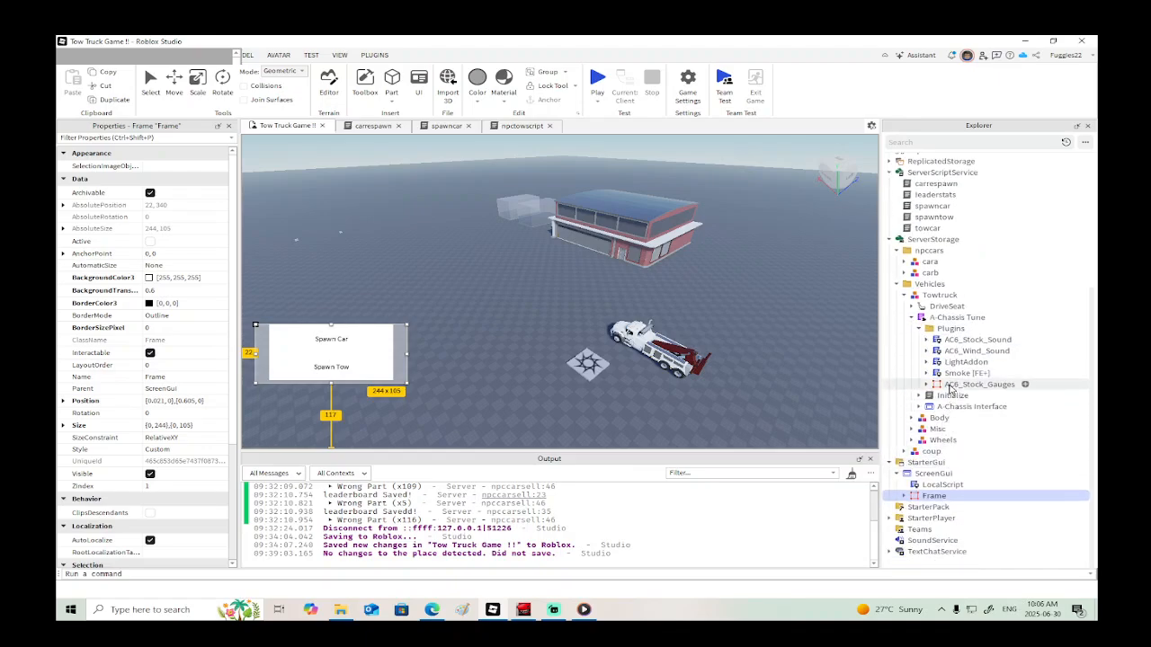
pyautogui.moveTo(945, 387); pyautogui.dragTo(928, 474)
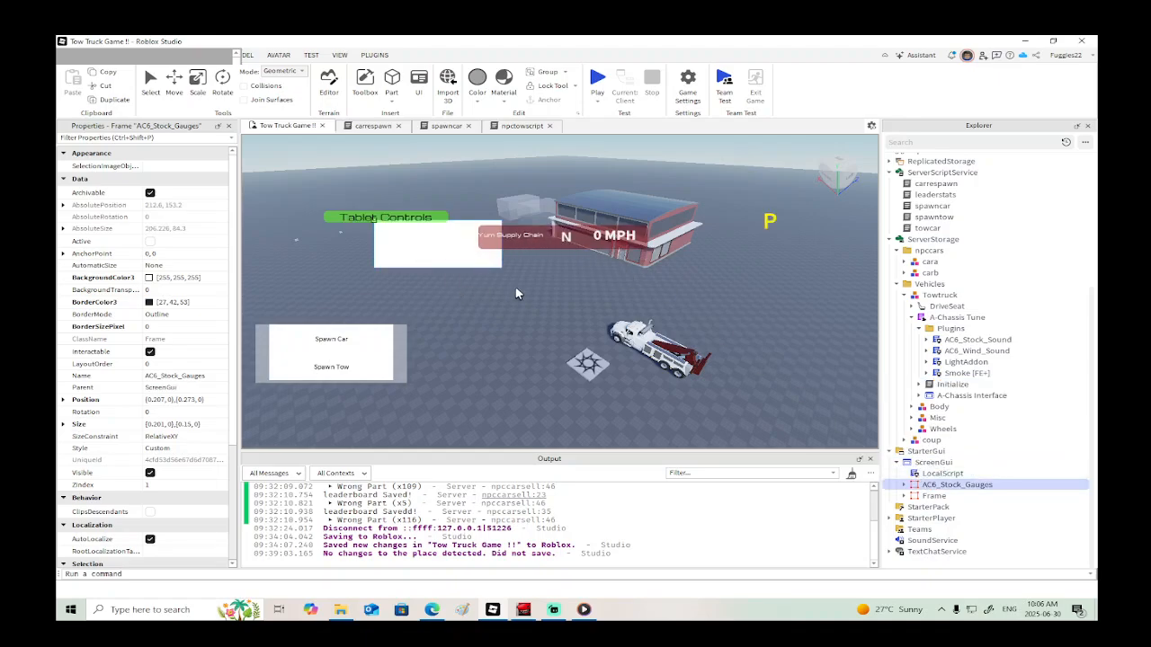
# Step: Move the AC6_Stock_Gauges frame down to about (213, 399) px and the spawn buttons frame up to about (22, 88) px
pyautogui.moveTo(515, 294); pyautogui.dragTo(522, 343, button='right')
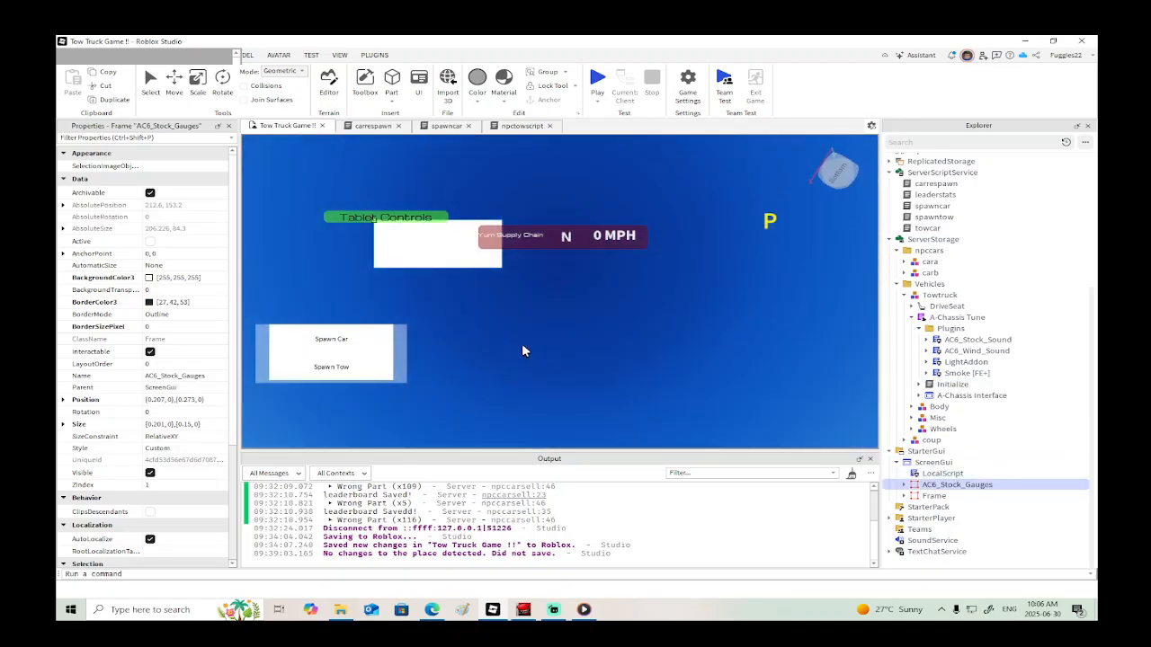
pyautogui.click(935, 474)
pyautogui.click(952, 484)
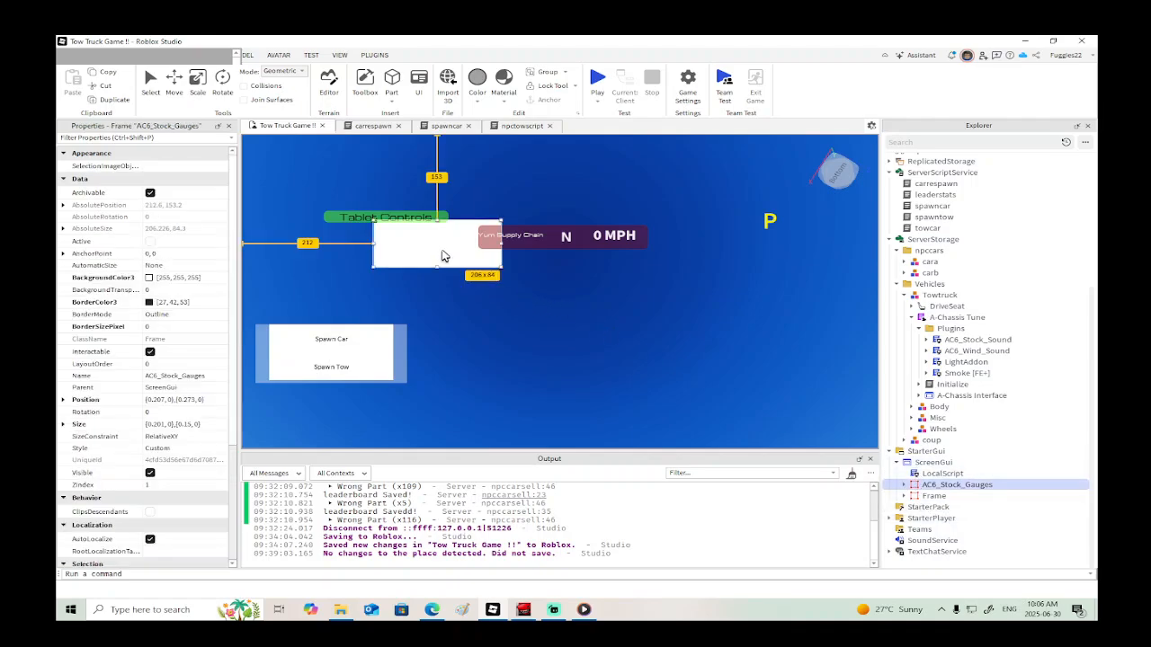
pyautogui.moveTo(441, 256); pyautogui.dragTo(465, 406)
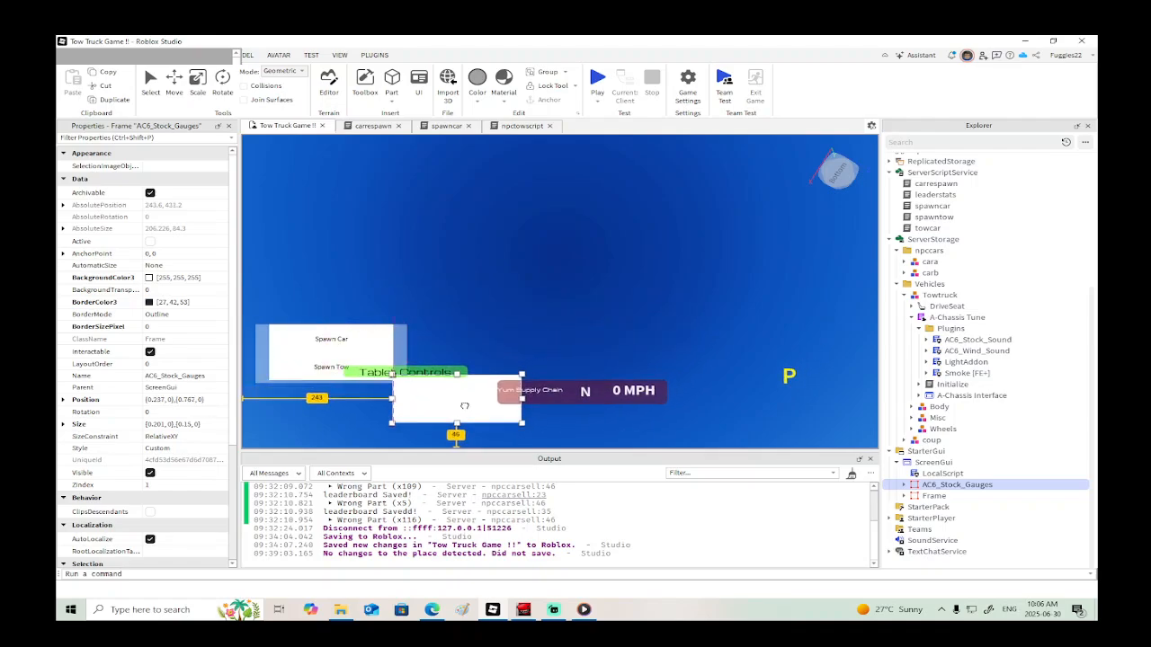
pyautogui.click(398, 346)
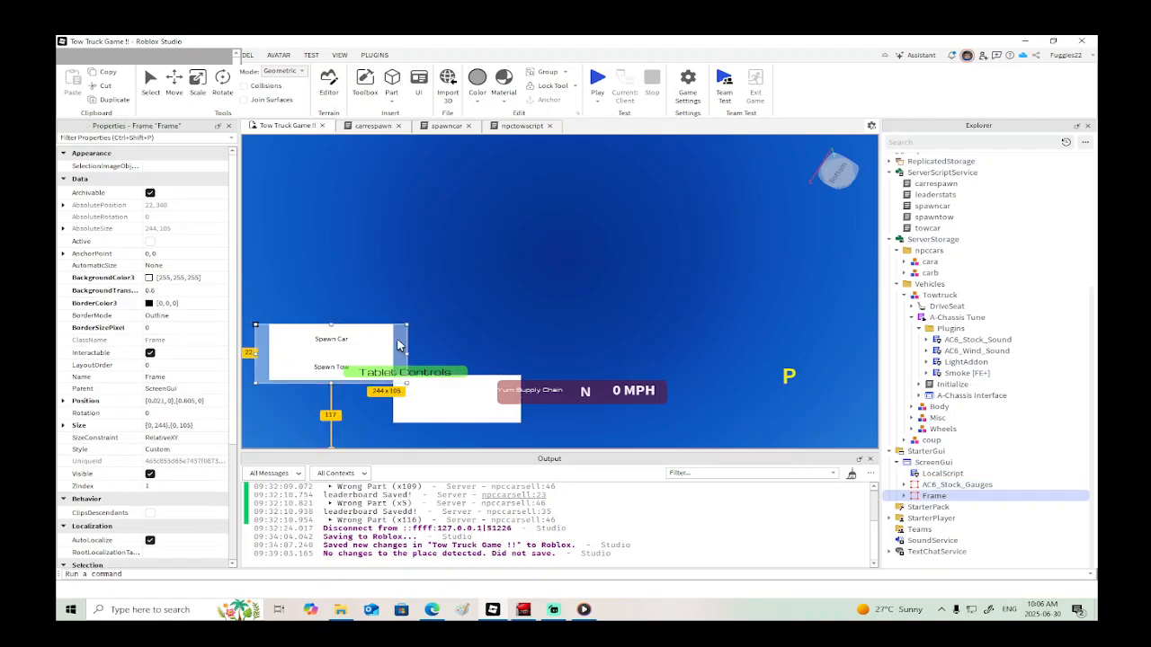
pyautogui.moveTo(399, 346); pyautogui.dragTo(401, 202)
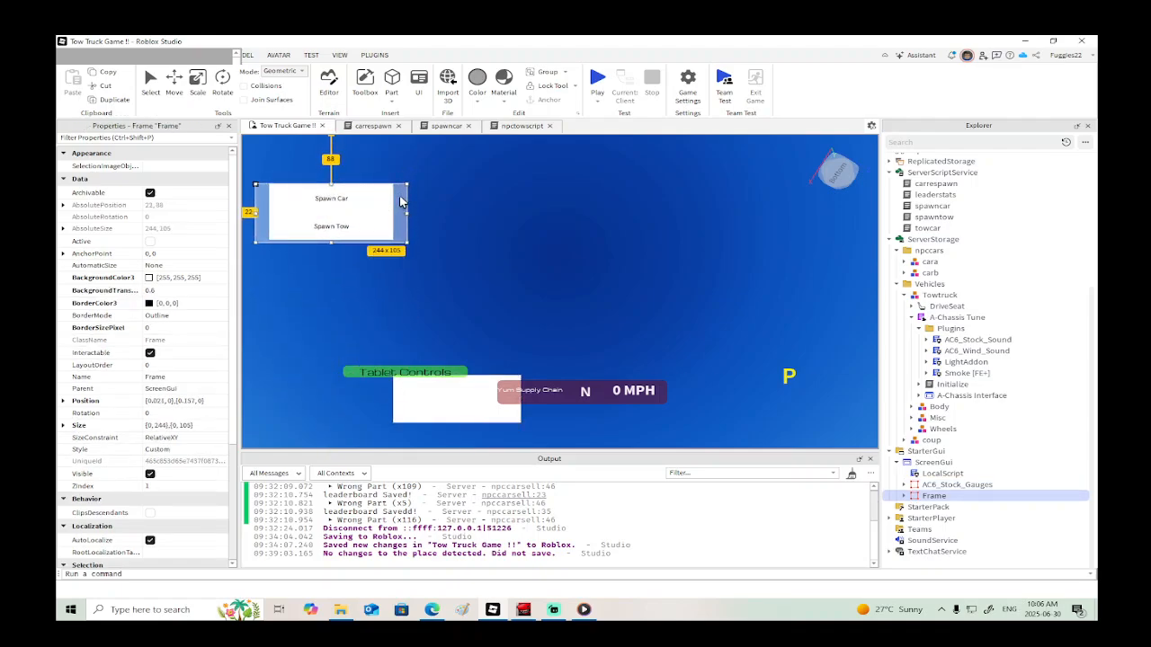
pyautogui.moveTo(474, 405); pyautogui.dragTo(459, 396)
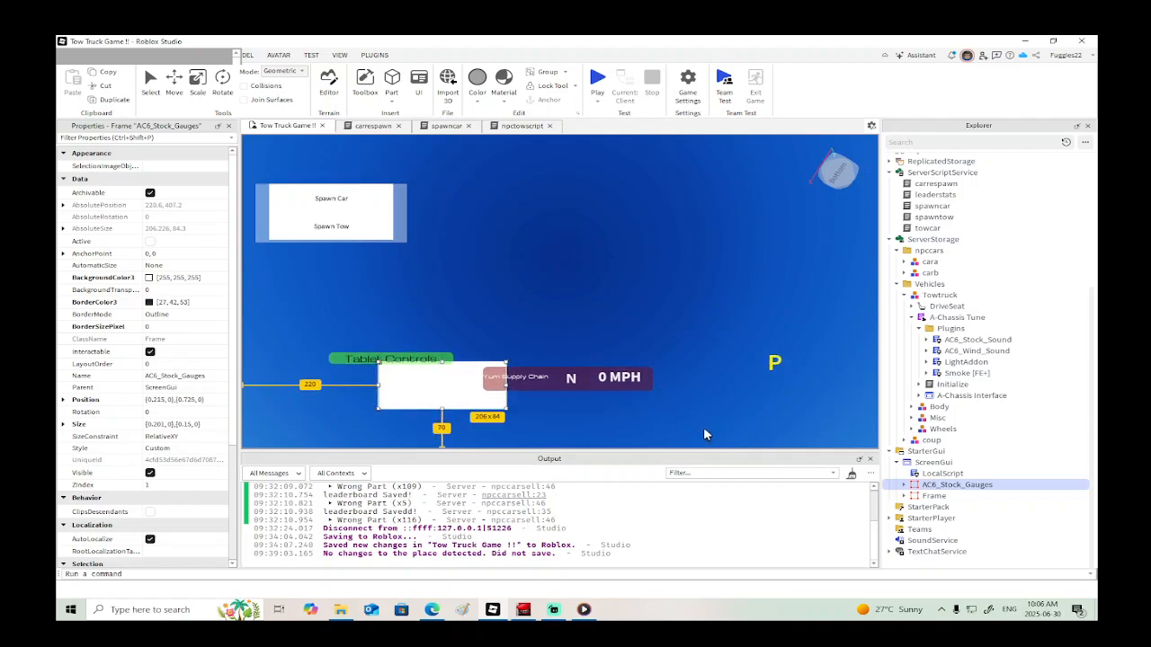
pyautogui.moveTo(471, 391); pyautogui.dragTo(450, 385)
# Step: Move the PBrake label onto the gauge bar between the gear letter and the speed text, and reduce its height to about 26 px
pyautogui.click(758, 366)
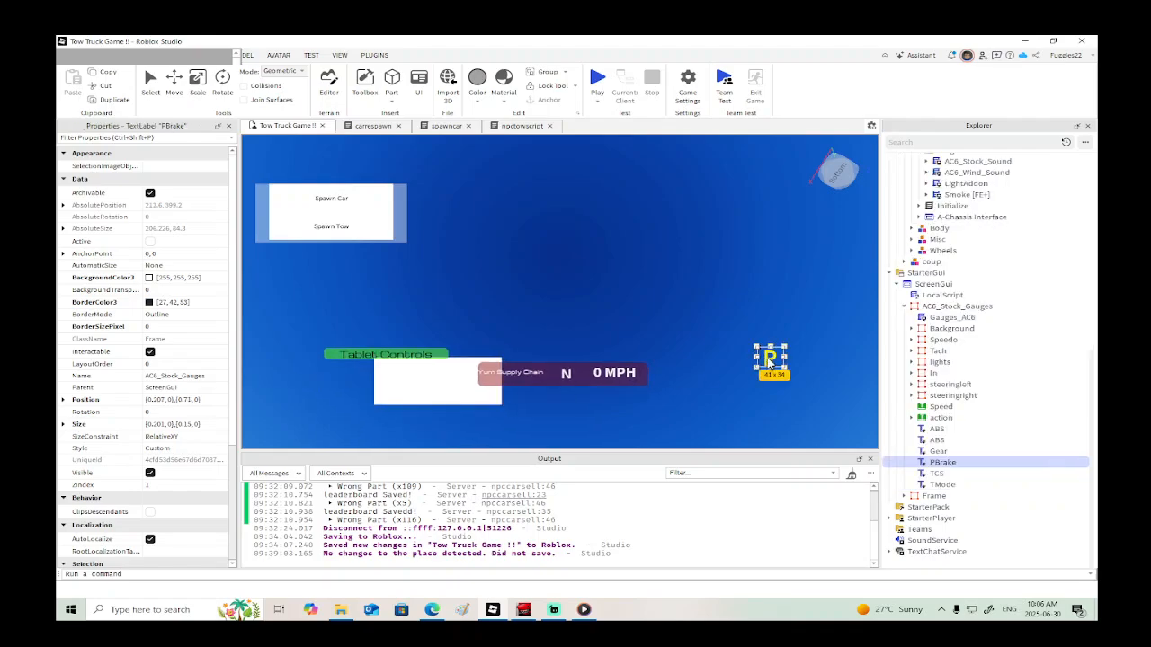
pyautogui.moveTo(758, 366); pyautogui.dragTo(581, 378)
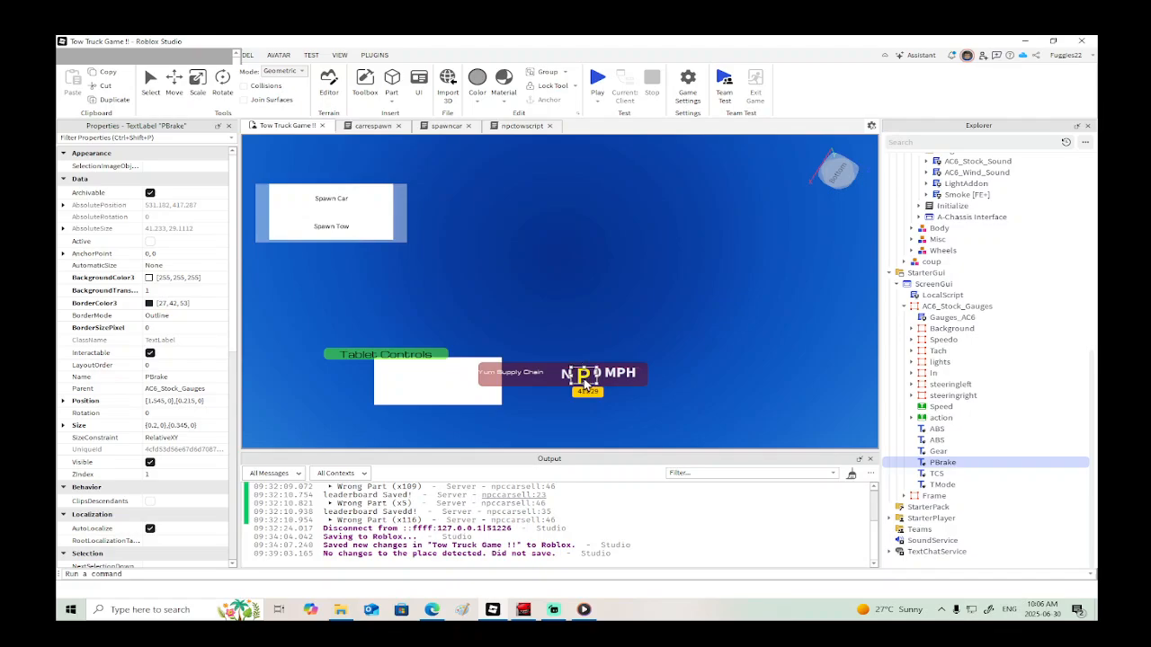
pyautogui.moveTo(583, 377); pyautogui.dragTo(585, 381)
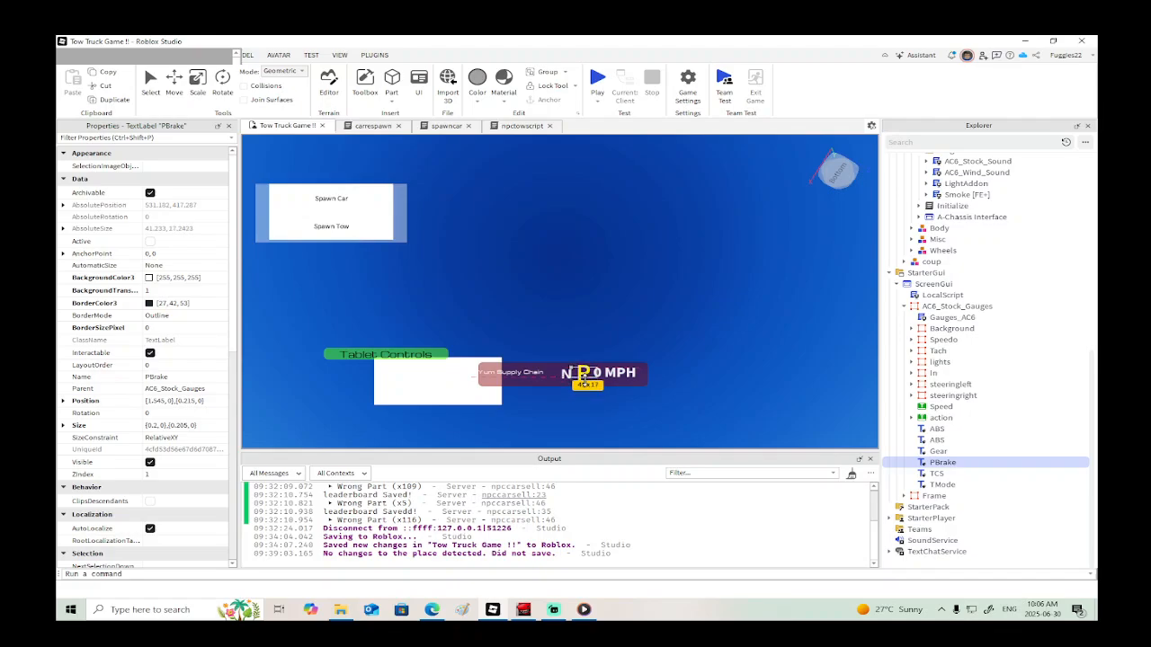
pyautogui.hotkey('ctrl', 'z')
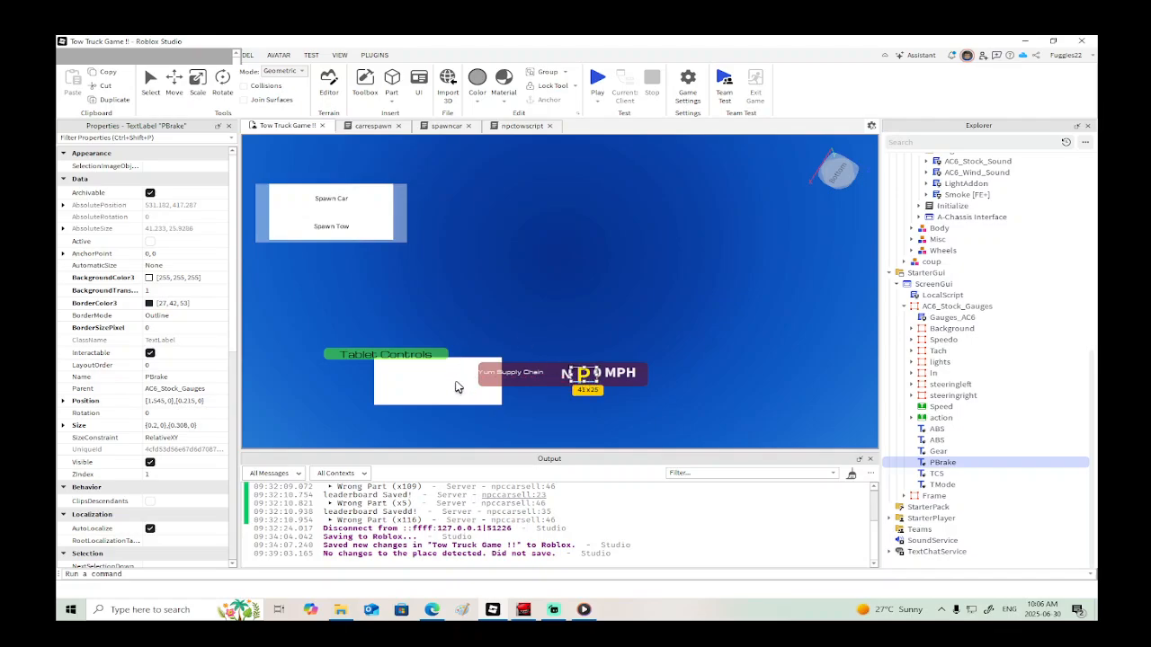
# Step: Move the Tablet Controls button beneath the gauge bar and shrink it to about 161 × 20 px
pyautogui.moveTo(403, 357); pyautogui.dragTo(576, 396)
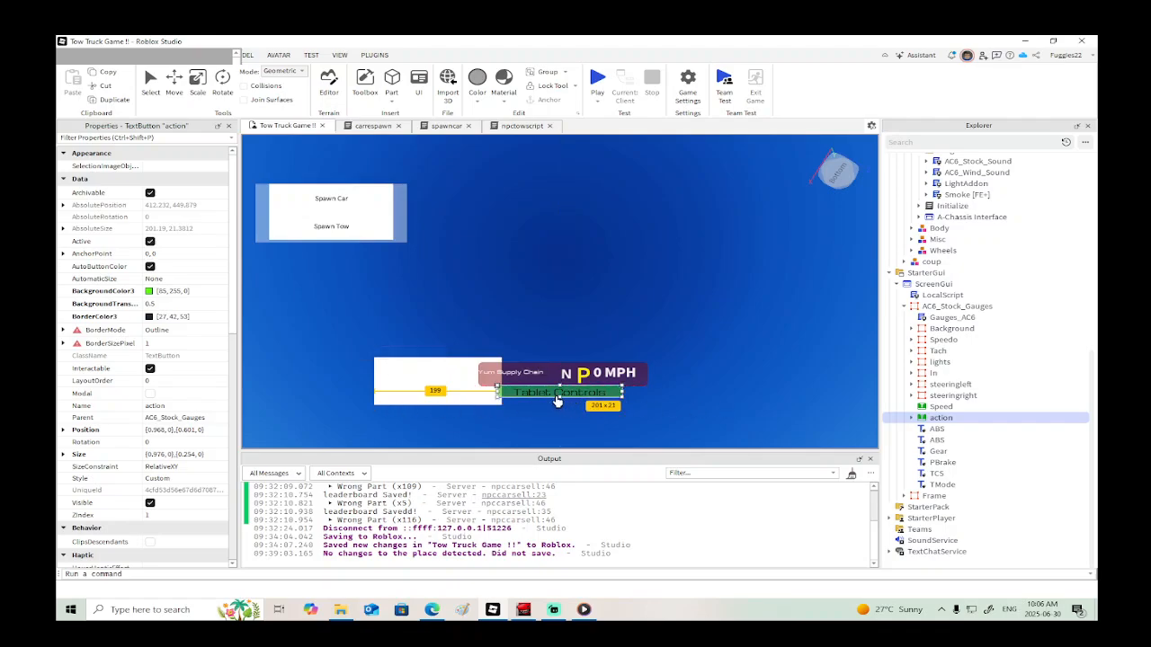
pyautogui.moveTo(560, 401); pyautogui.dragTo(538, 391)
pyautogui.click(538, 378)
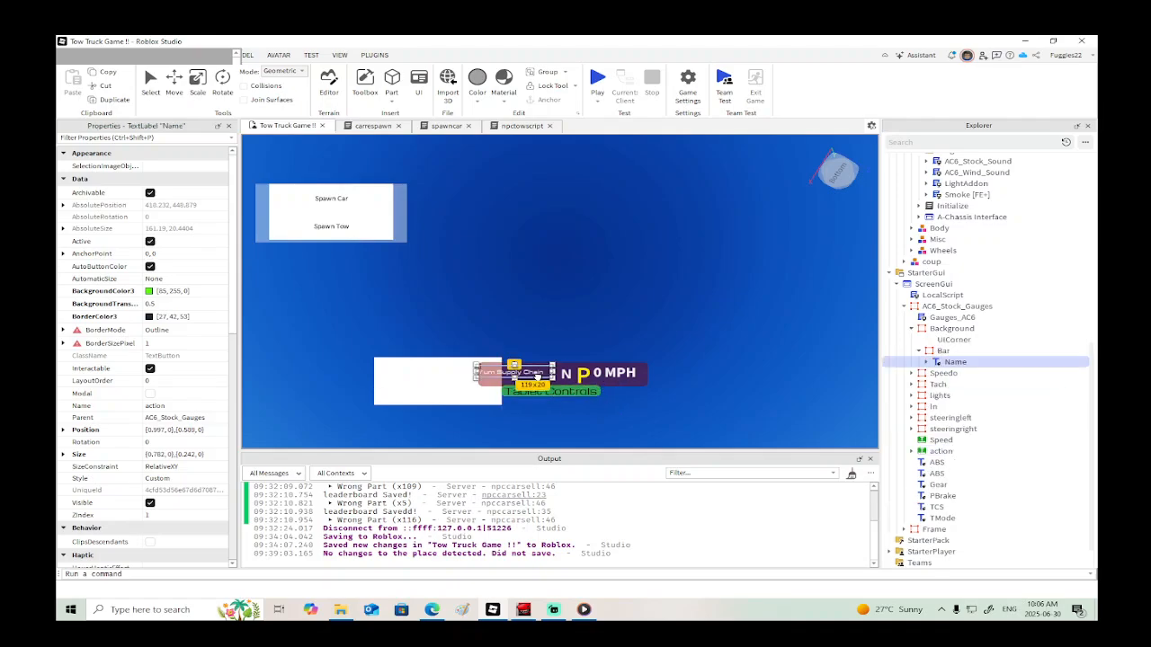
# Step: Shorten the gauge bar's Background from its left edge to about 210 px wide and delete the supply chain name label
pyautogui.click(499, 377)
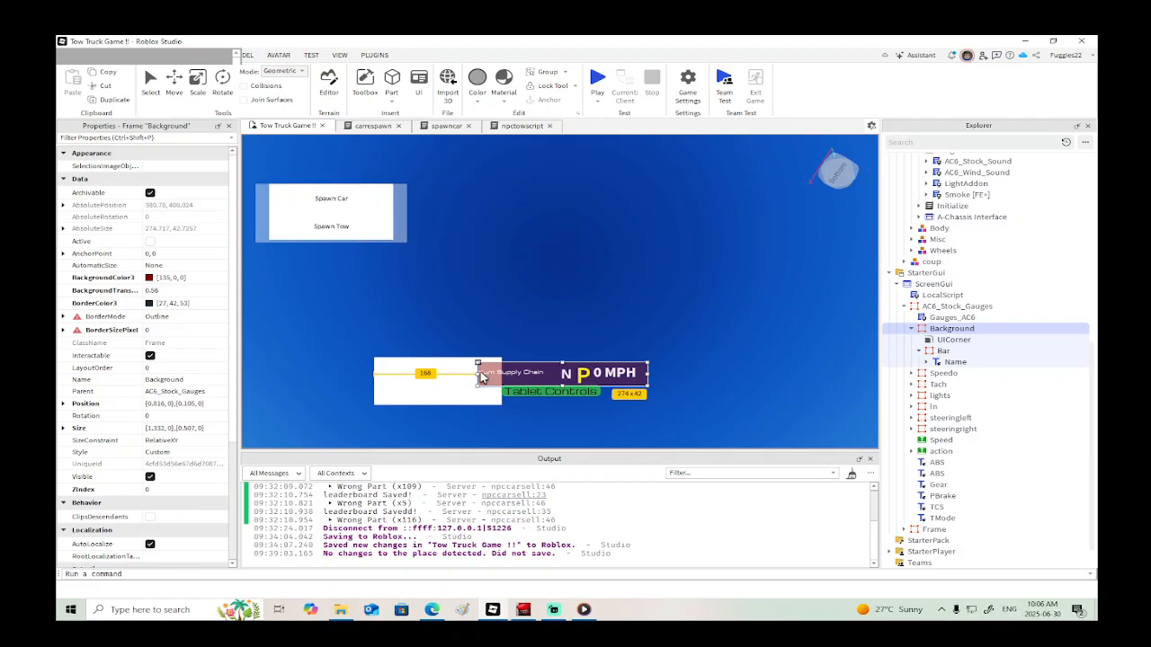
pyautogui.moveTo(477, 372); pyautogui.dragTo(526, 372)
pyautogui.click(532, 374)
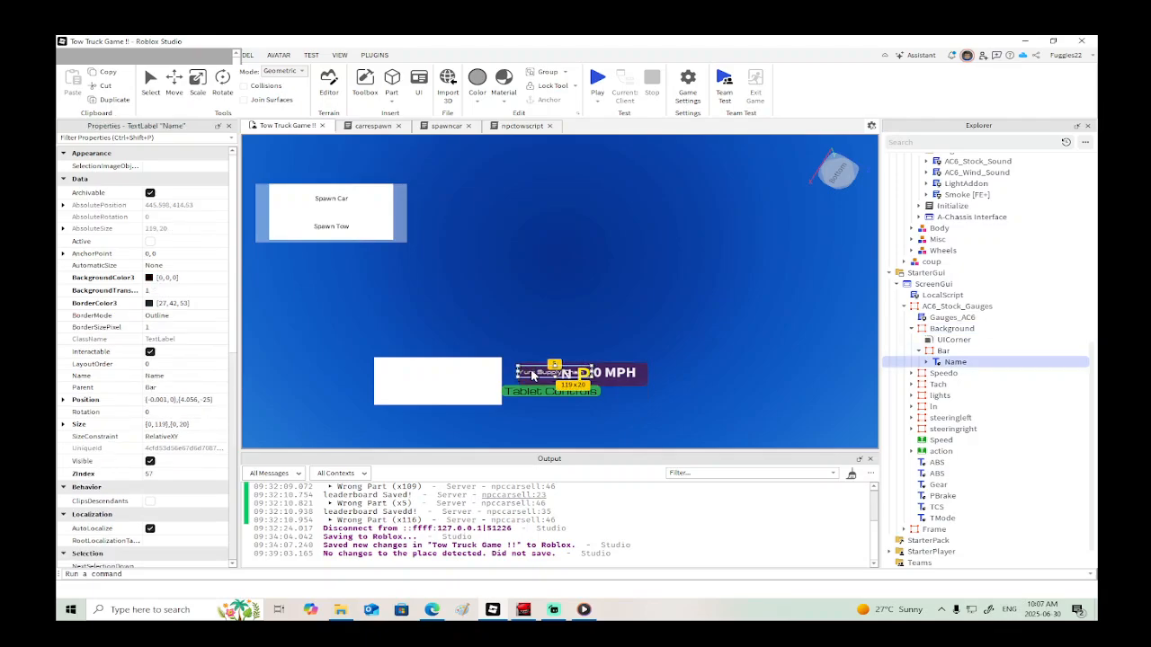
pyautogui.press('Delete')
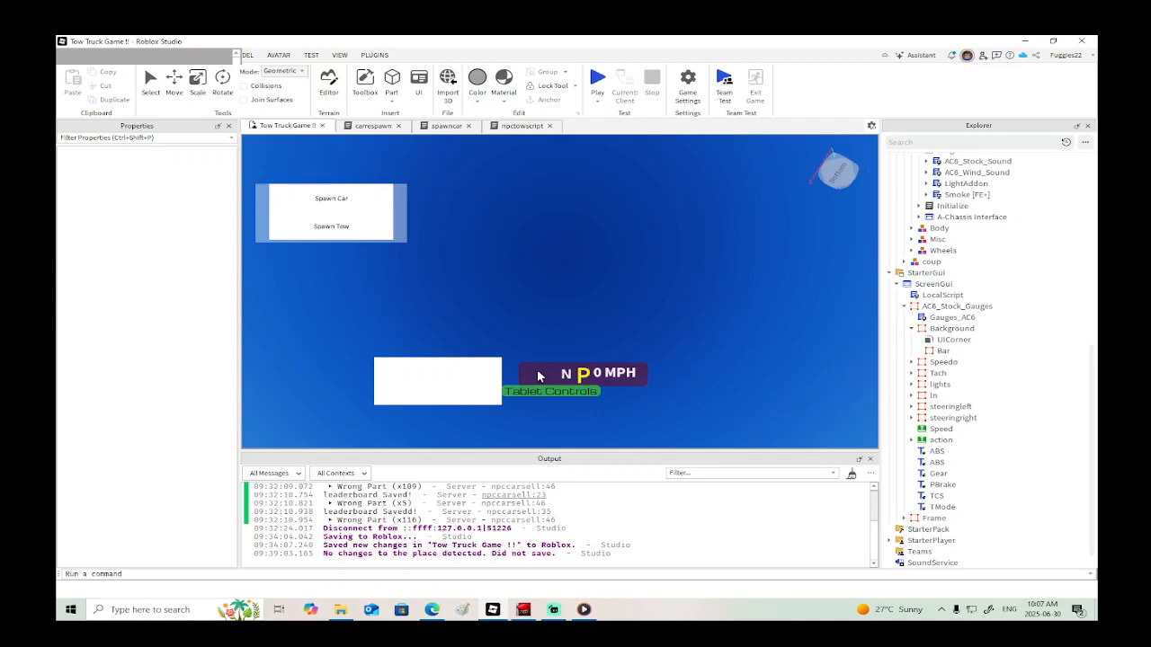
# Step: Rearrange the gauge bar labels with the gear letter at the left end, the parking brake P beside it and the speed text after it
pyautogui.click(957, 306)
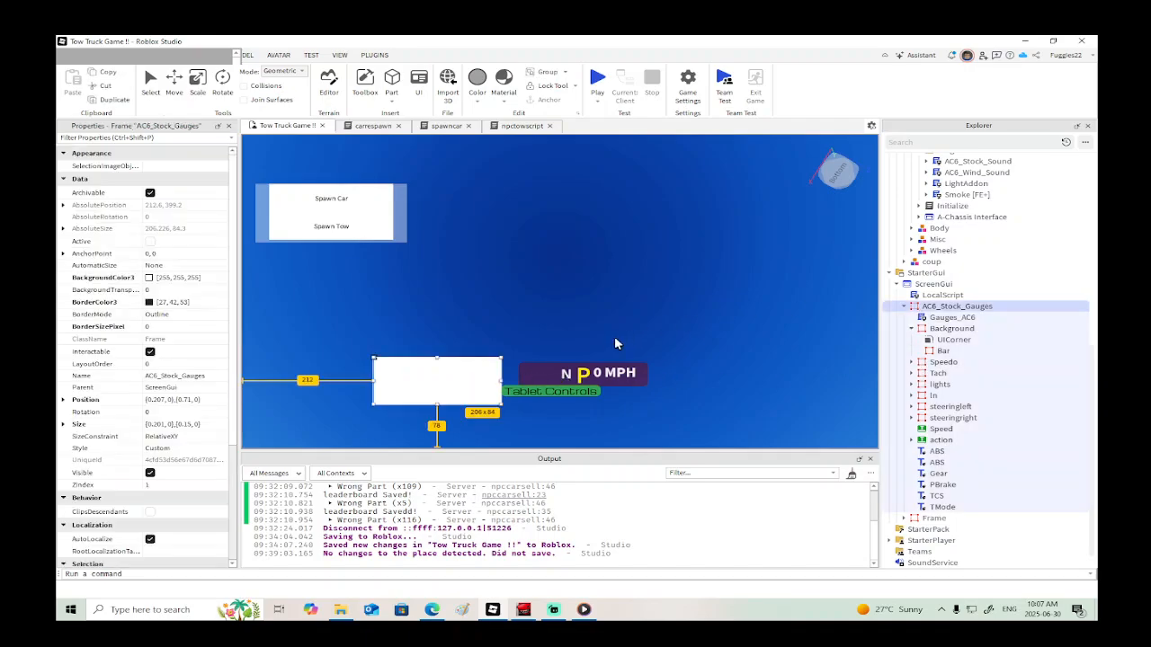
pyautogui.click(537, 381)
pyautogui.click(565, 374)
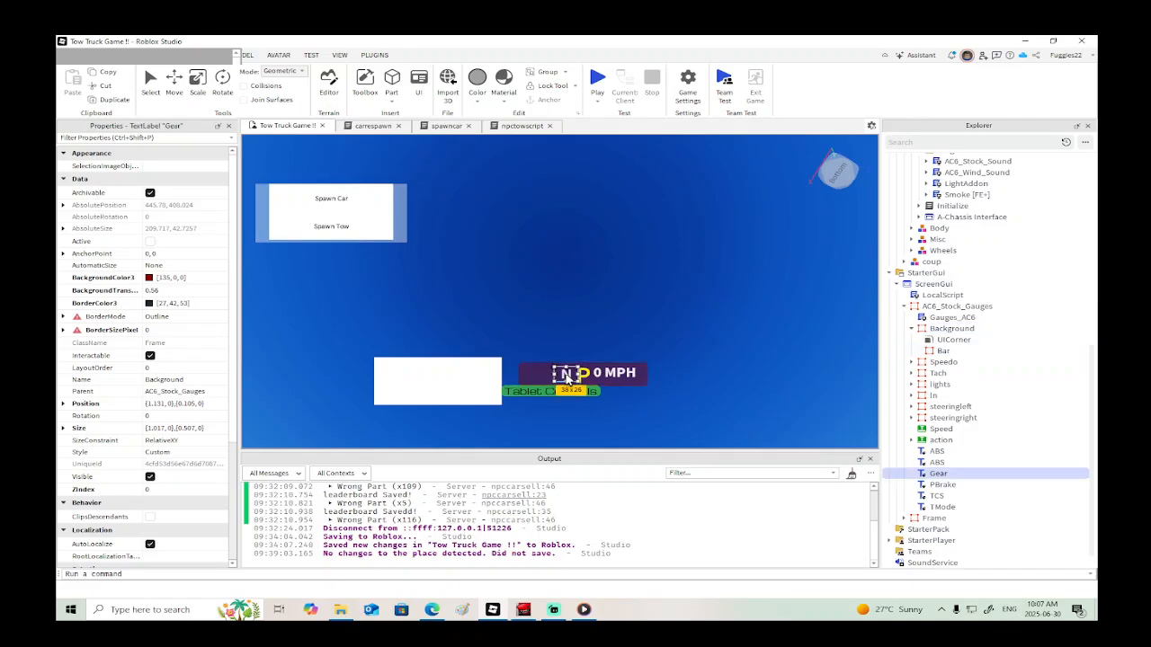
pyautogui.moveTo(546, 374); pyautogui.dragTo(534, 375)
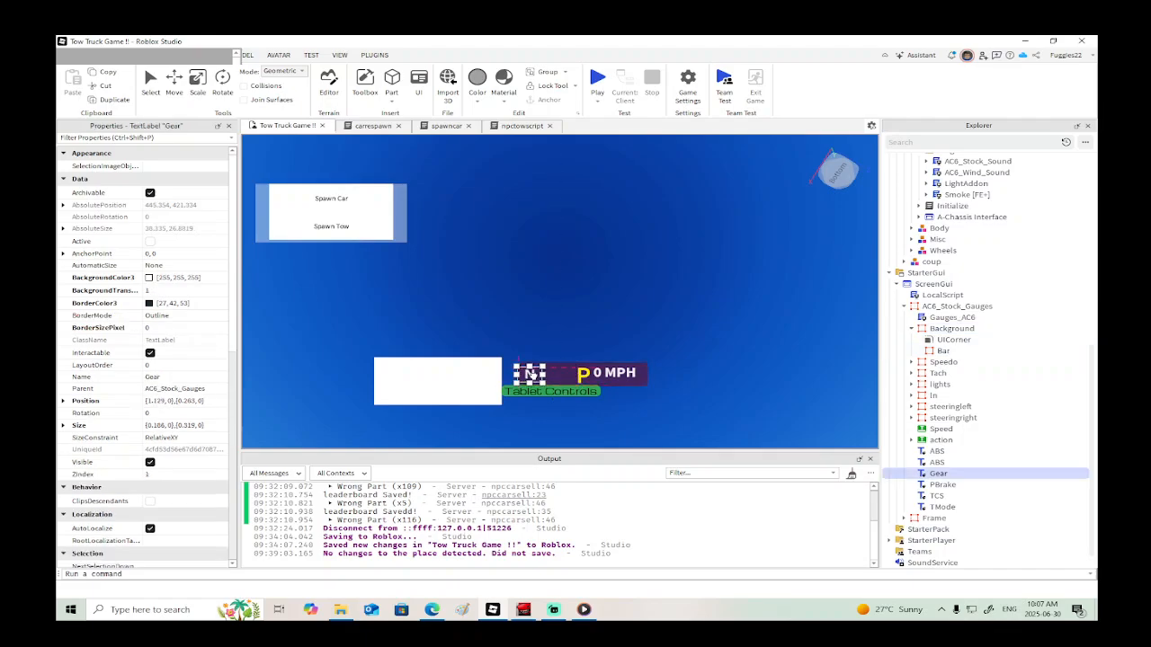
pyautogui.click(583, 374)
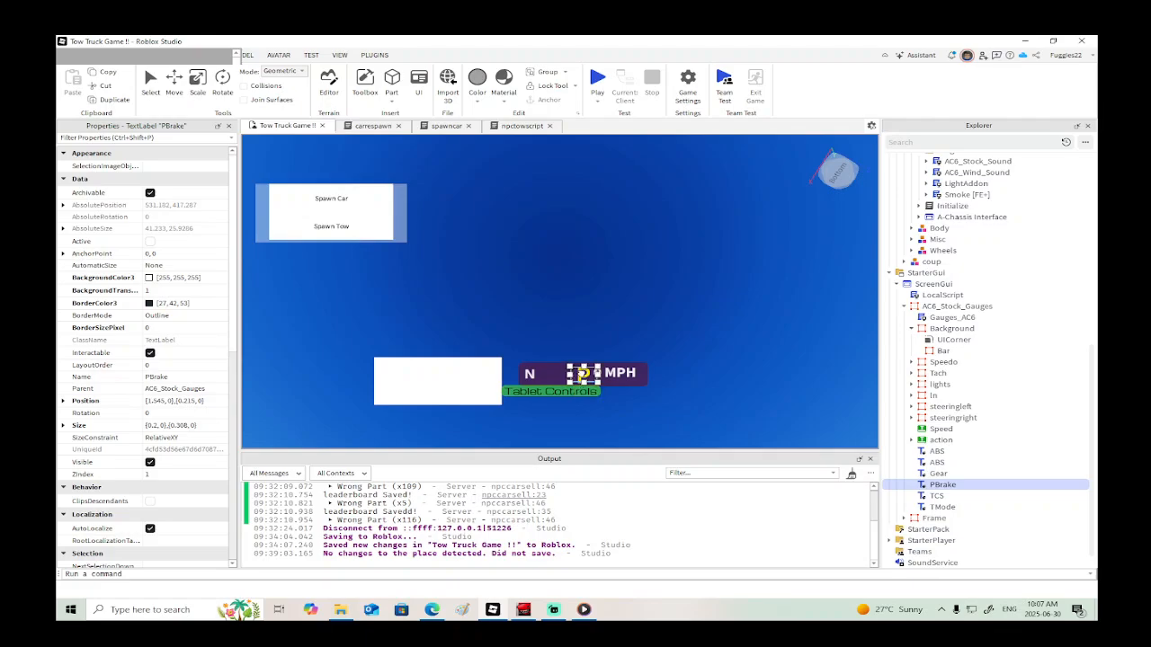
pyautogui.moveTo(582, 374); pyautogui.dragTo(622, 373)
pyautogui.click(613, 376)
# Step: Shorten the gauge bar's Background from its right edge to about 170 px wide and align the Tablet Controls button directly beneath it
pyautogui.click(642, 376)
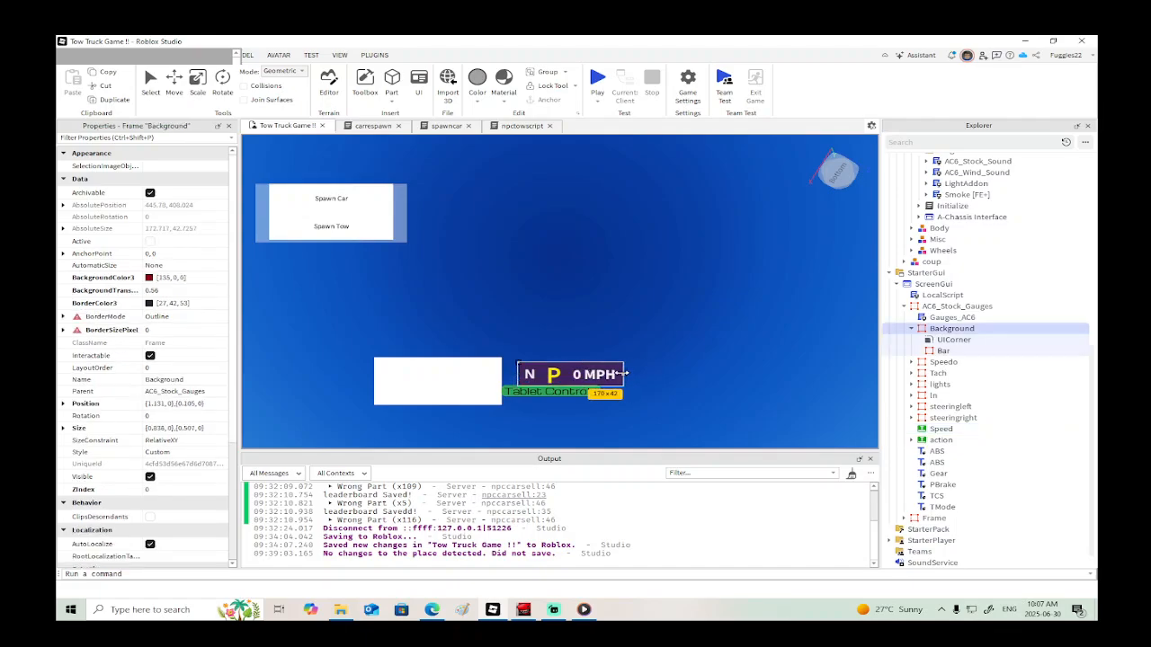
pyautogui.moveTo(551, 392)
pyautogui.mouseDown()
pyautogui.moveTo(512, 393)
pyautogui.moveTo(576, 393)
pyautogui.moveTo(565, 397)
pyautogui.mouseUp()
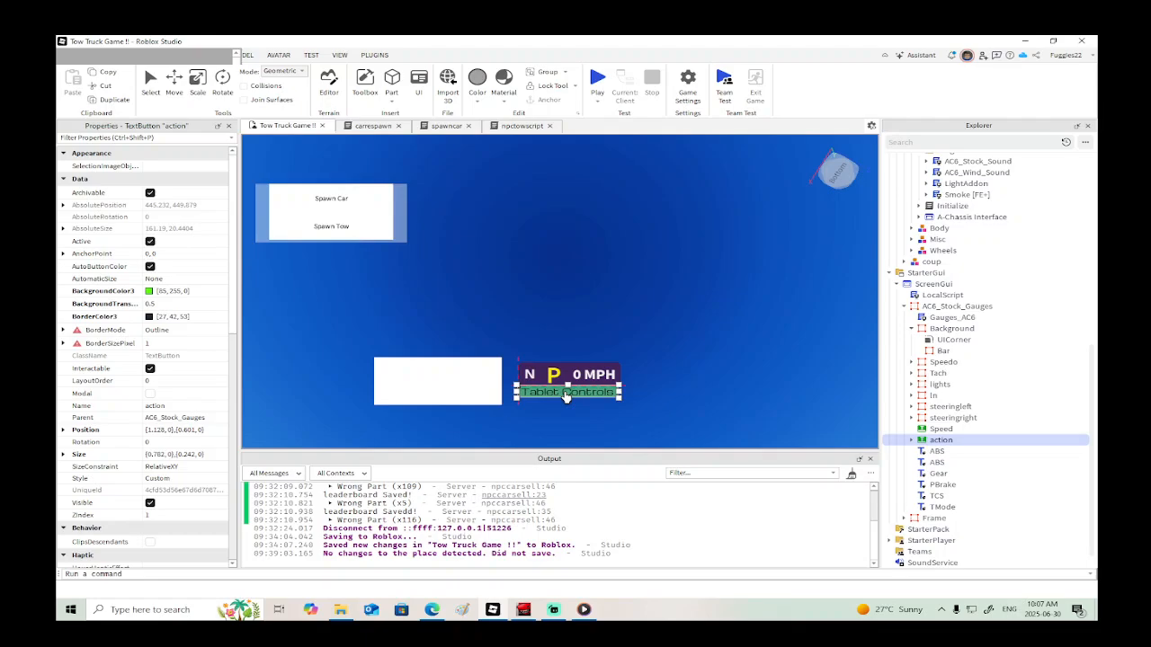
pyautogui.click(646, 387)
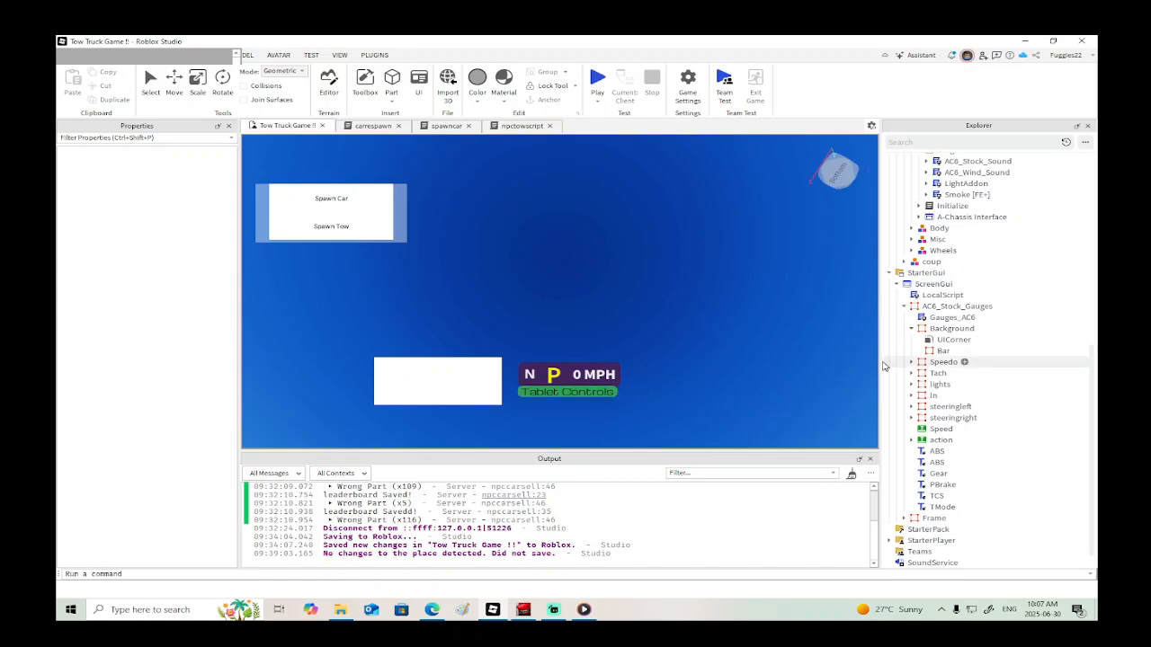
# Step: Shift the Tablet Controls button slightly right so it lines up with the right edge of the gauge bar above it
pyautogui.click(932, 284)
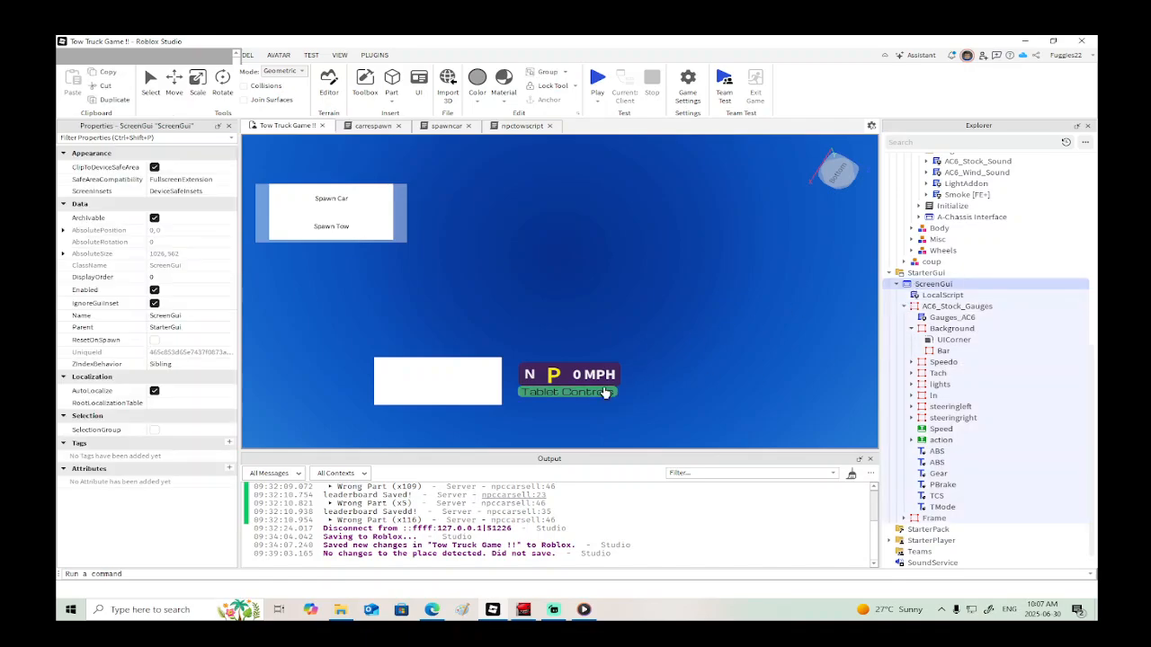
pyautogui.click(543, 393)
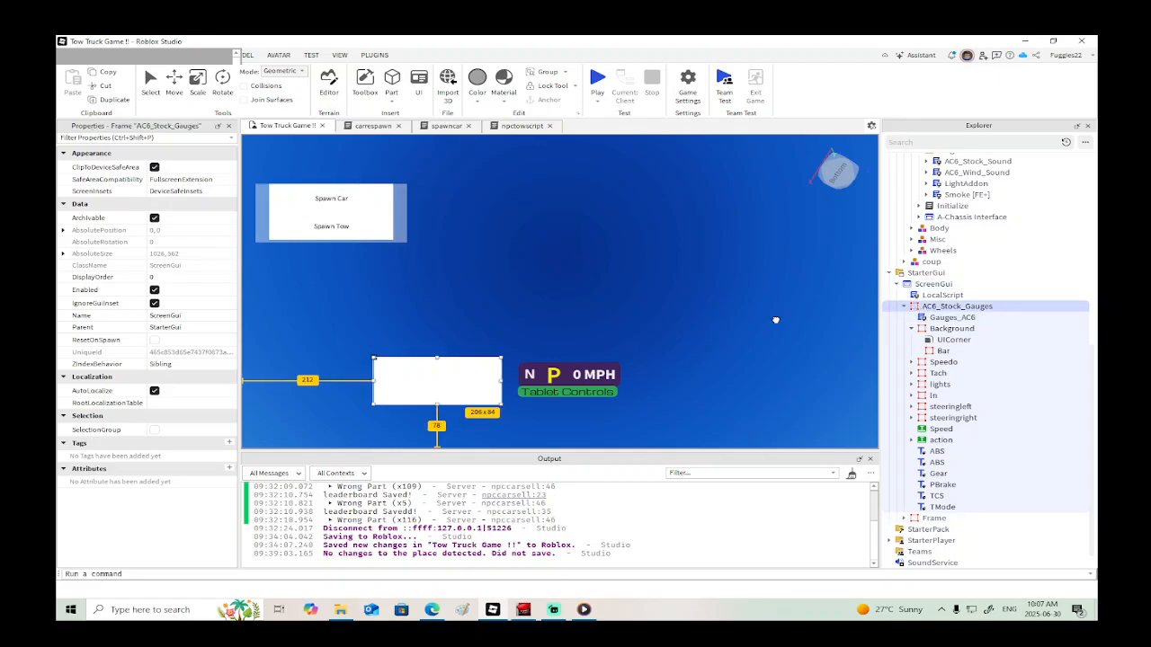
pyautogui.click(568, 392)
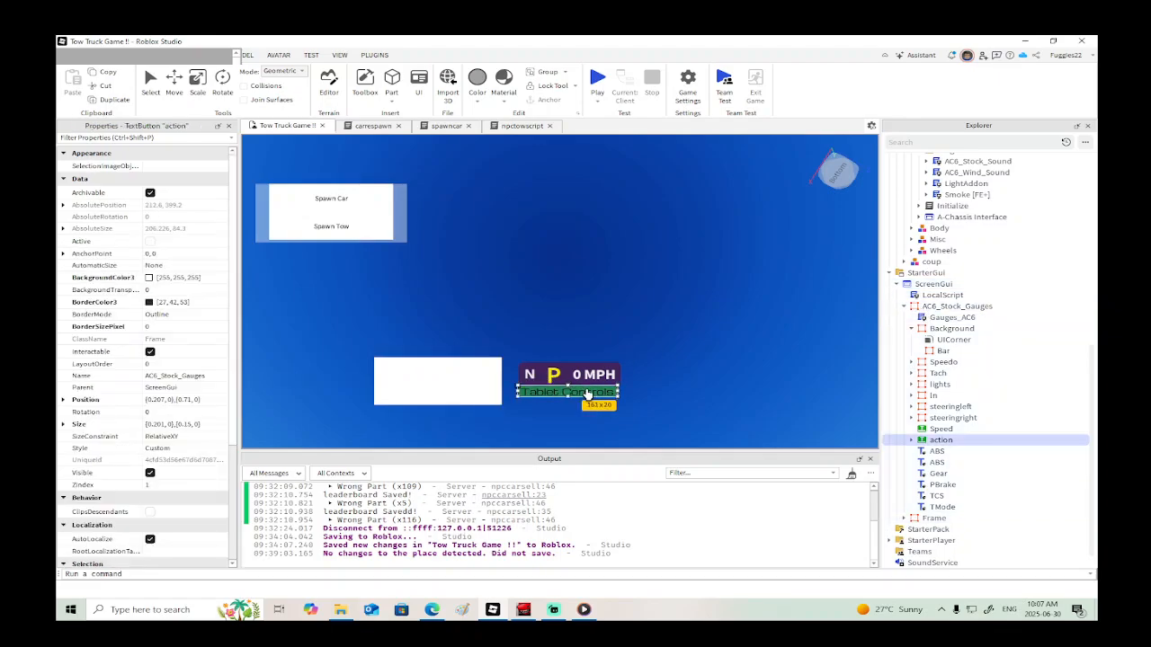
pyautogui.moveTo(617, 398); pyautogui.dragTo(622, 393)
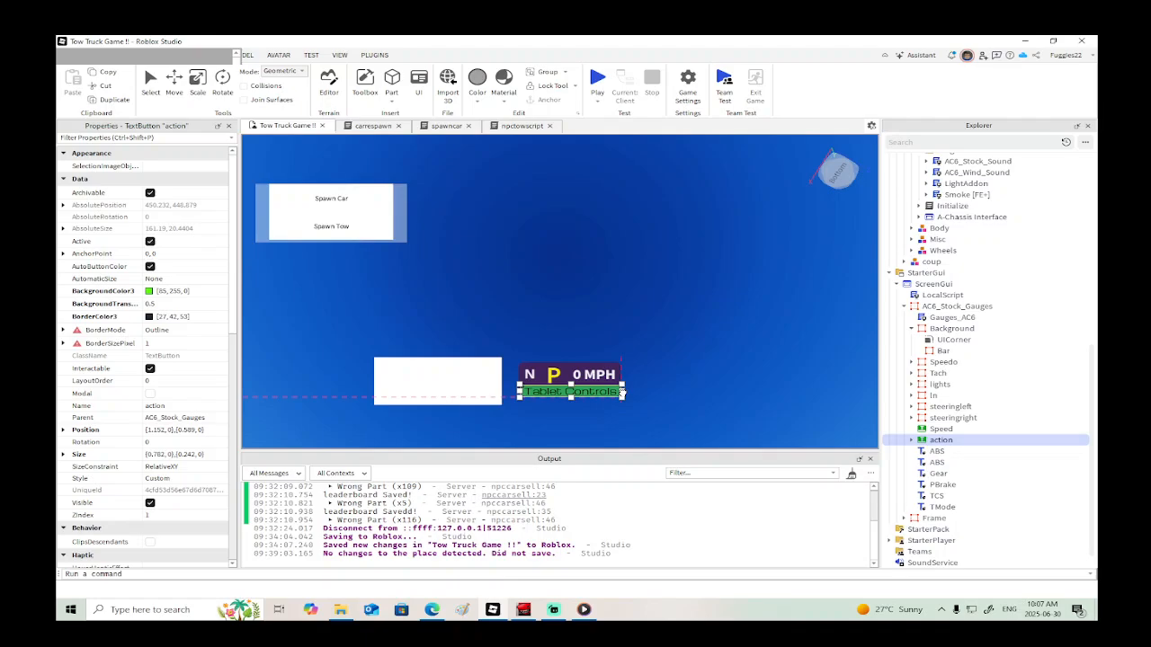
pyautogui.click(651, 360)
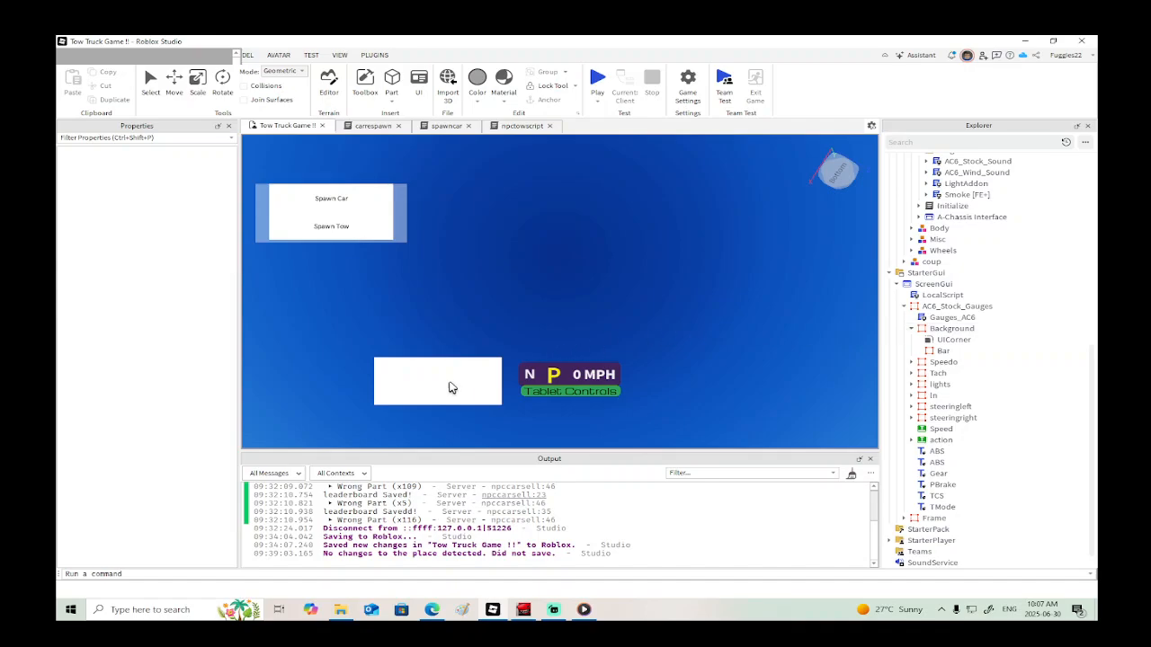
# Step: Set the AC6_Stock_Gauges frame's background transparency to 1 and move the frame into the Plugins folder of the Towtruck's A-Chassis Tune
pyautogui.click(929, 308)
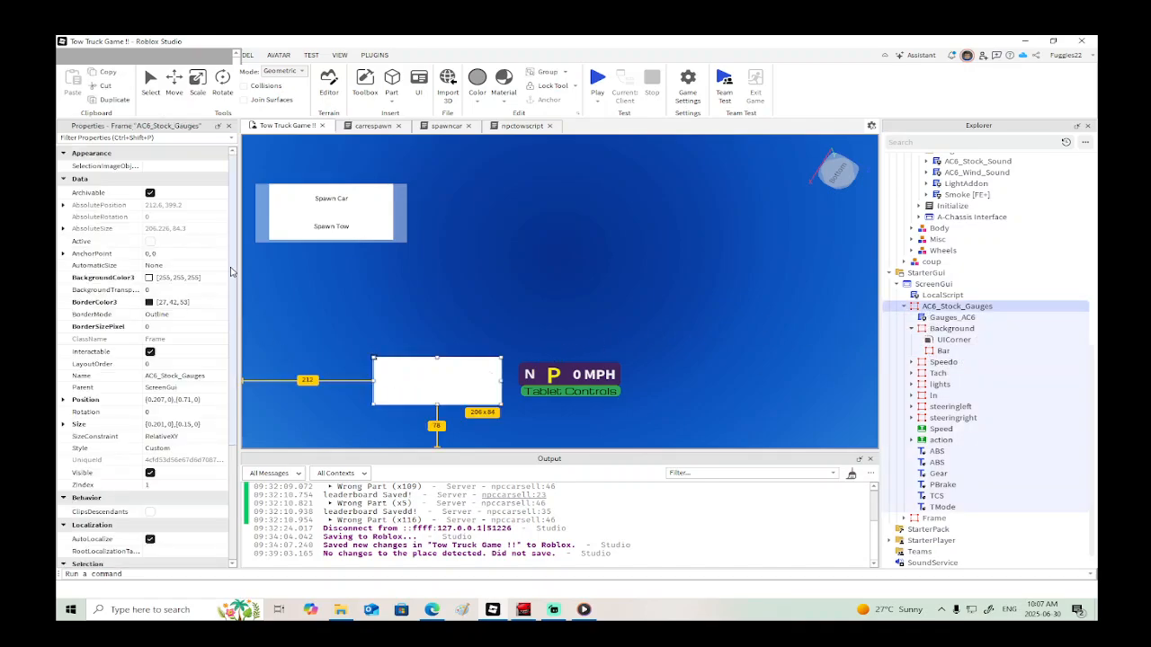
pyautogui.click(176, 292)
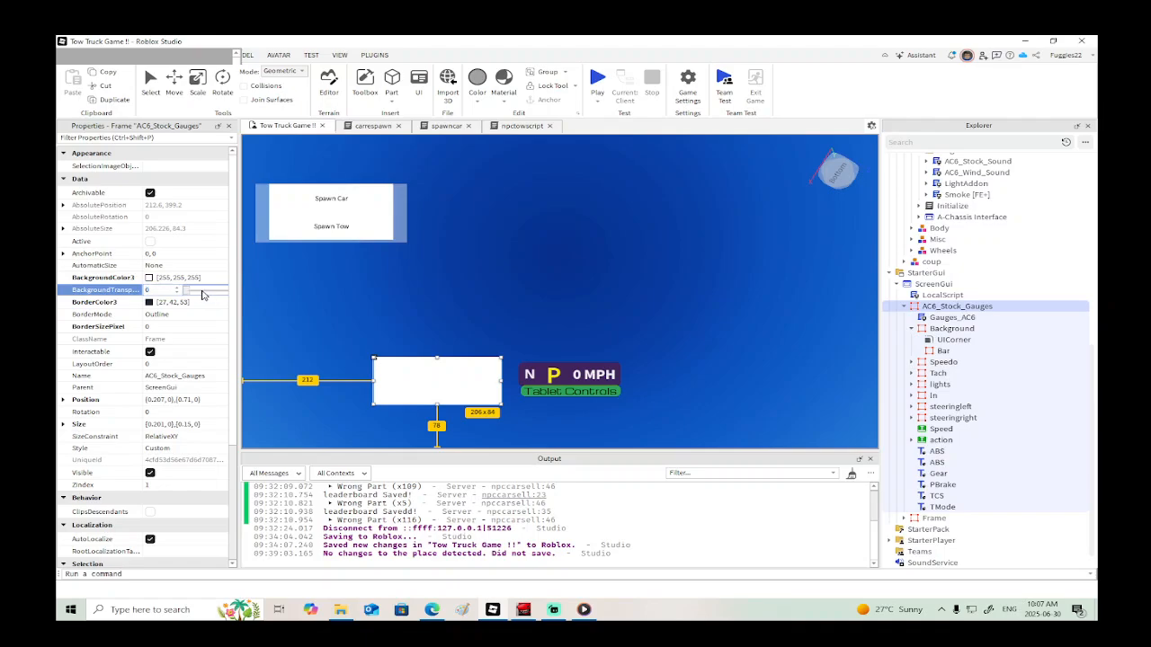
pyautogui.moveTo(202, 291); pyautogui.dragTo(582, 309)
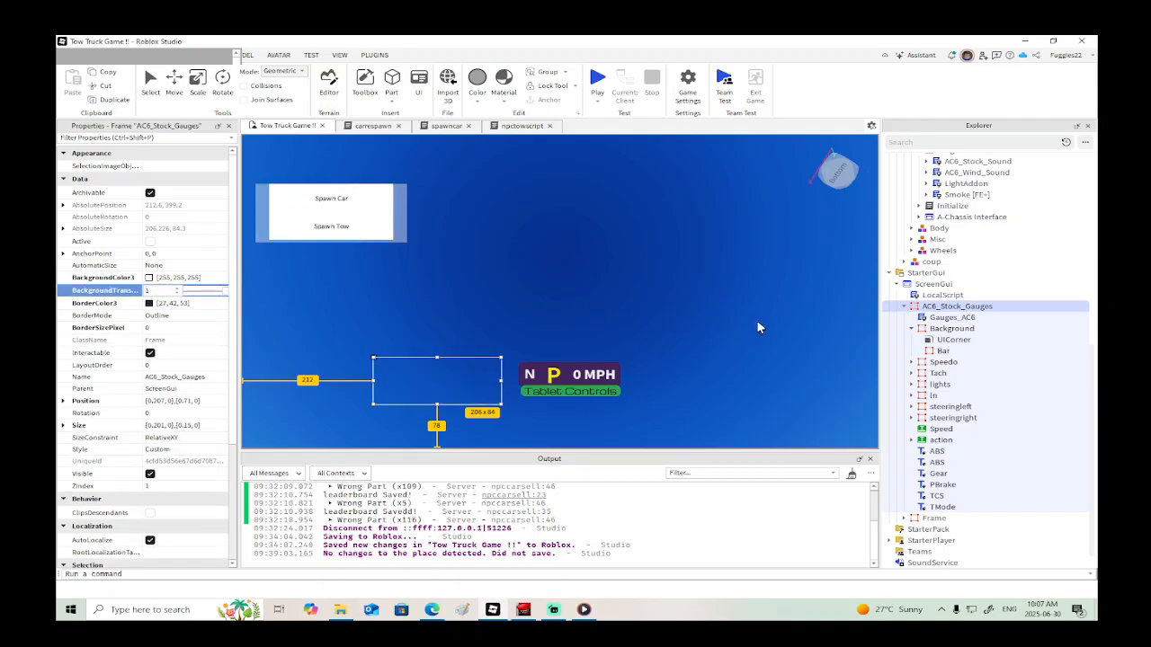
pyautogui.moveTo(921, 303); pyautogui.dragTo(941, 353)
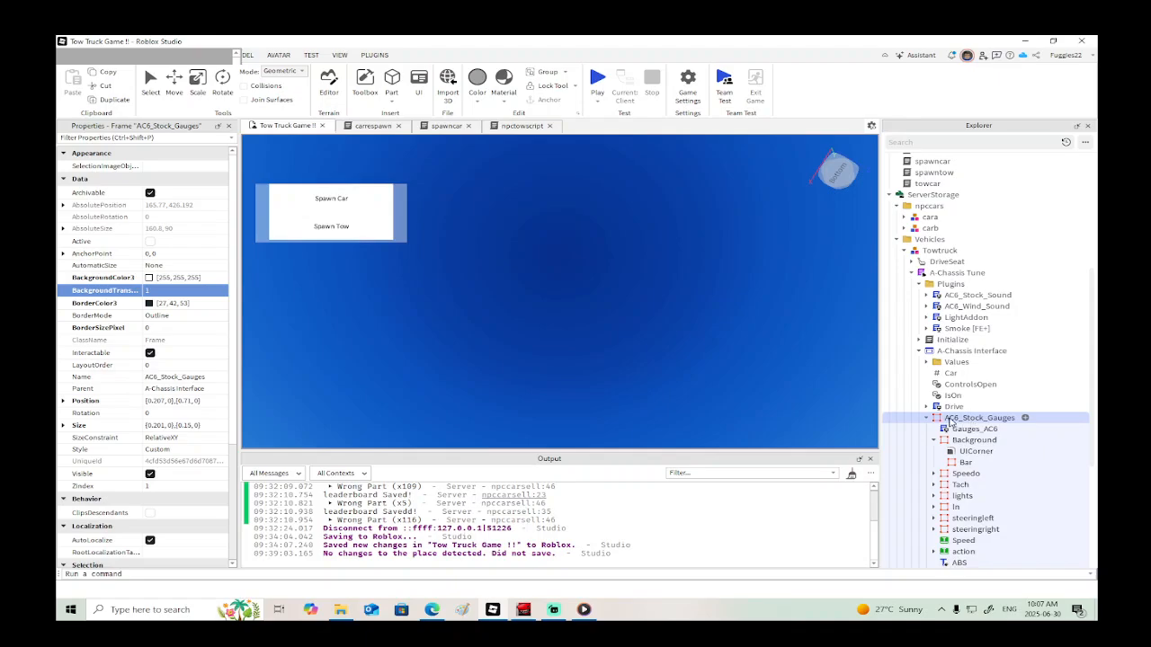
pyautogui.moveTo(948, 419); pyautogui.dragTo(950, 285)
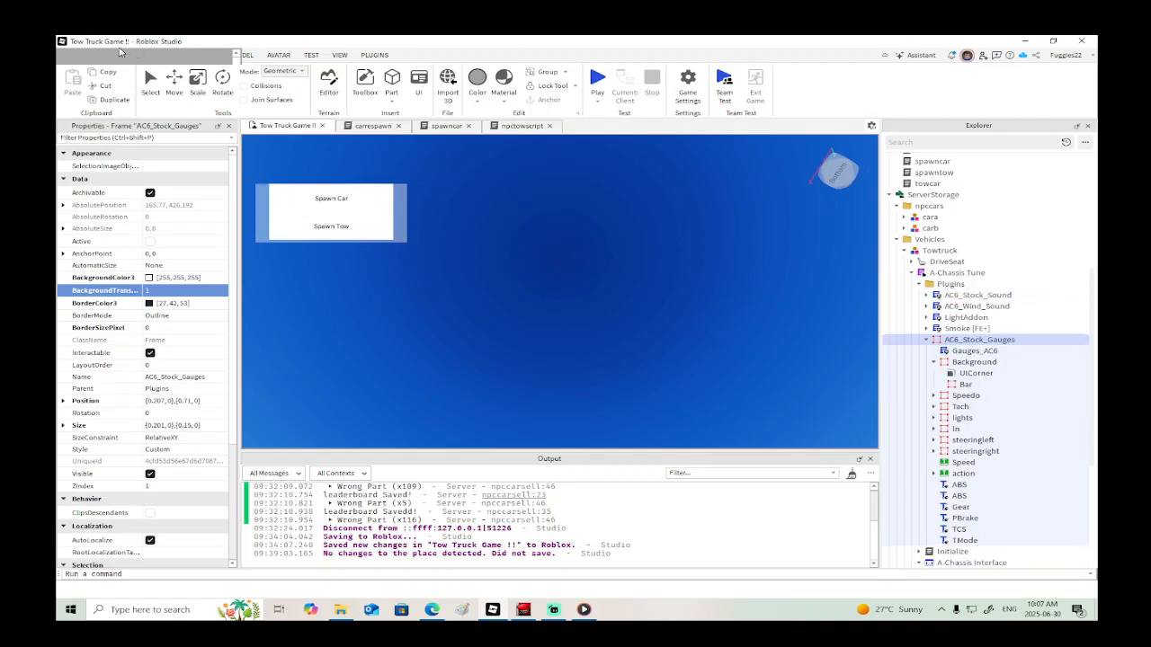
# Step: Start a play test and spawn the tow truck
pyautogui.click(604, 82)
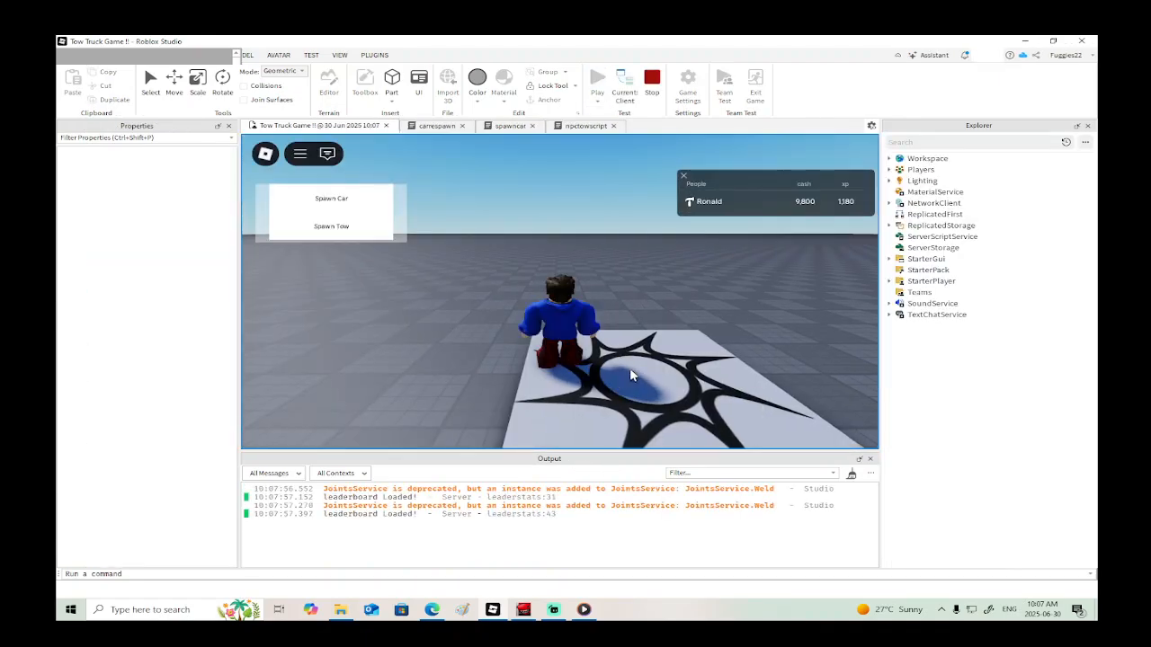
pyautogui.moveTo(630, 375); pyautogui.dragTo(631, 375, button='right')
pyautogui.press('w')
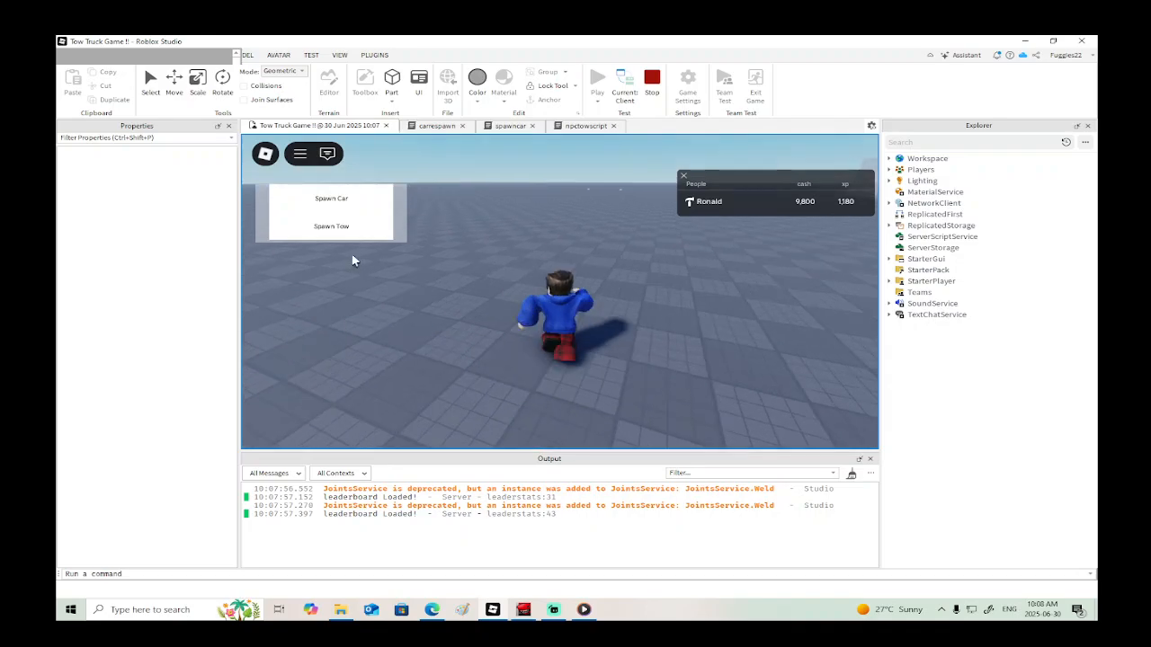
pyautogui.click(310, 228)
# Step: Walk the character around to the tow truck's cab and activate its control menu
pyautogui.press('a')
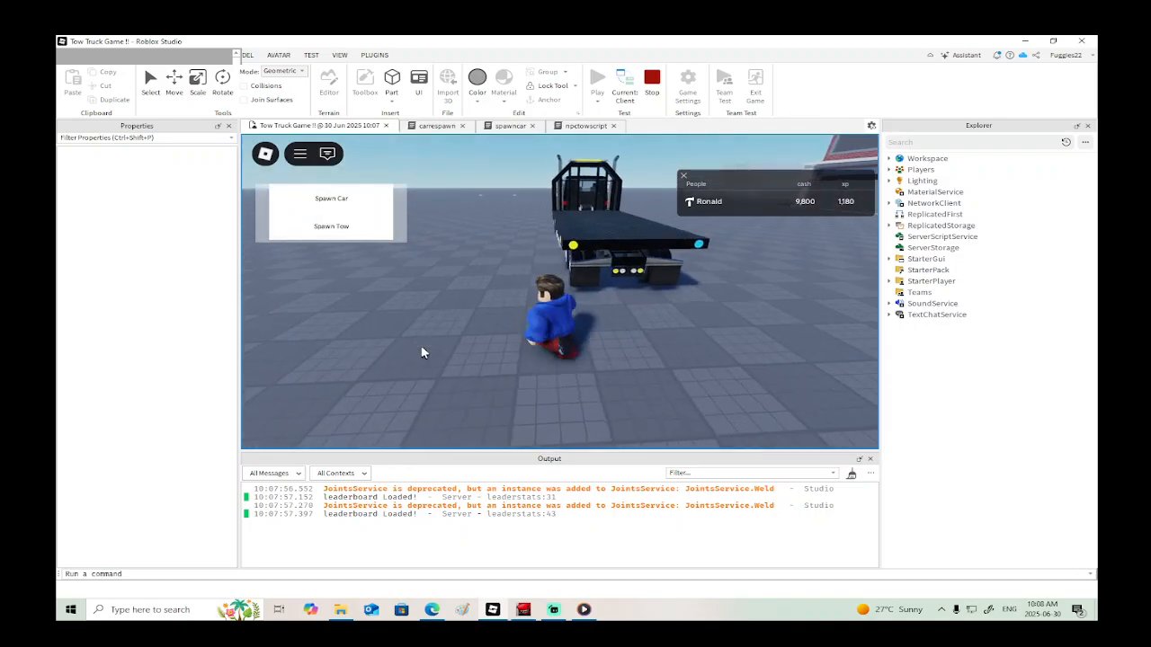
pyautogui.press('w')
pyautogui.moveTo(422, 352); pyautogui.dragTo(421, 353, button='right')
pyautogui.press('a')
pyautogui.press('w')
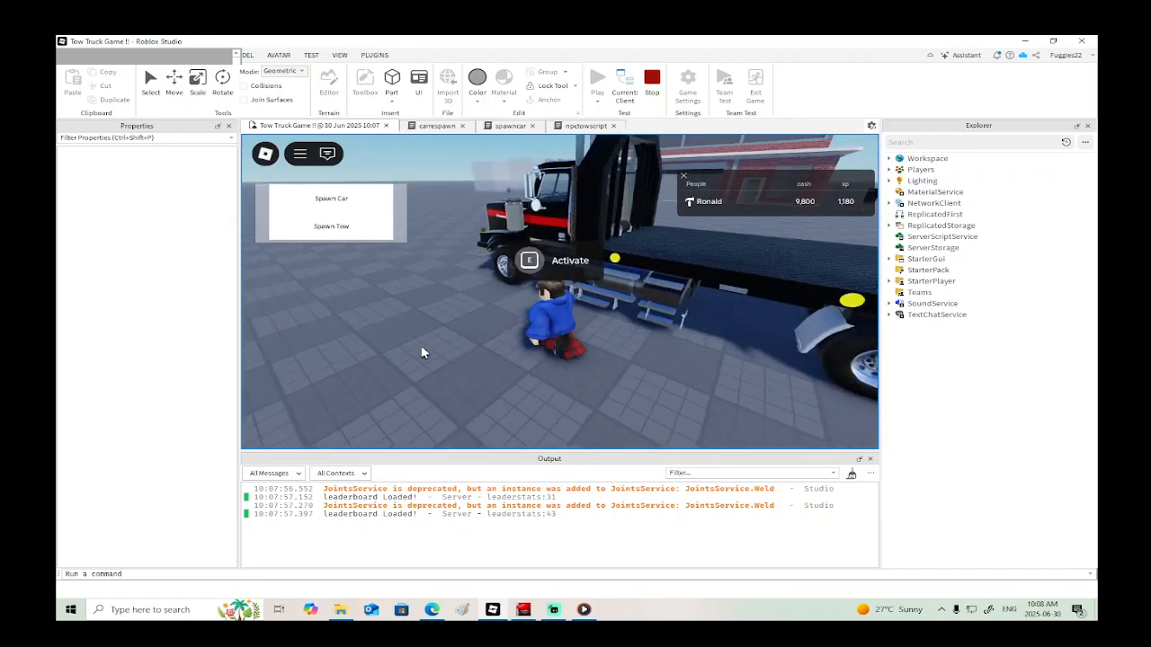
pyautogui.press('e')
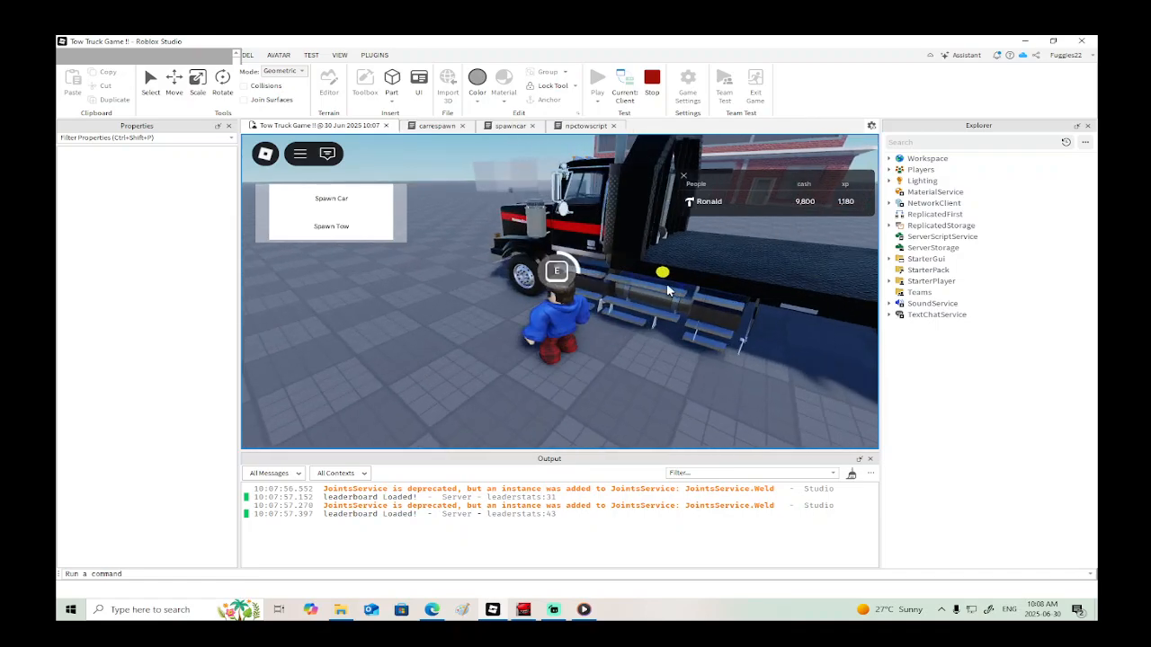
pyautogui.moveTo(656, 334); pyautogui.dragTo(657, 334, button='right')
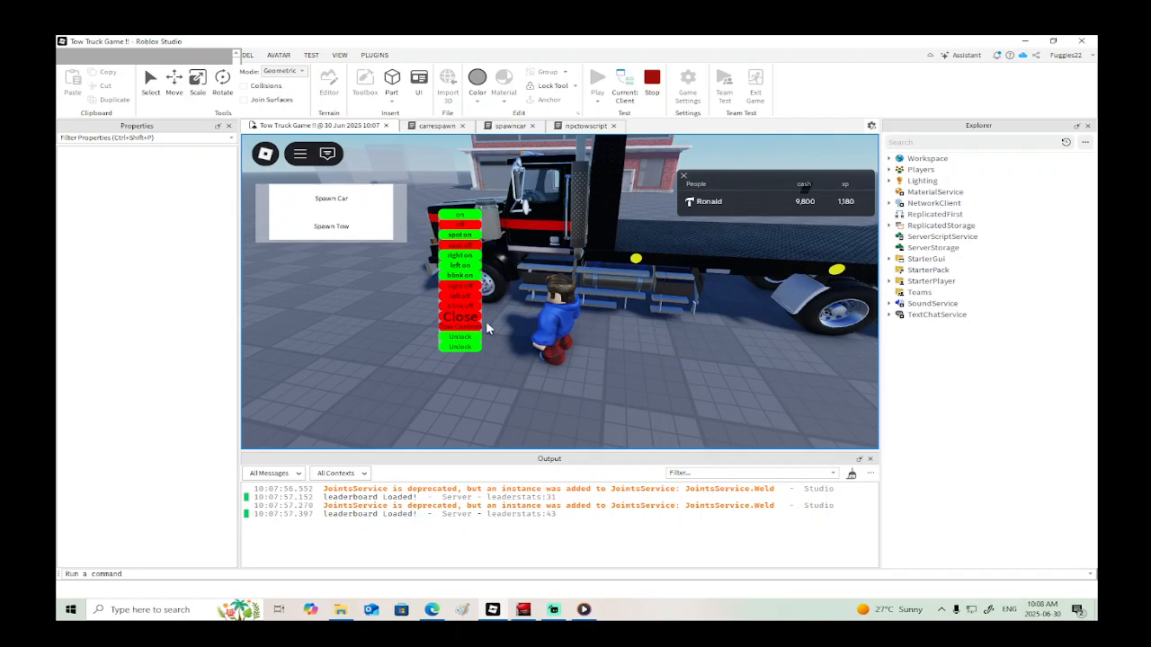
# Step: Unlock the tow truck and get into its driver's seat
pyautogui.click(454, 340)
pyautogui.press('w')
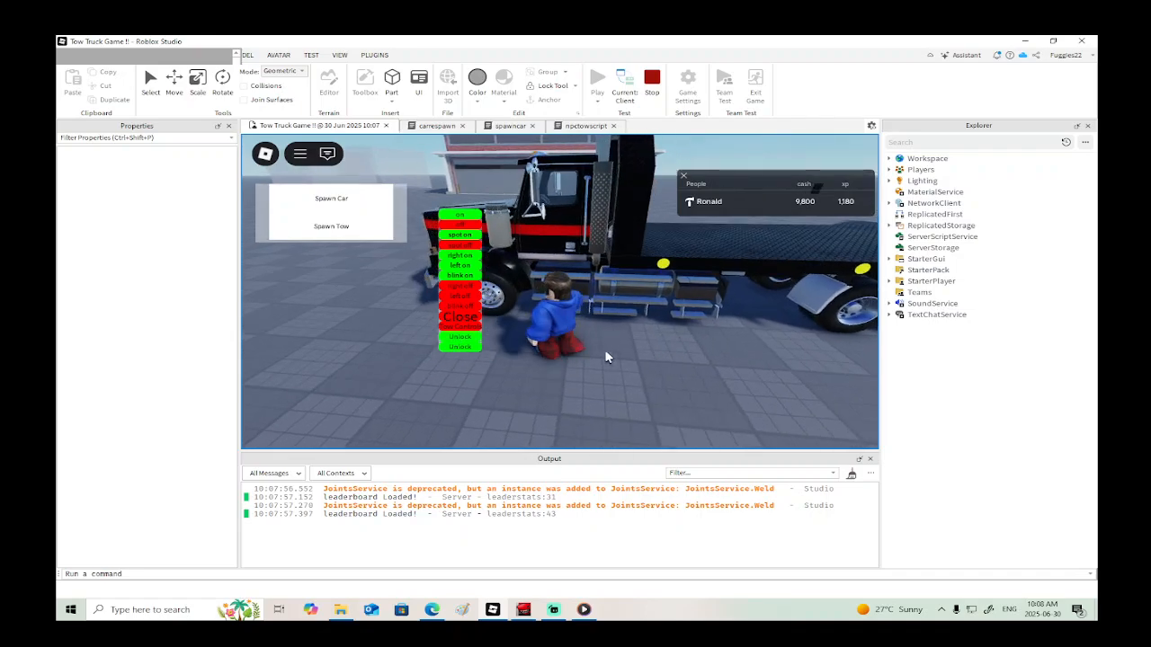
pyautogui.press('space')
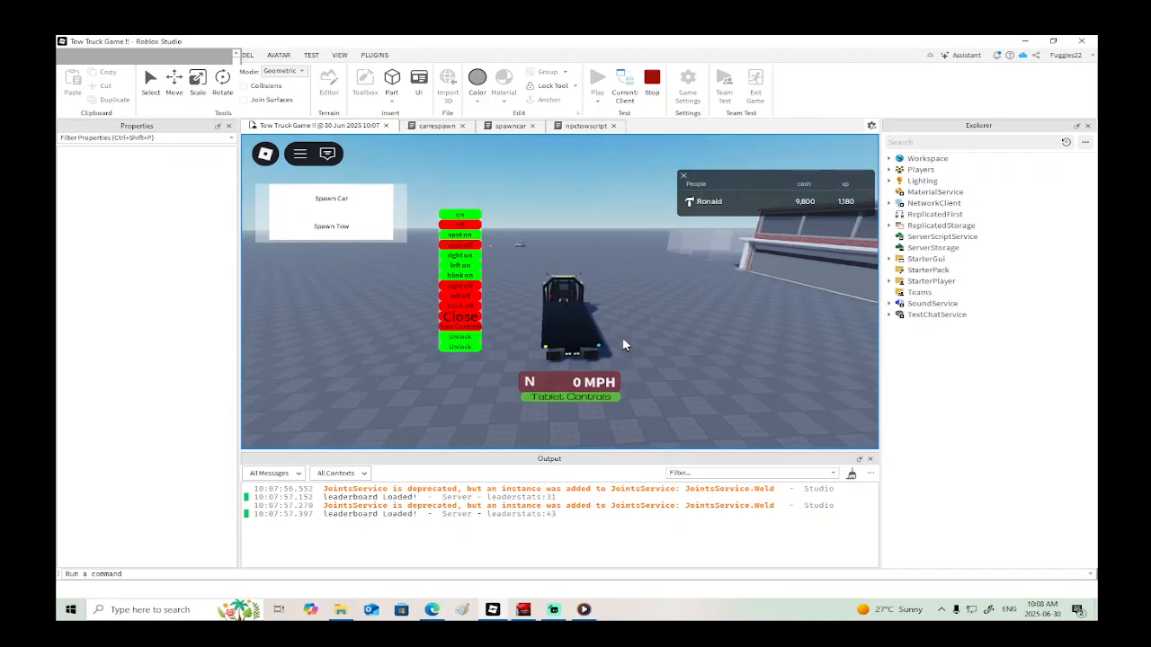
# Step: Test the gauge bar by driving and braking the truck and toggling its parking brake, and end the play test
pyautogui.moveTo(623, 339); pyautogui.dragTo(622, 344, button='right')
pyautogui.scroll(-3, 623, 339)
pyautogui.press('w')
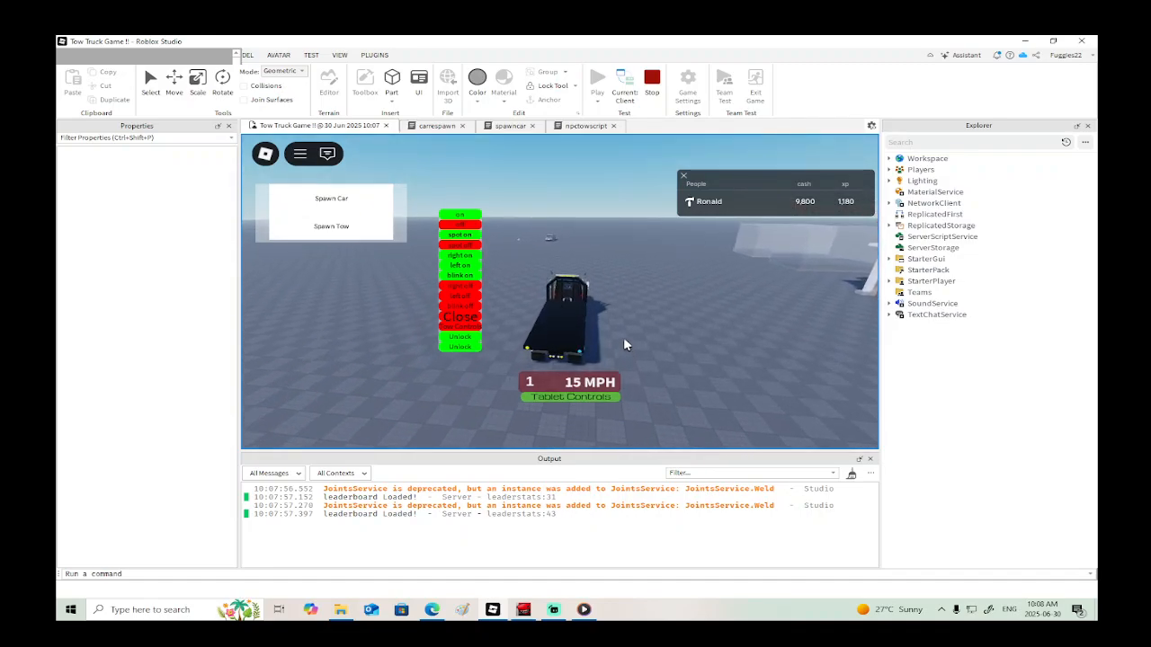
pyautogui.press('s')
pyautogui.press('p')
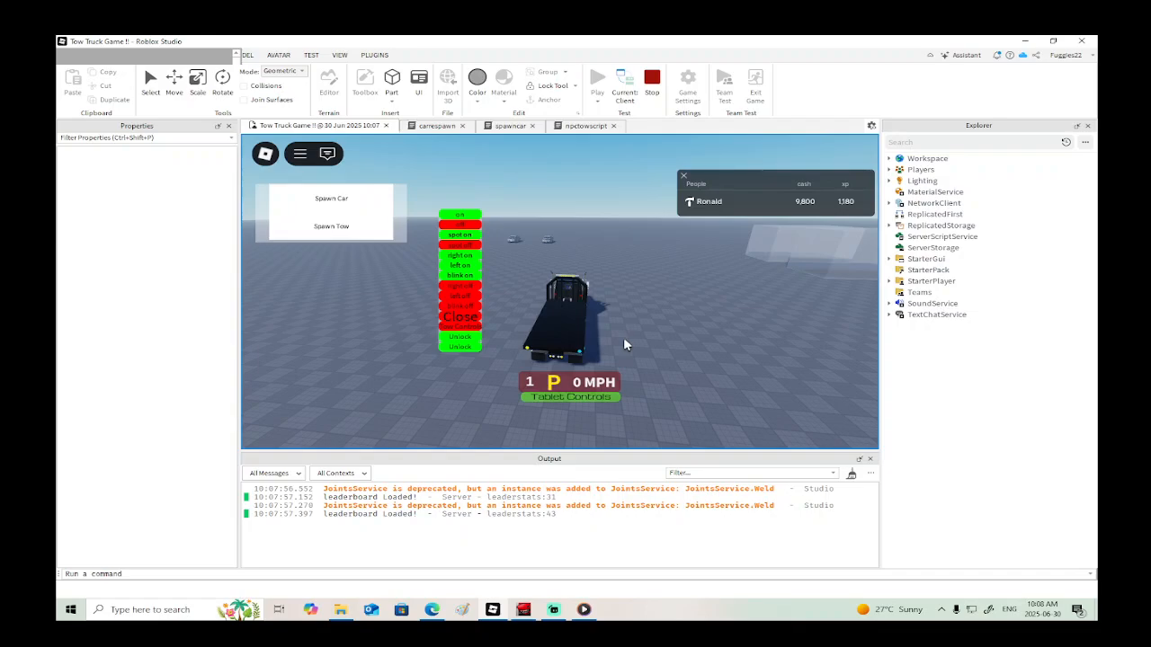
pyautogui.press('p')
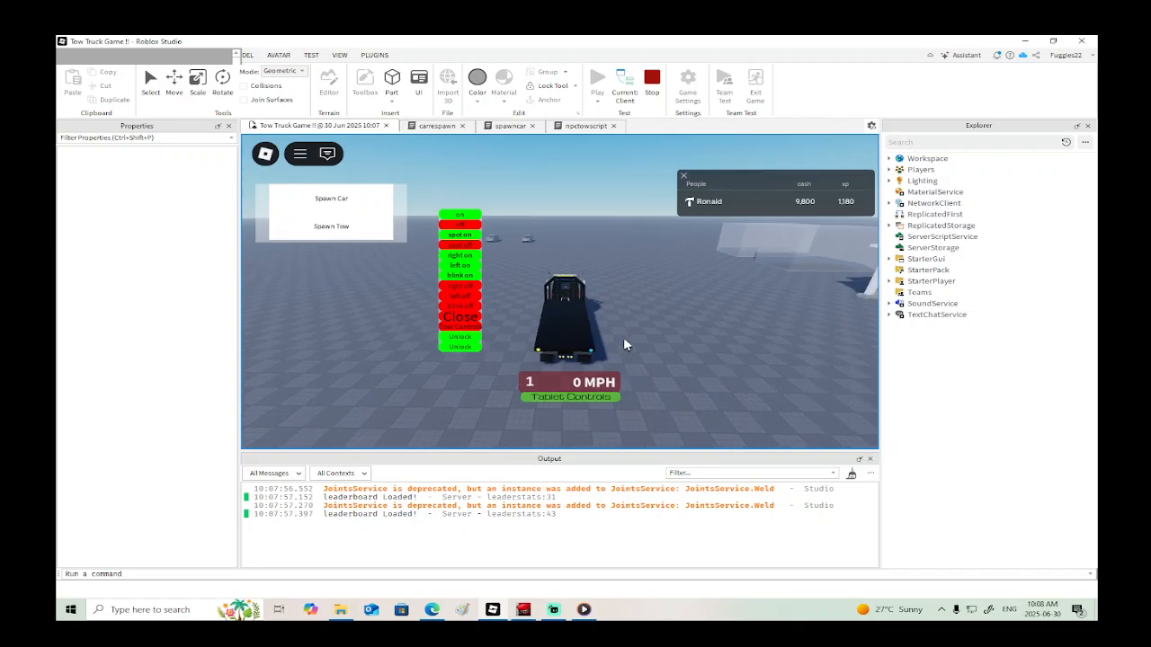
pyautogui.click(652, 81)
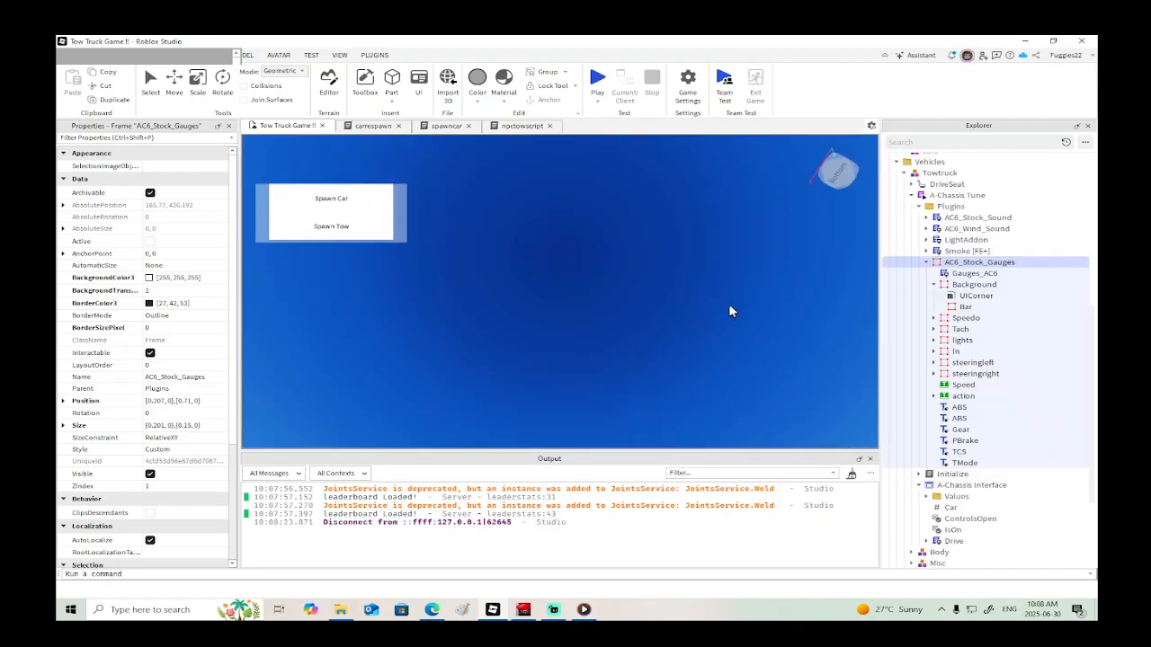
# Step: Collapse the Towtruck's Plugins folder and A-Chassis Tune, and select the white towtruck model beside the spawn pad
pyautogui.click(918, 206)
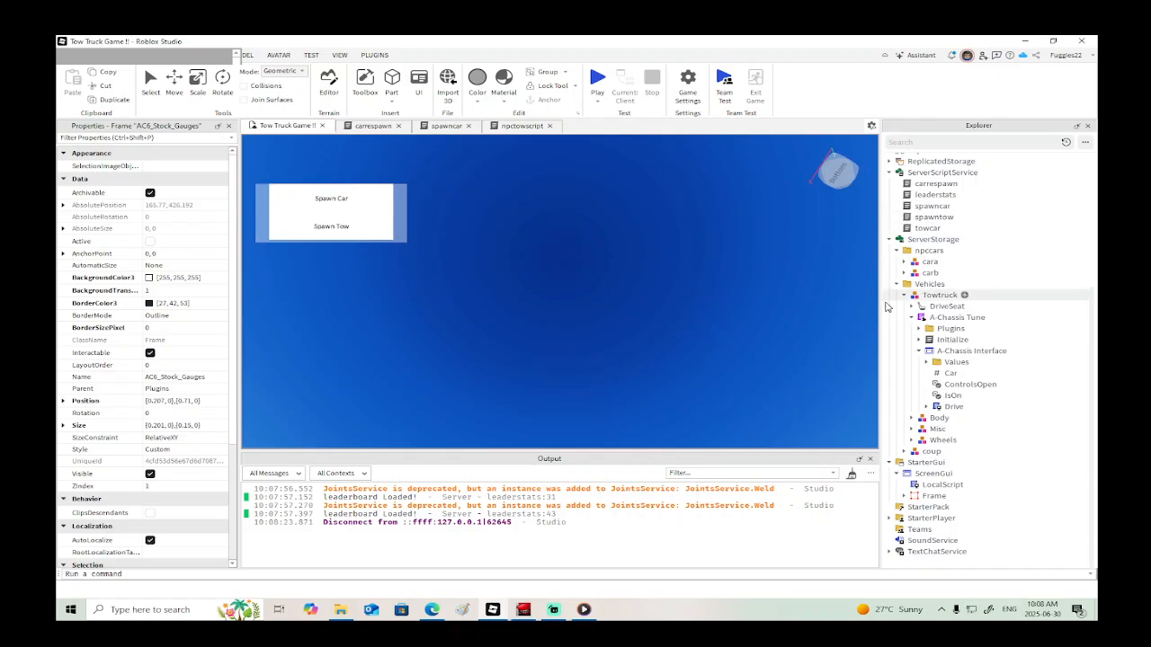
pyautogui.click(910, 318)
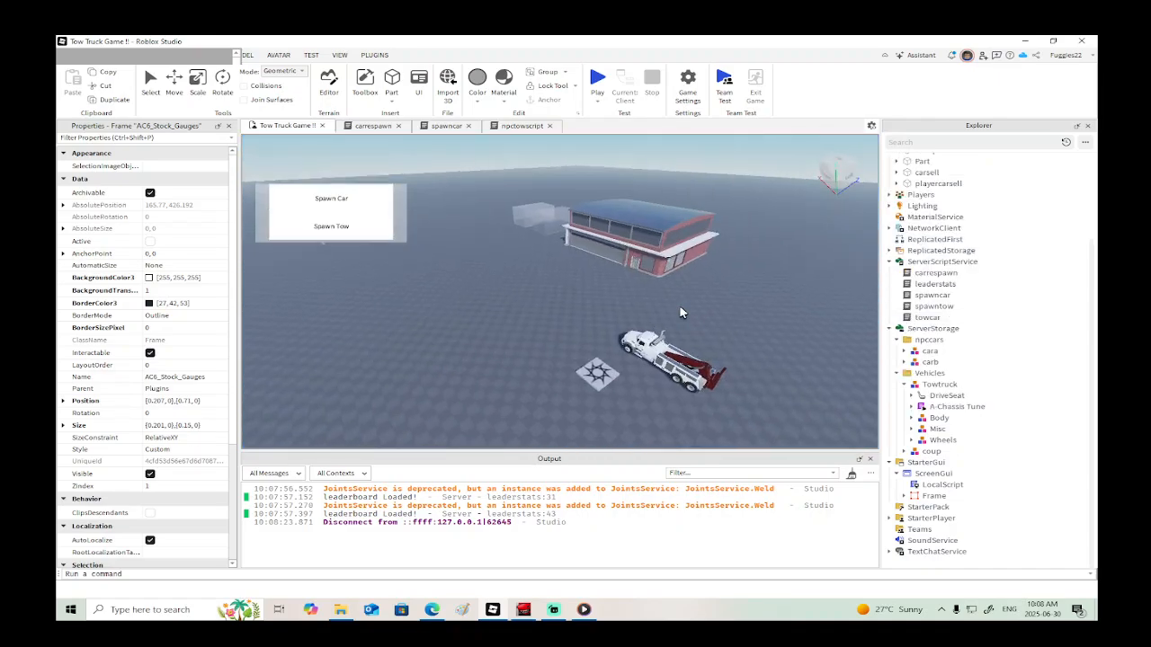
pyautogui.scroll(5, 642, 290)
pyautogui.click(642, 290)
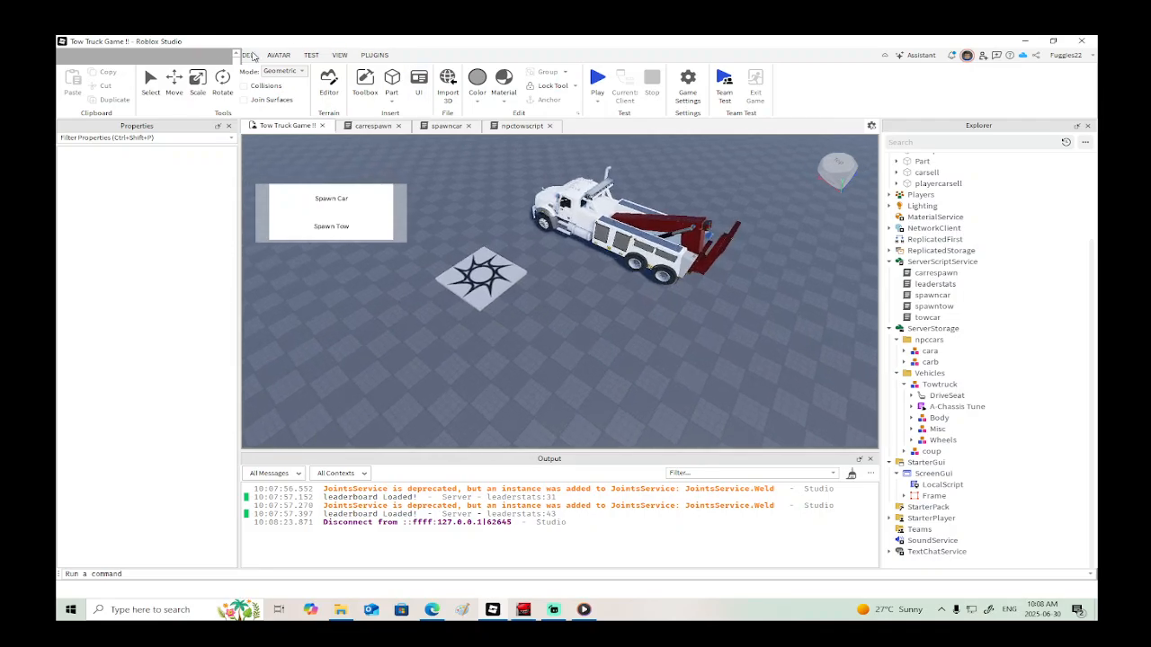
pyautogui.click(150, 81)
pyautogui.click(628, 212)
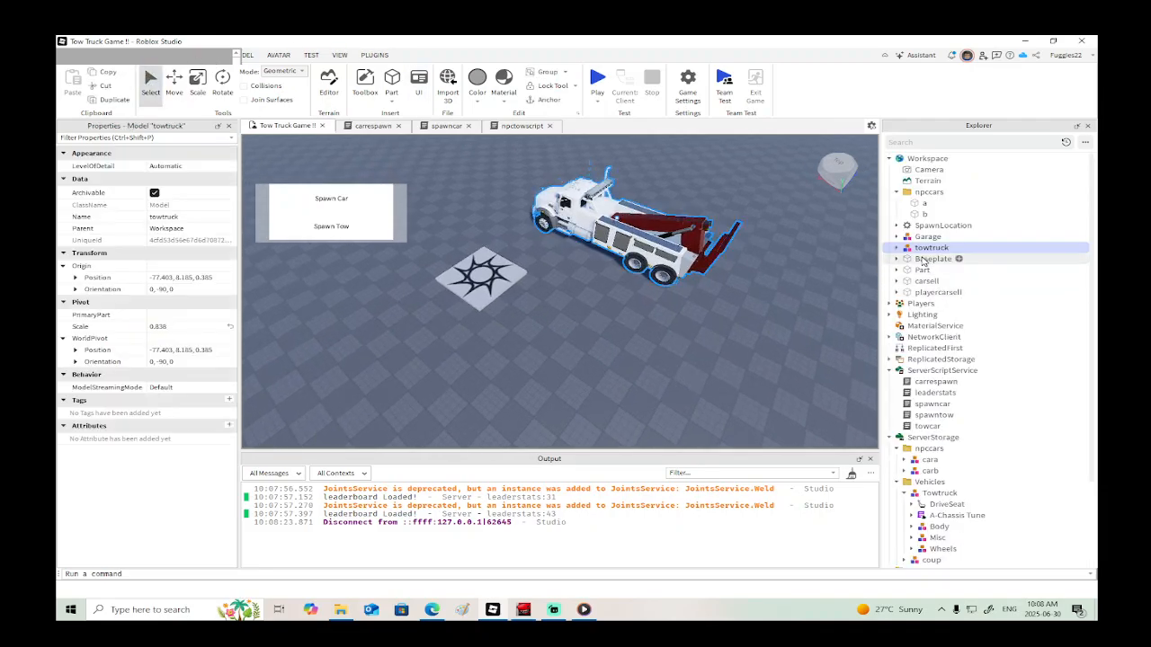
# Step: Expand the towtruck model's Misc group down to the craneui frame inside the truckfunctions interface
pyautogui.click(895, 248)
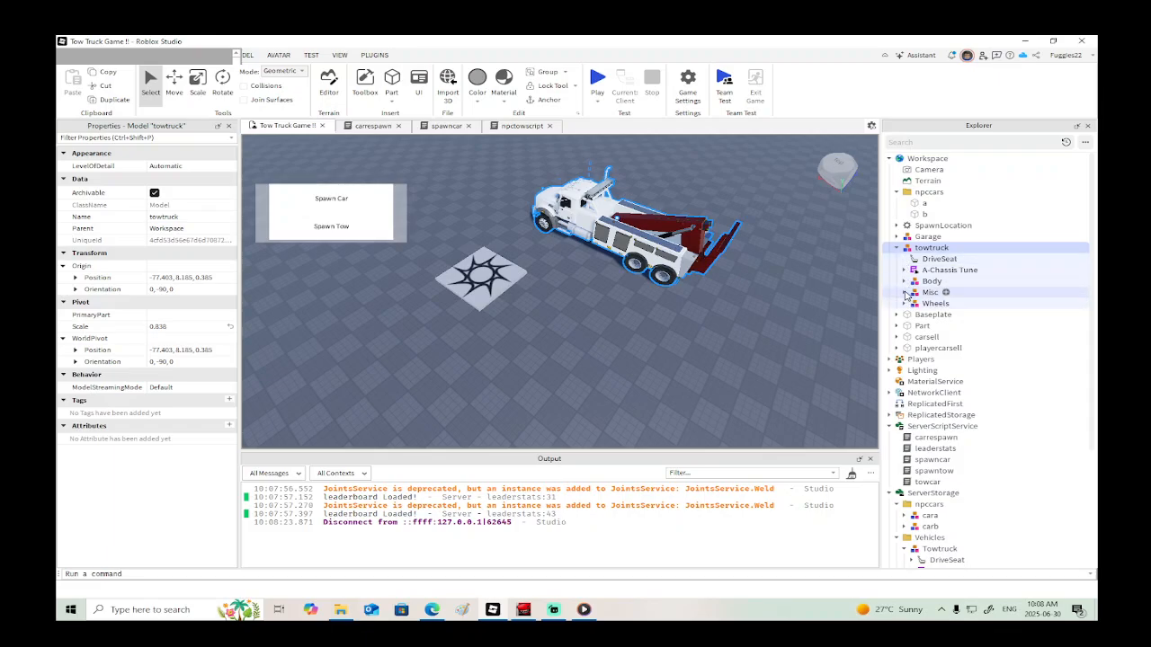
pyautogui.click(903, 282)
pyautogui.click(904, 281)
pyautogui.click(905, 292)
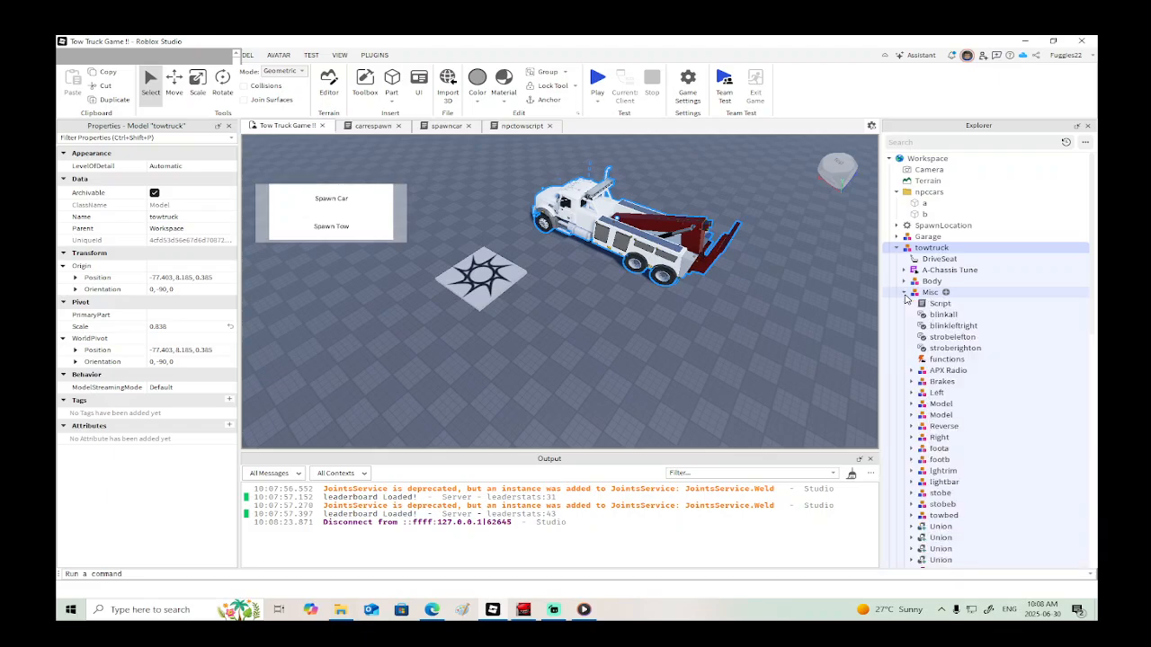
pyautogui.scroll(-3, 915, 320)
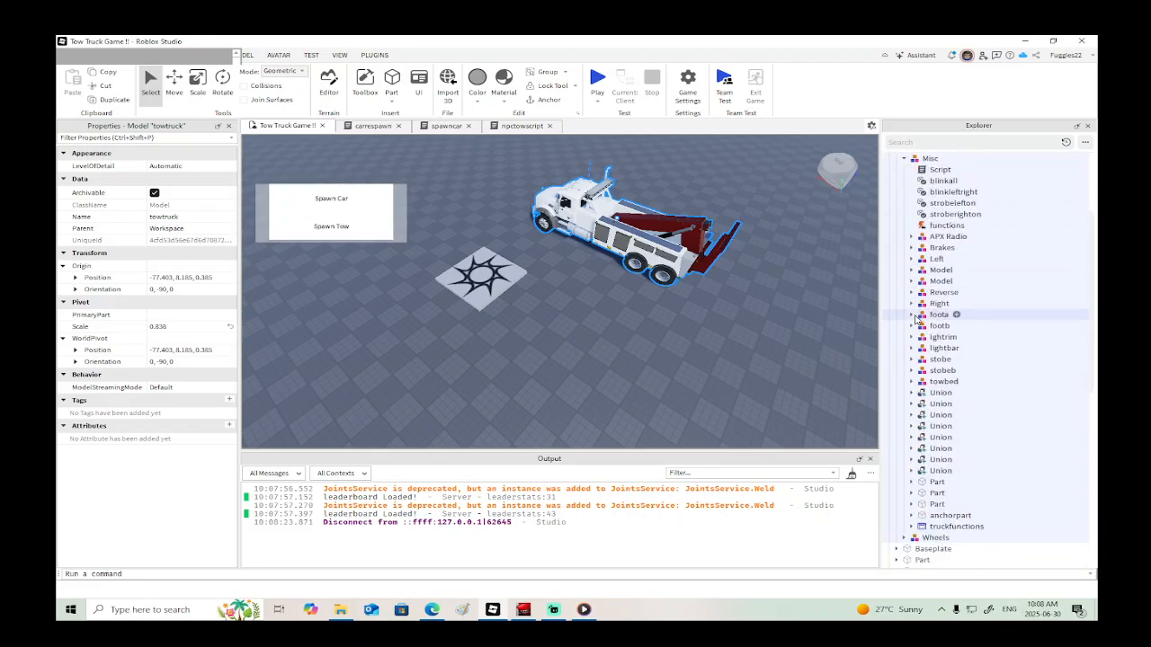
pyautogui.scroll(-3, 916, 319)
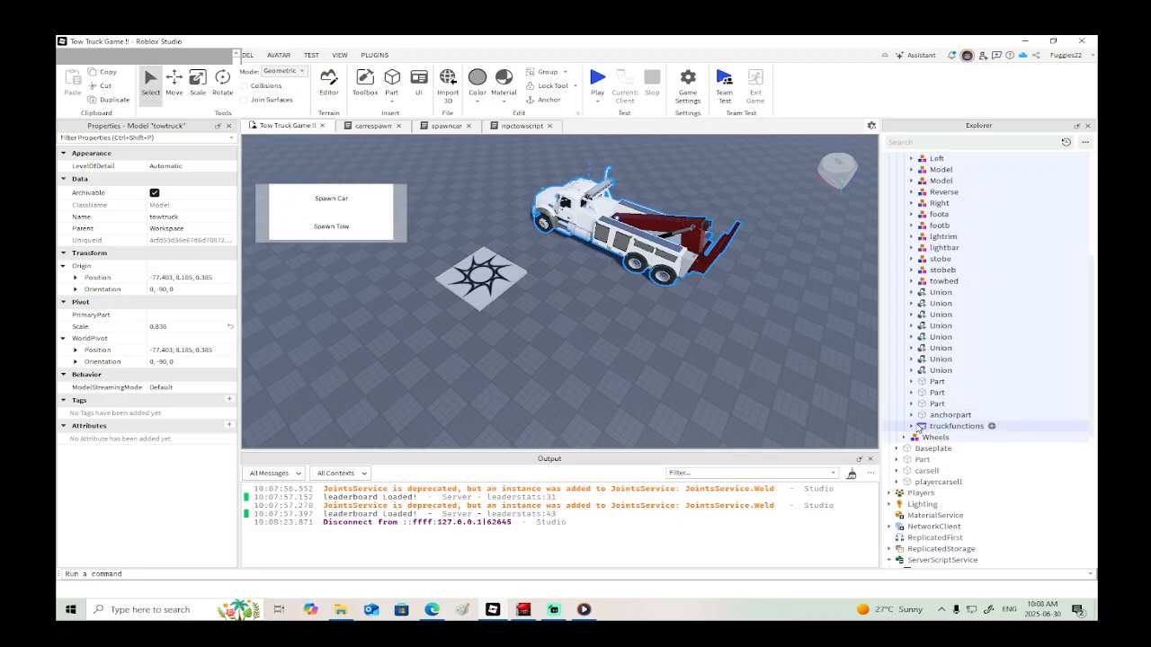
pyautogui.click(913, 426)
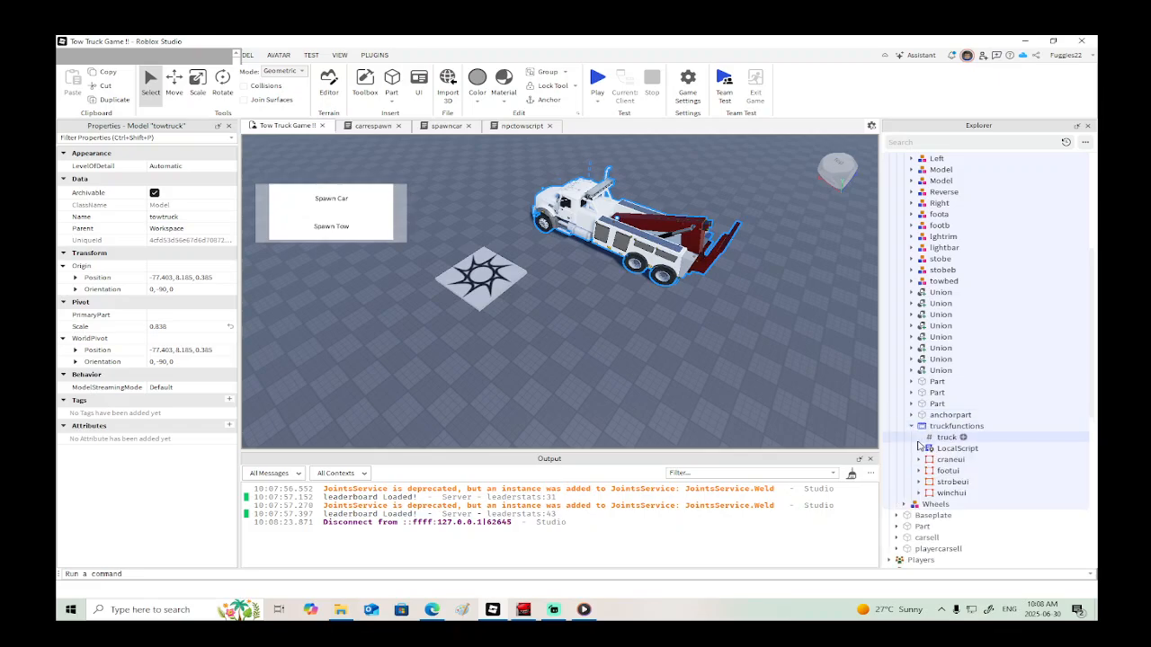
pyautogui.click(918, 460)
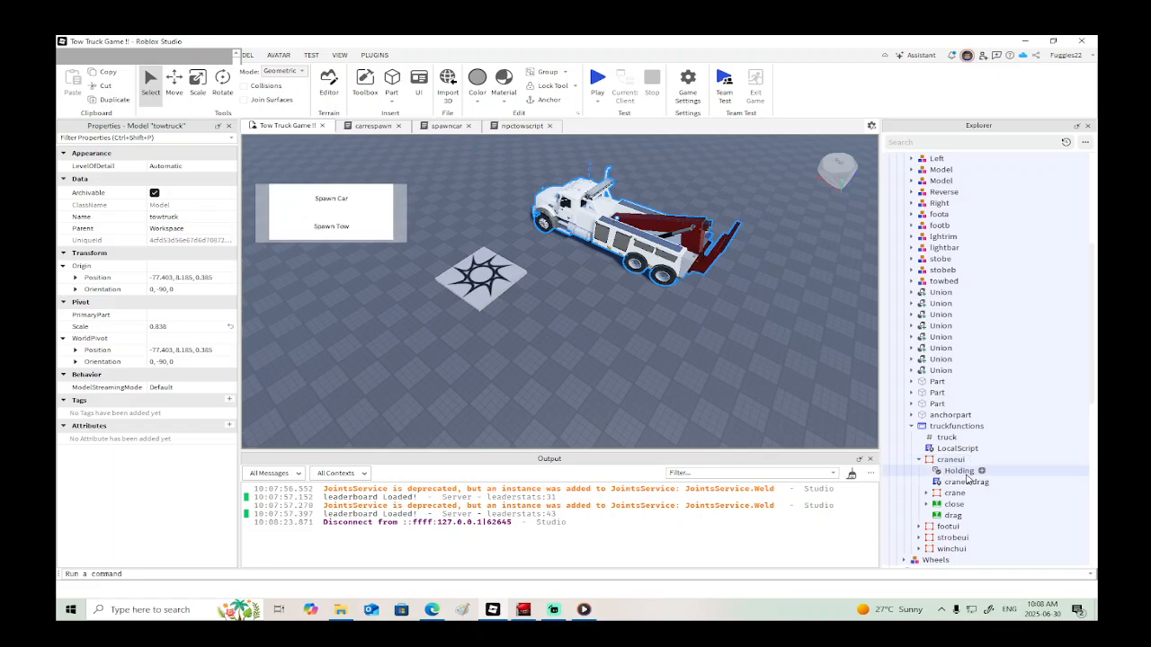
# Step: Copy the Holding value, craneuidrag script and drag button from the white towtruck's craneui frame
pyautogui.scroll(-2, 962, 479)
pyautogui.click(957, 415)
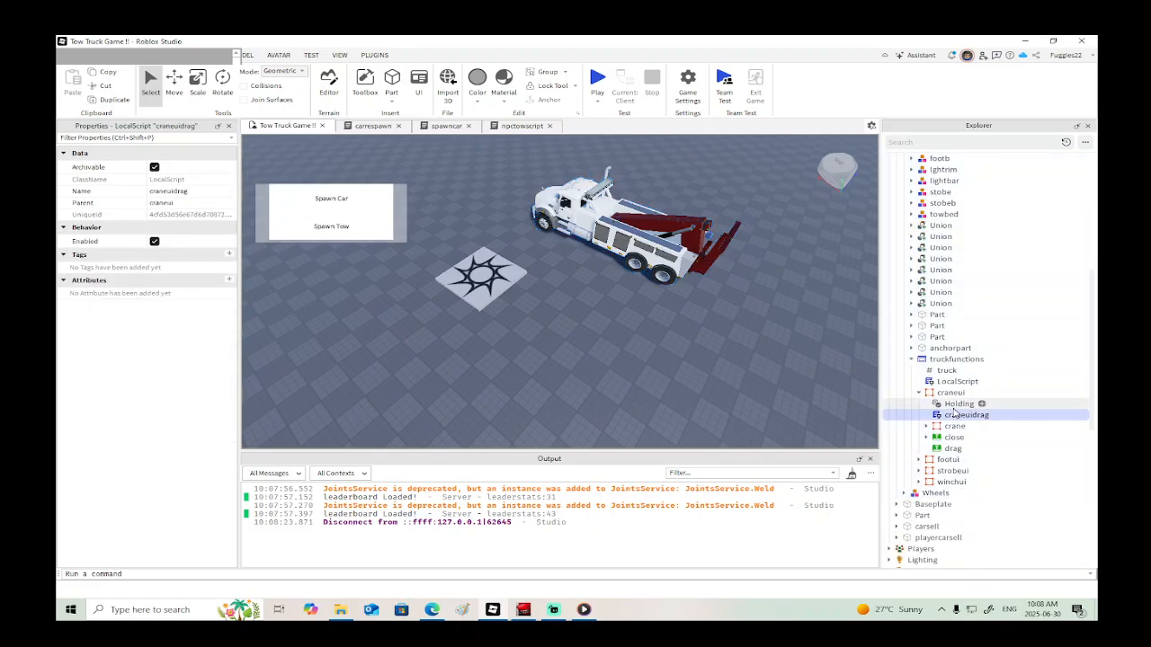
pyautogui.keyDown('ctrl'); pyautogui.click(953, 448); pyautogui.keyUp('ctrl')
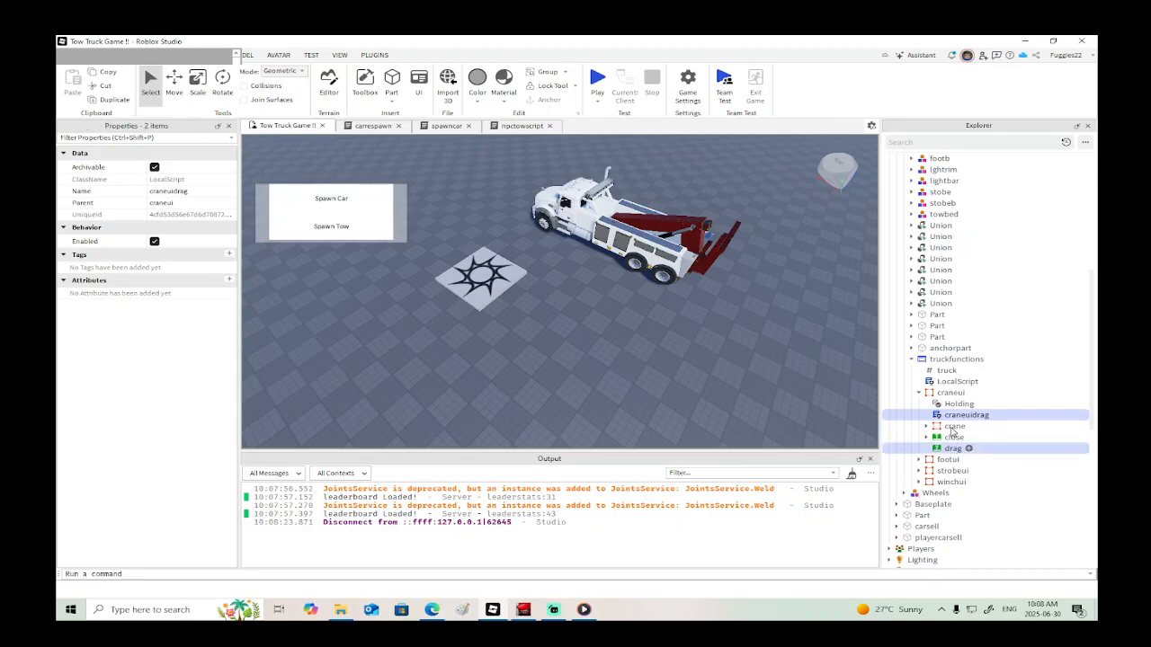
pyautogui.keyDown('ctrl'); pyautogui.click(953, 407); pyautogui.keyUp('ctrl')
pyautogui.rightClick(951, 404)
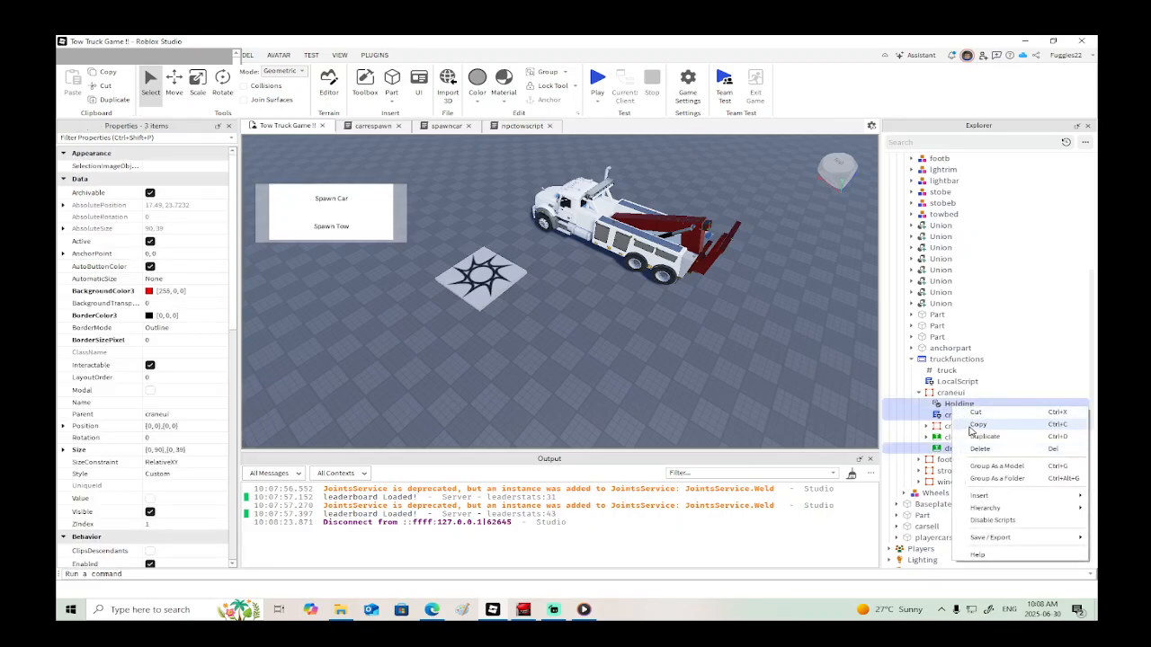
pyautogui.click(970, 425)
# Step: Paste the copied drag parts into the Frame of StarterGui's ScreenGui, and try to move the drag button above the spawn buttons
pyautogui.scroll(-1, 795, 322)
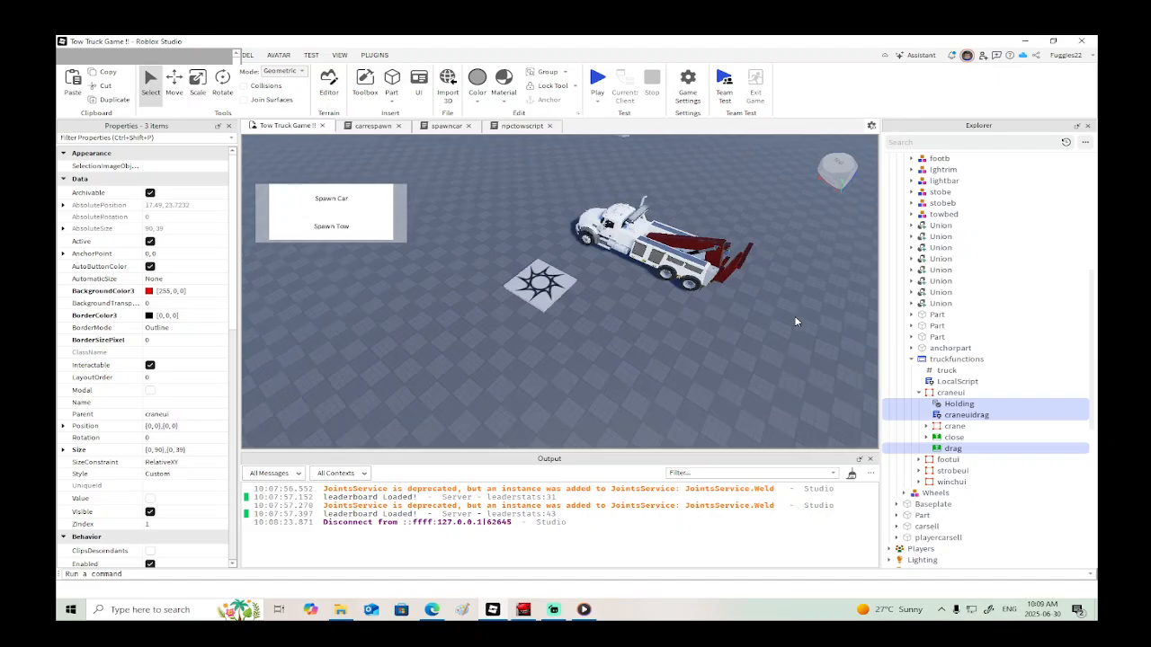
pyautogui.scroll(-10, 953, 416)
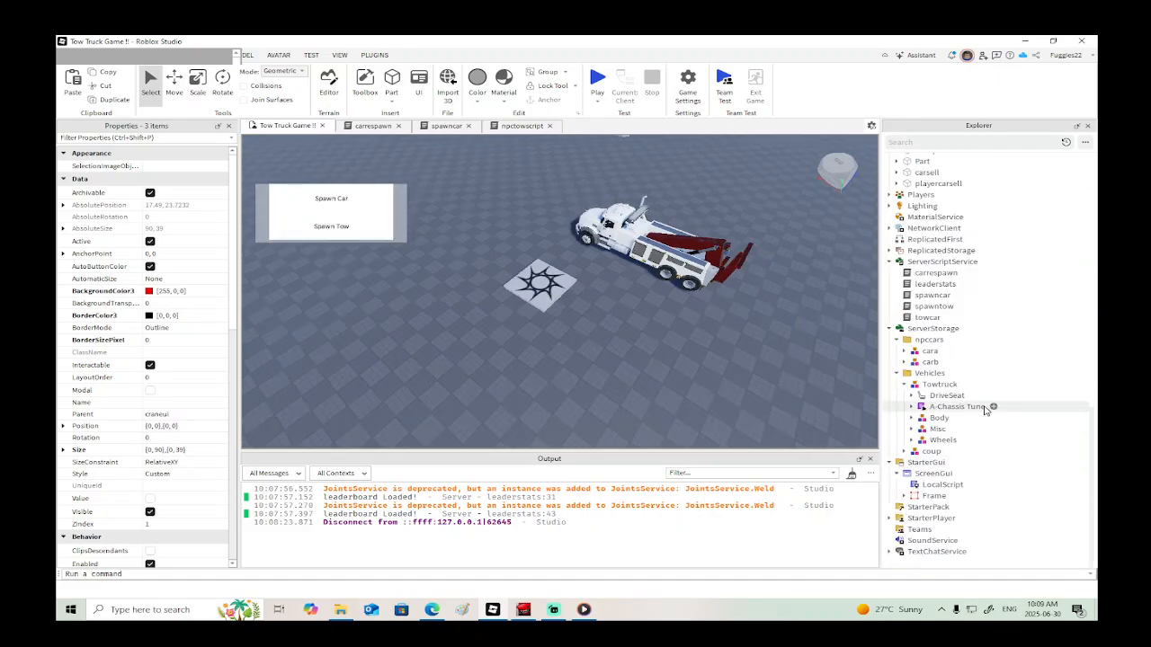
pyautogui.click(915, 474)
pyautogui.click(932, 496)
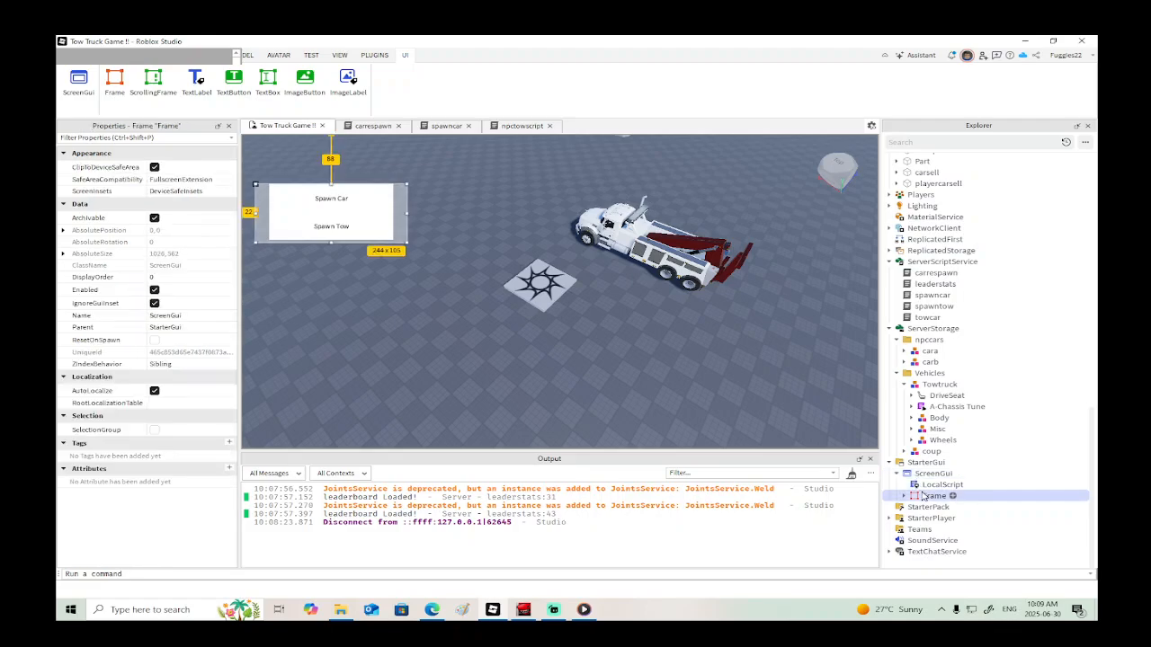
pyautogui.rightClick(926, 495)
pyautogui.click(956, 331)
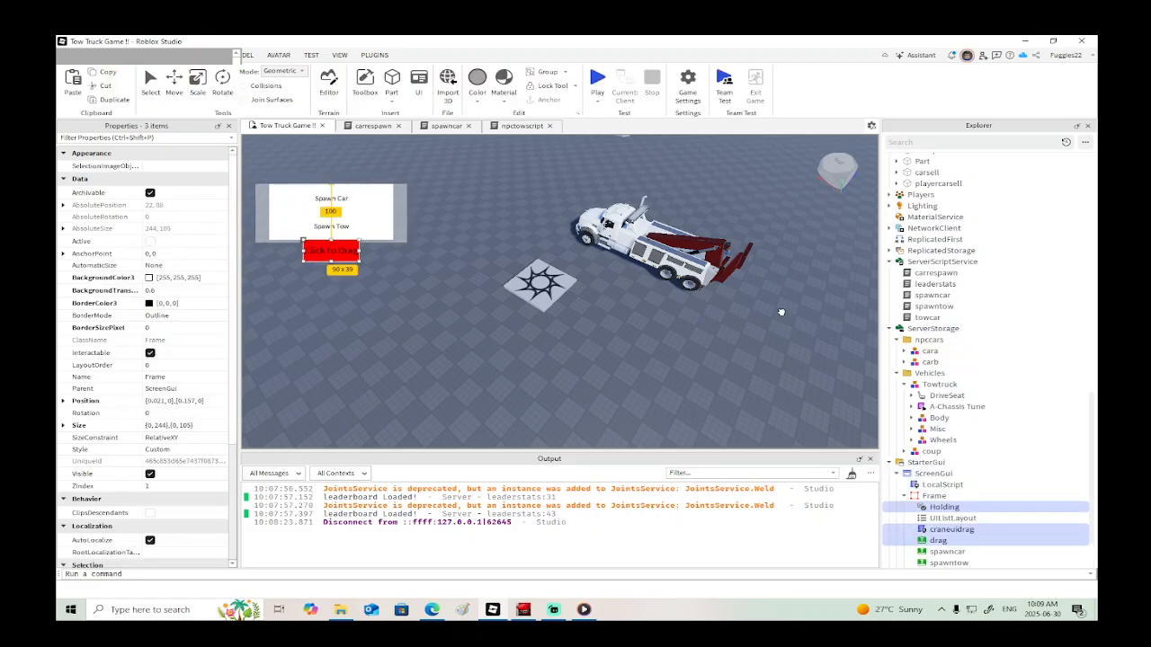
pyautogui.moveTo(336, 269); pyautogui.dragTo(323, 175)
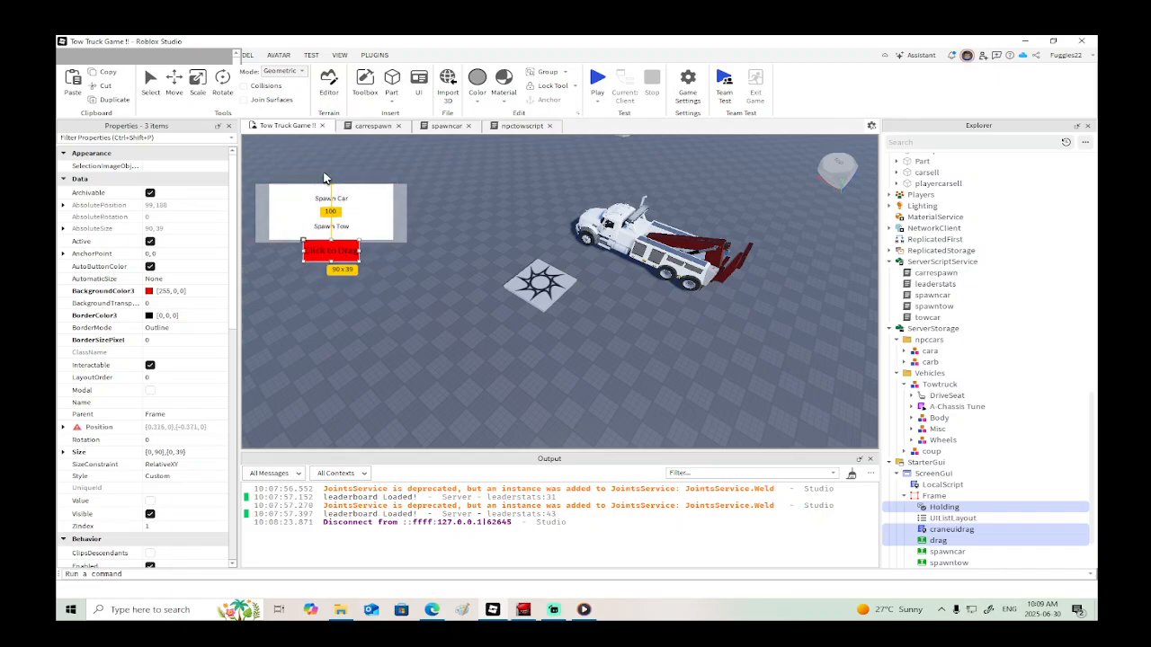
pyautogui.click(392, 266)
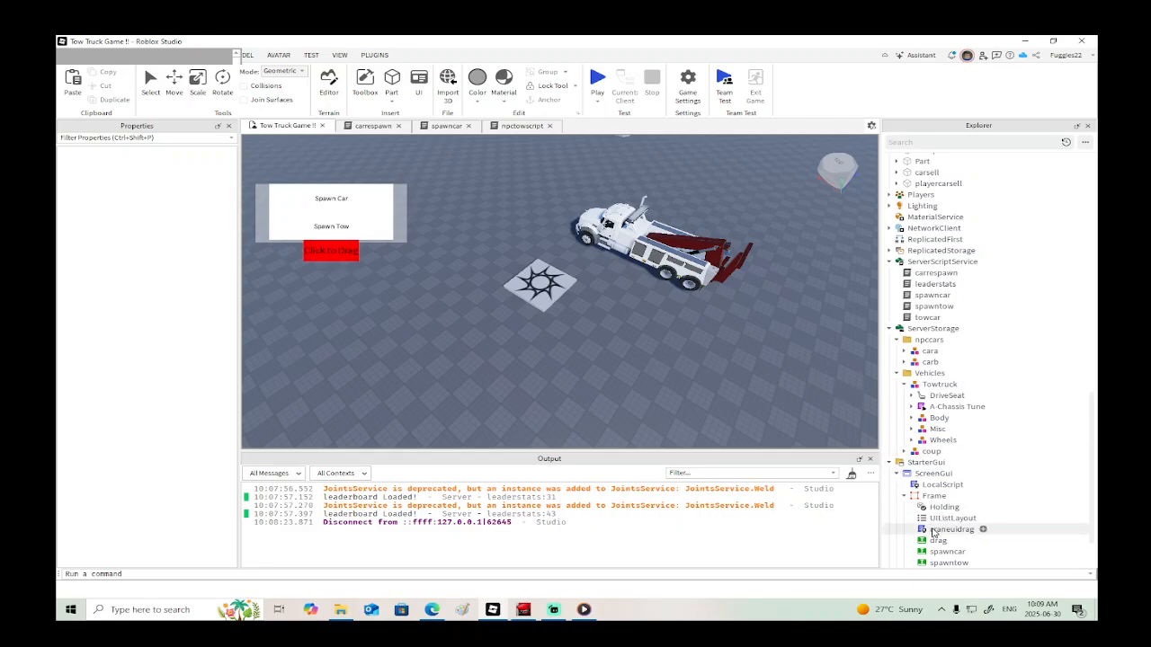
# Step: Edit line 14 of the Frame's craneuidrag script so it sets script.Parent.Position instead of the craneui frame's position
pyautogui.doubleClick(934, 531)
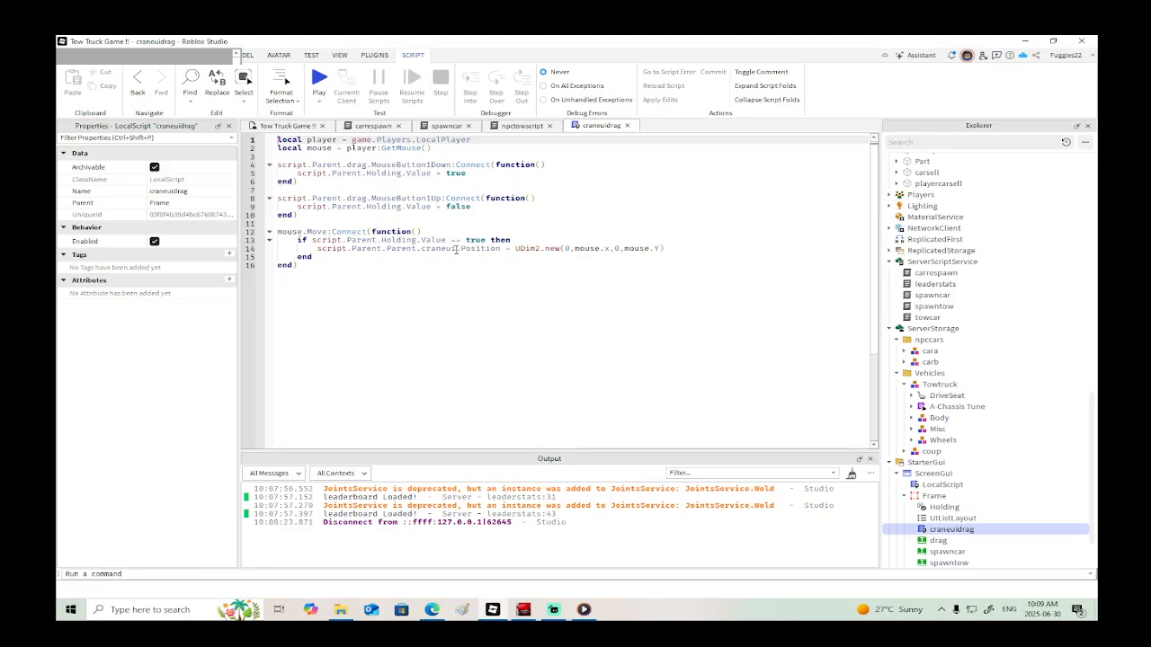
pyautogui.moveTo(459, 250); pyautogui.dragTo(388, 250)
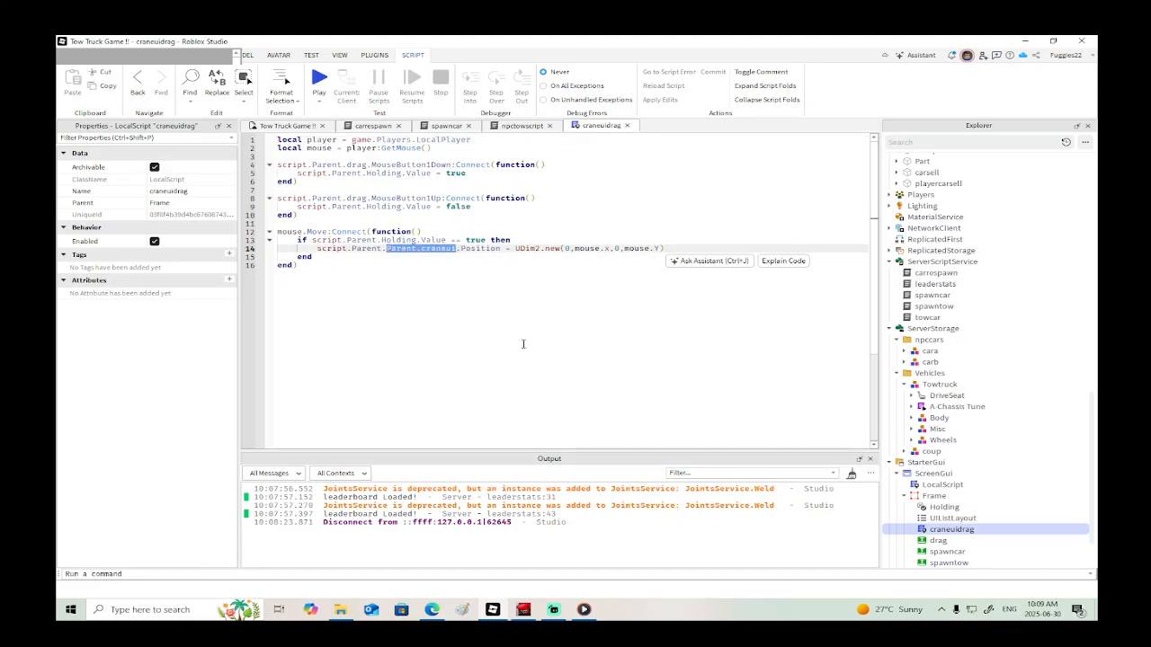
pyautogui.press('BackSpace')
pyautogui.press('BackSpace')
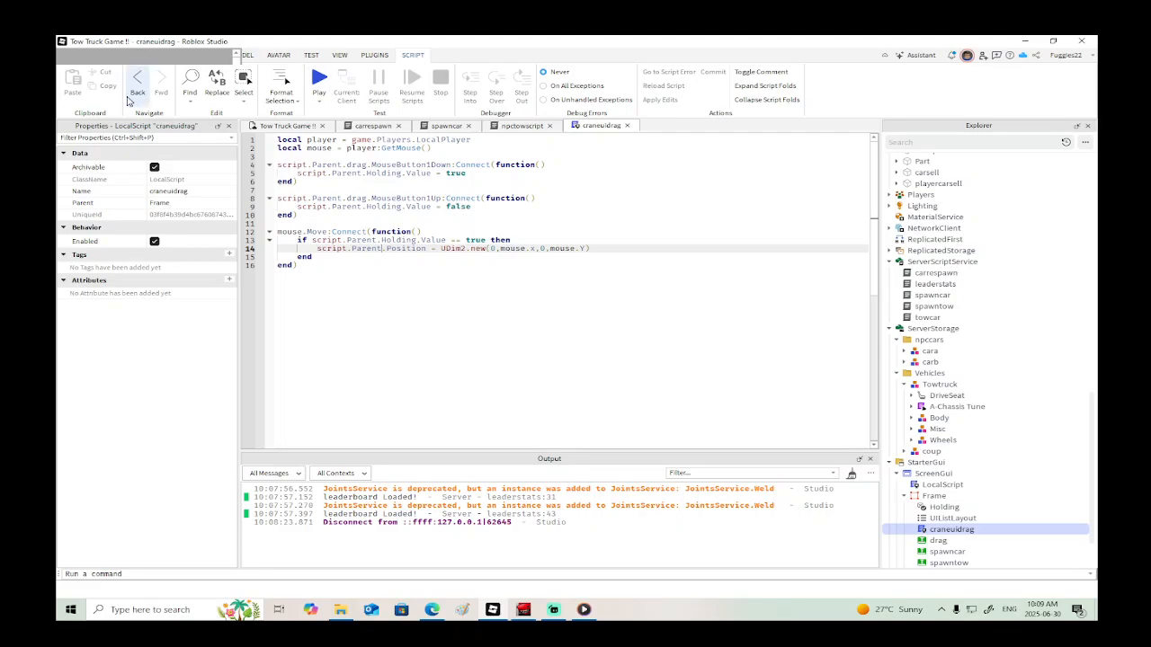
# Step: Run a play test, move the spawn menu around by its Click to Drag button, and end the test
pyautogui.click(318, 83)
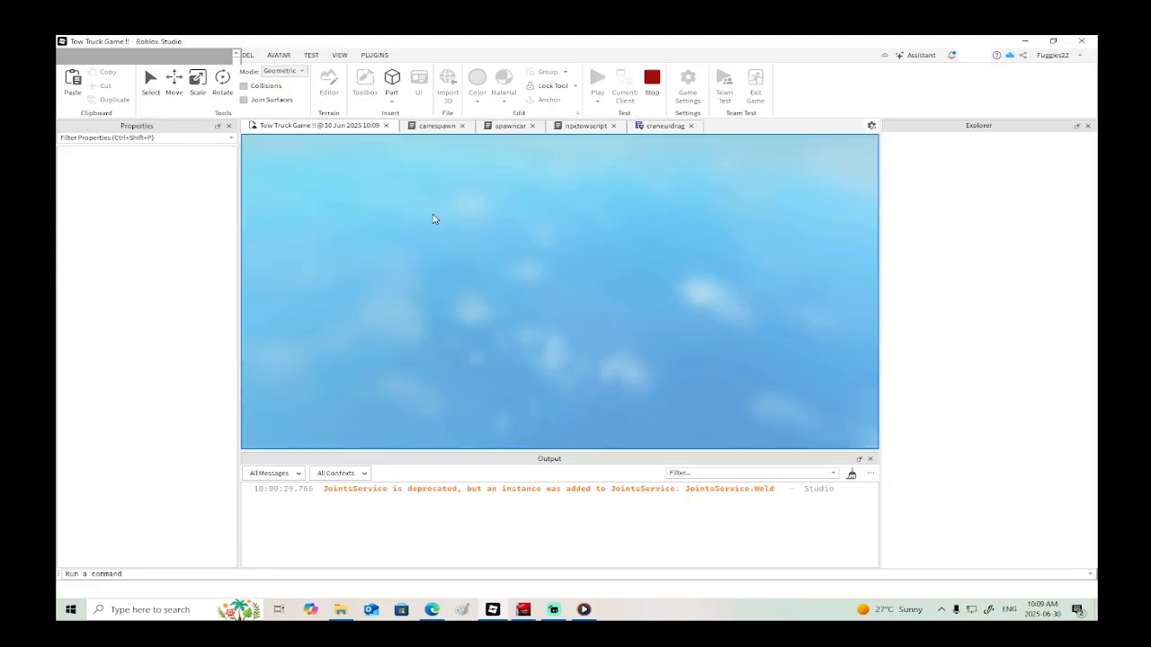
pyautogui.moveTo(330, 260); pyautogui.dragTo(621, 118)
pyautogui.click(652, 81)
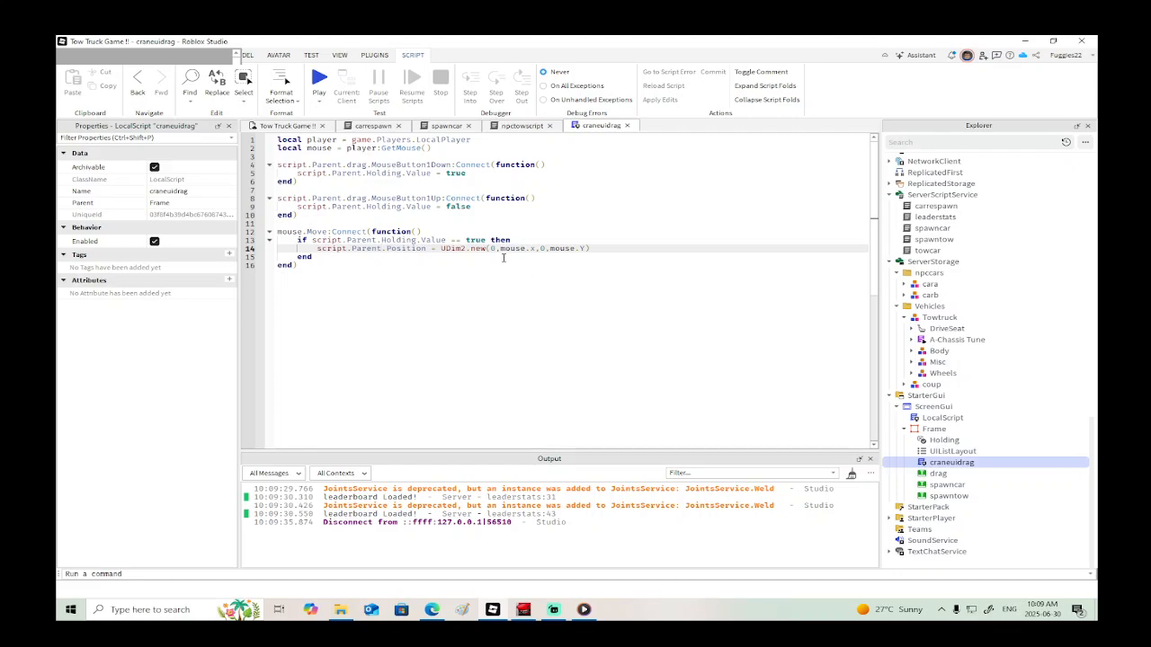
# Step: Try an X scale of 10 in the craneuidrag script's UDim2.new position and play-test the Click to Drag button
pyautogui.click(499, 248)
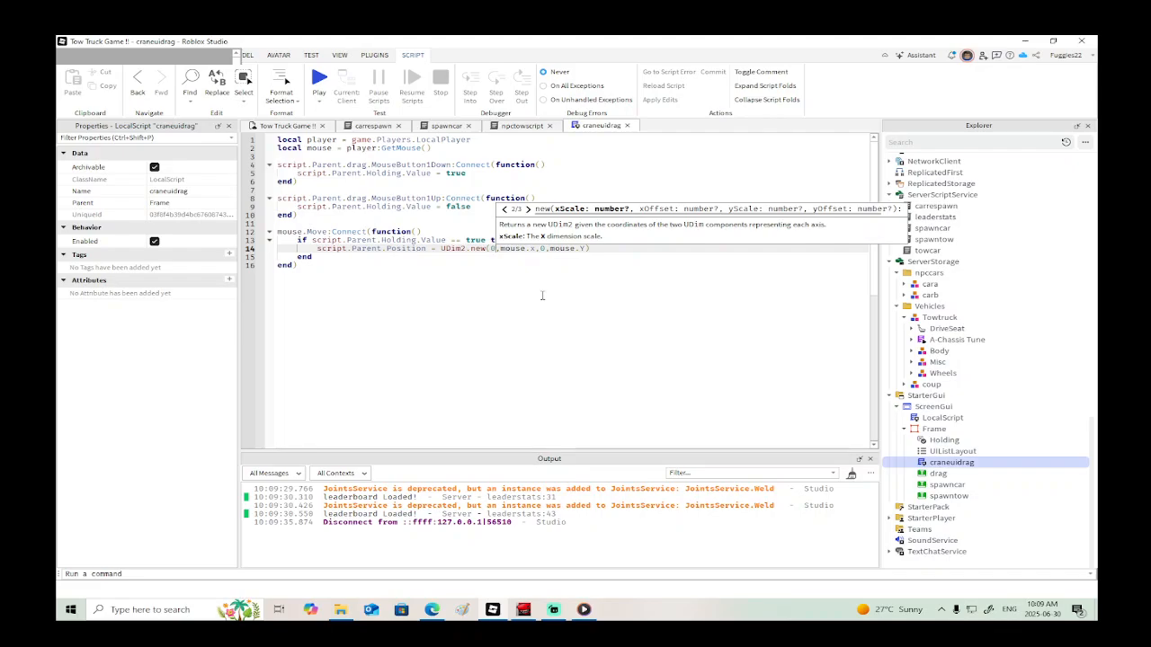
pyautogui.press('BackSpace')
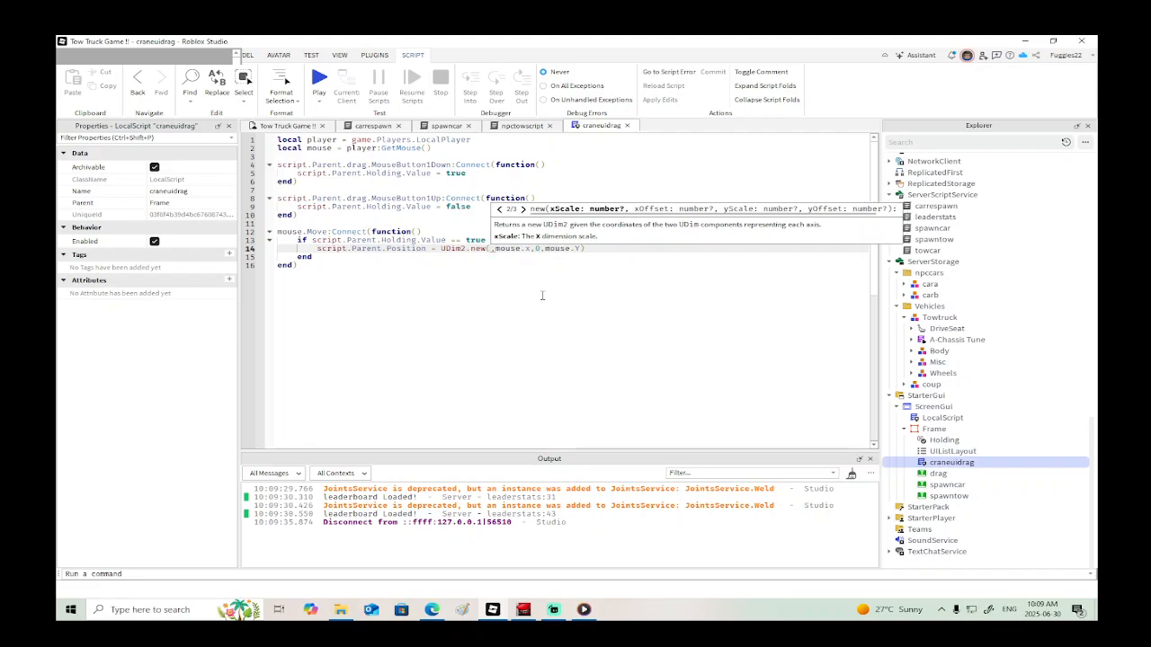
pyautogui.write('0,')
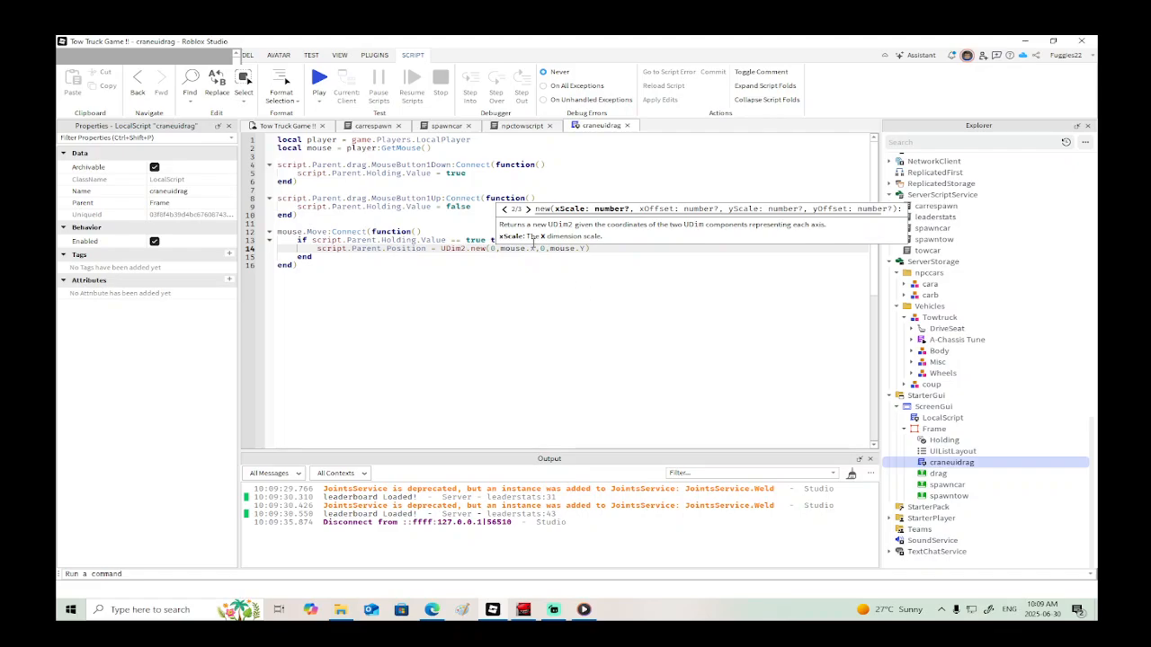
pyautogui.press('BackSpace')
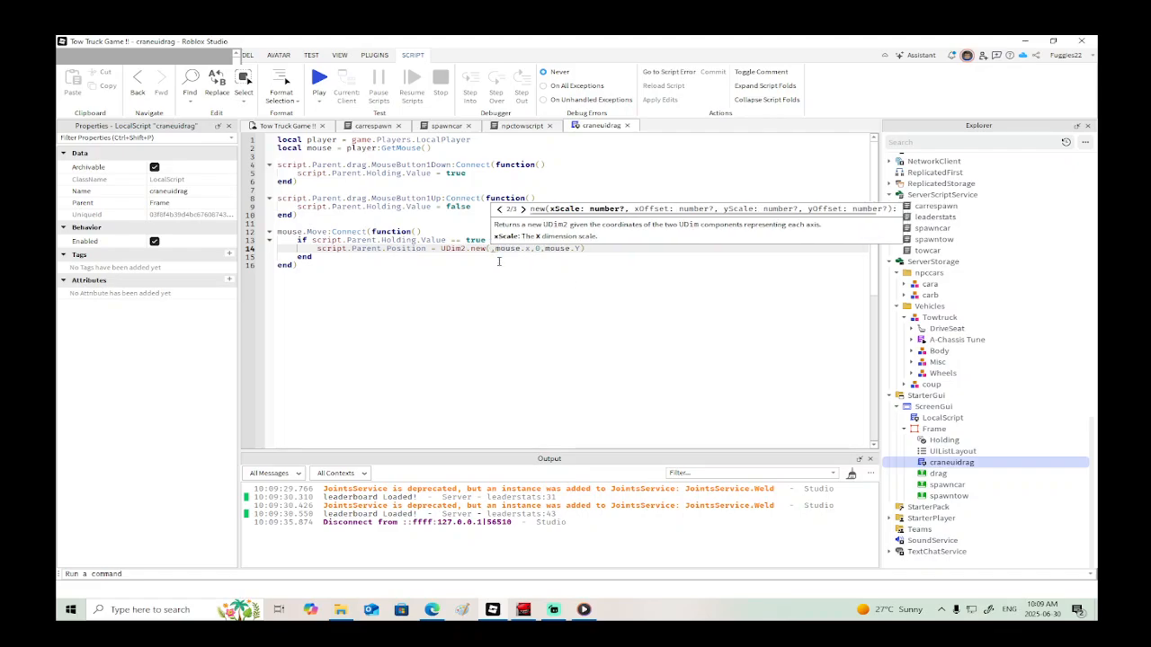
pyautogui.write('10')
pyautogui.click(319, 81)
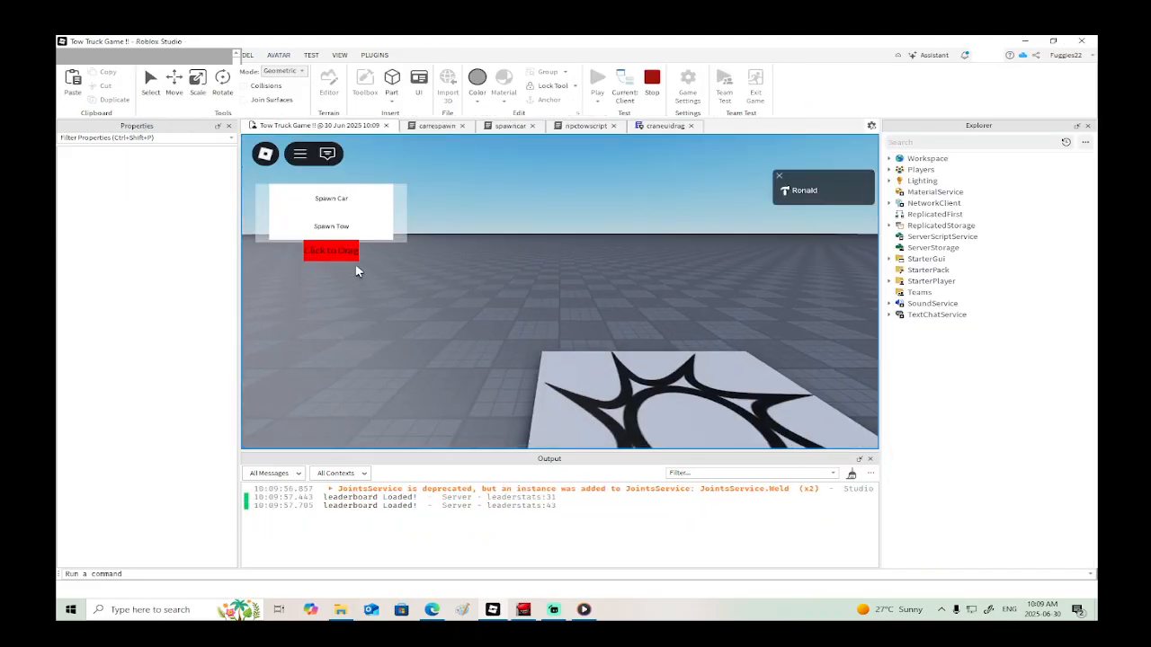
pyautogui.click(338, 255)
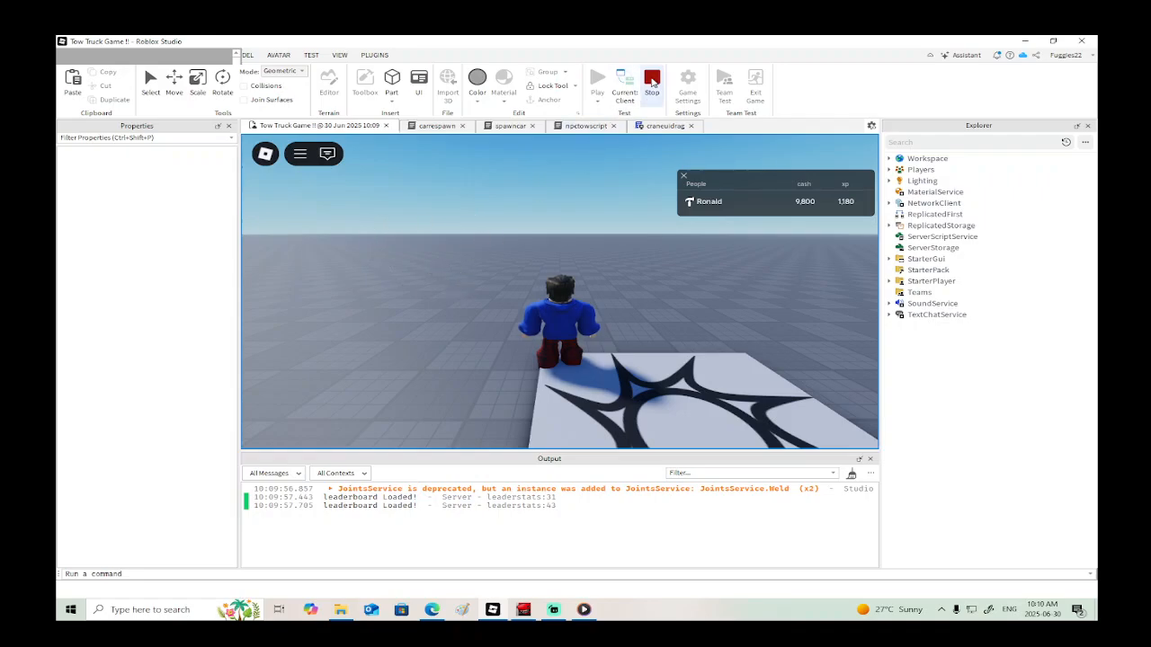
pyautogui.click(651, 81)
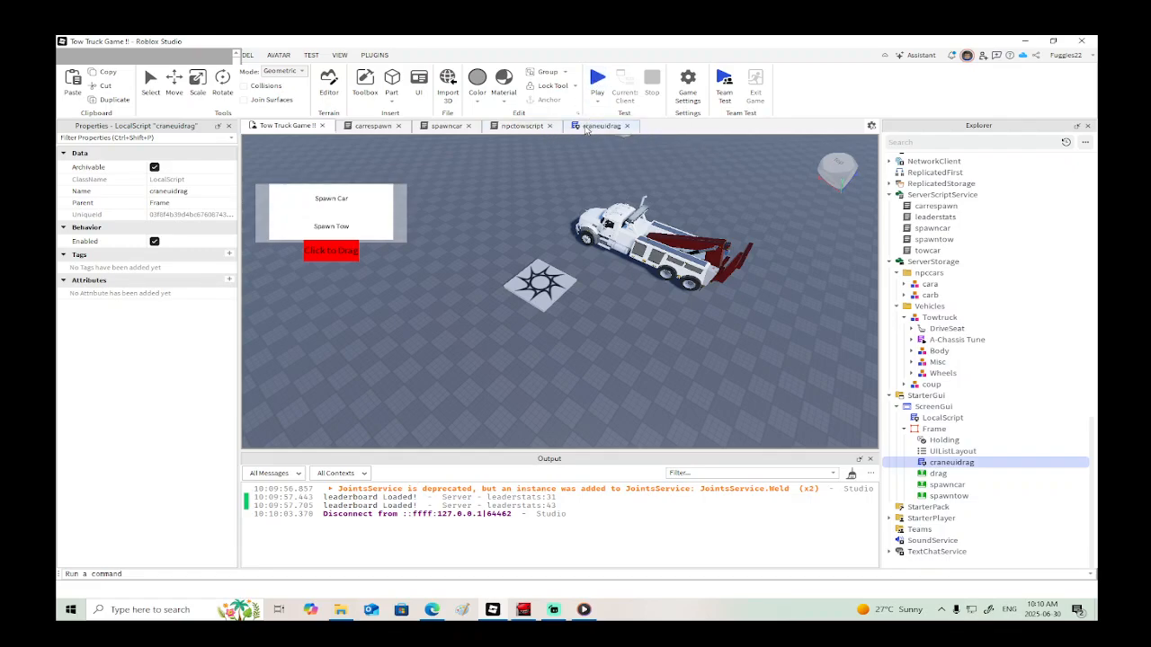
# Step: Try an X scale of 1 in the craneuidrag script's UDim2.new position and play-test the Click to Drag button
pyautogui.click(586, 127)
pyautogui.press('BackSpace')
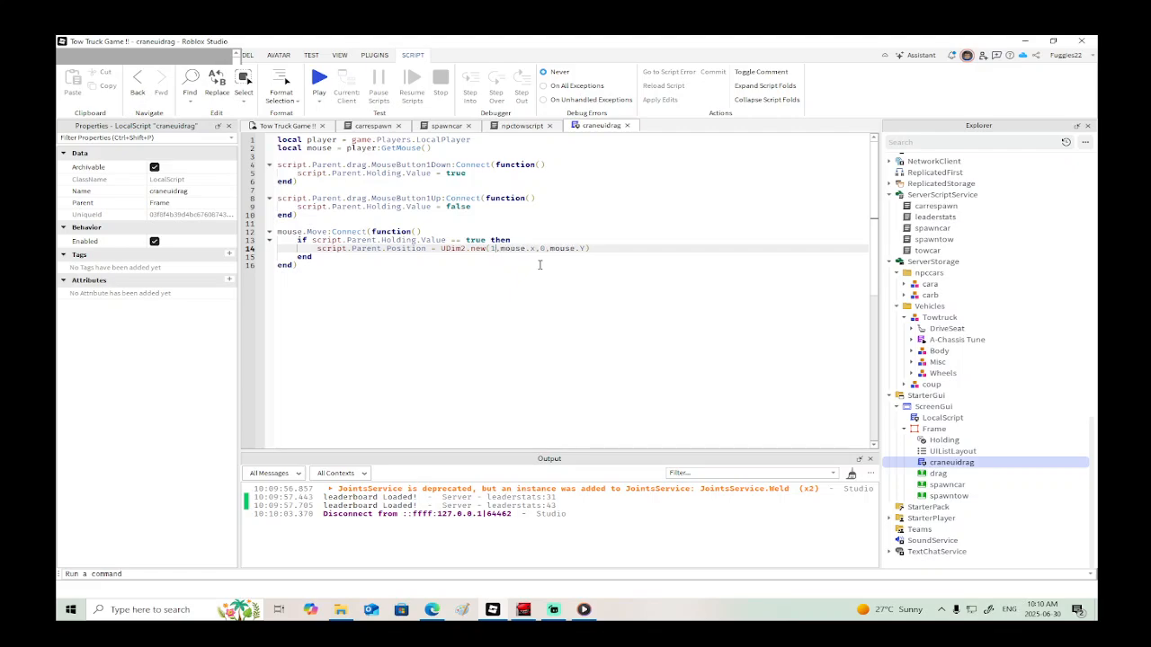
pyautogui.click(319, 79)
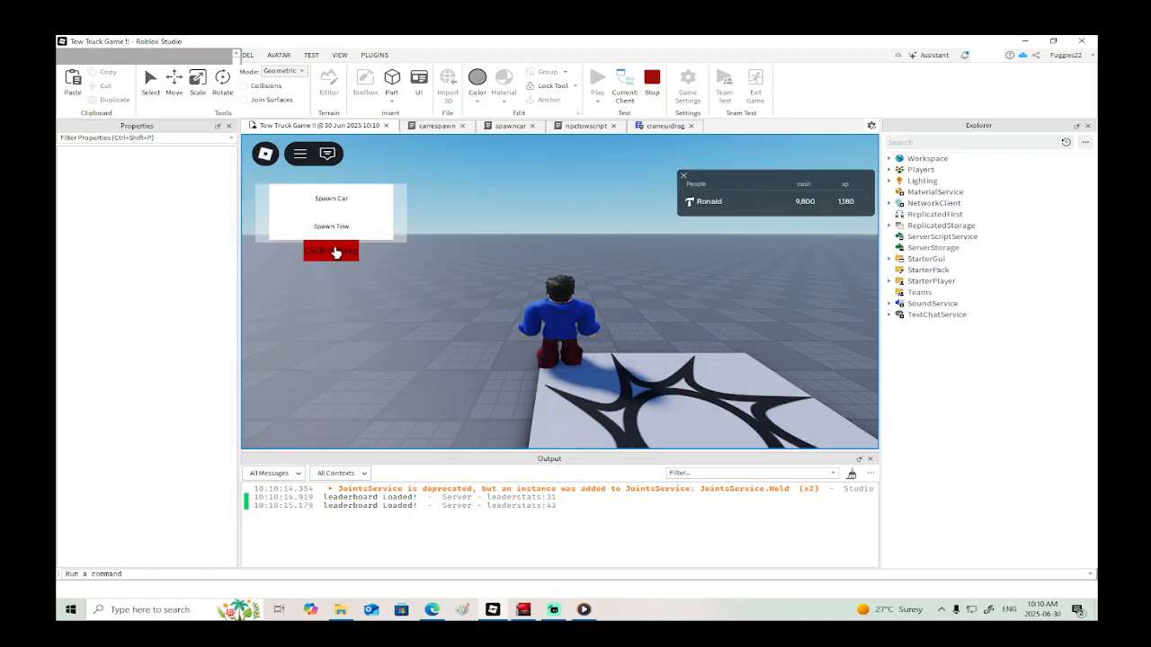
pyautogui.click(336, 250)
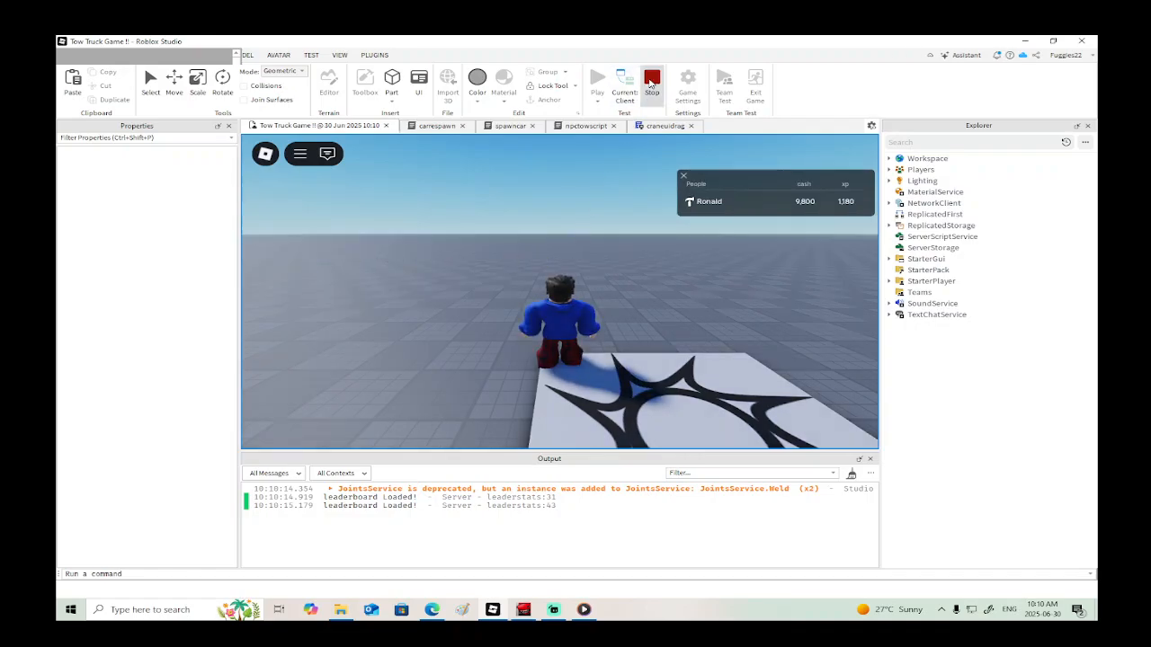
pyautogui.click(651, 83)
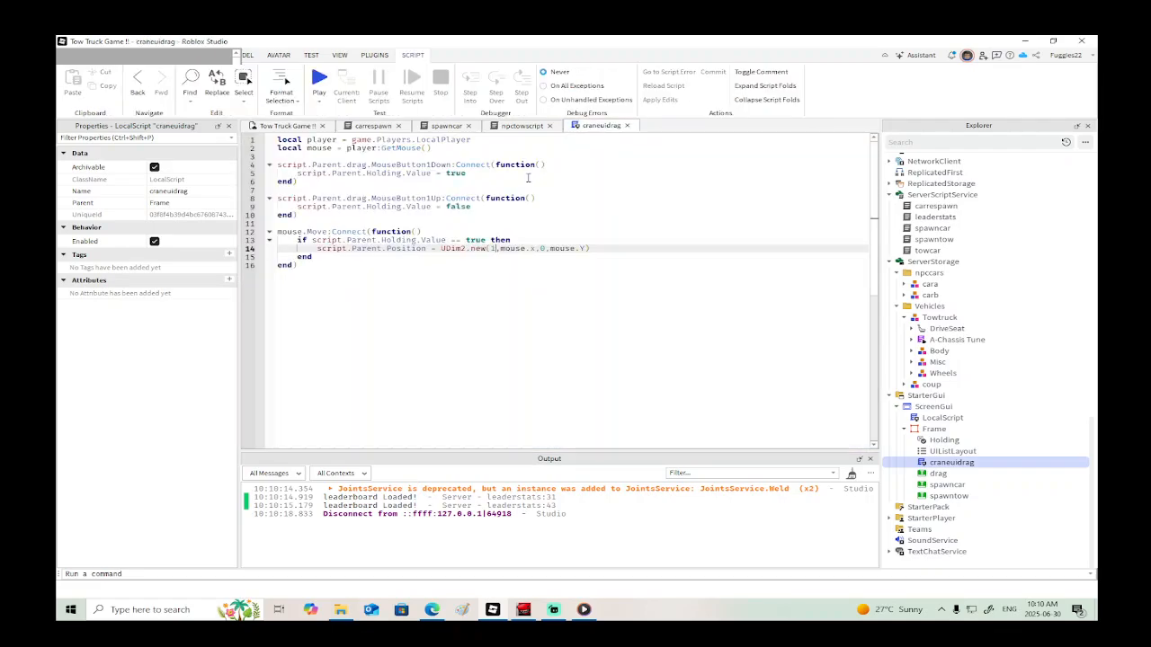
# Step: Set the X scale in the craneuidrag script's UDim2.new position to 0 and play-test moving the spawn menu
pyautogui.press('BackSpace')
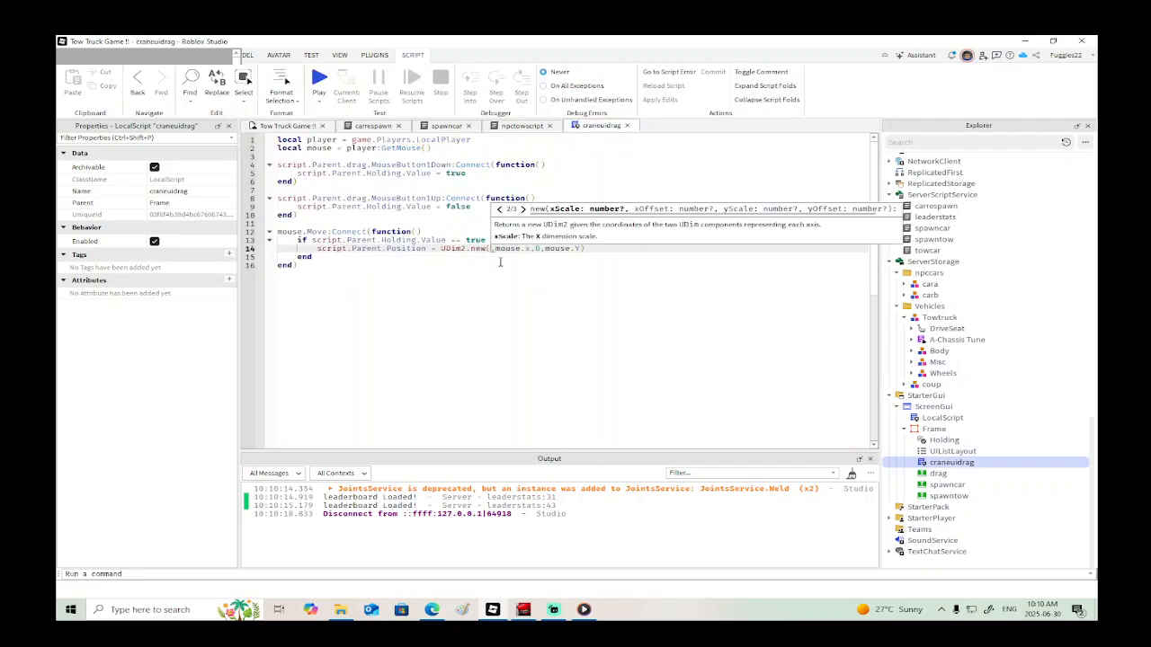
pyautogui.write('0,')
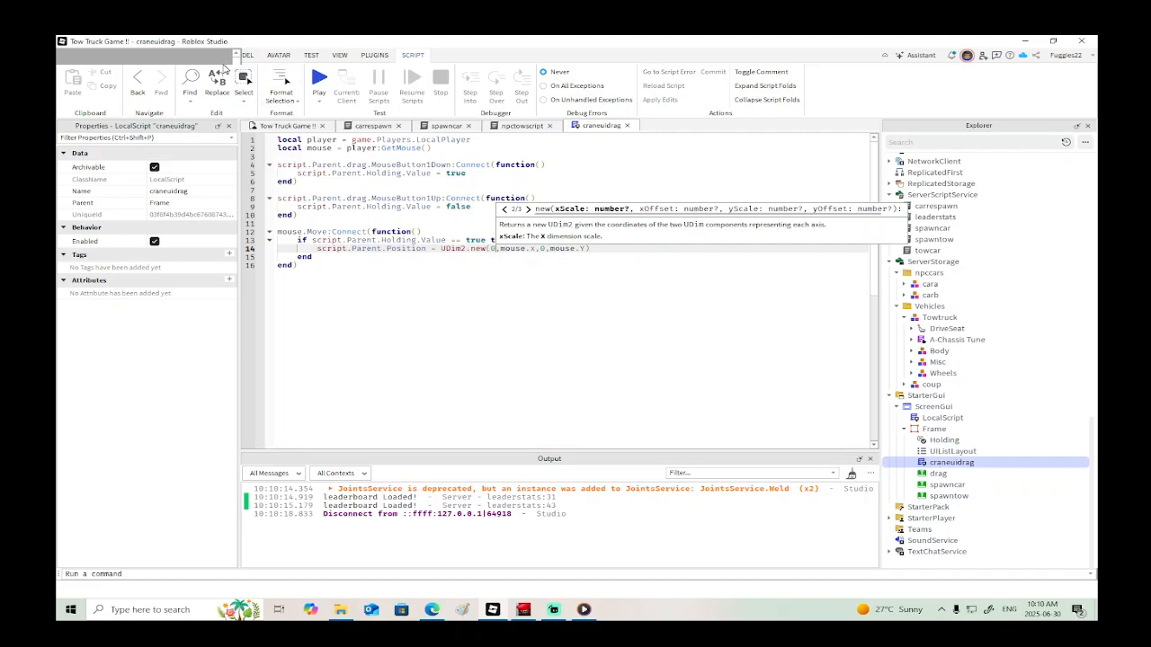
pyautogui.click(325, 83)
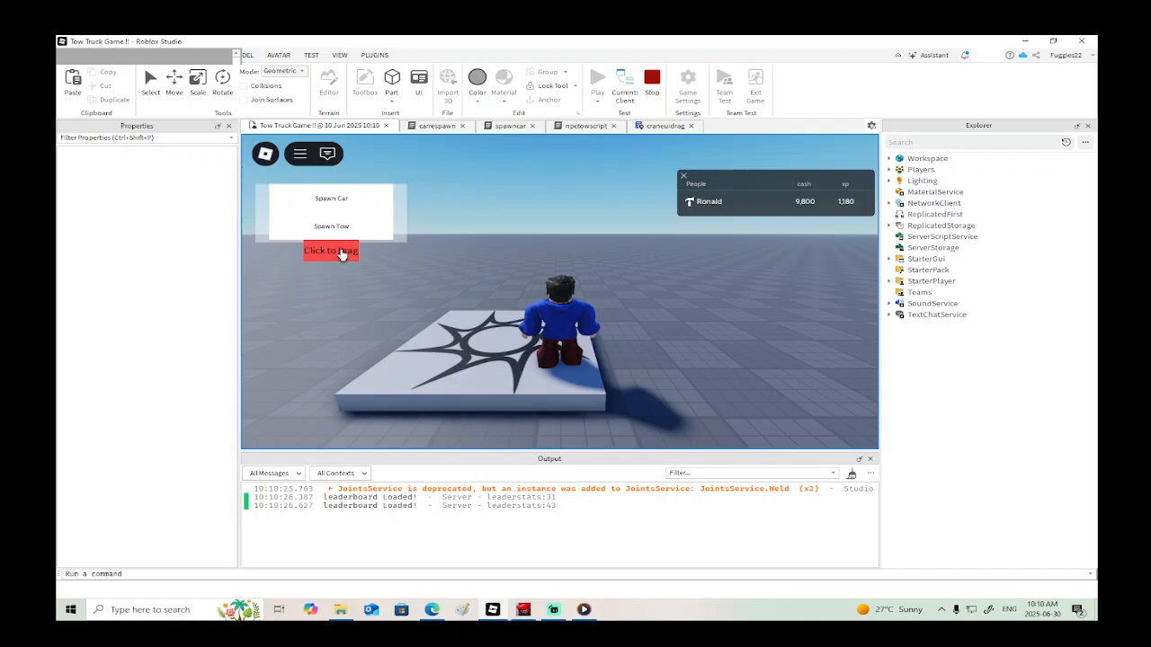
pyautogui.moveTo(341, 254); pyautogui.dragTo(580, 144)
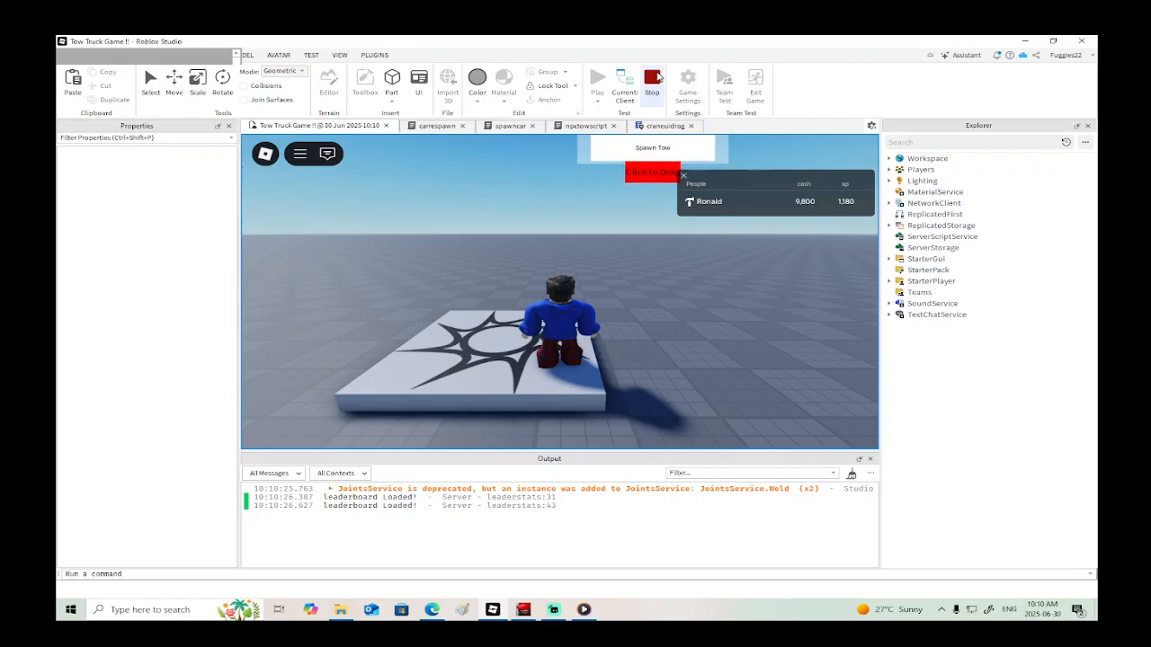
pyautogui.click(653, 81)
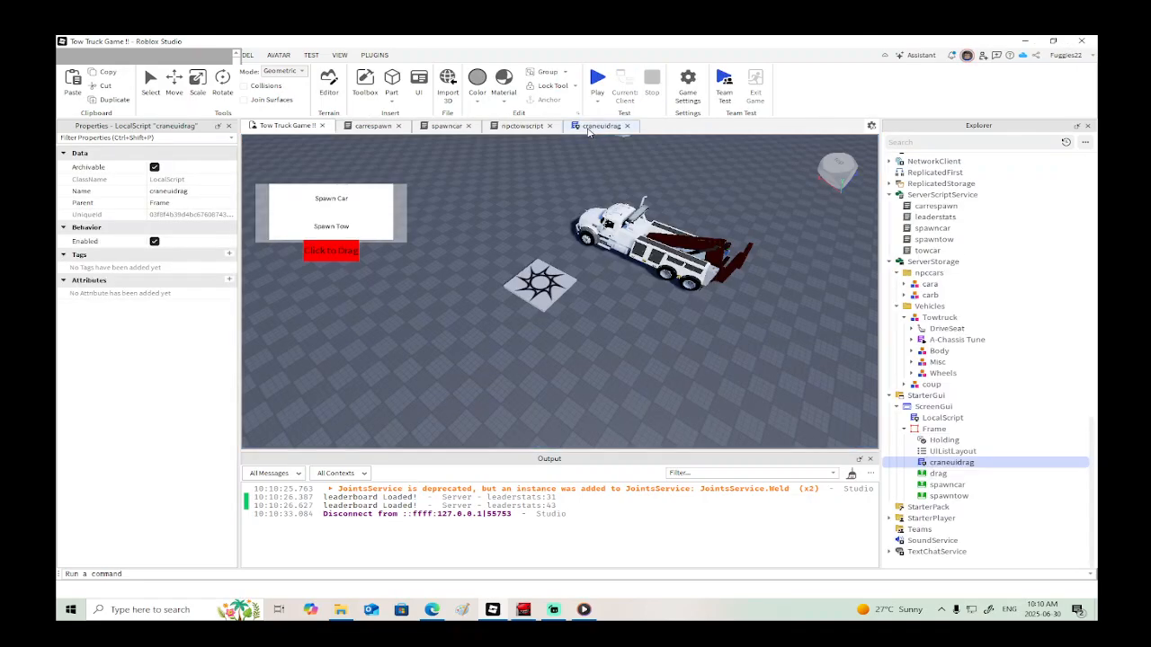
# Step: Change the X offset in the craneuidrag position to mouse.x+10, play-test moving the spawn menu, and return to the script
pyautogui.click(597, 126)
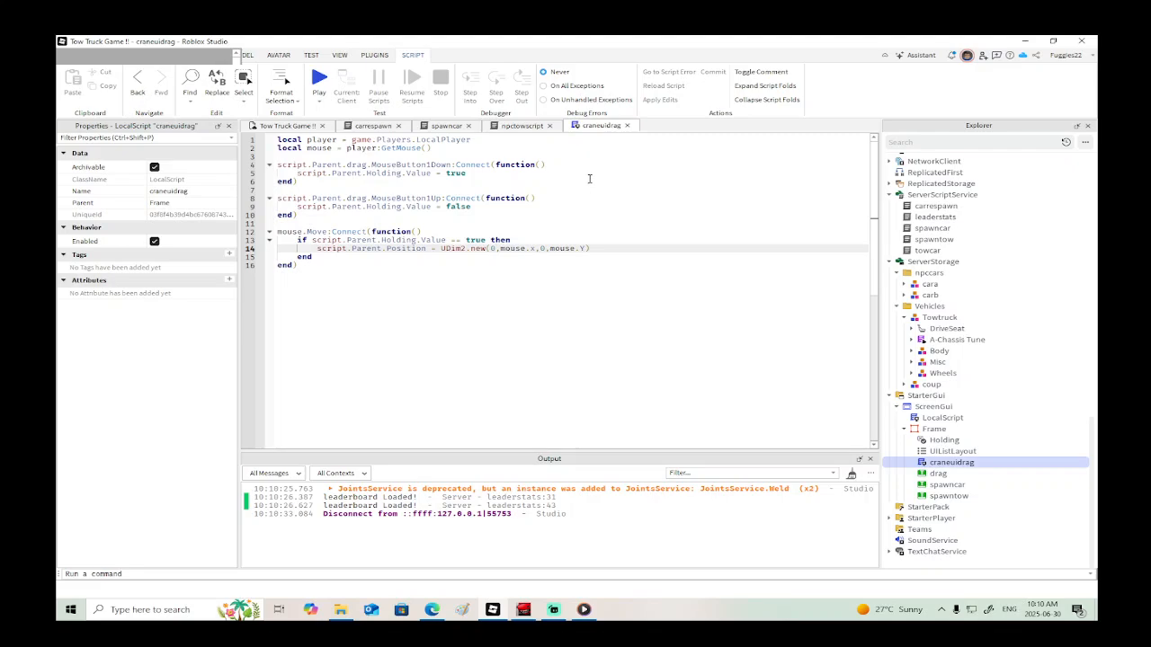
pyautogui.press('Left')
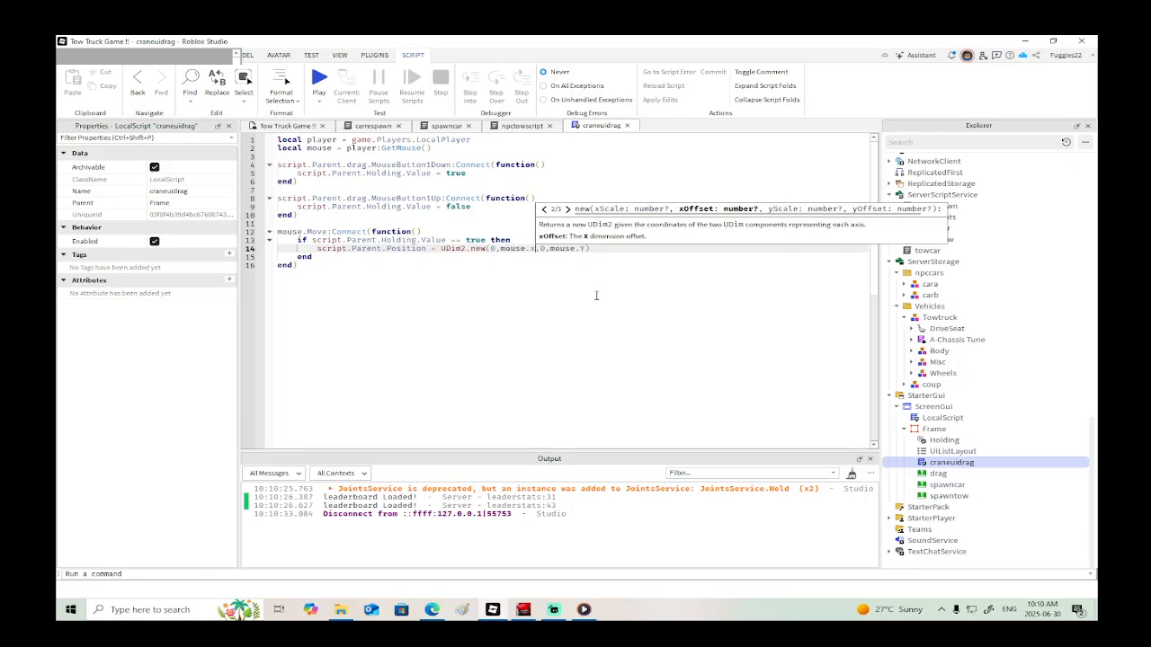
pyautogui.write('+10')
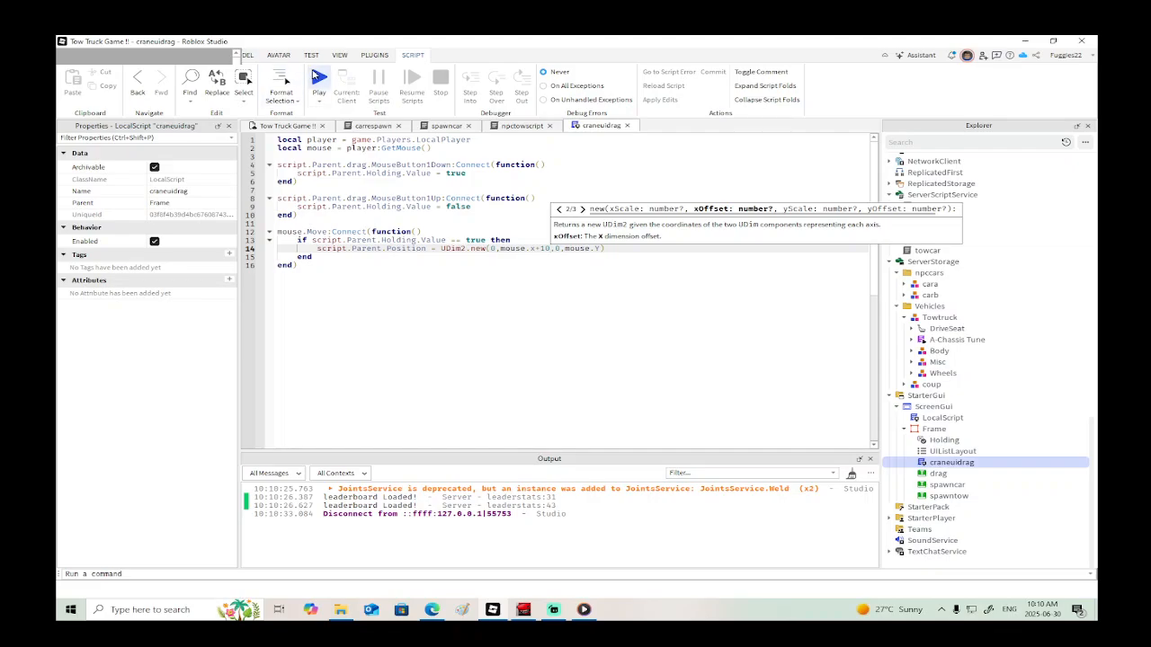
pyautogui.click(319, 80)
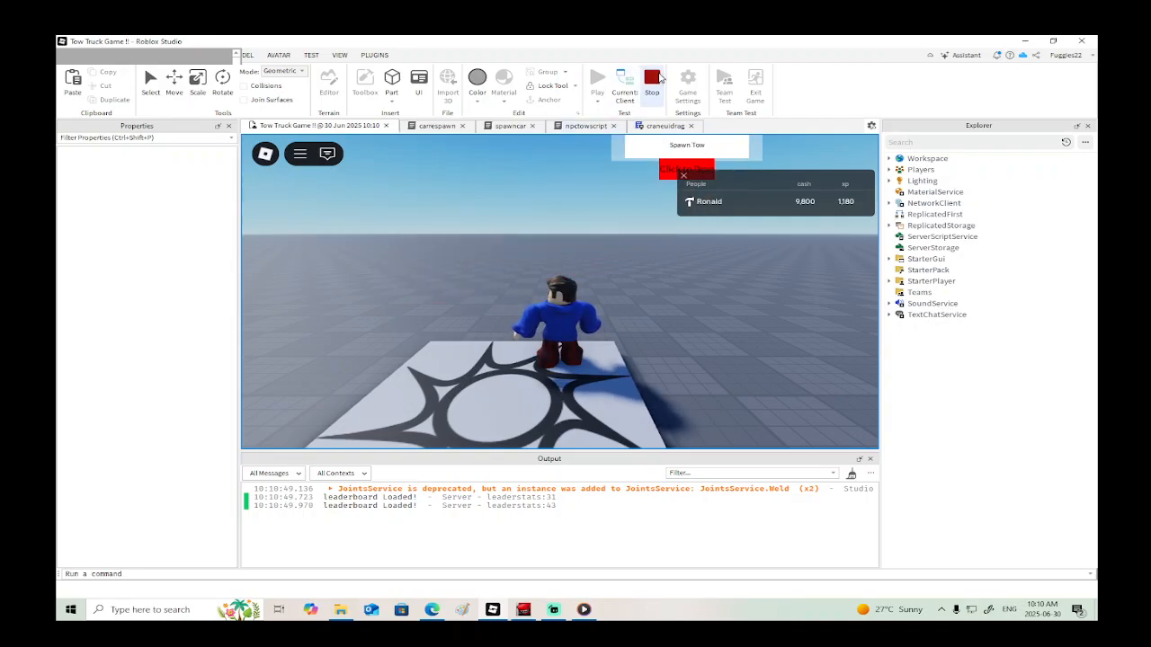
pyautogui.click(652, 81)
pyautogui.click(599, 126)
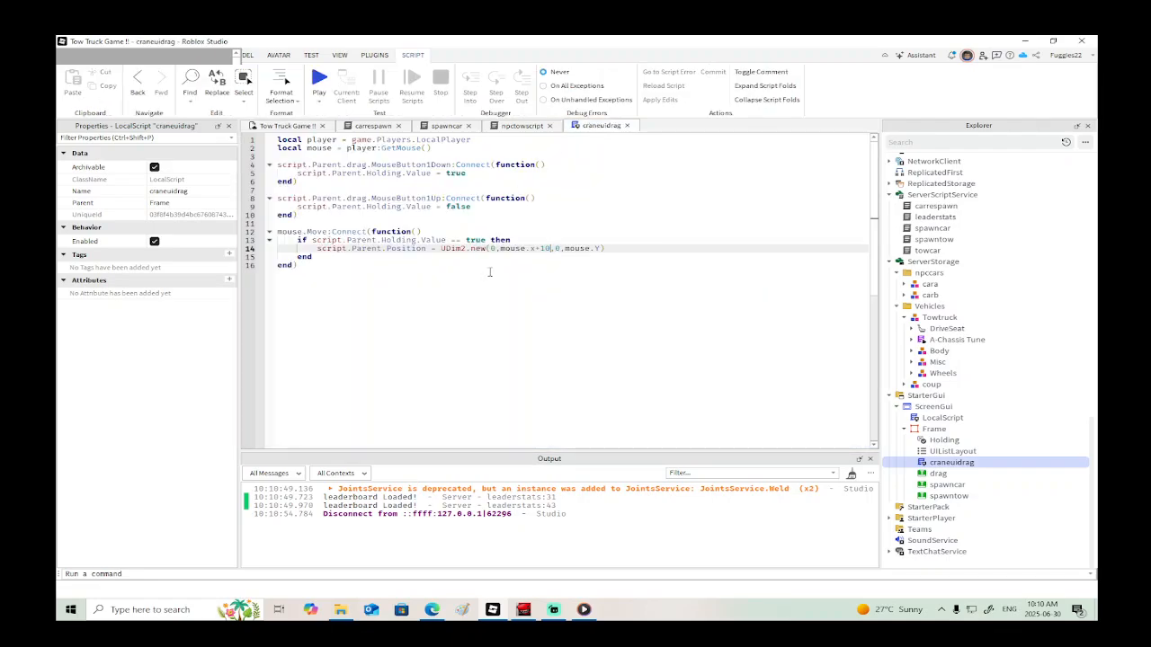
# Step: Change the X offset in the craneuidrag position to mouse.x-100, play-test moving the spawn menu, and return to the script
pyautogui.press('BackSpace')
pyautogui.press('BackSpace')
pyautogui.press('BackSpace')
pyautogui.write('-100')
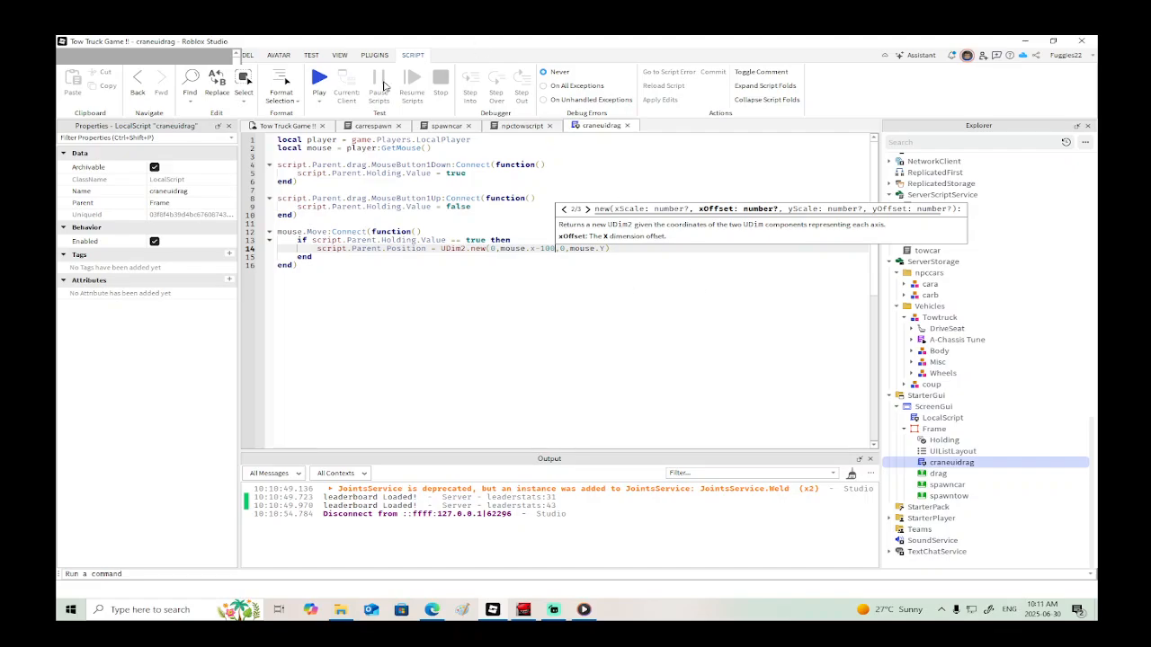
pyautogui.click(319, 81)
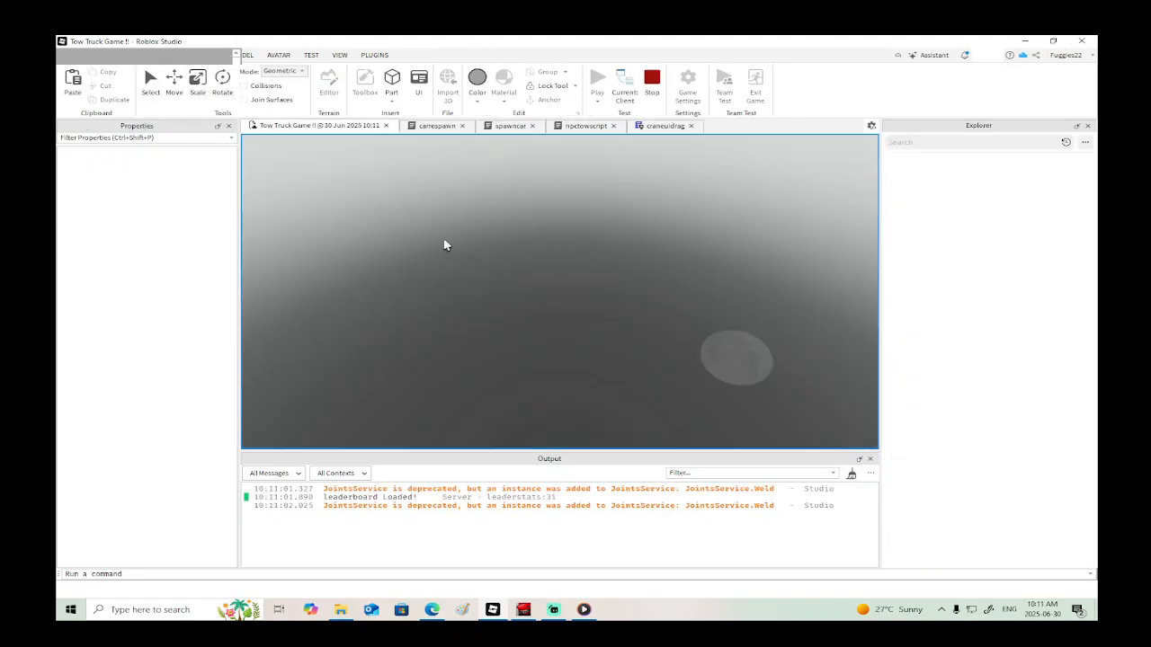
pyautogui.moveTo(339, 255); pyautogui.dragTo(600, 170)
pyautogui.click(652, 85)
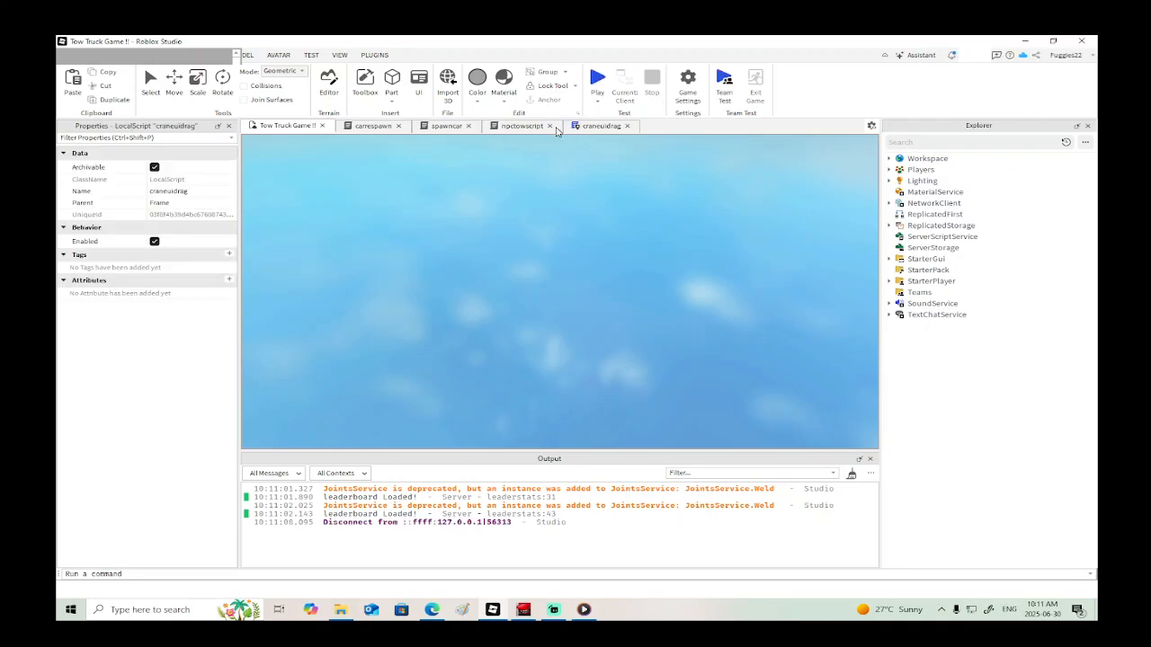
pyautogui.click(587, 130)
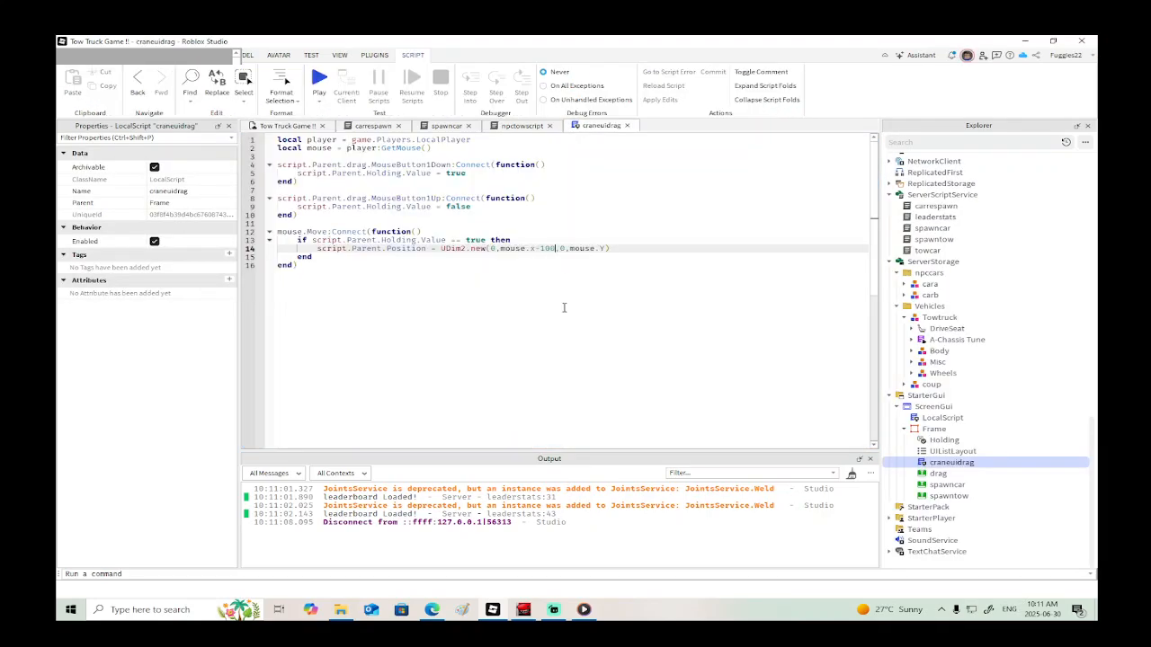
# Step: Set the craneuidrag position offsets to mouse.x-110 and mouse.Y-50 and play-test moving the spawn menu
pyautogui.write('1')
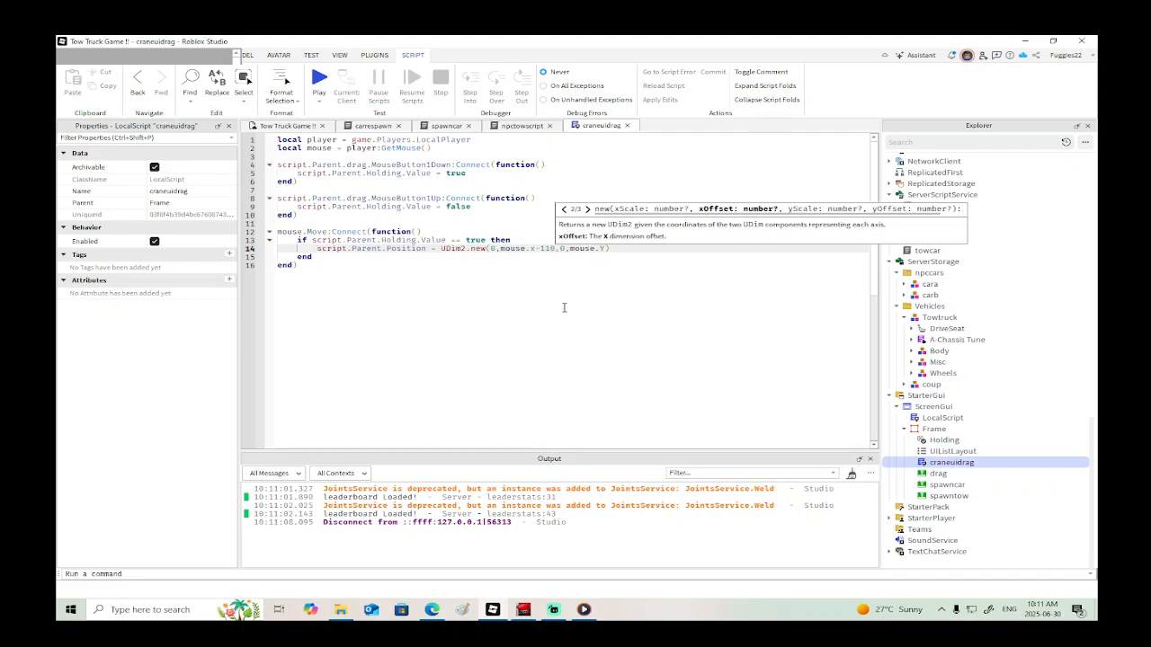
pyautogui.click(603, 250)
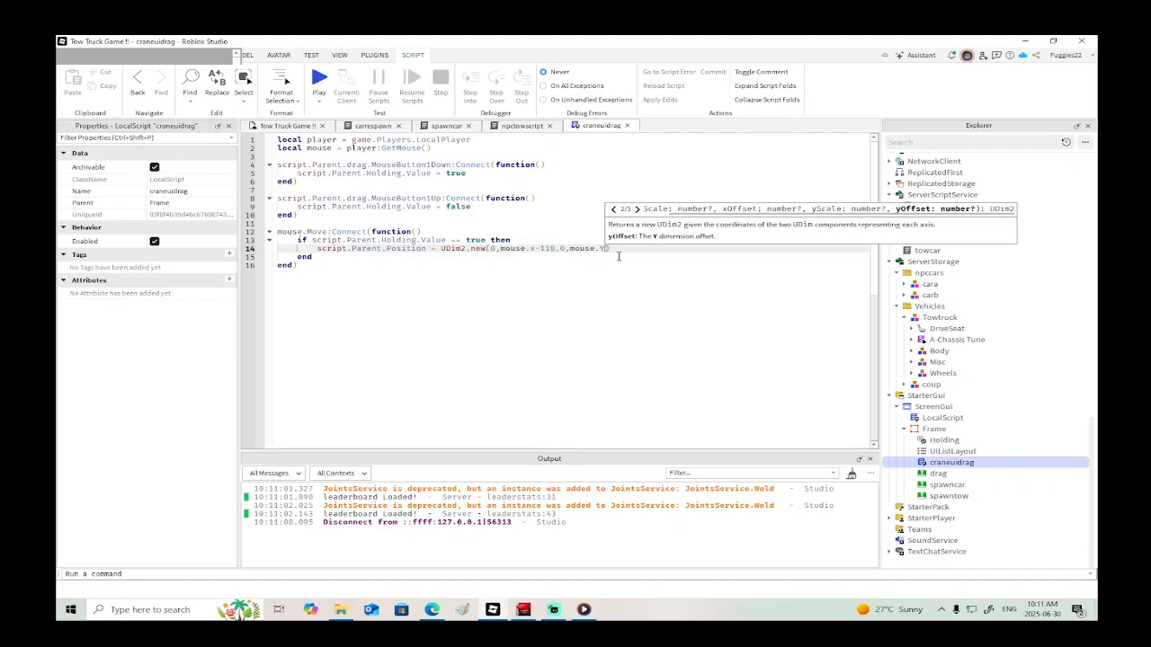
pyautogui.write('-50')
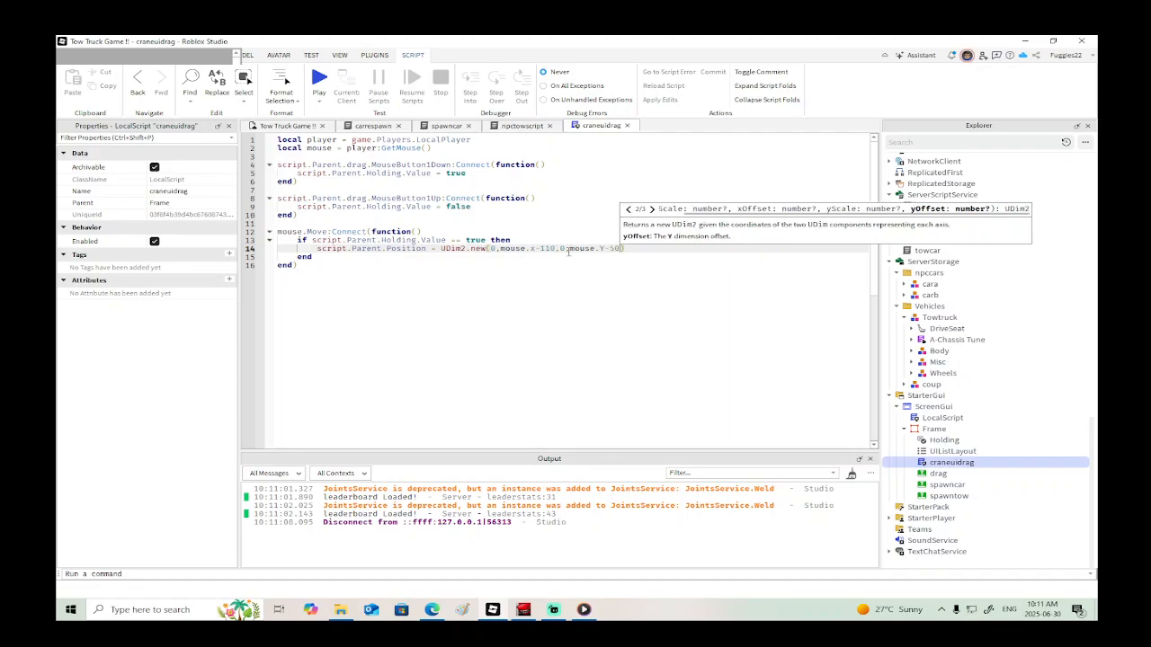
pyautogui.click(319, 80)
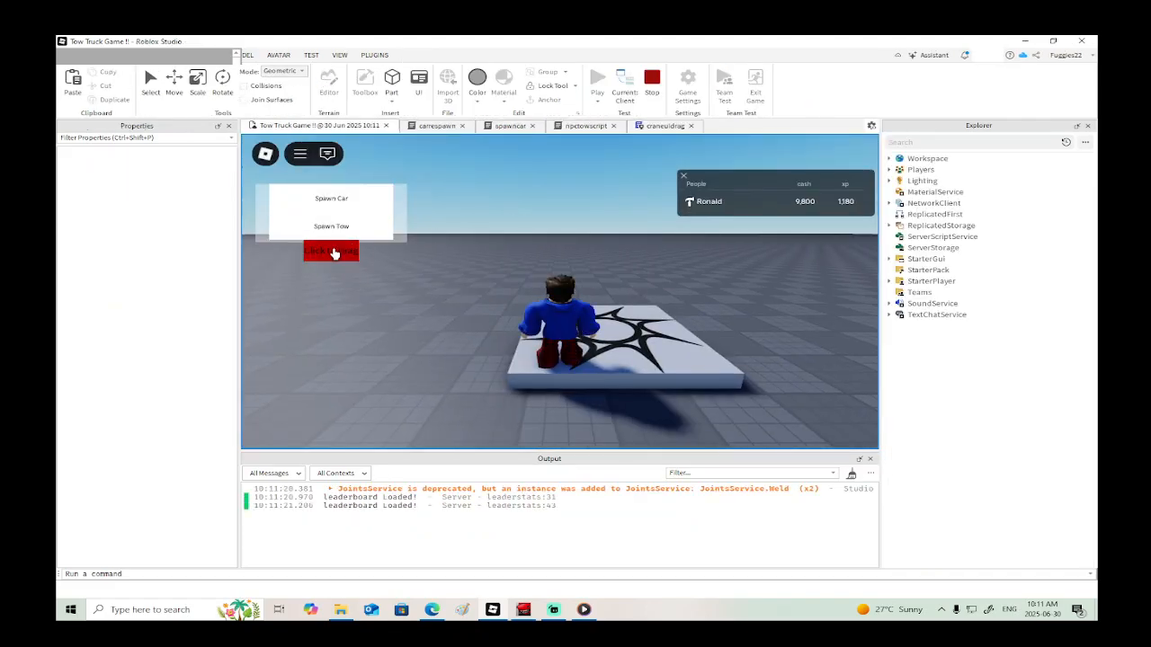
pyautogui.moveTo(332, 254); pyautogui.dragTo(347, 277)
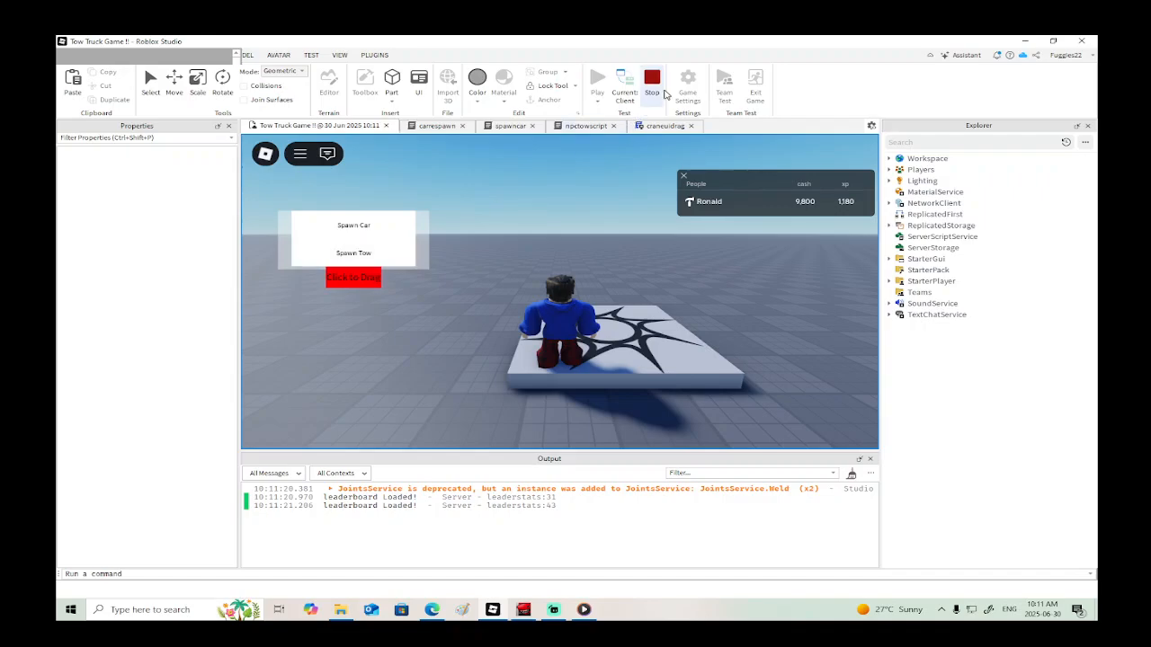
pyautogui.click(651, 85)
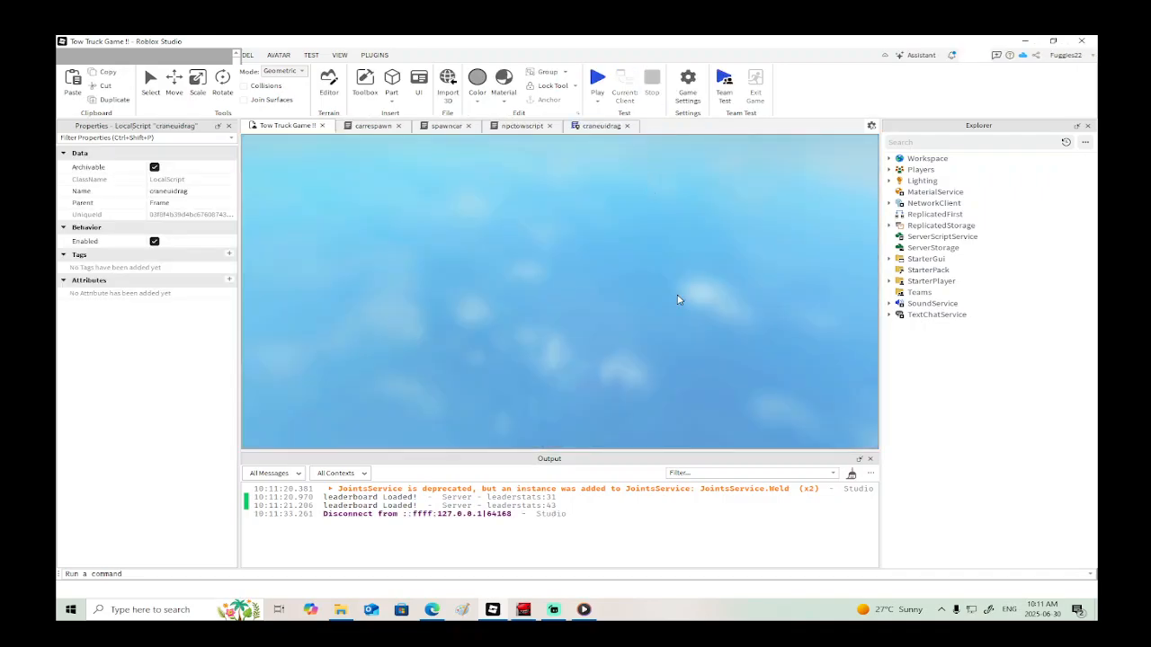
# Step: Delete the tow truck model standing beside the spawn pad in the workspace
pyautogui.moveTo(715, 319); pyautogui.dragTo(673, 286, button='right')
pyautogui.scroll(-5, 673, 286)
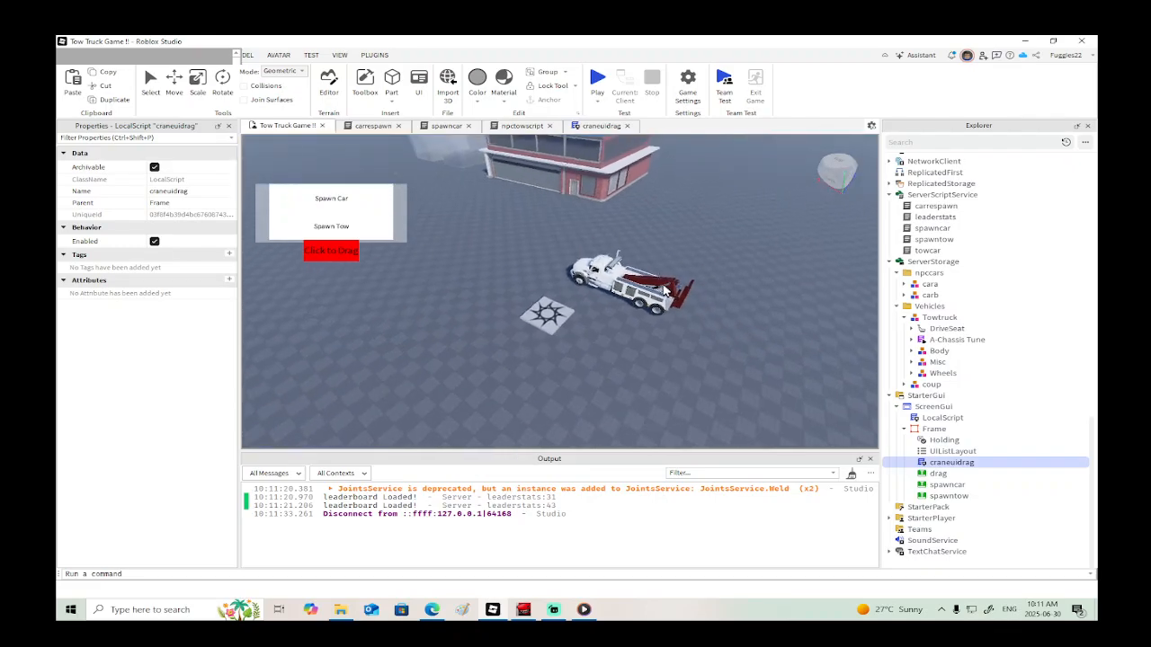
pyautogui.click(150, 81)
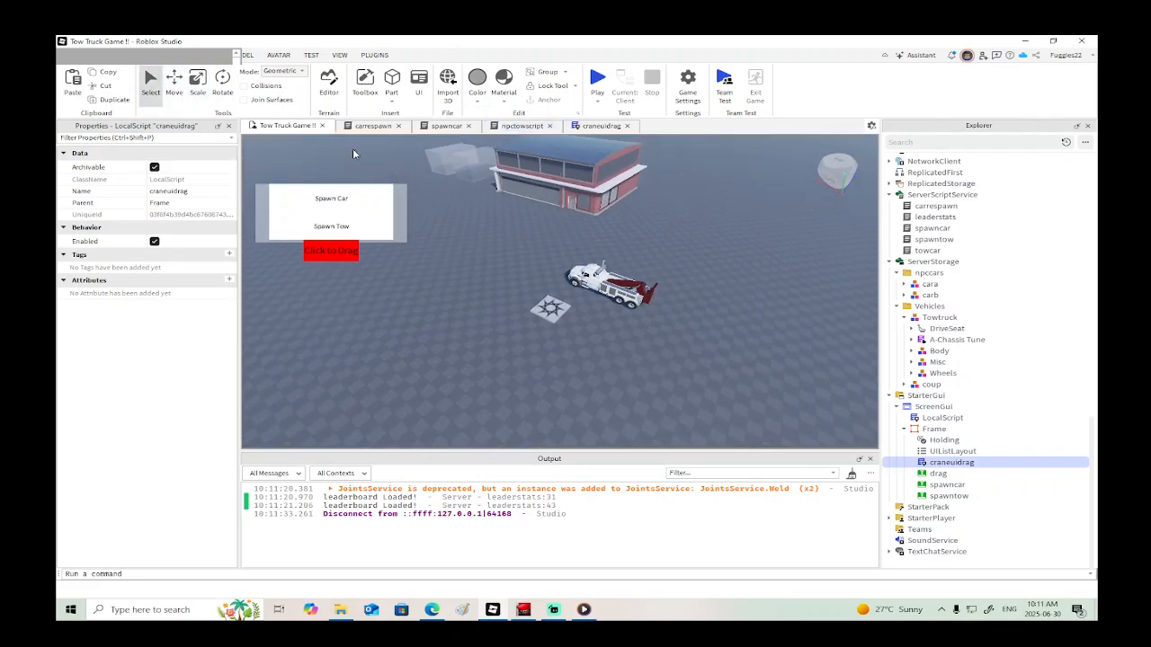
pyautogui.click(595, 282)
pyautogui.press('Delete')
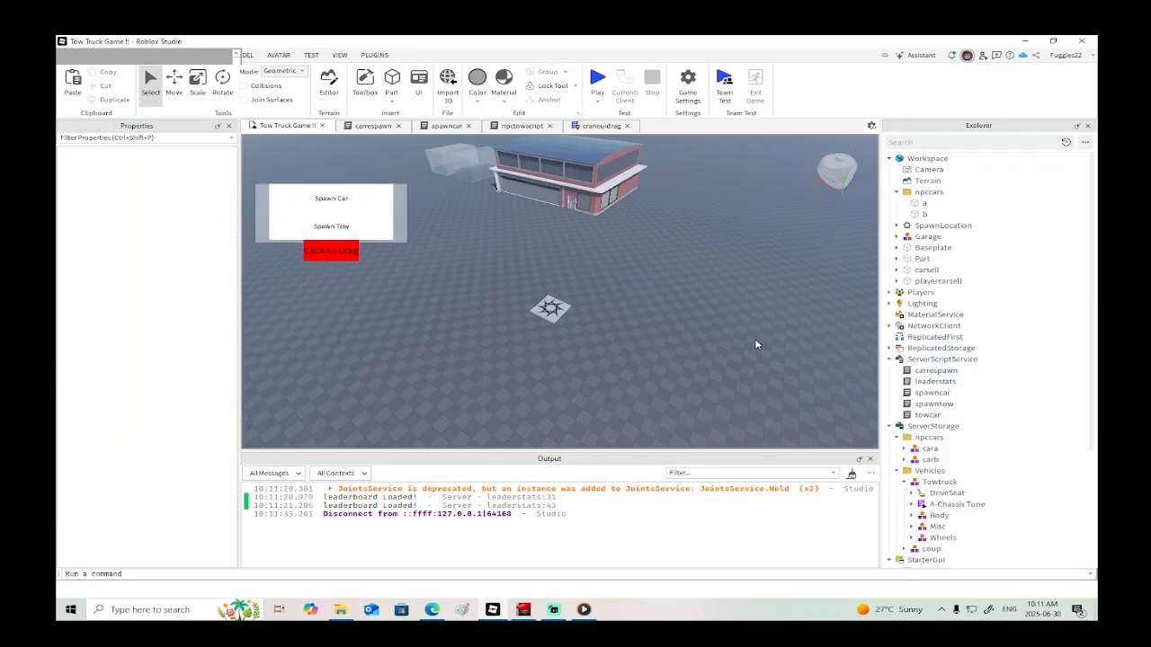
# Step: Copy the Holding value, craneuidrag script and drag button from the spawn menu's Frame in StarterGui
pyautogui.moveTo(755, 345); pyautogui.dragTo(753, 332, button='right')
pyautogui.scroll(-3, 753, 332)
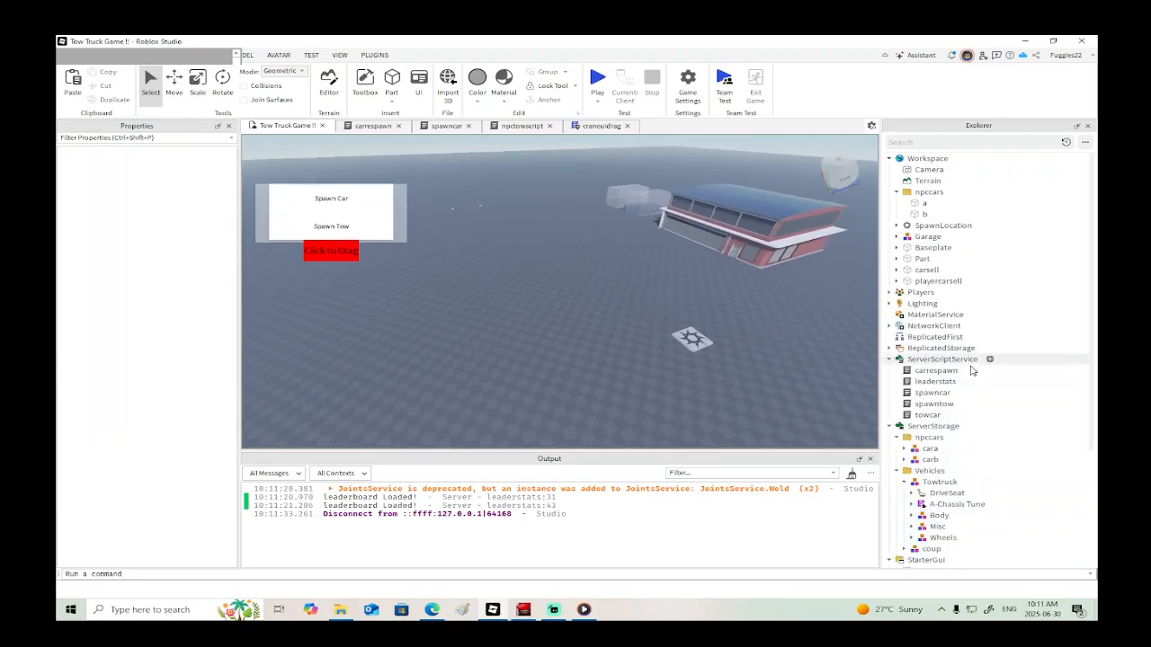
pyautogui.scroll(-3, 937, 440)
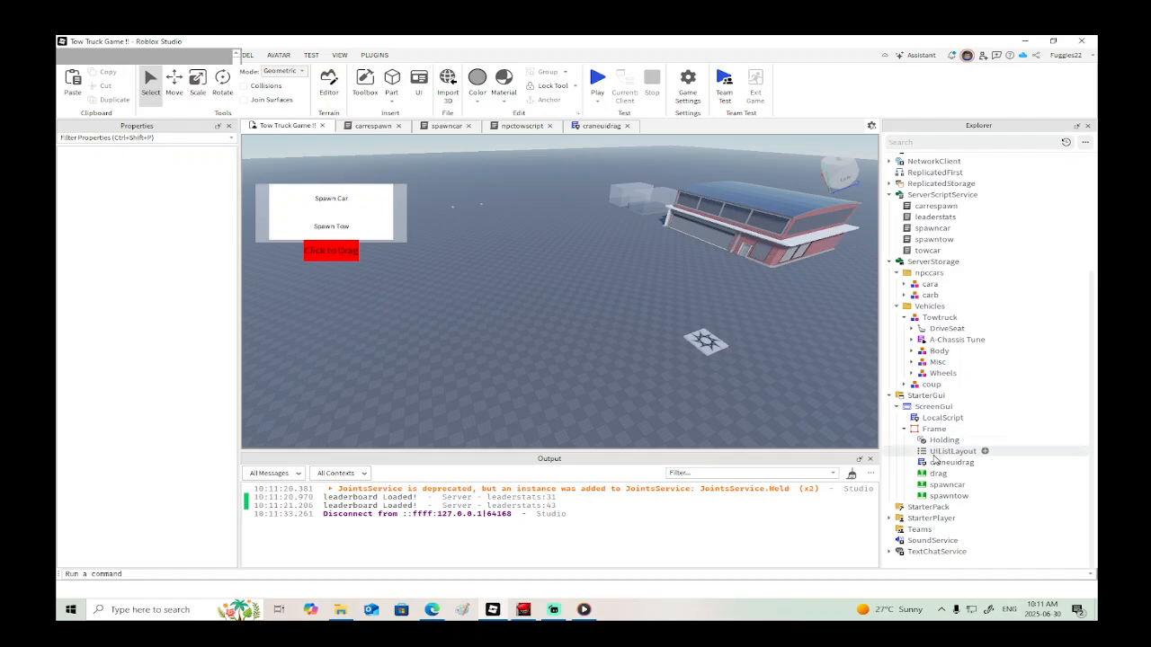
pyautogui.click(939, 439)
pyautogui.keyDown('ctrl'); pyautogui.click(952, 462); pyautogui.keyUp('ctrl')
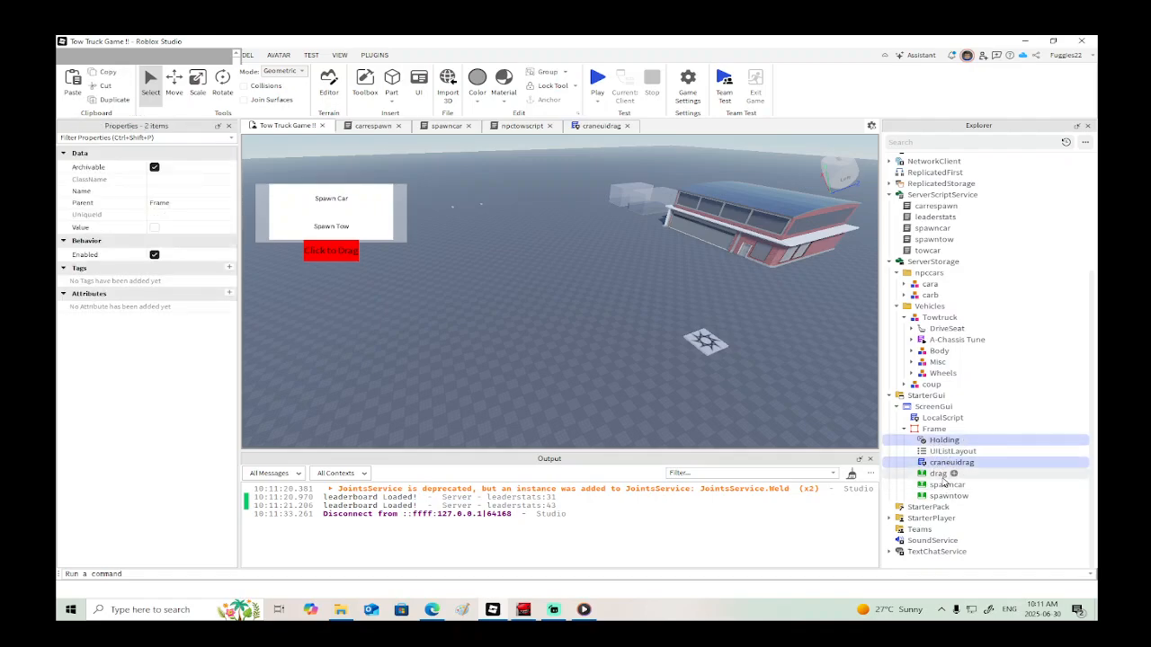
pyautogui.keyDown('ctrl'); pyautogui.click(938, 474); pyautogui.keyUp('ctrl')
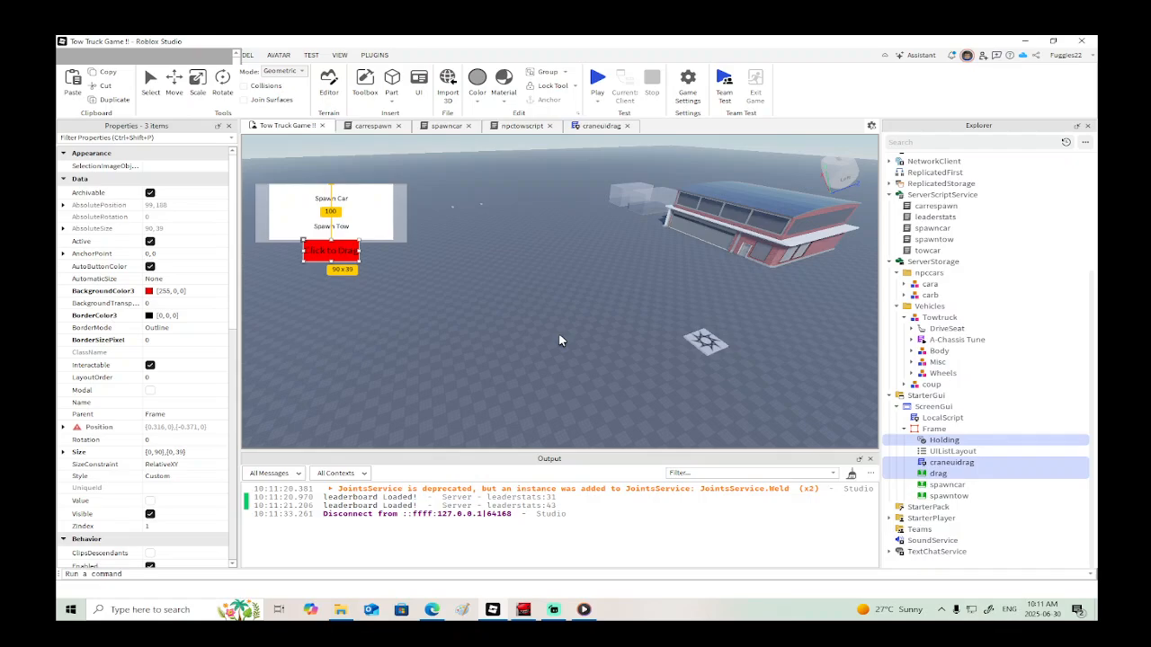
# Step: Look through the stored Towtruck's Body group, including Idk and the lock part's attachments, for the truck control interface
pyautogui.click(910, 352)
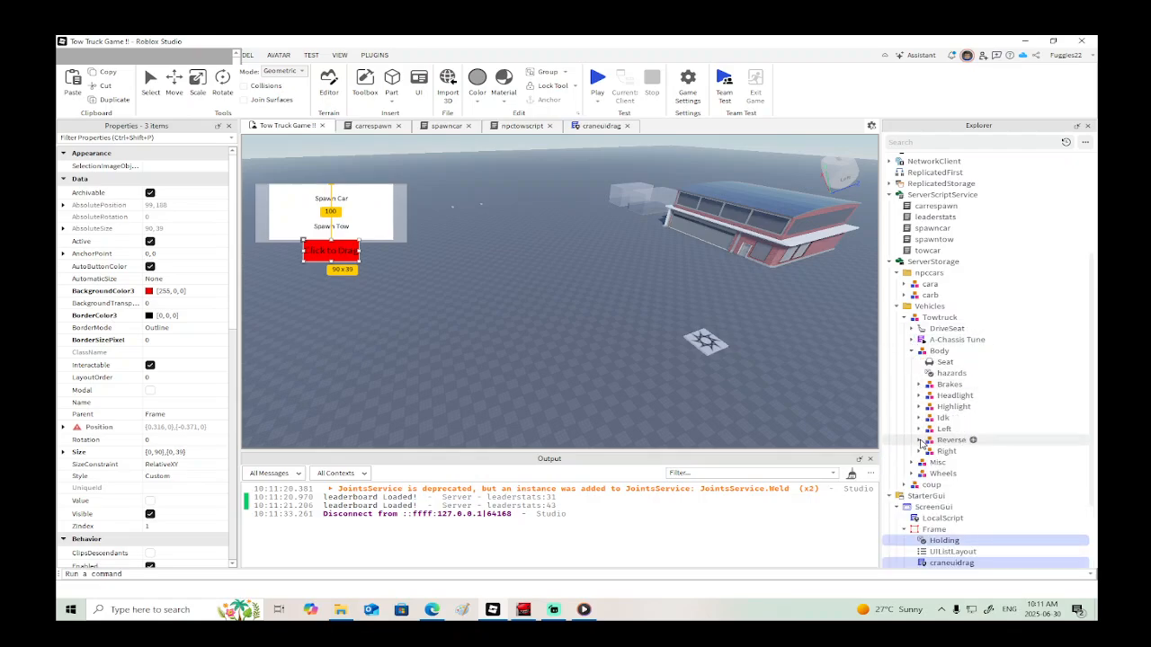
pyautogui.click(919, 419)
pyautogui.scroll(-15, 921, 421)
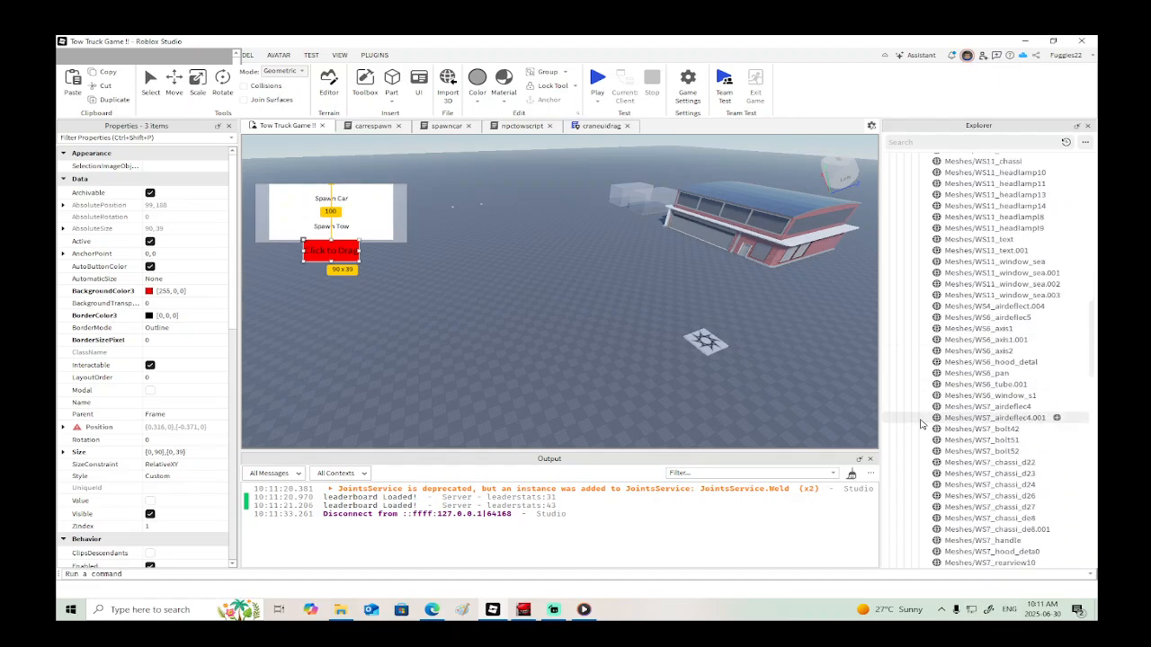
pyautogui.scroll(-6, 920, 418)
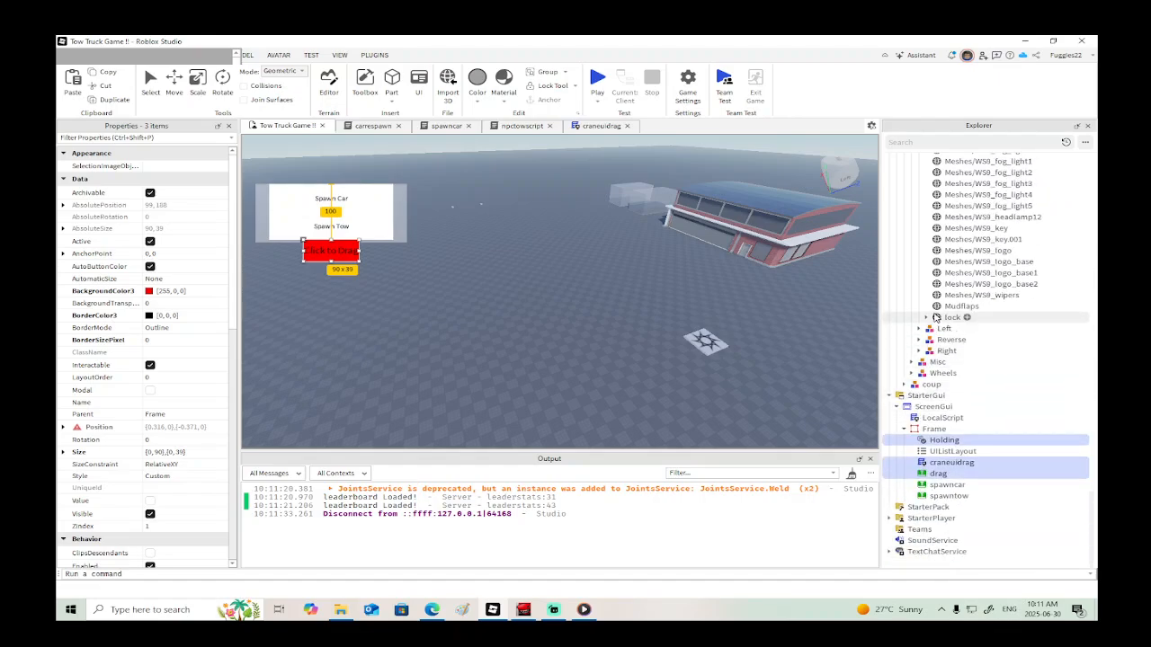
pyautogui.click(926, 317)
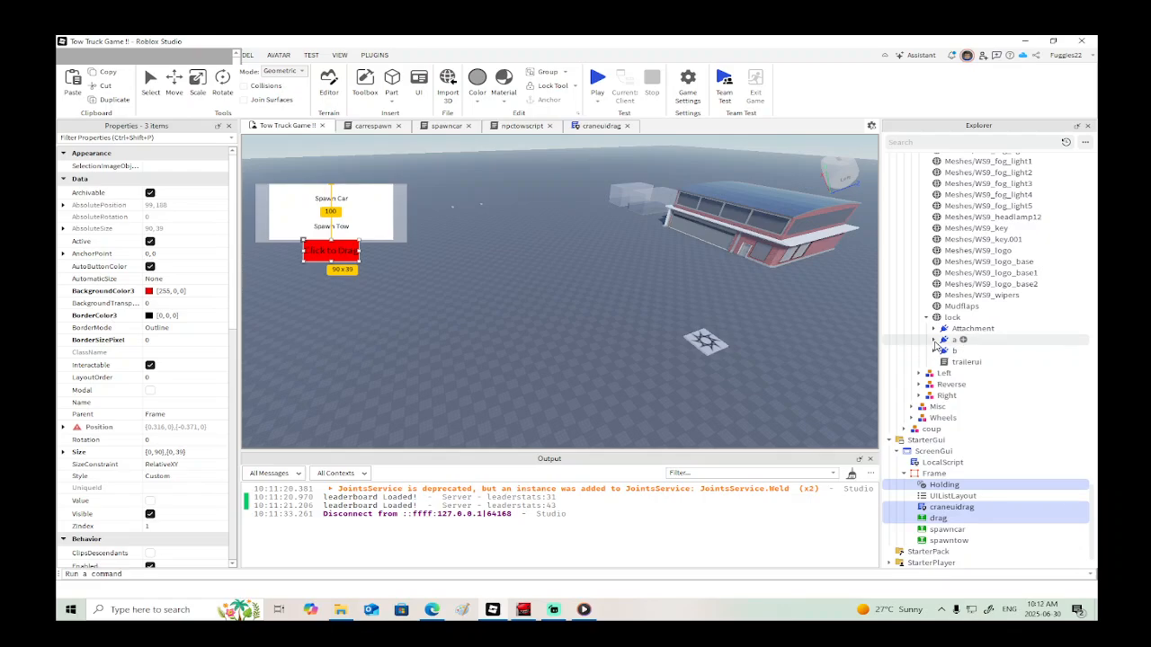
pyautogui.click(933, 340)
pyautogui.click(934, 340)
pyautogui.click(935, 350)
pyautogui.click(934, 350)
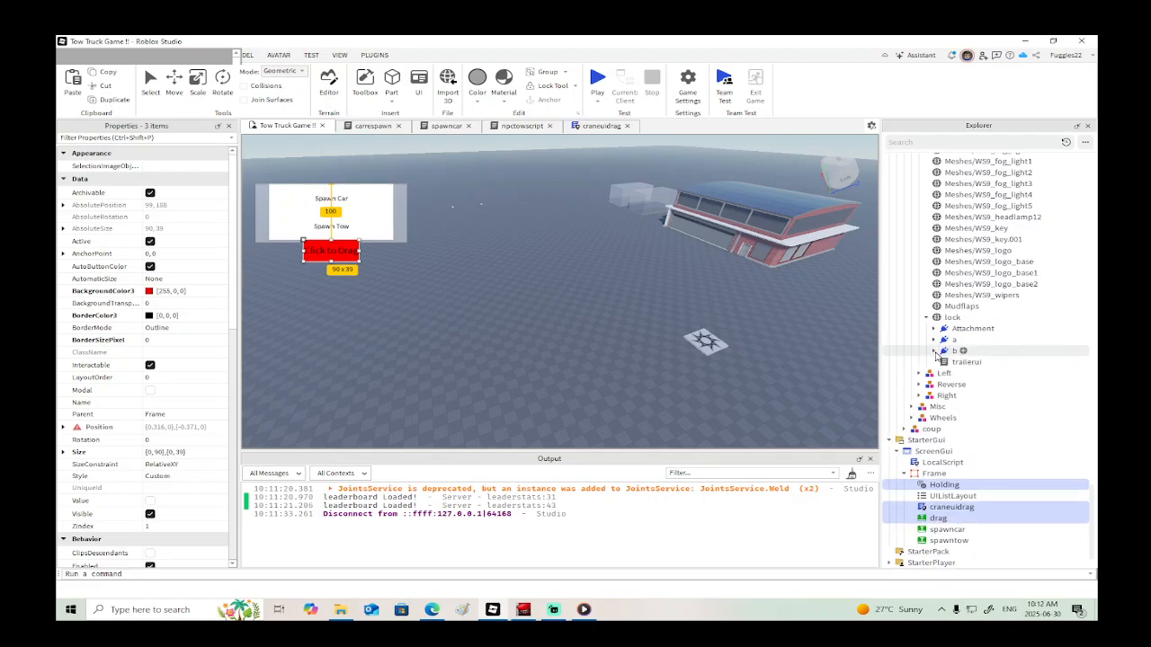
pyautogui.click(935, 342)
pyautogui.click(942, 351)
pyautogui.click(941, 351)
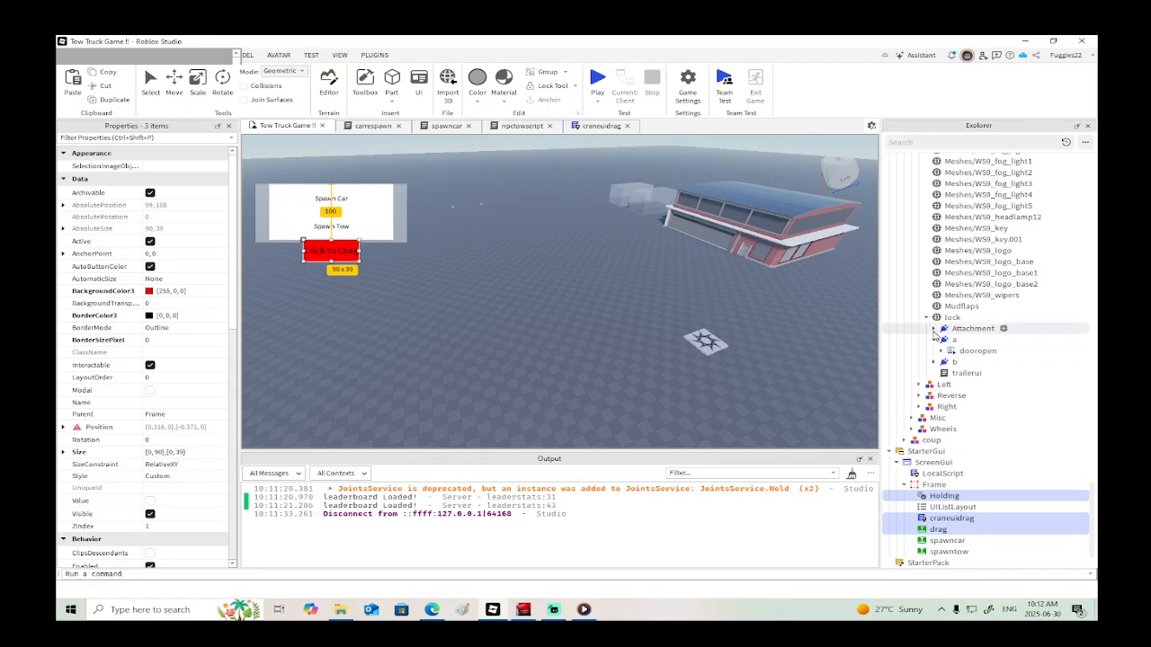
pyautogui.click(934, 329)
pyautogui.click(934, 329)
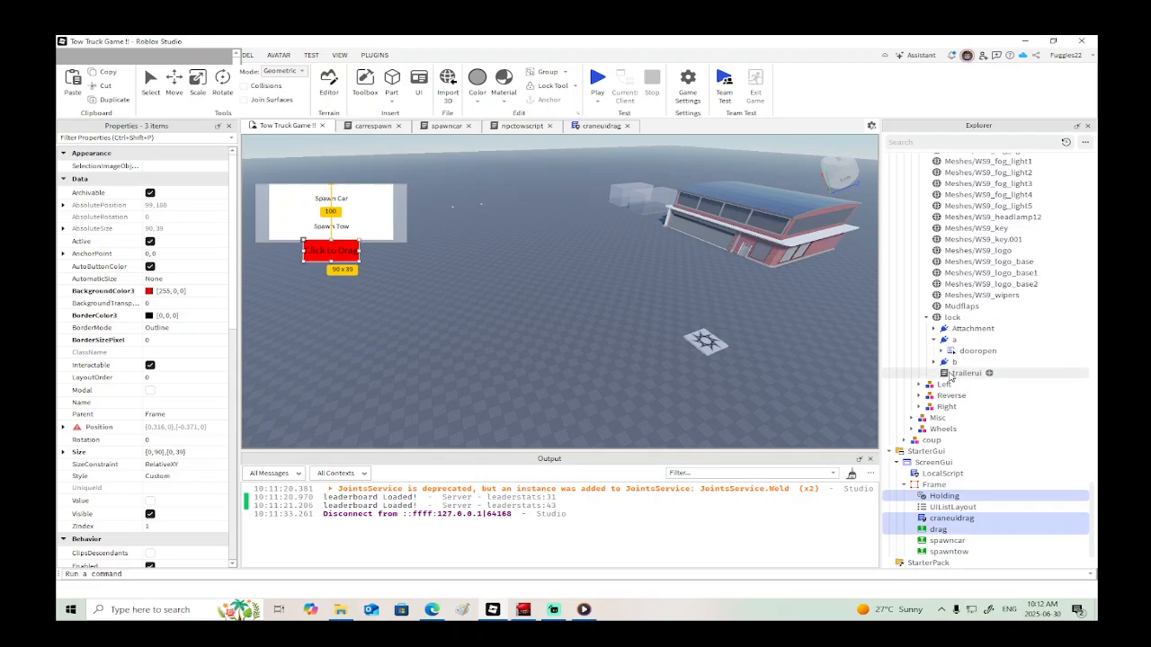
pyautogui.scroll(10, 950, 376)
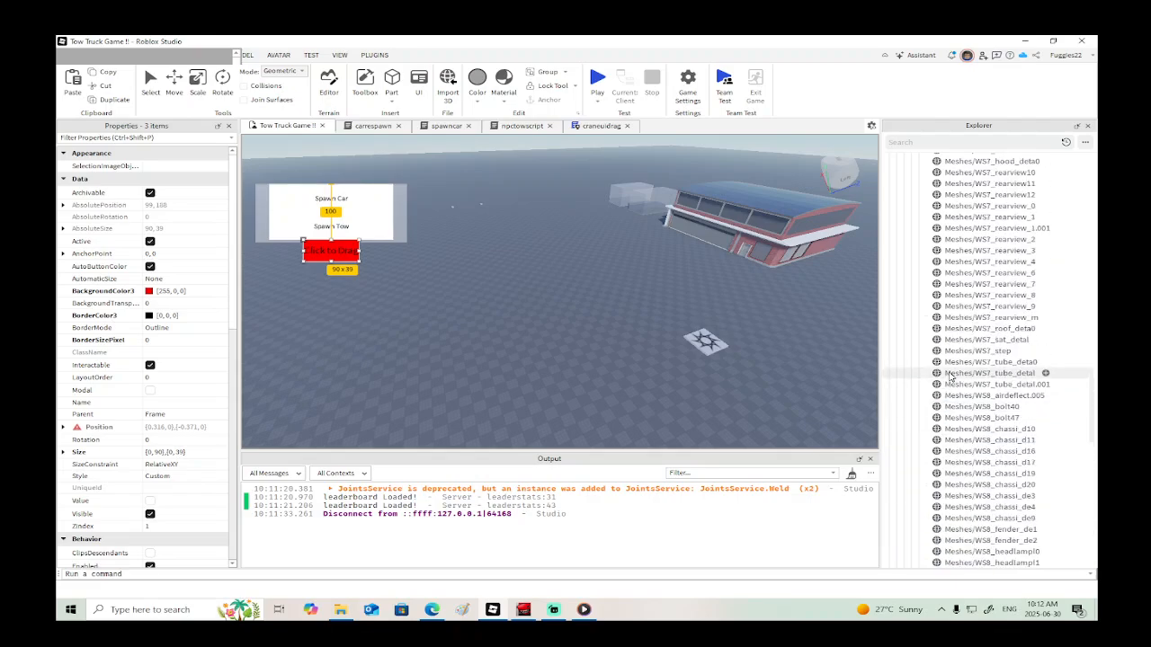
pyautogui.scroll(10, 951, 376)
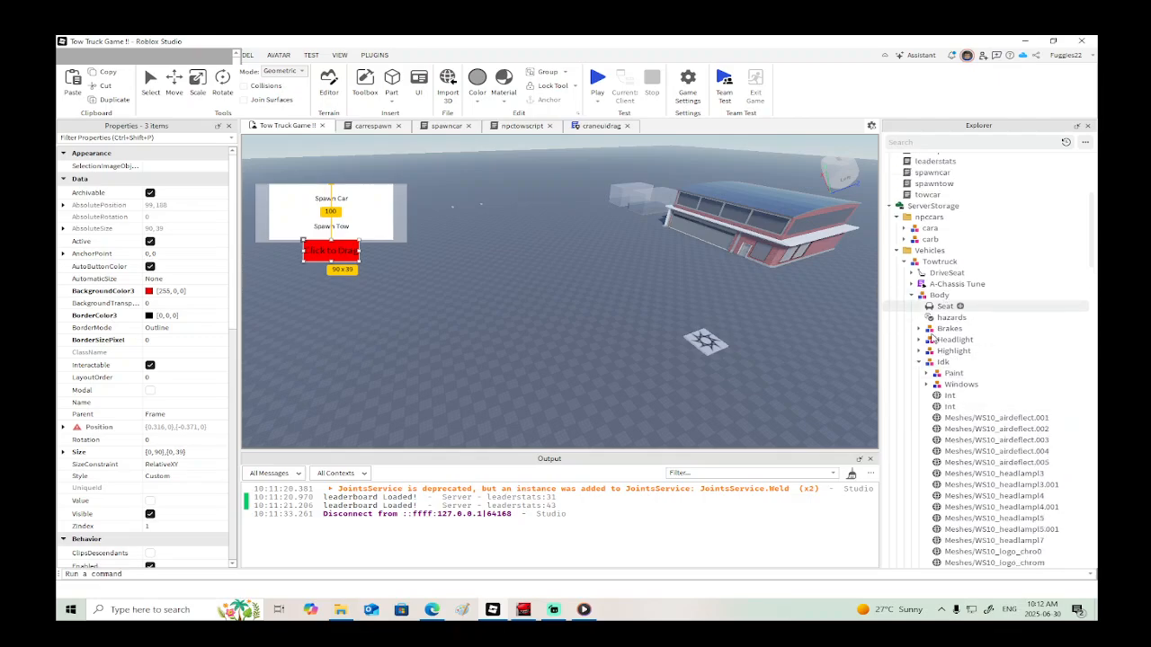
pyautogui.click(918, 362)
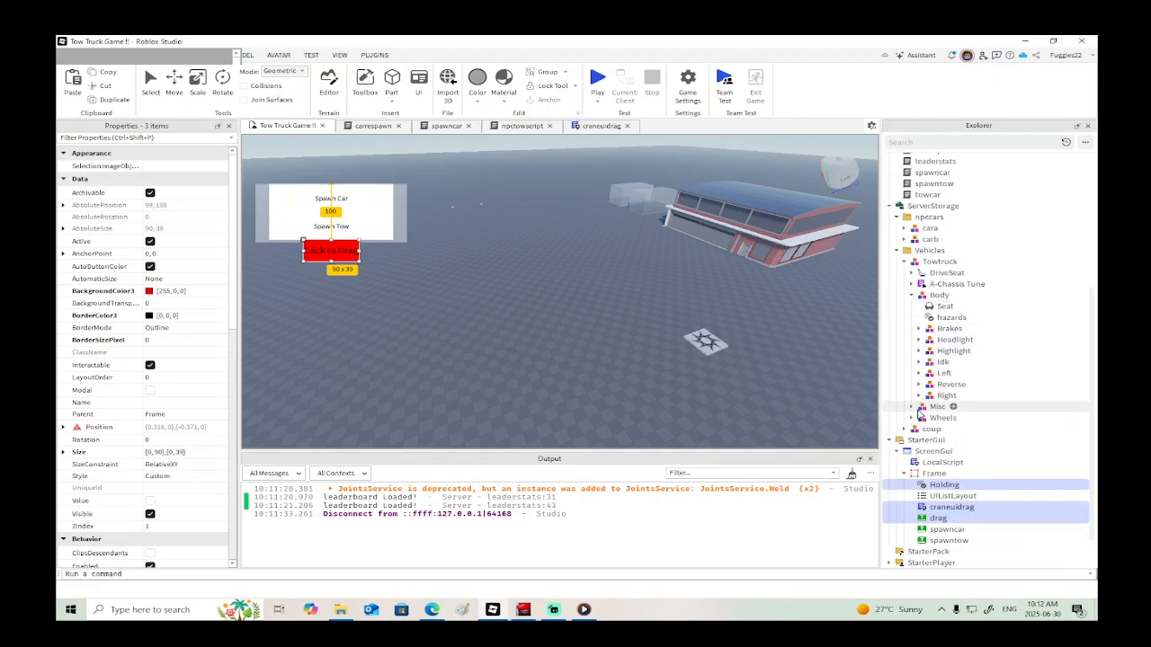
# Step: Move the trailergui from the Towtruck's trailerconnect part in Misc into StarterGui
pyautogui.click(912, 407)
pyautogui.scroll(-5, 919, 415)
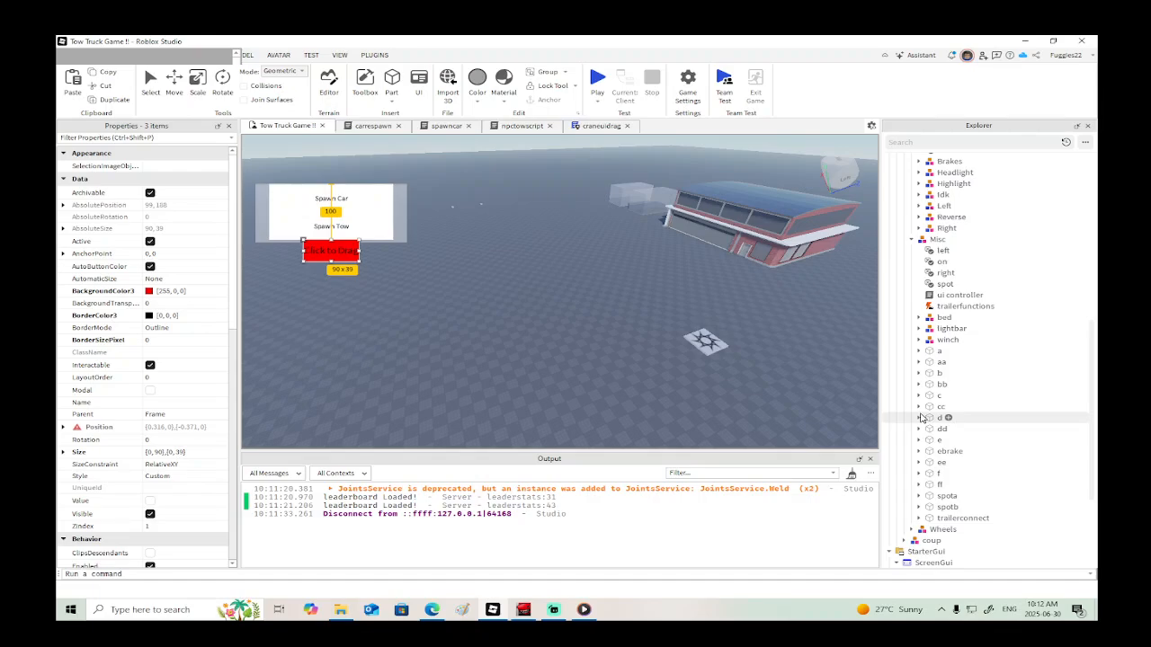
pyautogui.scroll(-3, 921, 418)
pyautogui.click(919, 418)
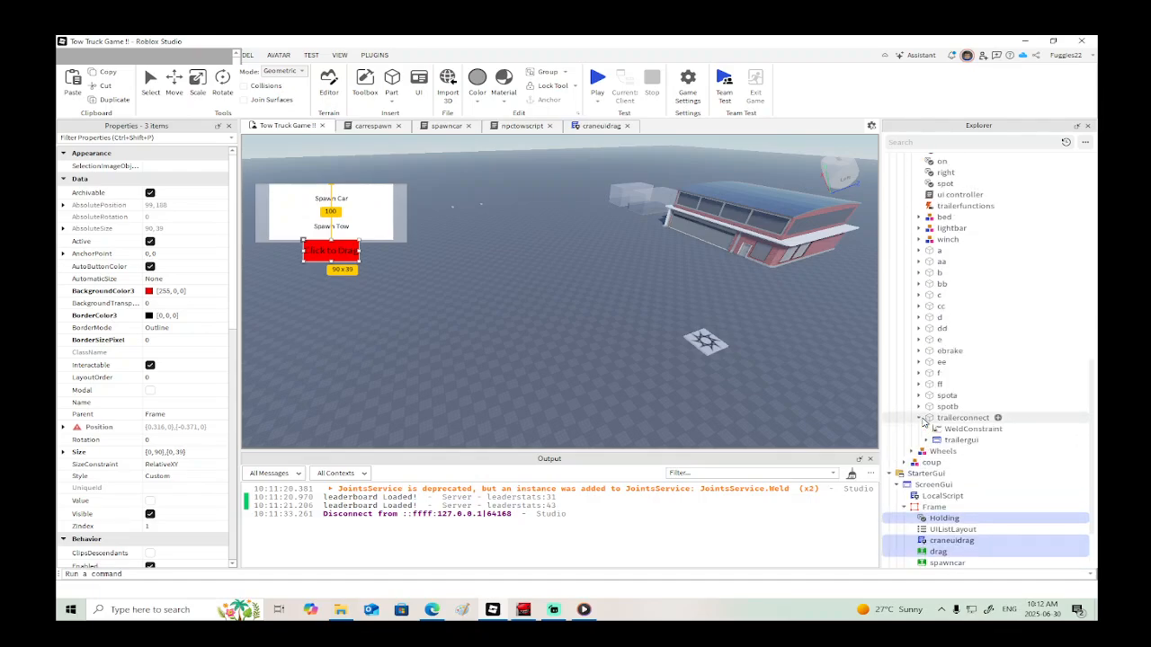
pyautogui.click(927, 440)
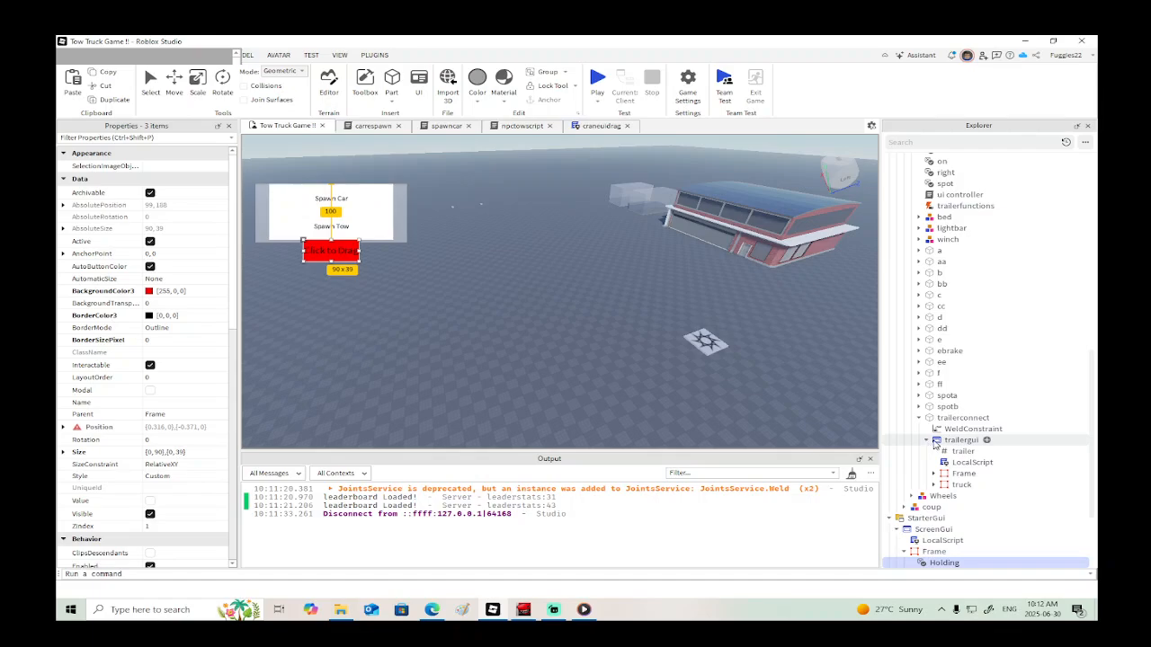
pyautogui.click(960, 440)
pyautogui.scroll(-3, 939, 440)
pyautogui.moveTo(953, 340); pyautogui.dragTo(923, 417)
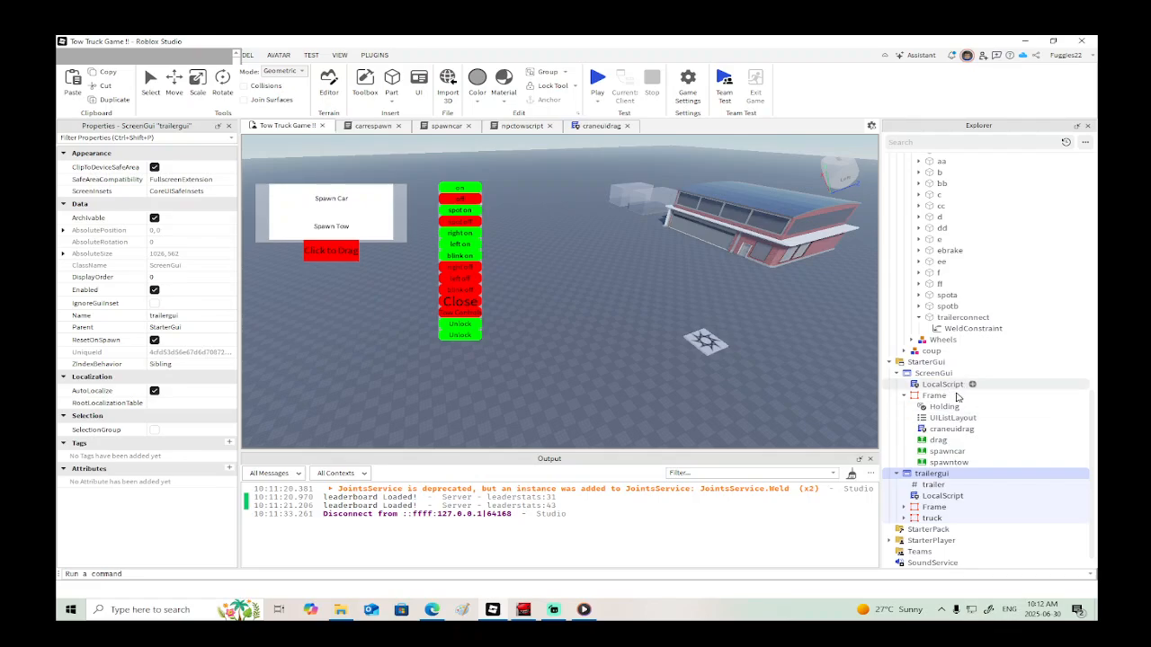
# Step: Paste the copied drag parts into the trailergui's truck frame and close the craneuidrag and npctowscript scripts
pyautogui.rightClick(932, 475)
pyautogui.click(926, 508)
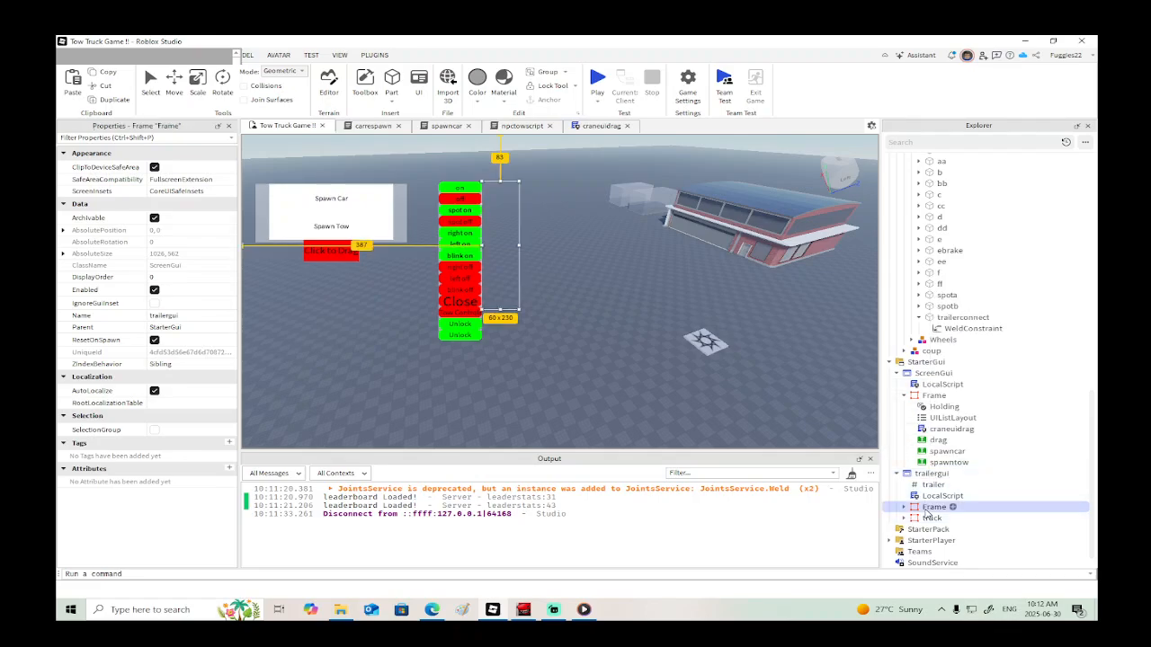
pyautogui.click(930, 519)
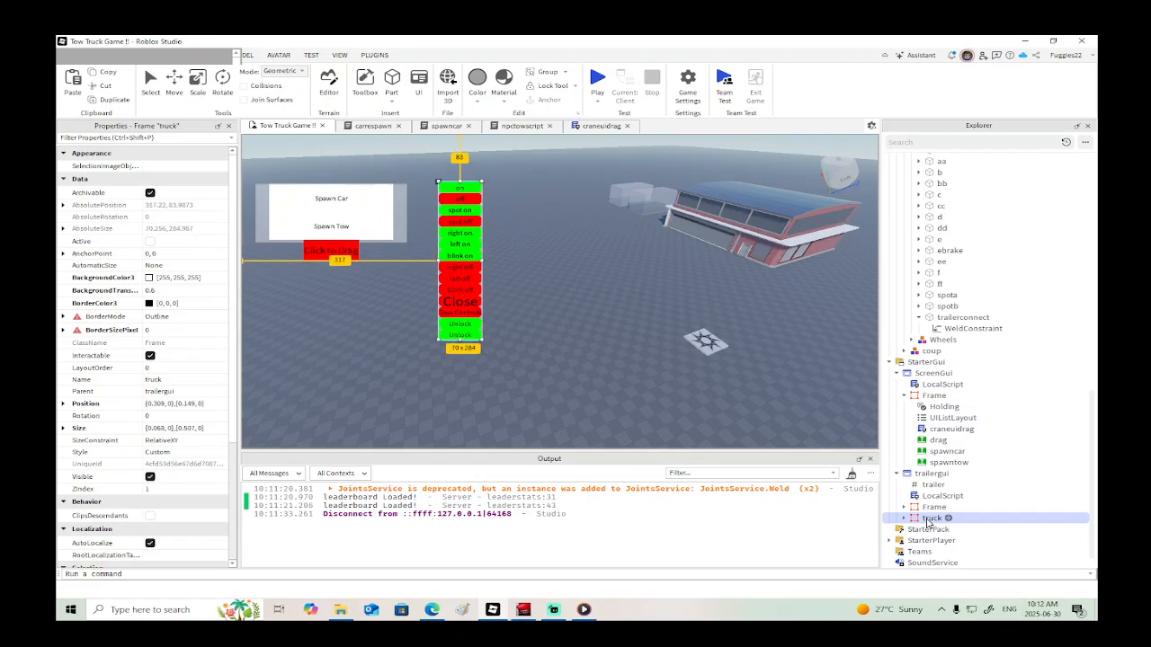
pyautogui.rightClick(930, 519)
pyautogui.click(959, 345)
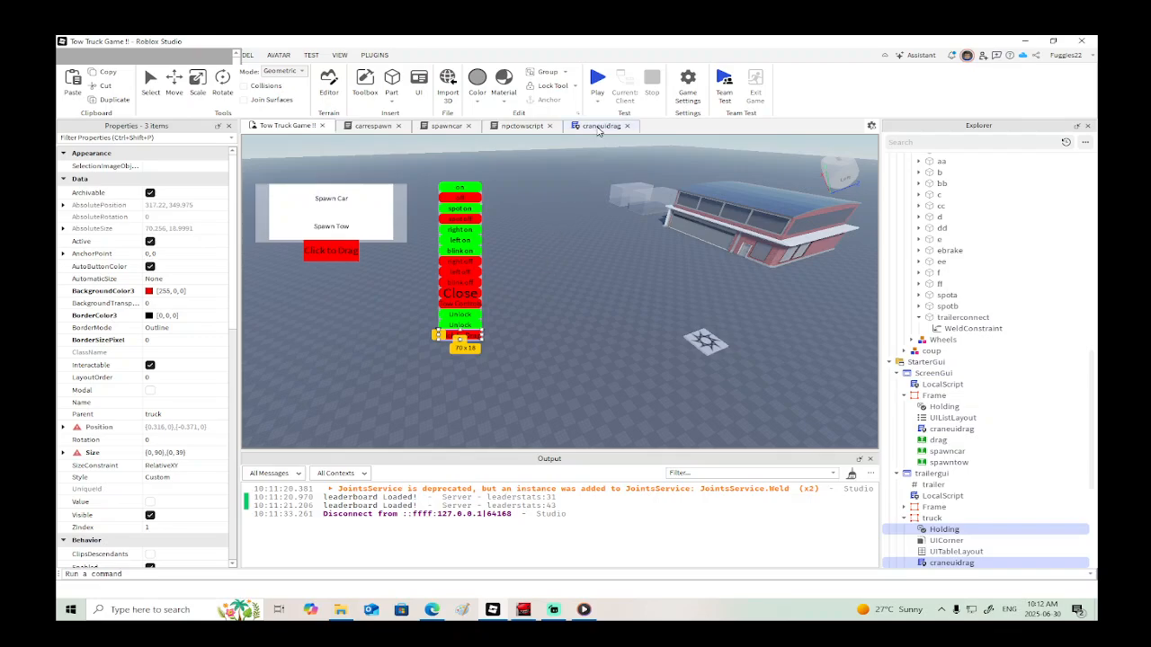
pyautogui.click(627, 126)
pyautogui.click(551, 126)
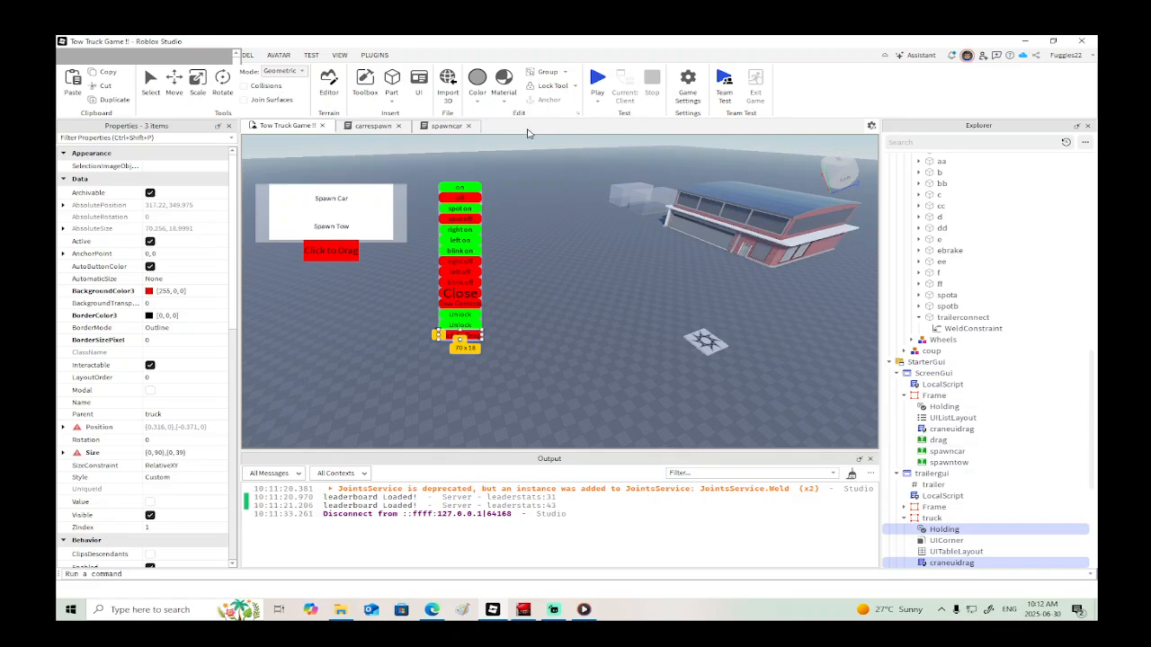
# Step: Close the spawncar and carrespawn scripts and set the lock button's text in the truck frame to "Lock Truck"
pyautogui.click(469, 127)
pyautogui.click(398, 126)
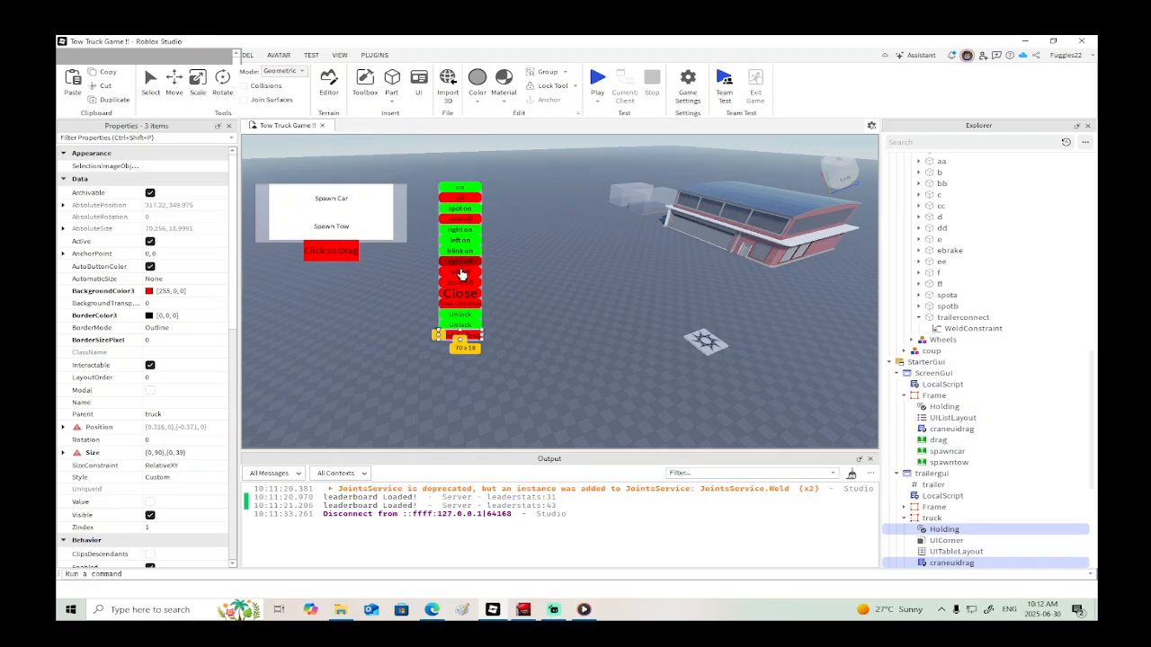
pyautogui.click(456, 325)
pyautogui.scroll(-10, 171, 407)
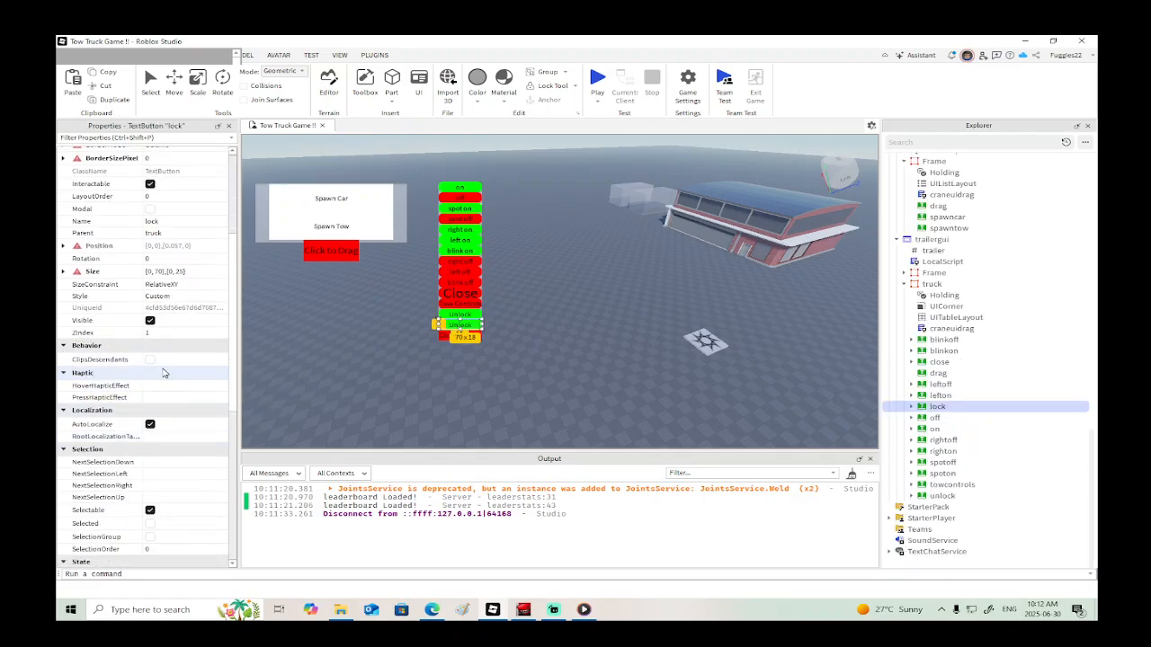
pyautogui.scroll(-1, 186, 441)
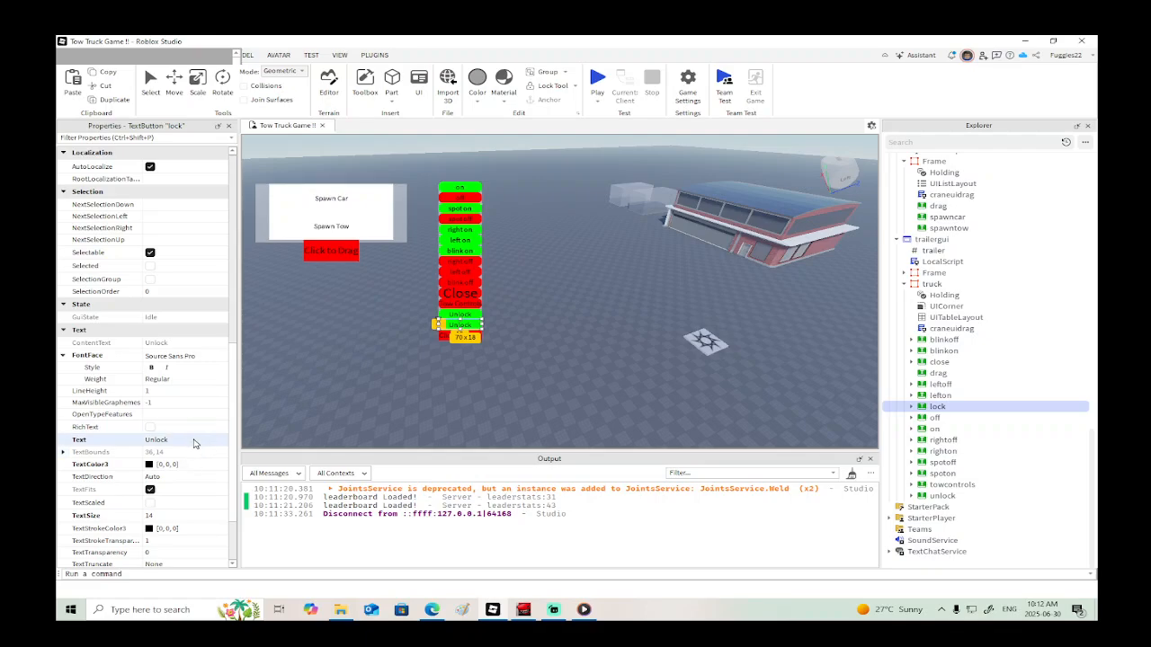
pyautogui.click(194, 439)
pyautogui.write('L')
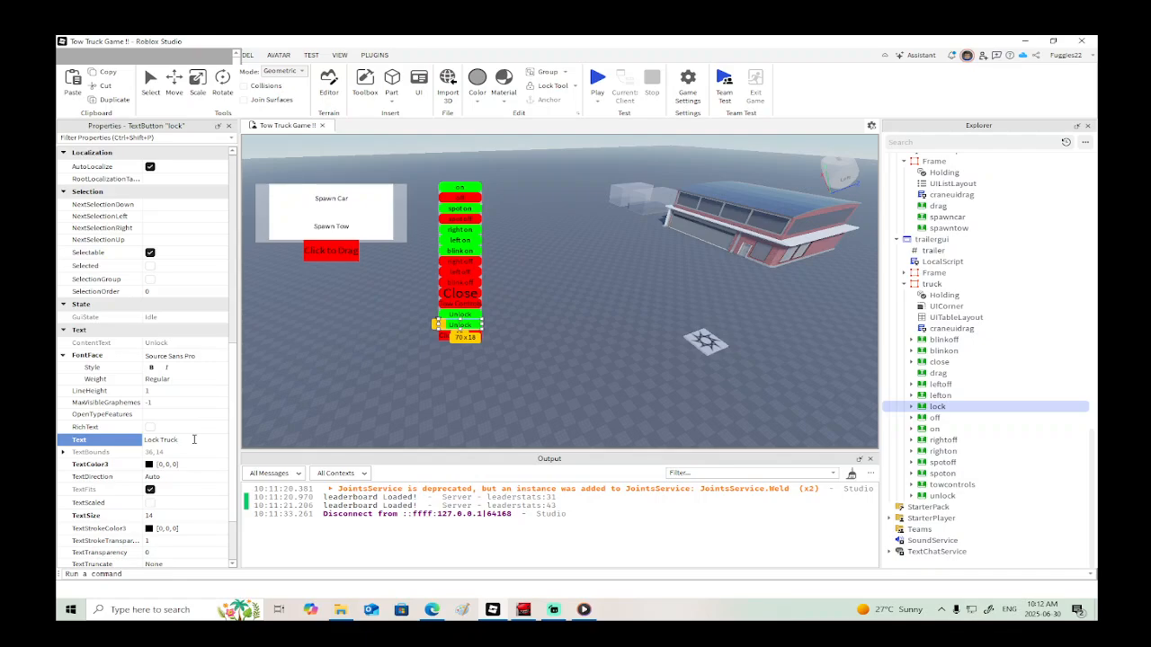
pyautogui.press('Return')
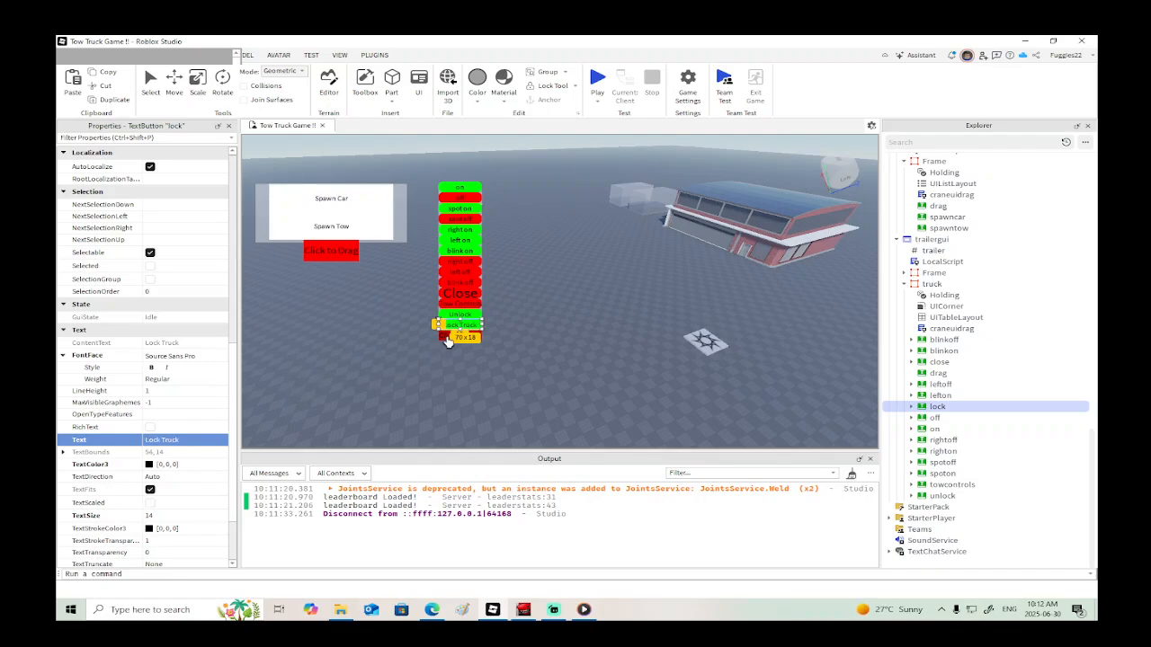
# Step: Set the unlock button's text in the truck frame to "Unlock Truck"
pyautogui.click(457, 321)
pyautogui.click(189, 438)
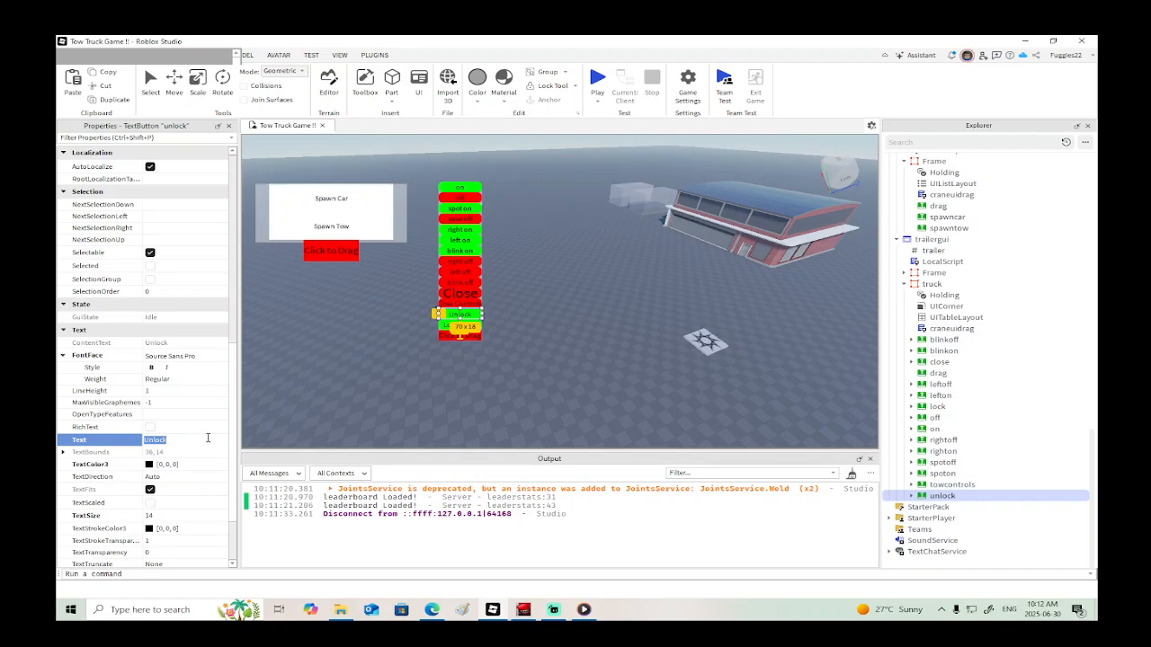
pyautogui.write('U')
pyautogui.press('Return')
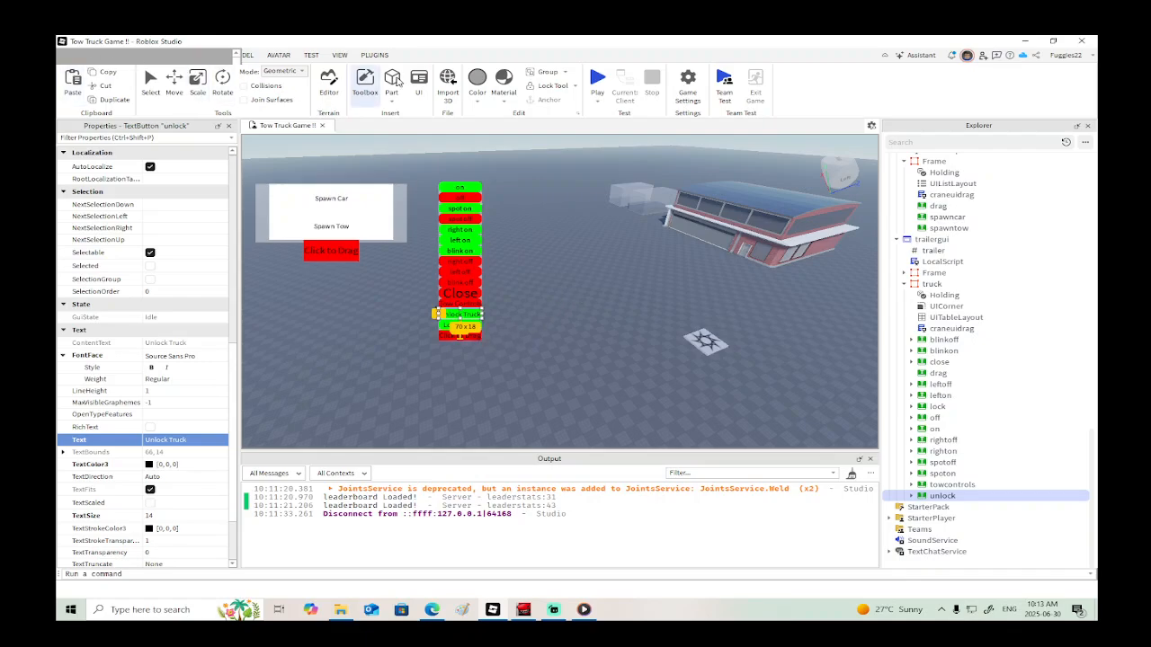
# Step: Save the game to Roblox, then playtest moving the truck control list with its drag button and stop the test
pyautogui.click(78, 61)
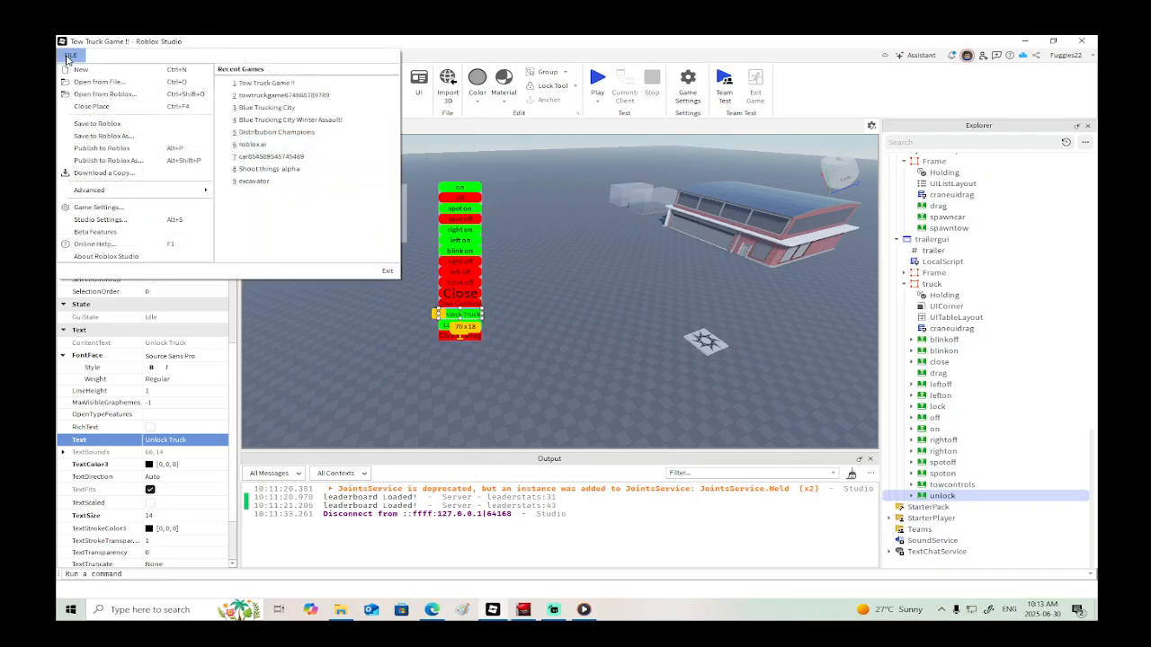
pyautogui.click(102, 127)
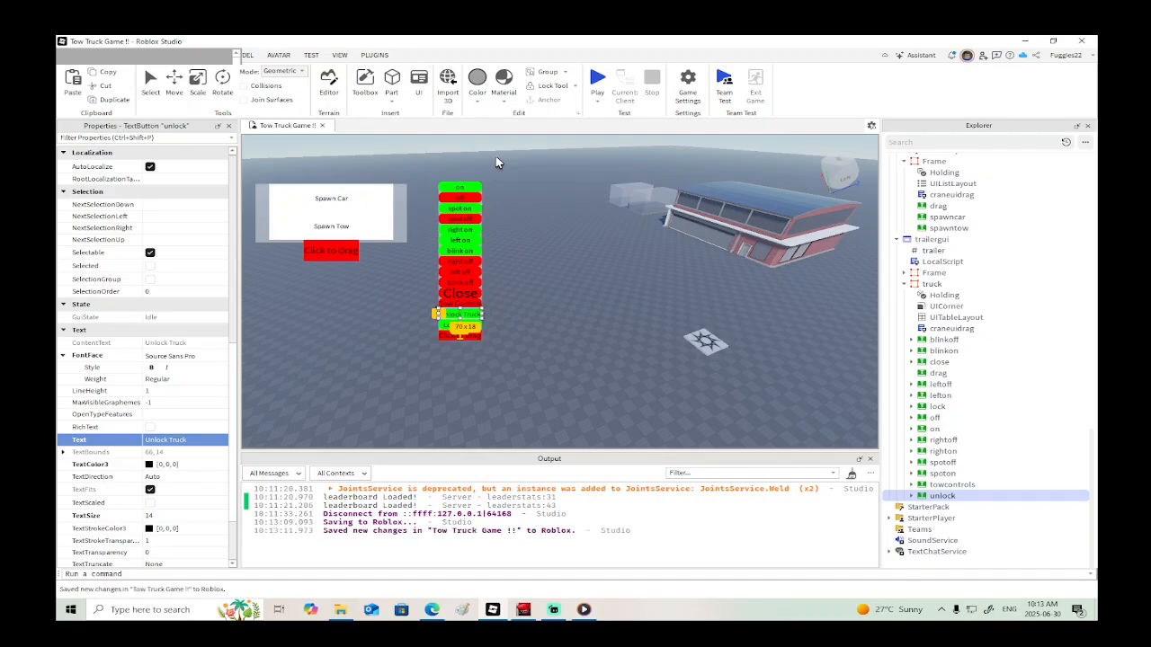
pyautogui.click(597, 79)
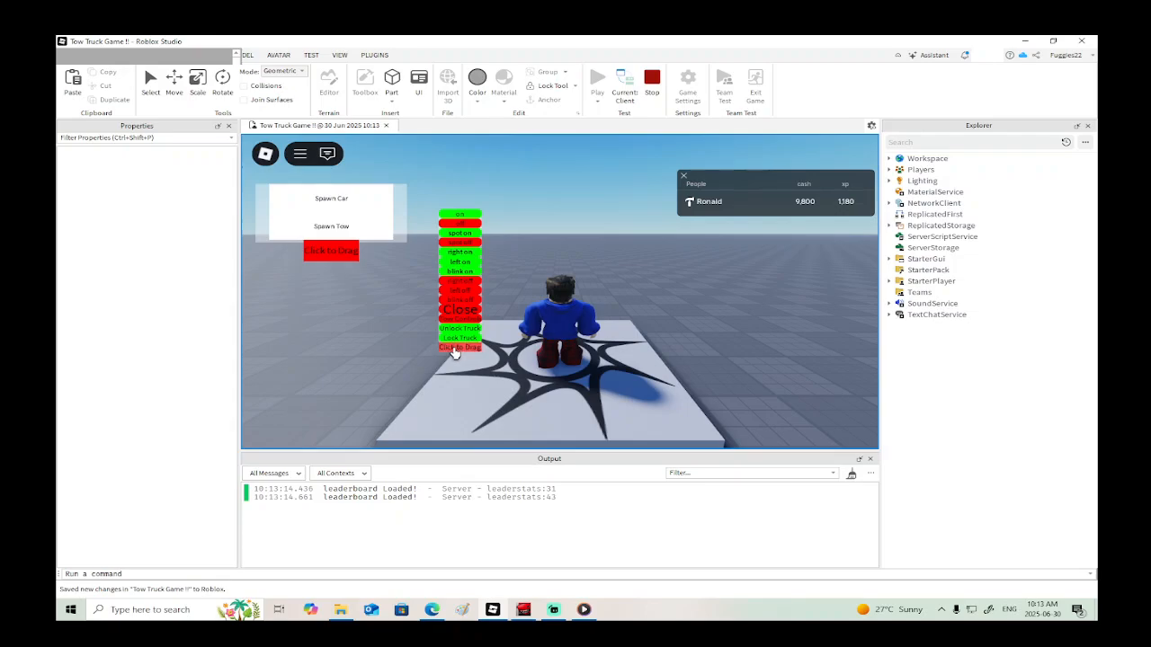
pyautogui.moveTo(462, 352); pyautogui.dragTo(592, 158)
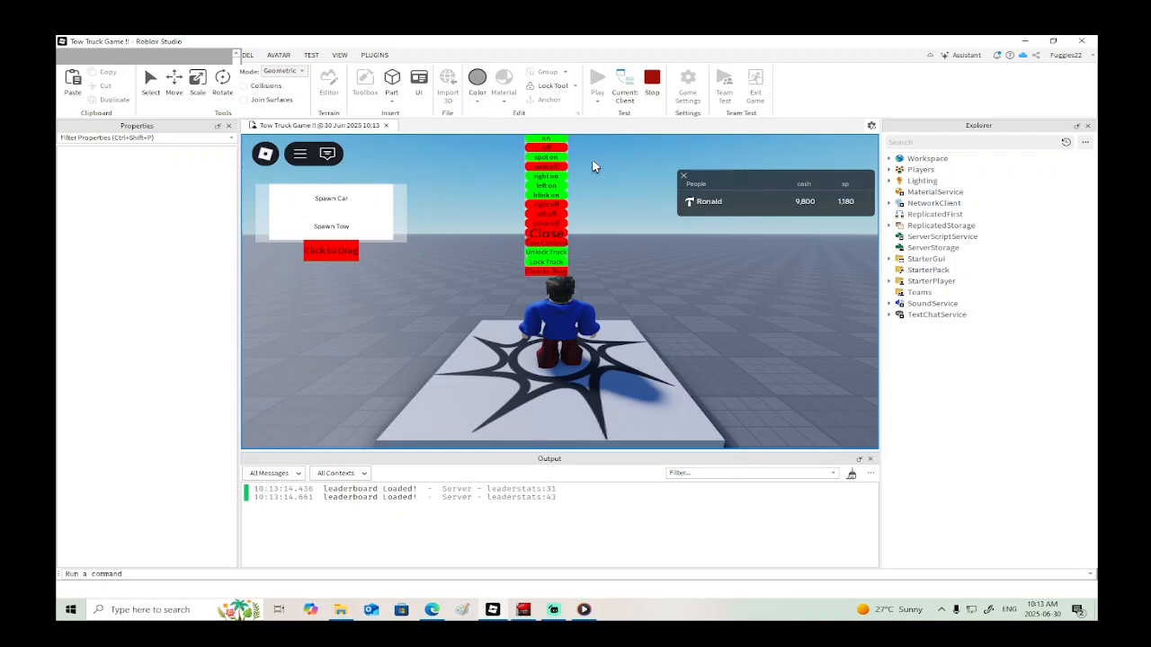
pyautogui.click(651, 79)
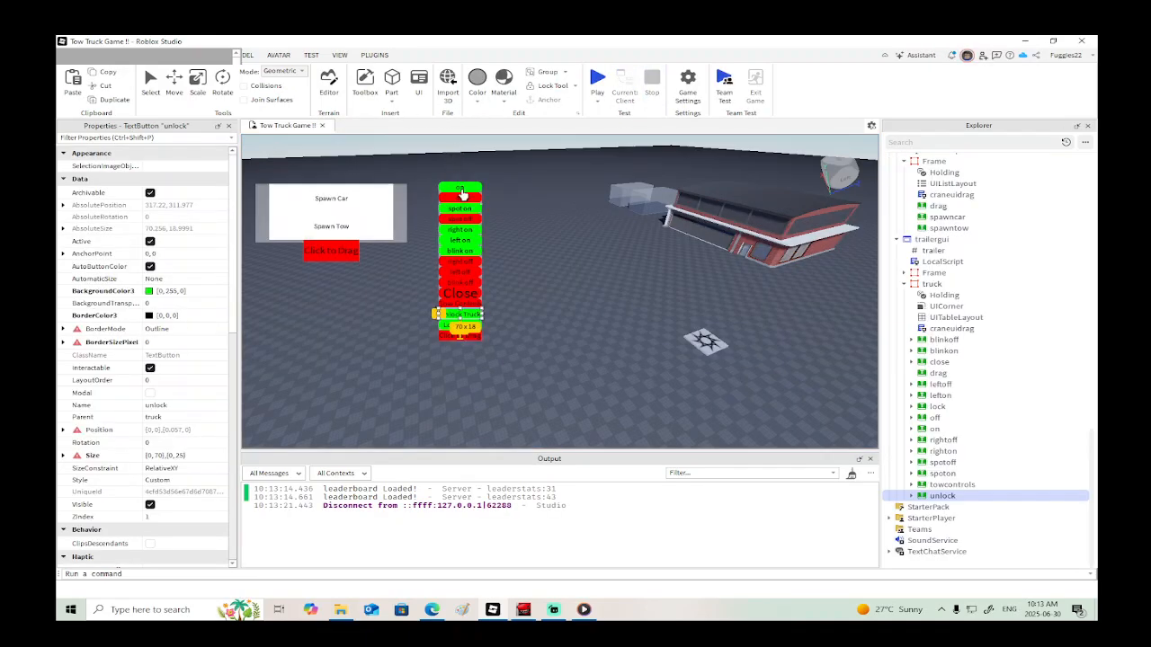
# Step: In the truck frame's craneuidrag script, set the position offsets on line 14 to mouse.x-90 and mouse.Y-100
pyautogui.doubleClick(937, 329)
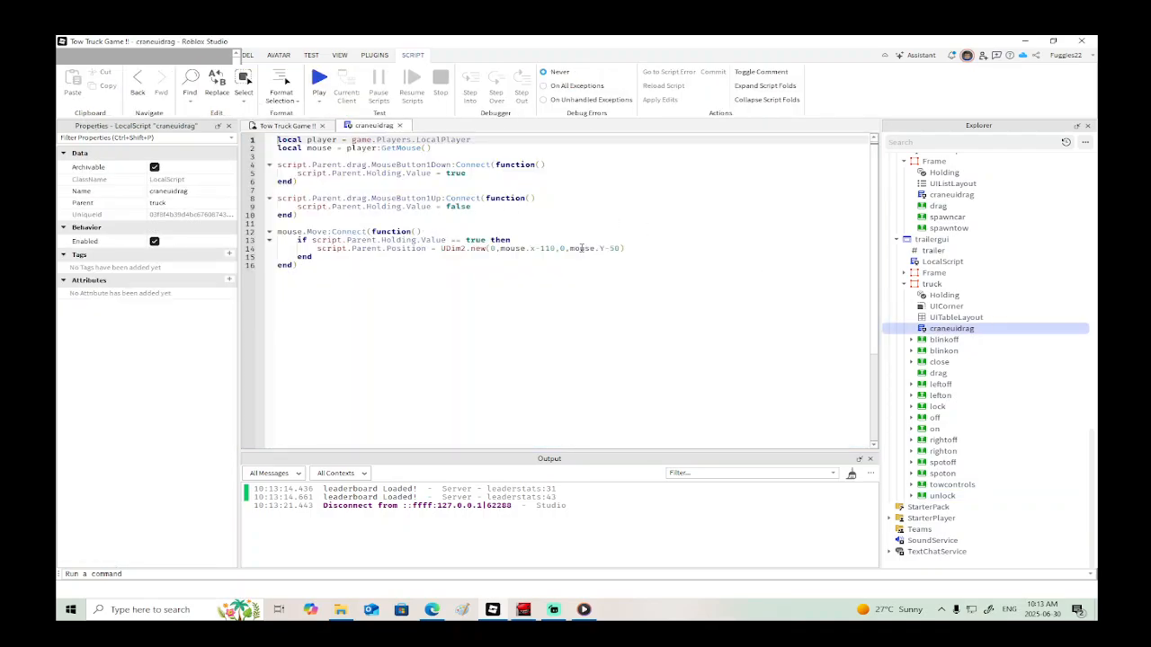
pyautogui.click(557, 248)
pyautogui.press('BackSpace')
pyautogui.press('BackSpace')
pyautogui.press('BackSpace')
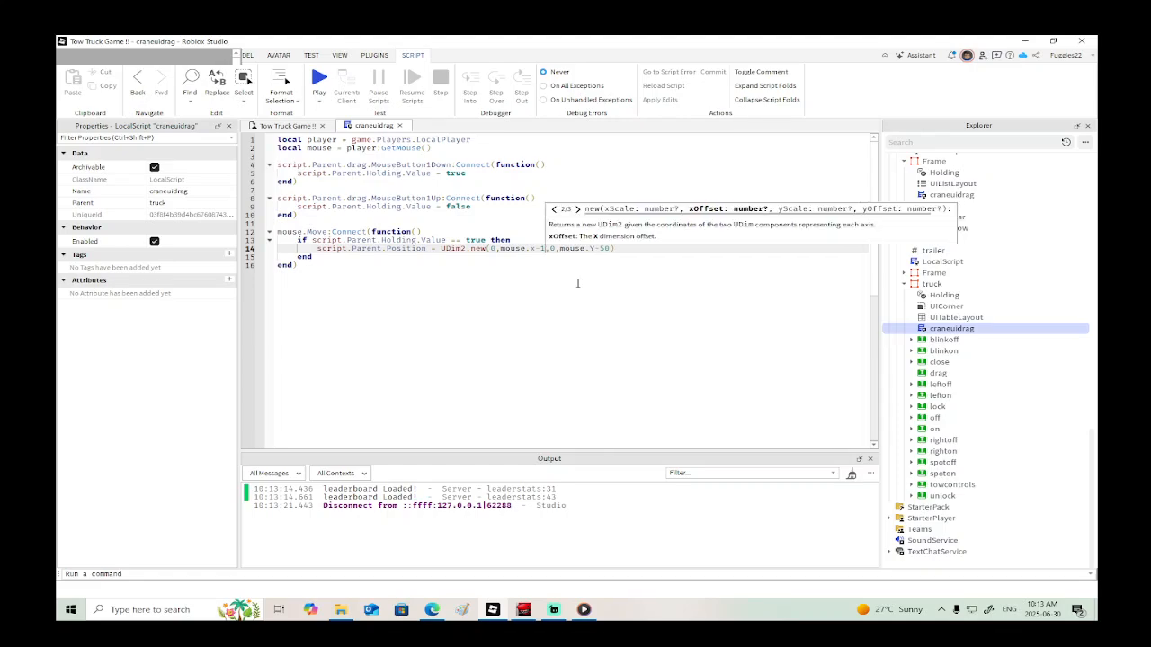
pyautogui.write('90')
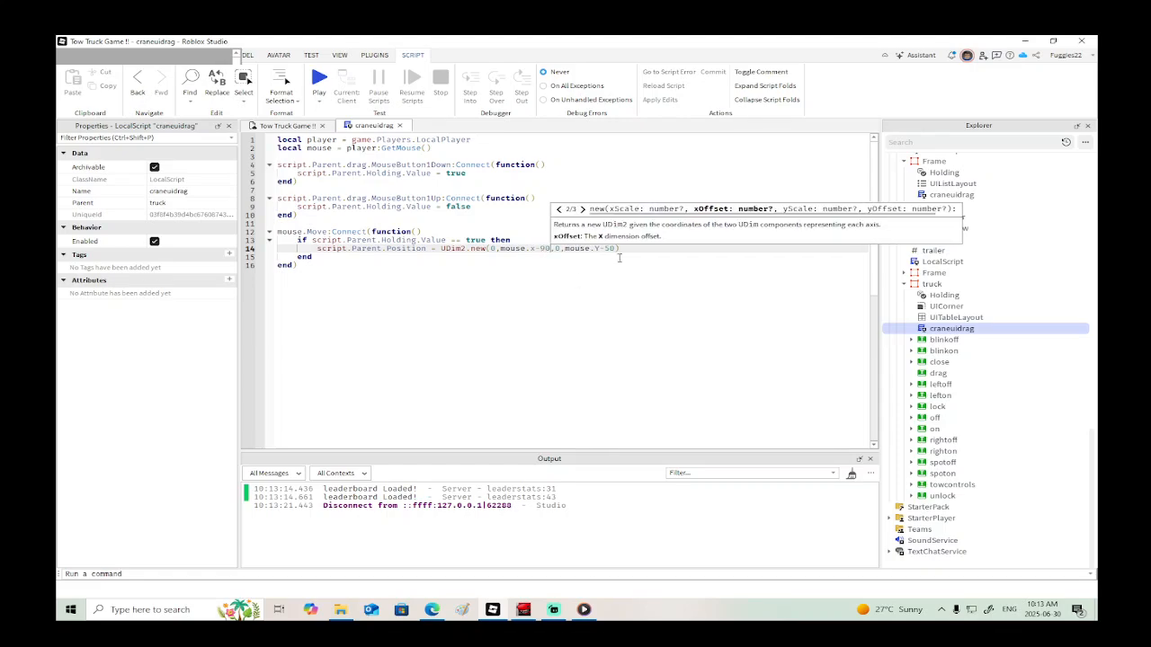
pyautogui.click(618, 248)
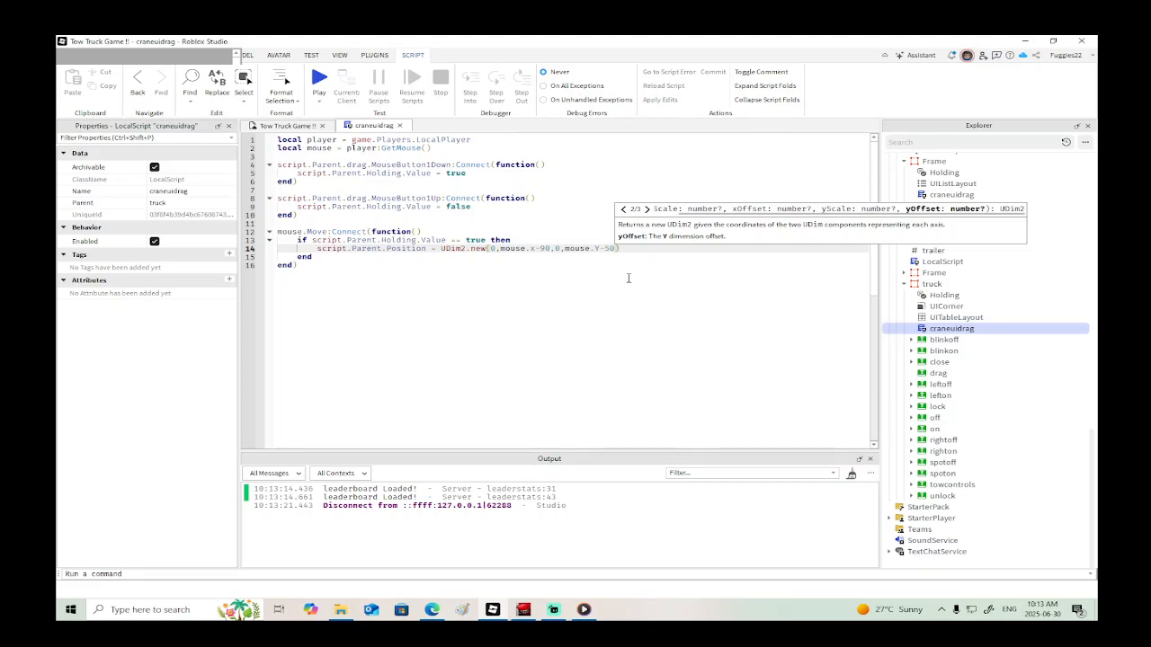
pyautogui.press('BackSpace')
pyautogui.press('BackSpace')
pyautogui.write('100')
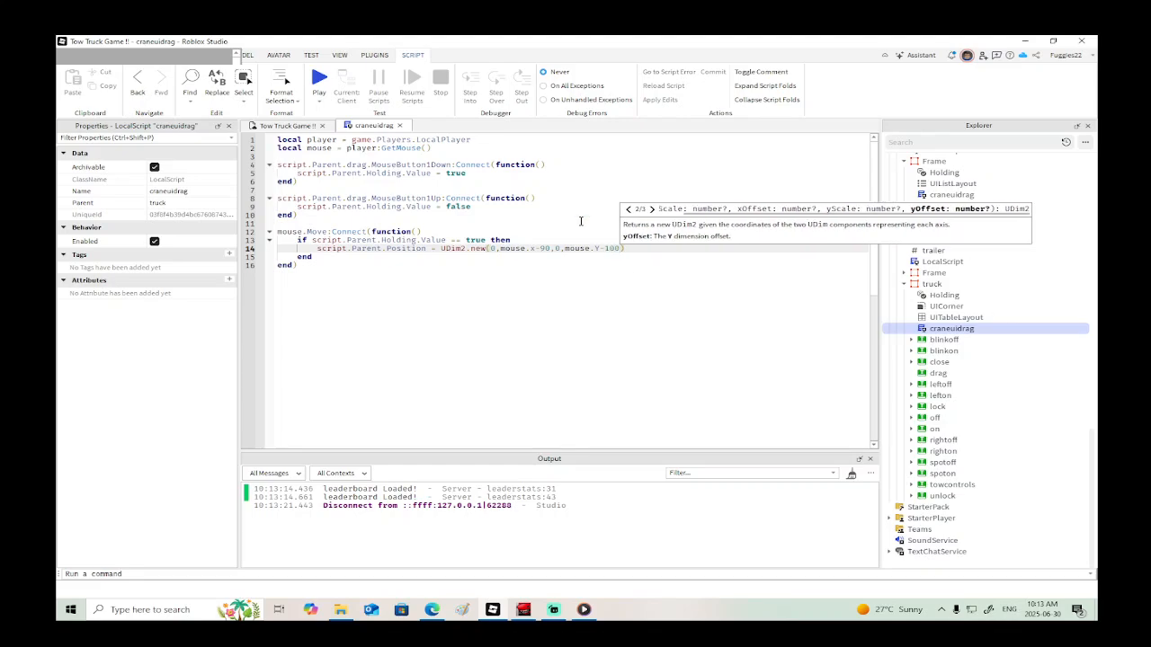
# Step: Playtest moving the truck control list with its drag button, then stop the test
pyautogui.click(319, 79)
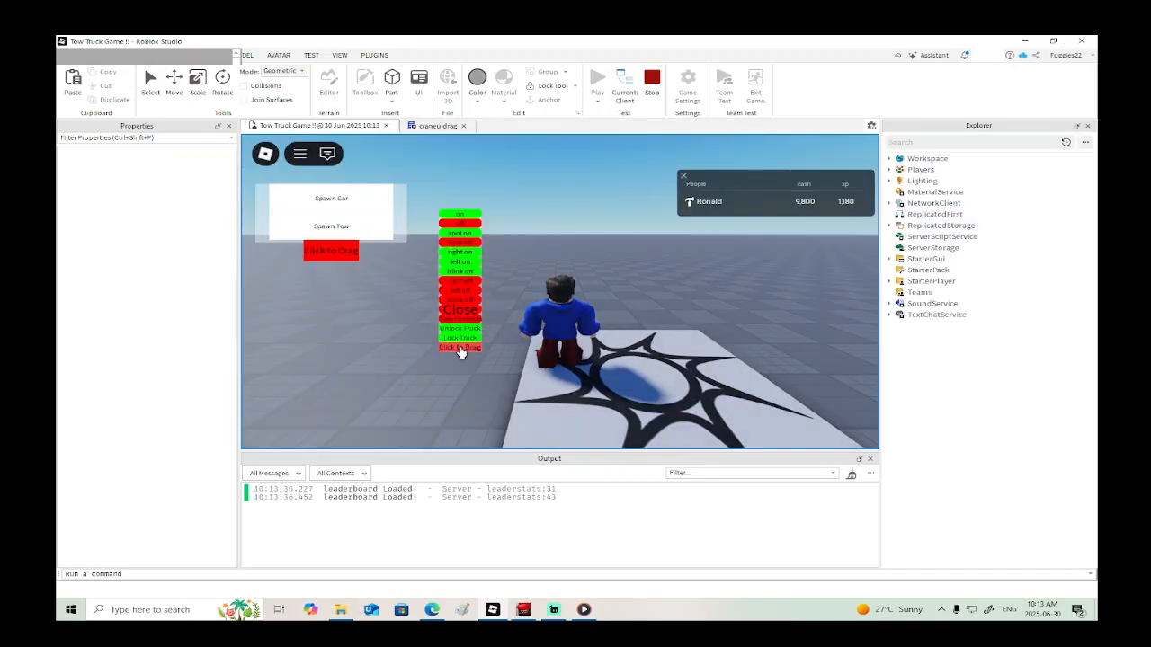
pyautogui.moveTo(459, 350); pyautogui.dragTo(644, 84)
pyautogui.click(651, 81)
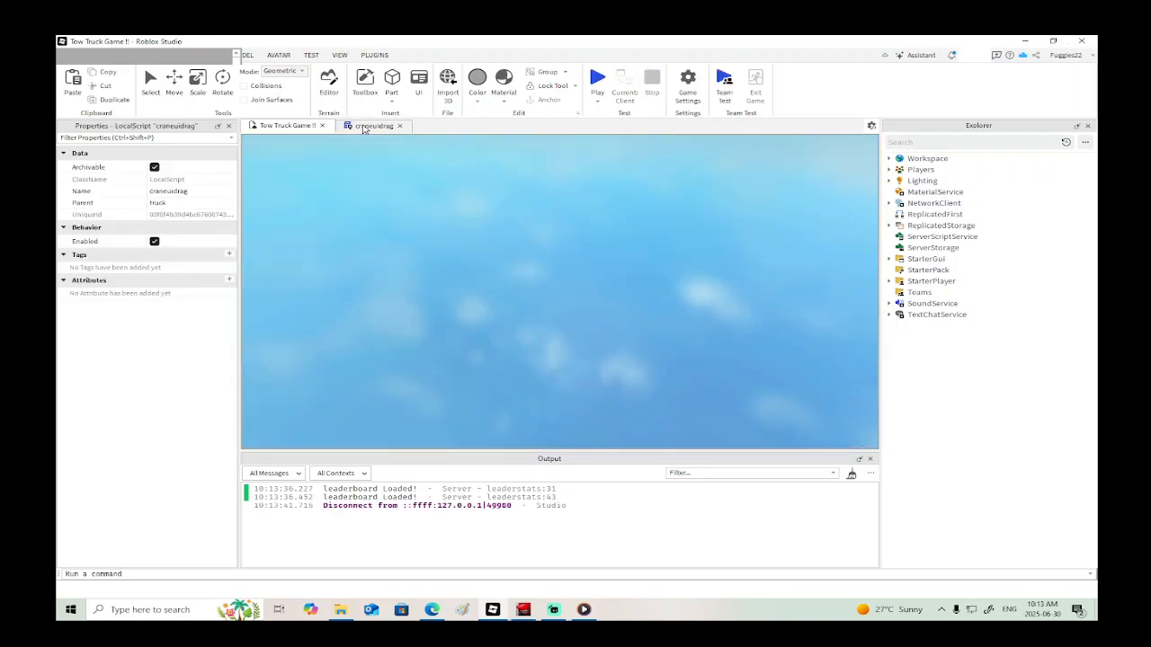
# Step: Set the truck craneuidrag script's offsets to mouse.x-50 and mouse.Y-500, then playtest moving the truck control list
pyautogui.click(372, 125)
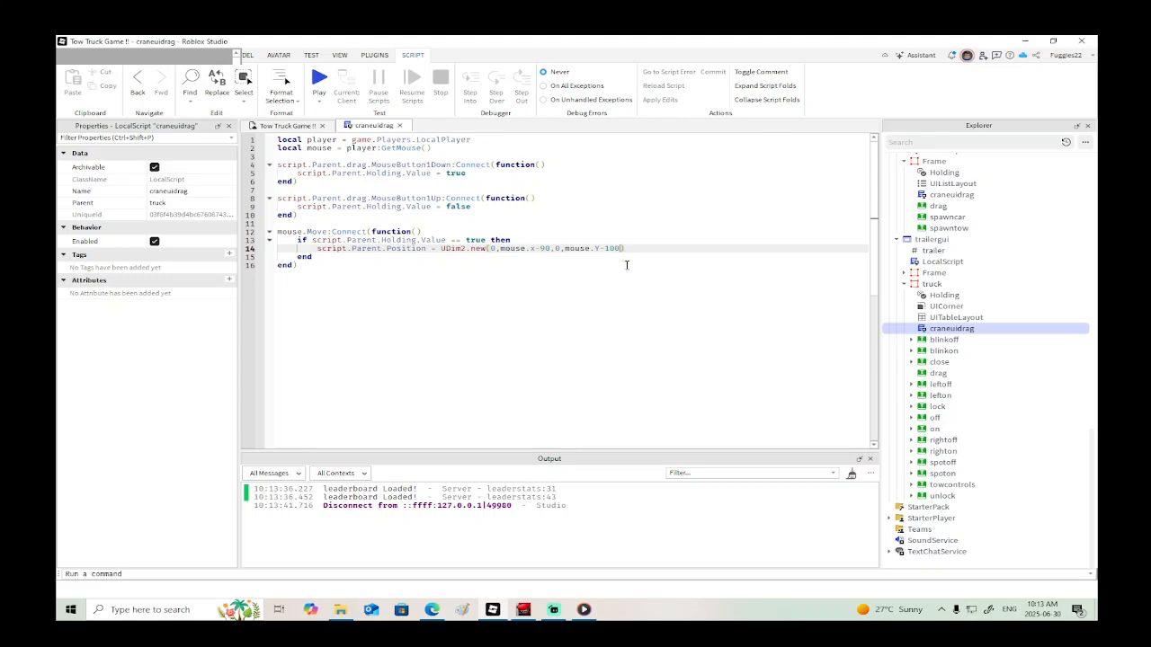
pyautogui.write('500')
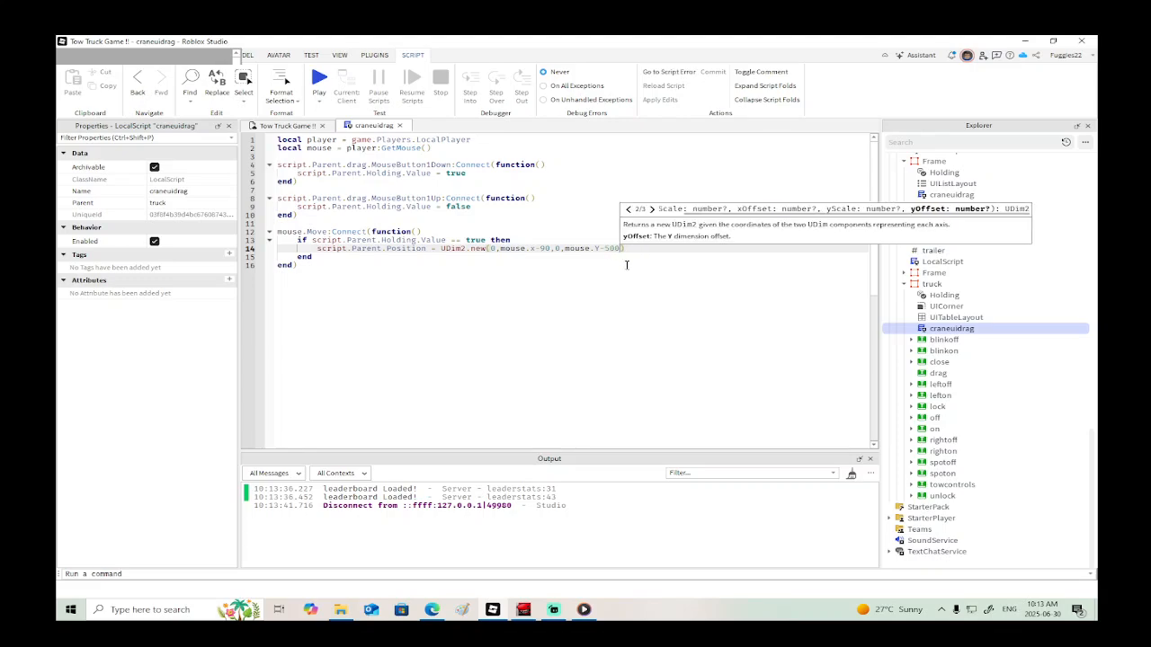
pyautogui.click(550, 248)
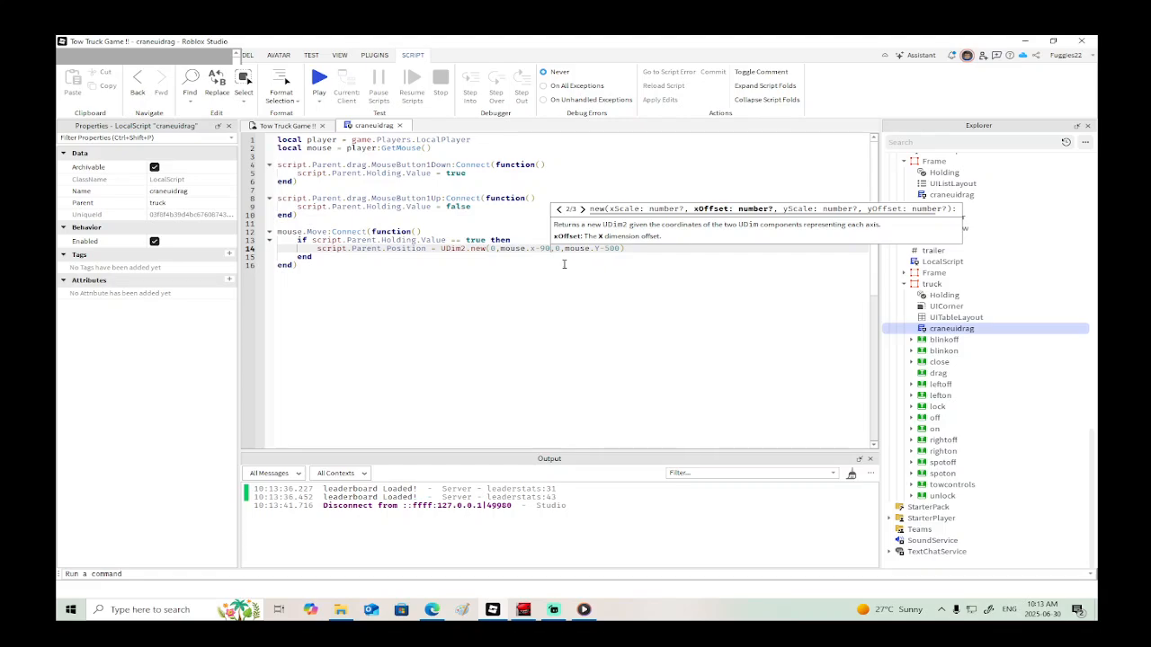
pyautogui.press('BackSpace')
pyautogui.press('BackSpace')
pyautogui.write('50')
pyautogui.click(319, 79)
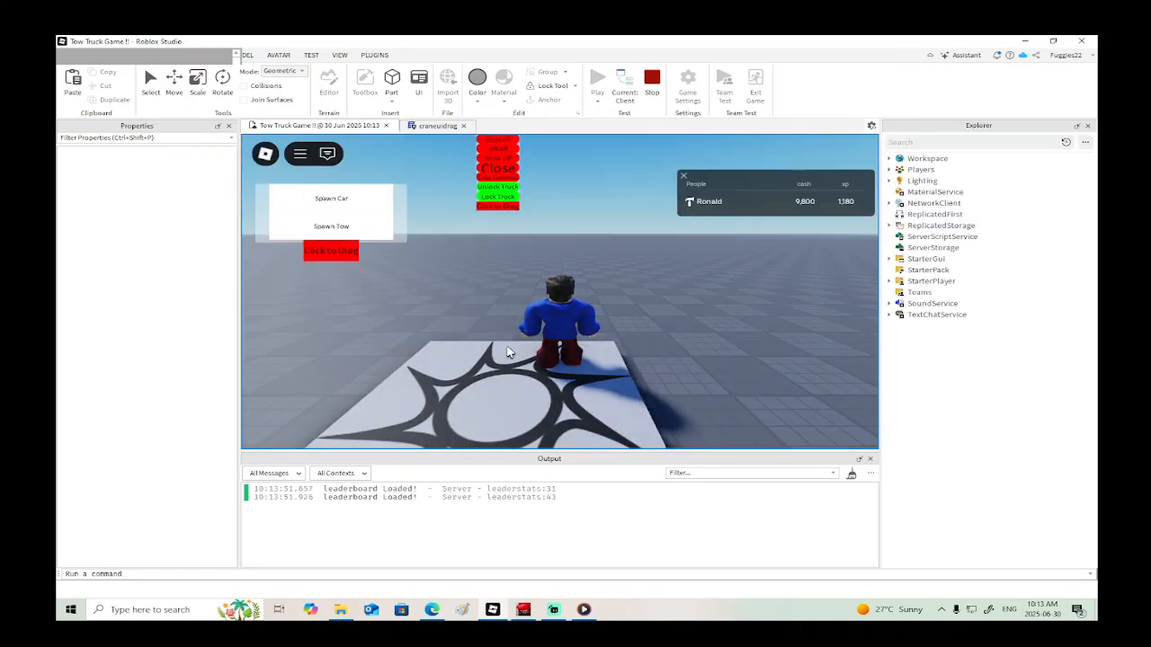
pyautogui.click(649, 80)
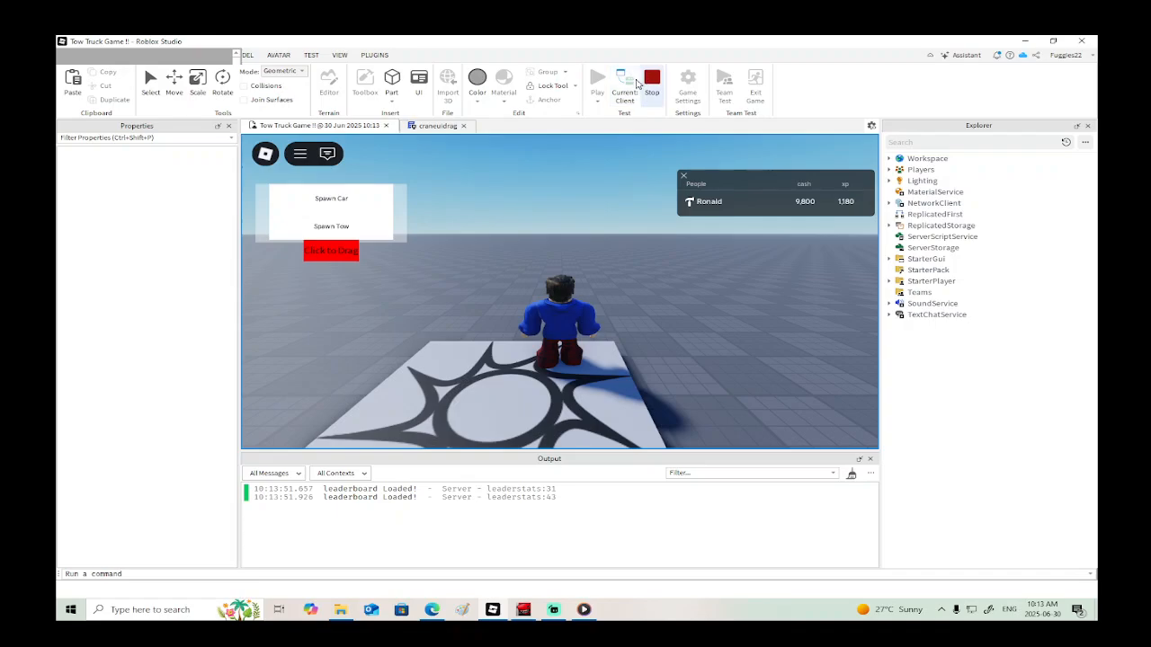
# Step: Set the truck craneuidrag script's vertical offset to mouse.Y-200, then playtest moving the truck control list
pyautogui.click(367, 126)
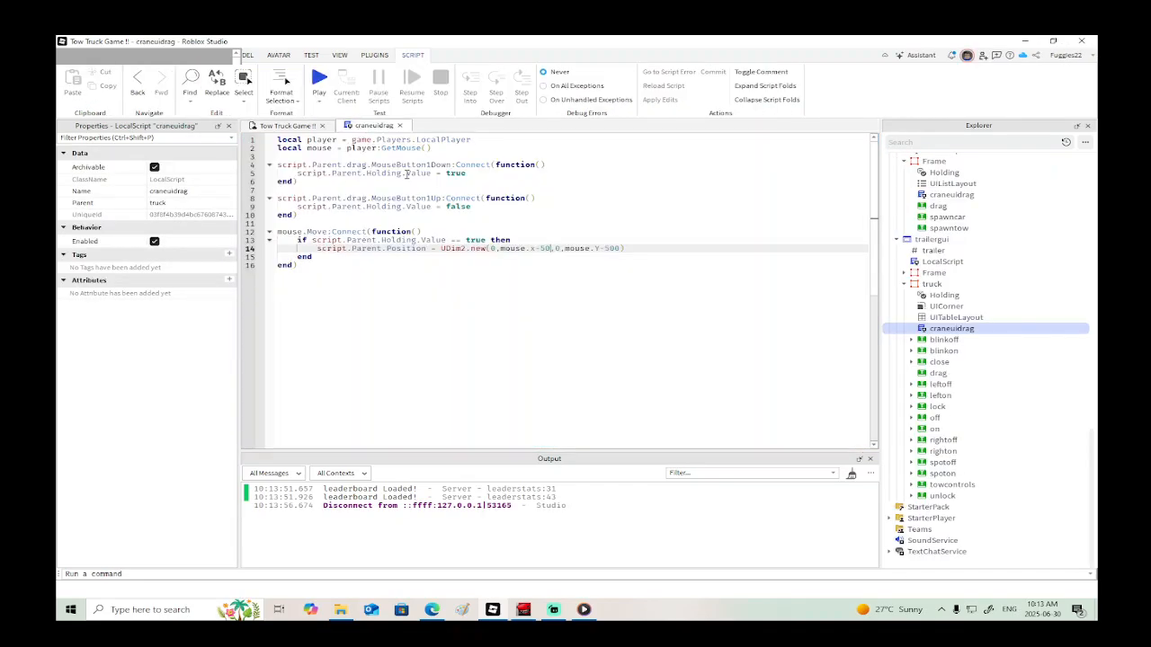
pyautogui.press('BackSpace')
pyautogui.write('2')
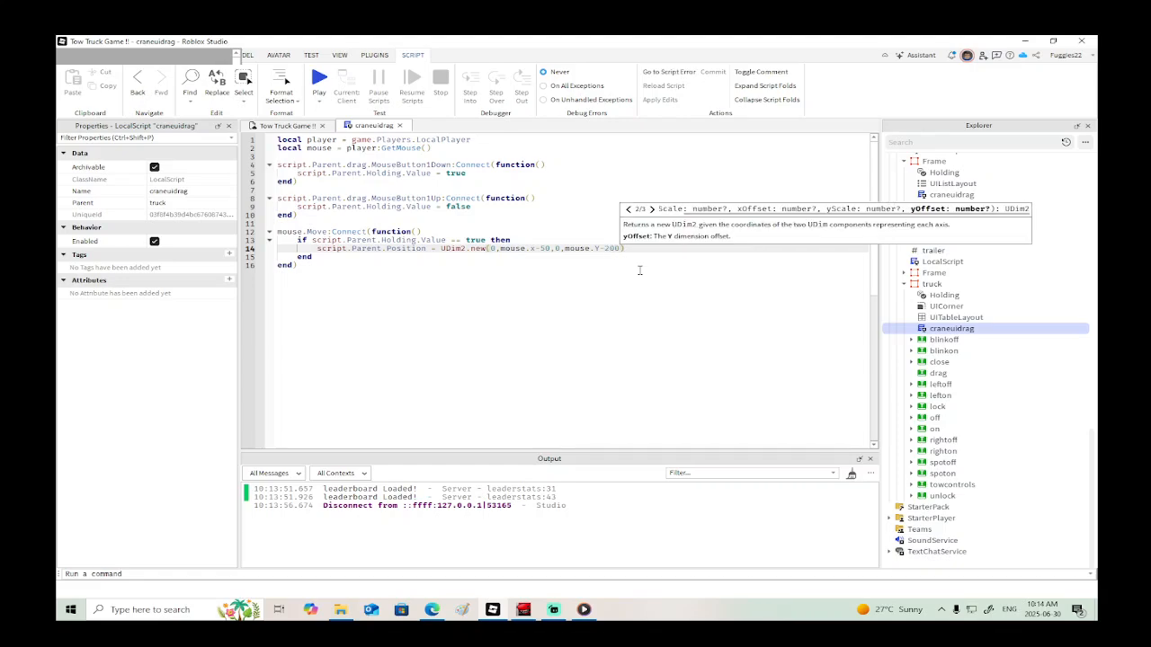
pyautogui.click(319, 79)
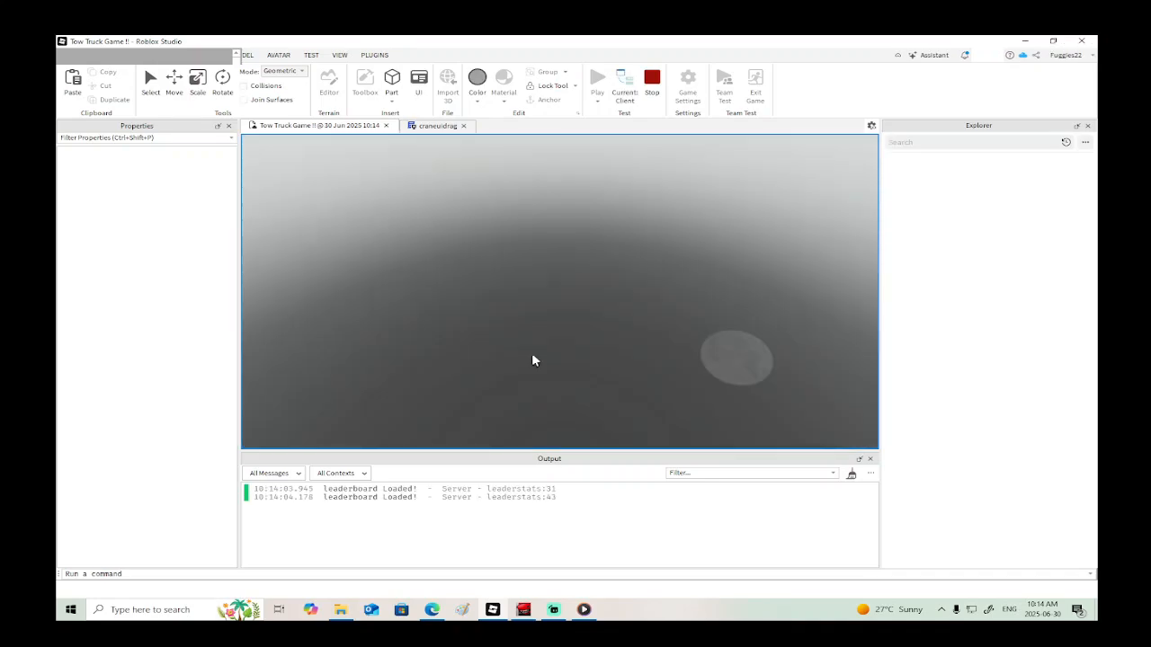
pyautogui.moveTo(472, 340); pyautogui.dragTo(632, 144)
pyautogui.click(651, 81)
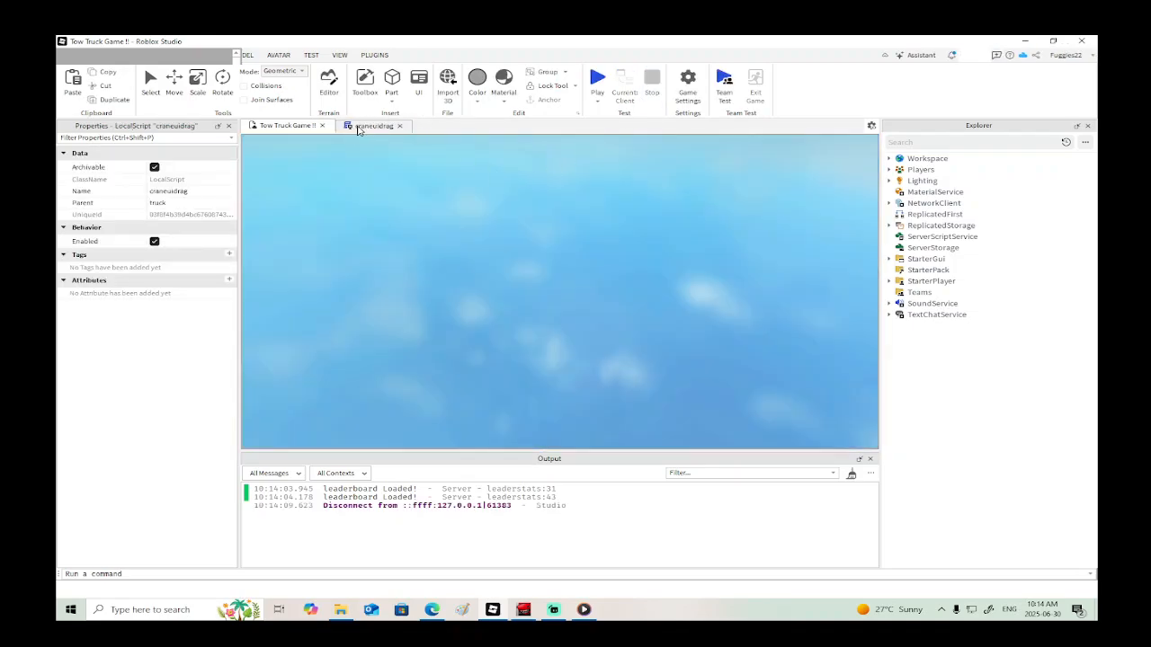
# Step: Set the truck craneuidrag script's vertical offset to mouse.Y-250, then playtest moving the truck control list
pyautogui.click(358, 130)
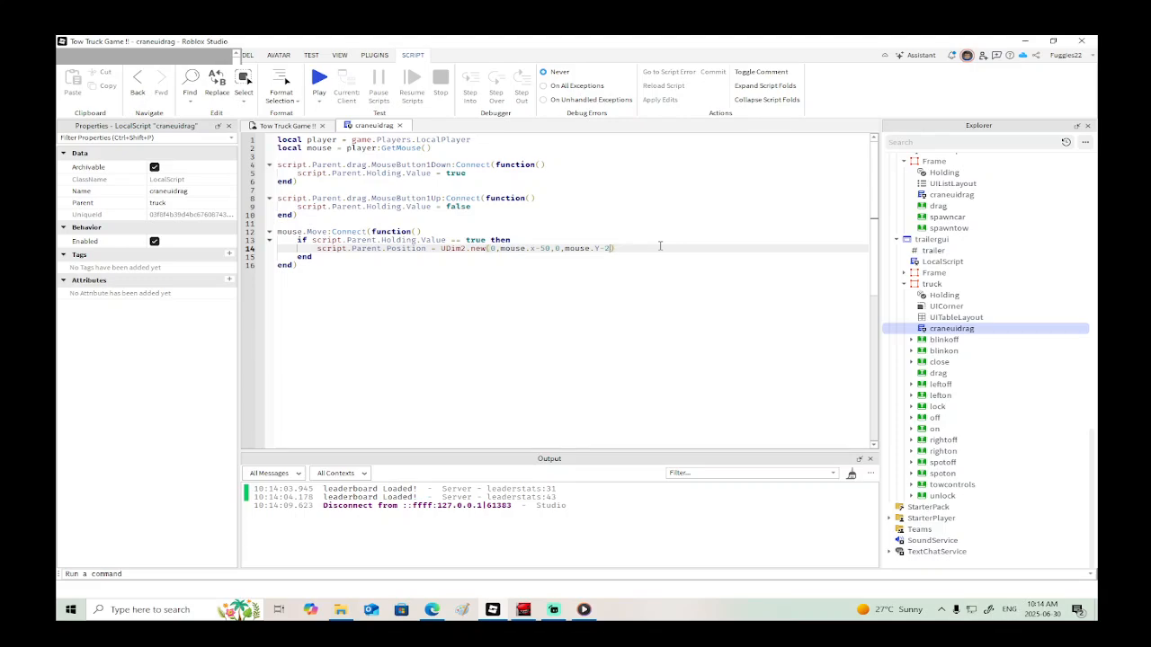
pyautogui.write('50')
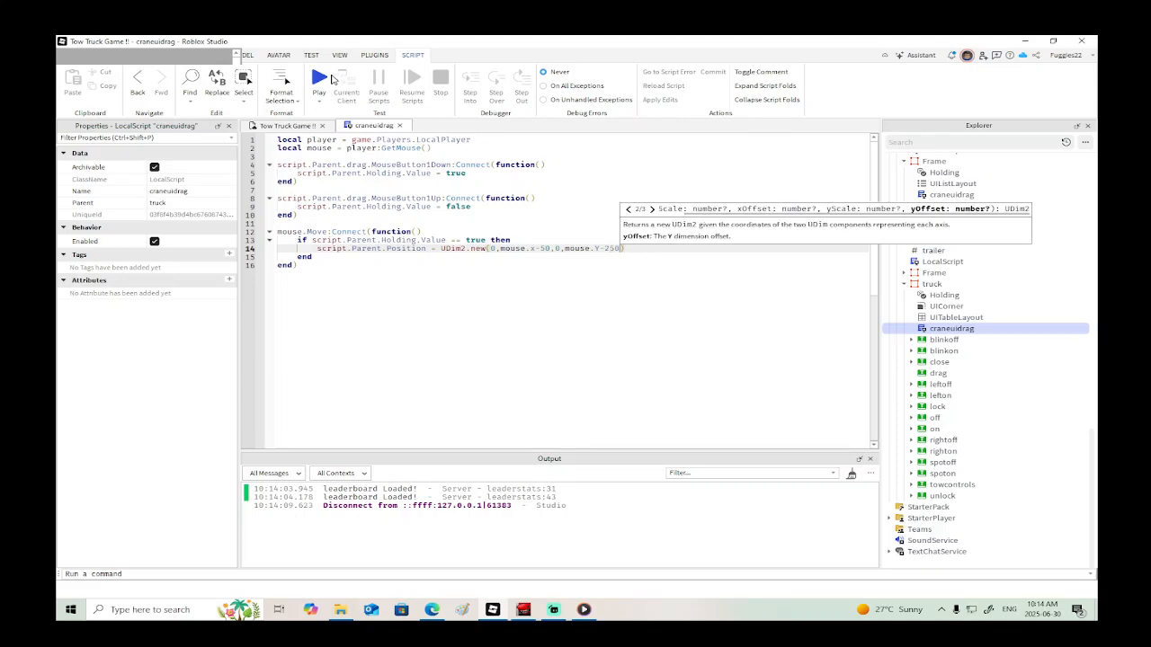
pyautogui.click(330, 80)
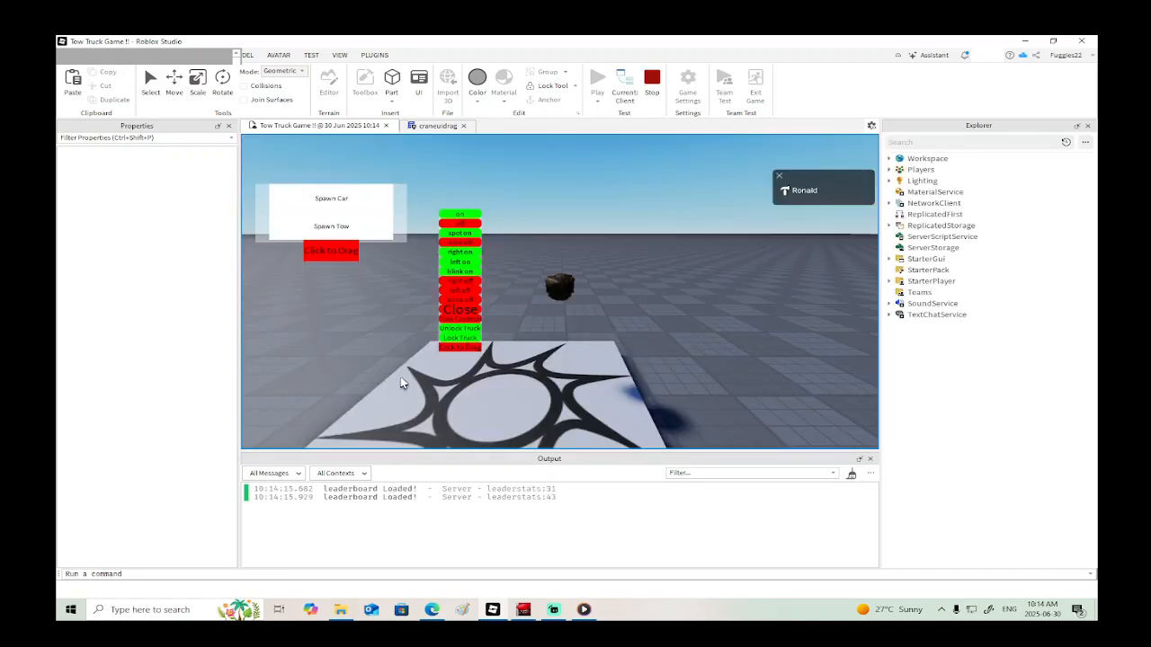
pyautogui.moveTo(459, 348); pyautogui.dragTo(517, 310)
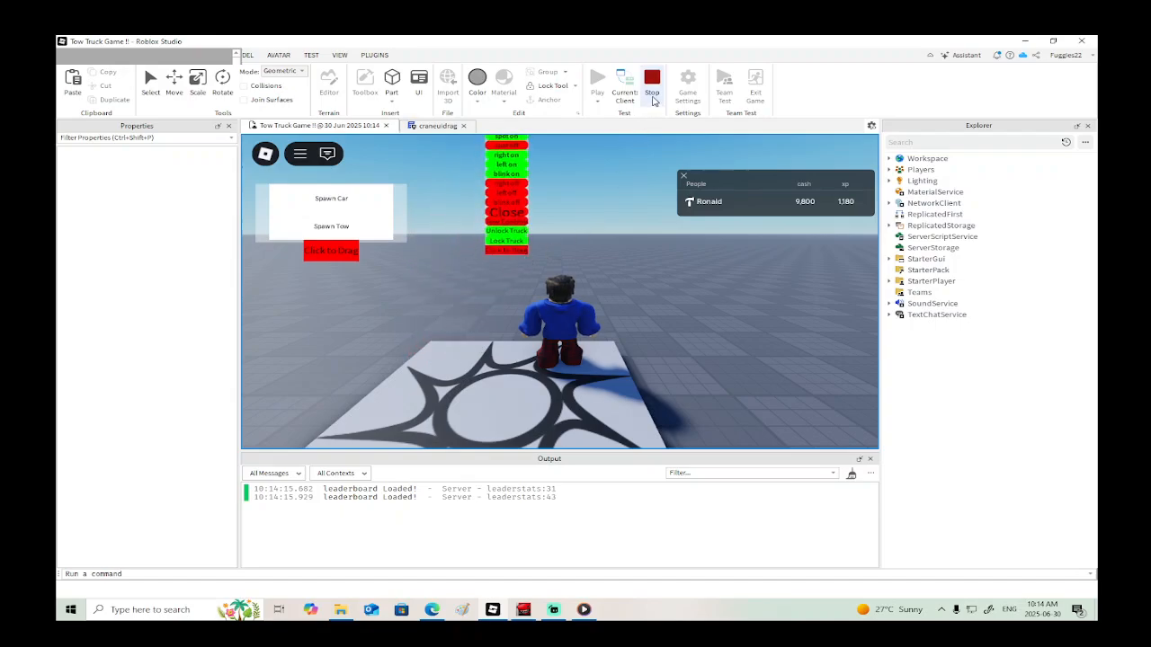
pyautogui.click(652, 83)
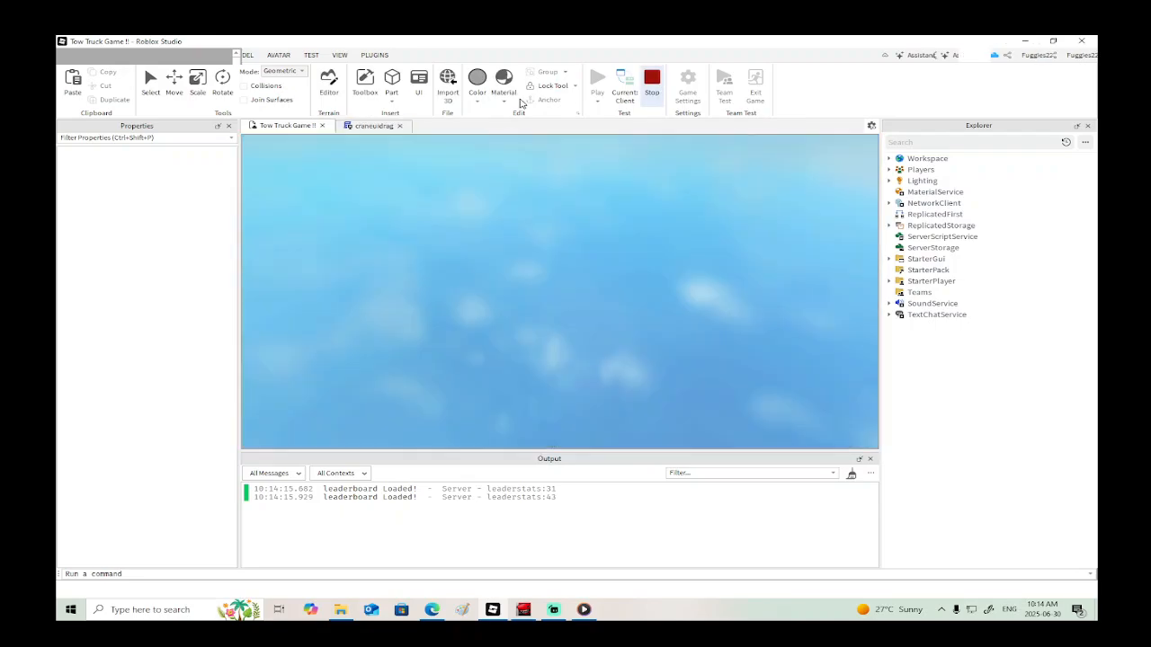
# Step: Set the horizontal offset in the truck craneuidrag script to mouse.x-49
pyautogui.click(369, 126)
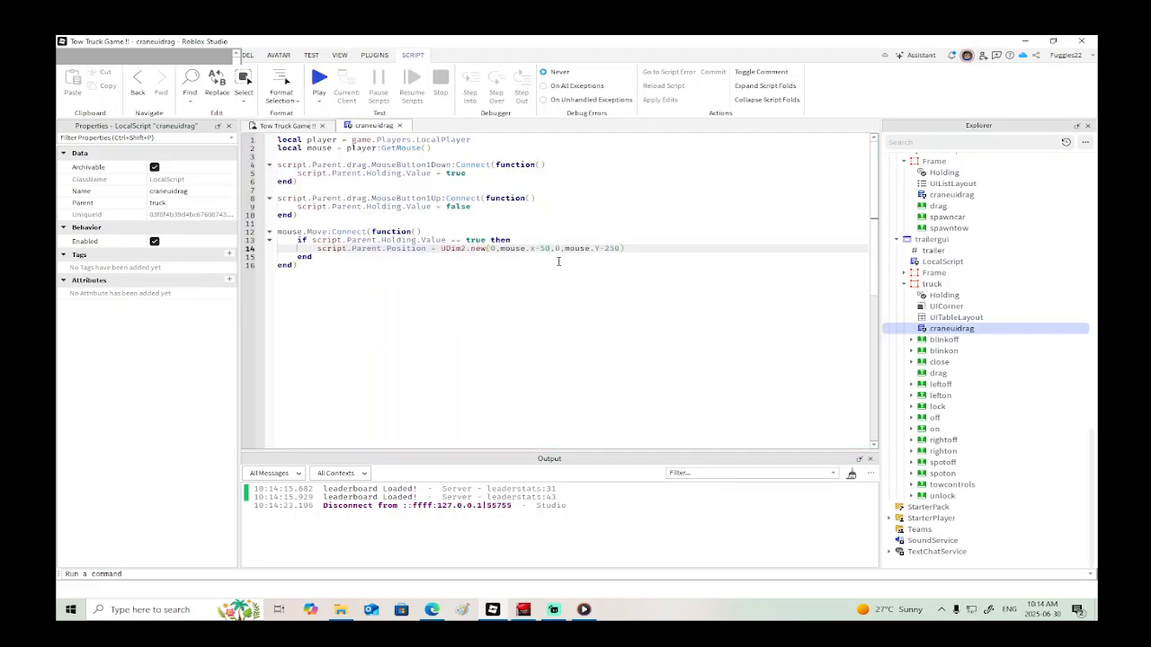
pyautogui.press('BackSpace')
pyautogui.press('BackSpace')
pyautogui.write('49')
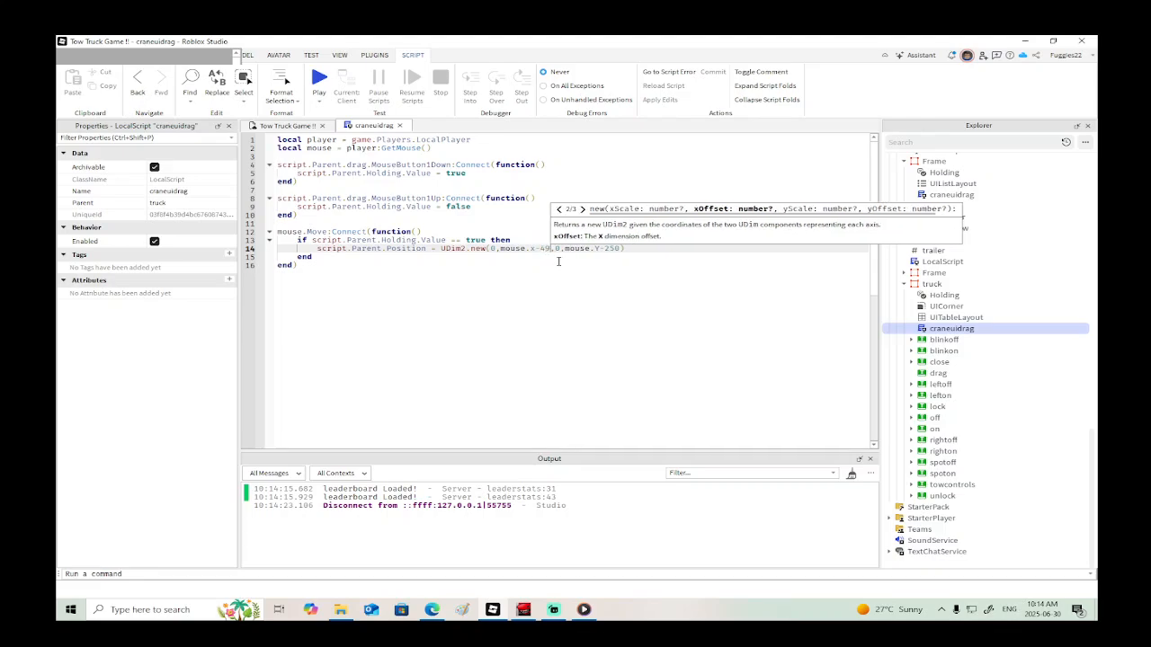
# Step: Playtest moving the truck control list with the current drag offsets
pyautogui.press('F5')
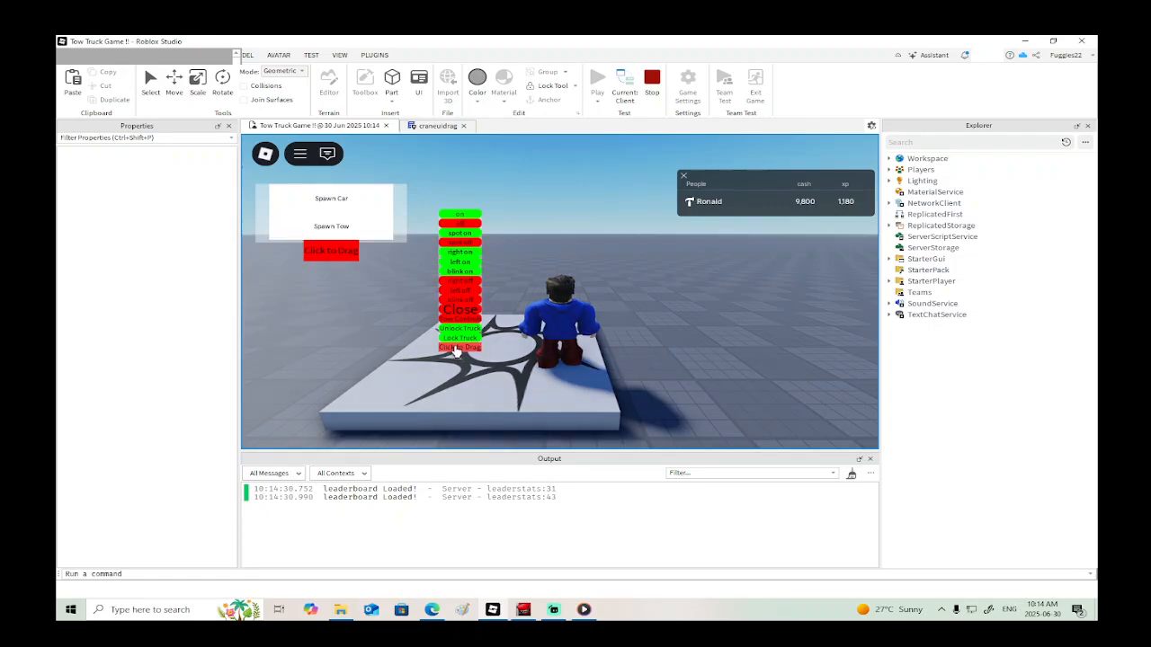
pyautogui.click(651, 81)
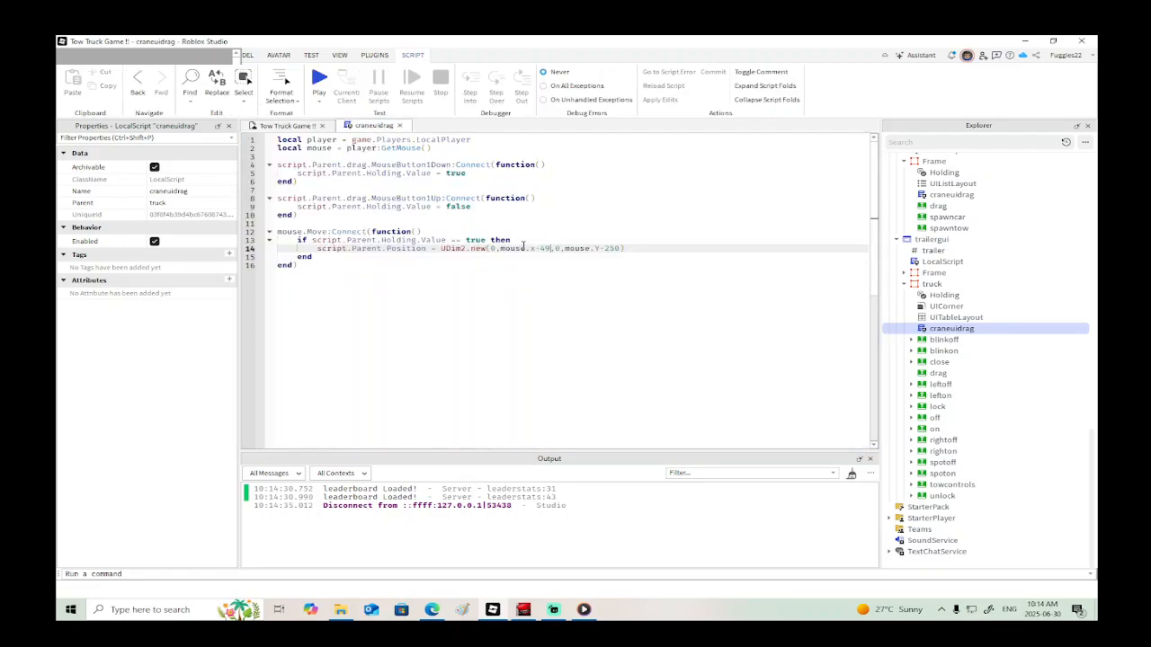
# Step: Set the truck craneuidrag script's offsets to mouse.x-45 and mouse.Y-248, then playtest moving the truck control list
pyautogui.press('BackSpace')
pyautogui.write('5')
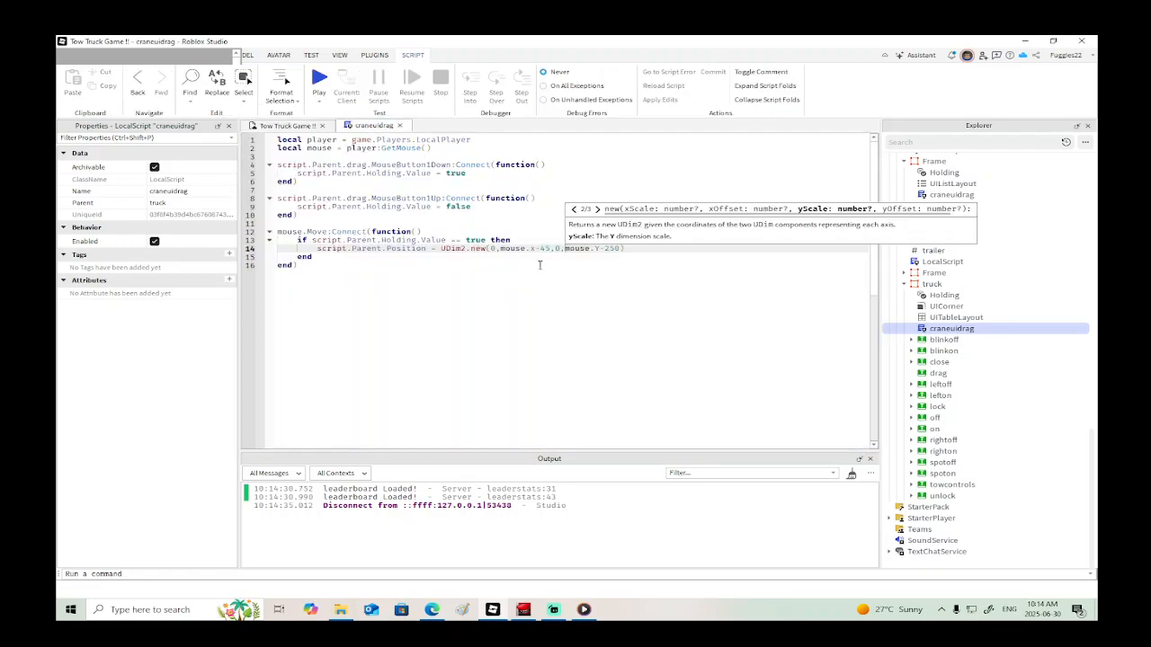
pyautogui.press('BackSpace')
pyautogui.press('BackSpace')
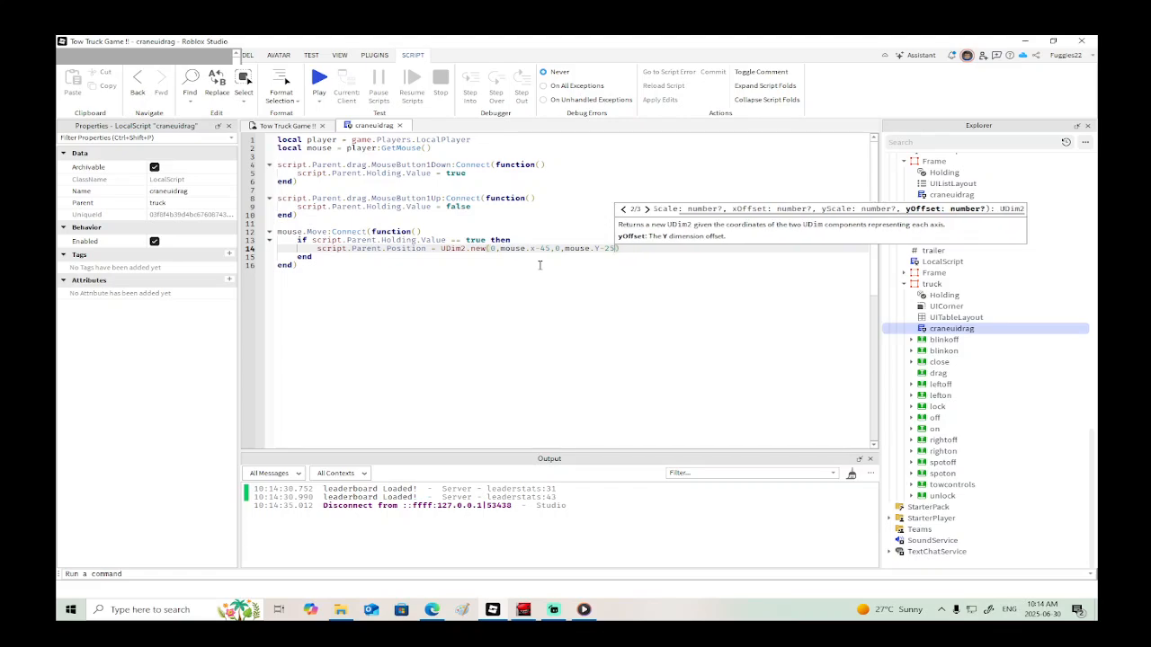
pyautogui.write('48')
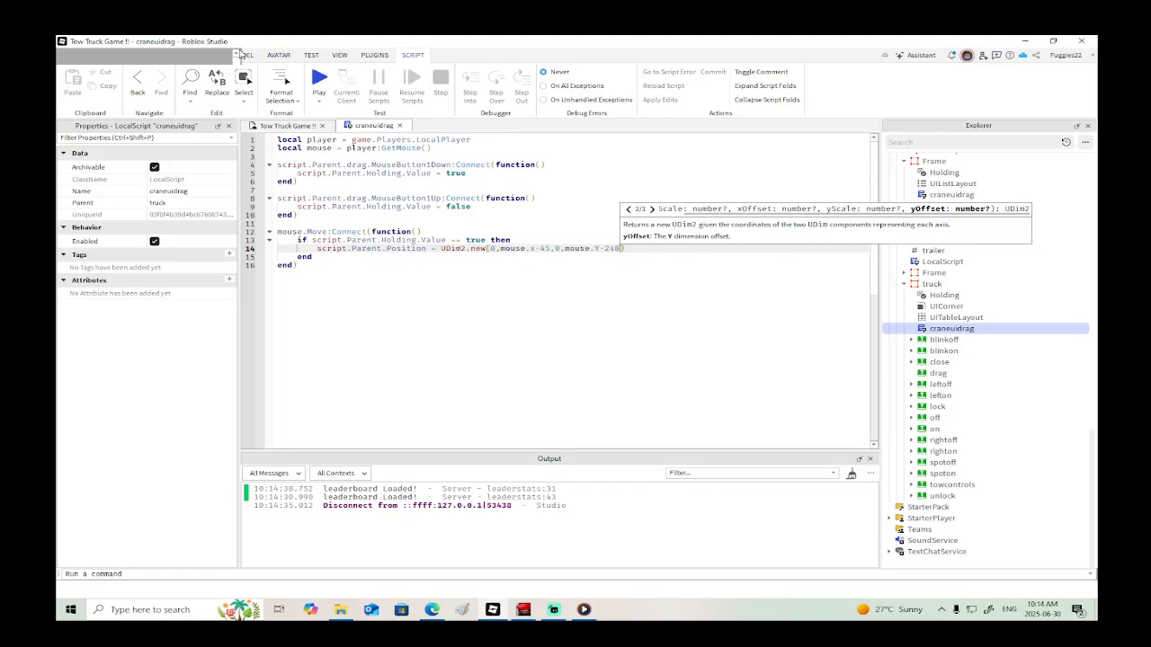
pyautogui.click(316, 81)
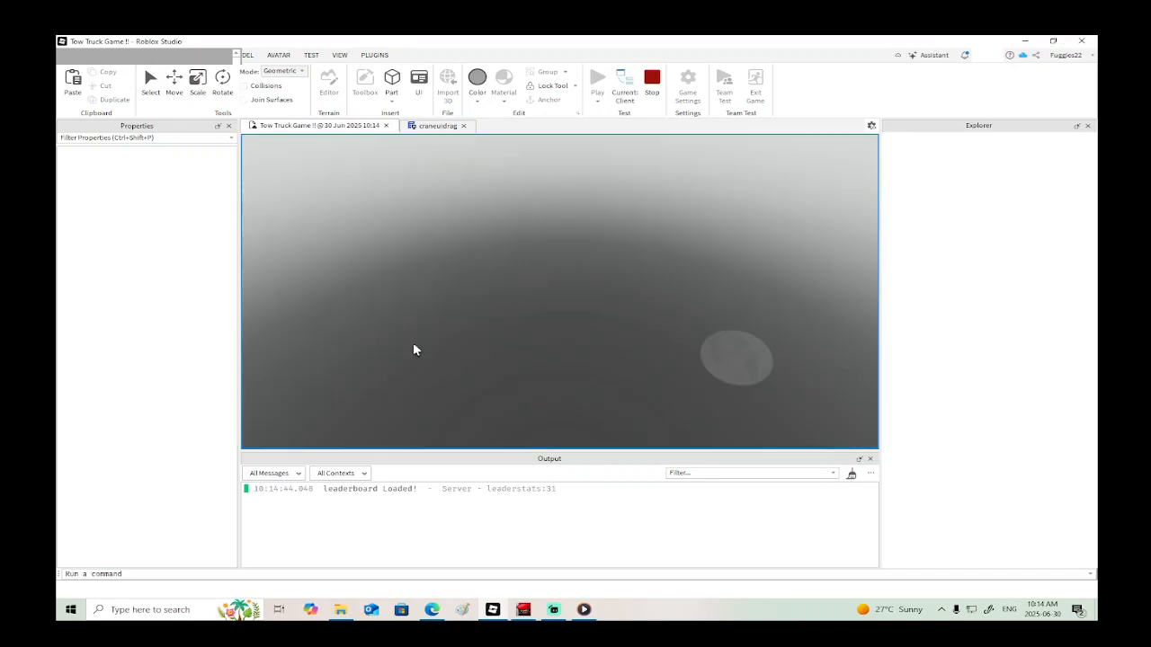
pyautogui.moveTo(449, 365); pyautogui.dragTo(526, 347)
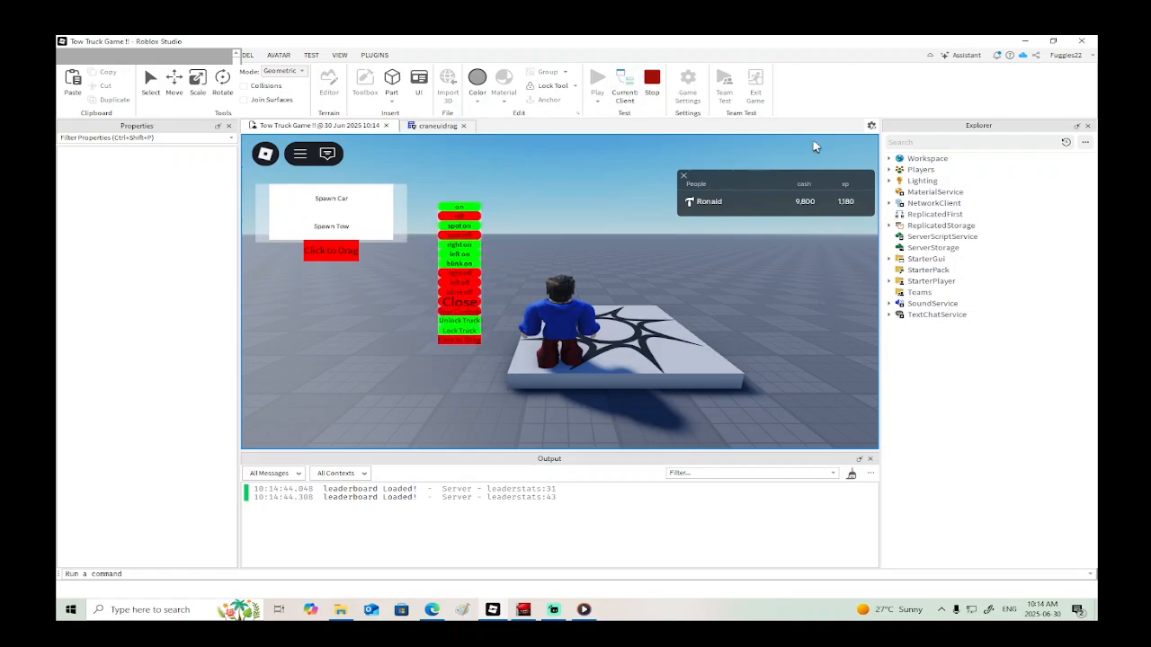
pyautogui.click(651, 80)
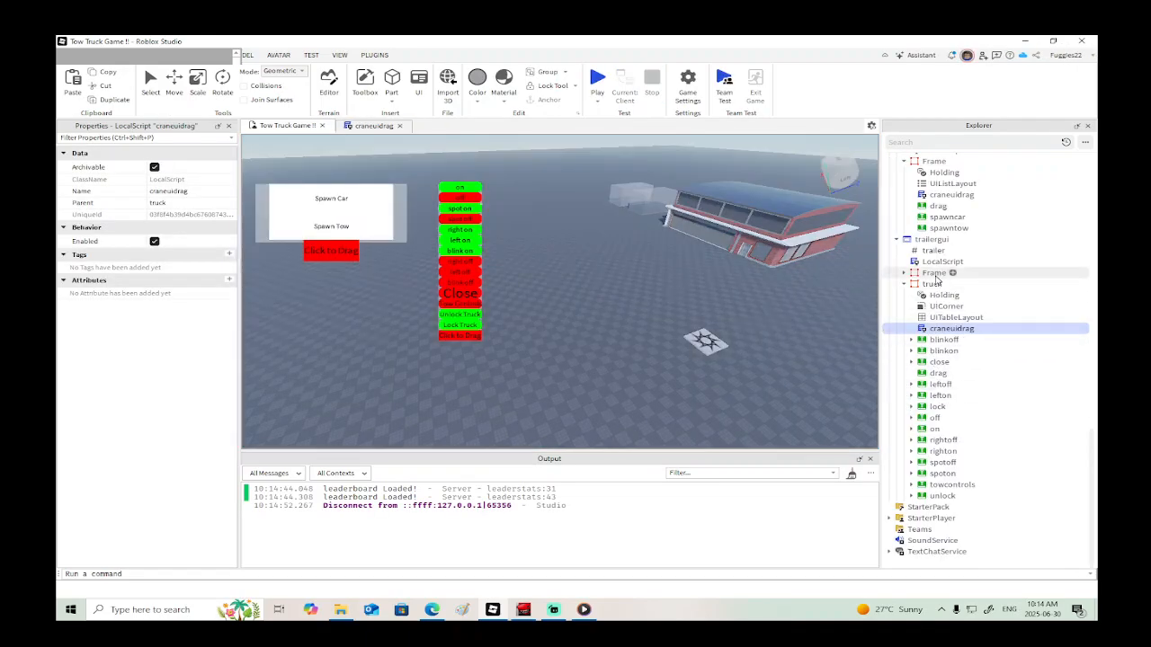
# Step: Make the Frame inside trailergui visible
pyautogui.click(935, 274)
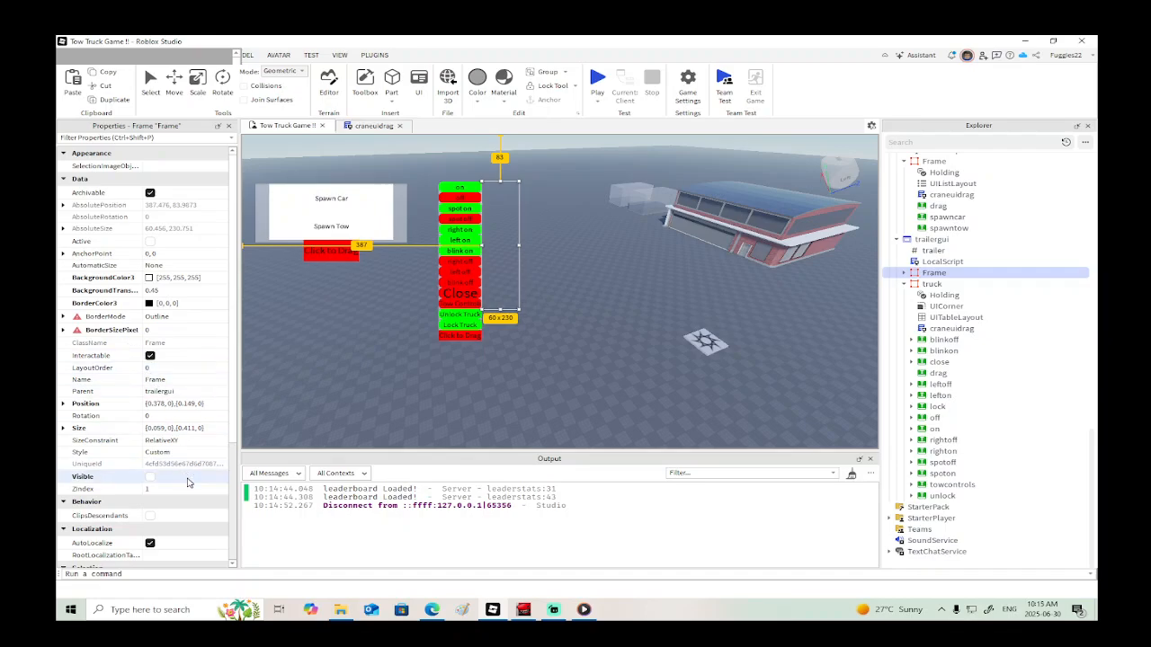
pyautogui.scroll(-3, 187, 483)
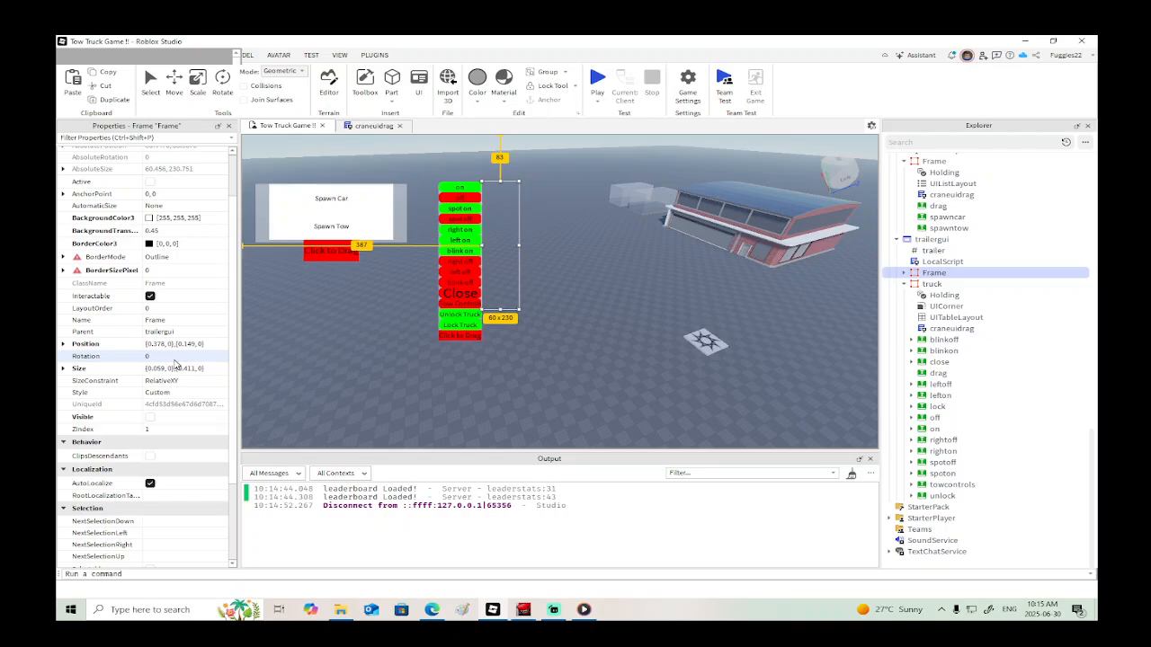
pyautogui.scroll(3, 175, 363)
pyautogui.click(182, 478)
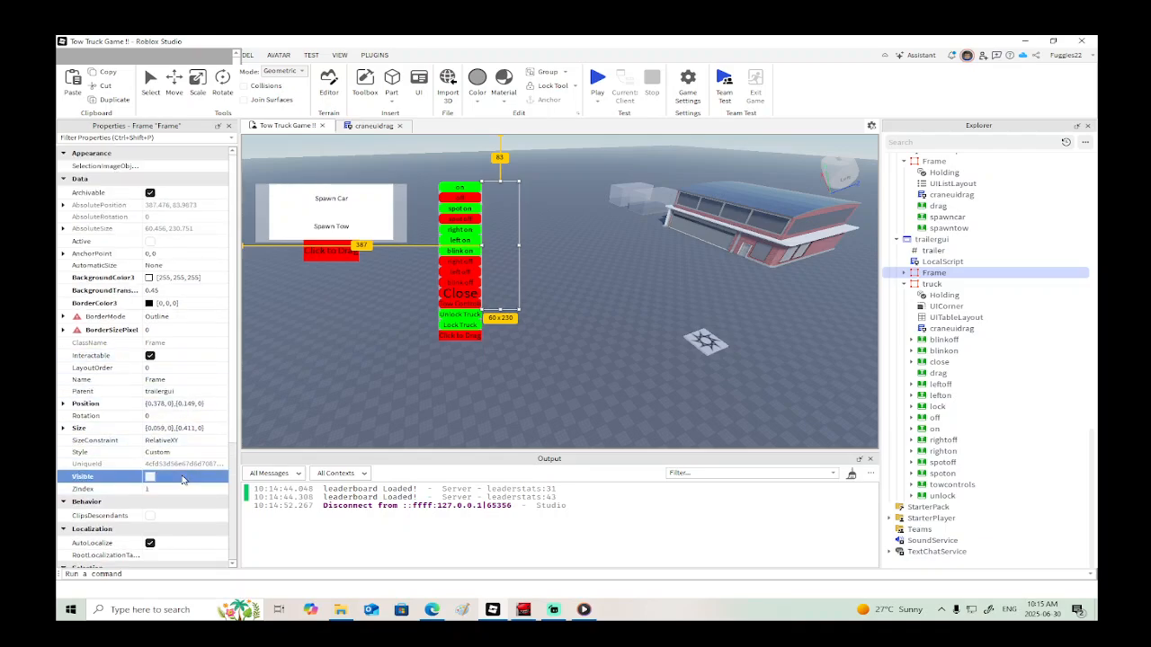
pyautogui.click(182, 478)
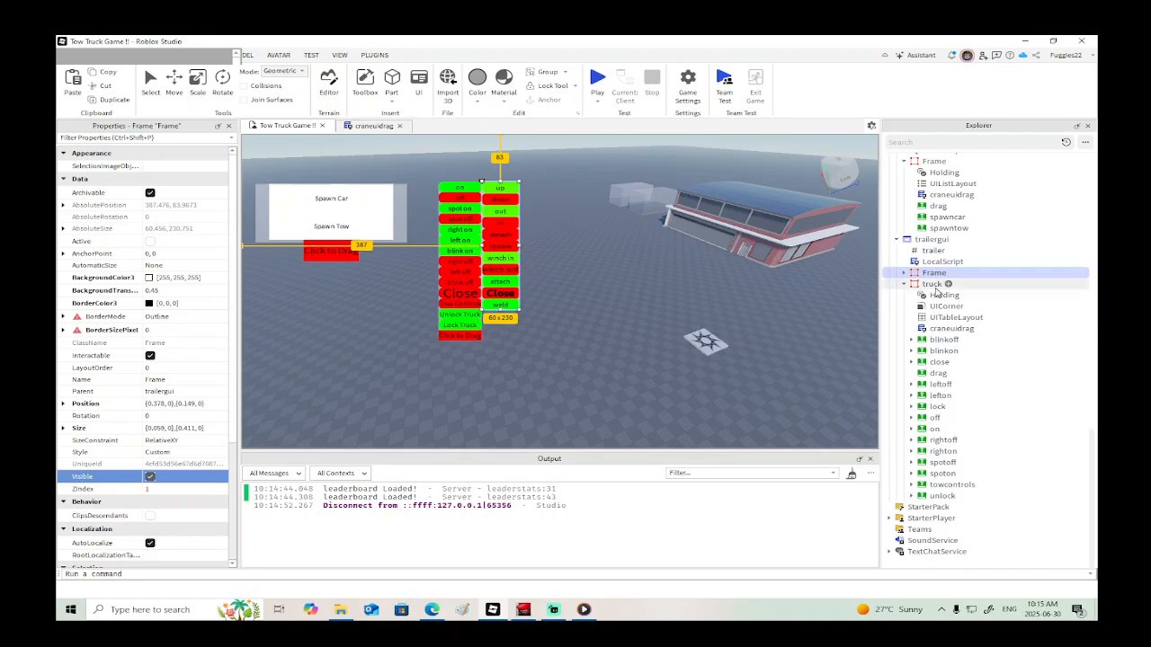
# Step: Copy Holding, craneuidrag and drag from truck into trailergui's Frame, then playtest moving the tow control list
pyautogui.click(935, 329)
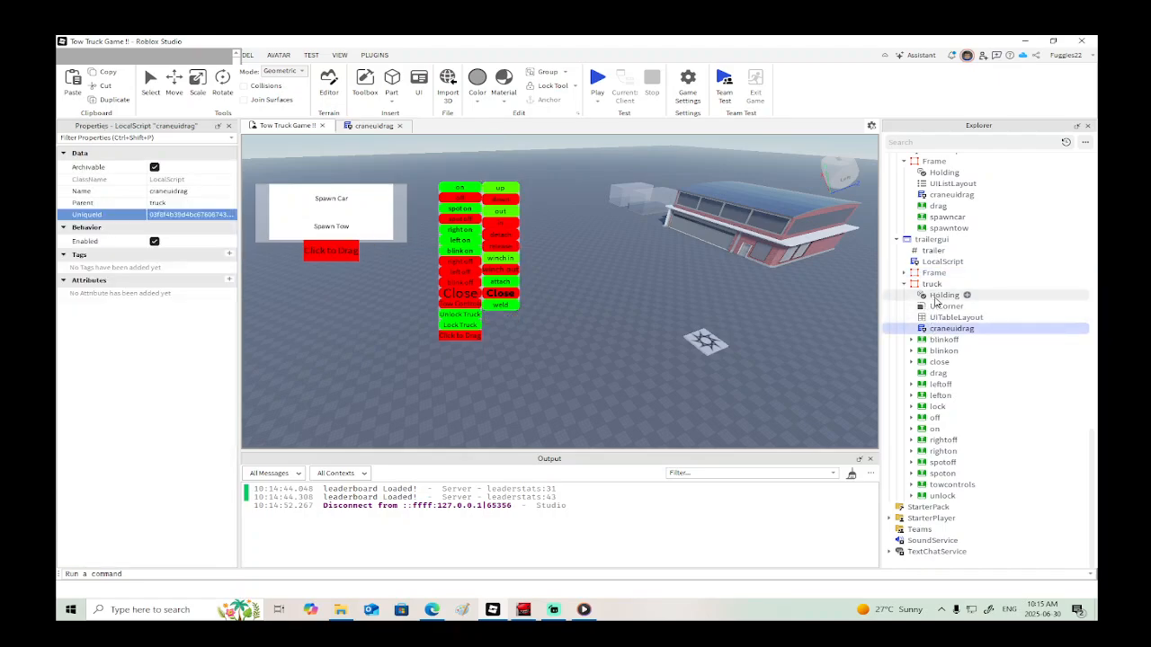
pyautogui.keyDown('ctrl'); pyautogui.click(944, 295); pyautogui.keyUp('ctrl')
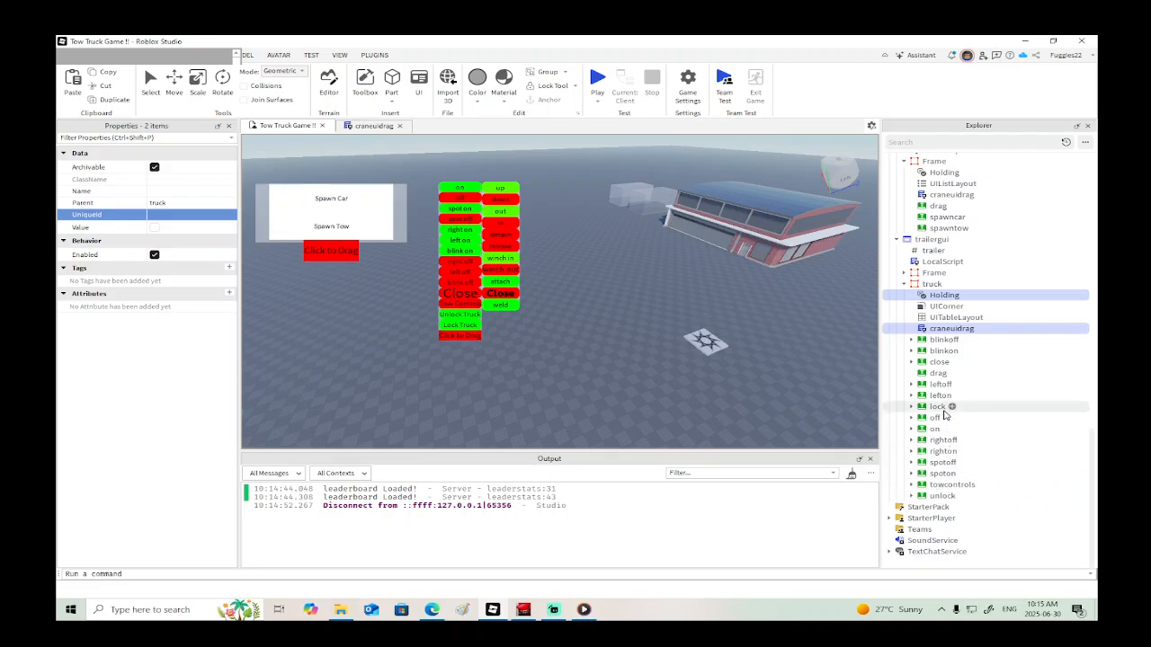
pyautogui.keyDown('ctrl'); pyautogui.click(941, 373); pyautogui.keyUp('ctrl')
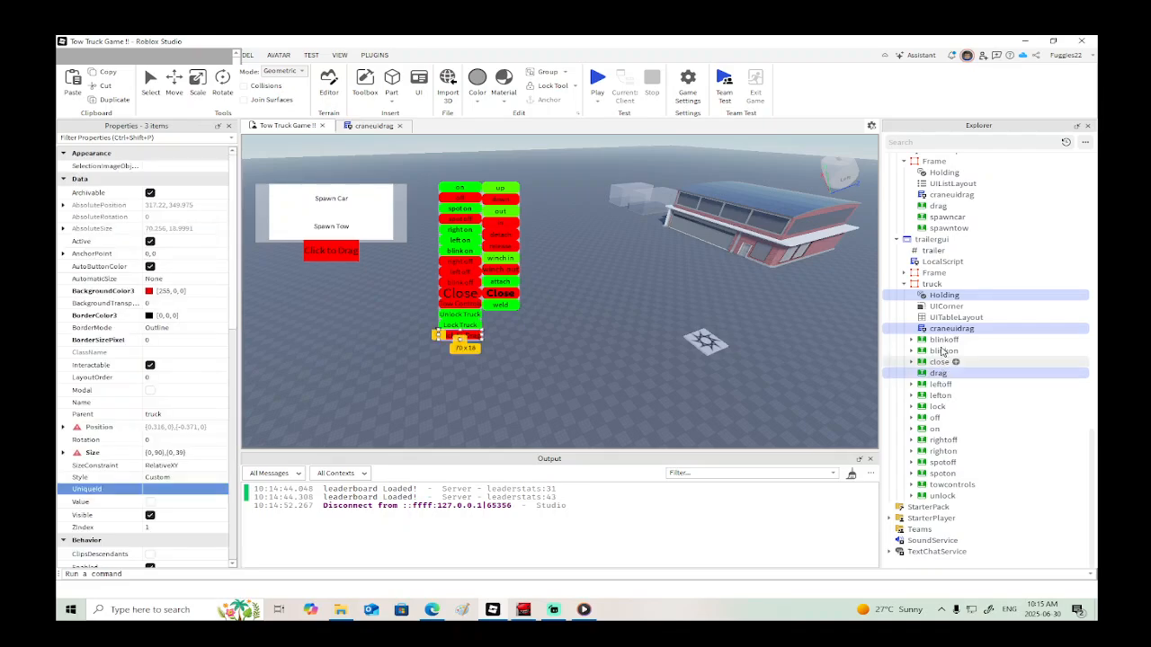
pyautogui.click(933, 272)
pyautogui.scroll(1, 930, 274)
pyautogui.rightClick(931, 274)
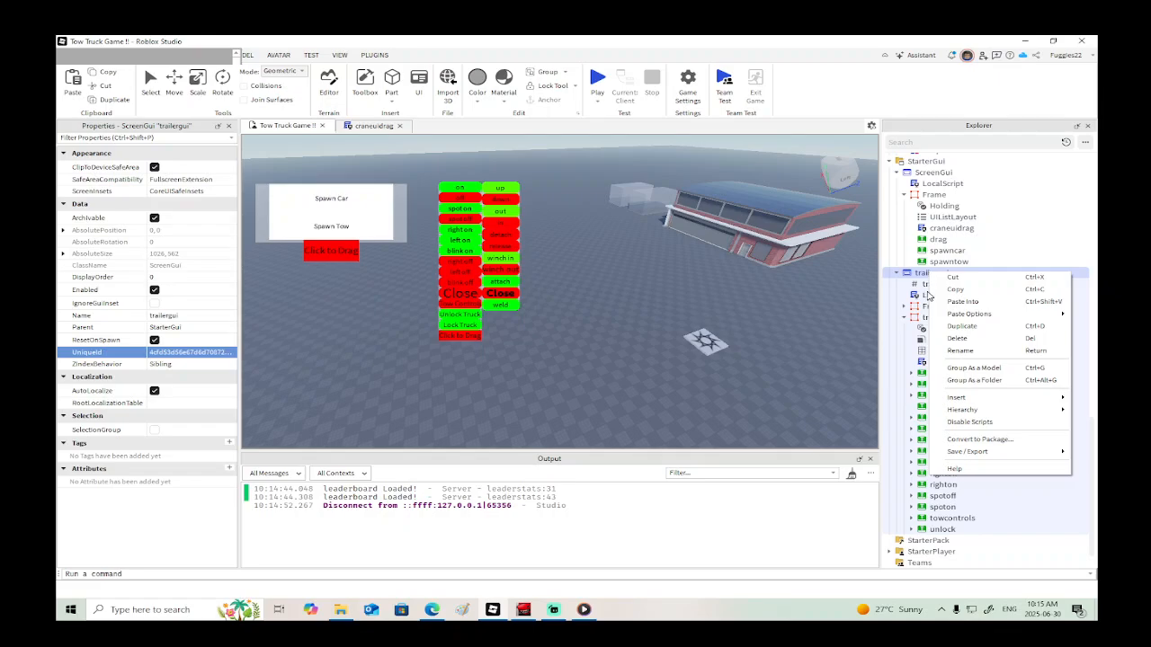
pyautogui.click(928, 307)
pyautogui.rightClick(933, 307)
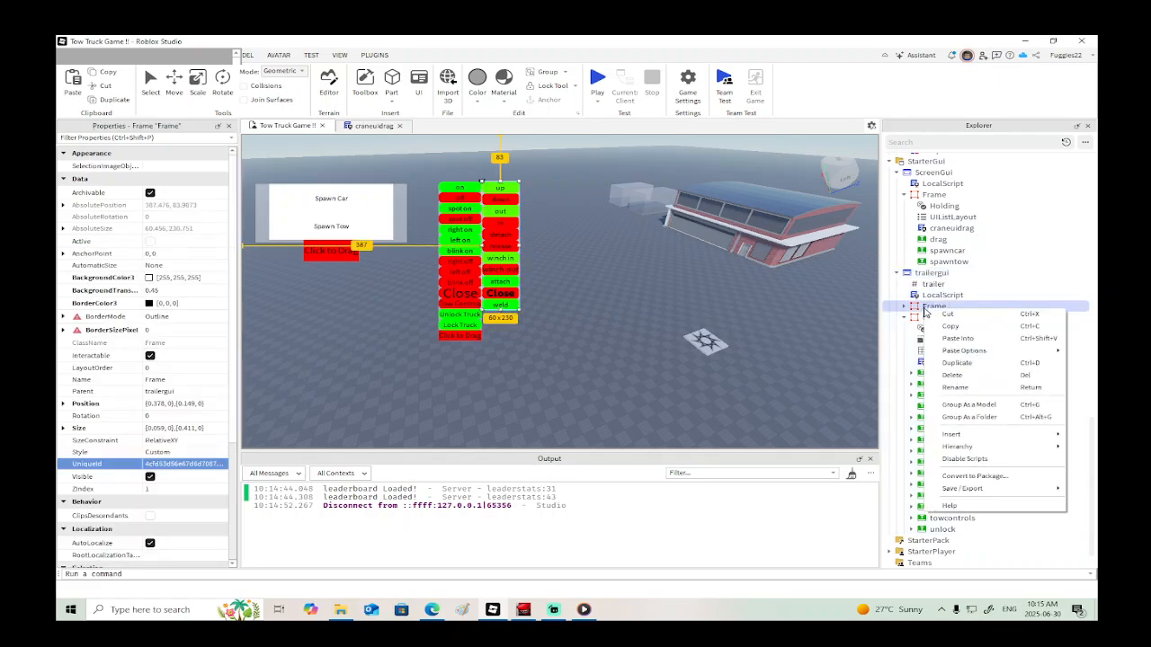
pyautogui.click(958, 340)
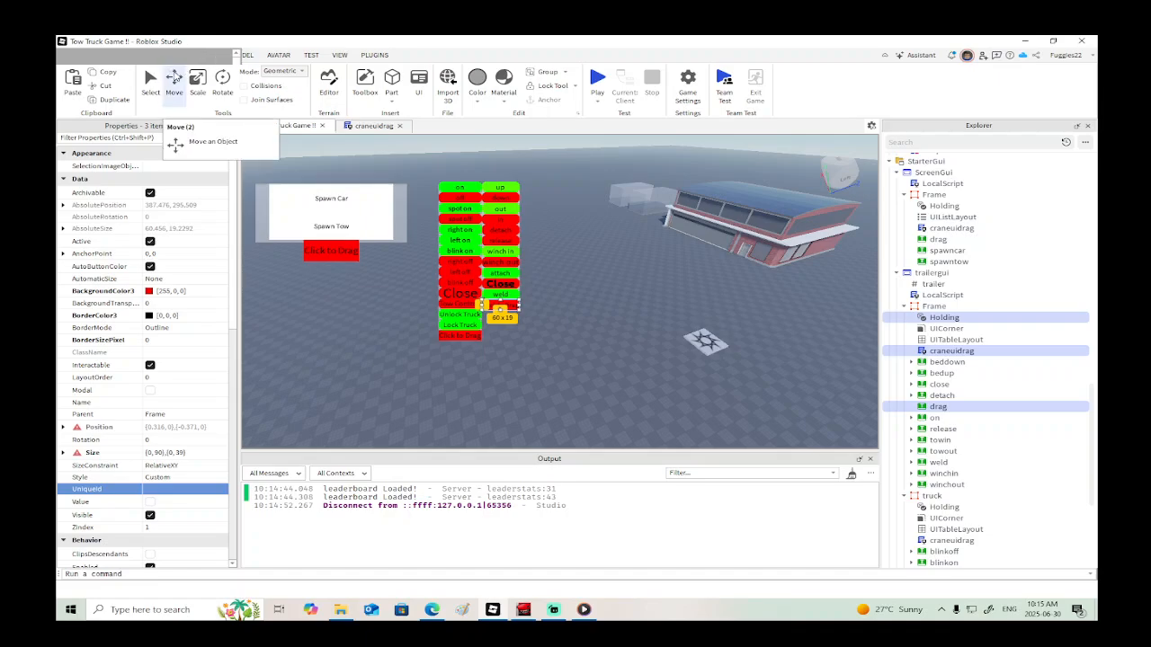
pyautogui.click(595, 81)
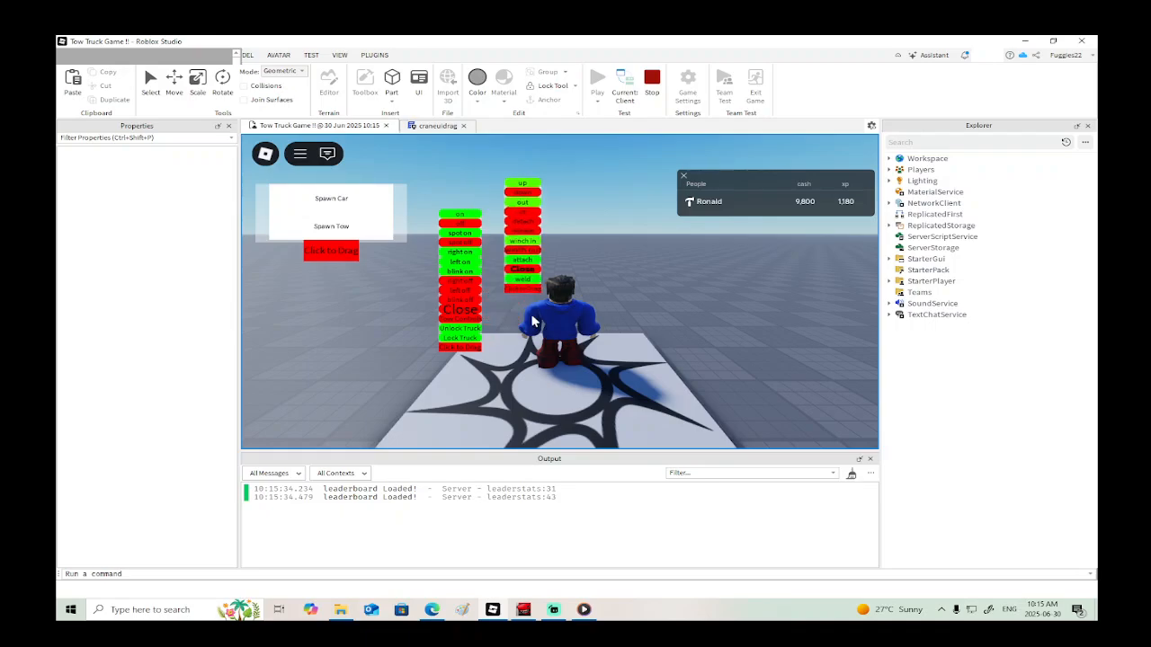
pyautogui.click(652, 81)
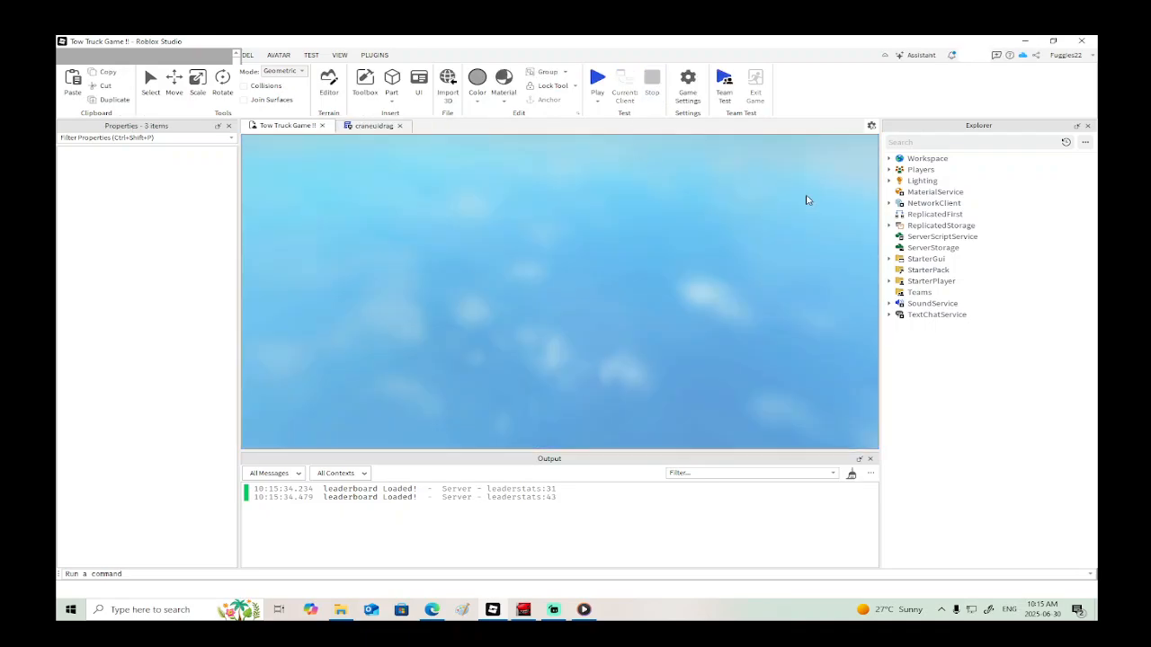
# Step: Set the vertical offset in the trailergui Frame's craneuidrag script to mouse.Y-200, then playtest moving the tow control list
pyautogui.doubleClick(939, 298)
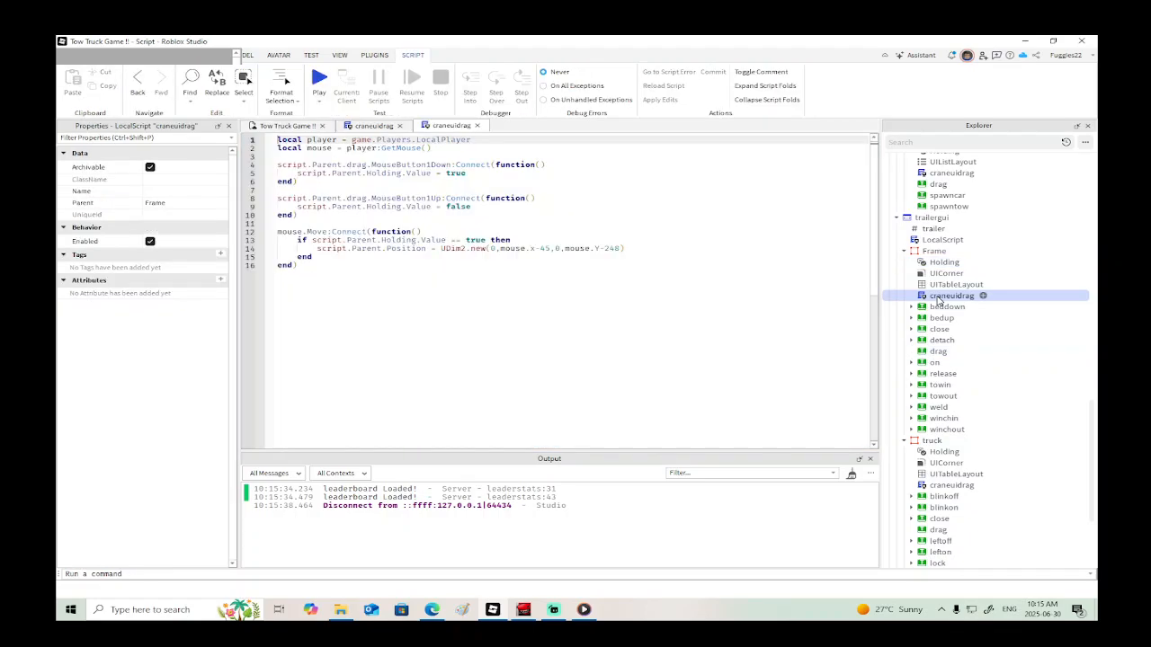
pyautogui.click(620, 248)
pyautogui.press('BackSpace')
pyautogui.press('BackSpace')
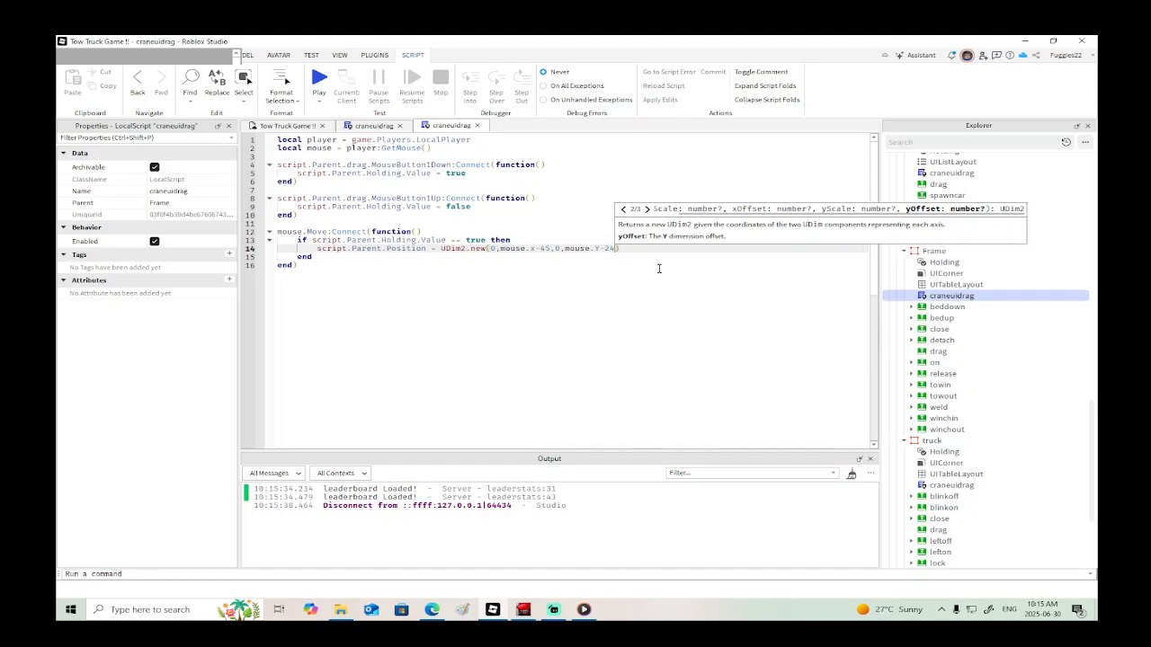
pyautogui.write('00')
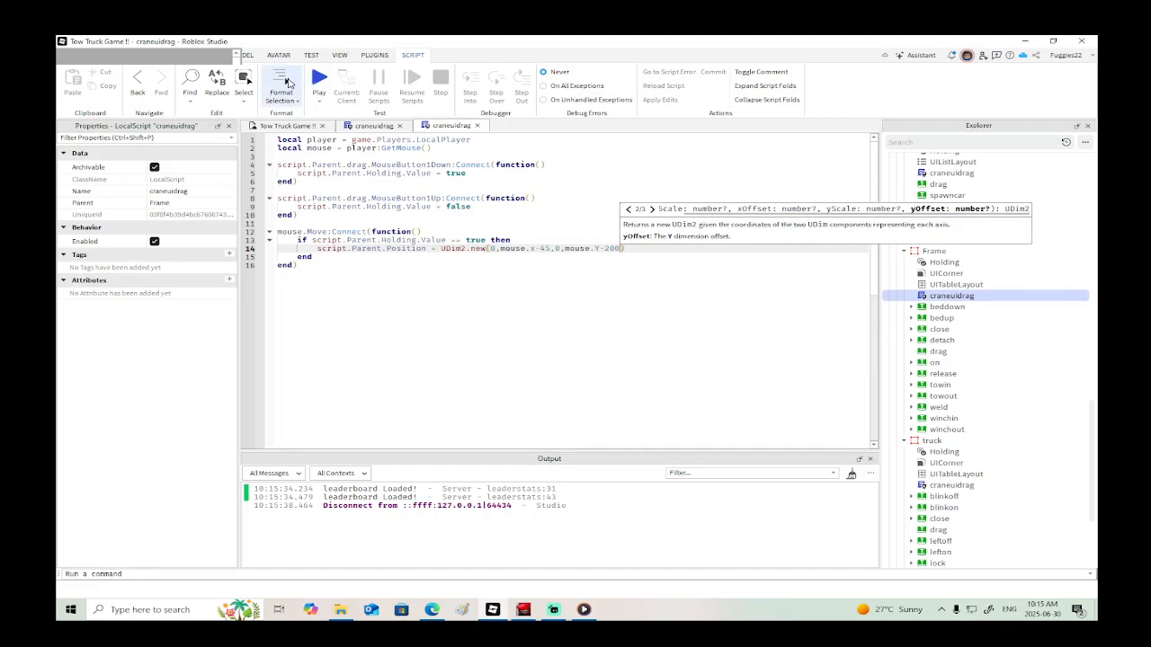
pyautogui.click(319, 81)
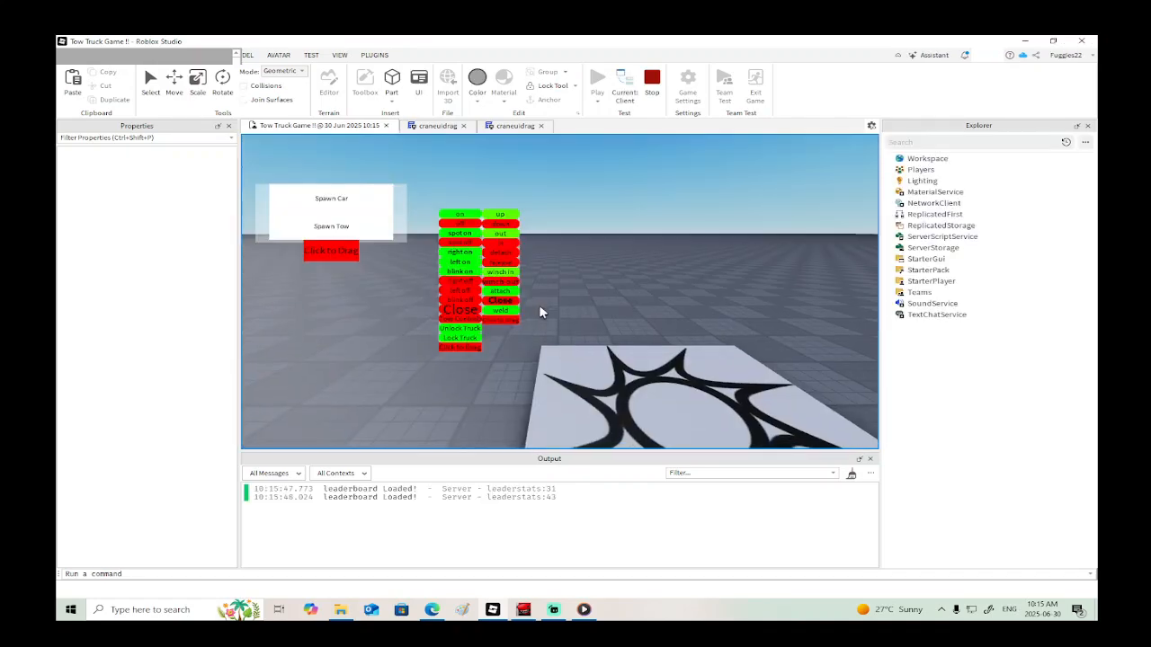
pyautogui.moveTo(499, 321); pyautogui.dragTo(544, 329)
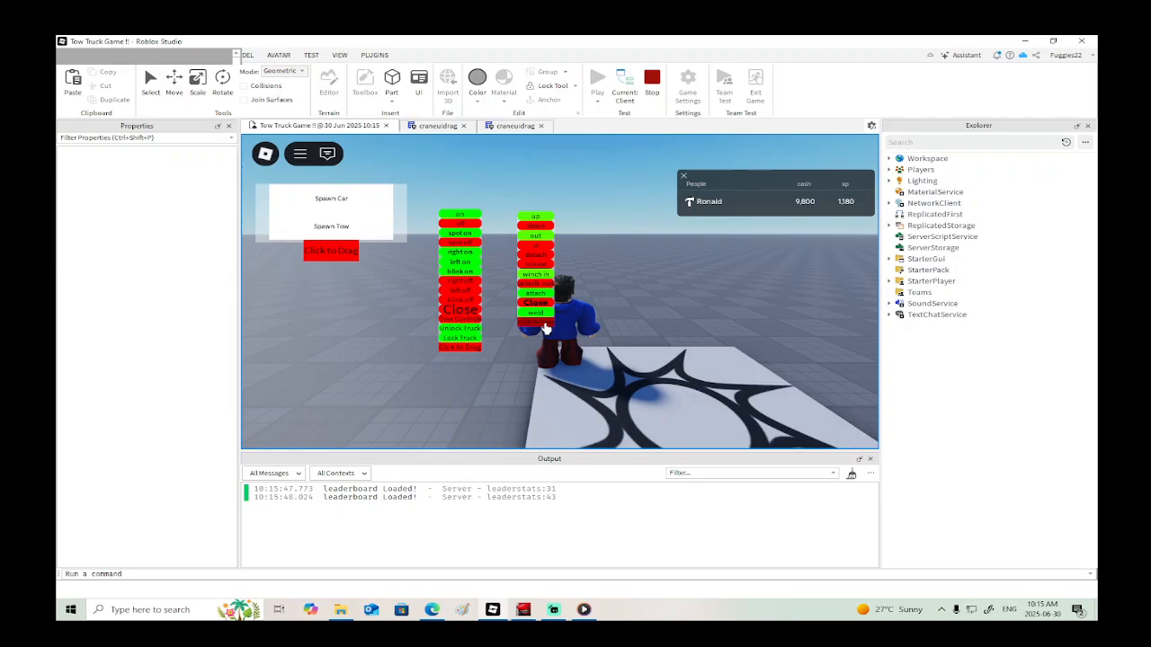
pyautogui.click(651, 82)
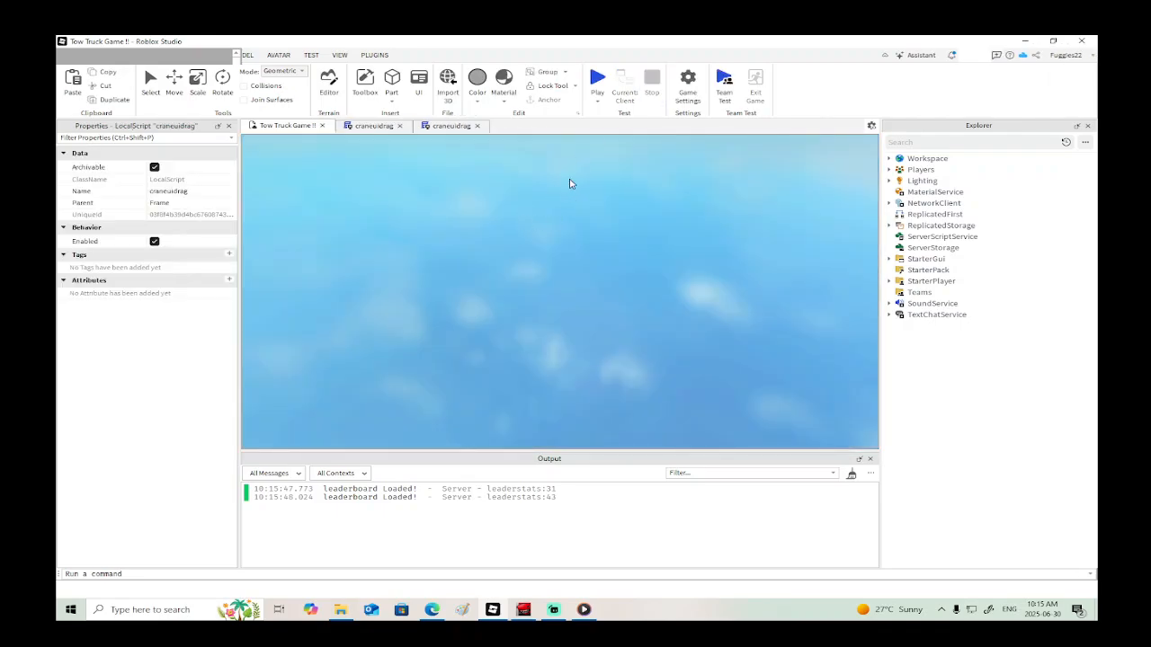
# Step: Set the trailergui Frame's craneuidrag vertical offset to mouse.Y-199 and close both open craneuidrag scripts
pyautogui.click(447, 126)
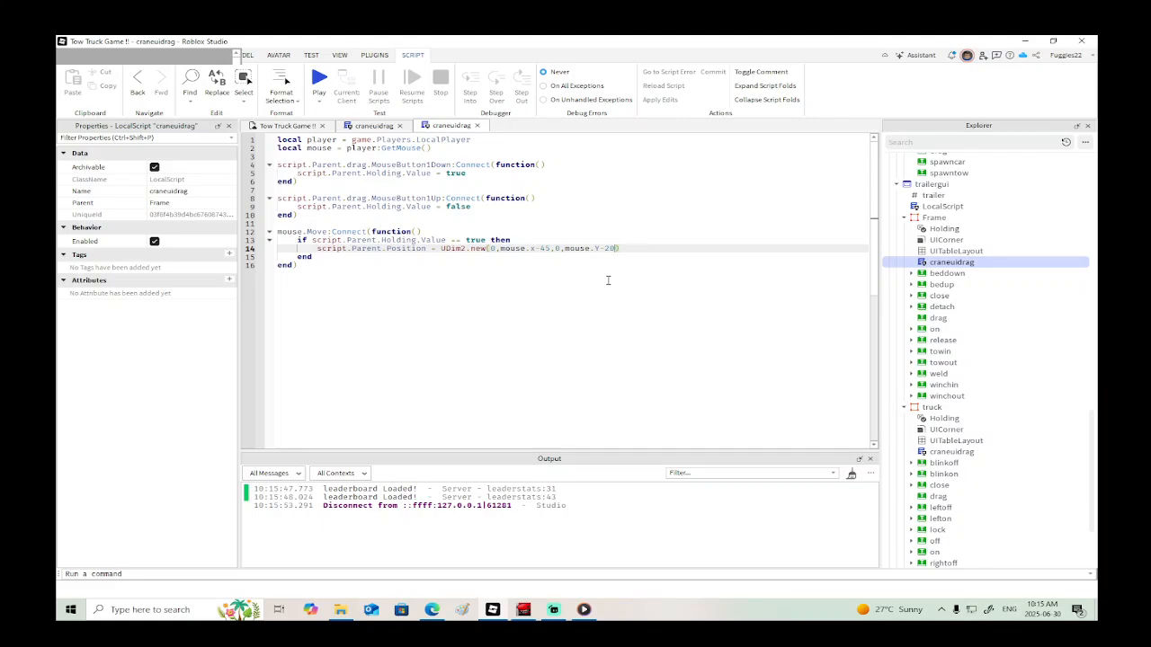
pyautogui.press('BackSpace')
pyautogui.write('199')
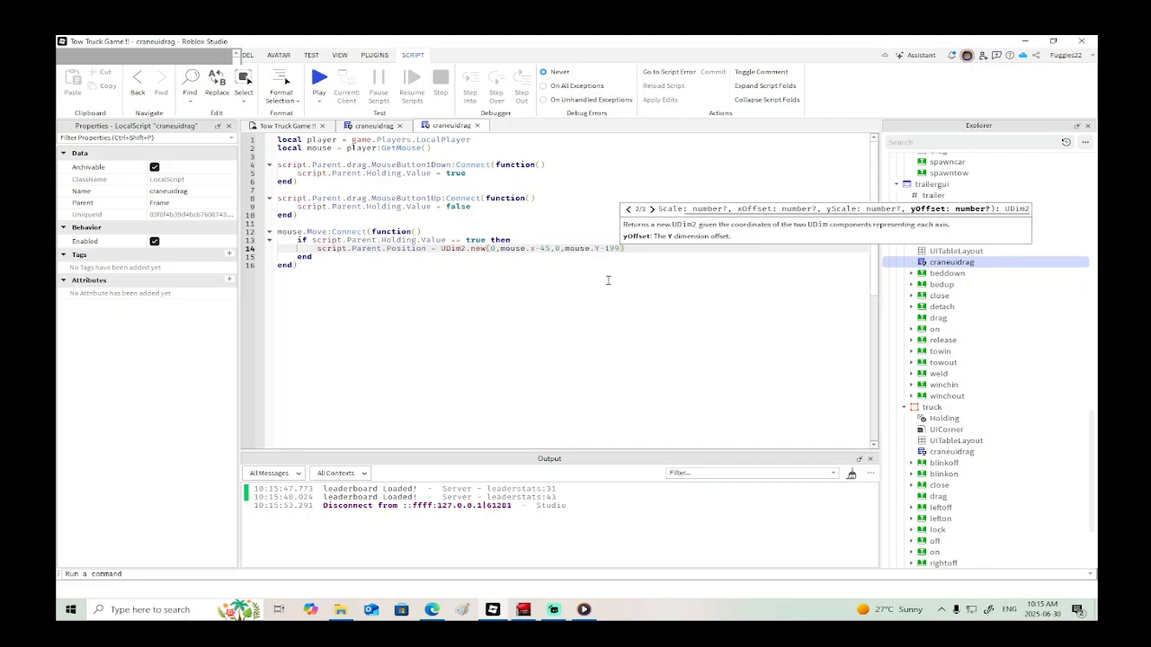
pyautogui.click(477, 125)
pyautogui.click(399, 125)
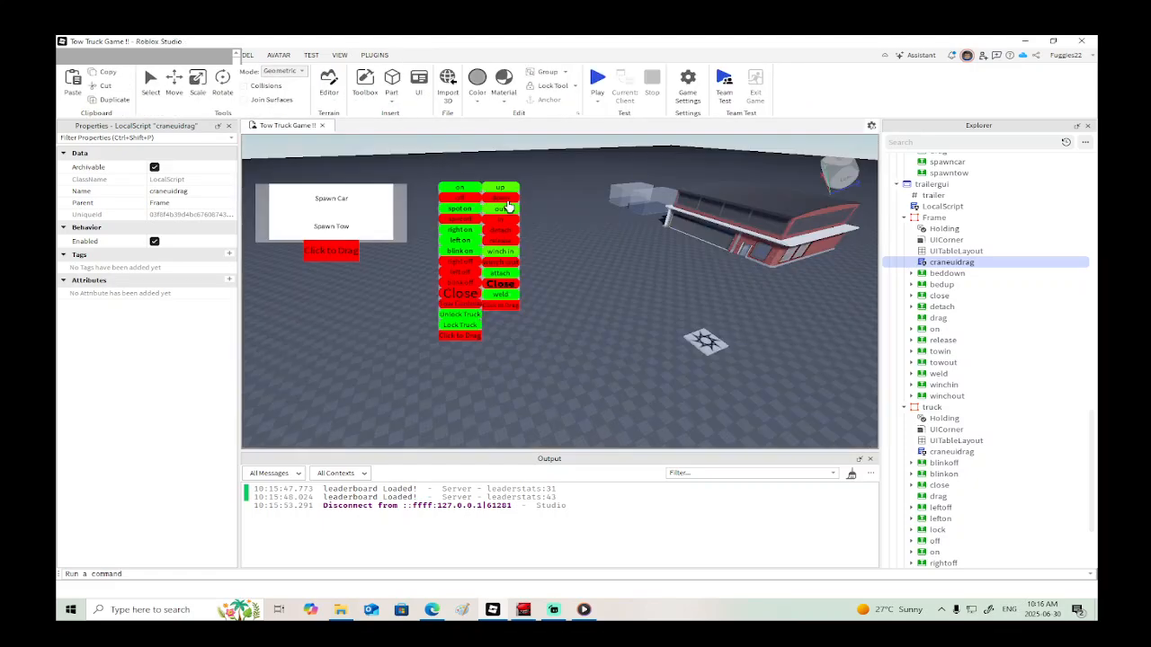
# Step: Collapse the GUI frames in StarterGui and move trailergui into the trailerconnect part of the Towtruck's Misc model
pyautogui.click(903, 218)
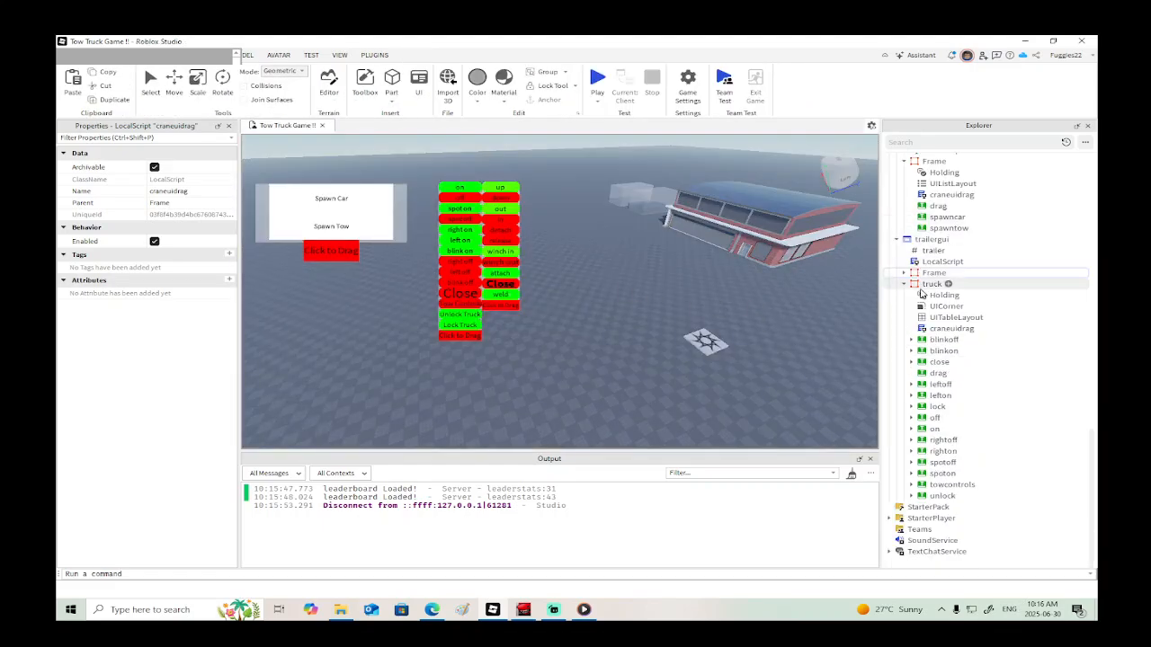
pyautogui.click(903, 284)
pyautogui.scroll(4, 905, 295)
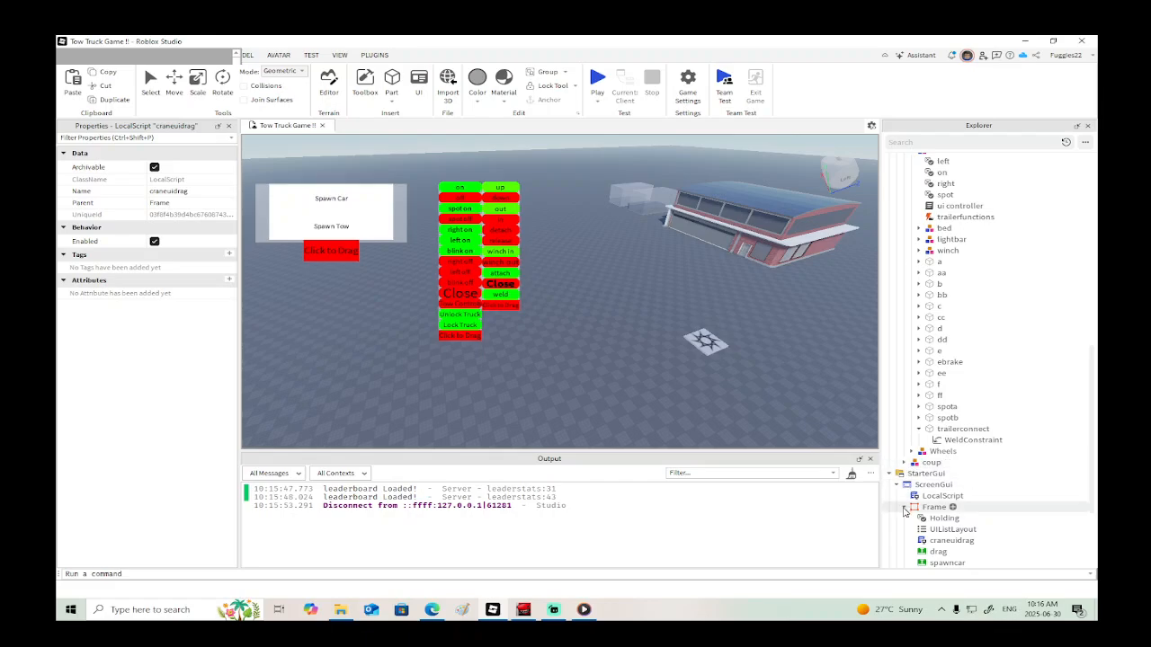
pyautogui.click(904, 508)
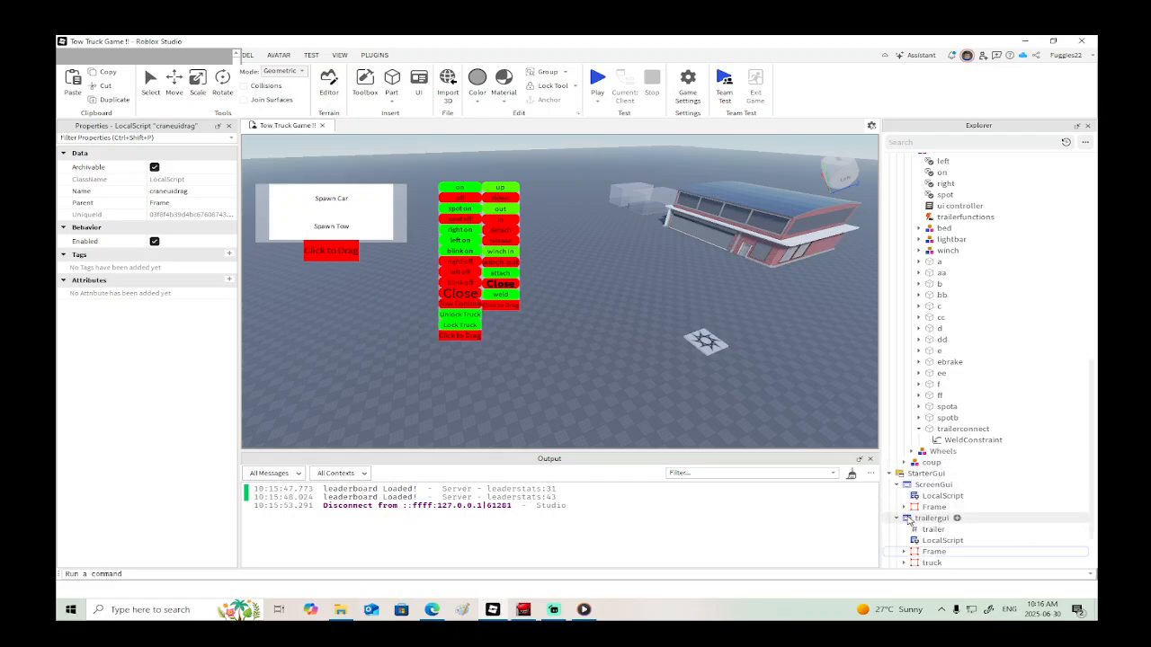
pyautogui.moveTo(908, 519); pyautogui.dragTo(953, 496)
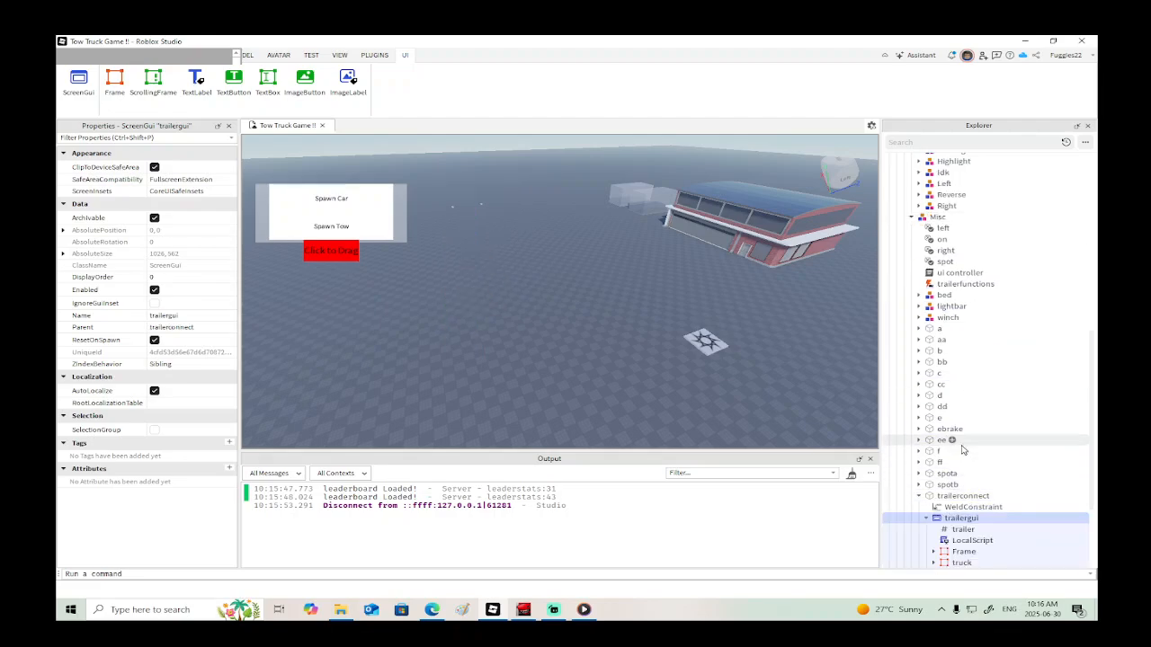
# Step: Collapse the Misc and Body models and the Towtruck itself in ServerStorage's Vehicles folder
pyautogui.scroll(2, 944, 446)
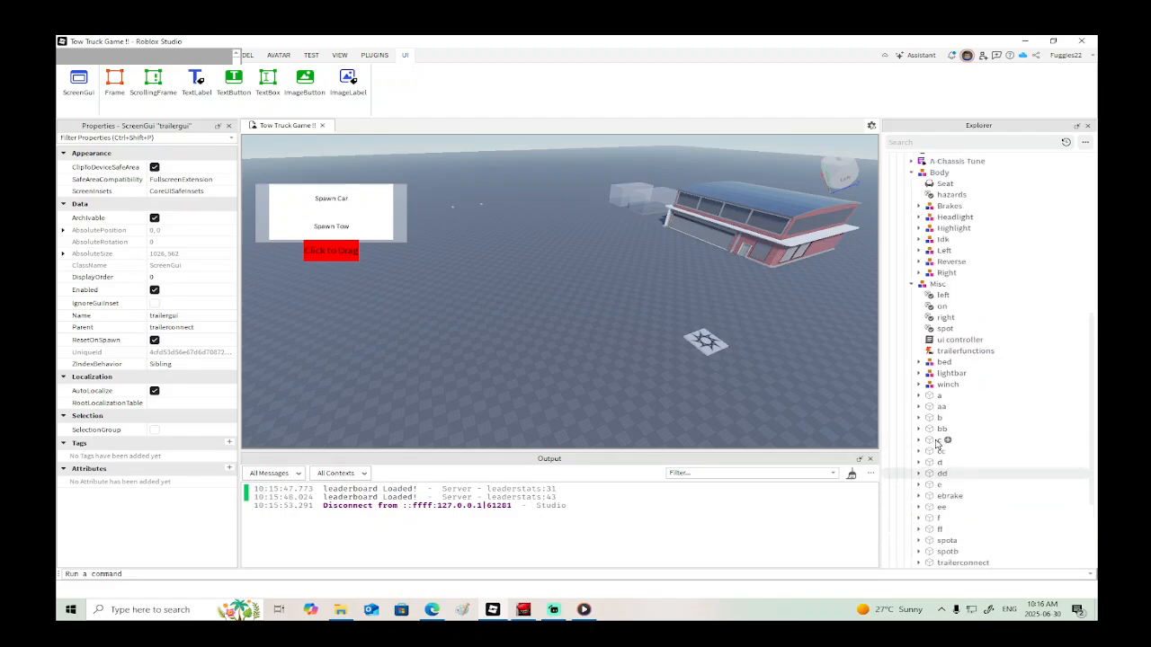
pyautogui.scroll(3, 936, 444)
pyautogui.click(913, 384)
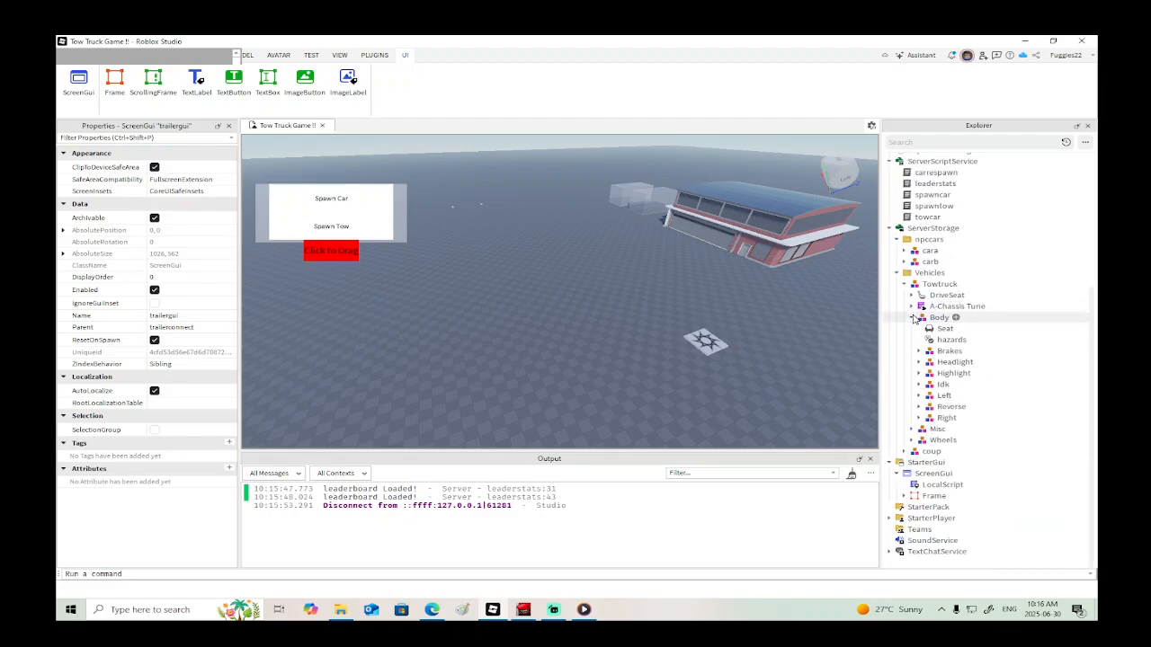
pyautogui.click(912, 318)
pyautogui.click(904, 385)
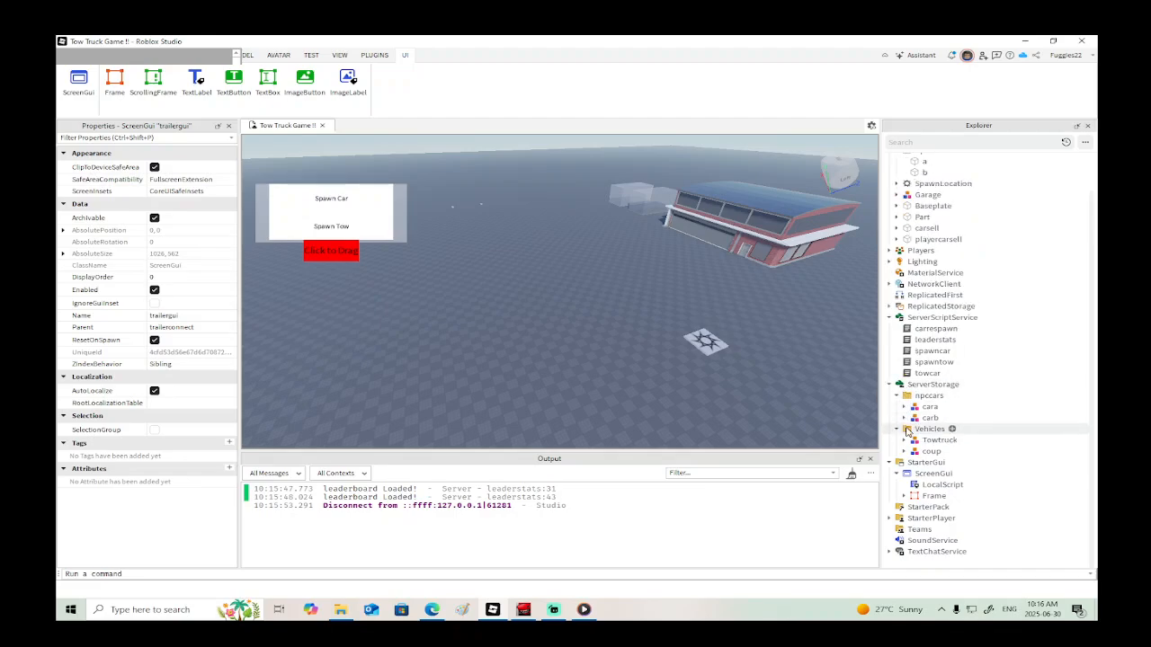
# Step: Look through the Body model of coup in the Vehicles folder for the car's control GUI
pyautogui.click(904, 451)
pyautogui.scroll(-4, 946, 429)
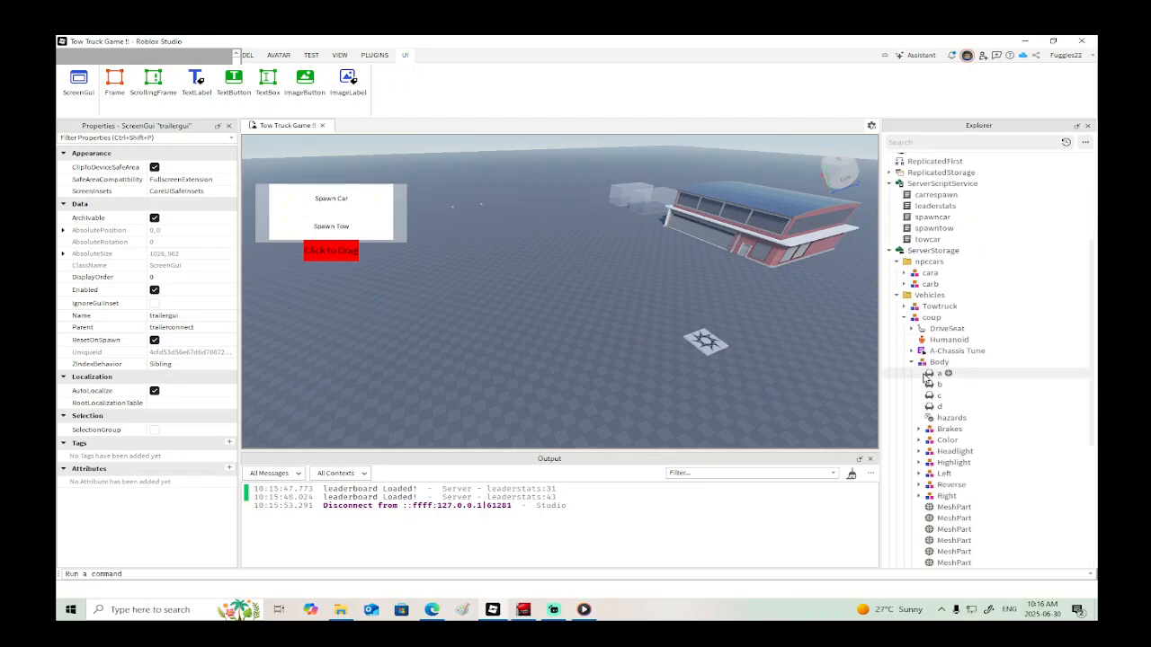
pyautogui.scroll(-4, 926, 378)
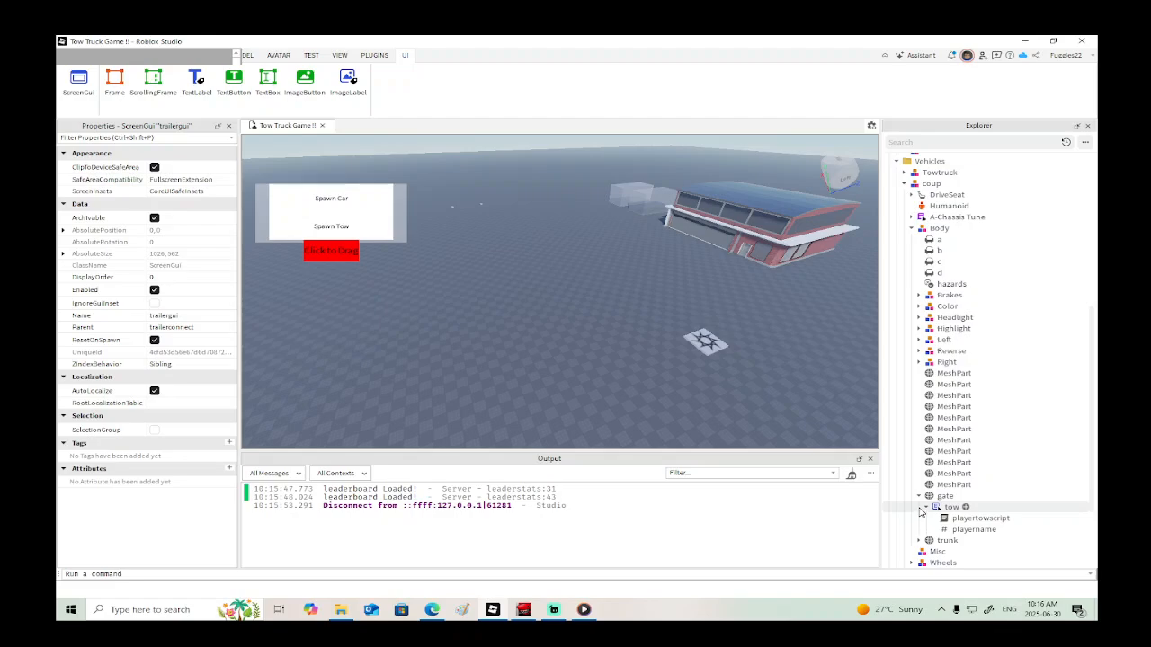
pyautogui.click(919, 540)
pyautogui.scroll(-3, 917, 504)
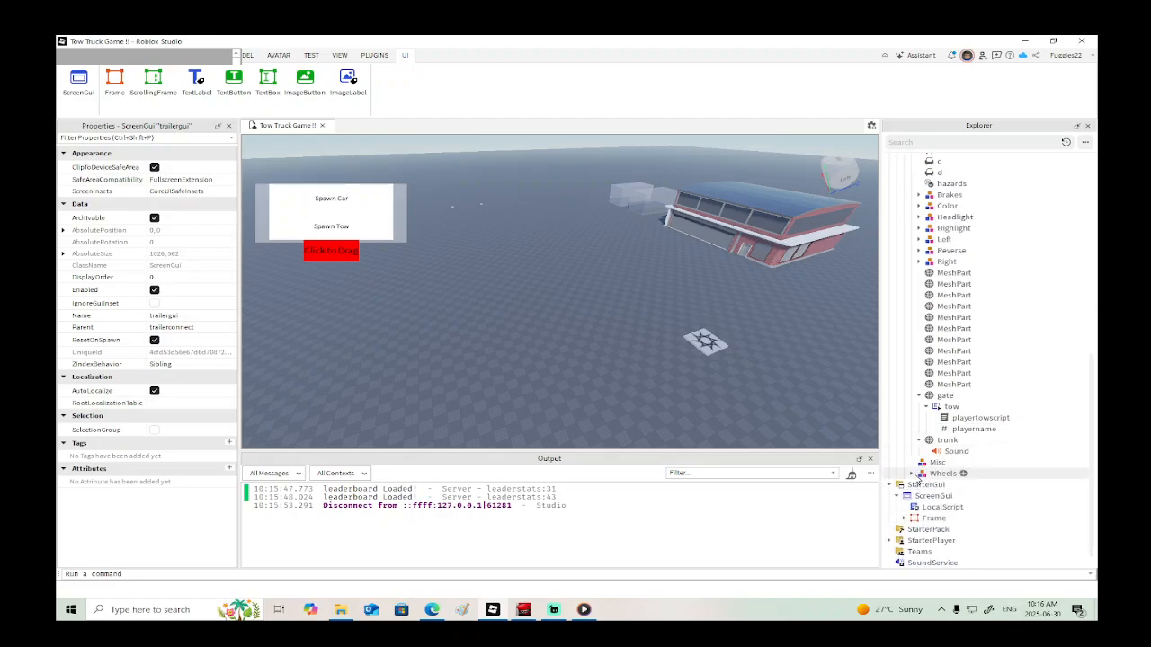
pyautogui.scroll(5, 917, 468)
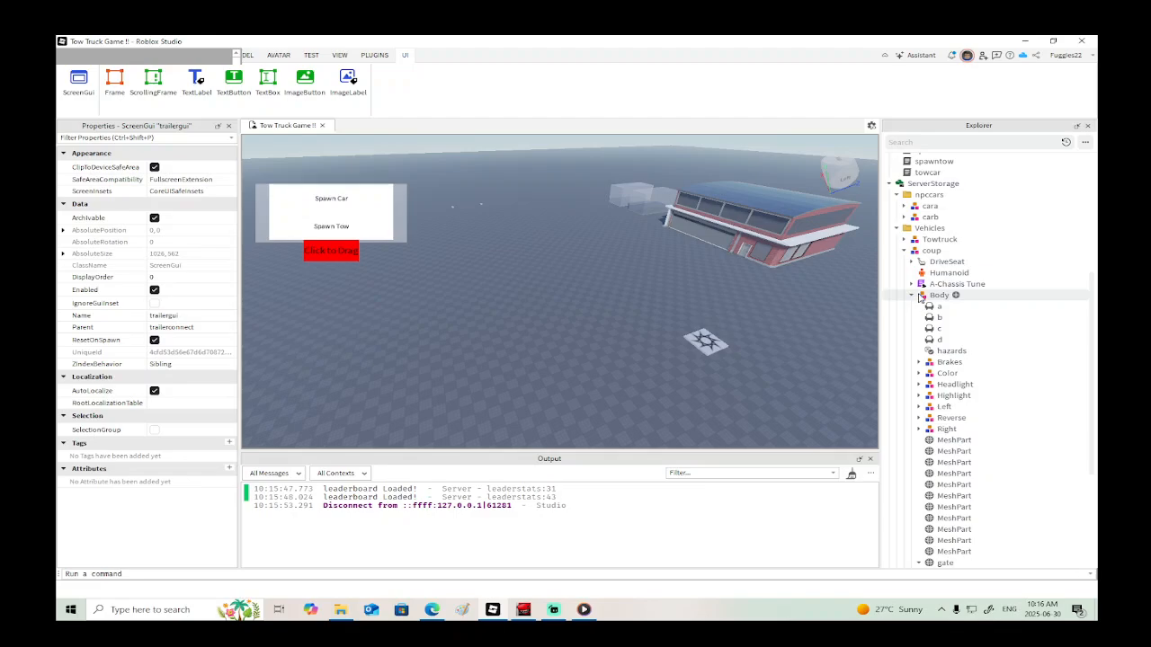
pyautogui.click(914, 295)
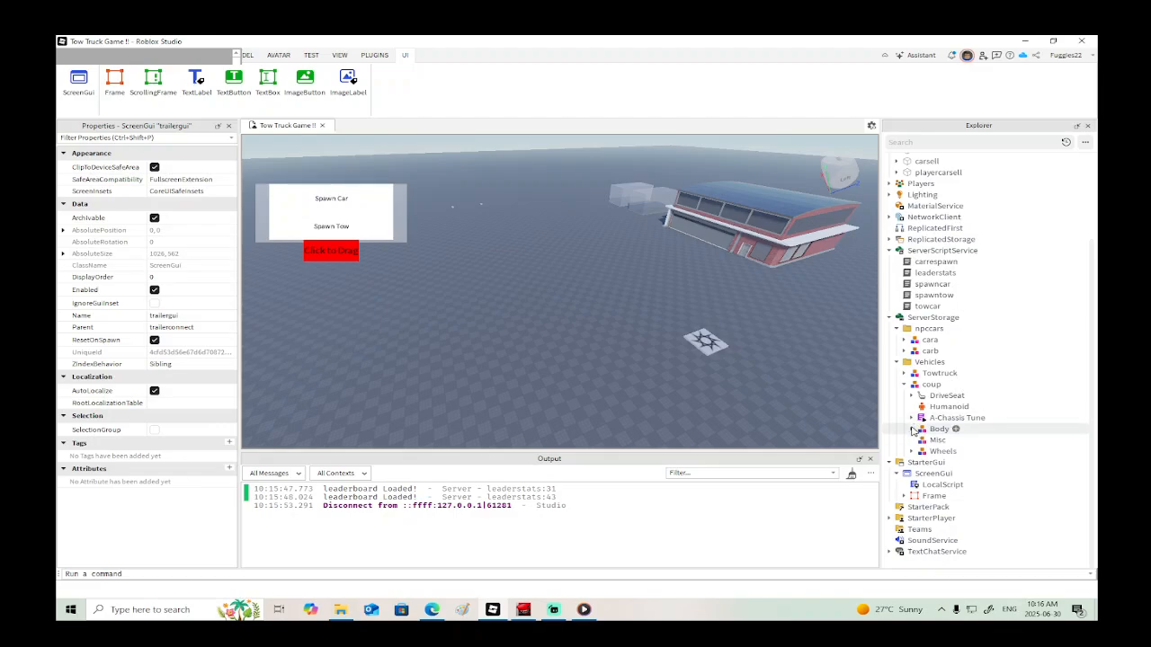
# Step: Move trailergui from the PAINTa part in the Color group of coup's Body into StarterGui
pyautogui.click(911, 429)
pyautogui.scroll(-4, 912, 431)
pyautogui.scroll(-3, 913, 432)
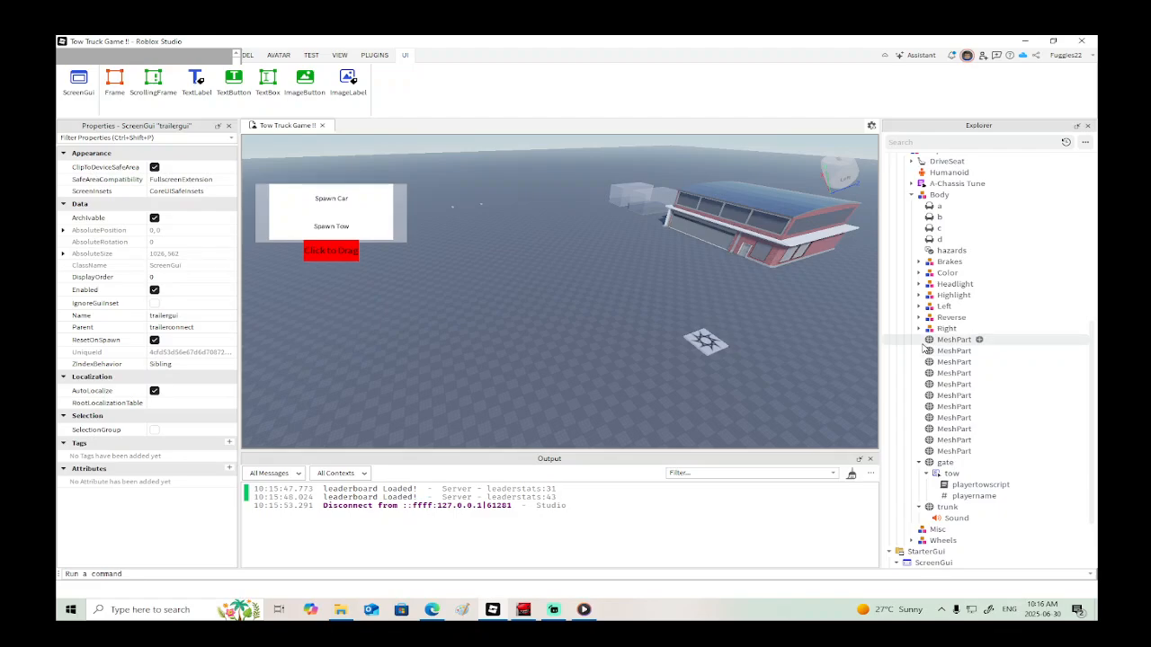
pyautogui.click(918, 272)
pyautogui.click(926, 295)
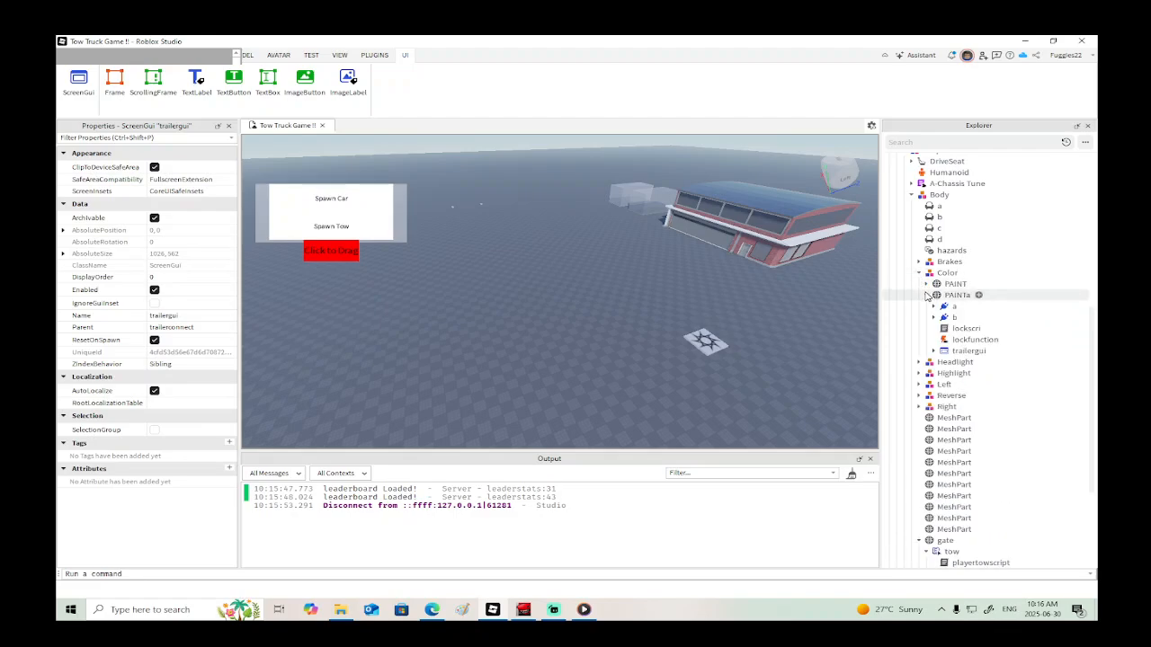
pyautogui.click(934, 351)
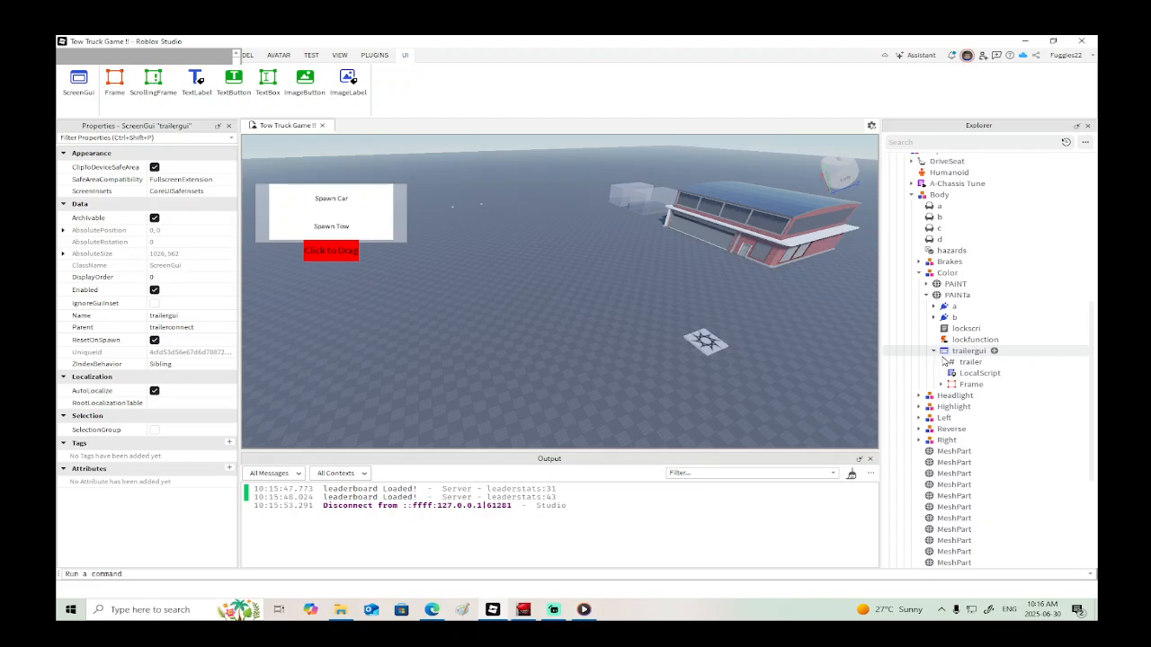
pyautogui.moveTo(949, 357); pyautogui.dragTo(924, 467)
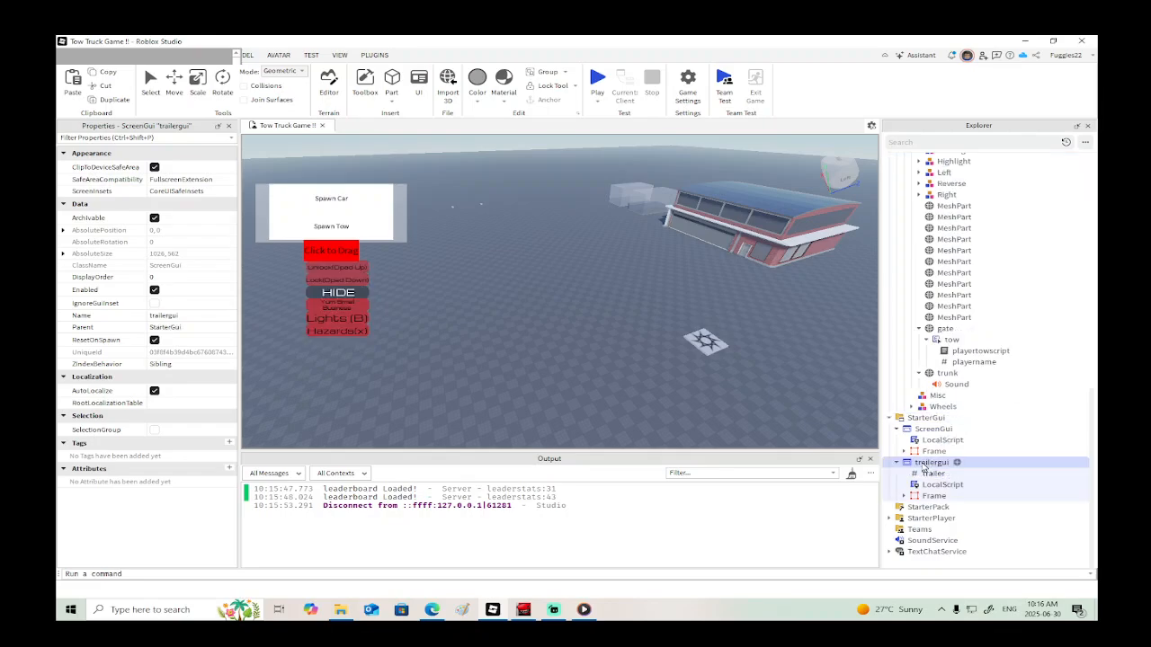
# Step: Paste Holding, craneuidrag and drag into the coup trailergui's Frame and resize the Frame to about 56 x 182 pixels
pyautogui.rightClick(931, 496)
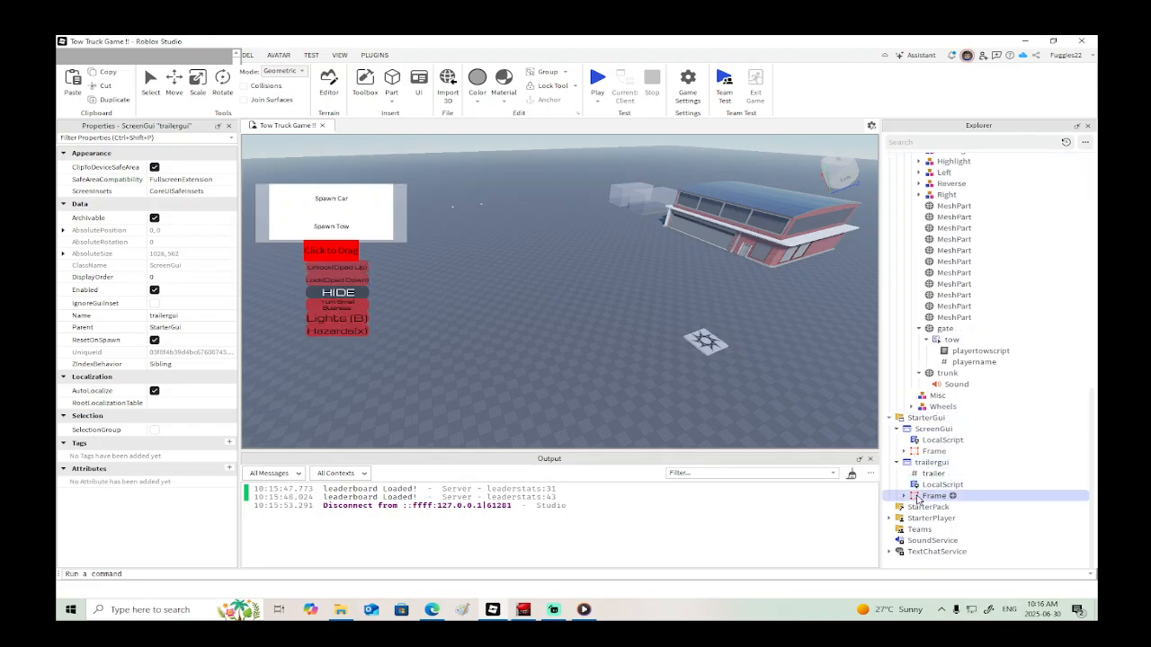
pyautogui.click(959, 322)
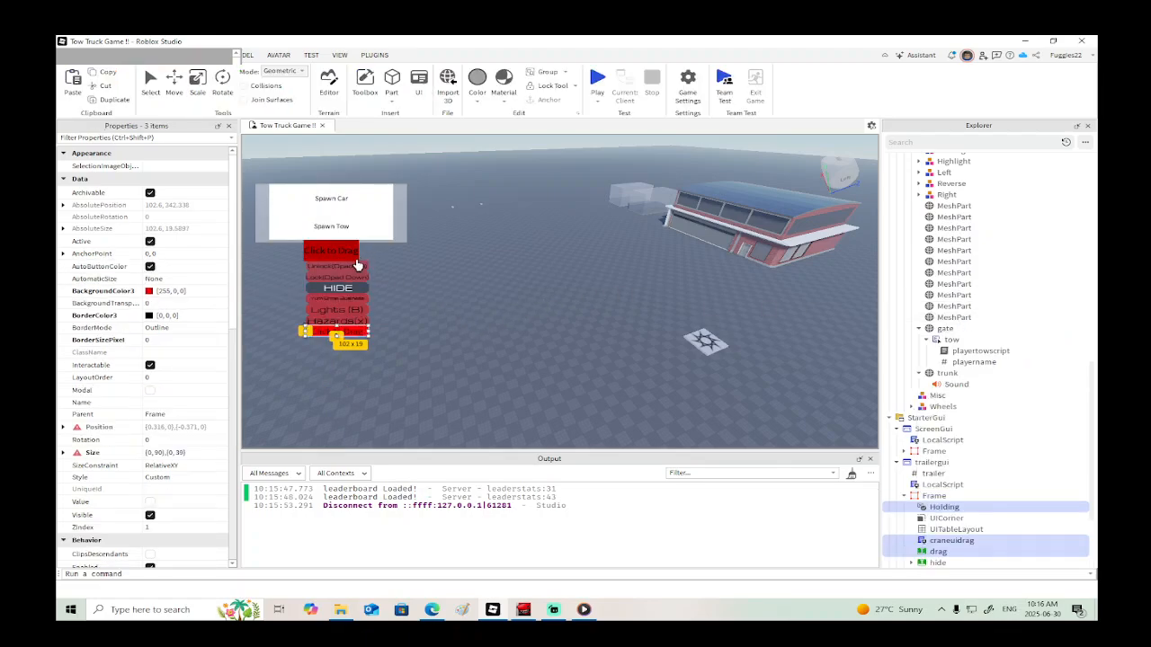
pyautogui.click(933, 496)
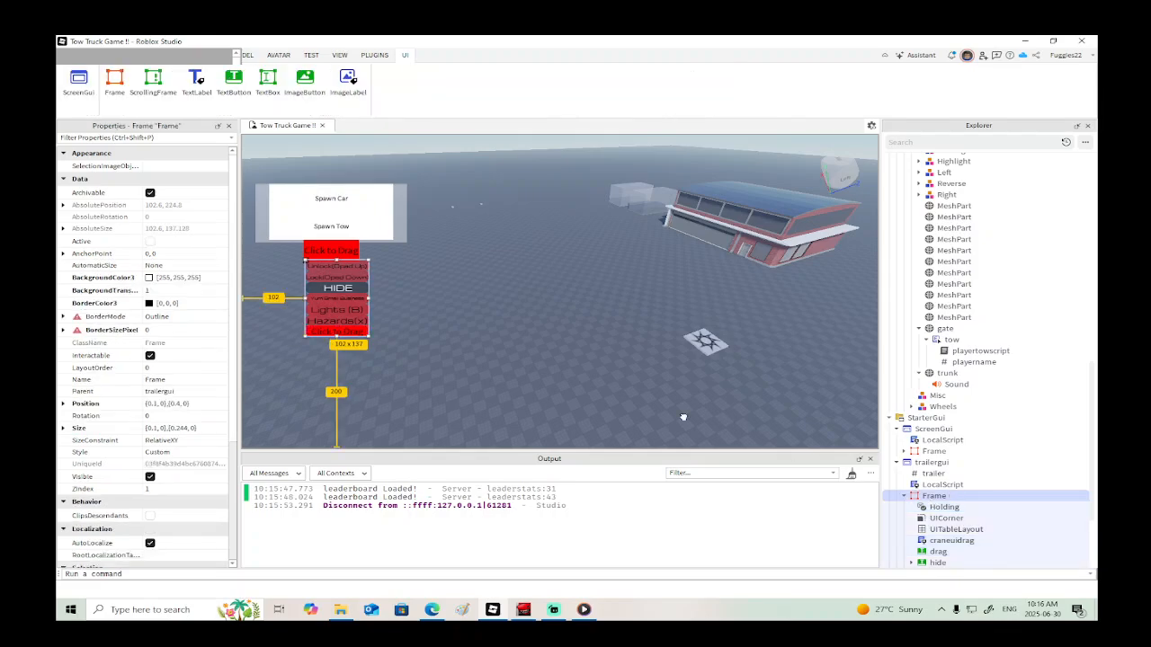
pyautogui.moveTo(367, 303); pyautogui.dragTo(461, 299)
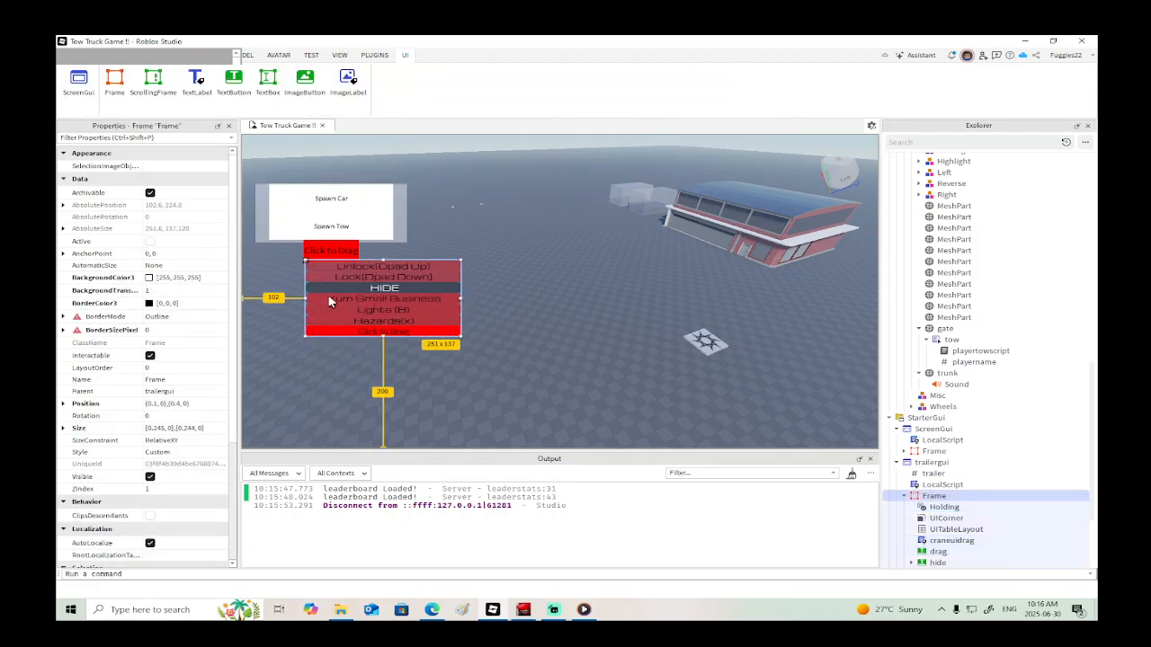
pyautogui.moveTo(306, 299); pyautogui.dragTo(426, 298)
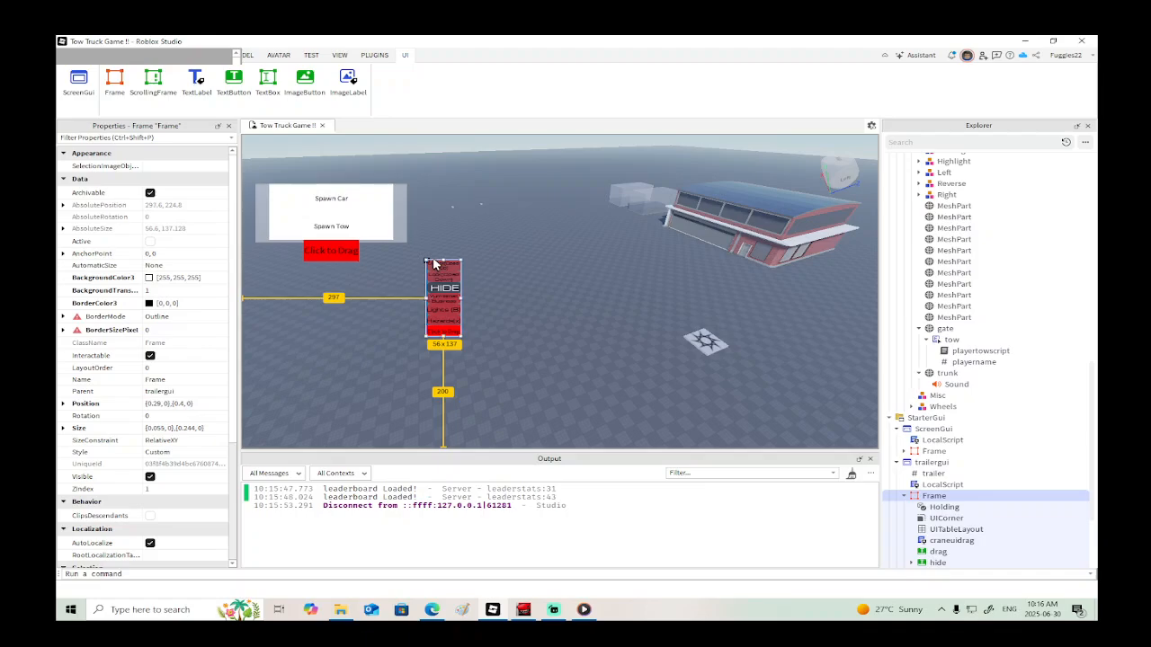
pyautogui.moveTo(443, 260)
pyautogui.mouseDown()
pyautogui.moveTo(444, 231)
pyautogui.moveTo(443, 241)
pyautogui.mouseUp()
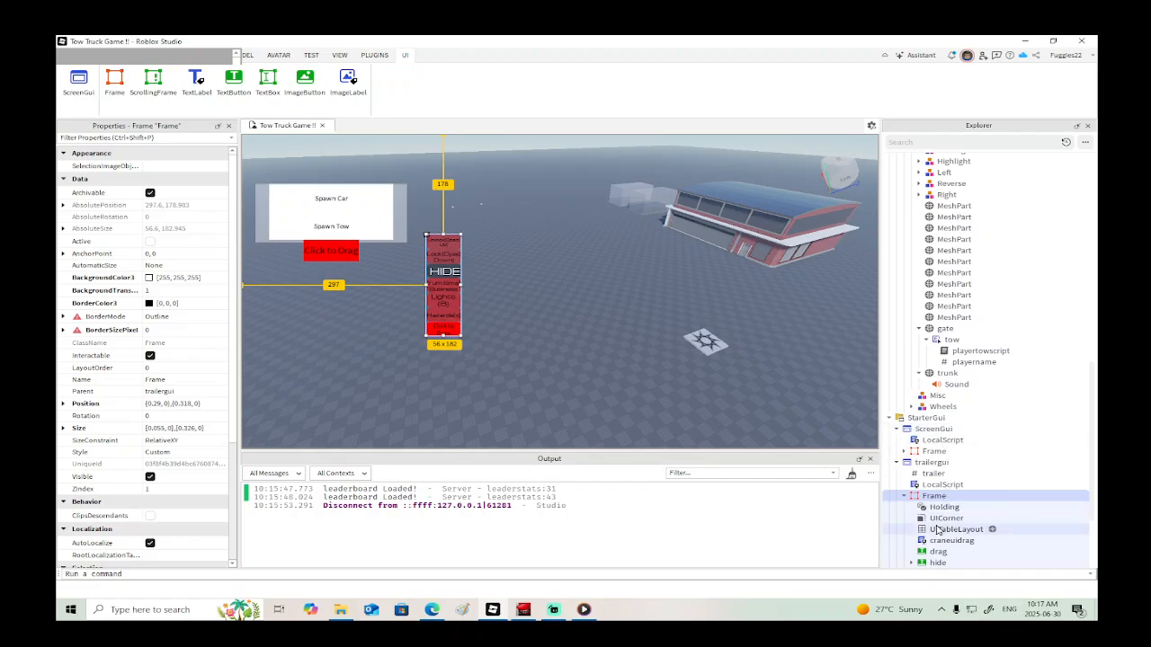
pyautogui.scroll(-3, 938, 531)
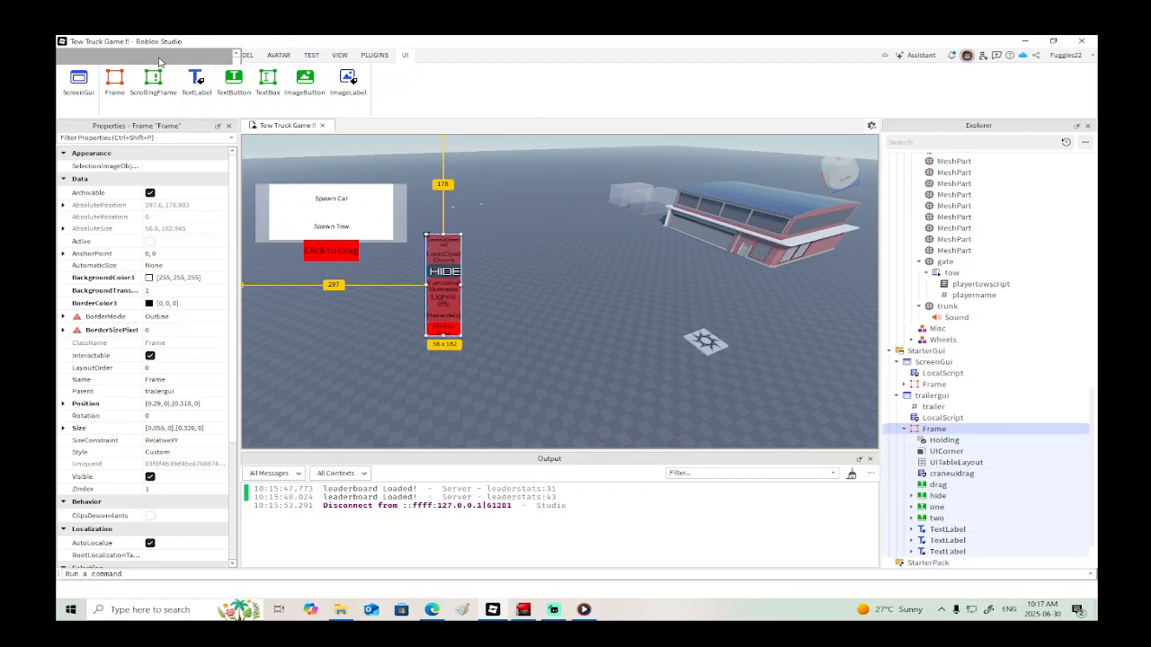
# Step: Playtest moving the car control list, then stop the playtest
pyautogui.click(274, 58)
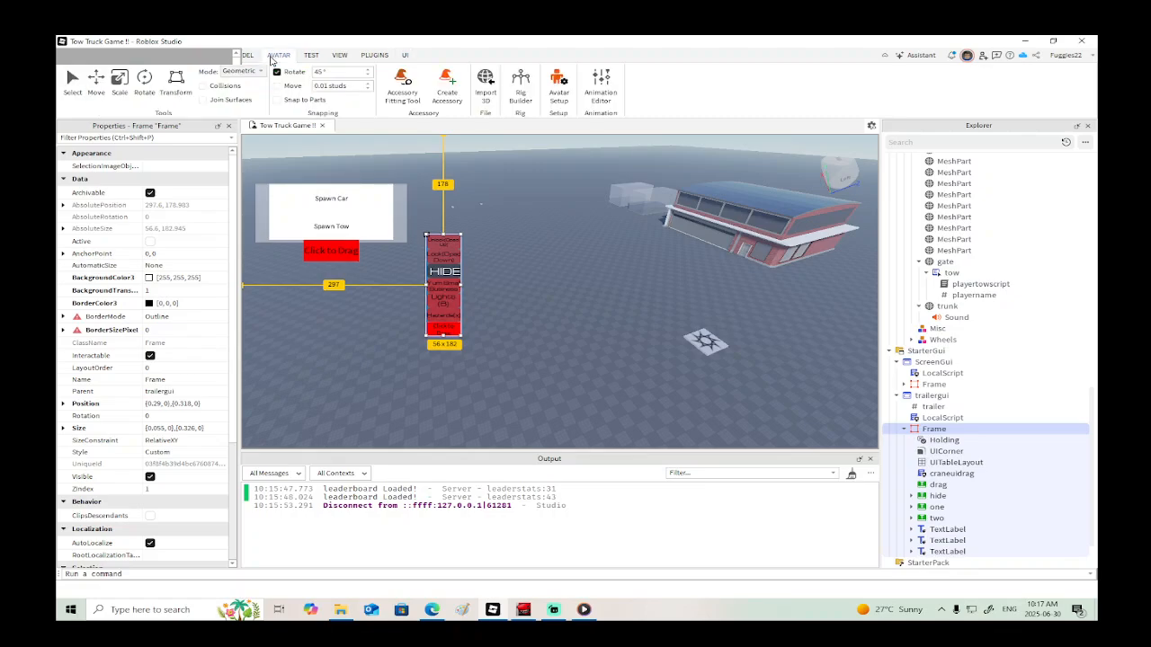
pyautogui.click(205, 57)
pyautogui.click(597, 79)
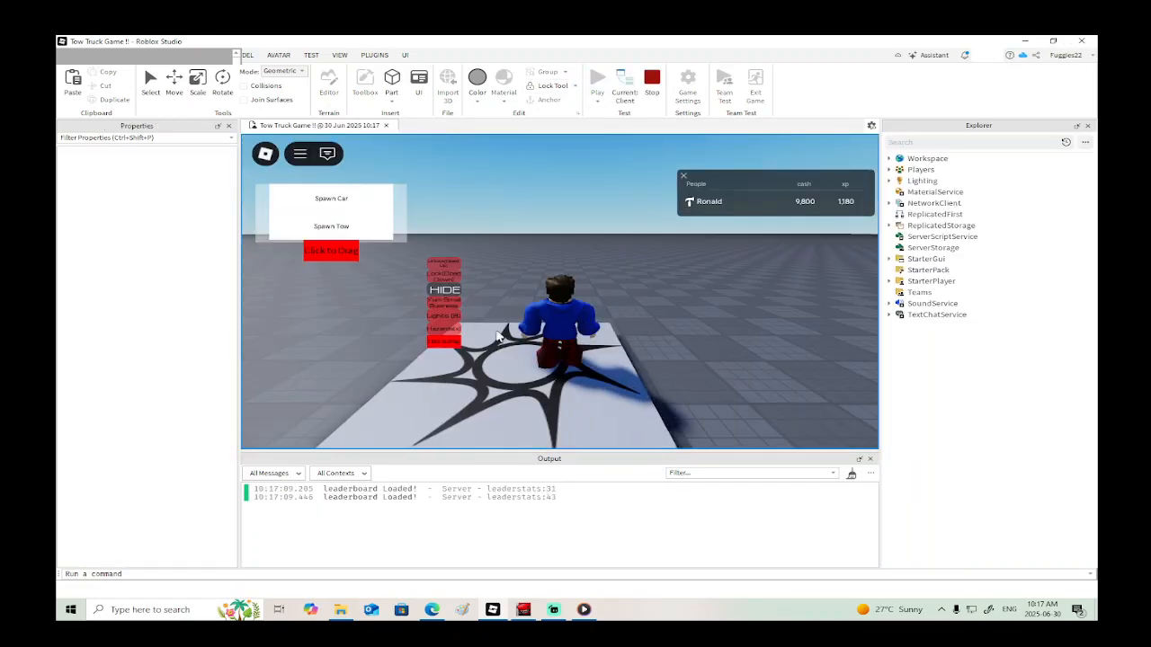
pyautogui.click(652, 79)
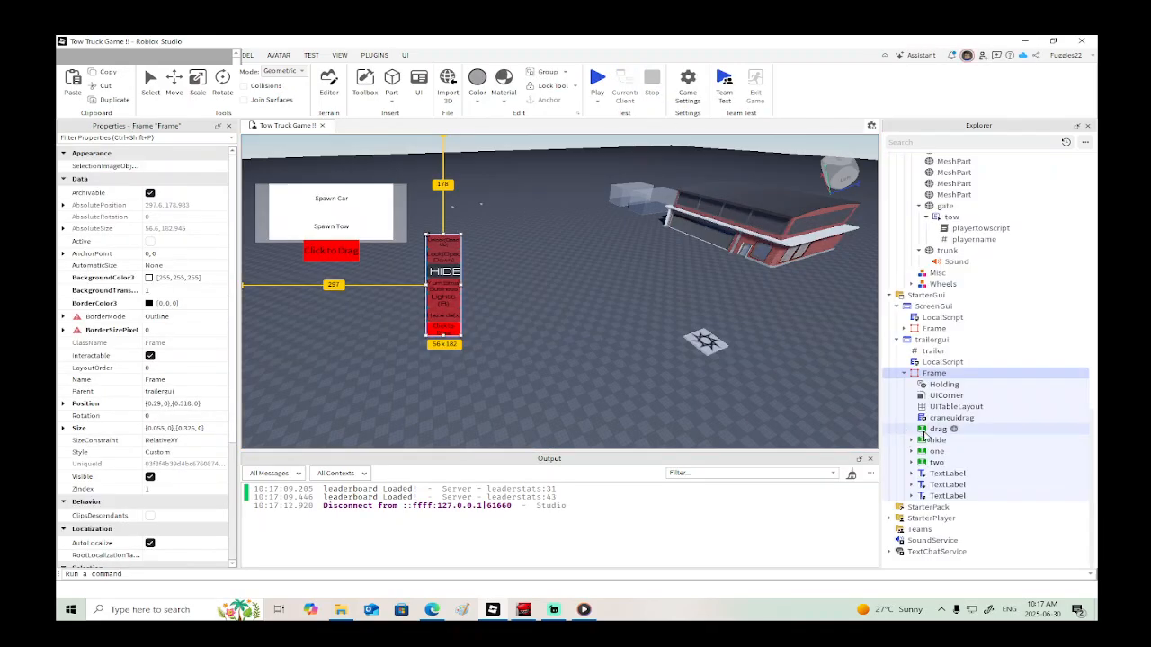
# Step: Set the vertical offset in the coup trailergui Frame's craneuidrag script to mouse.Y-200, then playtest moving the car control list
pyautogui.doubleClick(951, 419)
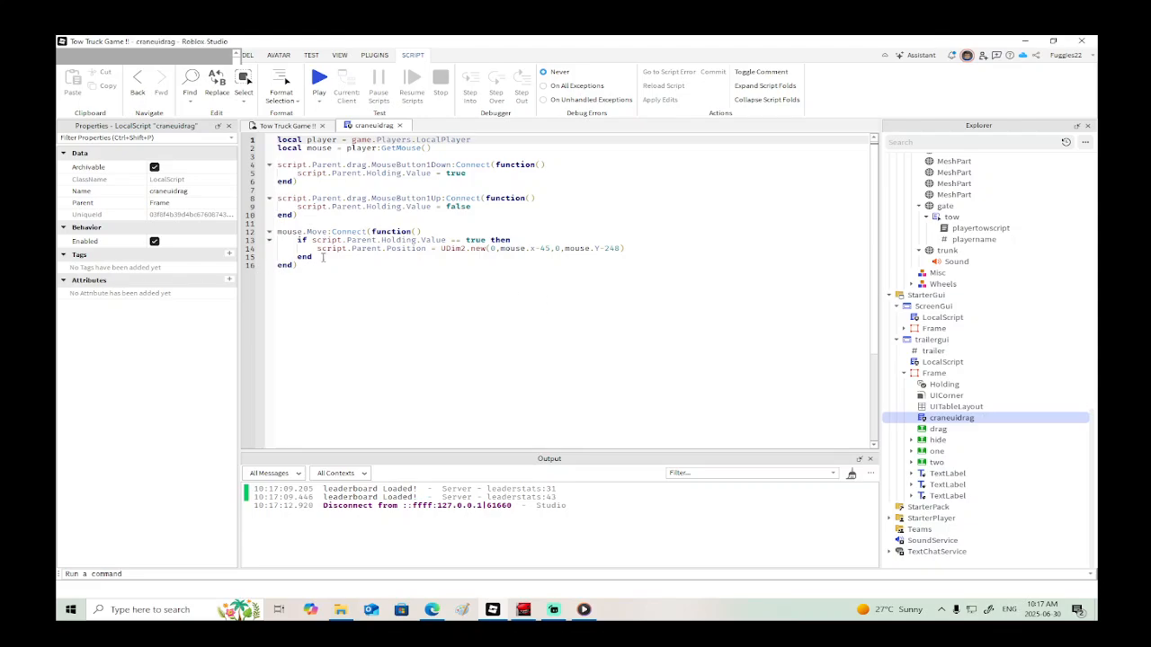
pyautogui.click(622, 250)
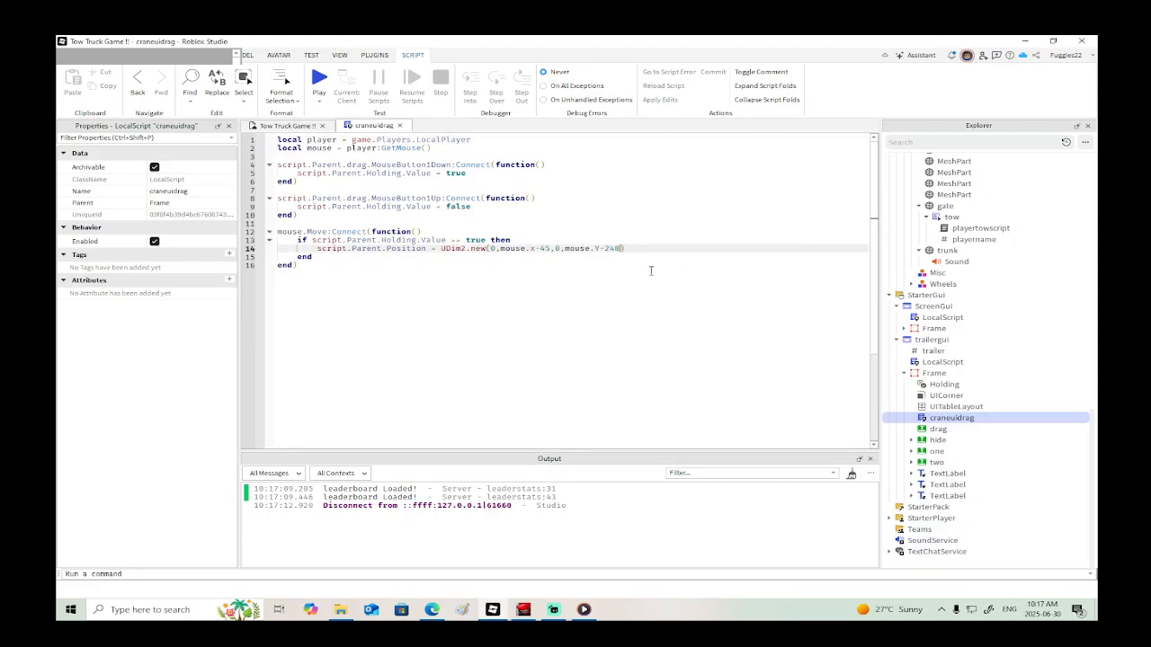
pyautogui.press('BackSpace')
pyautogui.press('BackSpace')
pyautogui.write('00')
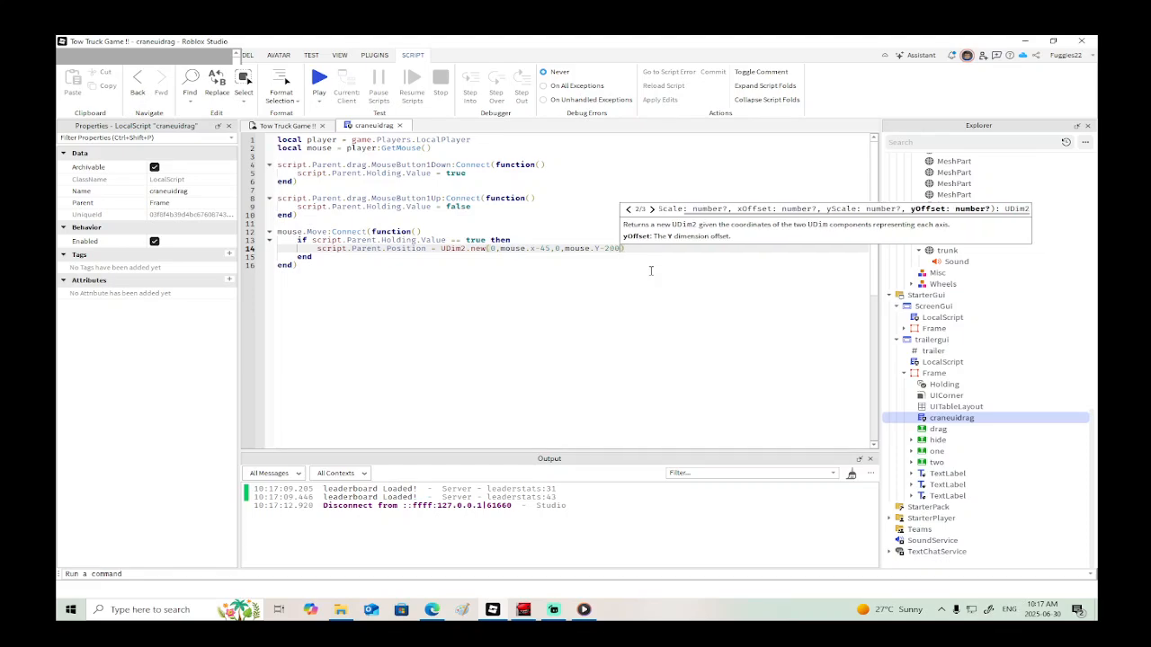
pyautogui.click(319, 81)
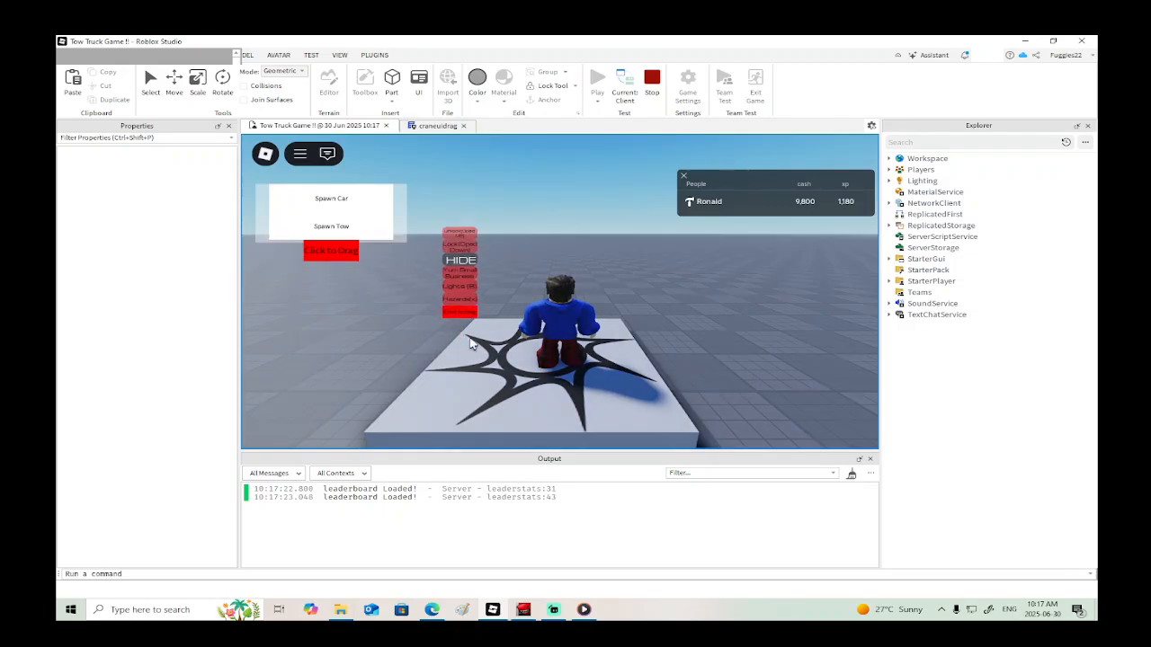
pyautogui.click(652, 83)
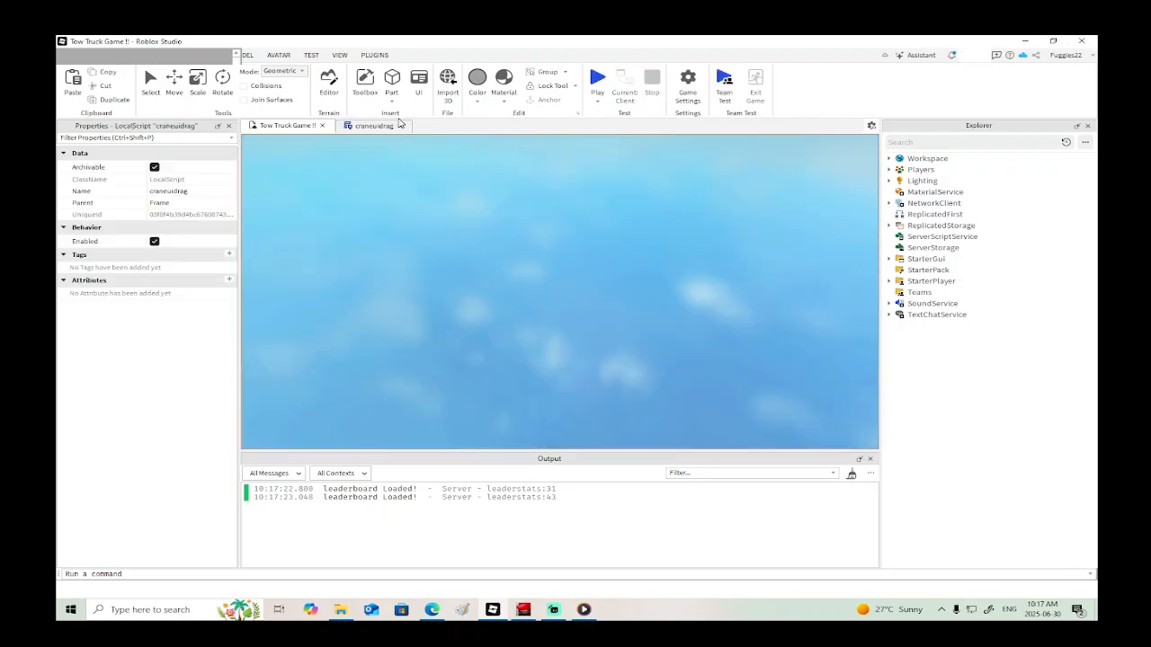
# Step: Set the craneuidrag vertical offset to mouse.Y-150, then playtest moving the car control list
pyautogui.click(373, 127)
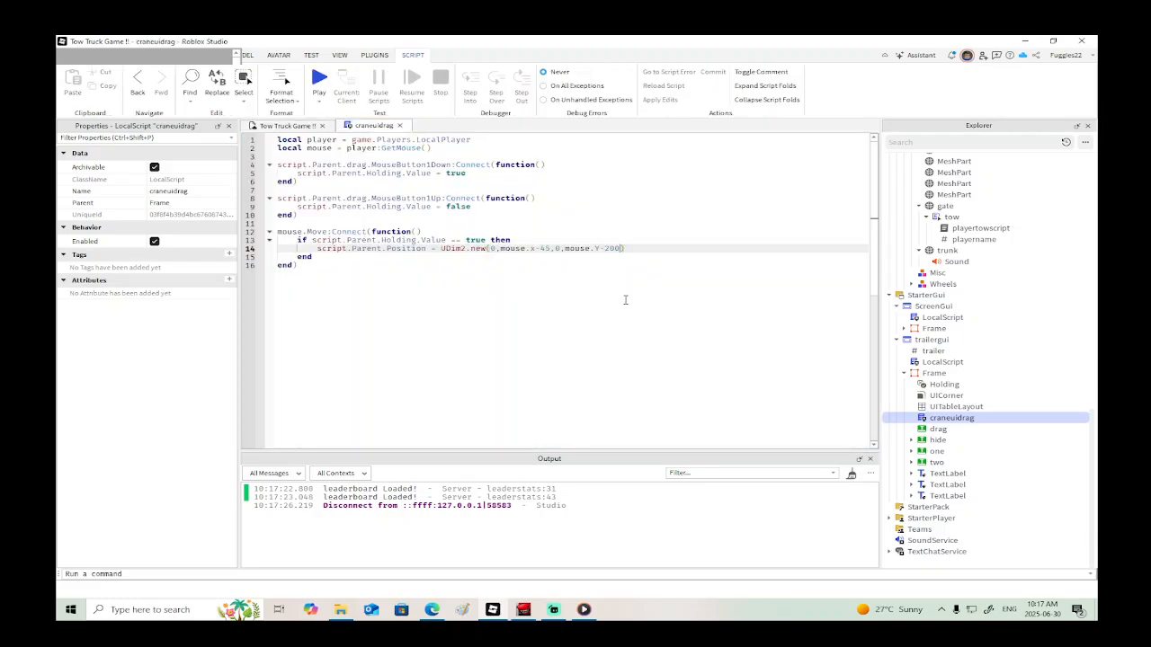
pyautogui.write('150')
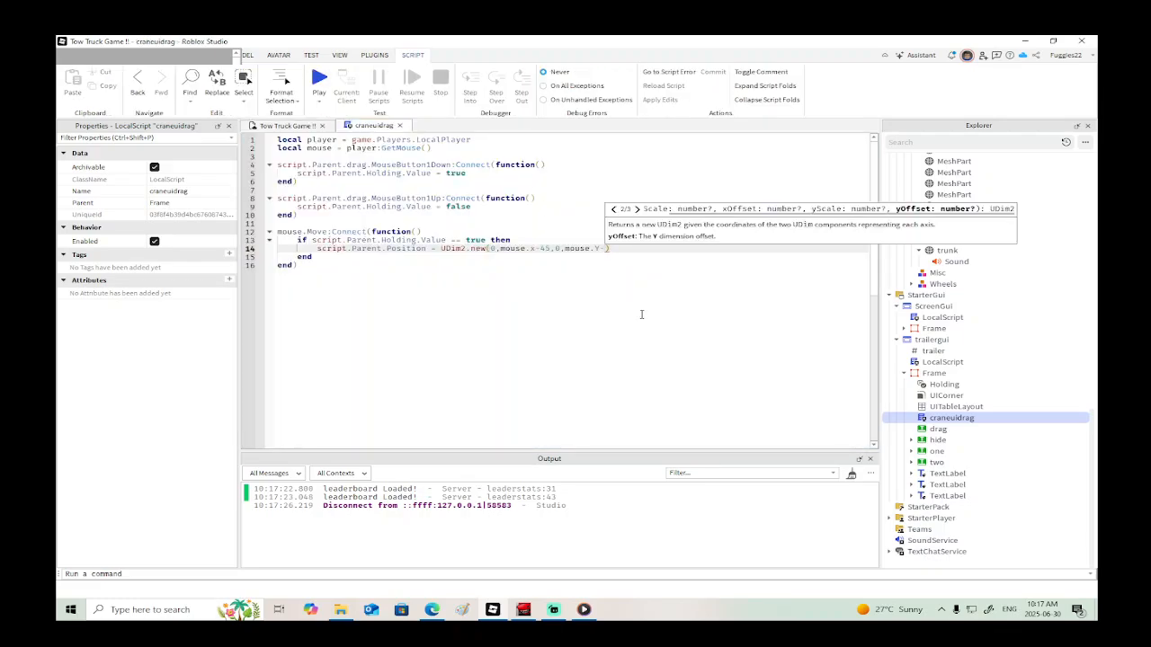
pyautogui.click(320, 83)
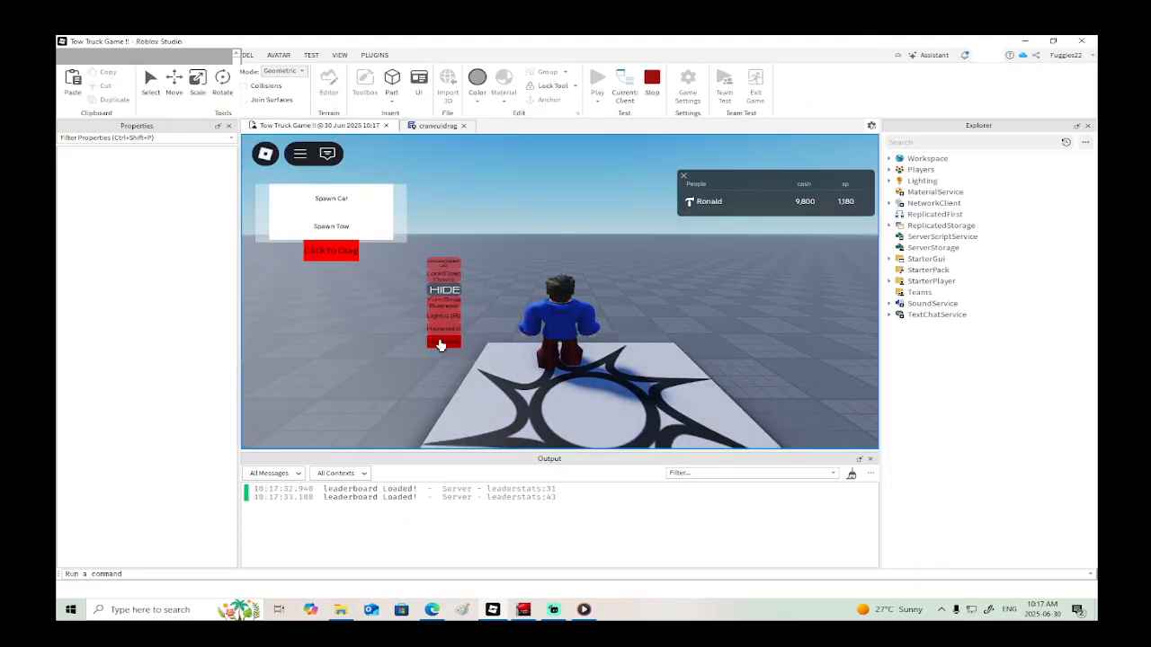
pyautogui.moveTo(469, 329)
pyautogui.mouseDown()
pyautogui.moveTo(474, 306)
pyautogui.moveTo(462, 309)
pyautogui.moveTo(513, 278)
pyautogui.moveTo(459, 320)
pyautogui.mouseUp()
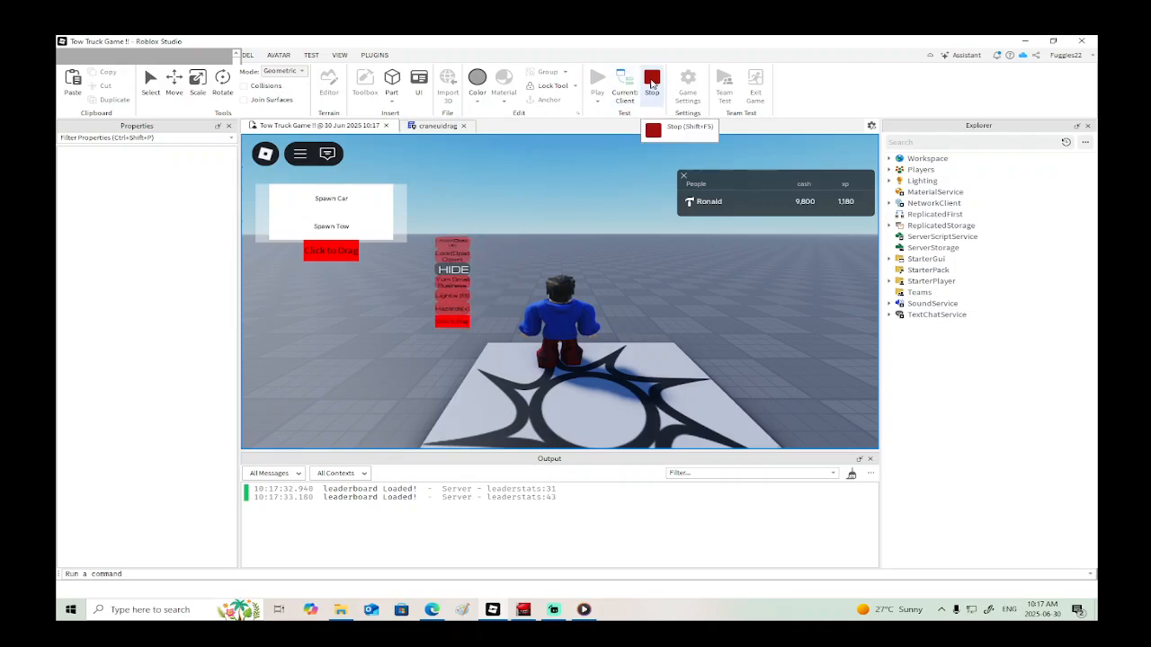
pyautogui.click(652, 81)
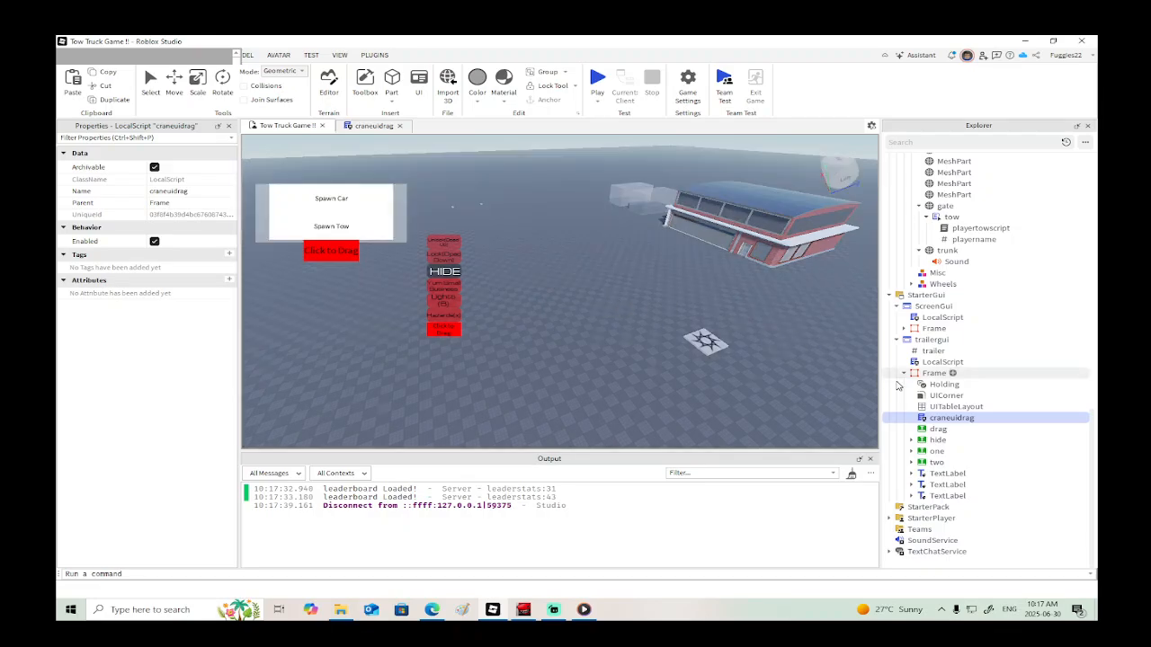
# Step: Collapse PAINTa and disable the tow proximity prompt on the gate part of coup's Body
pyautogui.scroll(3, 939, 319)
pyautogui.scroll(3, 940, 319)
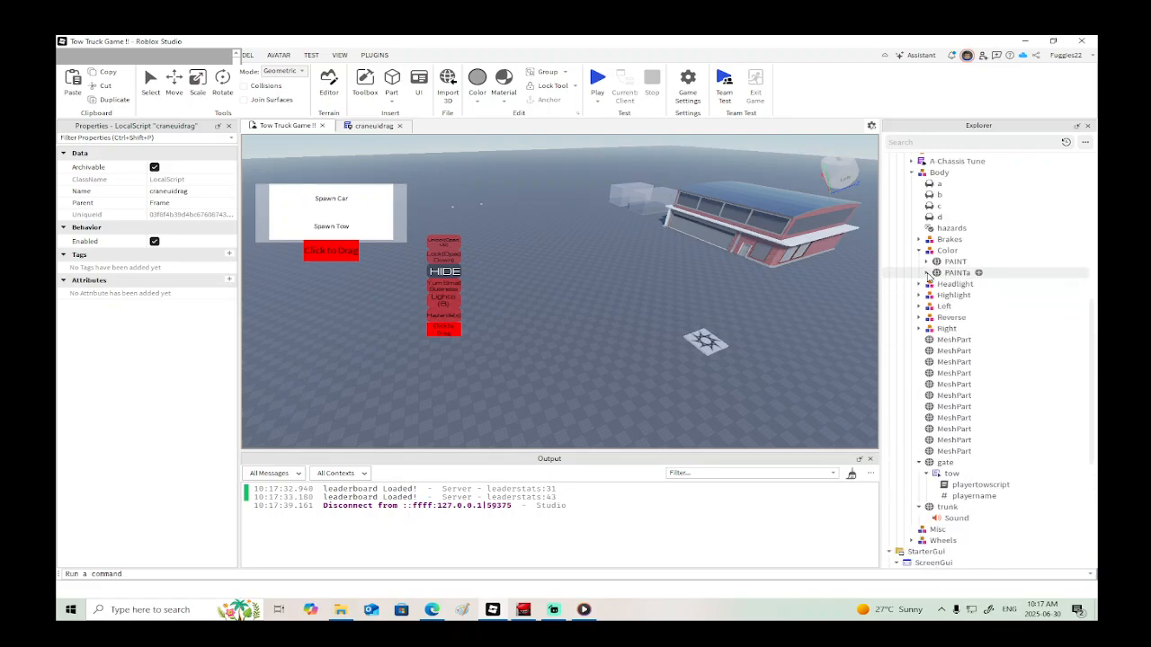
pyautogui.click(948, 473)
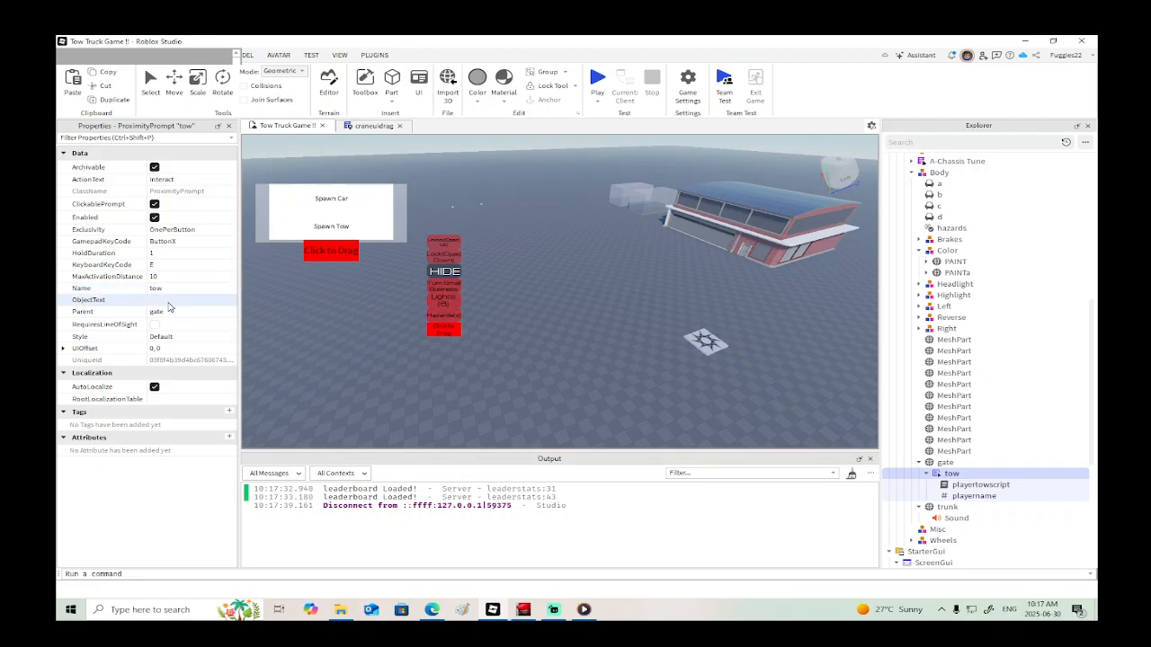
pyautogui.click(154, 217)
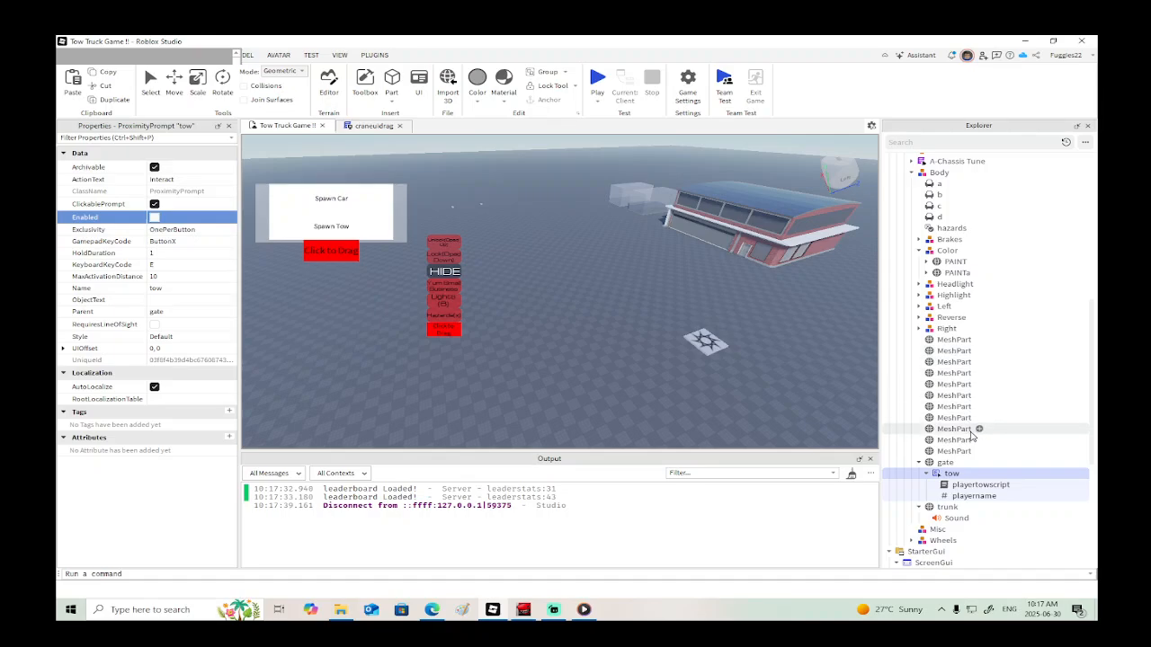
# Step: Examine the buttons and labels in the trailergui Frame, including the contents of hide and one
pyautogui.scroll(-2, 971, 423)
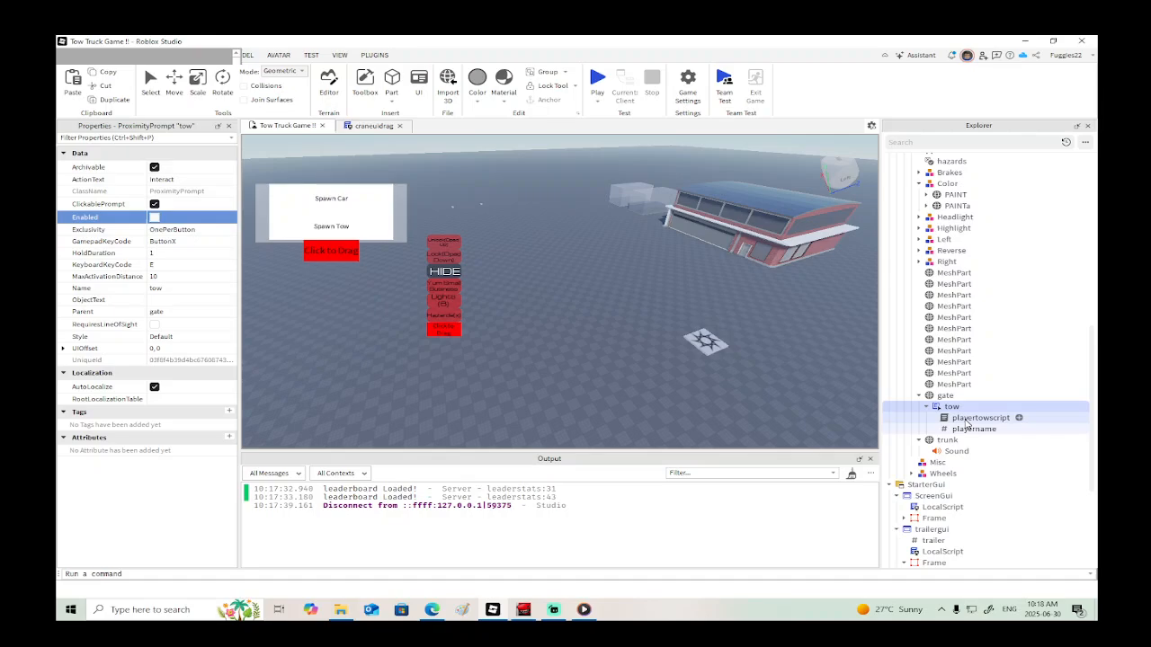
pyautogui.scroll(-5, 964, 425)
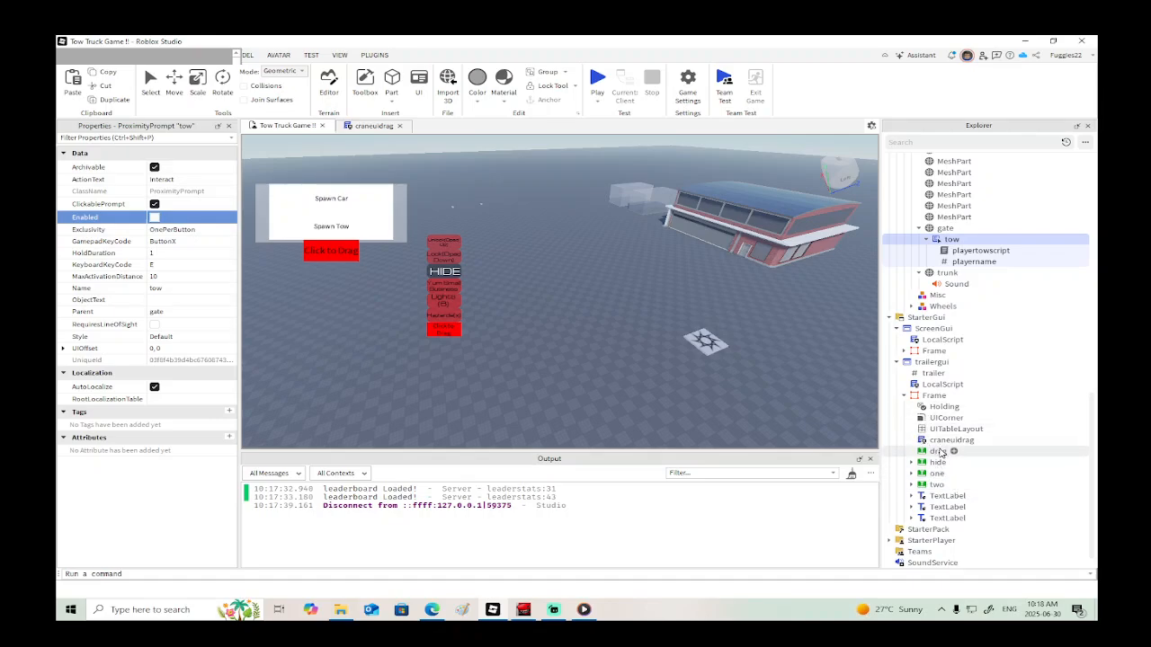
pyautogui.click(937, 474)
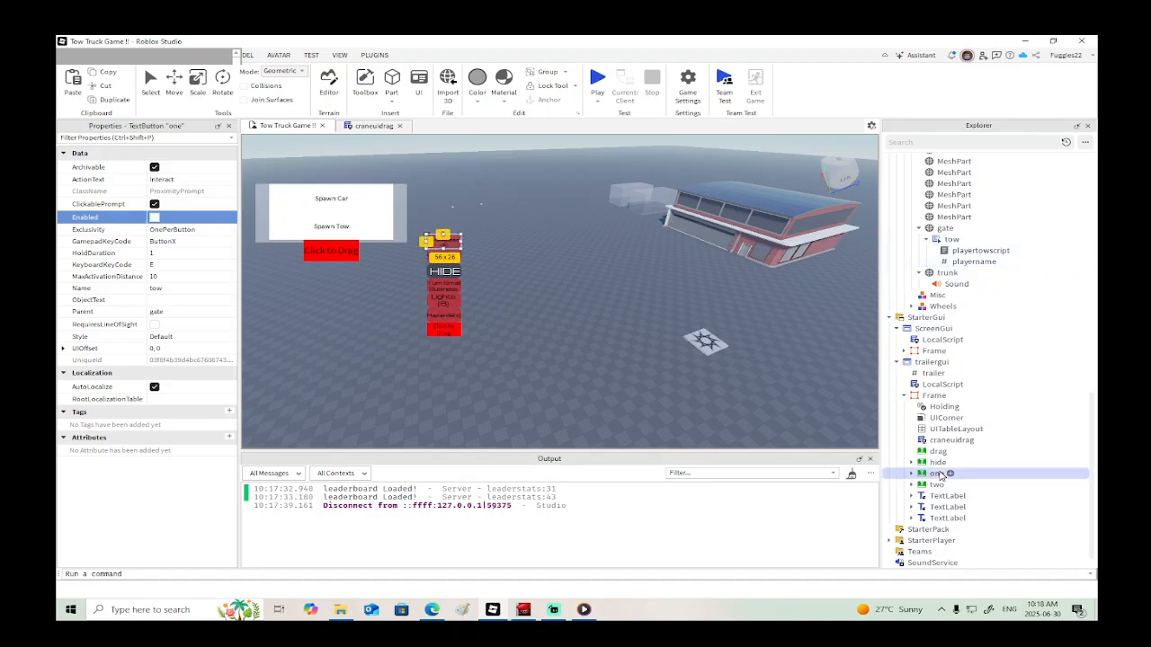
pyautogui.click(936, 484)
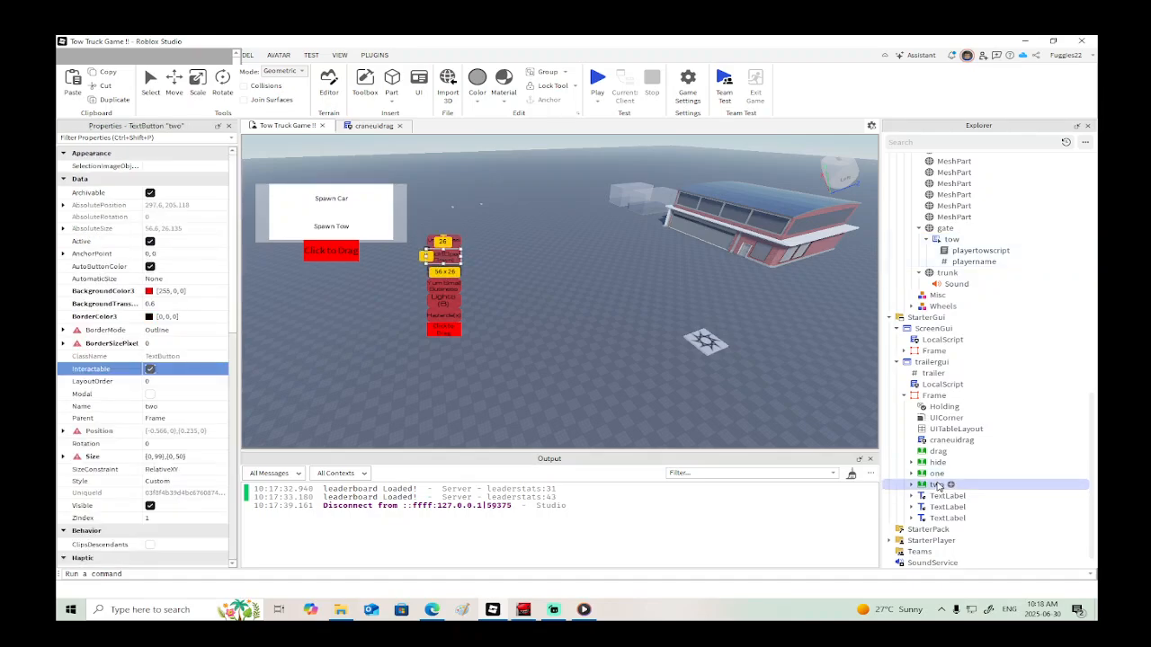
pyautogui.click(442, 315)
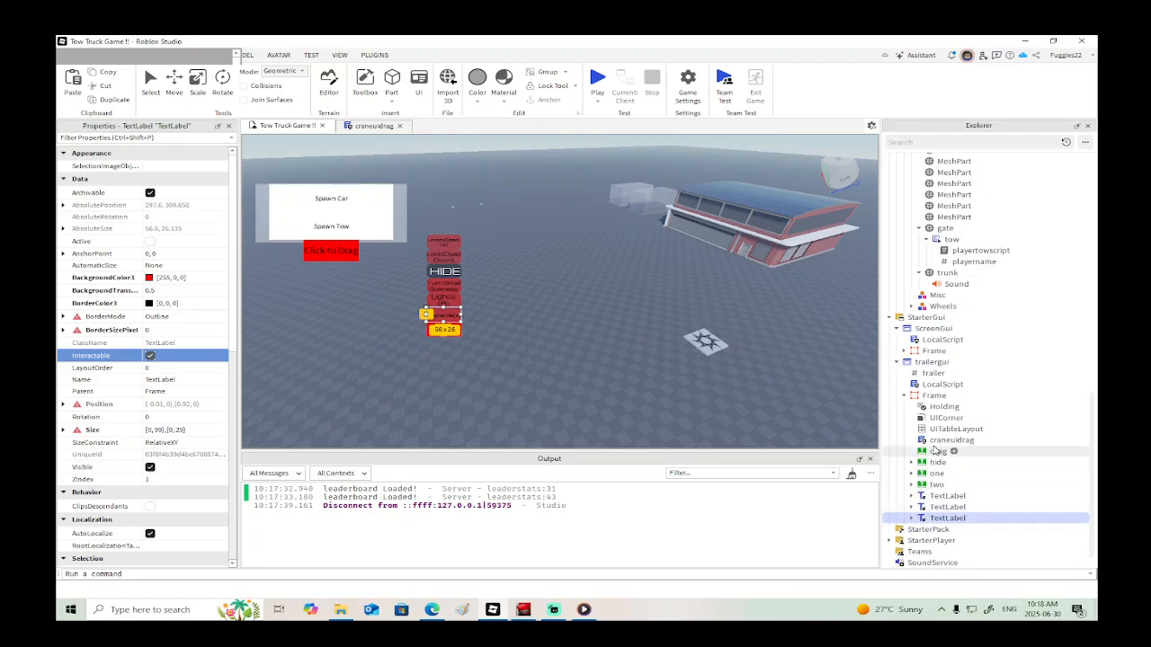
pyautogui.click(911, 463)
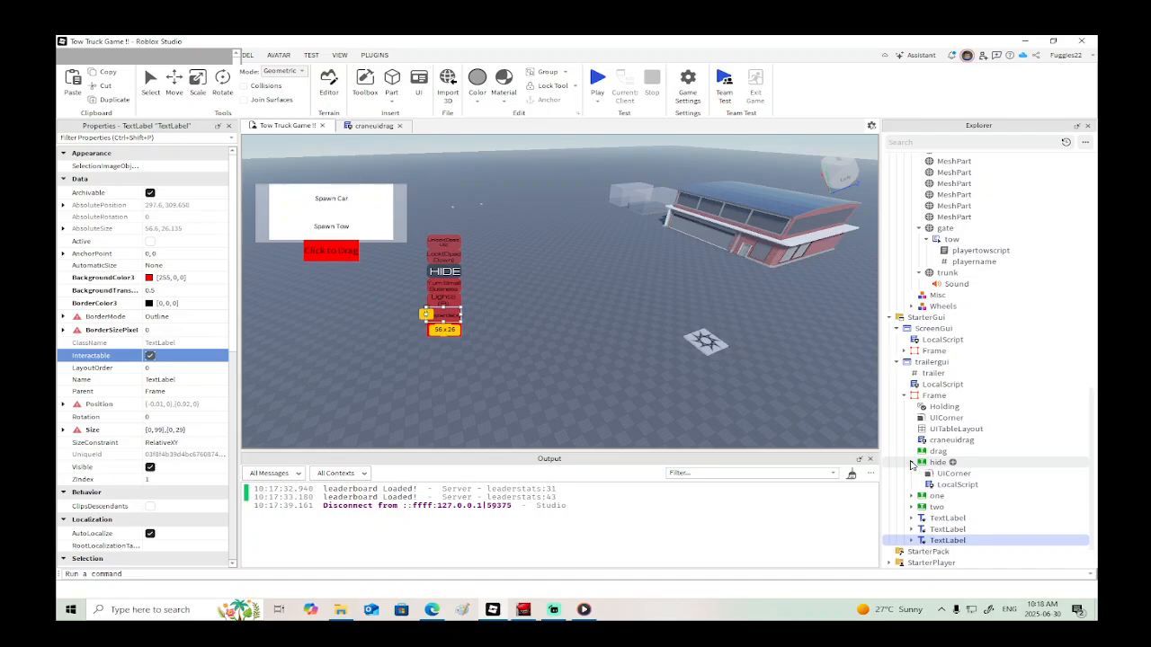
pyautogui.click(911, 462)
pyautogui.click(911, 473)
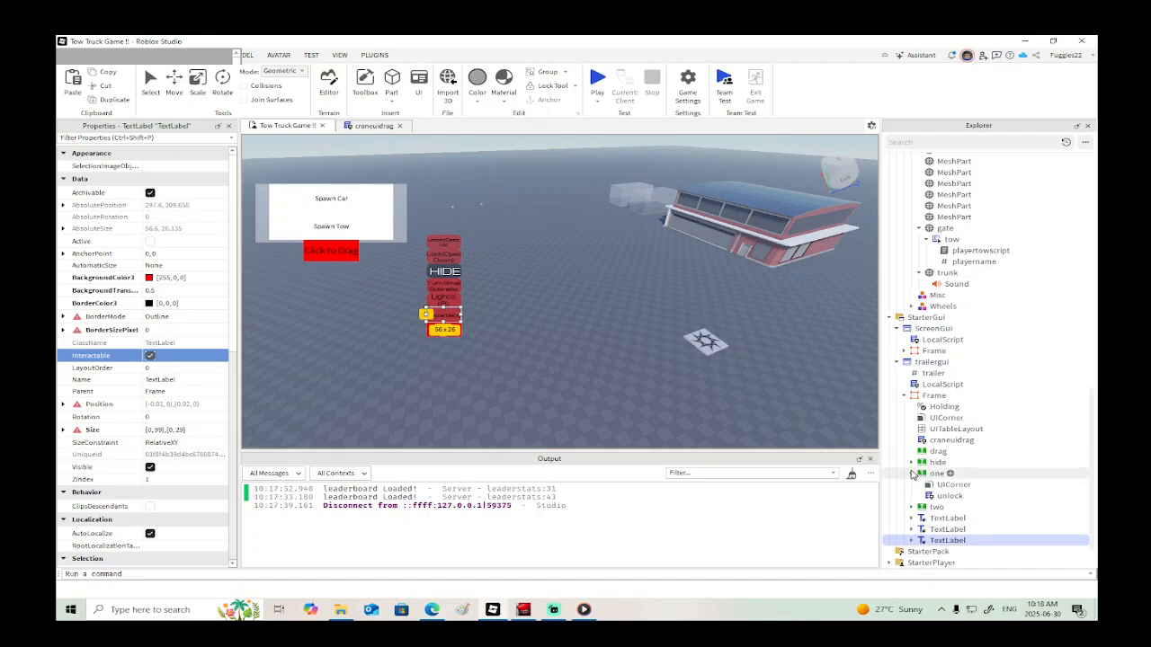
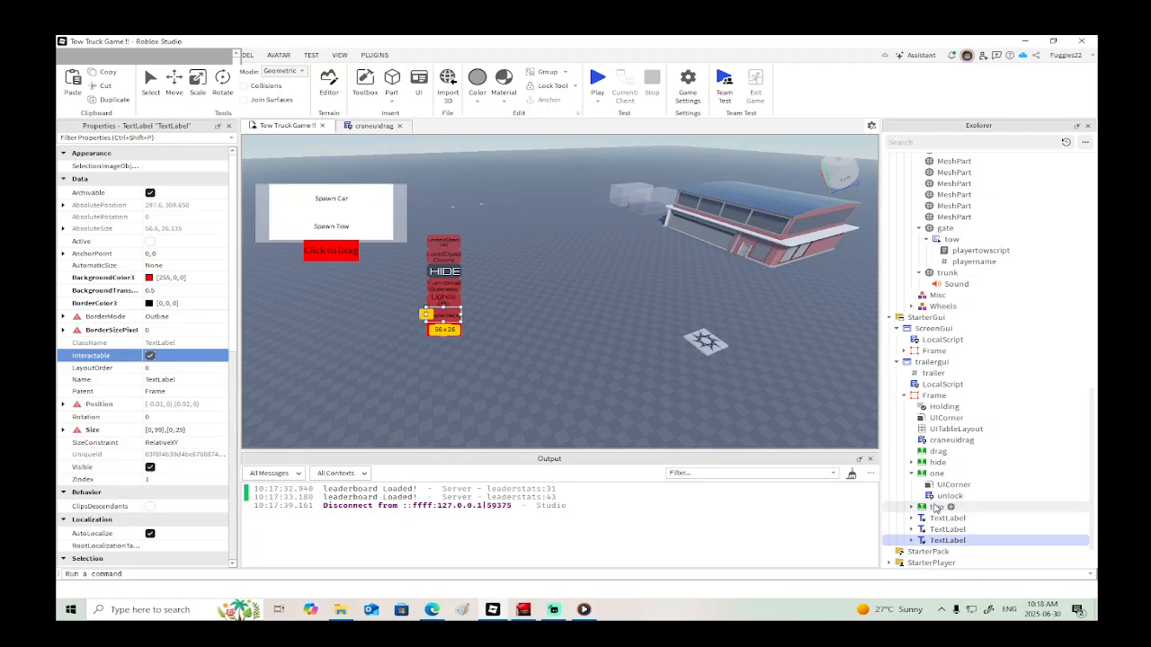
# Step: Duplicate the button two in the trailergui Frame and rename the copy tow
pyautogui.click(938, 507)
pyautogui.rightClick(935, 508)
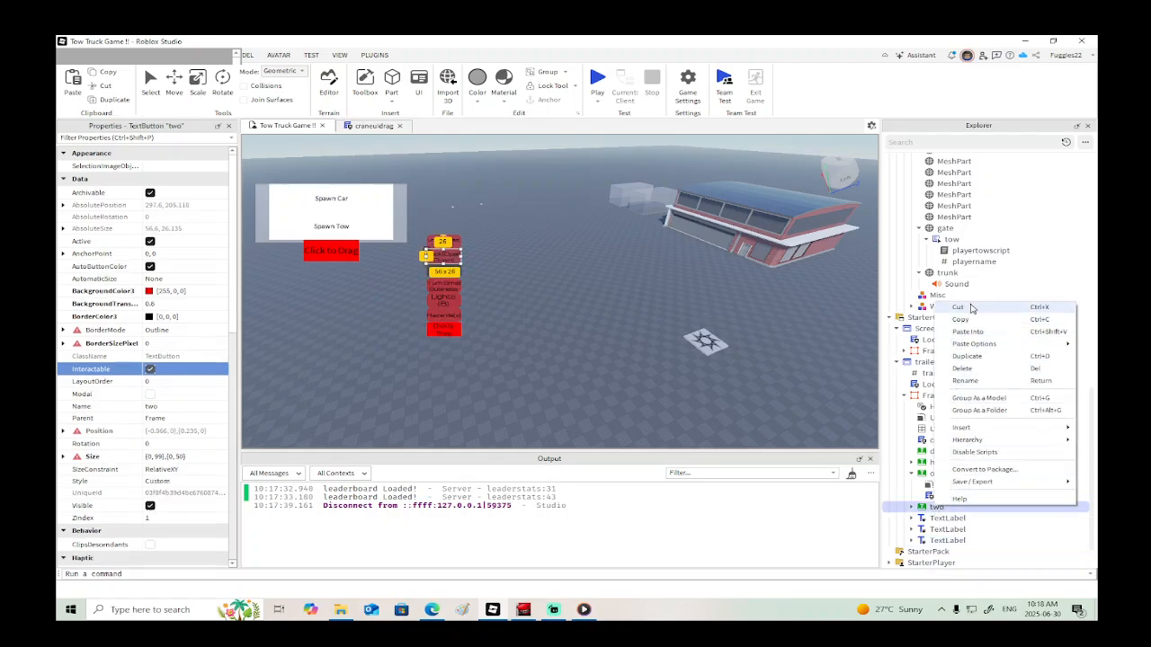
pyautogui.click(969, 356)
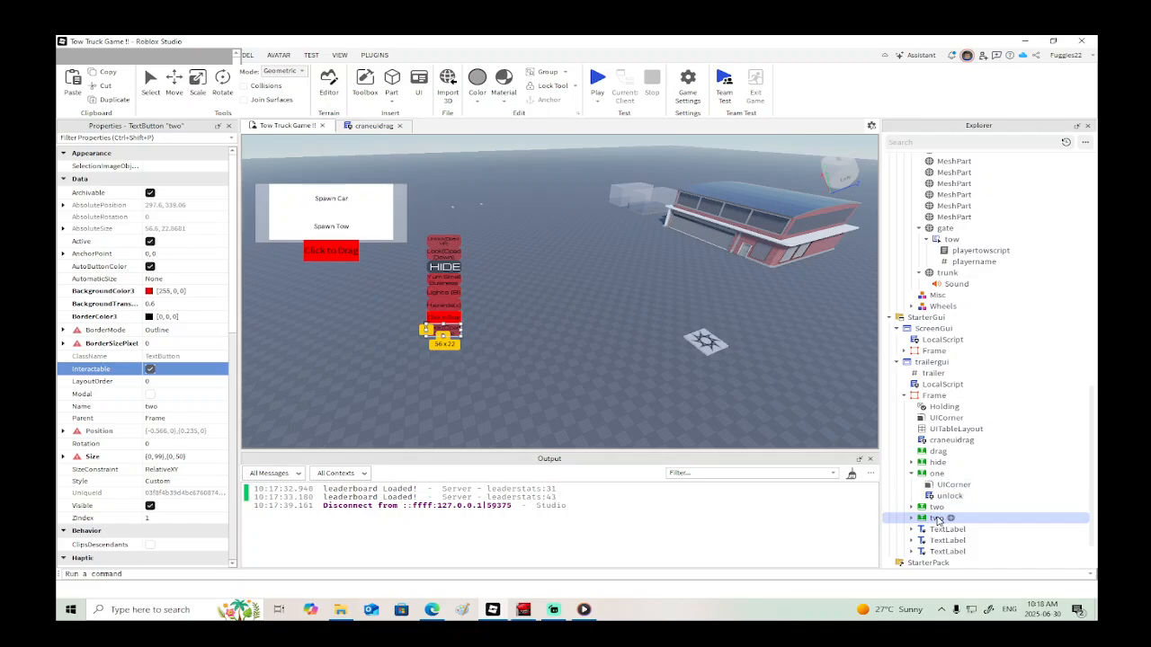
pyautogui.doubleClick(935, 518)
pyautogui.write('thr')
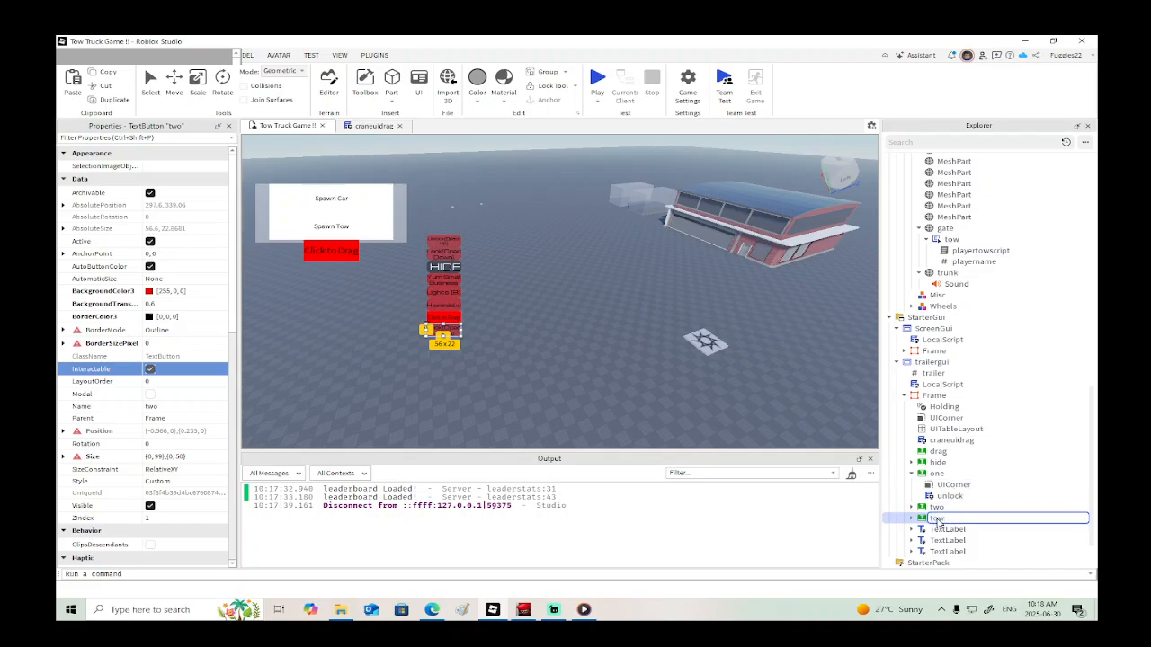
pyautogui.press('Return')
# Step: Delete the lock script from inside the new tow button
pyautogui.click(910, 518)
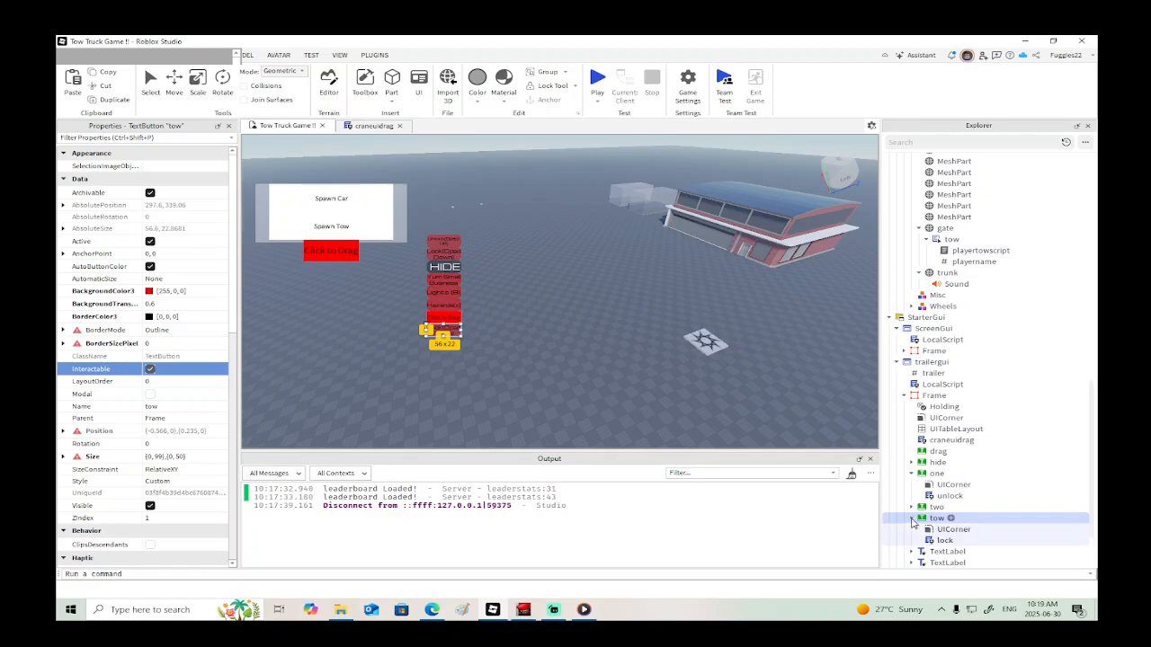
pyautogui.click(936, 542)
pyautogui.press('Delete')
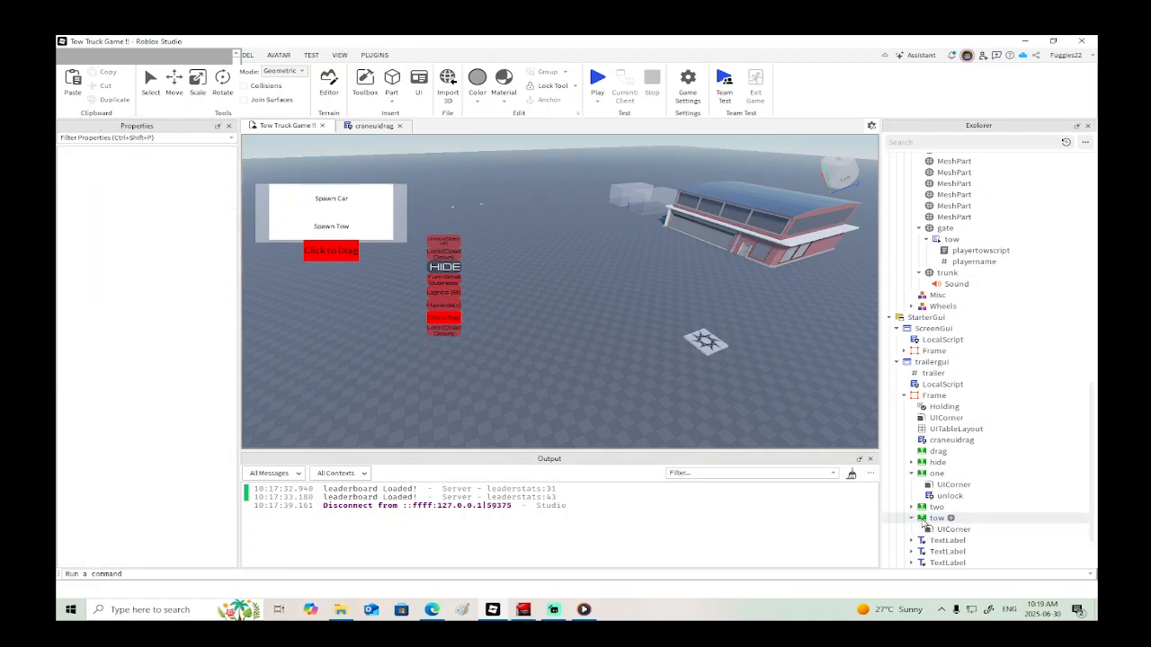
# Step: Set the tow button's displayed text to "Tow Car"
pyautogui.click(937, 518)
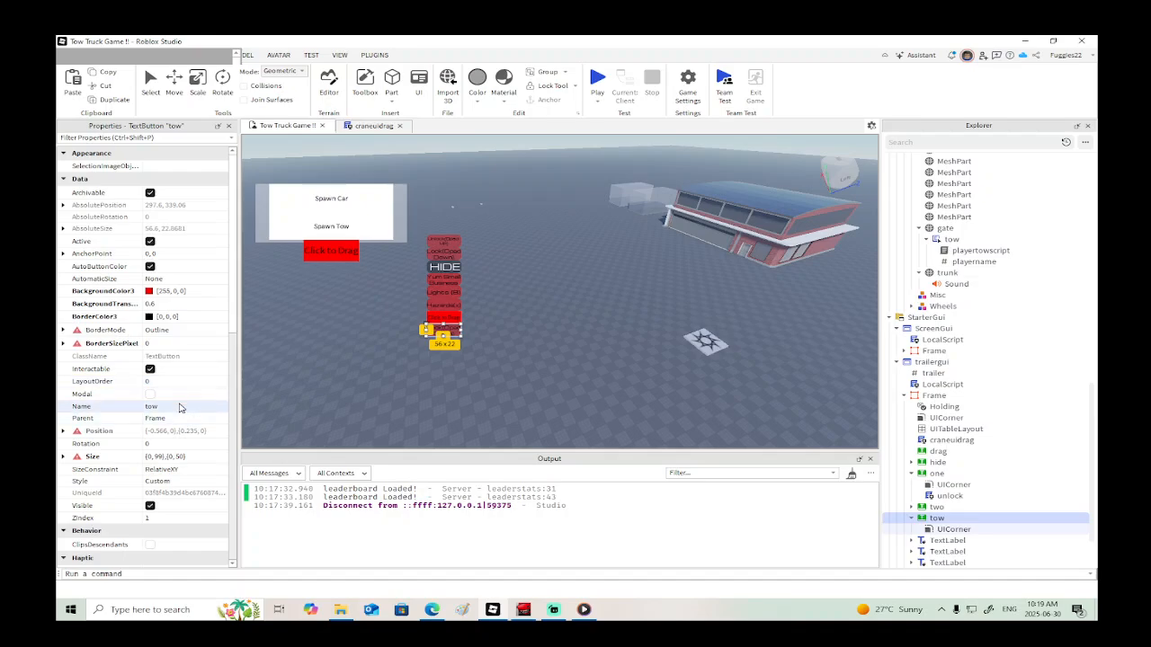
pyautogui.scroll(-8, 179, 396)
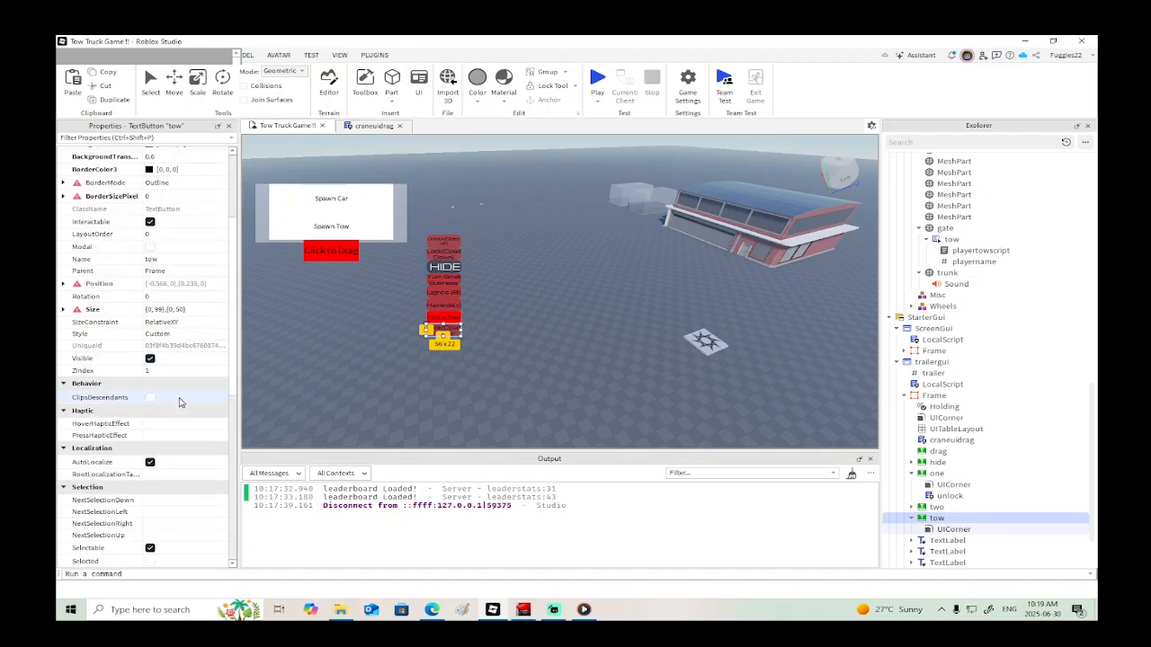
pyautogui.scroll(-4, 179, 403)
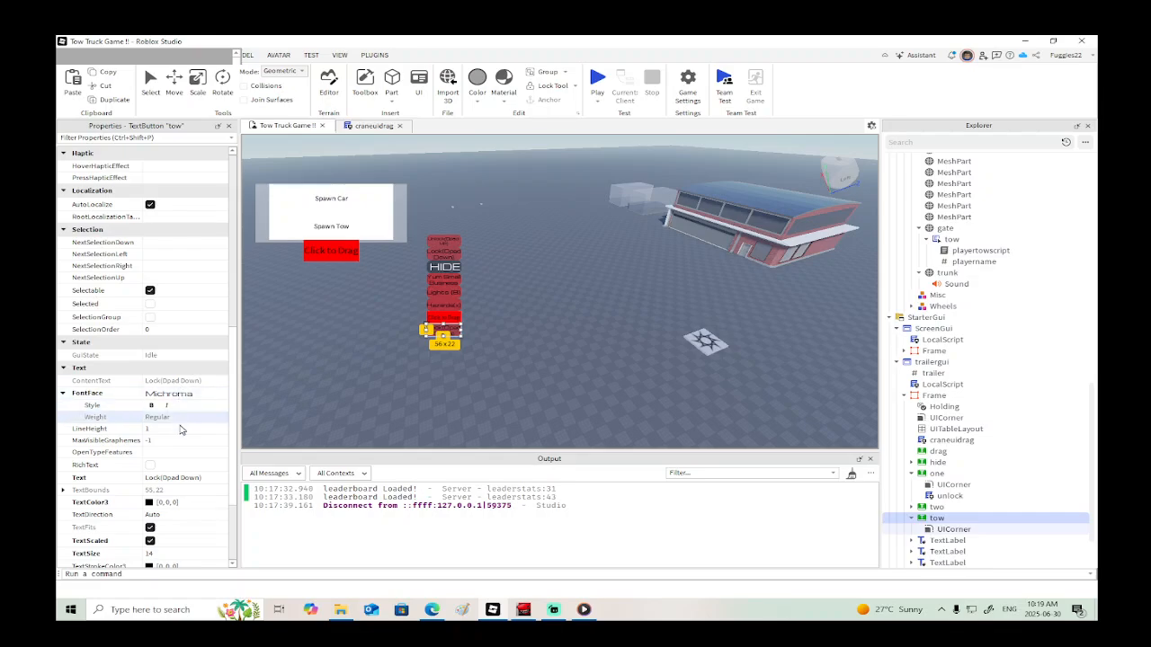
pyautogui.scroll(-3, 182, 438)
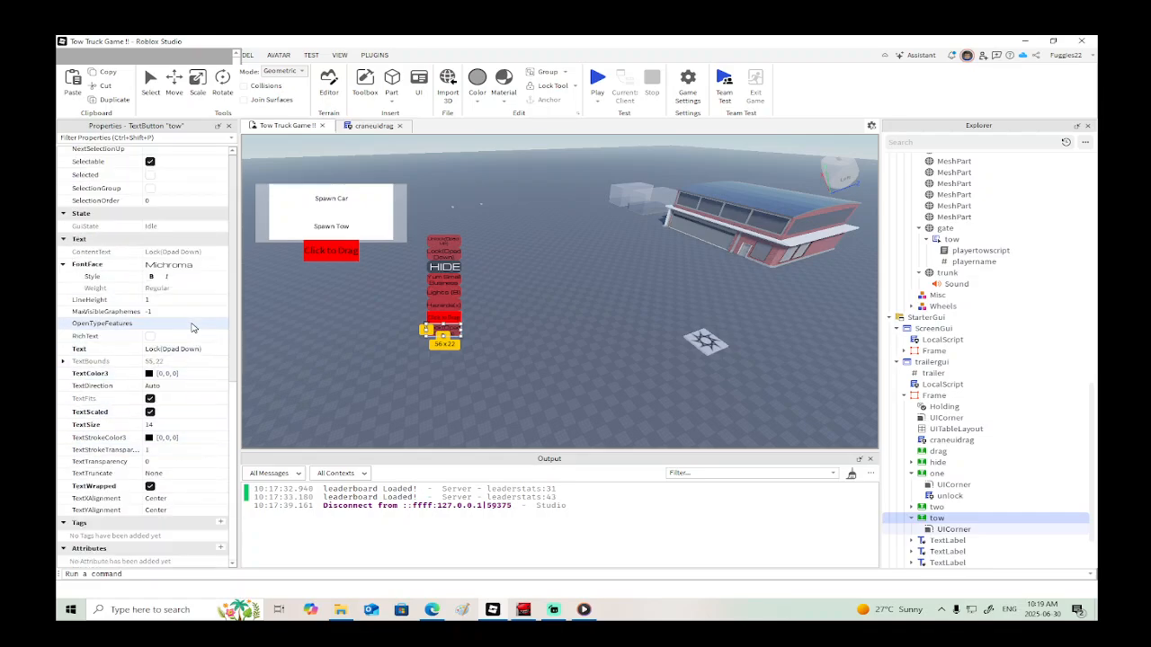
pyautogui.click(206, 349)
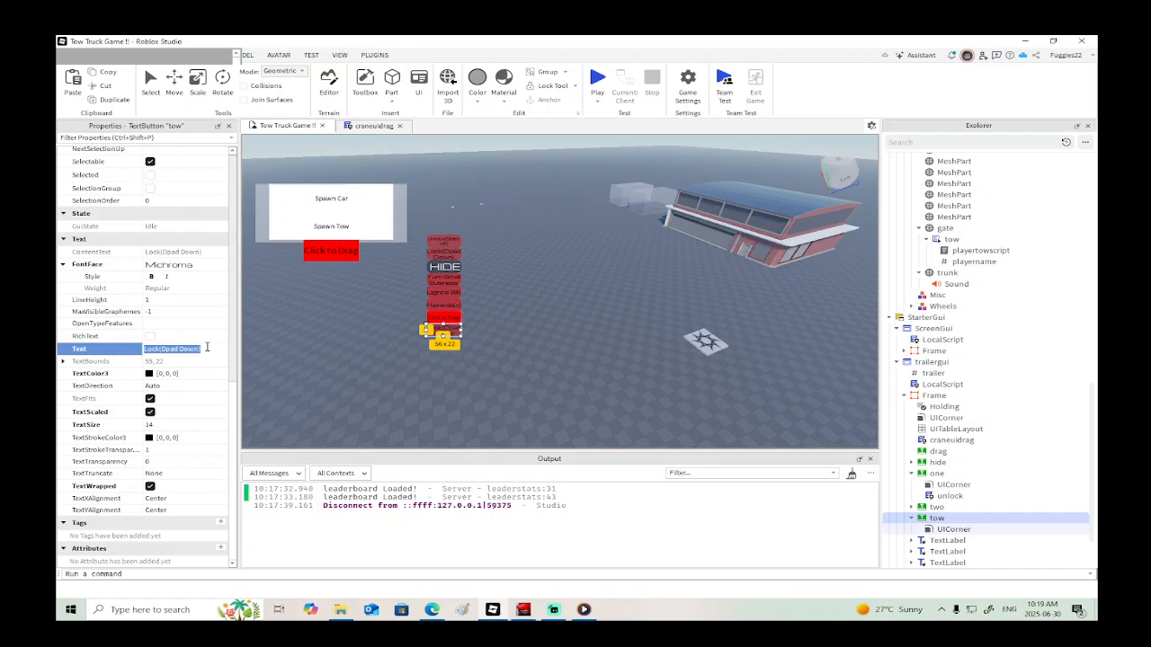
pyautogui.write('Tow Car')
pyautogui.press('Return')
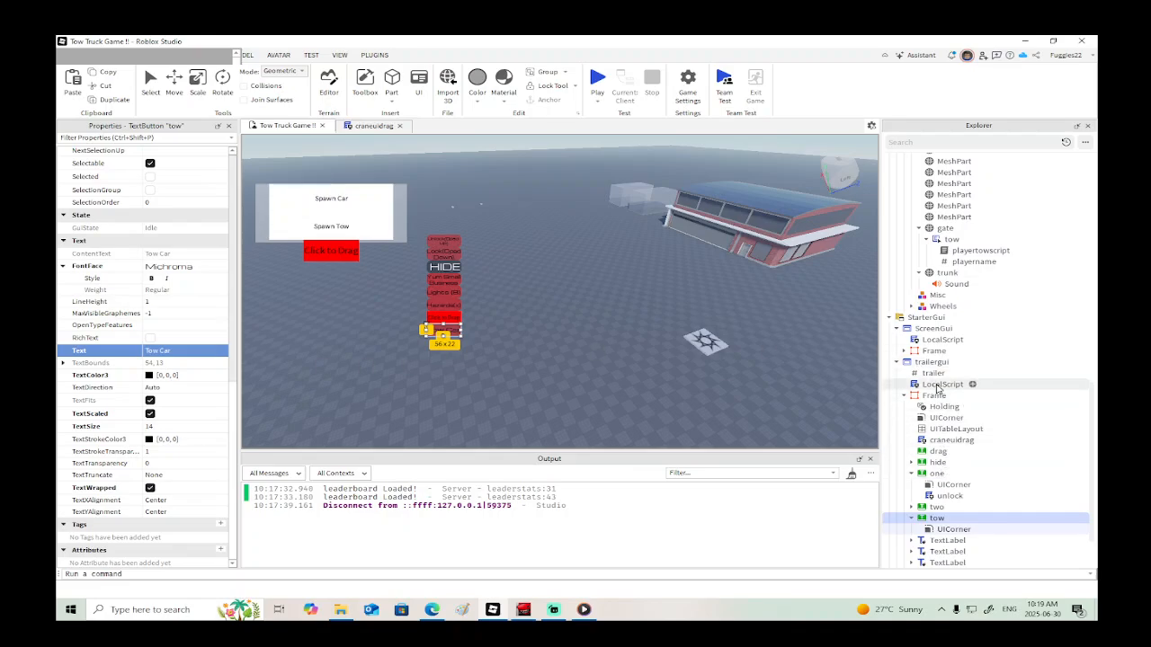
# Step: In trailergui's LocalScript, add a ui.tow.MouseButton1Down reference on a new line below the ui.two handler
pyautogui.doubleClick(939, 385)
pyautogui.click(318, 251)
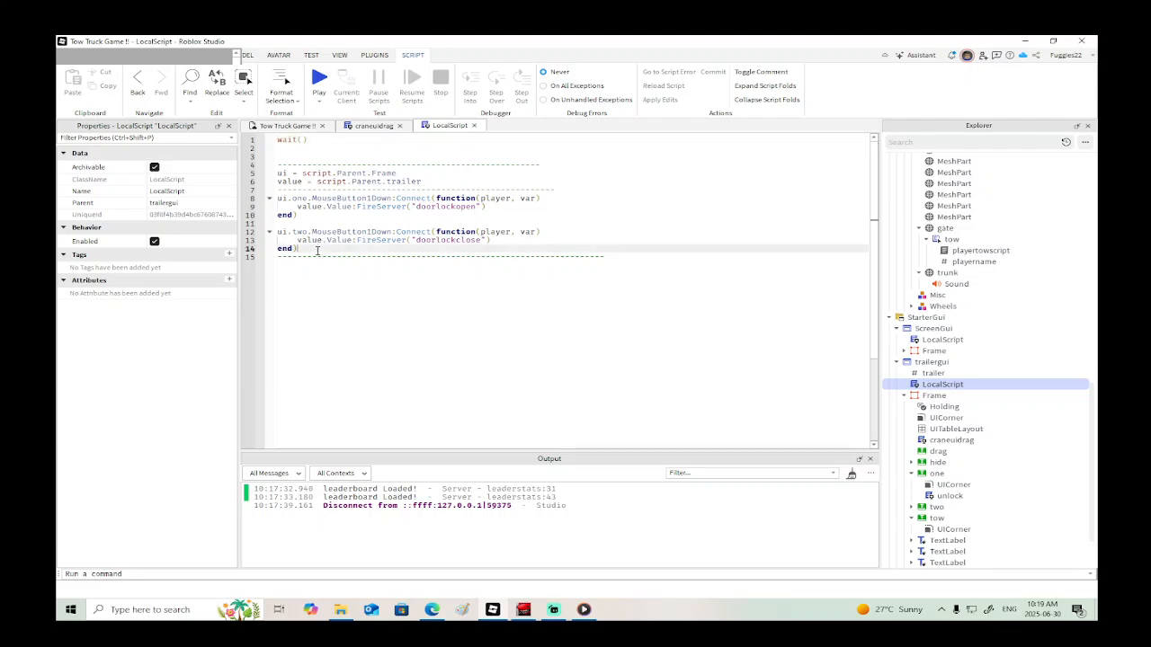
pyautogui.press('Return')
pyautogui.press('Return')
pyautogui.write('ui')
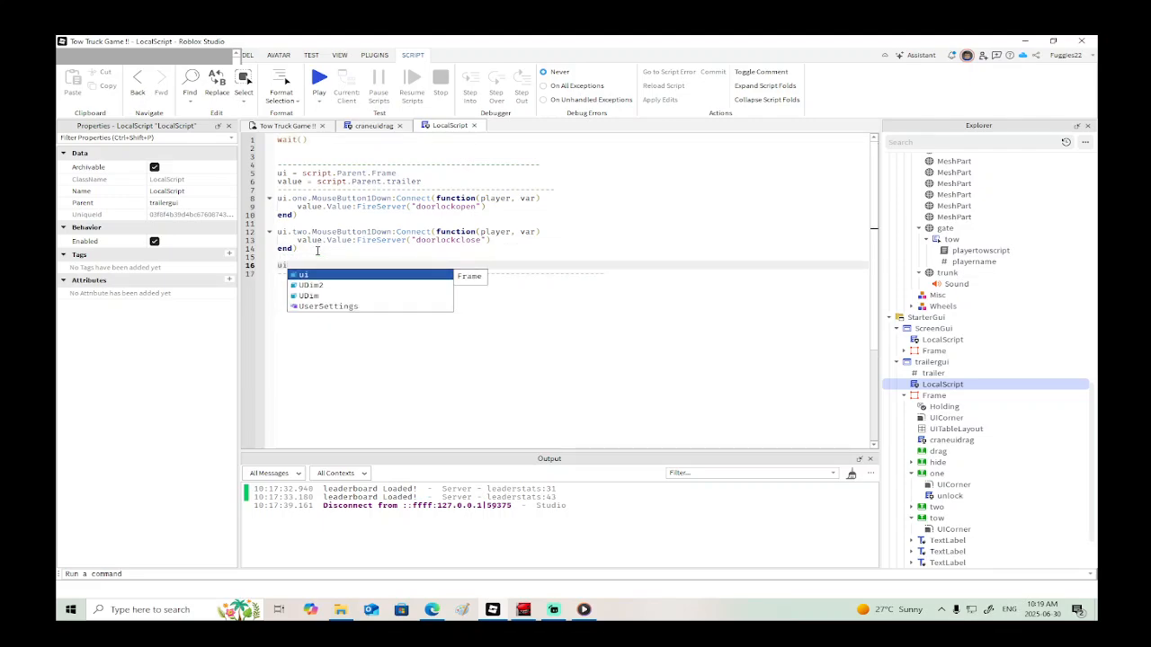
pyautogui.write('.t')
pyautogui.press('Down')
pyautogui.press('Down')
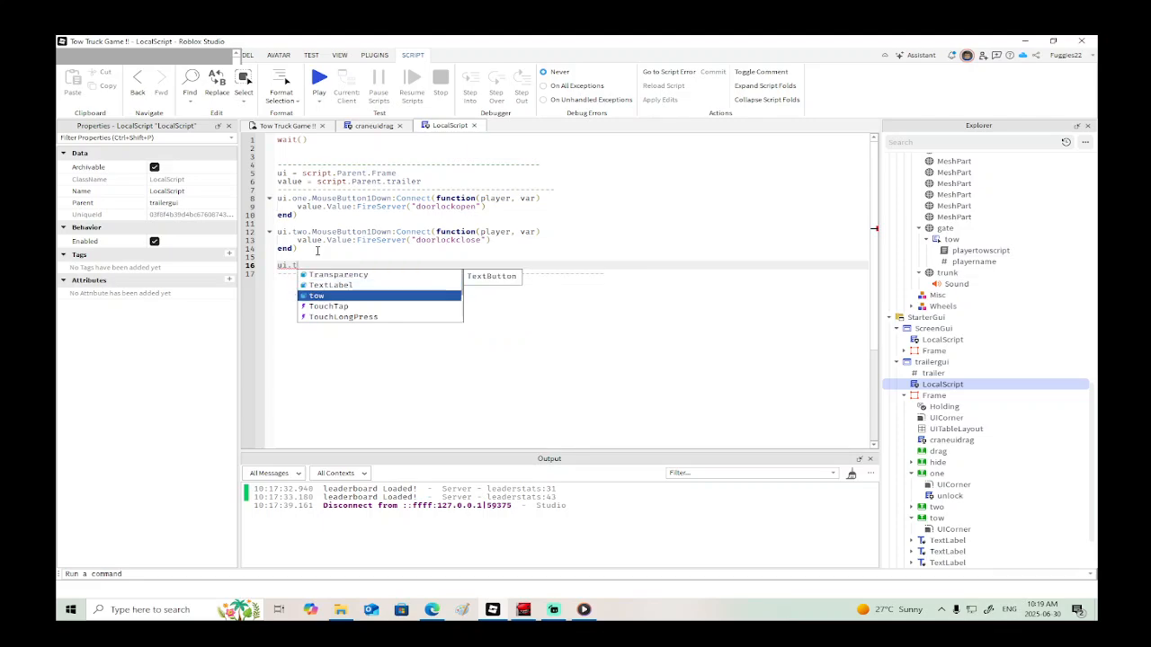
pyautogui.press('Return')
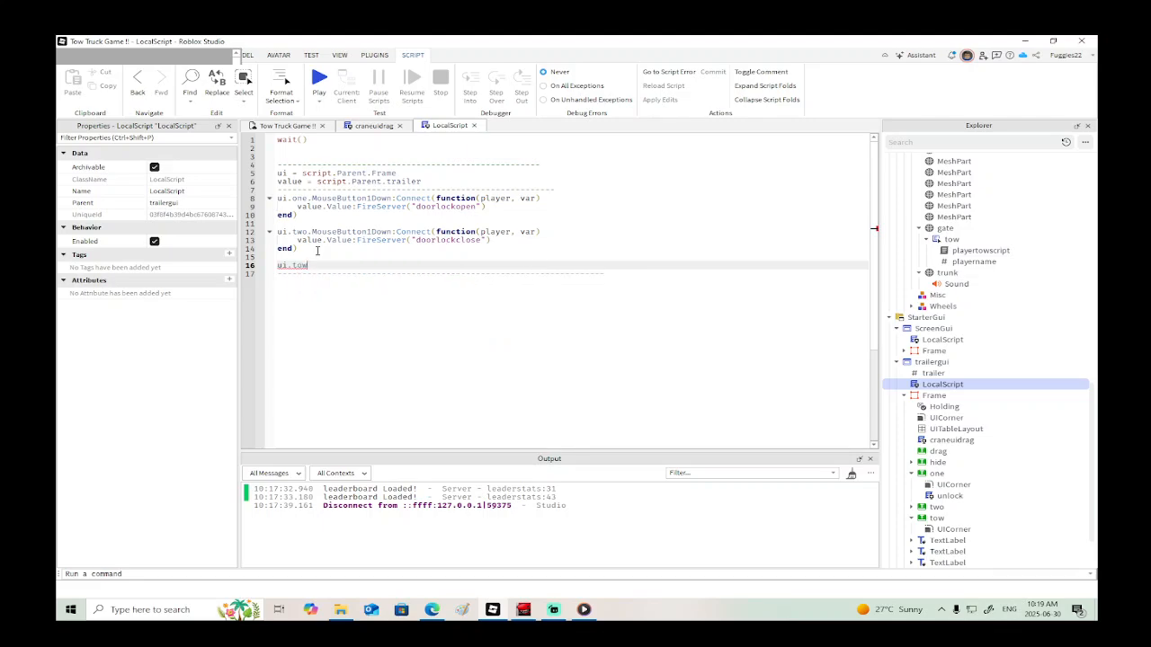
pyautogui.write('.M')
pyautogui.press('Return')
# Step: Connect the tow button's MouseButton1Down event to a function with the parameters player, var
pyautogui.write(':Connect')
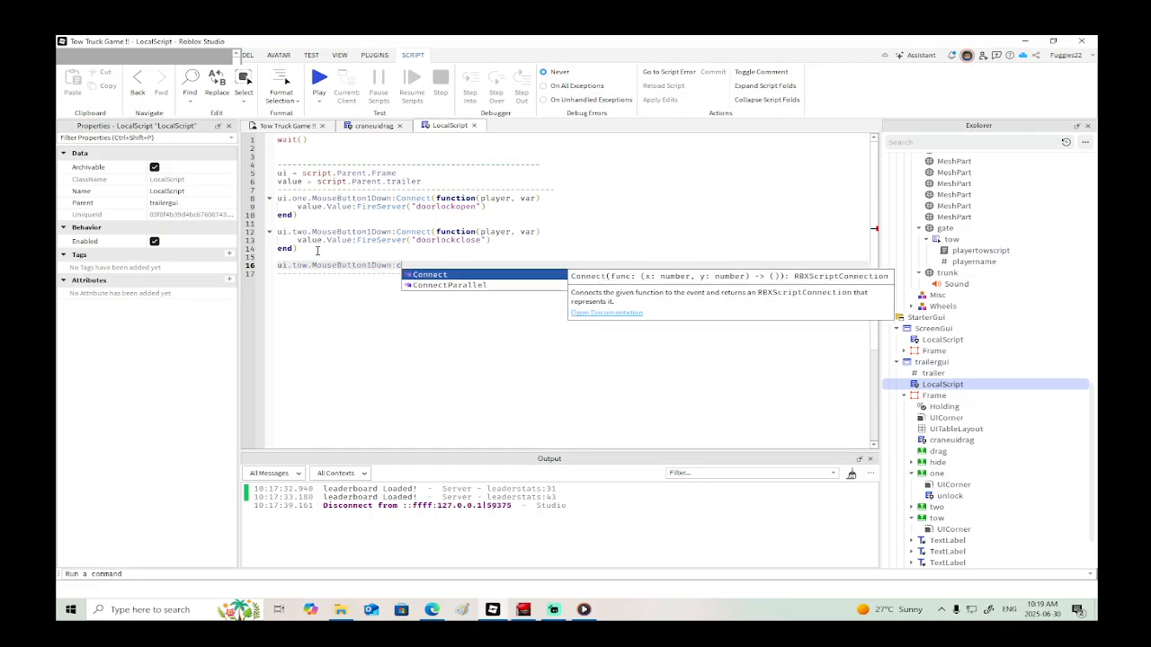
pyautogui.press('Return')
pyautogui.write('(function')
pyautogui.press('Return')
pyautogui.write('(')
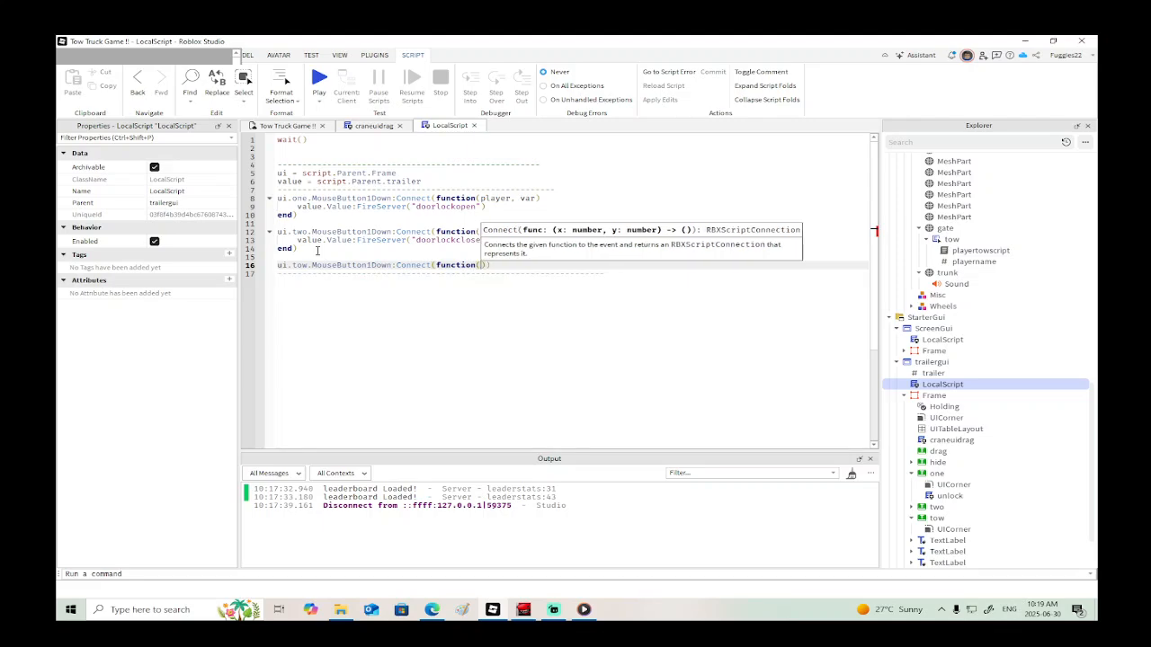
pyautogui.press('Right')
pyautogui.press('Right')
pyautogui.press('BackSpace')
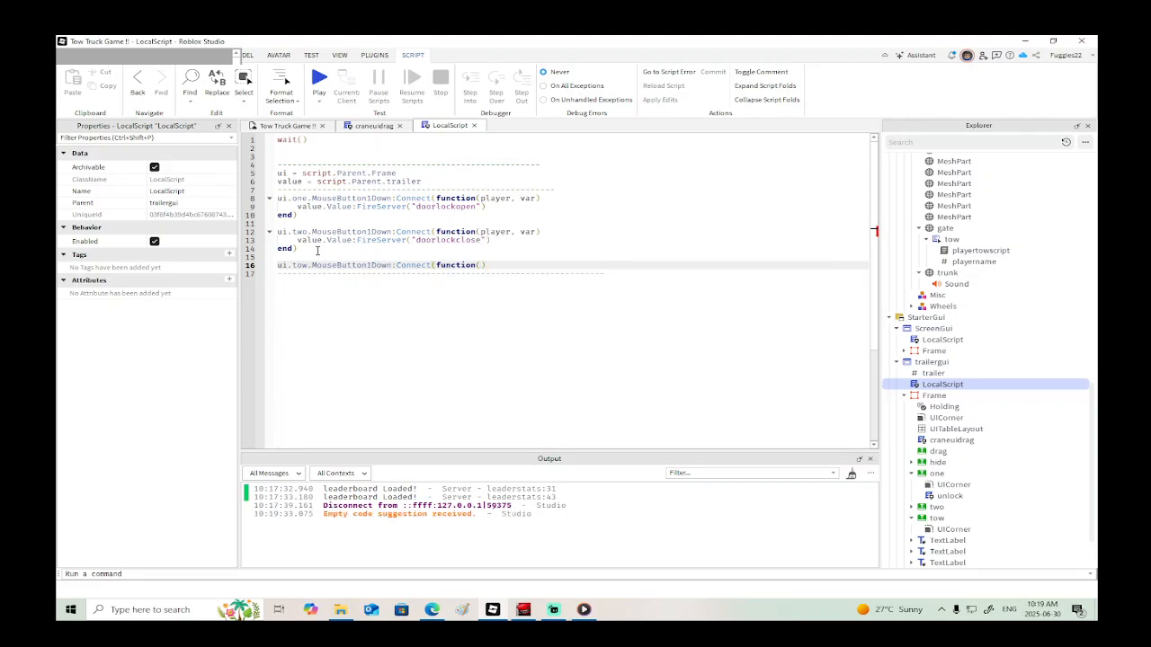
pyautogui.press('Left')
pyautogui.write('player, var')
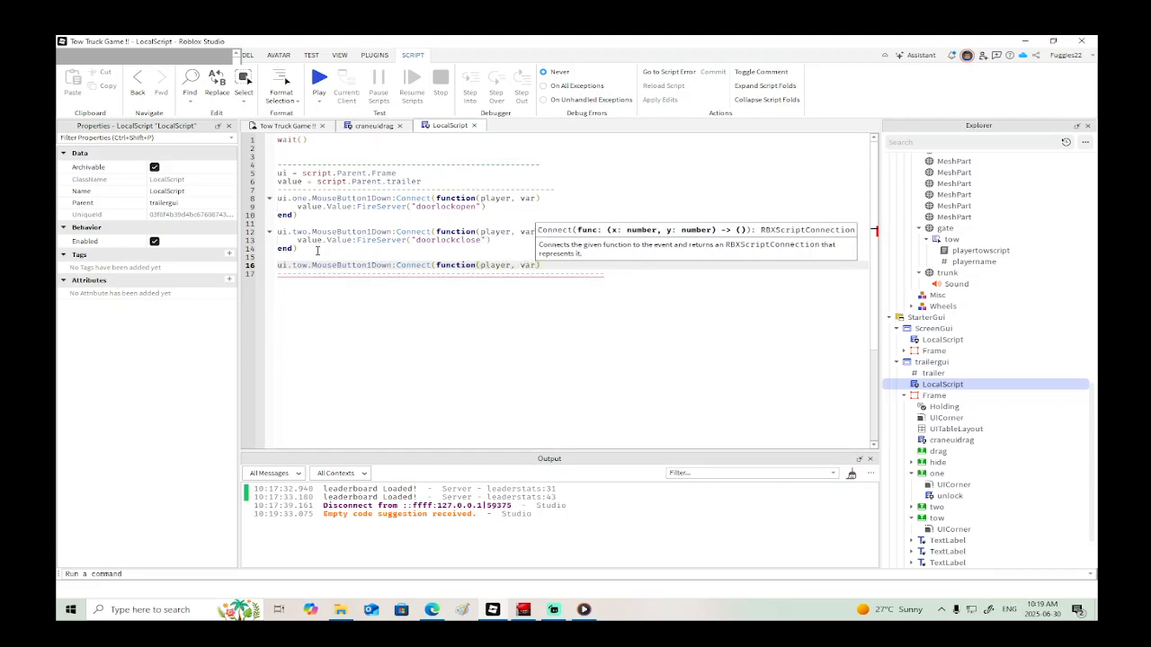
pyautogui.press('Right')
# Step: Make the tow handler's body call value.Value:FireServer("breakdown")
pyautogui.press('Return')
pyautogui.write('val')
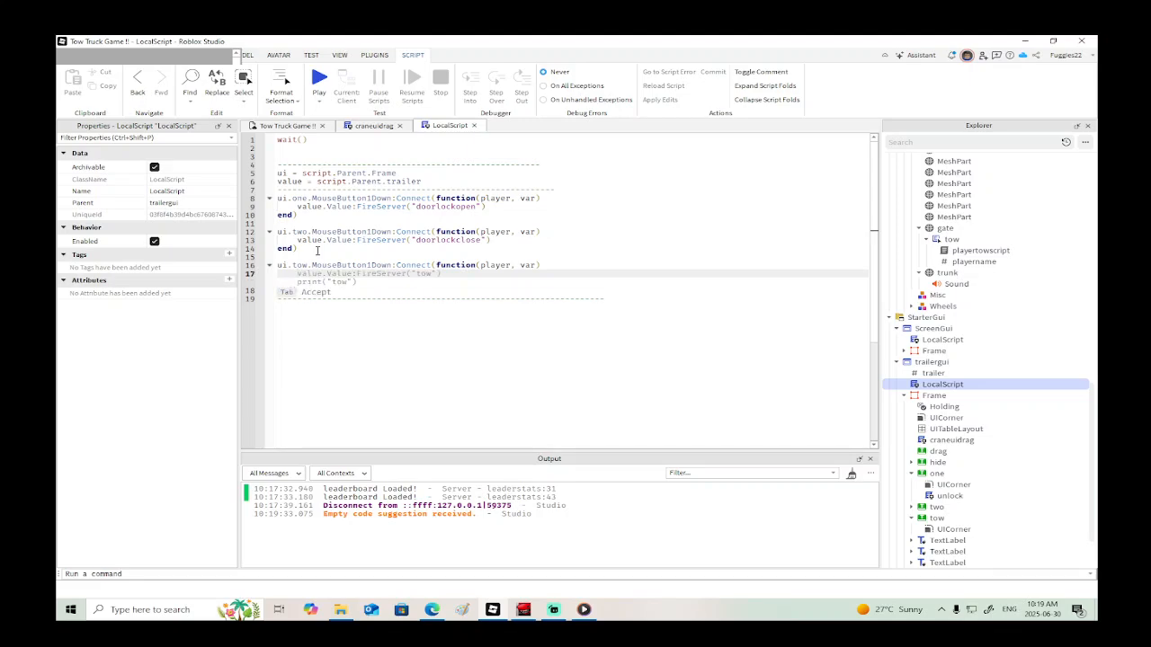
pyautogui.press('Tab')
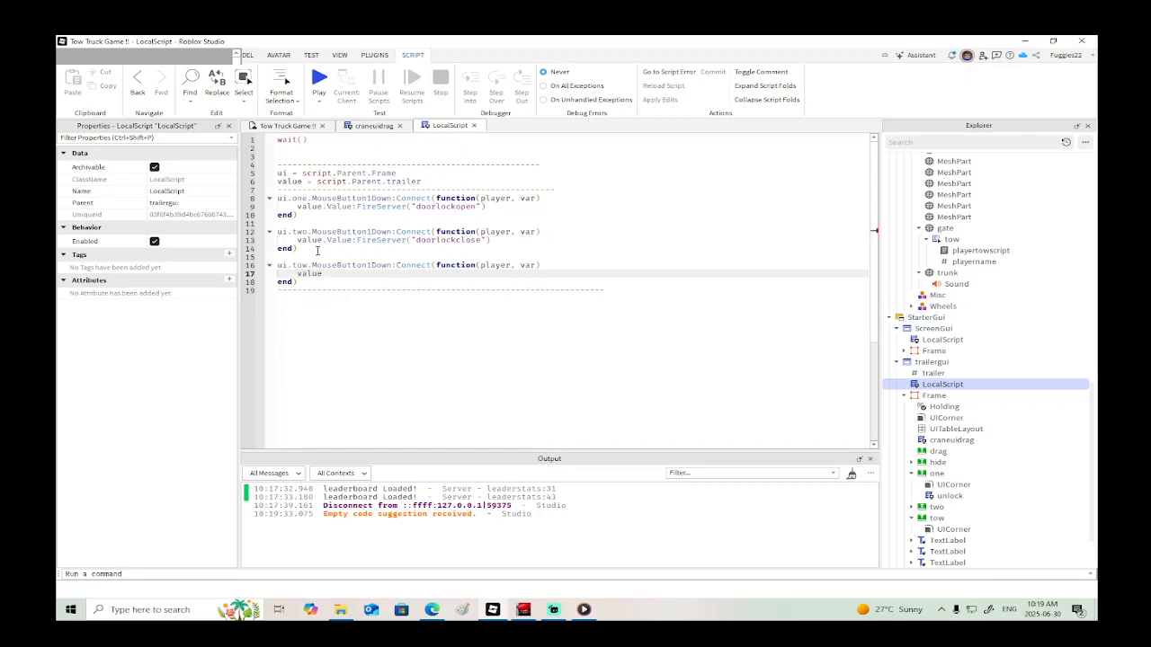
pyautogui.write('.Value:F')
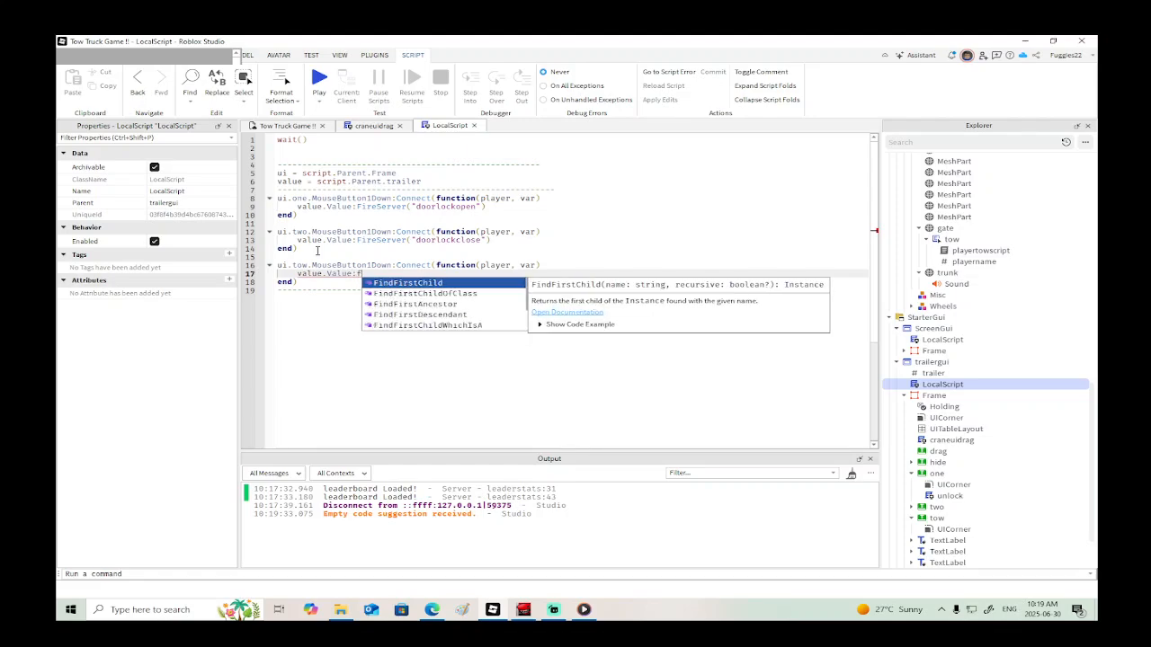
pyautogui.press('BackSpace')
pyautogui.write('FireSe')
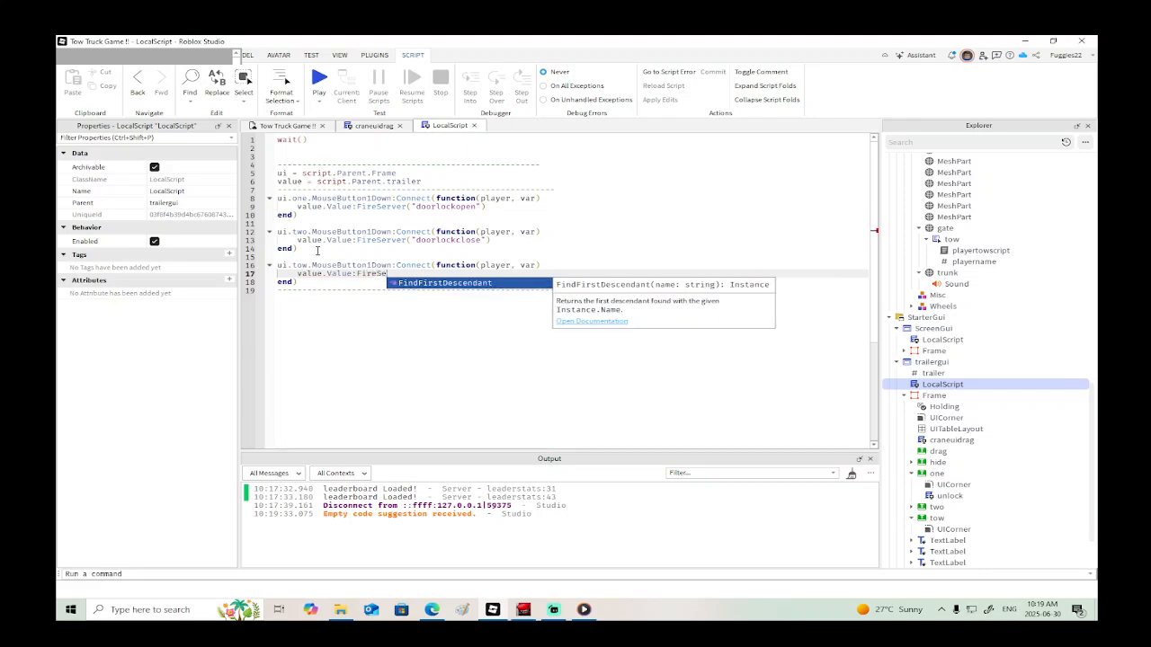
pyautogui.write('rver("breakdown')
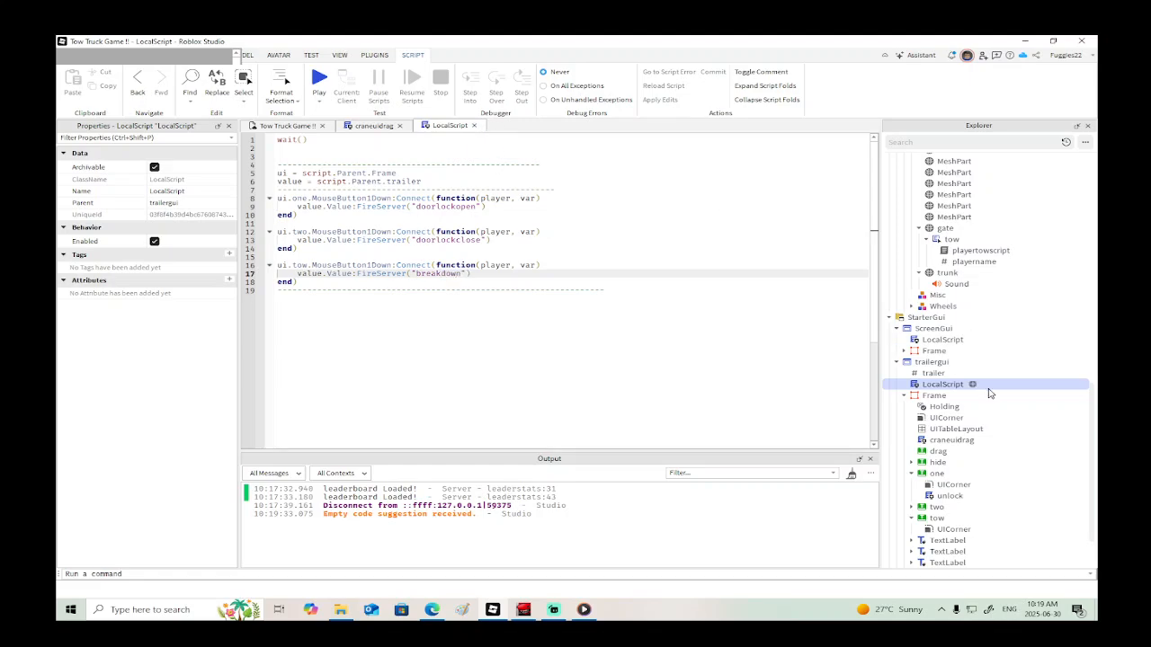
# Step: Move trailergui from StarterGui into PAINTa of the coup's Color group and collapse it
pyautogui.scroll(3, 980, 404)
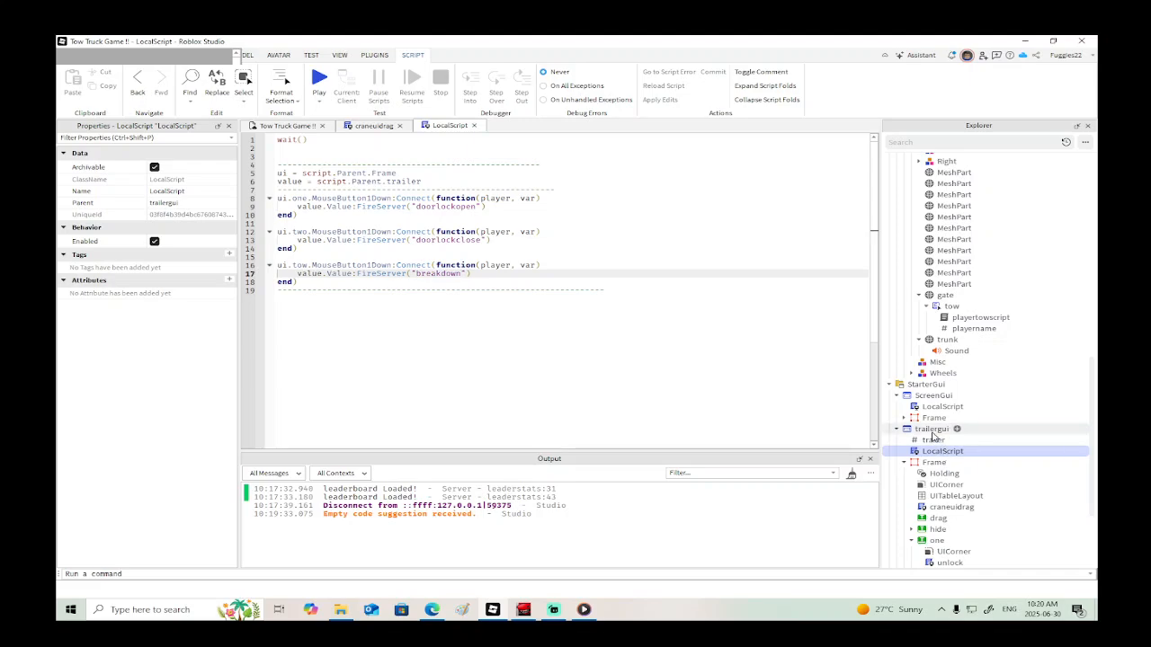
pyautogui.moveTo(932, 432)
pyautogui.mouseDown()
pyautogui.moveTo(899, 368)
pyautogui.moveTo(953, 407)
pyautogui.moveTo(962, 475)
pyautogui.moveTo(956, 378)
pyautogui.mouseUp()
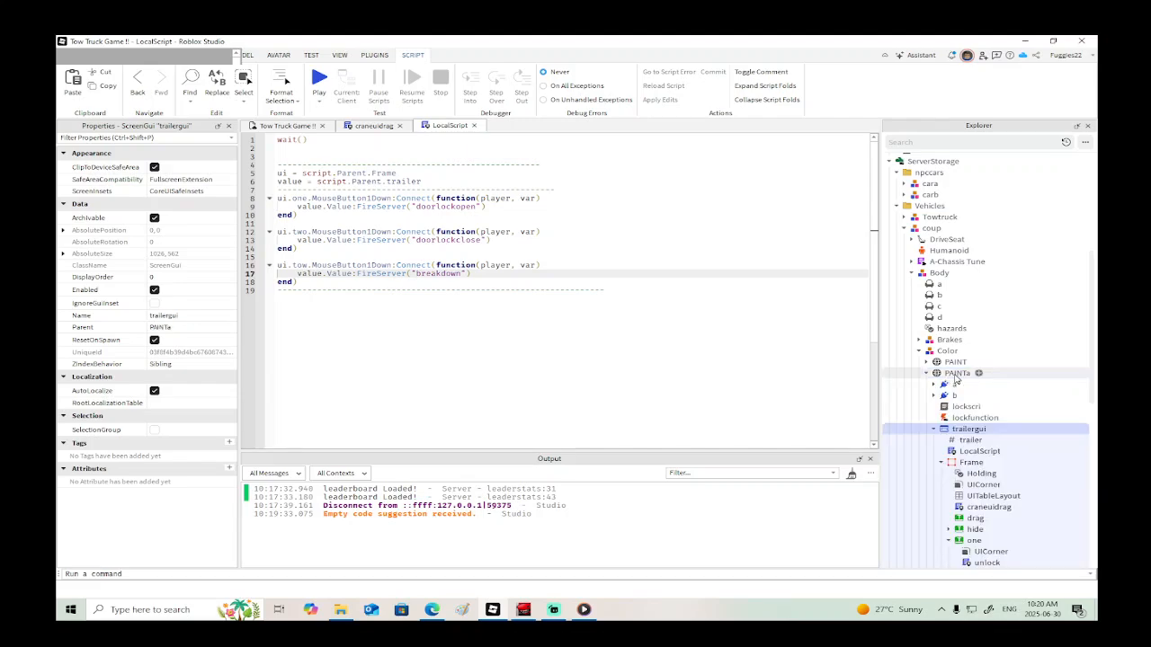
pyautogui.click(935, 429)
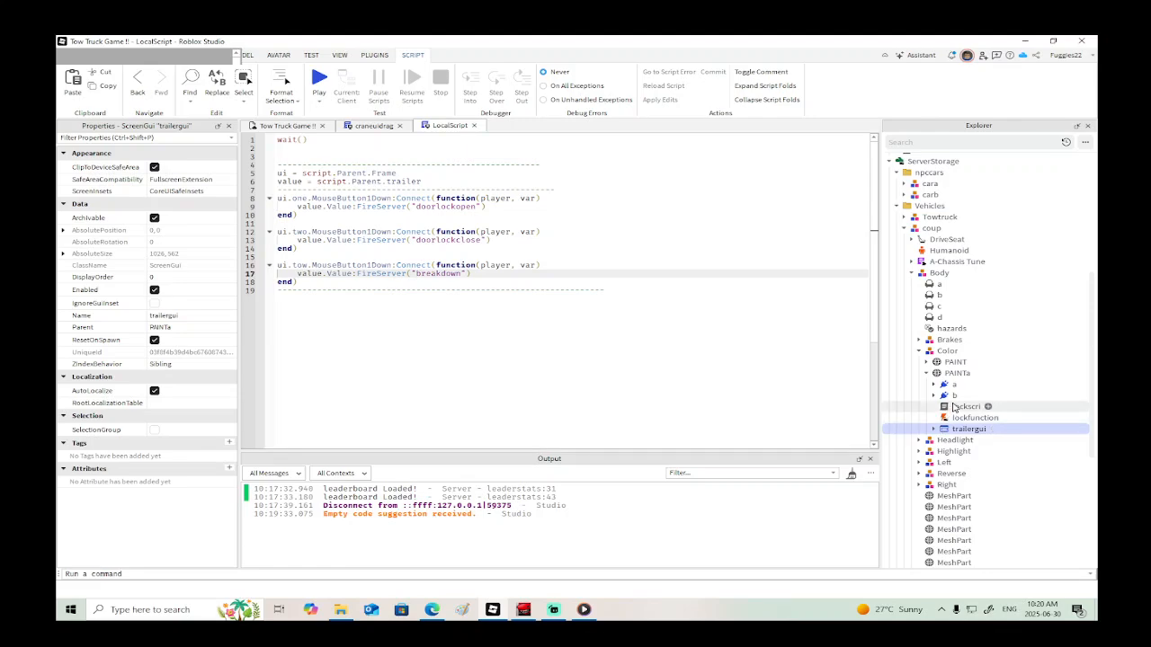
# Step: In PAINTa's lockscri, add an if var == "breakdown" then block with an empty body after the doorlockclose block
pyautogui.doubleClick(959, 406)
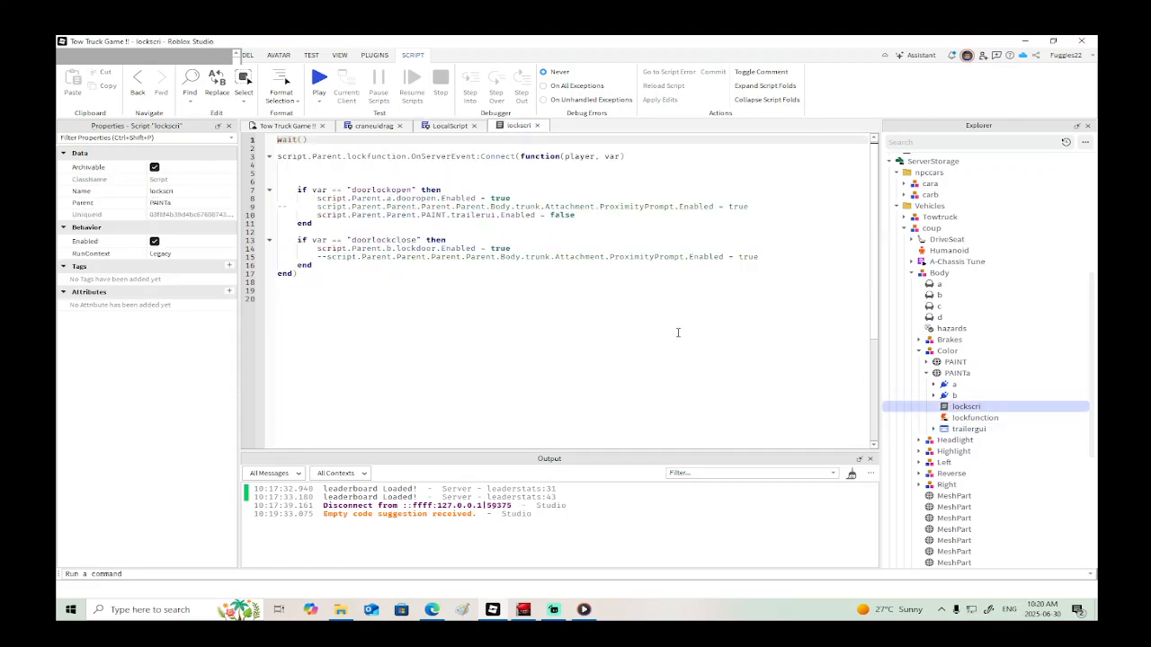
pyautogui.click(342, 273)
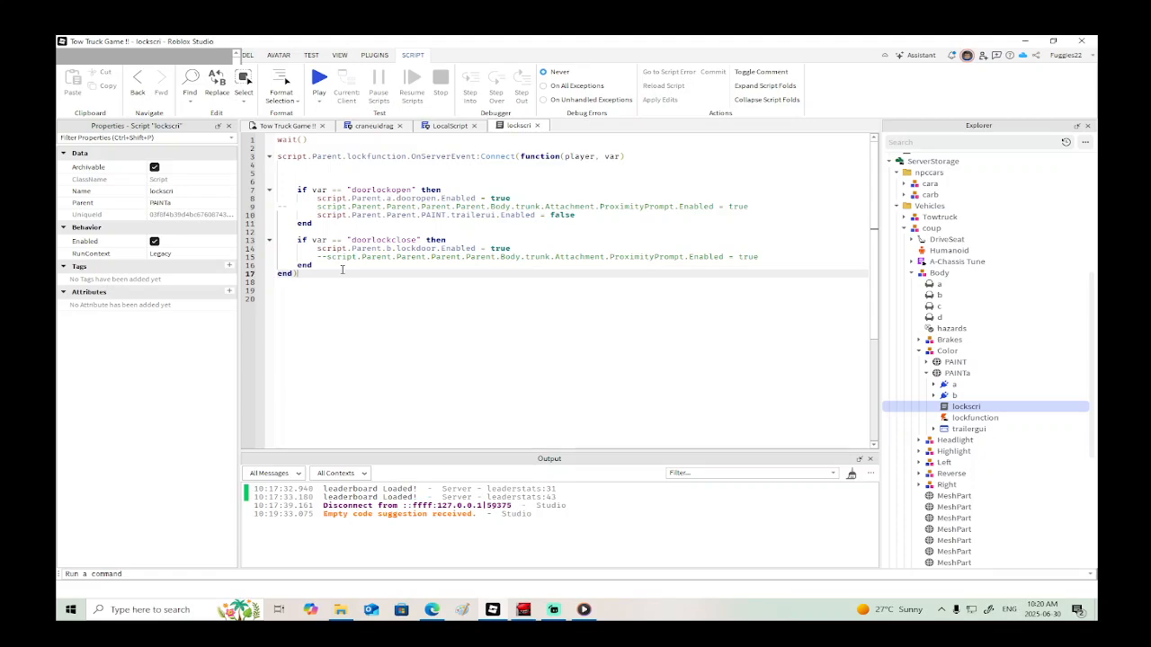
pyautogui.click(333, 263)
pyautogui.press('Return')
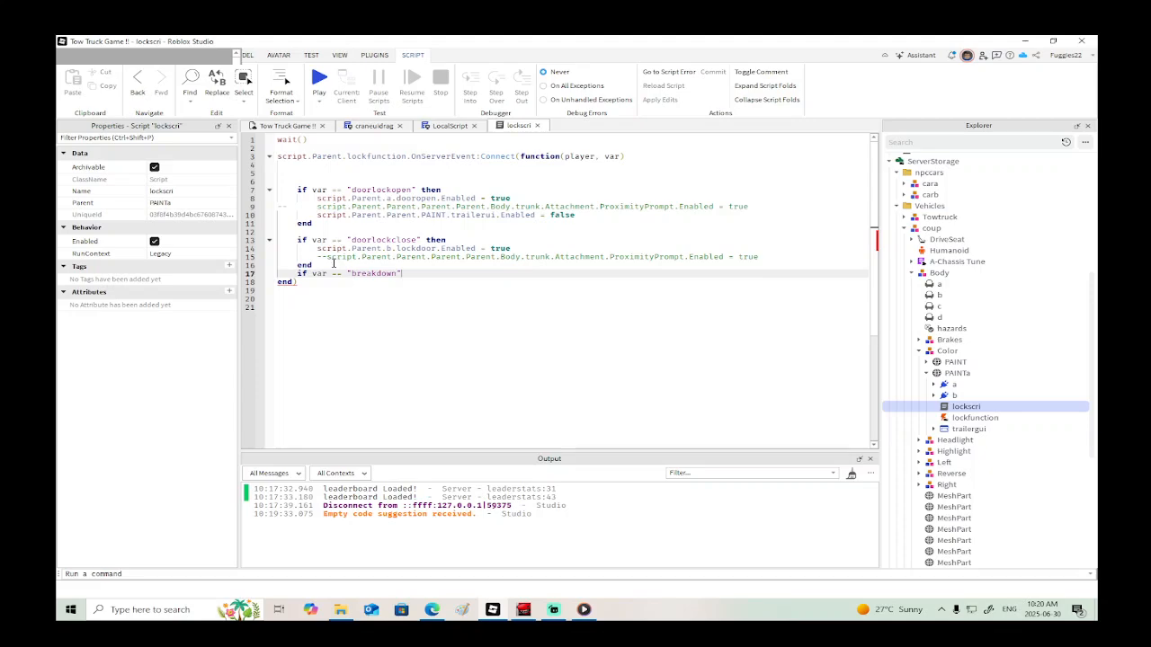
pyautogui.write('then')
pyautogui.press('Return')
pyautogui.press('Return')
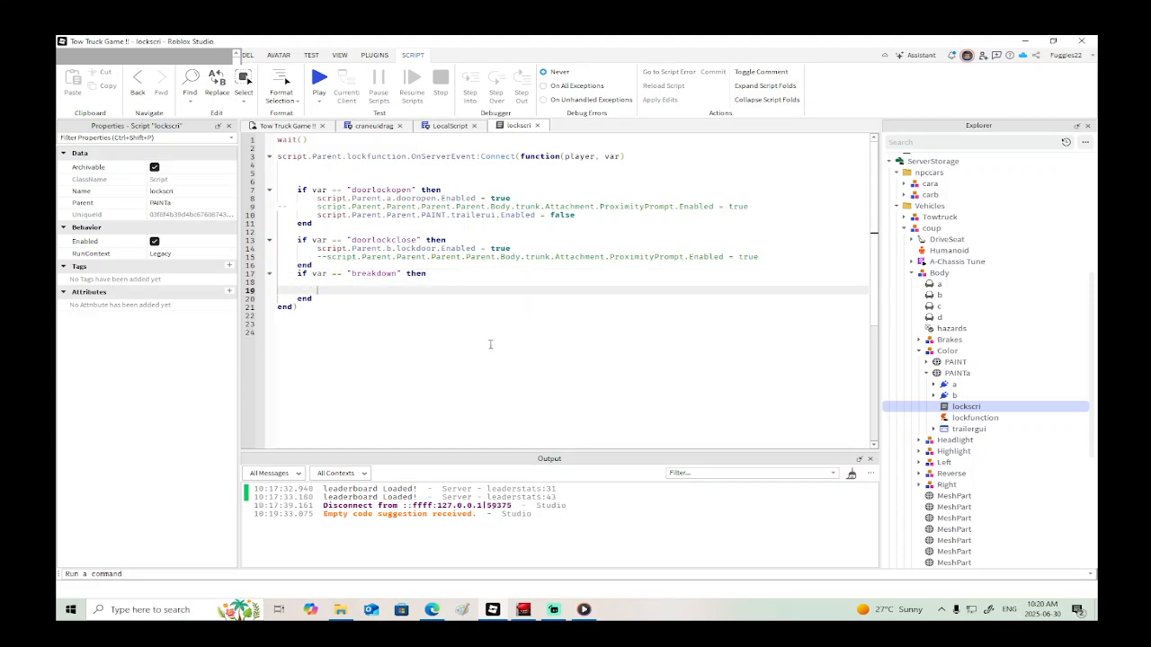
# Step: Expand trailergui, review its LocalScript, and return to the lockscri code
pyautogui.click(933, 429)
pyautogui.click(964, 451)
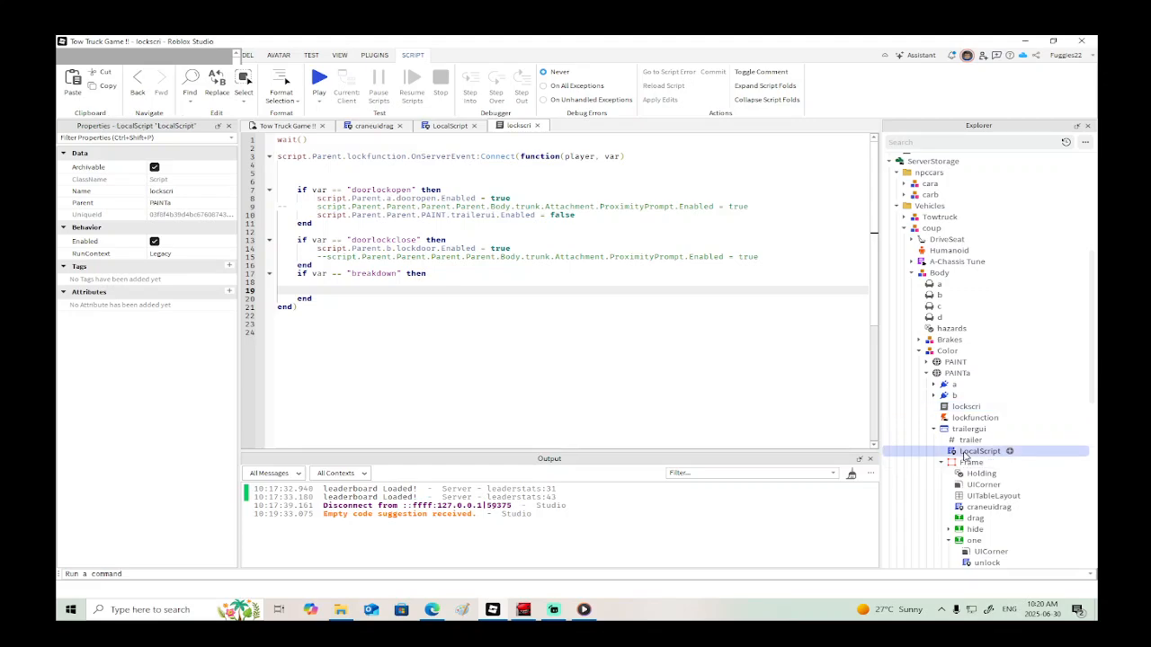
pyautogui.doubleClick(964, 451)
pyautogui.click(518, 126)
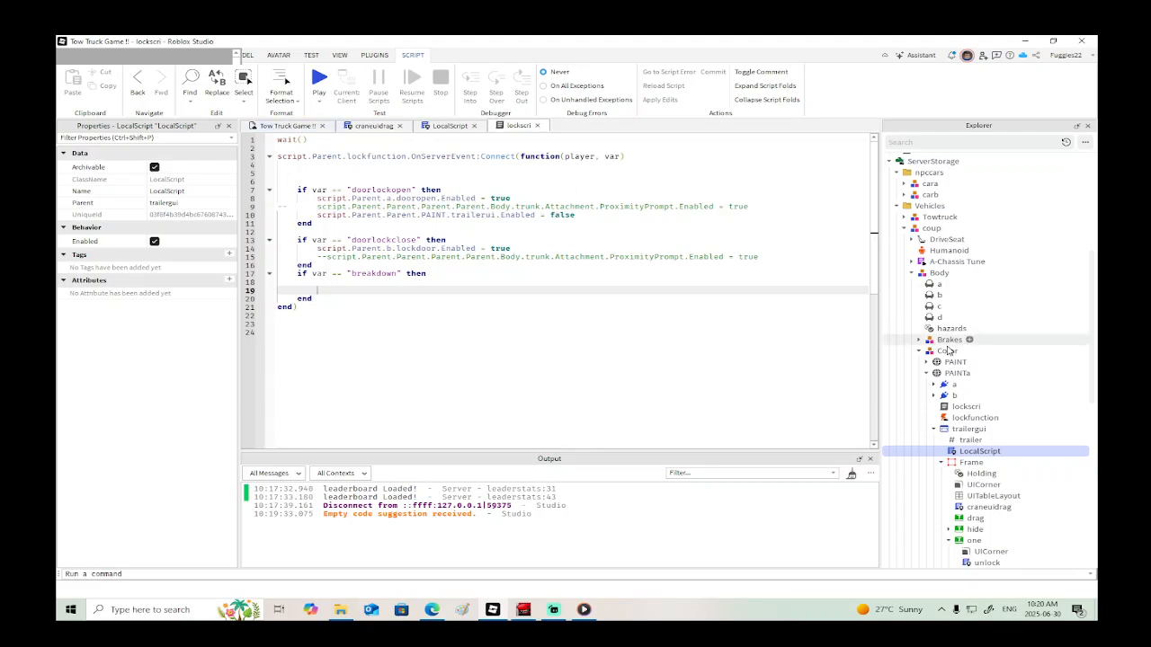
# Step: Collapse the coup model, move it from the Vehicles folder into Workspace, and focus the 3D view on it
pyautogui.click(910, 273)
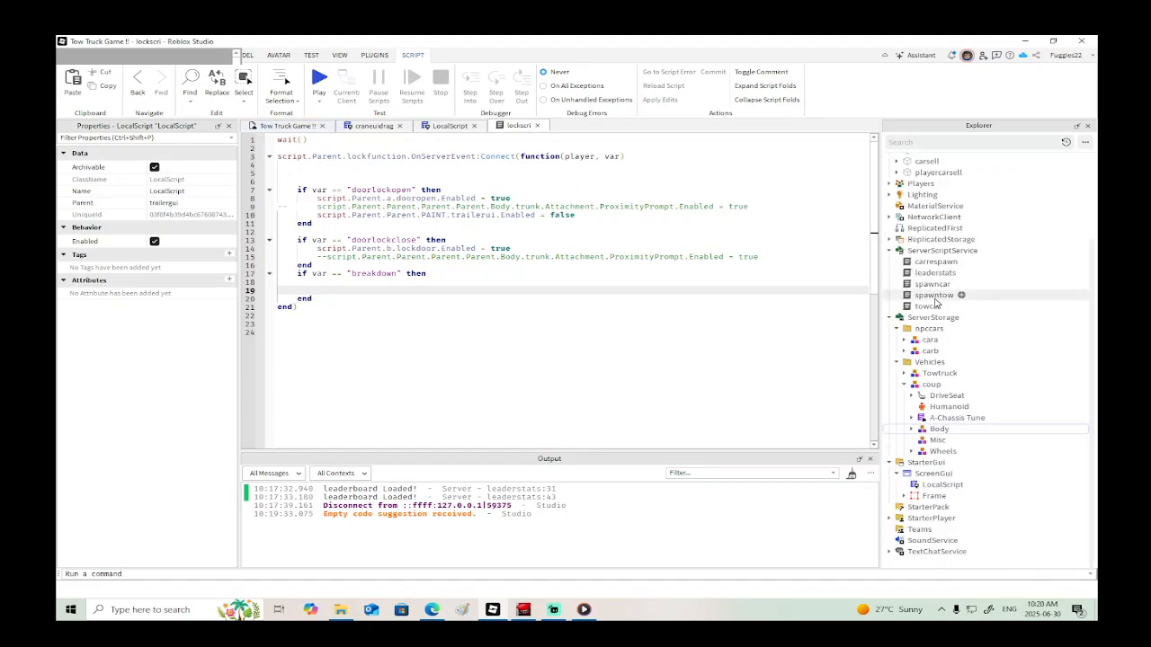
pyautogui.click(905, 387)
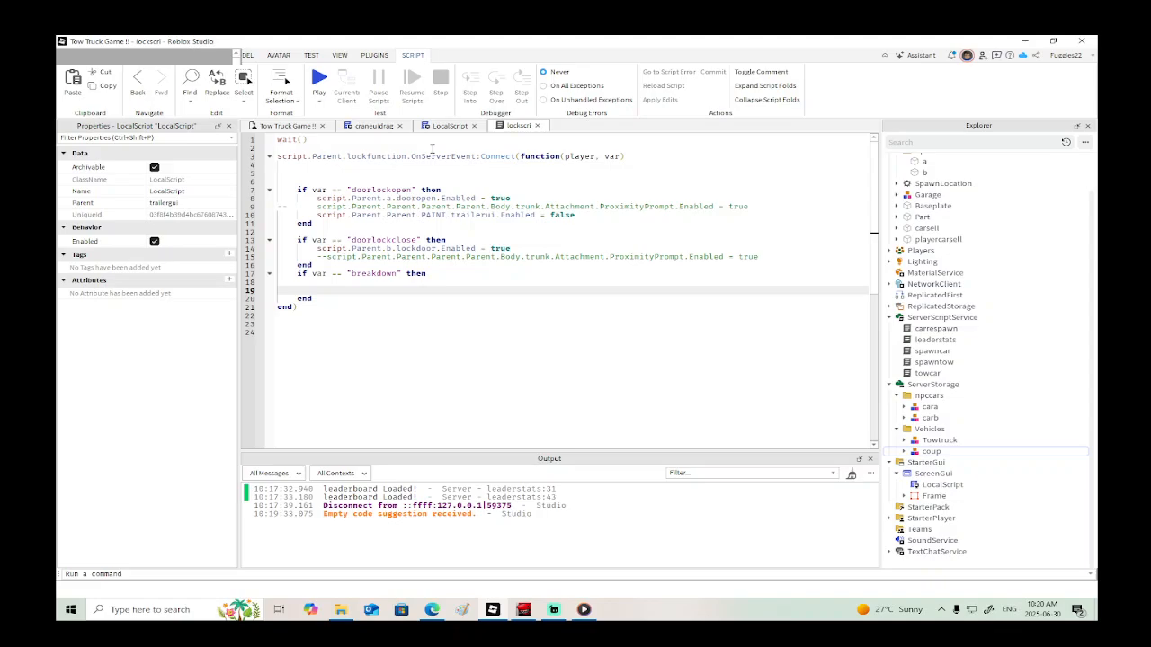
pyautogui.click(288, 127)
pyautogui.moveTo(931, 451); pyautogui.dragTo(917, 165)
pyautogui.press('f')
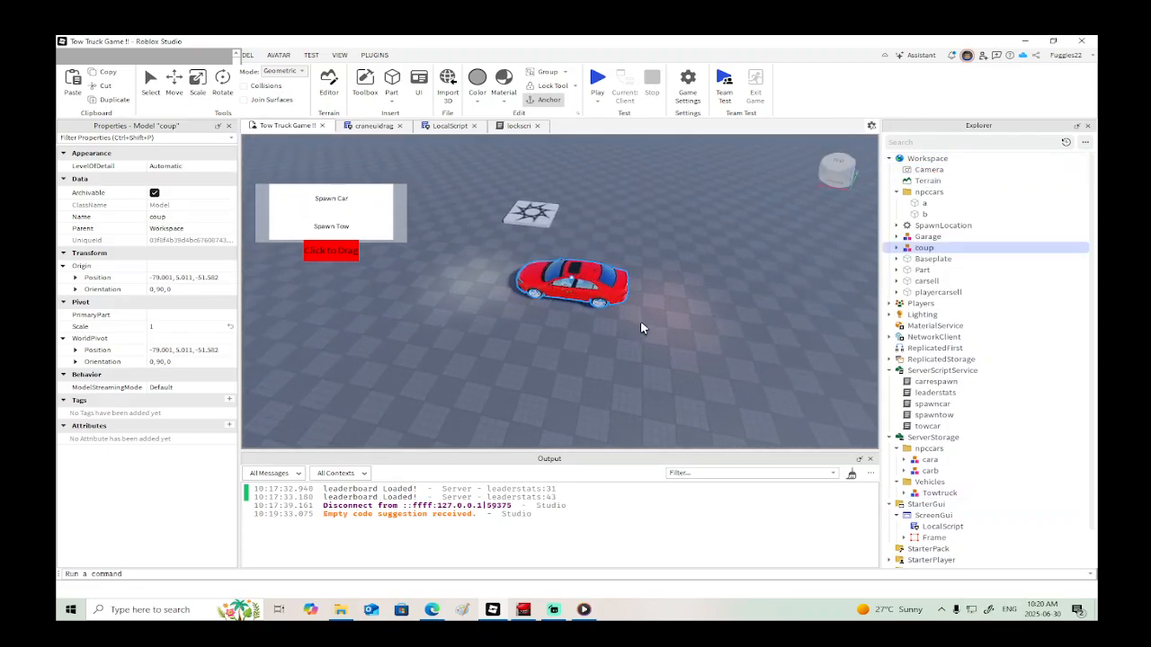
# Step: Select the coup's front gate mesh and bring up its available object commands
pyautogui.scroll(5, 641, 323)
pyautogui.scroll(-3, 641, 322)
pyautogui.scroll(3, 642, 323)
pyautogui.moveTo(641, 323); pyautogui.dragTo(641, 322, button='right')
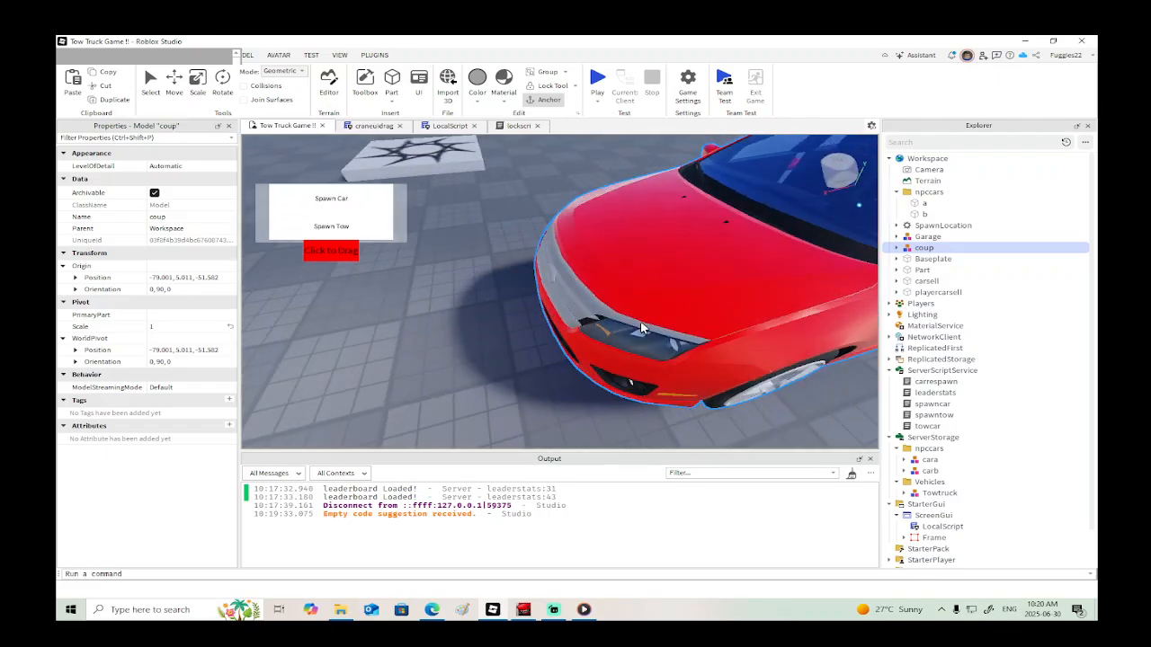
pyautogui.scroll(-4, 641, 328)
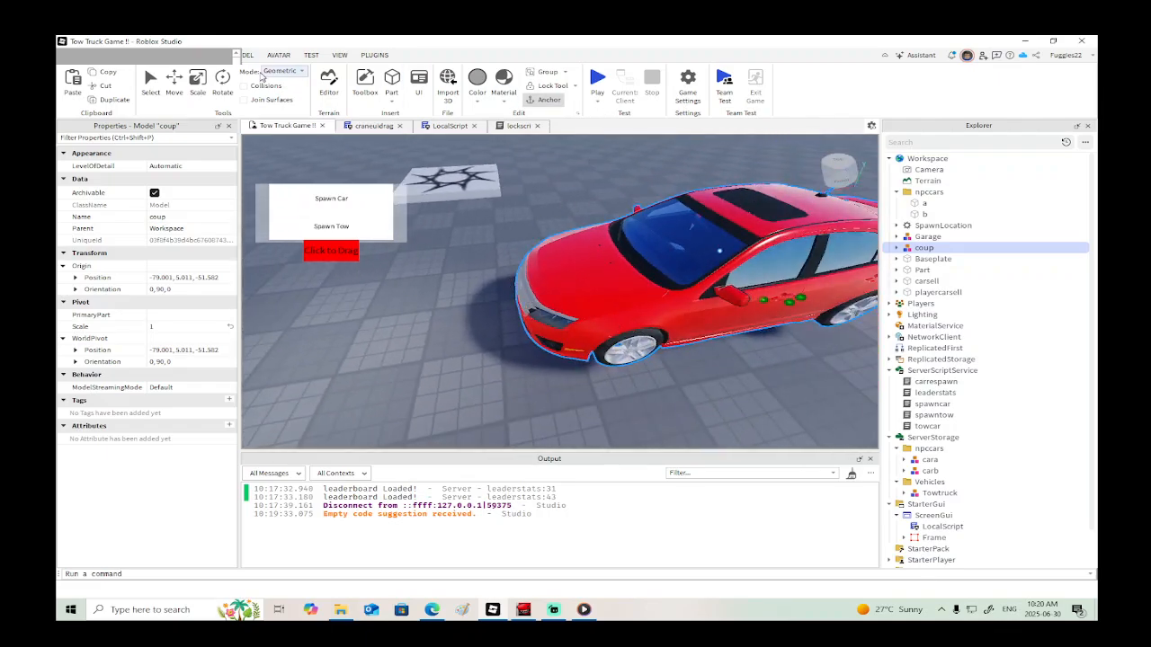
pyautogui.click(510, 303)
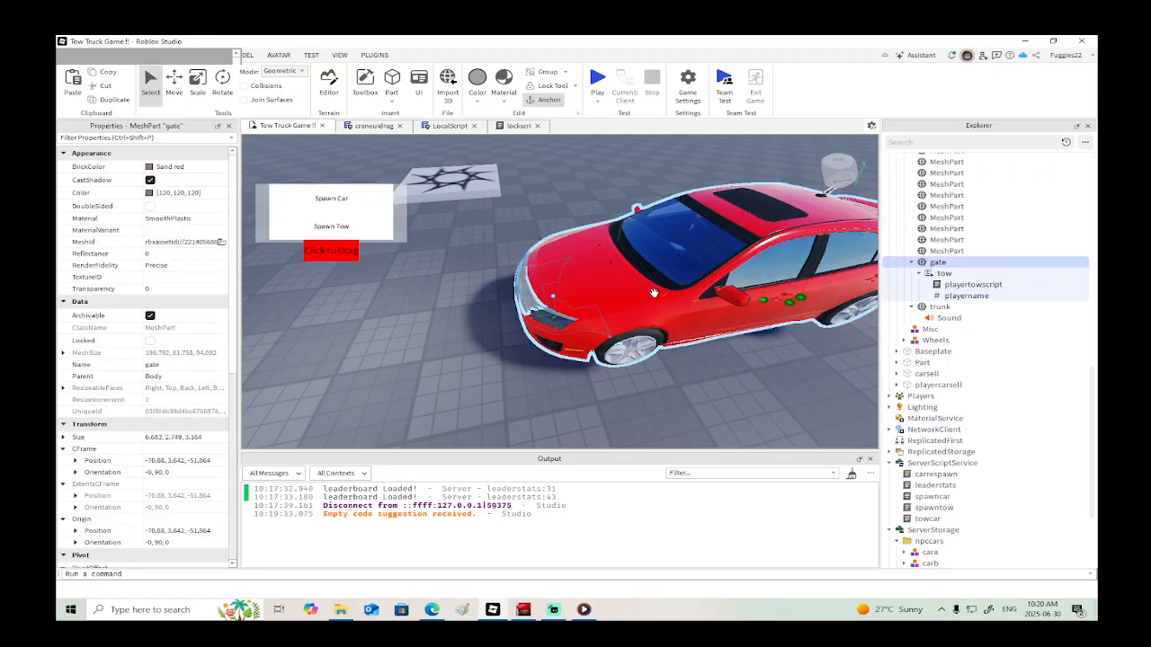
pyautogui.rightClick(927, 267)
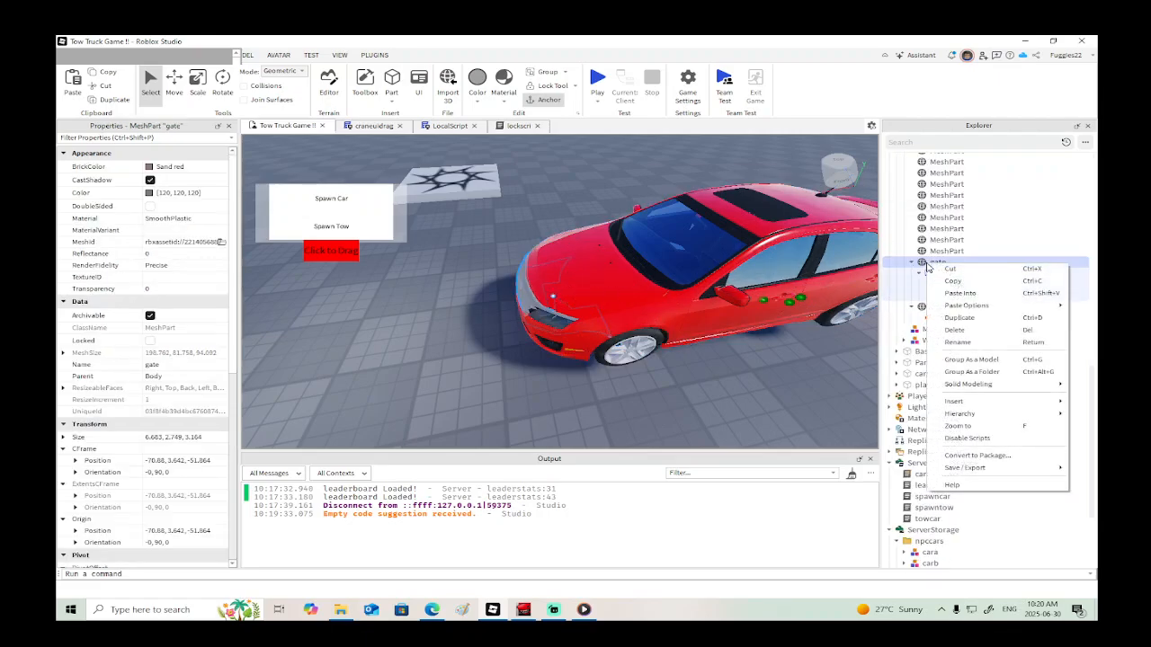
# Step: Insert an Attachment into the car body's gate mesh part and rename it breakdown
pyautogui.moveTo(967, 403)
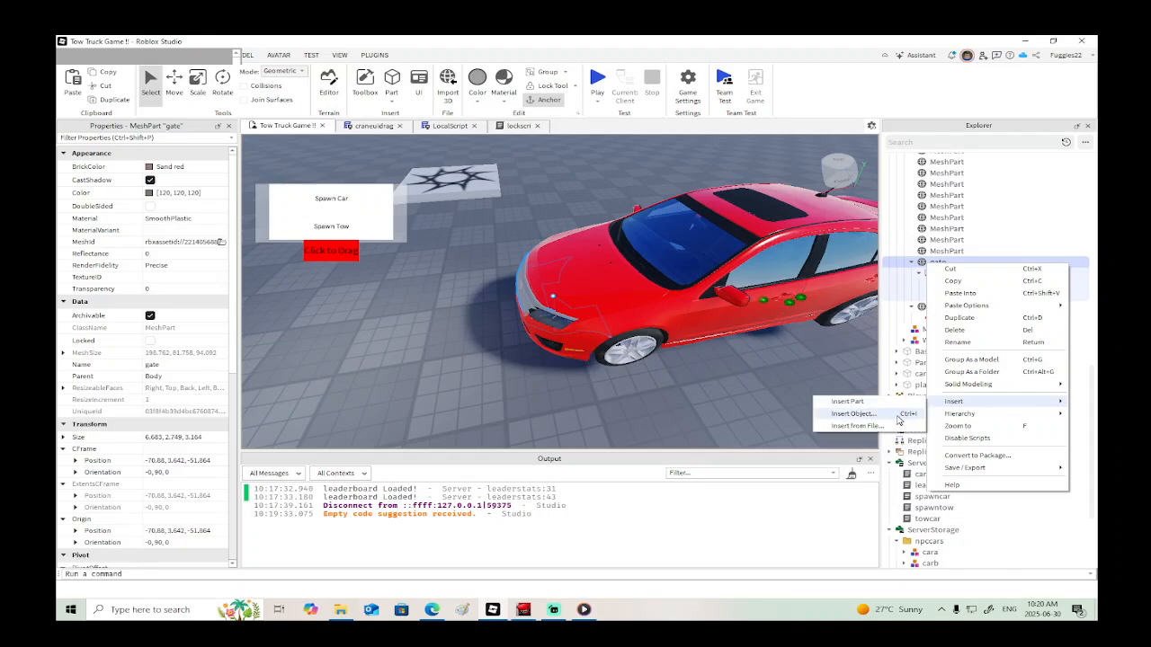
pyautogui.click(872, 419)
pyautogui.write('att')
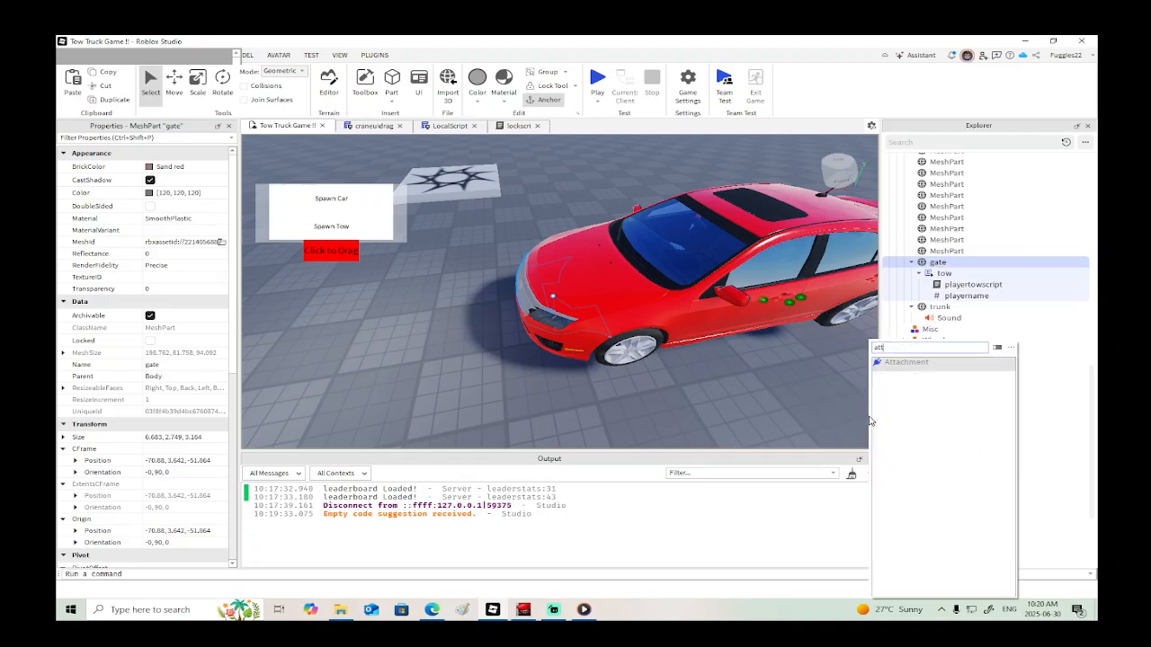
pyautogui.click(904, 362)
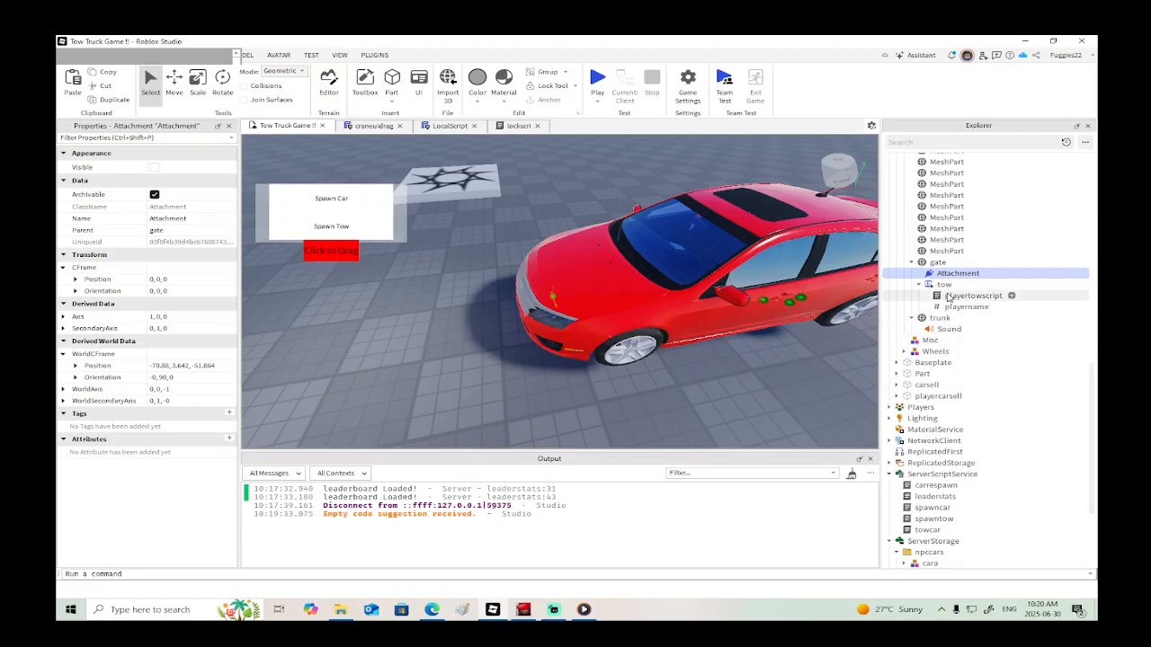
pyautogui.click(949, 274)
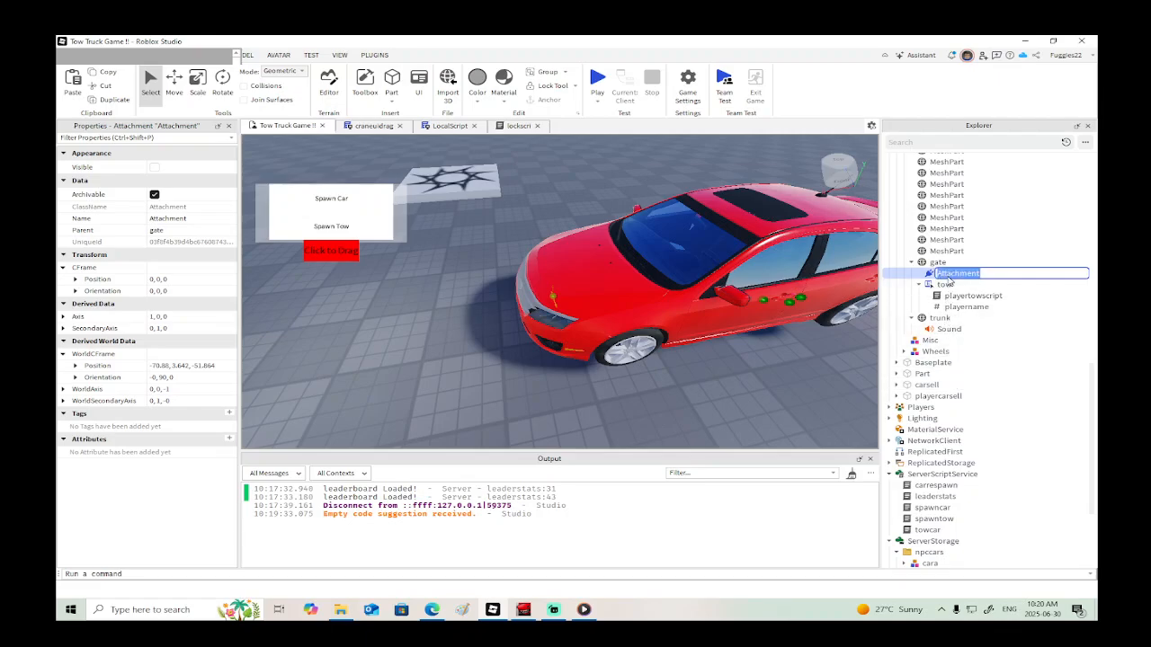
pyautogui.write('breakdown')
pyautogui.press('Return')
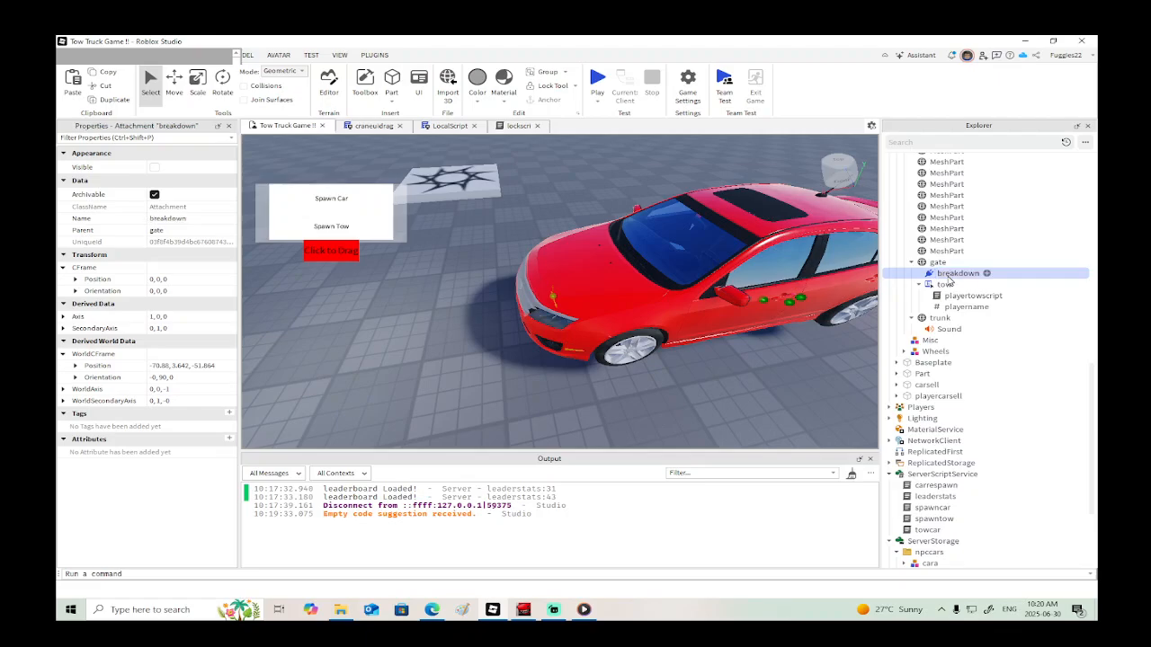
# Step: Add a ParticleEmitter inside the breakdown attachment
pyautogui.rightClick(949, 279)
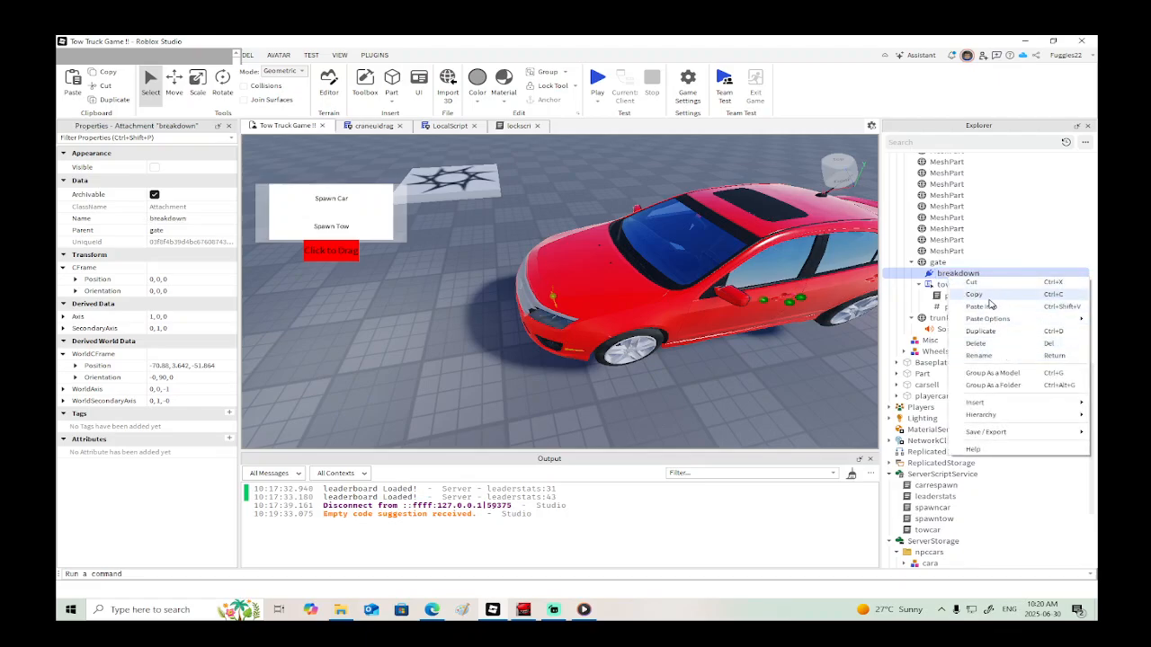
pyautogui.moveTo(990, 401)
pyautogui.click(922, 415)
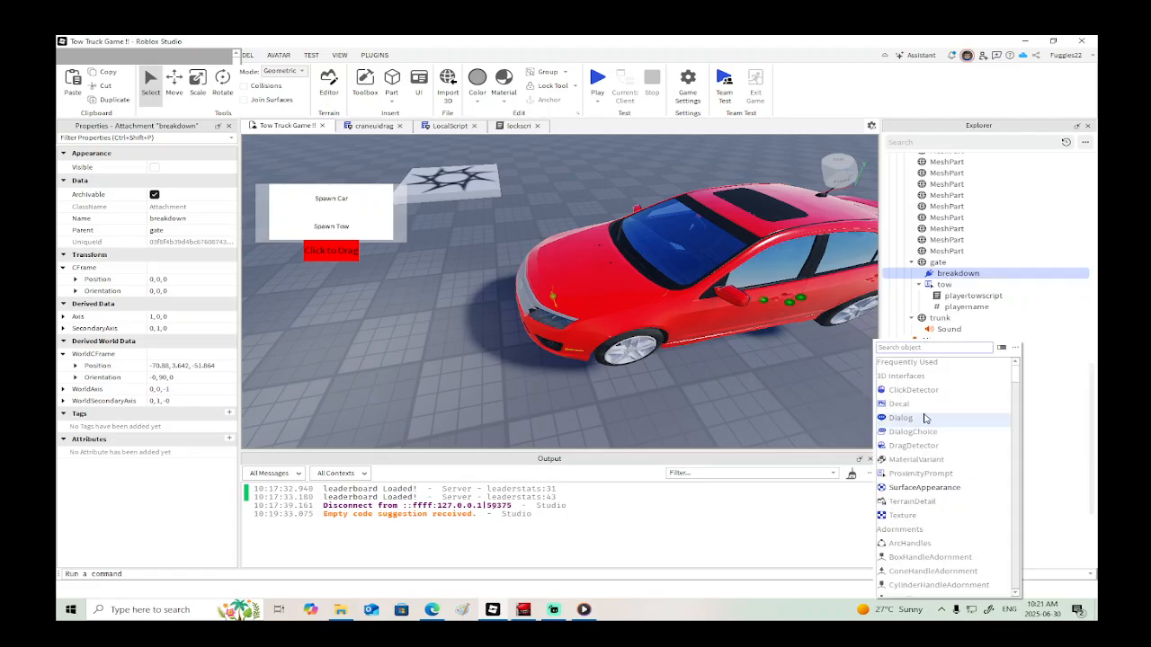
pyautogui.write('par')
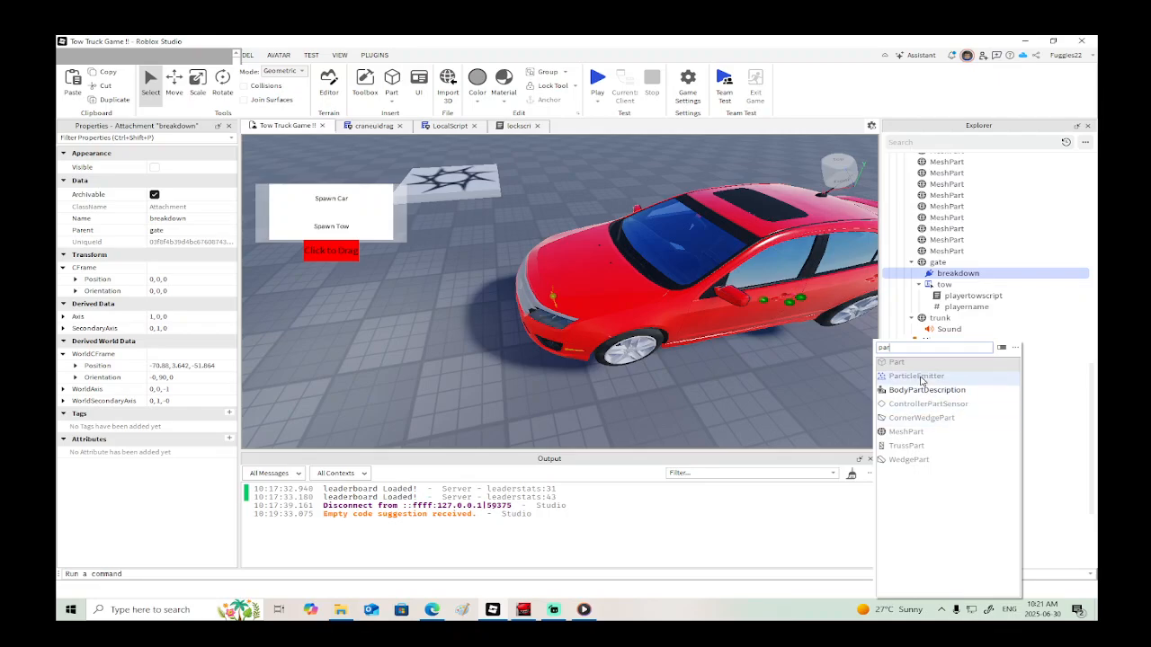
pyautogui.click(917, 376)
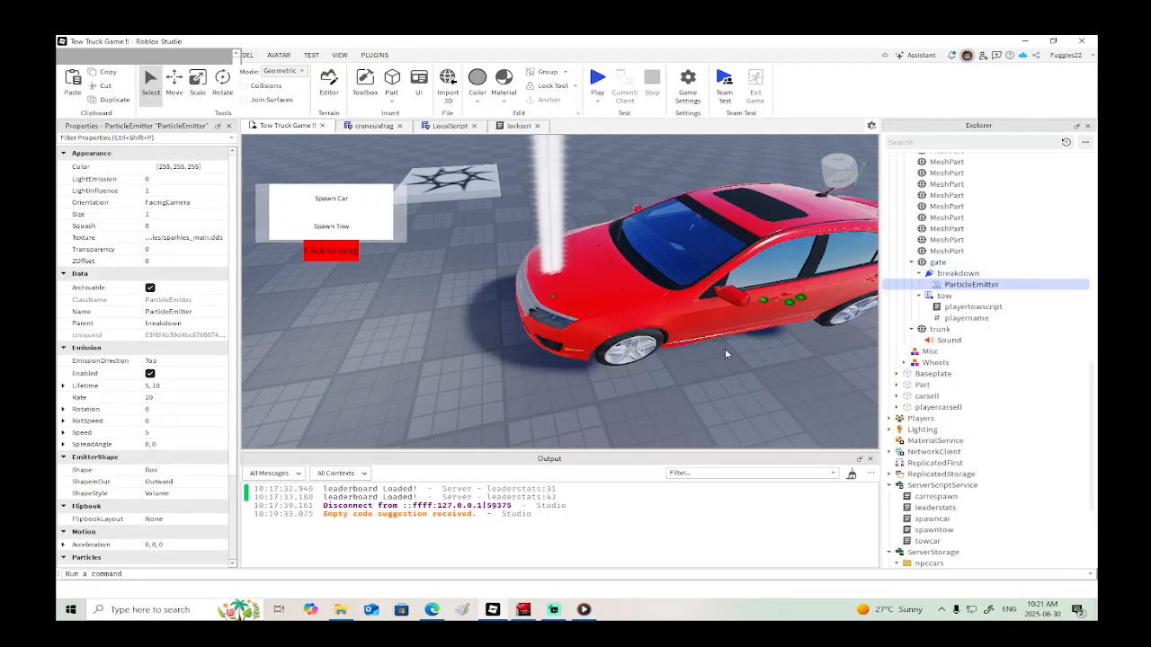
# Step: Set the particle emitter's Lifetime to 1
pyautogui.scroll(-3, 197, 284)
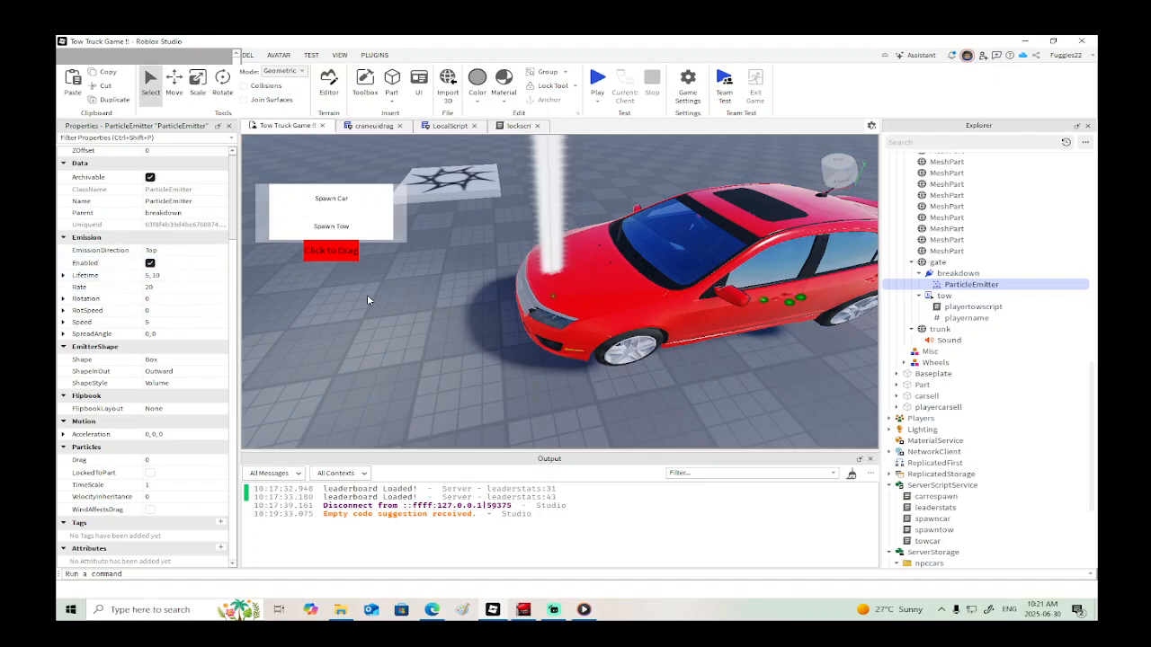
pyautogui.scroll(-5, 367, 294)
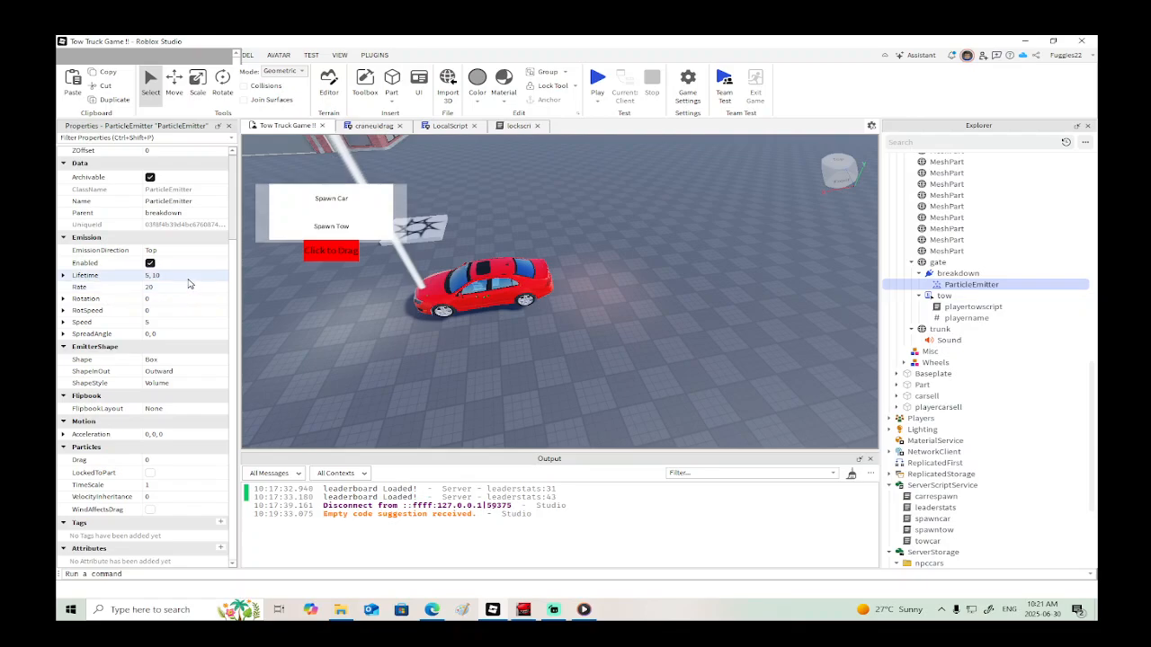
pyautogui.click(188, 278)
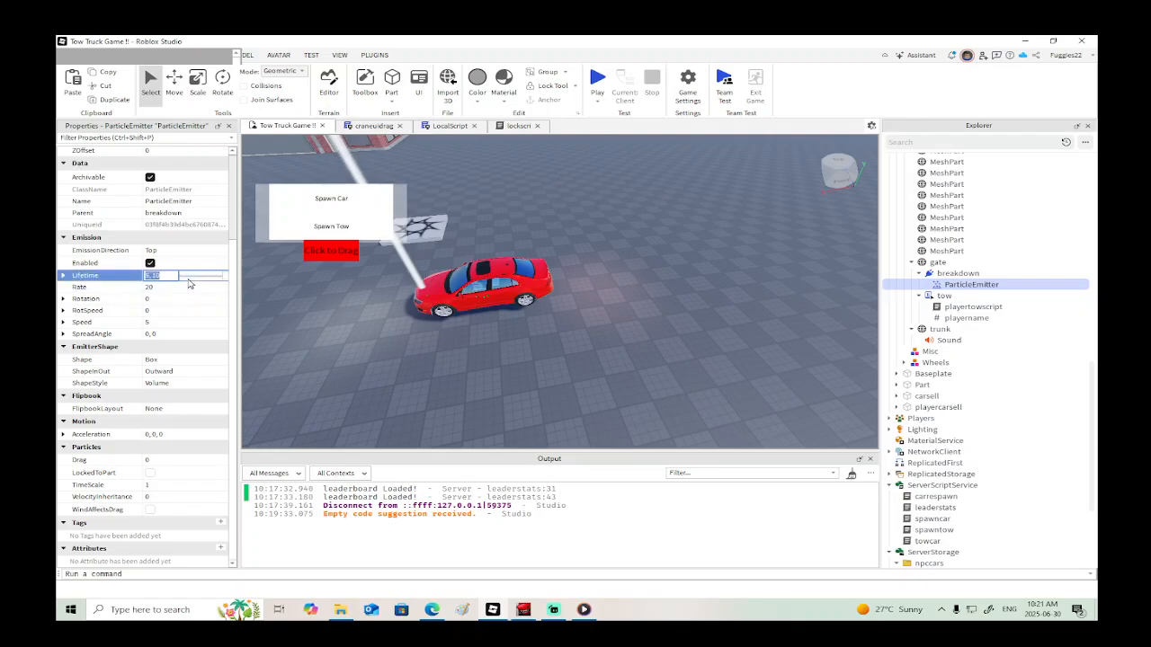
pyautogui.write('0.75')
pyautogui.moveTo(189, 278); pyautogui.dragTo(192, 278)
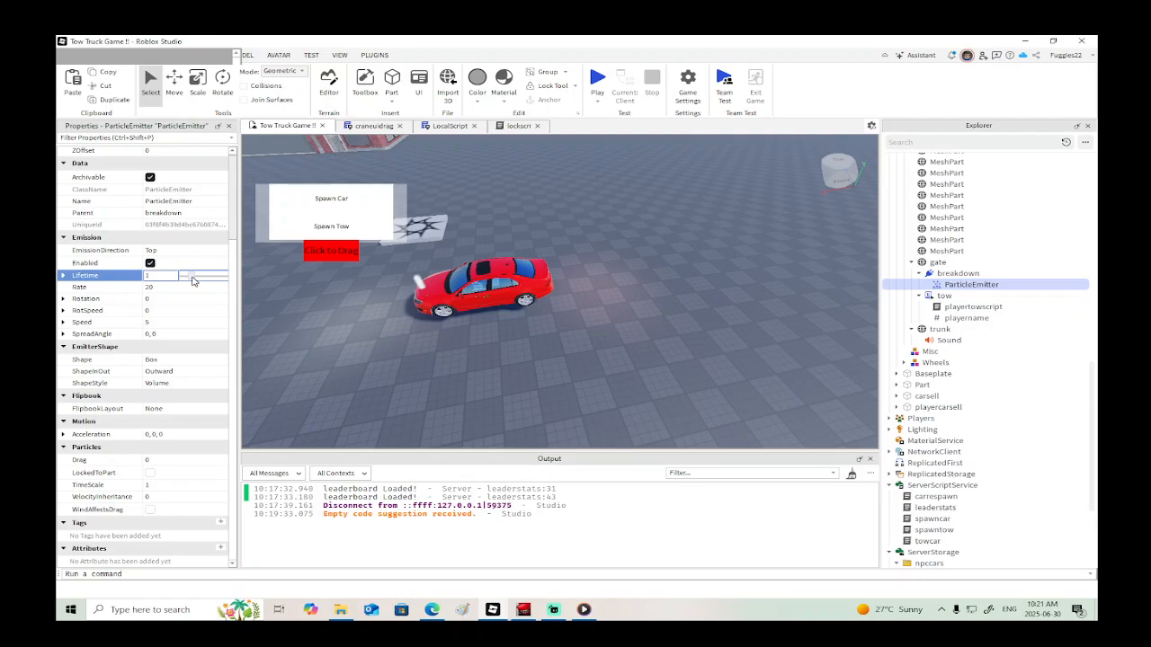
pyautogui.press('w')
pyautogui.moveTo(404, 364); pyautogui.dragTo(404, 365, button='right')
pyautogui.scroll(-1, 404, 368)
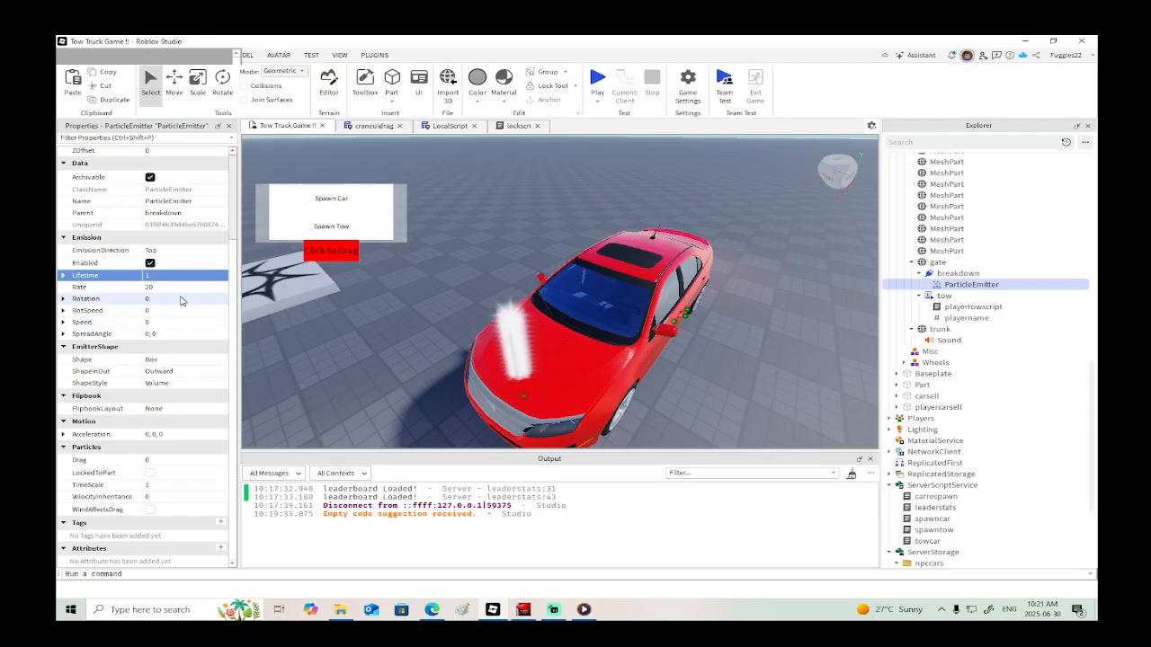
# Step: Set the particle emitter's Rate to 13 and its Speed to 1
pyautogui.click(183, 288)
pyautogui.moveTo(194, 289)
pyautogui.mouseDown()
pyautogui.moveTo(207, 291)
pyautogui.moveTo(191, 289)
pyautogui.mouseUp()
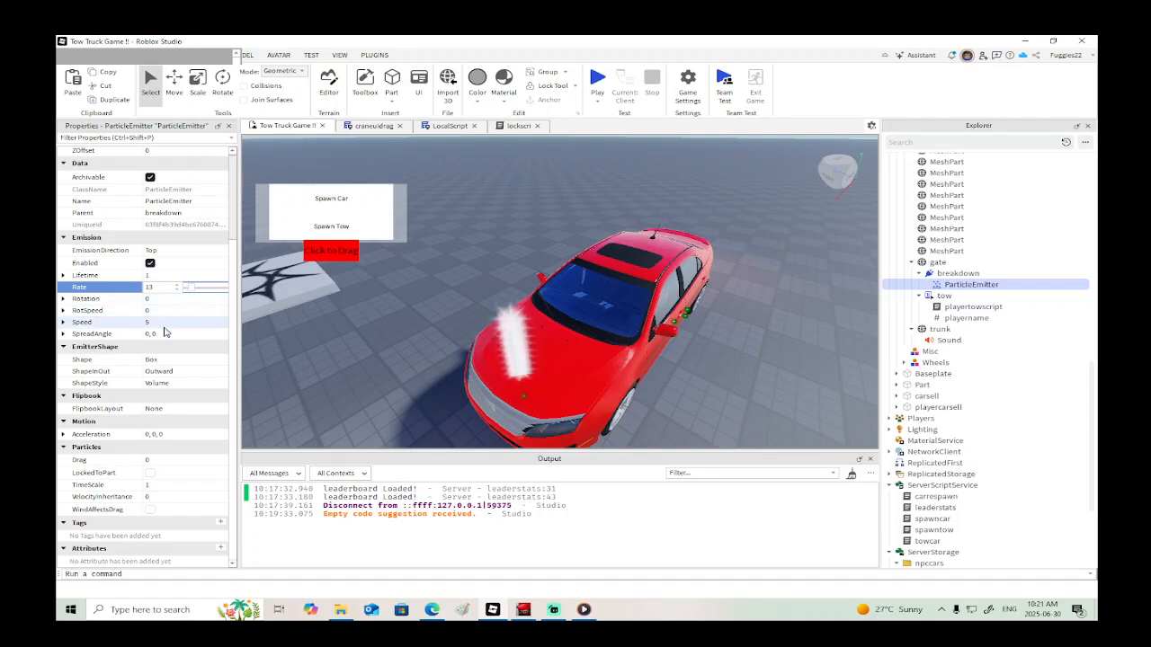
pyautogui.click(166, 323)
pyautogui.write('1')
pyautogui.press('Return')
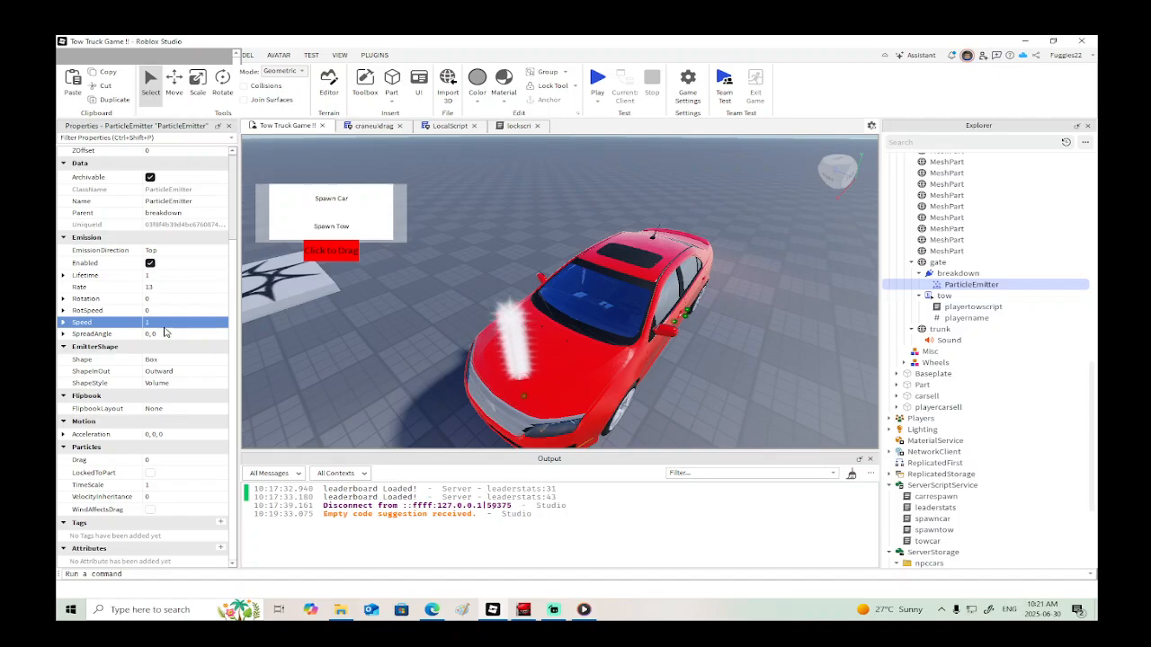
# Step: Try a much higher Speed on the particle emitter, and set it to 5
pyautogui.click(173, 322)
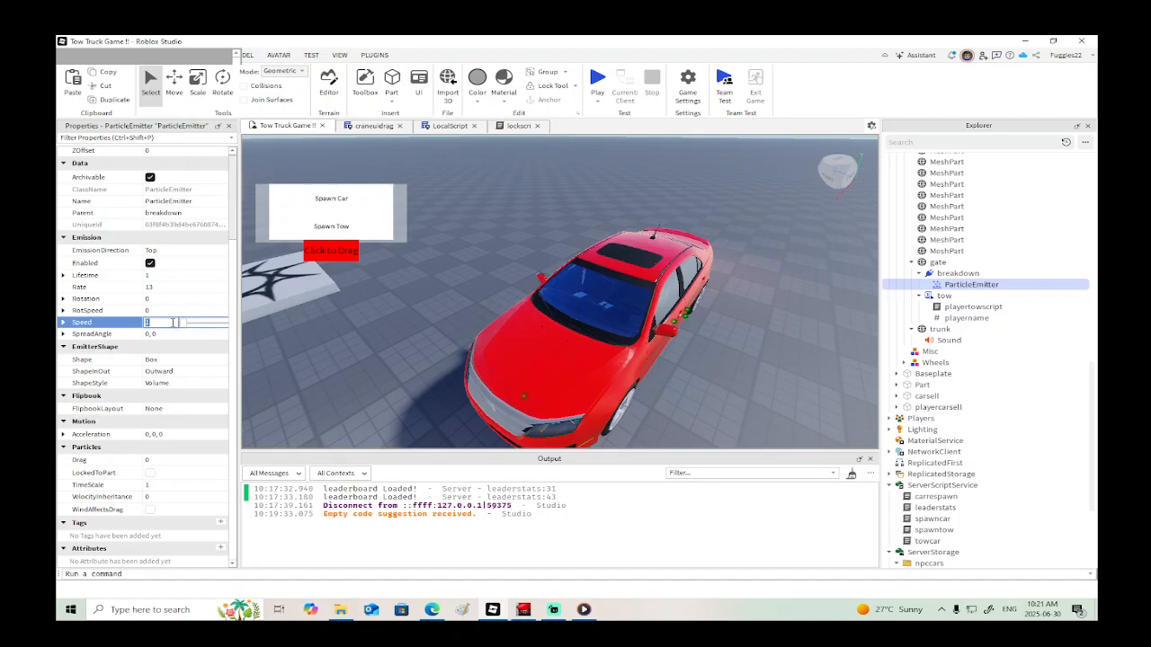
pyautogui.moveTo(185, 326); pyautogui.dragTo(193, 326)
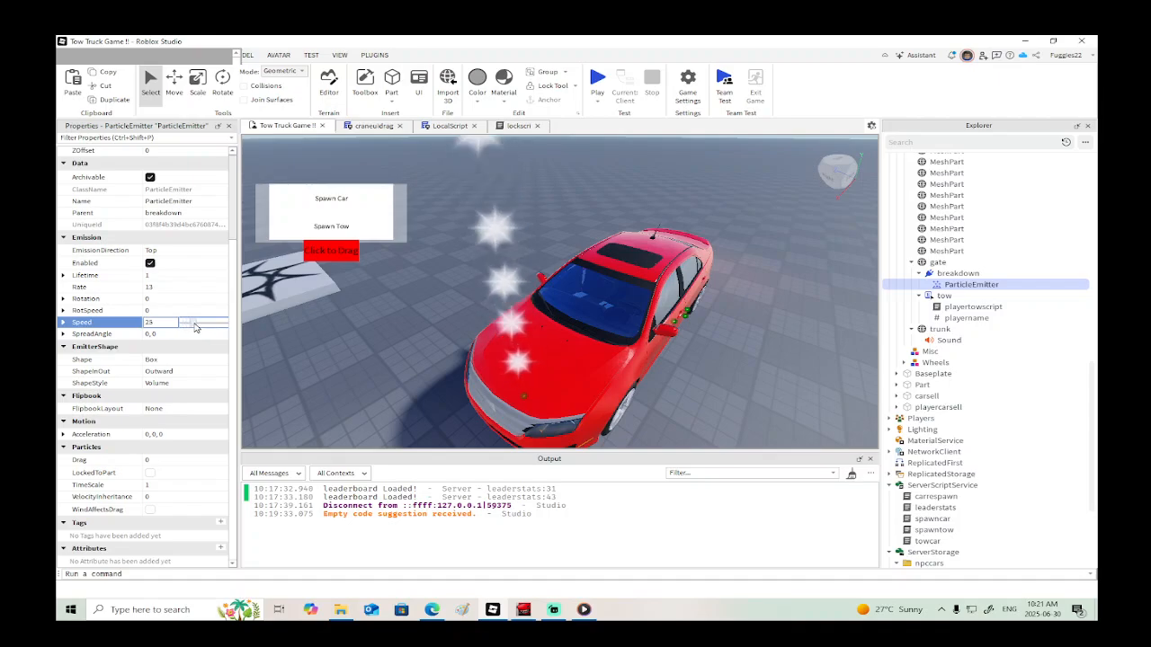
pyautogui.click(161, 323)
pyautogui.press('BackSpace')
pyautogui.press('BackSpace')
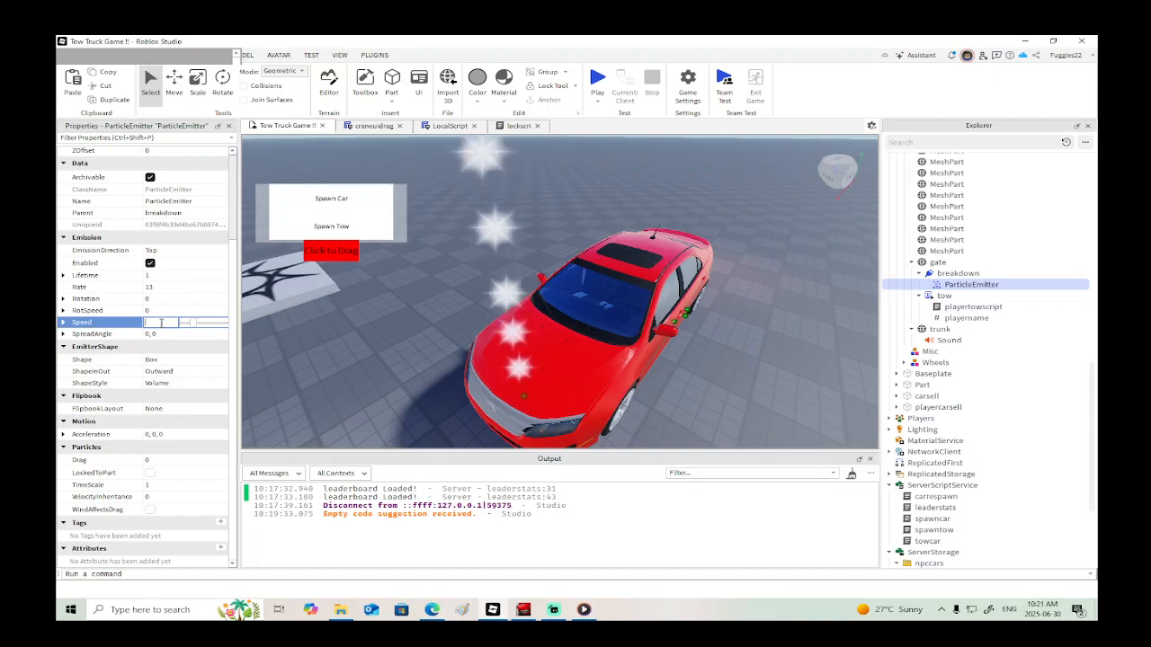
pyautogui.write('5')
pyautogui.press('Return')
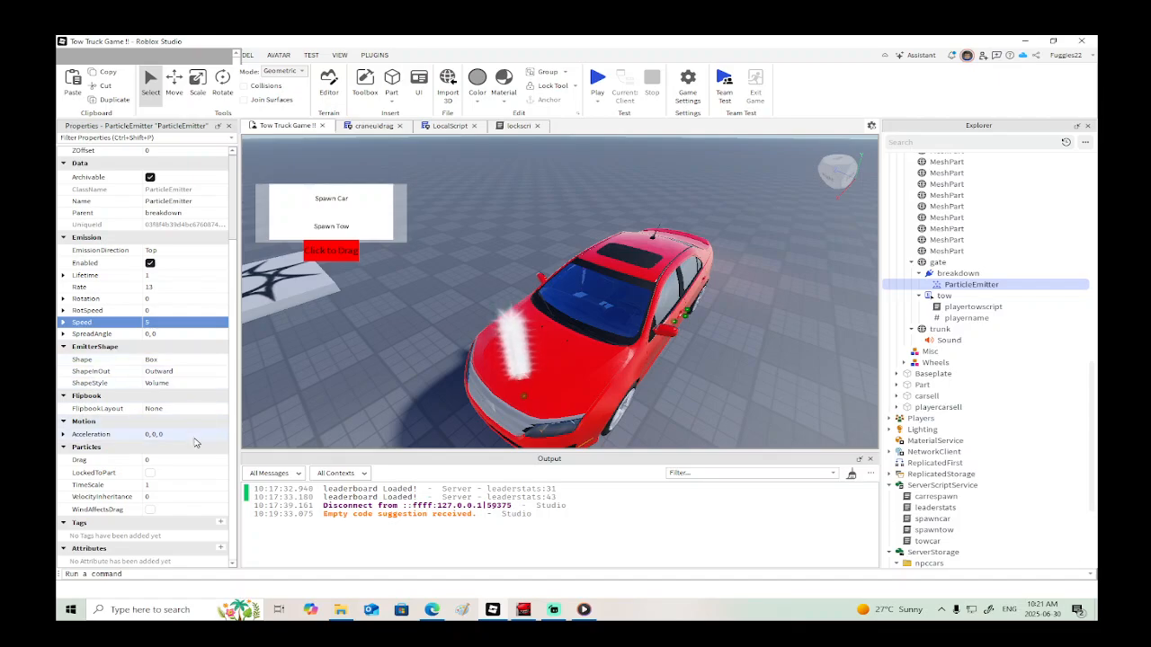
# Step: Try a TimeScale of about 0.35 on the particle emitter, and restore it to 1
pyautogui.click(179, 486)
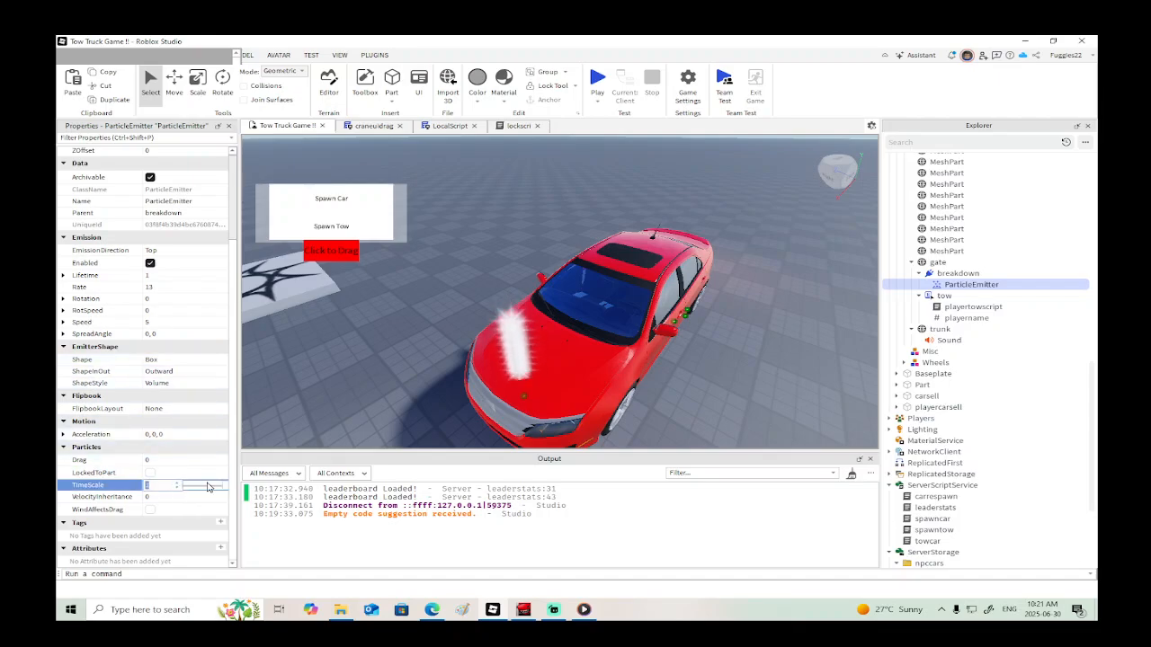
pyautogui.moveTo(224, 486); pyautogui.dragTo(203, 489)
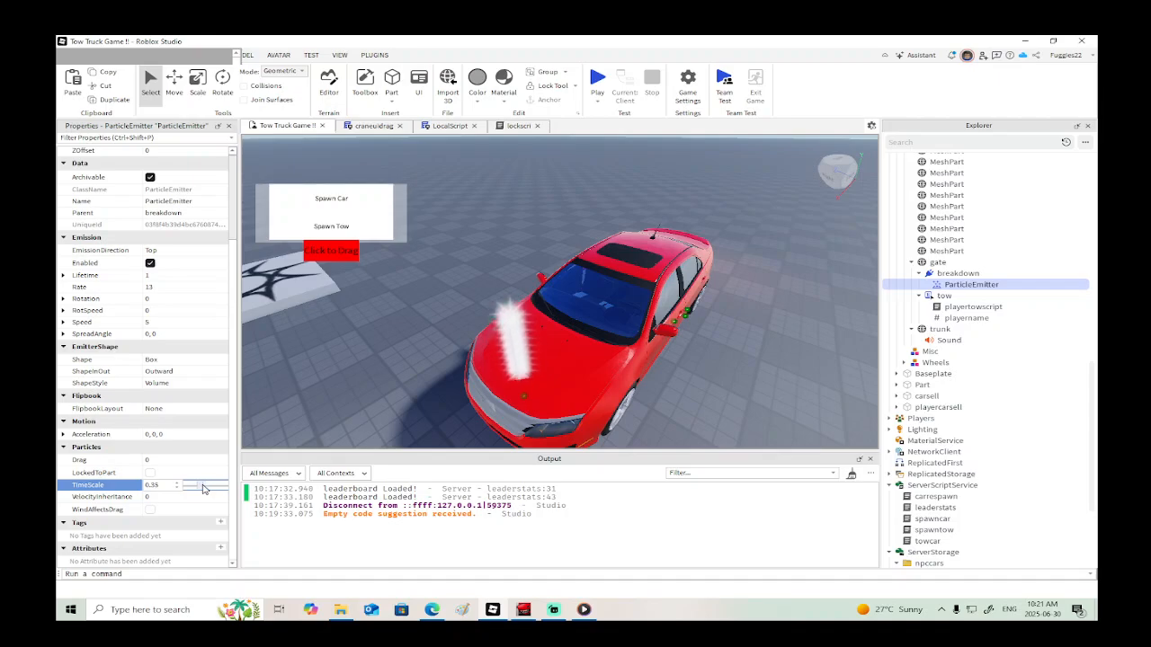
pyautogui.moveTo(201, 489); pyautogui.dragTo(235, 490)
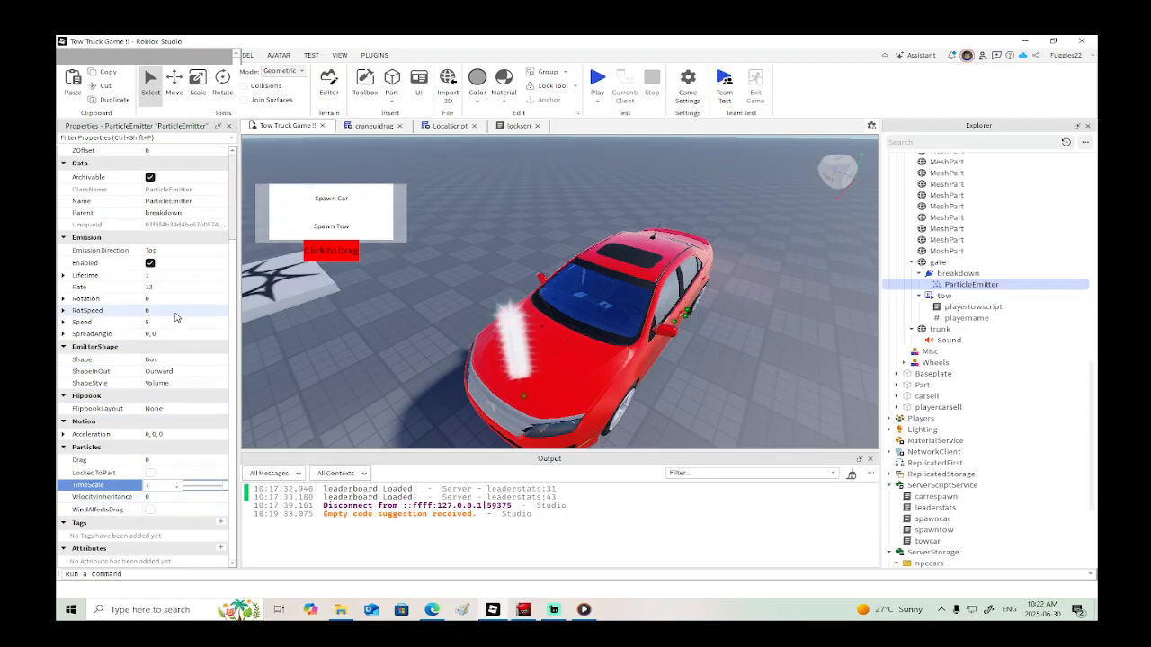
# Step: Try the Cylinder, Disc and Sphere emitter shapes, and return the Shape to Box
pyautogui.click(174, 360)
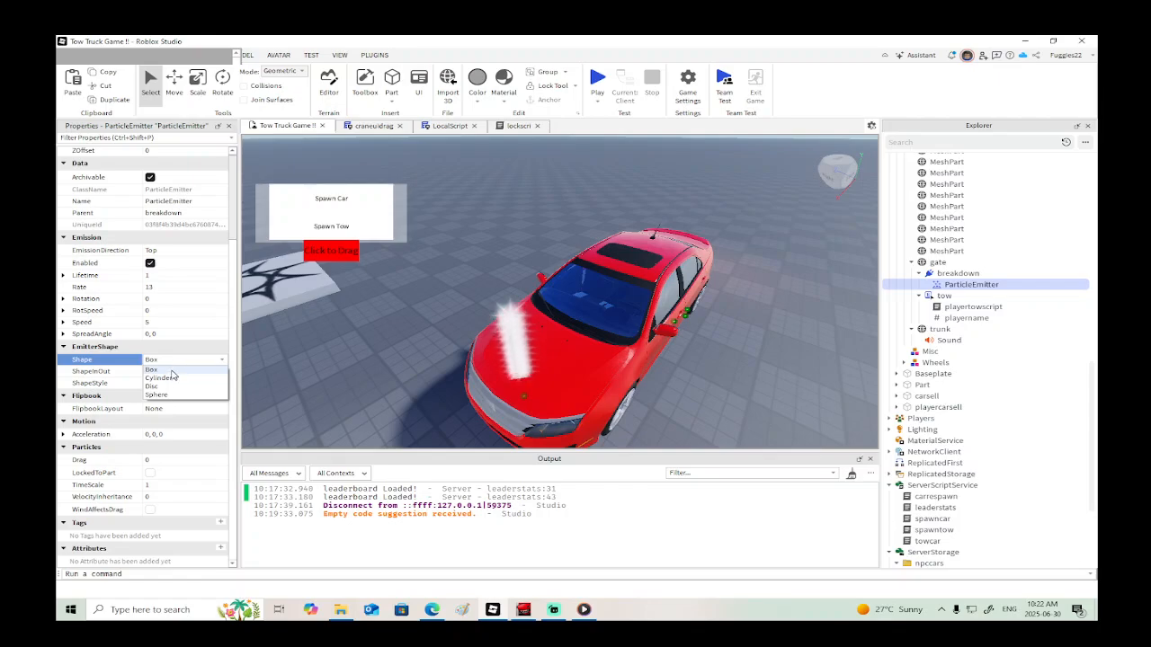
pyautogui.click(167, 377)
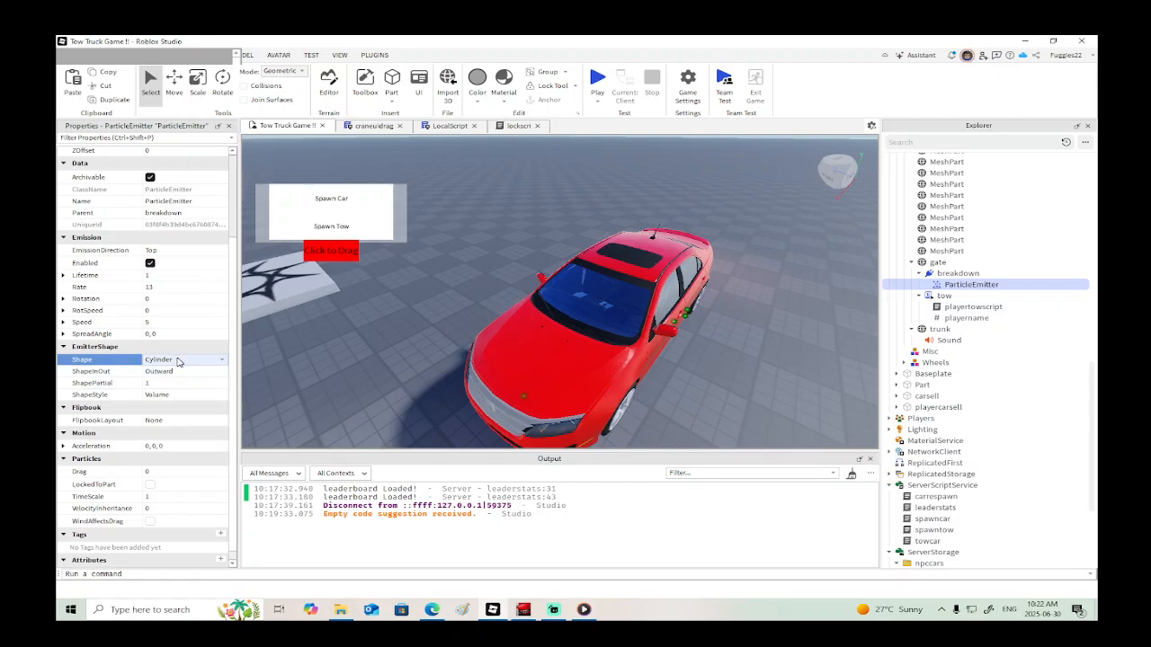
pyautogui.click(177, 361)
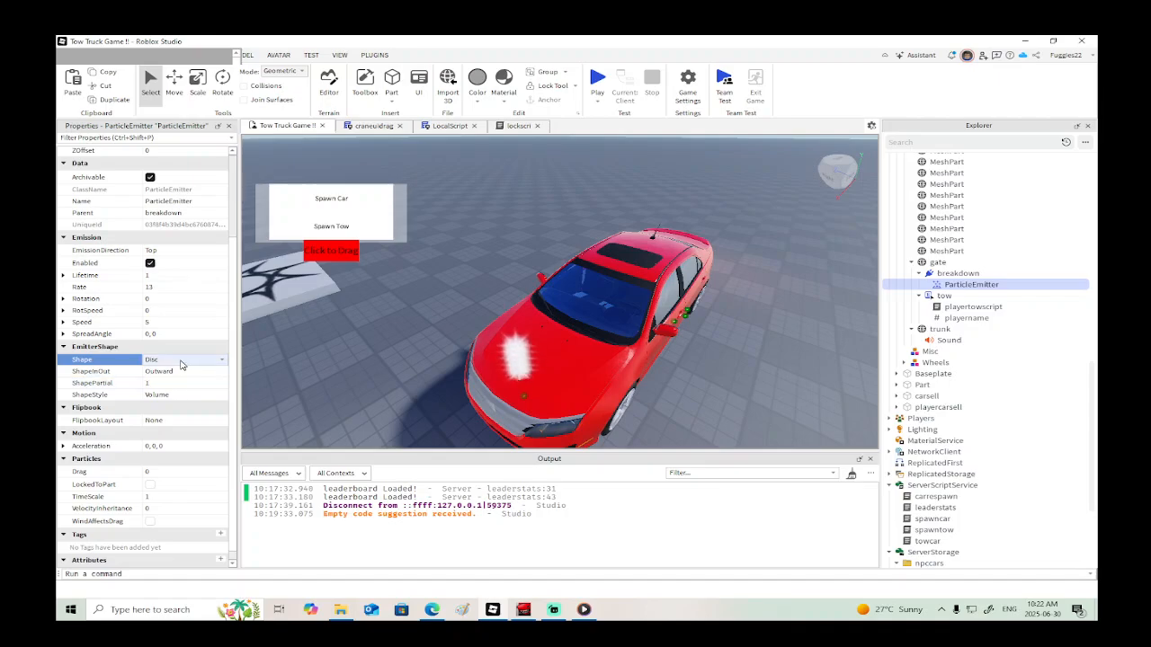
pyautogui.click(182, 361)
pyautogui.click(180, 385)
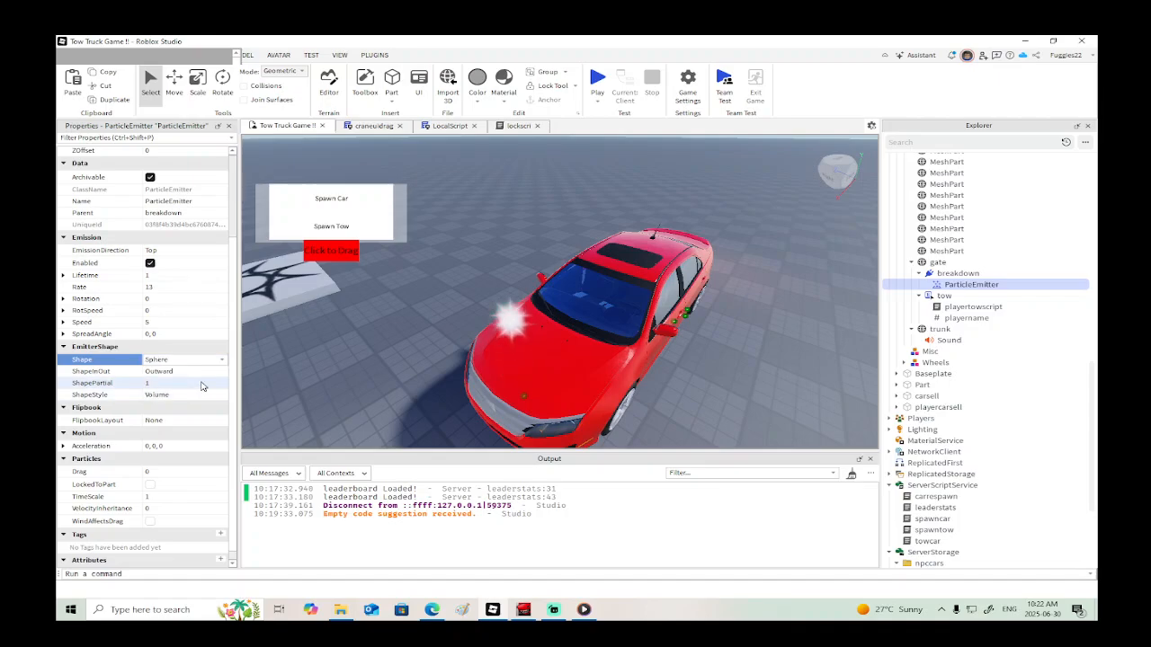
pyautogui.click(201, 360)
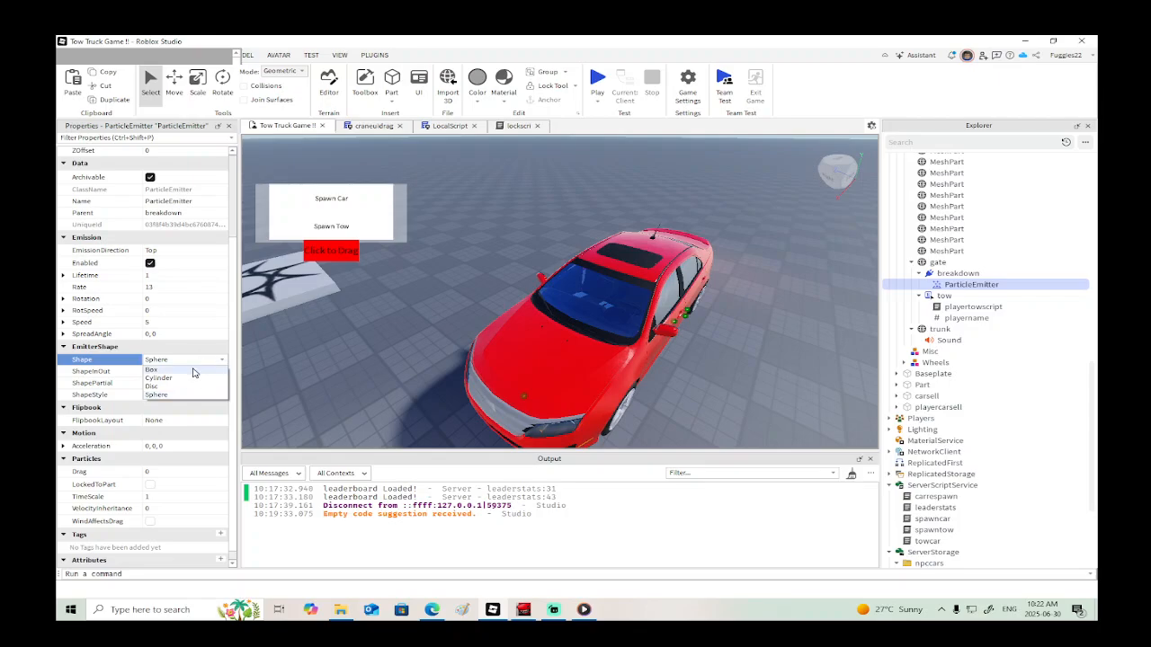
pyautogui.click(192, 370)
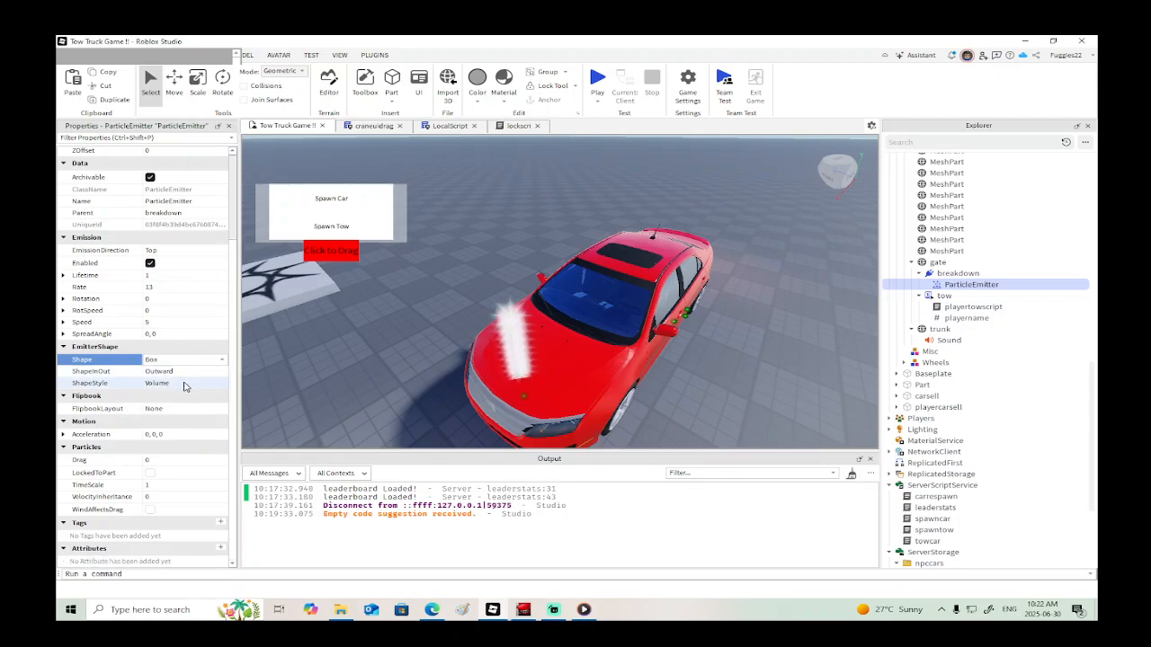
# Step: Try the Surface option for the emitter's ShapeStyle, and switch it back to Volume
pyautogui.click(185, 383)
pyautogui.click(186, 383)
pyautogui.click(184, 397)
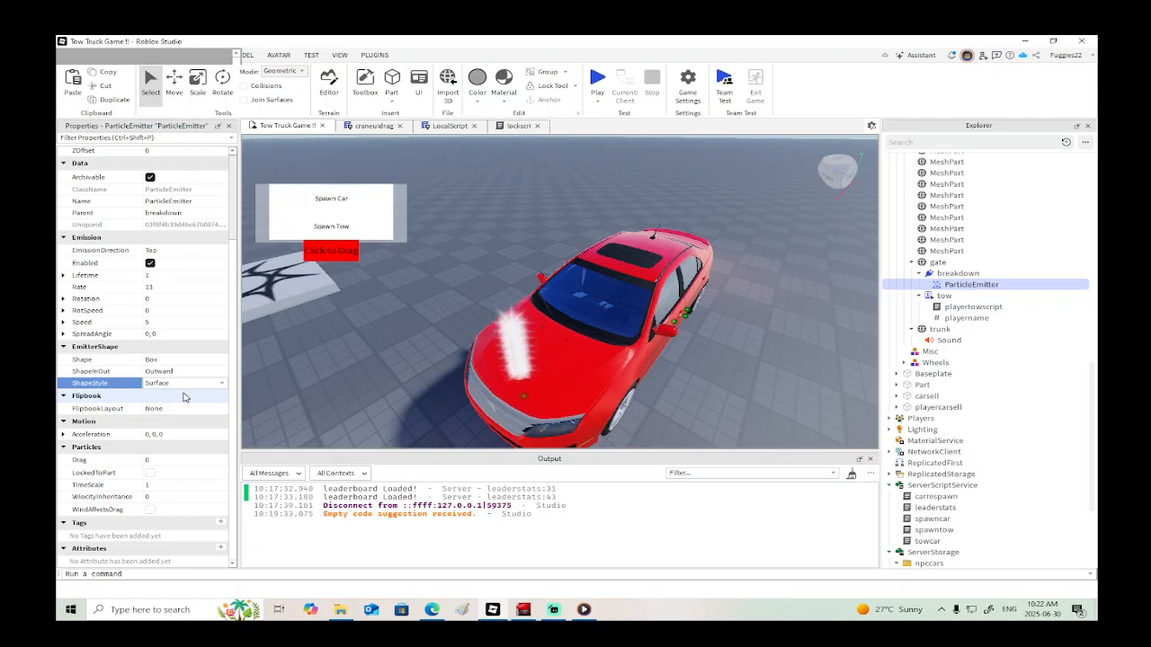
pyautogui.click(186, 386)
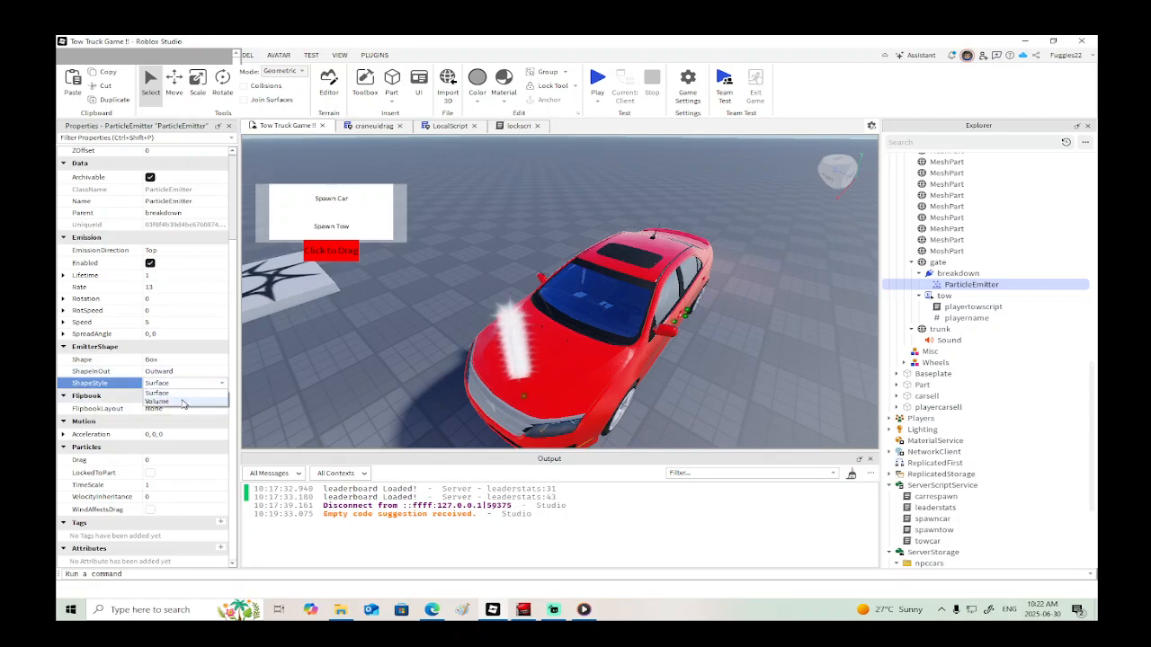
pyautogui.click(183, 401)
# Step: Delete the ParticleEmitter from the breakdown attachment
pyautogui.scroll(3, 209, 339)
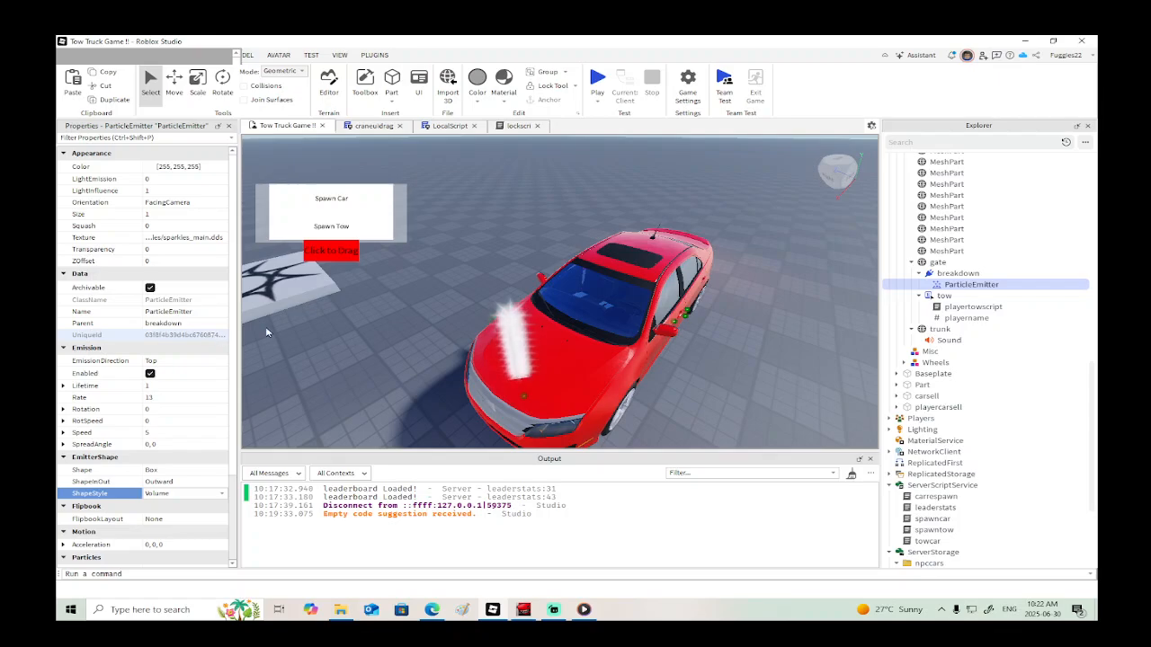
pyautogui.click(937, 275)
pyautogui.click(944, 286)
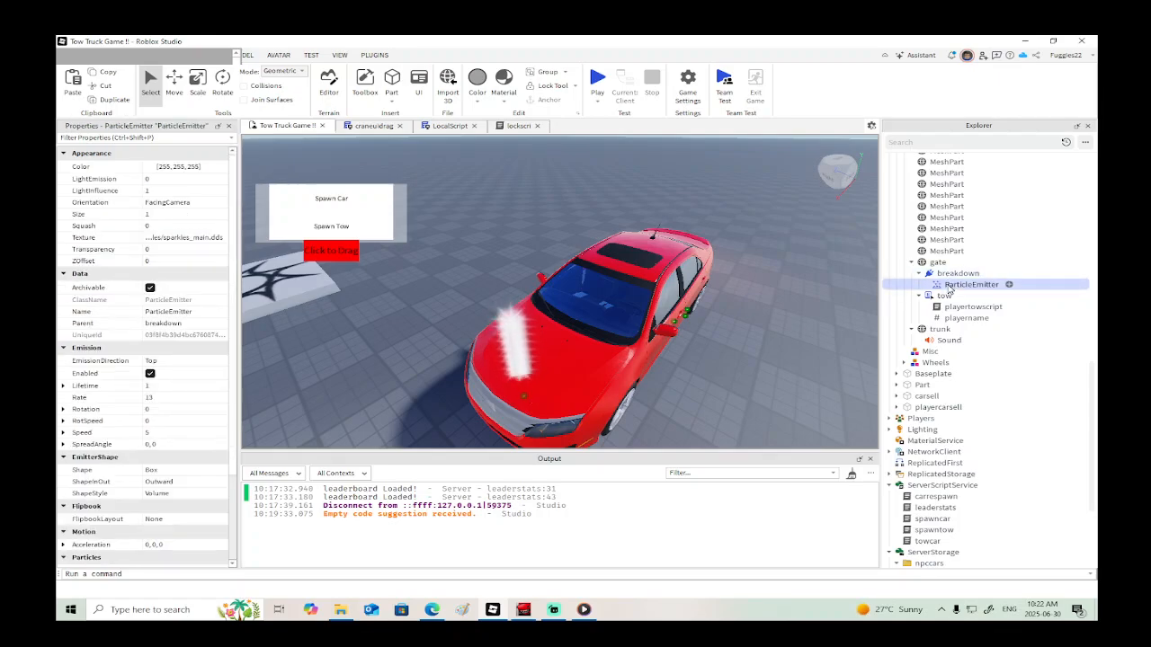
pyautogui.press('Delete')
# Step: Insert a Smoke object into the breakdown attachment under the gate part
pyautogui.click(948, 276)
pyautogui.rightClick(948, 275)
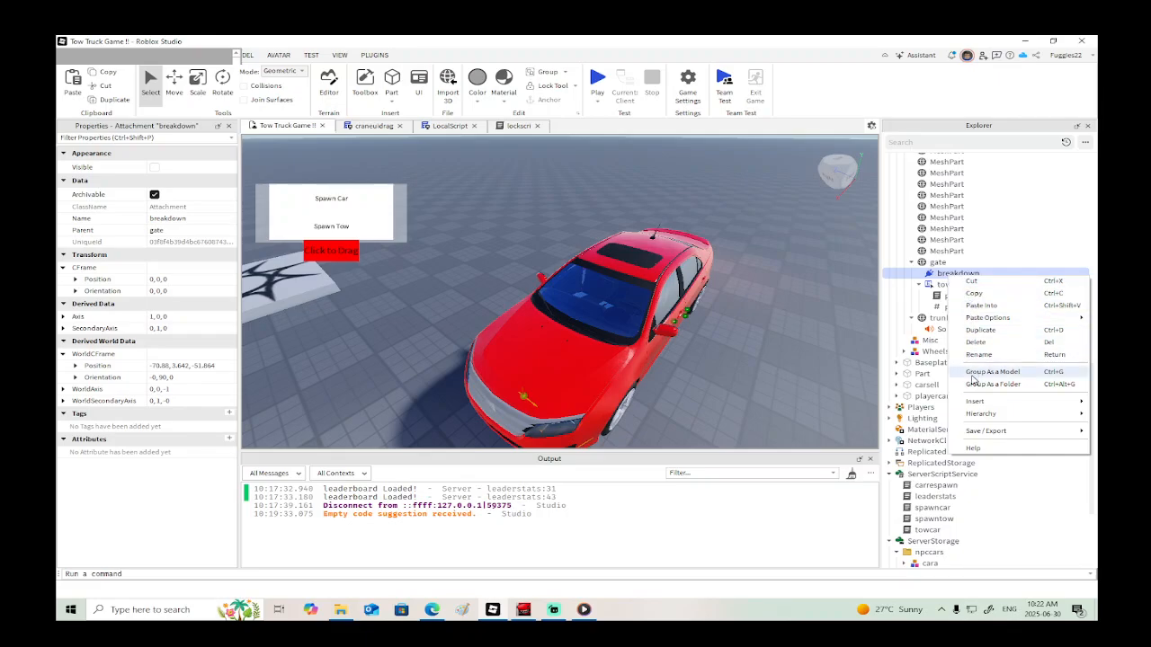
pyautogui.moveTo(978, 401)
pyautogui.click(888, 417)
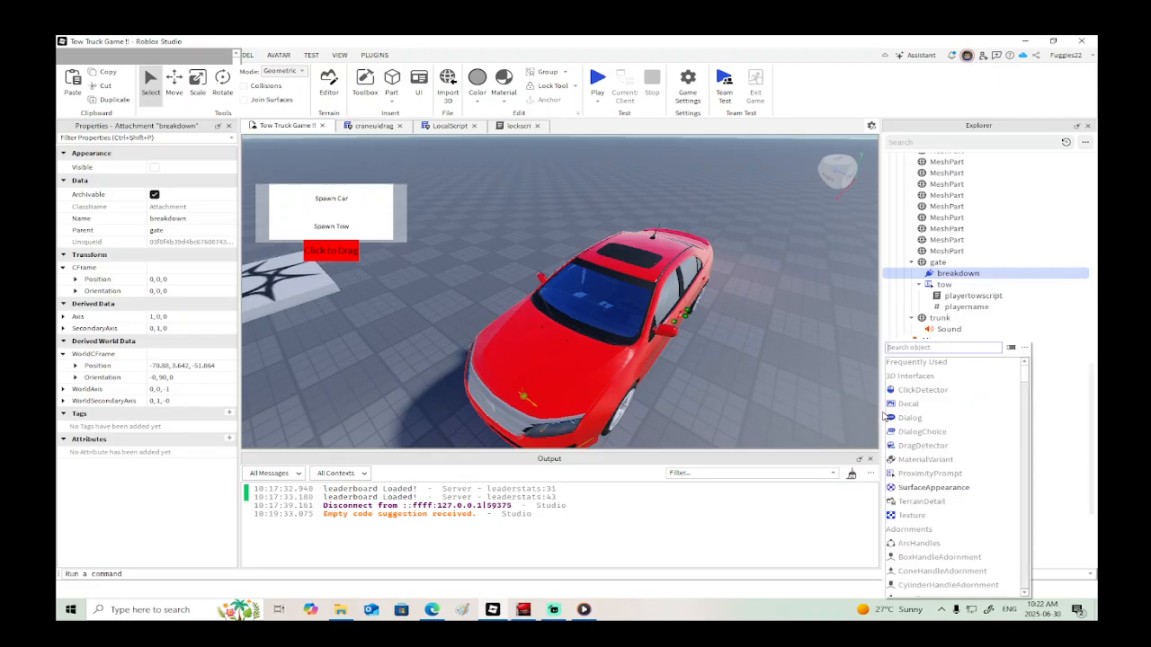
pyautogui.write('smoke')
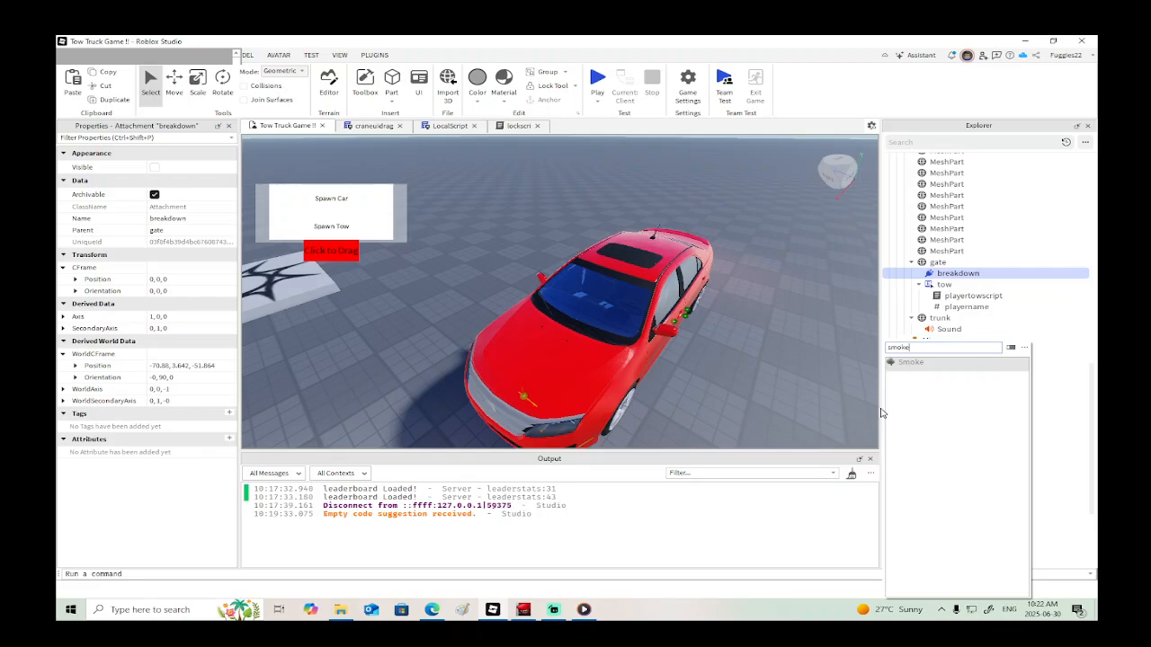
pyautogui.click(911, 363)
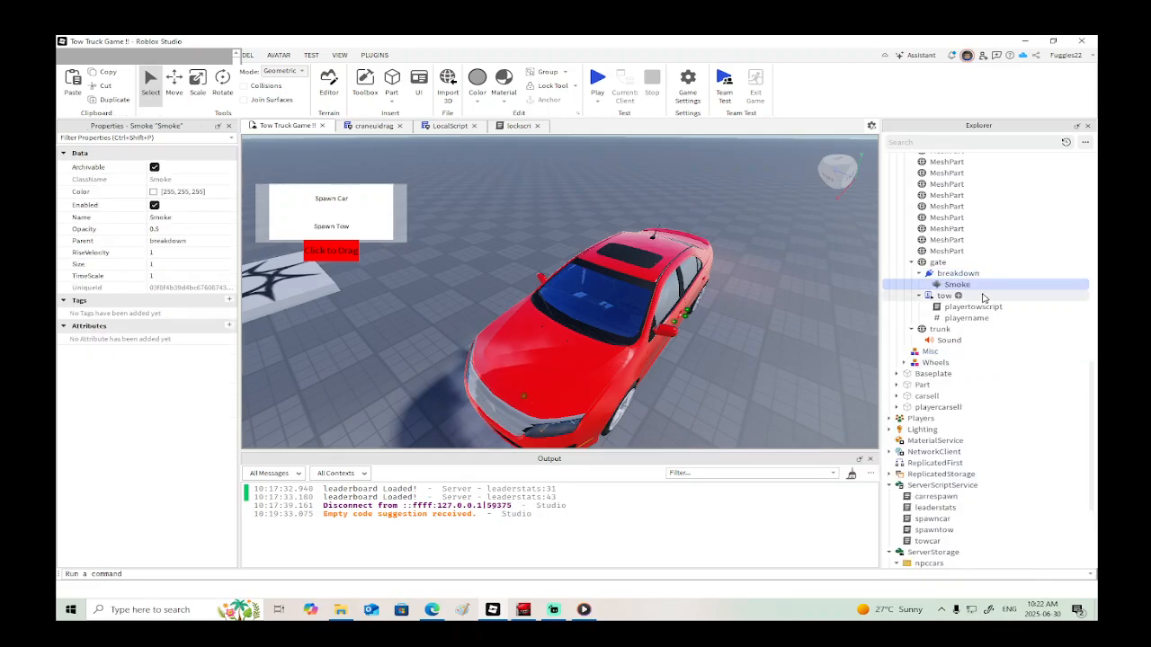
# Step: Try a Size of 0.5 on the Smoke object, and set it to 0.1
pyautogui.moveTo(722, 405); pyautogui.dragTo(722, 403, button='right')
pyautogui.scroll(-3, 722, 401)
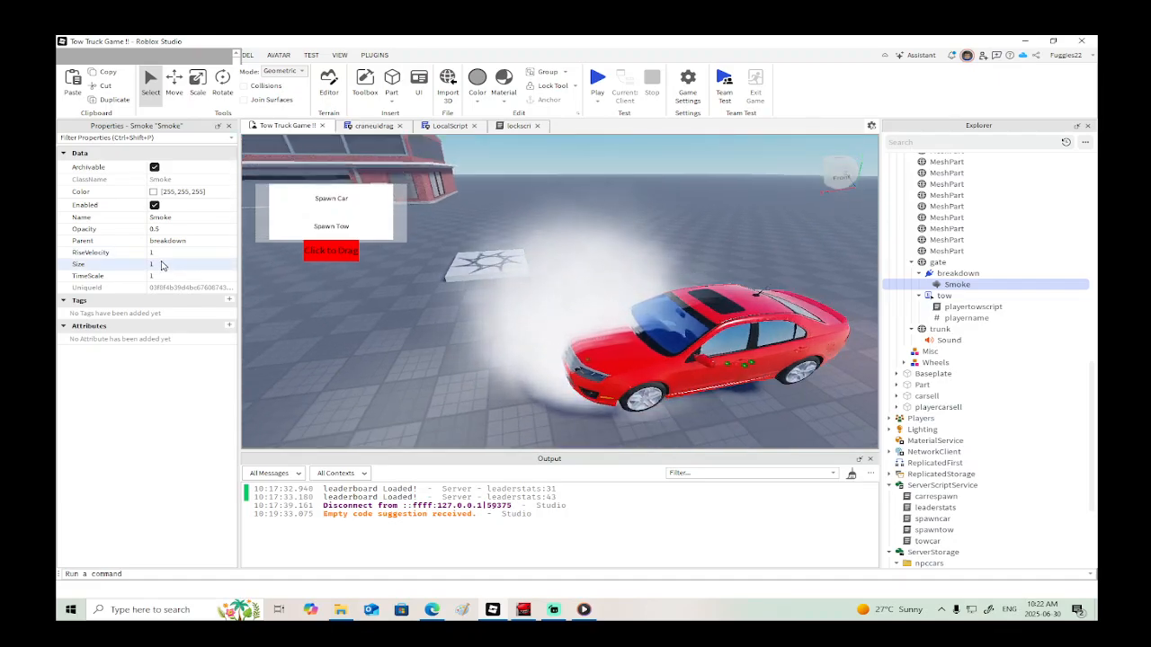
pyautogui.click(162, 263)
pyautogui.write('5')
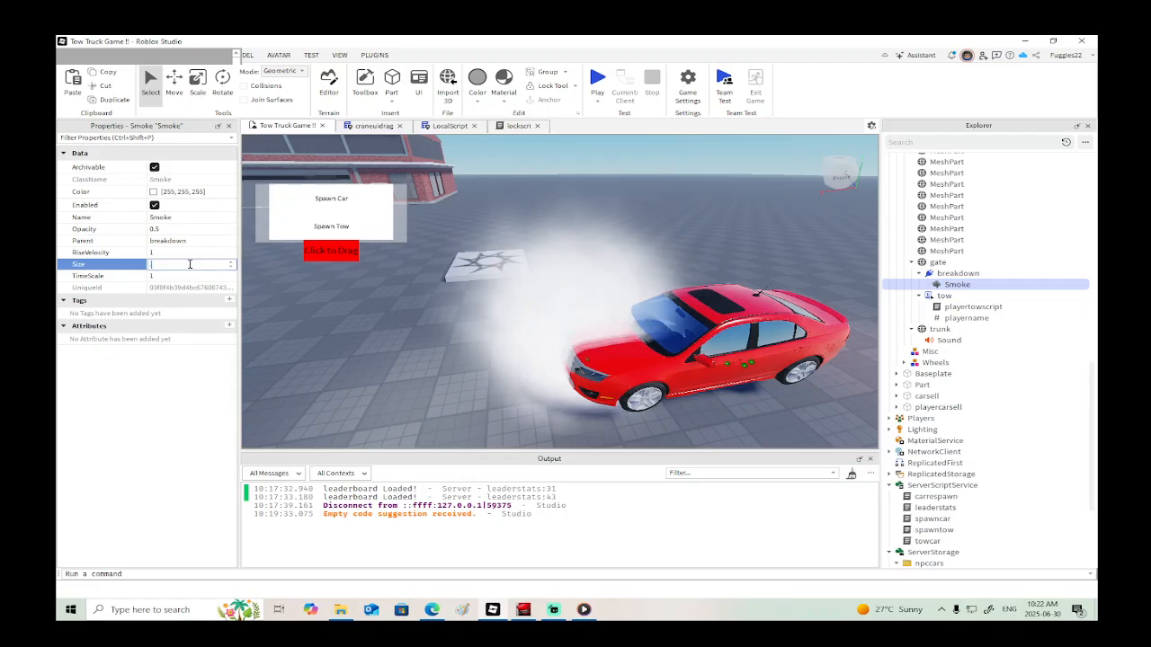
pyautogui.press('Return')
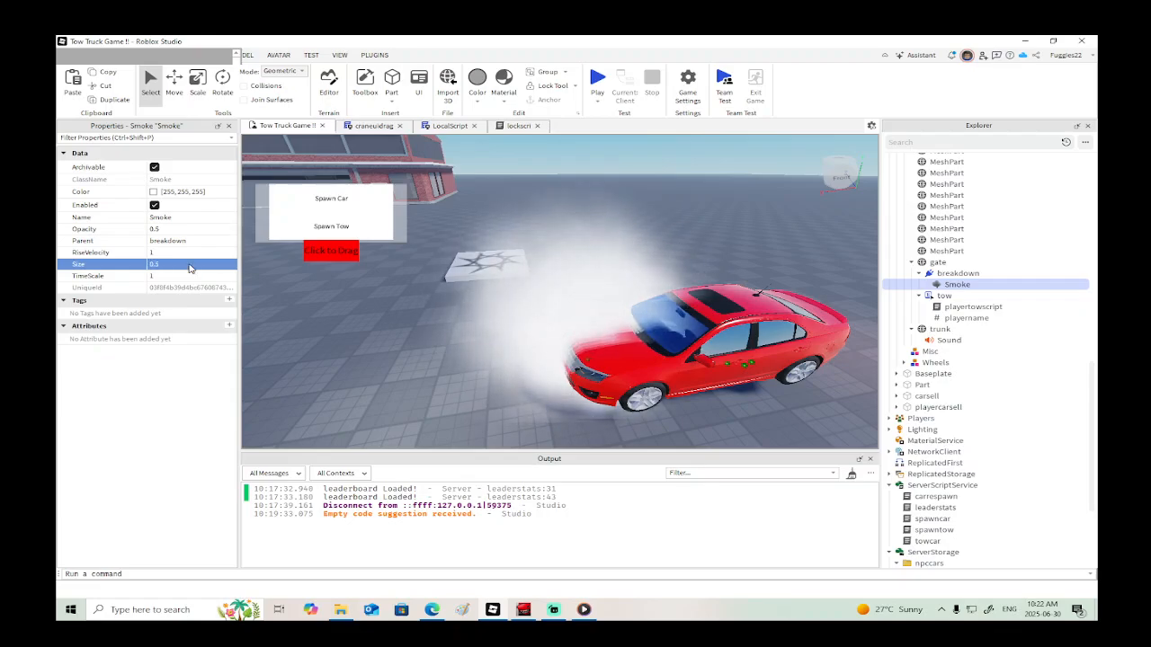
pyautogui.click(190, 264)
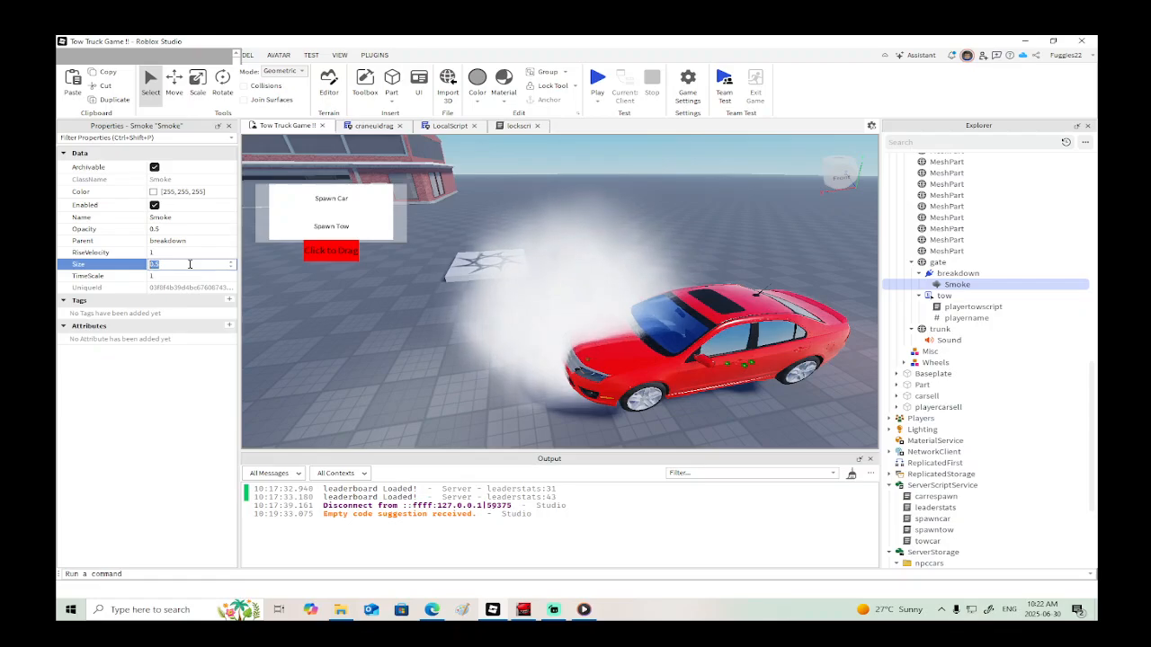
pyautogui.press('BackSpace')
pyautogui.write('0.1')
pyautogui.press('Return')
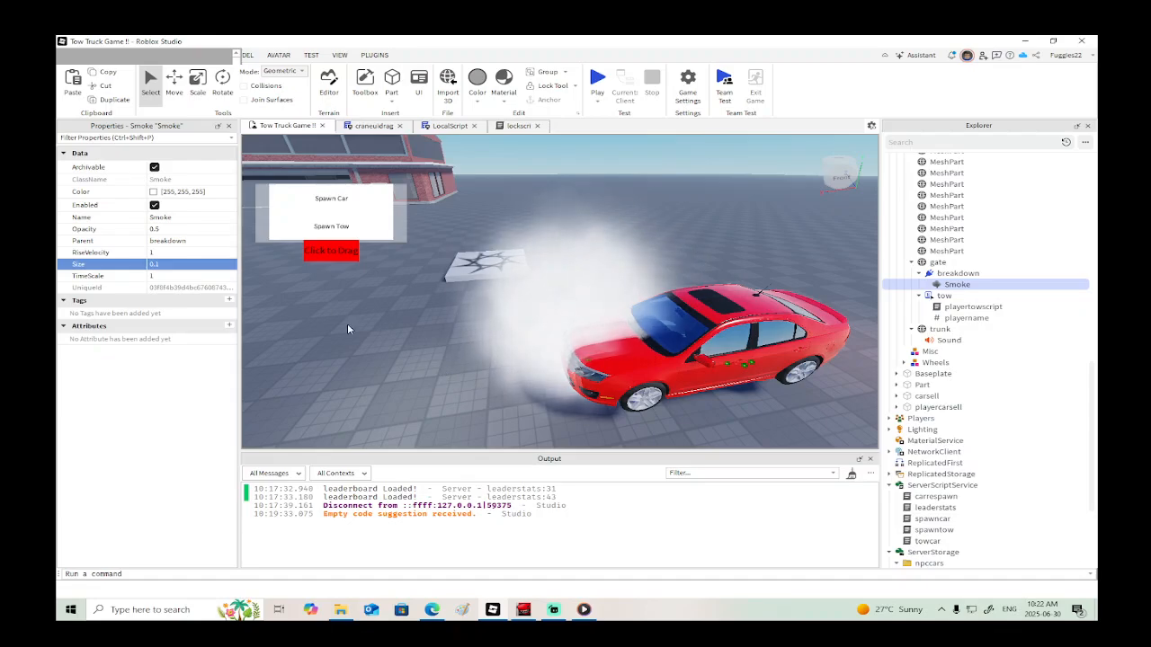
# Step: Set the Smoke object's Opacity to 0.1
pyautogui.click(209, 229)
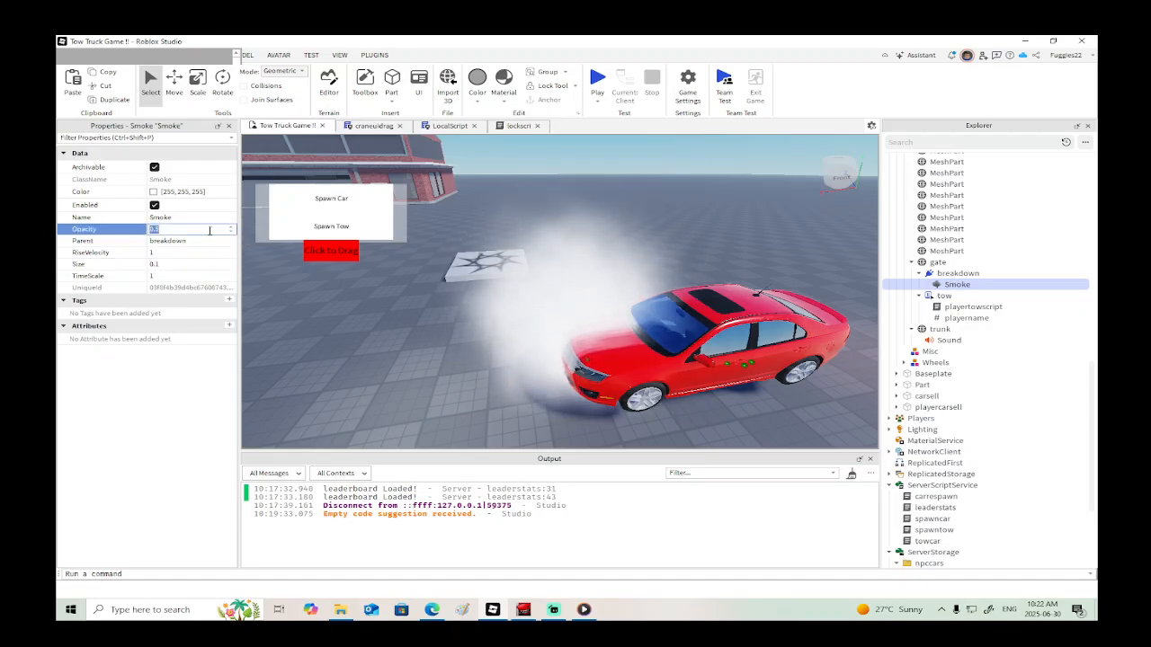
pyautogui.write('0.')
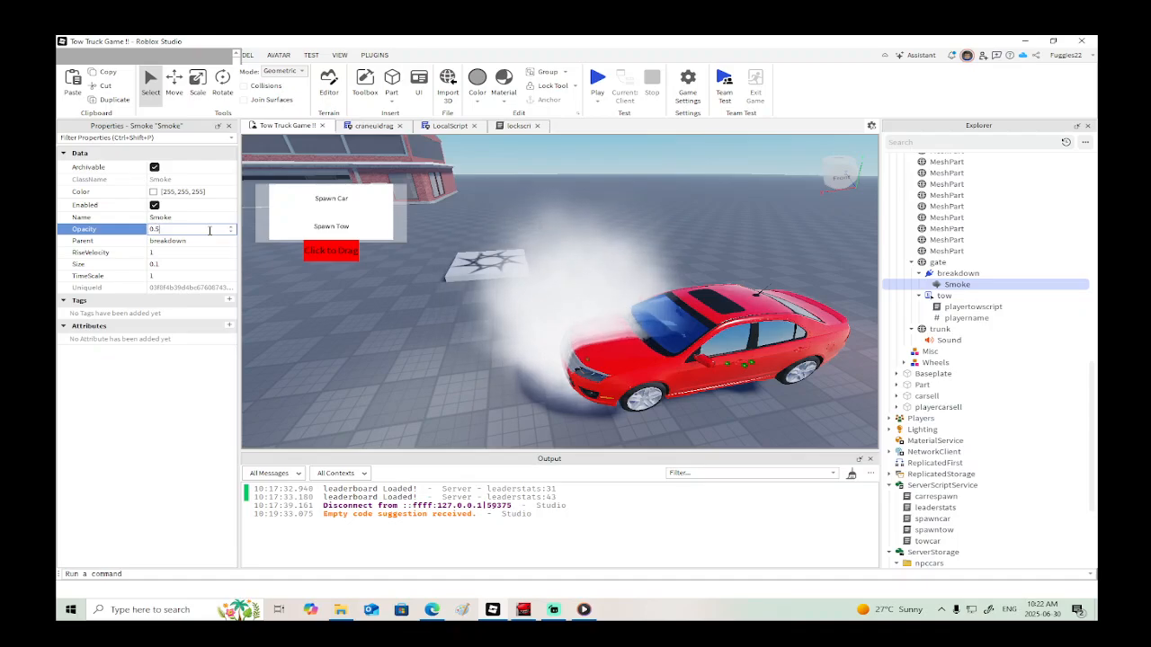
pyautogui.write('1')
pyautogui.press('Return')
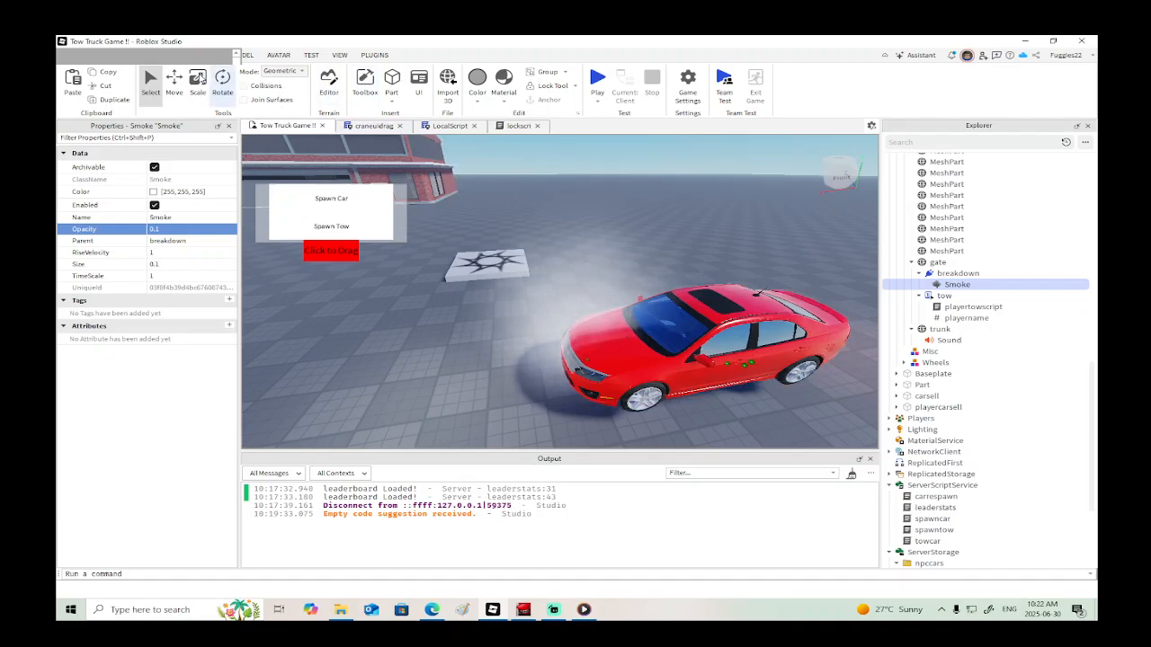
# Step: Search the Creator Store's audio assets for "air rush"
pyautogui.click(364, 83)
pyautogui.click(319, 164)
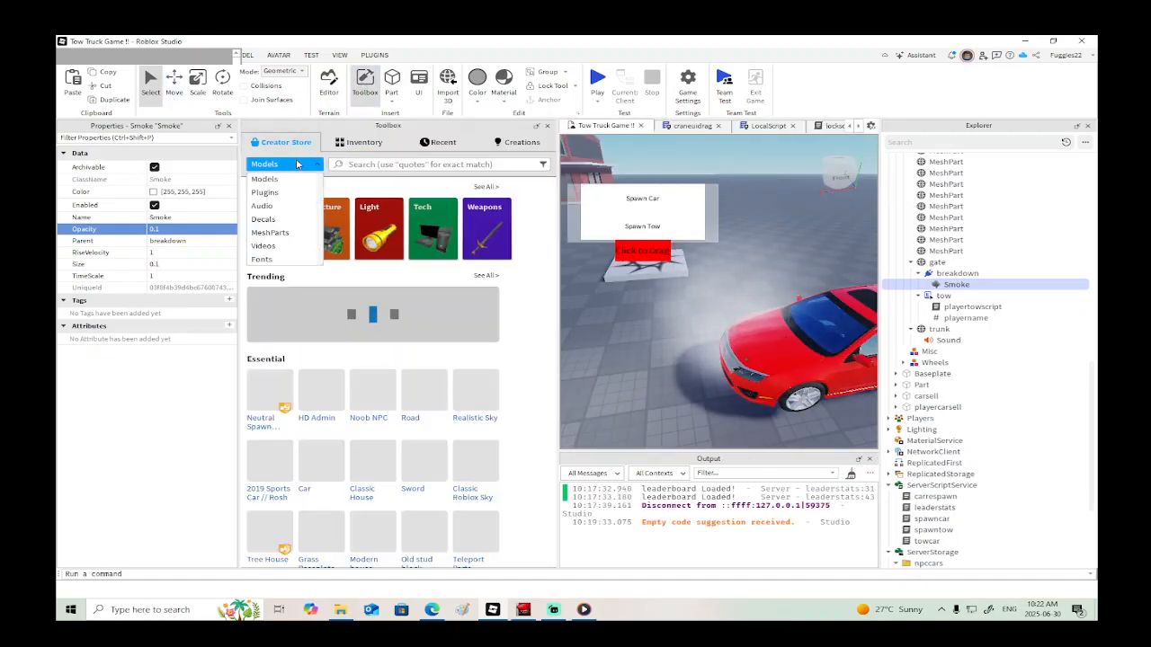
pyautogui.click(288, 213)
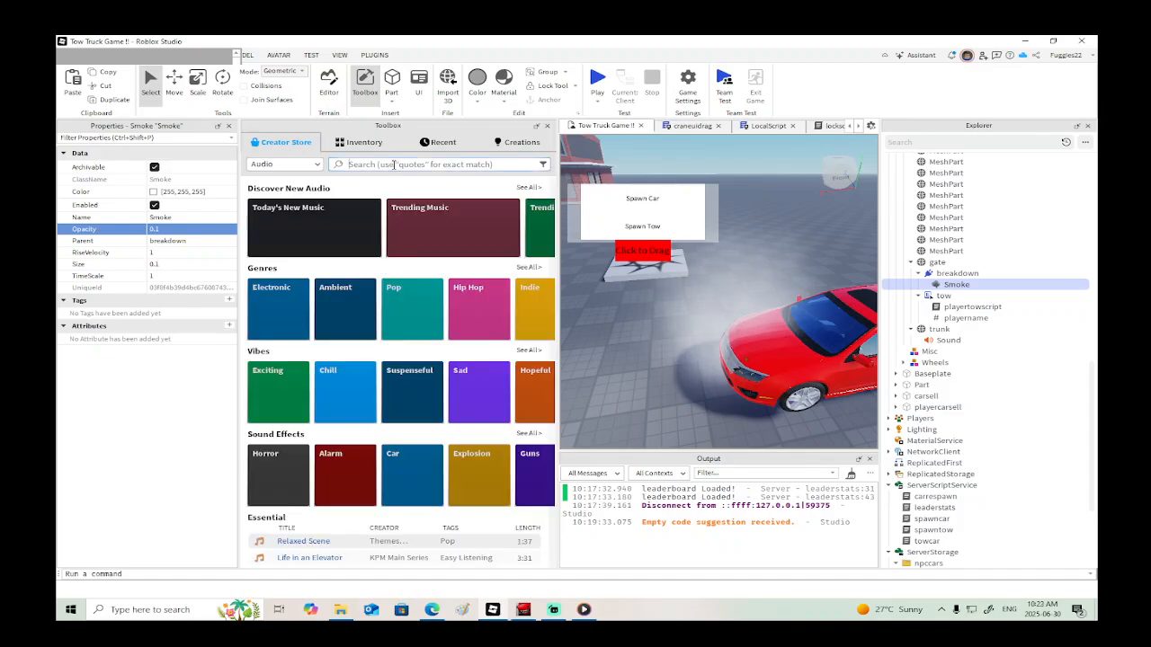
pyautogui.click(393, 165)
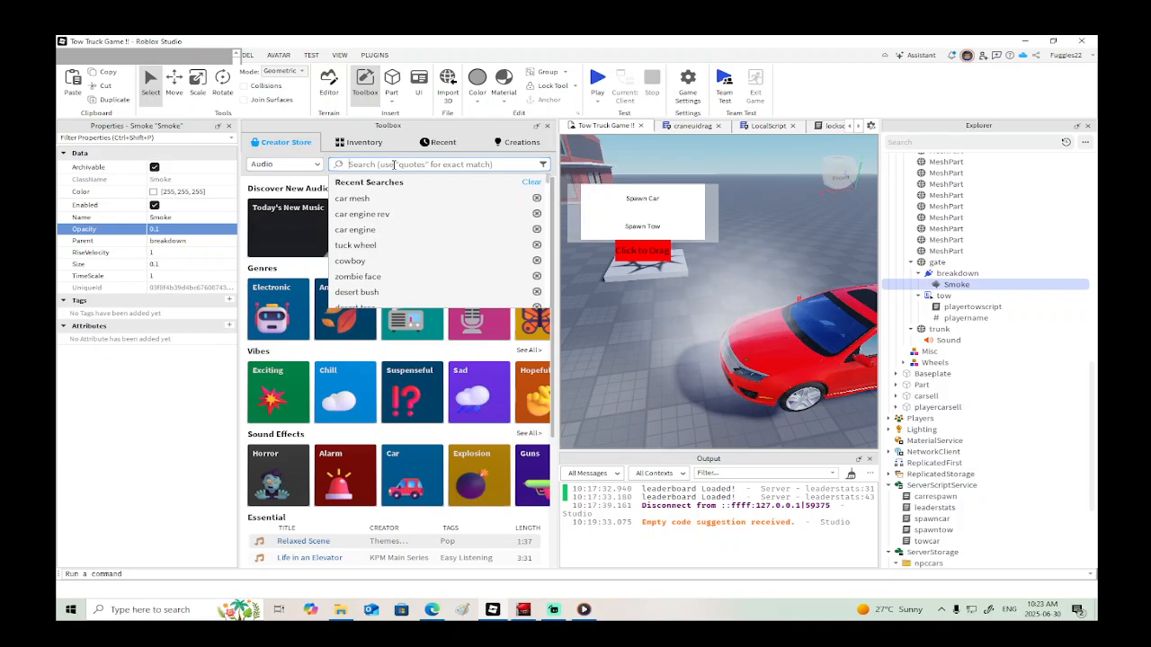
pyautogui.write('air rush')
pyautogui.press('Return')
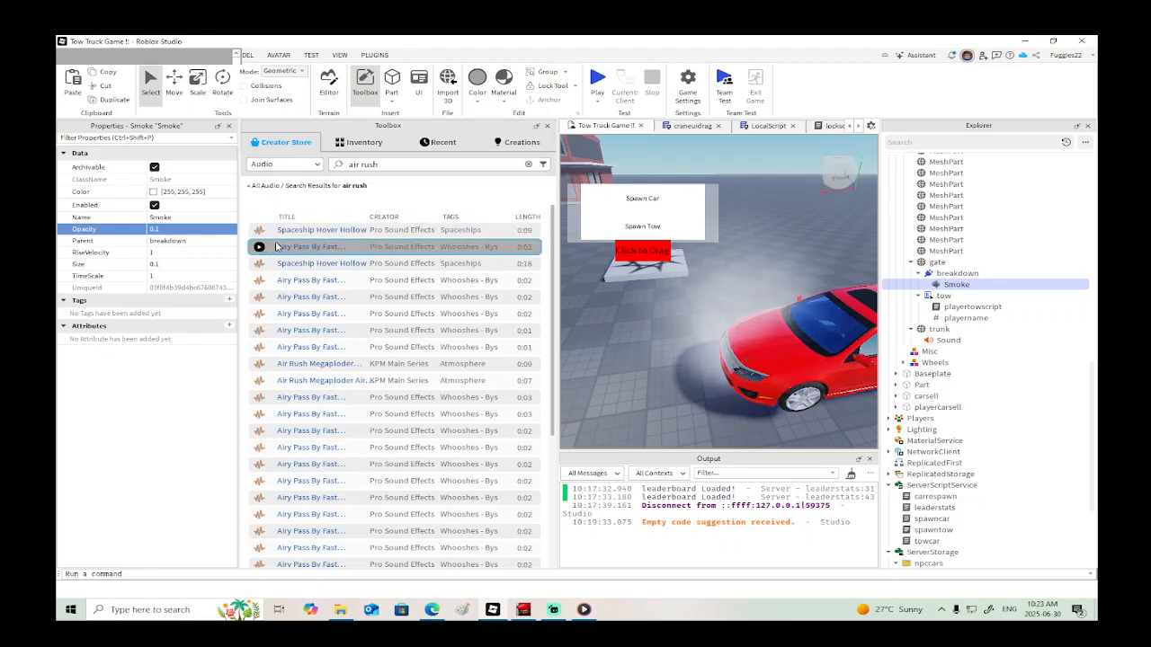
# Step: Preview an Airy Pass By, an Air Rush Megaploder and the 18-second Spaceship Hover Hollow sound from the results
pyautogui.click(259, 248)
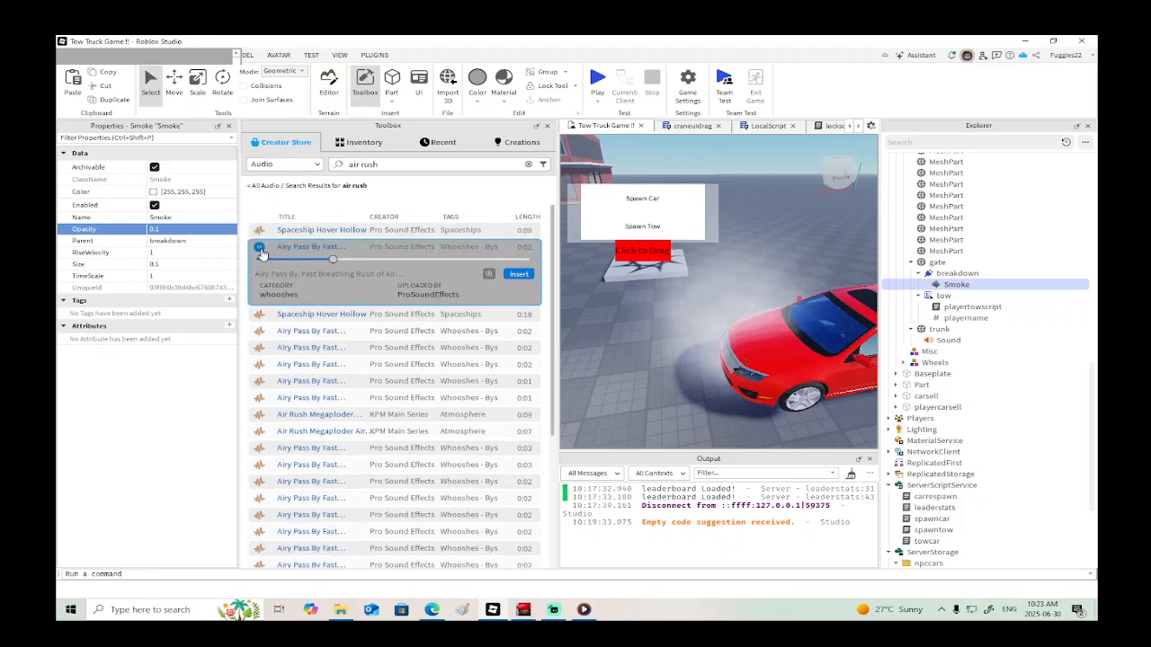
pyautogui.scroll(-3, 260, 287)
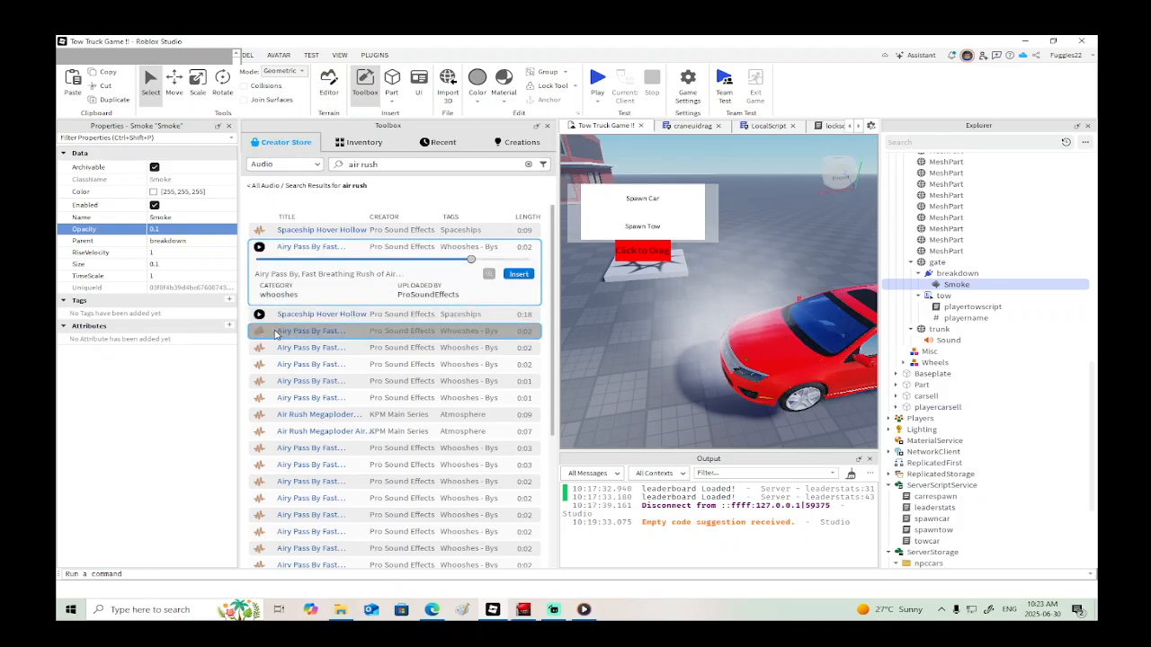
pyautogui.scroll(3, 260, 335)
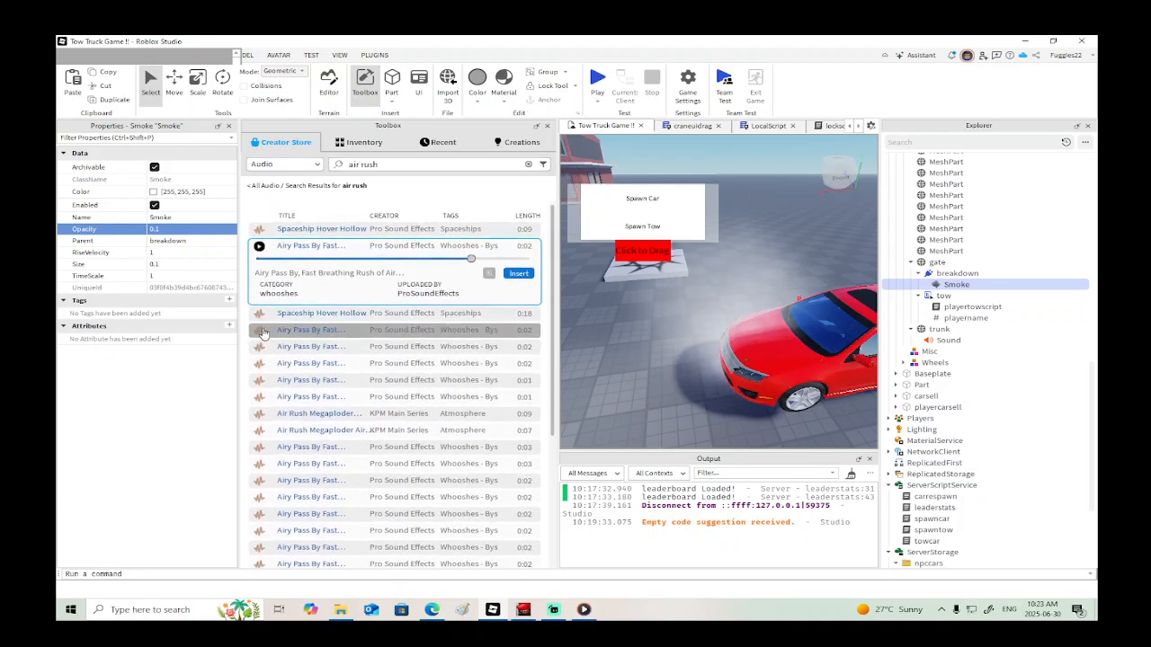
pyautogui.scroll(-7, 291, 413)
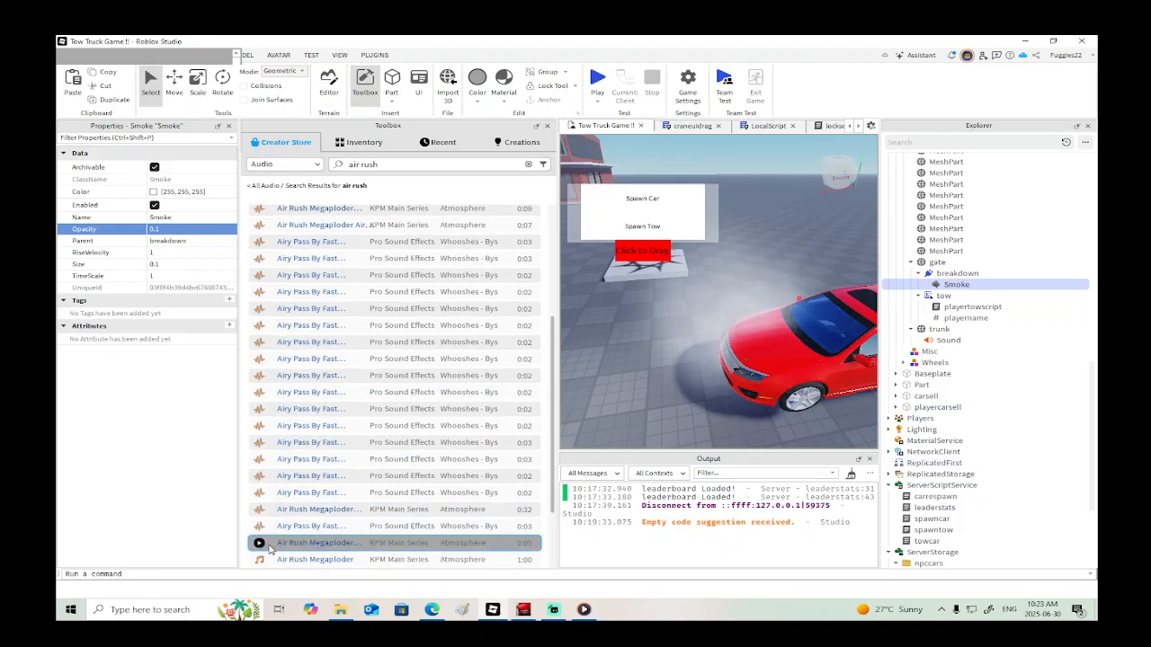
pyautogui.click(259, 542)
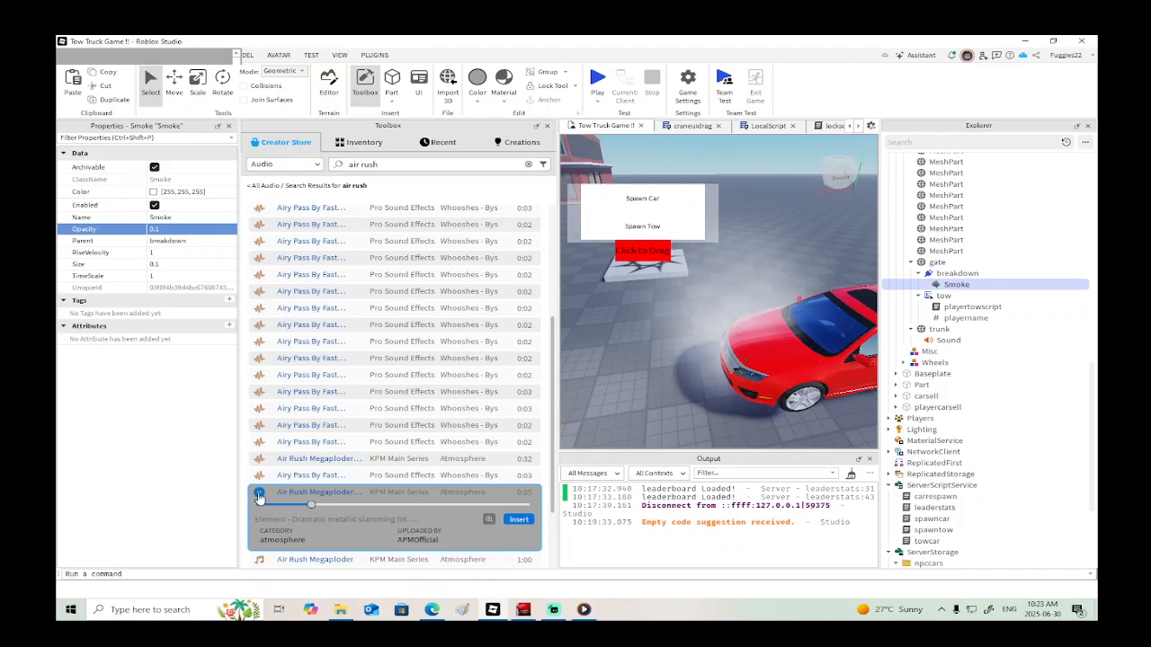
pyautogui.scroll(-3, 331, 473)
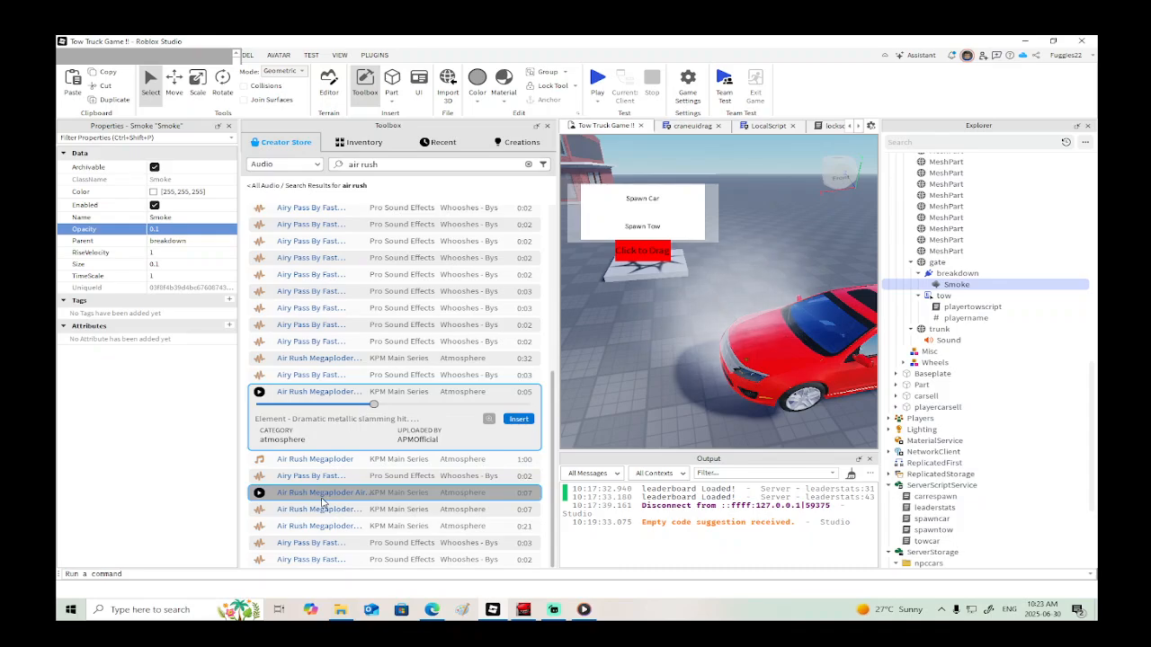
pyautogui.scroll(5, 321, 502)
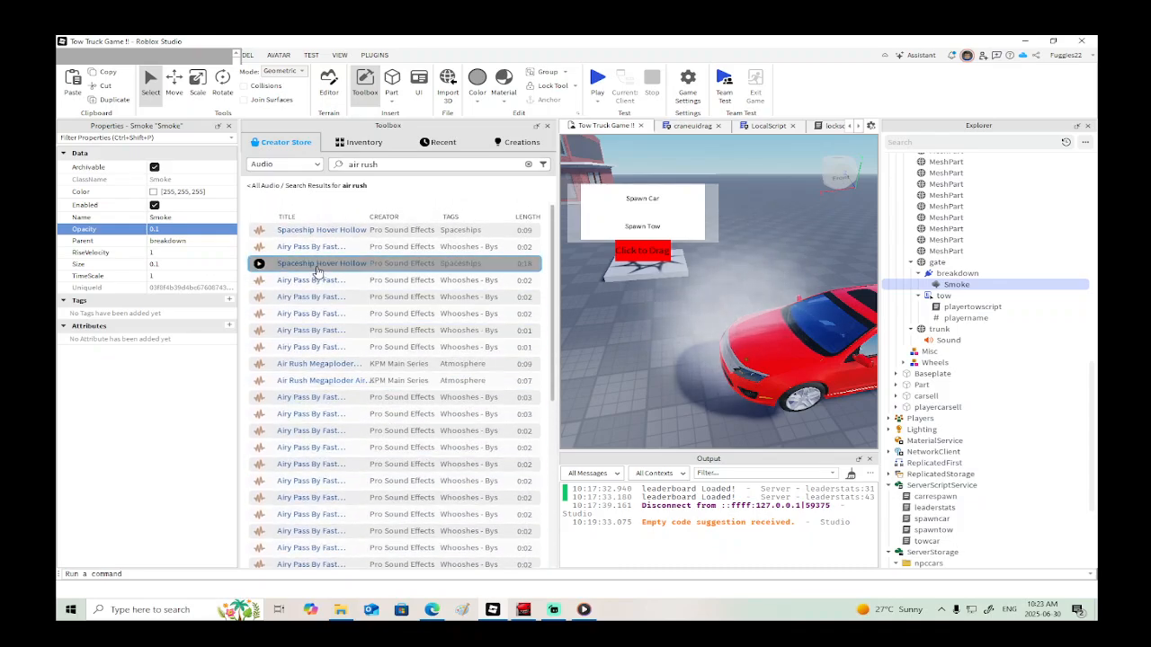
pyautogui.click(259, 265)
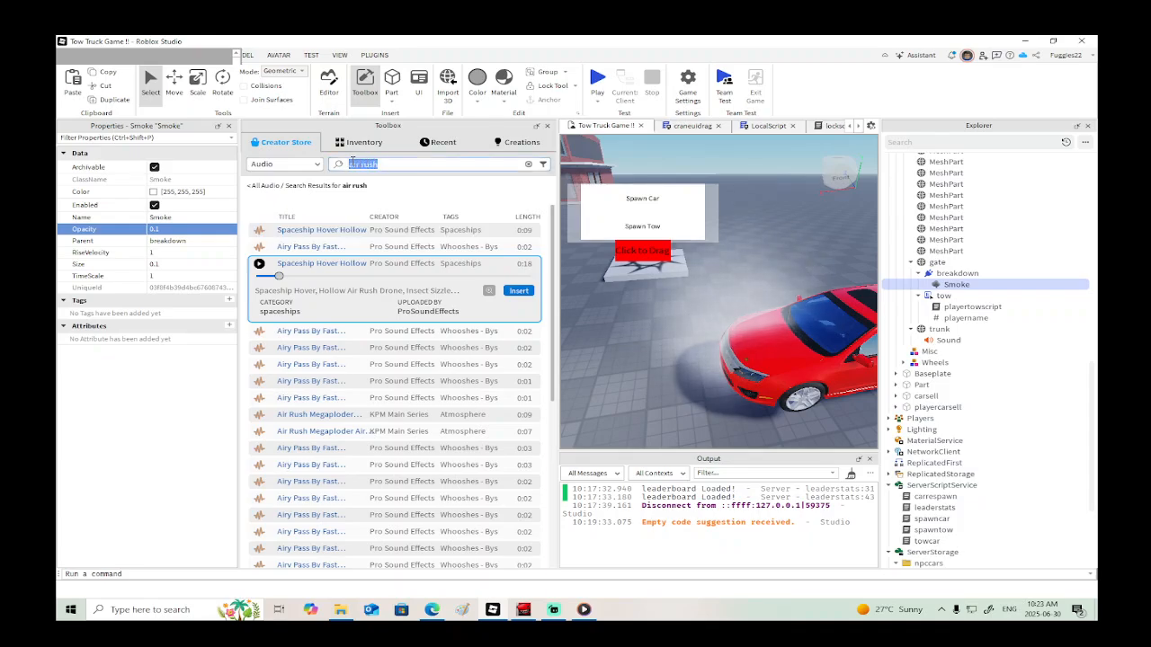
# Step: Search the audio assets for "jet engine", and preview and insert Air Vent Fan SFX under the Smoke object
pyautogui.write('jet engine')
pyautogui.press('Return')
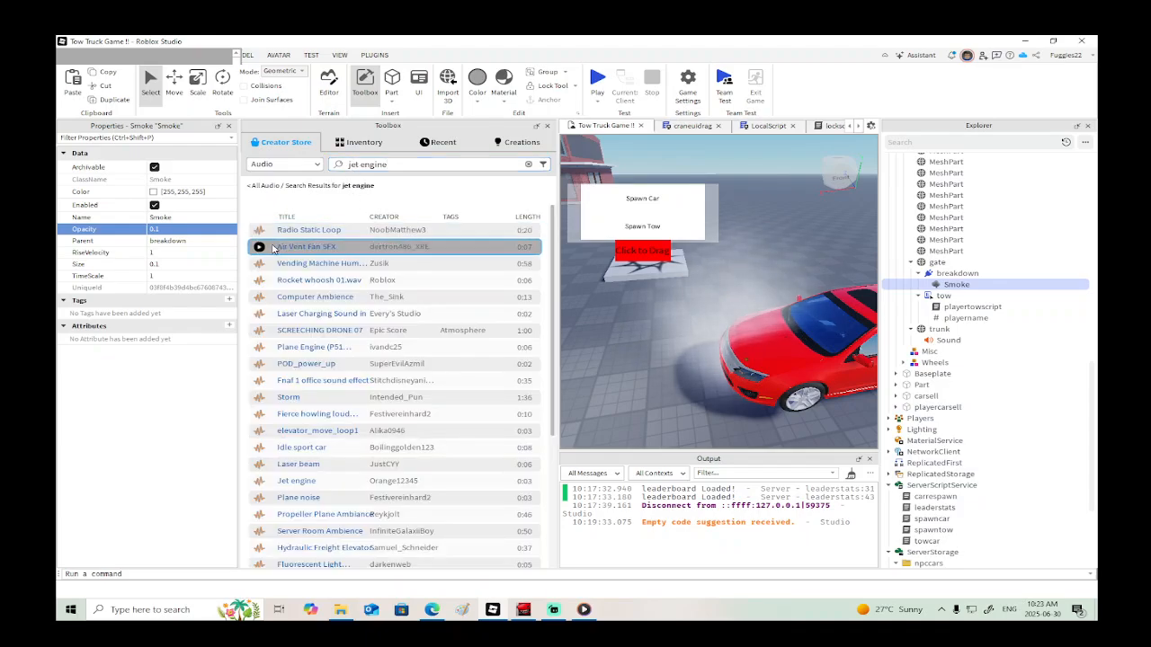
pyautogui.click(259, 248)
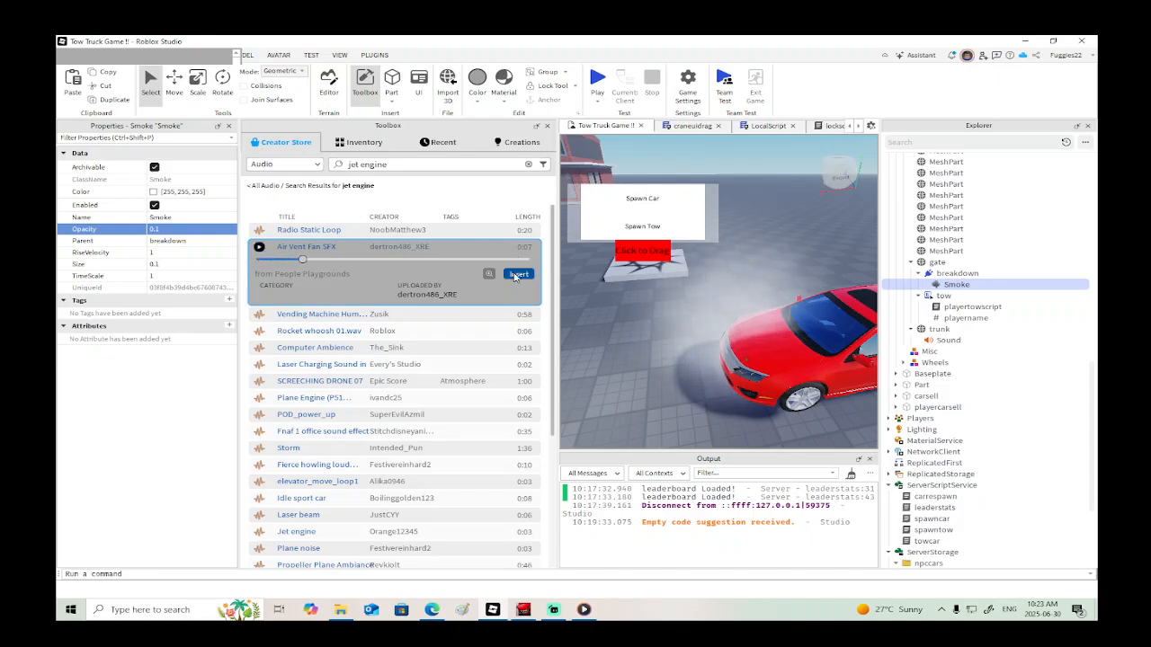
pyautogui.click(519, 273)
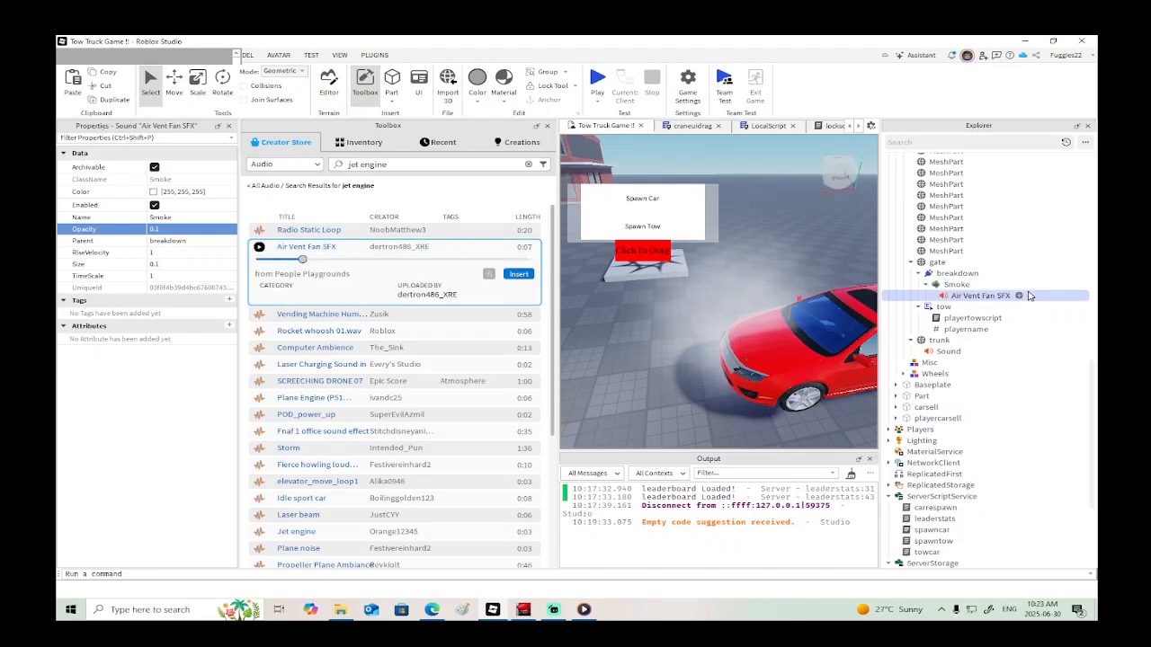
# Step: Rename the inserted audio under Smoke as "sound", close the Toolbox, and make the audio Looped
pyautogui.click(965, 297)
pyautogui.write('sound')
pyautogui.press('Return')
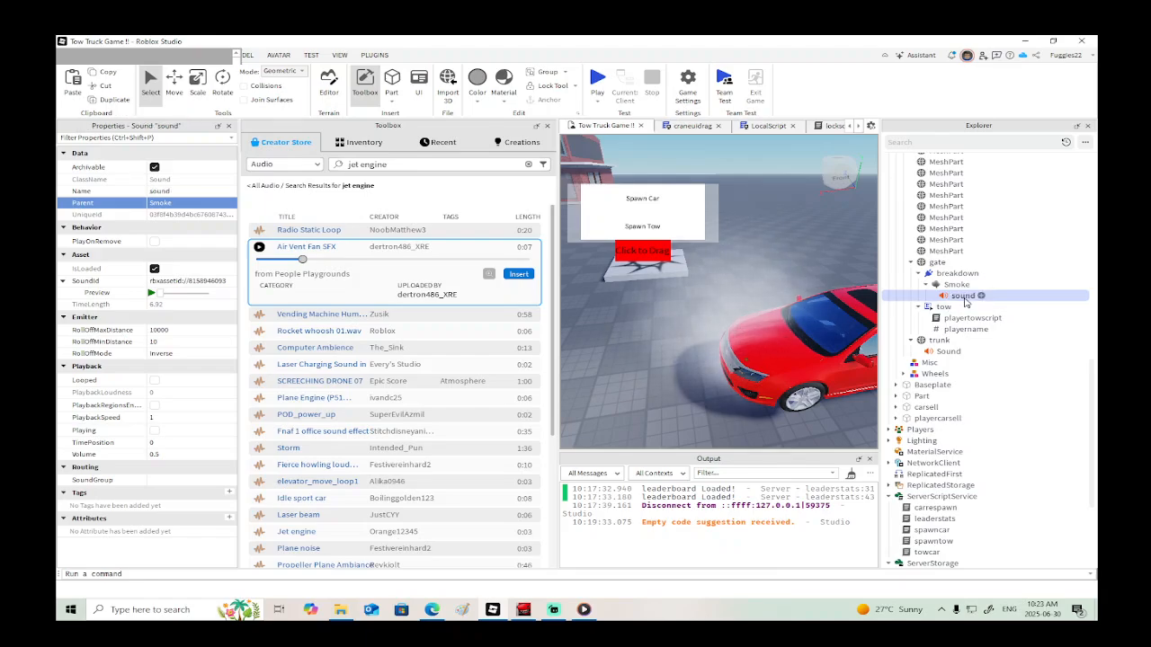
pyautogui.click(546, 125)
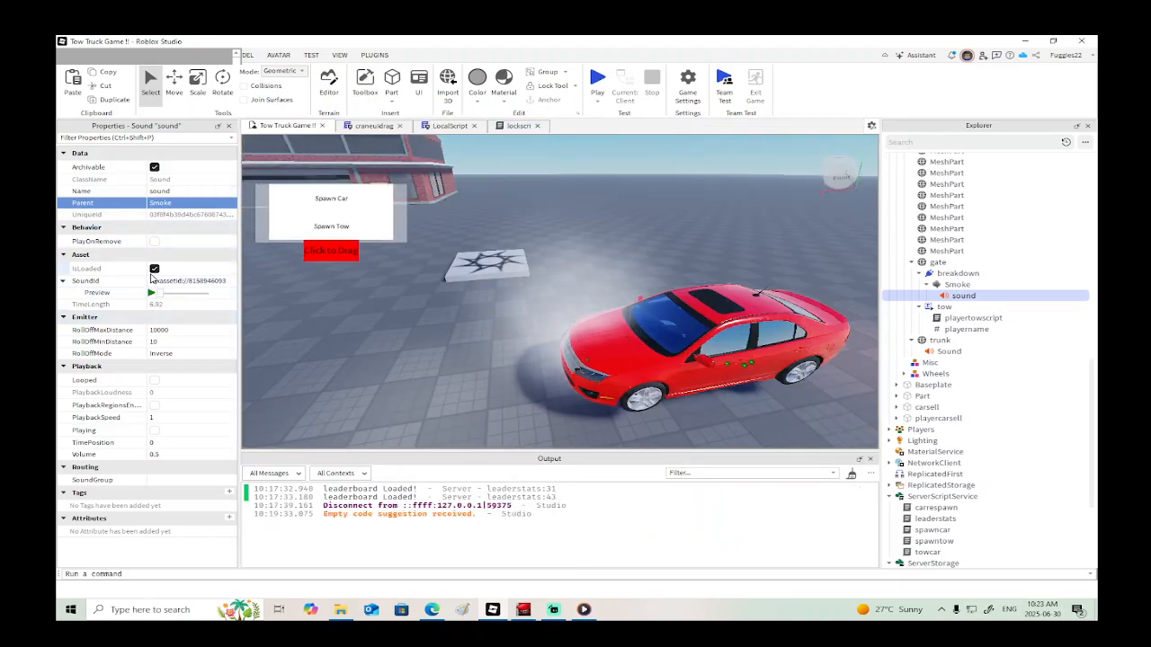
pyautogui.click(156, 380)
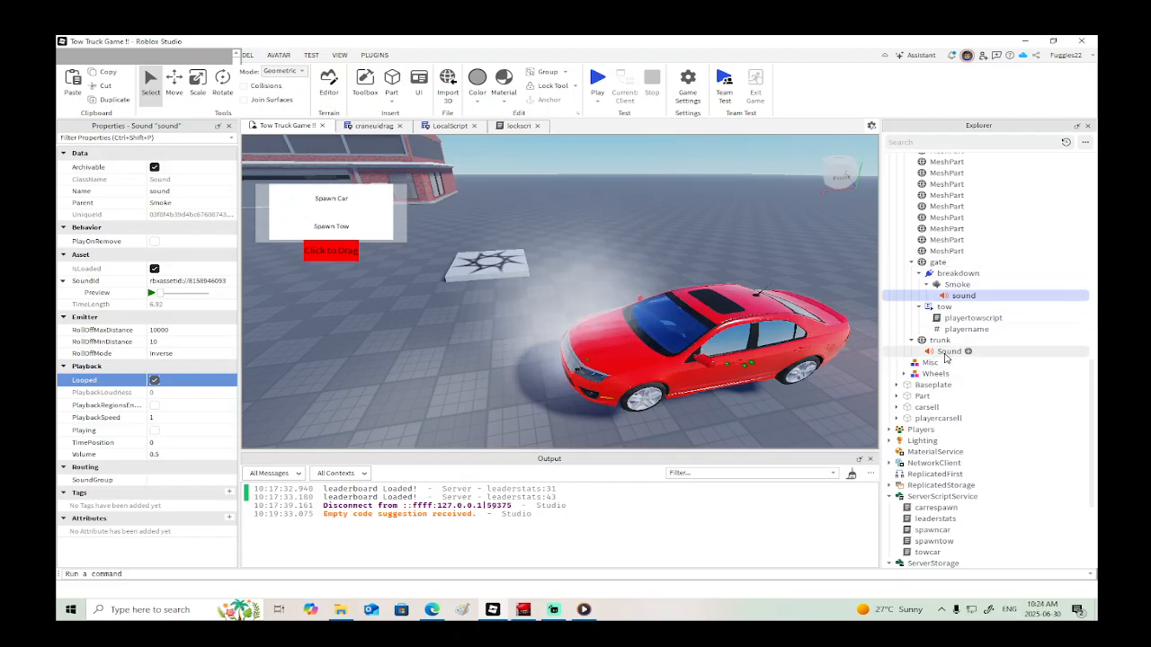
# Step: Collapse trailergui in the car's PAINTa part and open the lockscri script for editing
pyautogui.scroll(6, 946, 356)
pyautogui.scroll(5, 946, 356)
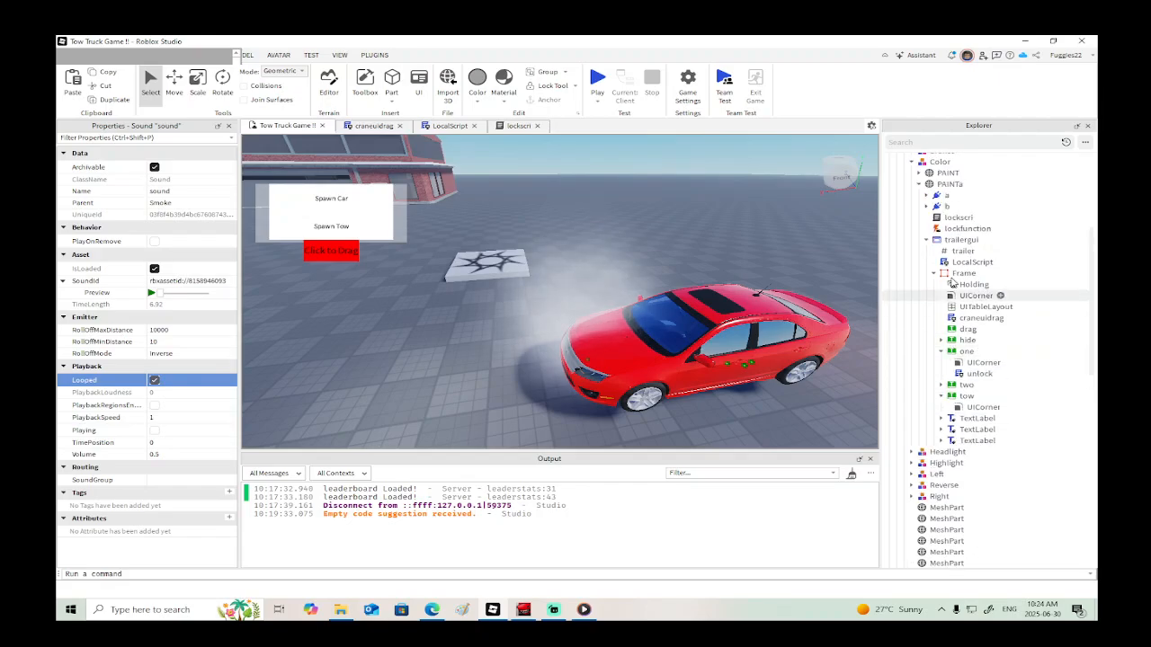
pyautogui.click(927, 240)
pyautogui.doubleClick(958, 218)
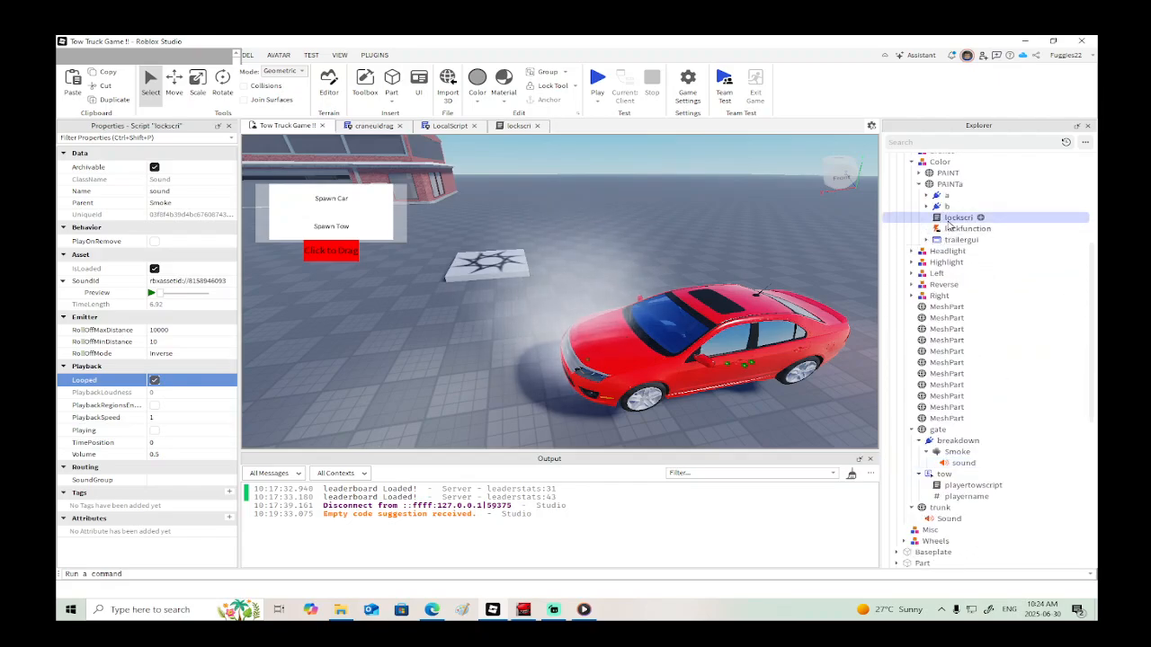
# Step: In lockscri's "breakdown" condition, add the line script.Parent.Parent.Parent.gate.breakdown.Smoke.Enabled = true
pyautogui.click(338, 282)
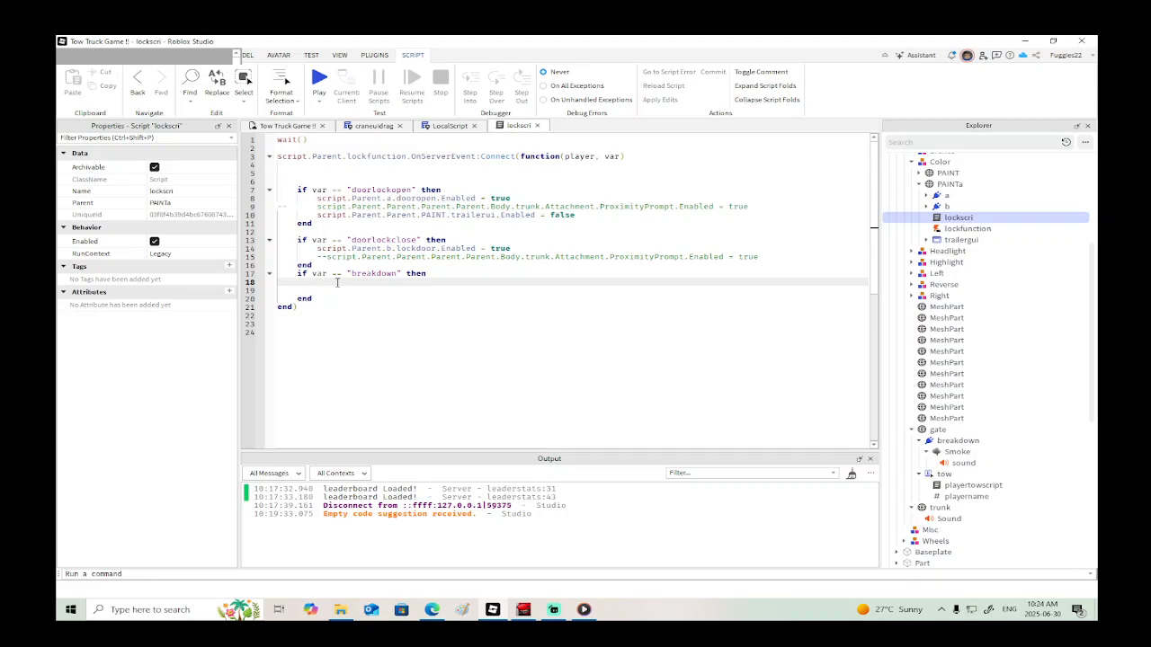
pyautogui.write('script.Parent.Parent')
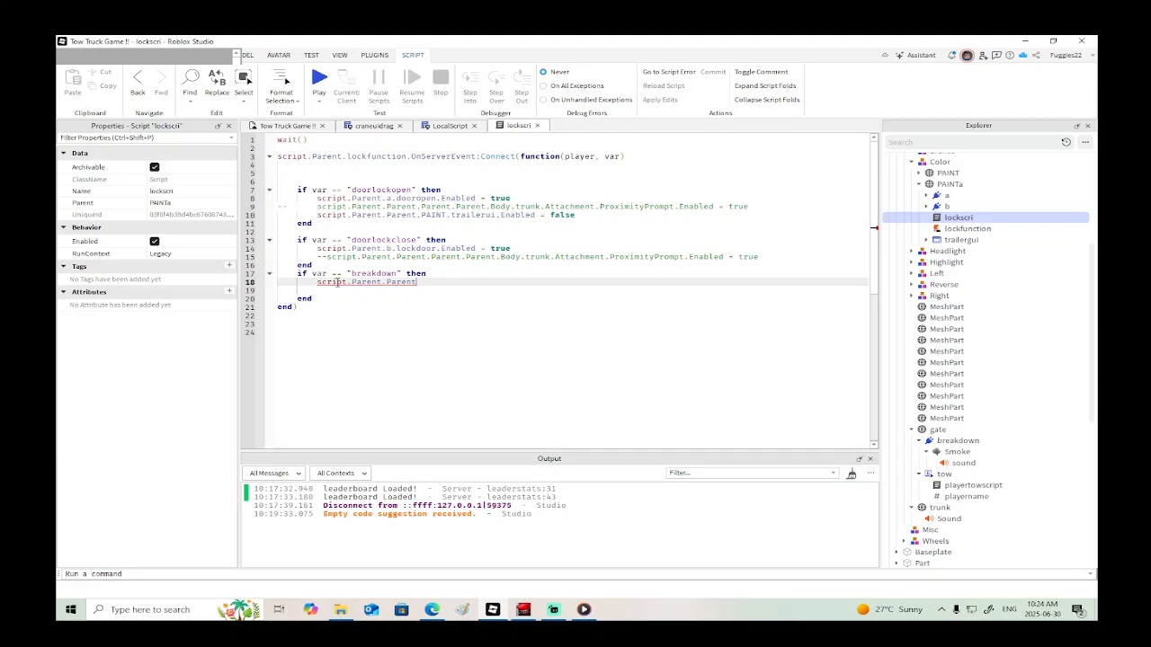
pyautogui.write('.p')
pyautogui.press('Return')
pyautogui.press('BackSpace')
pyautogui.press('BackSpace')
pyautogui.write('Parent.Parent.g')
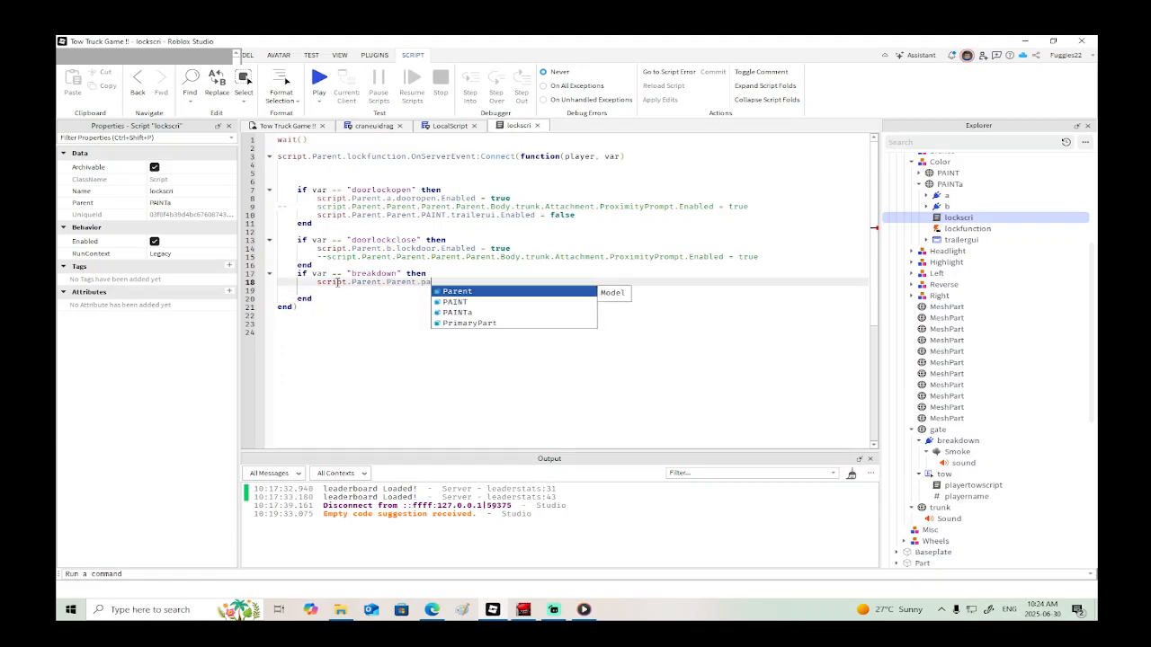
pyautogui.press('Tab')
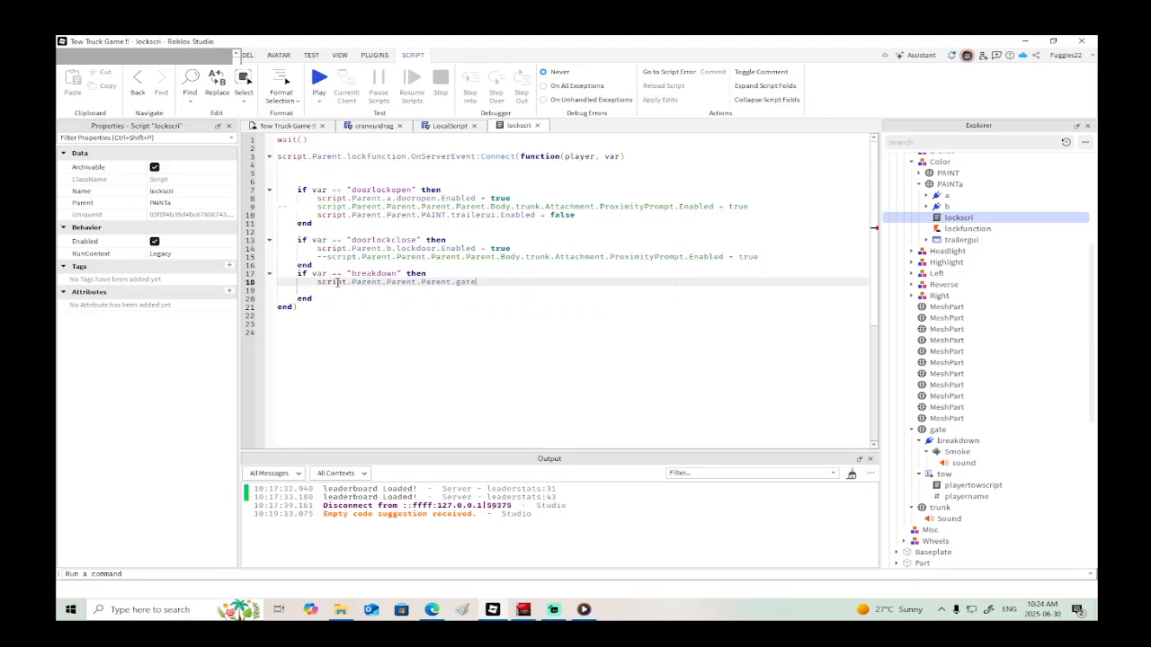
pyautogui.write('.b')
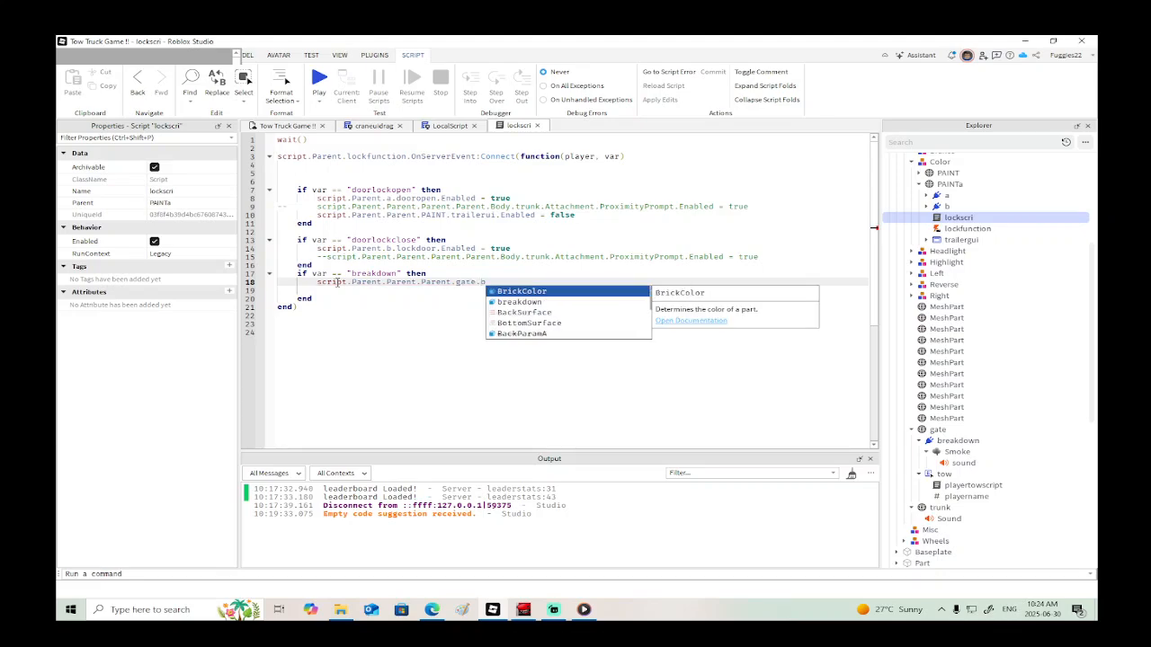
pyautogui.press('Down')
pyautogui.press('Tab')
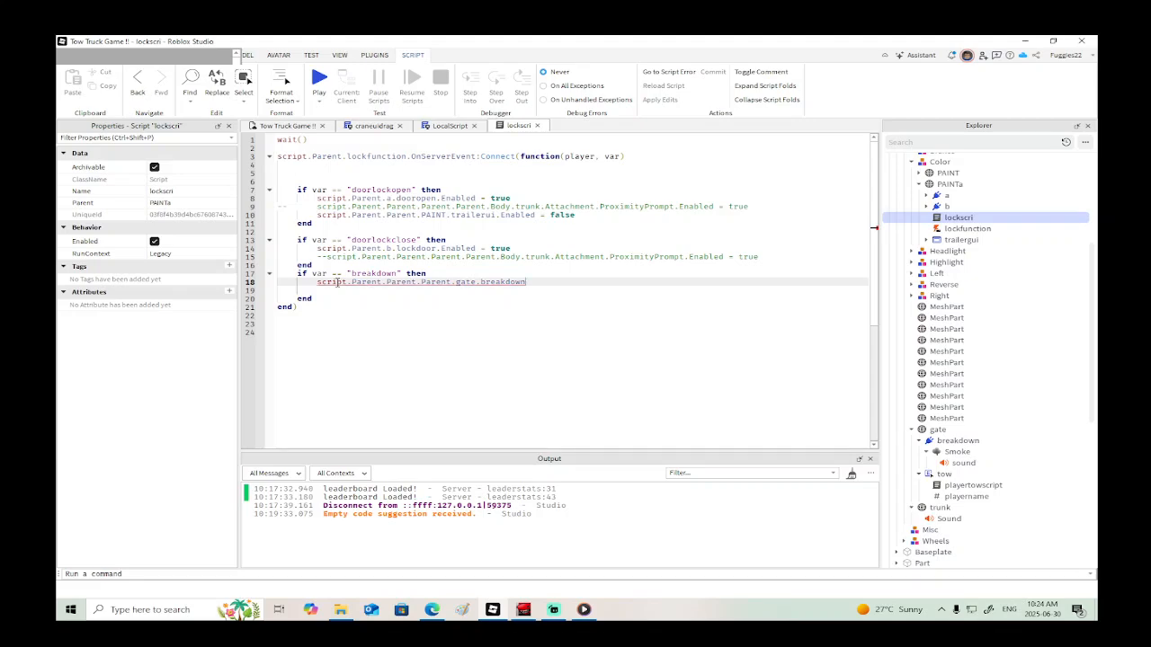
pyautogui.write('.s')
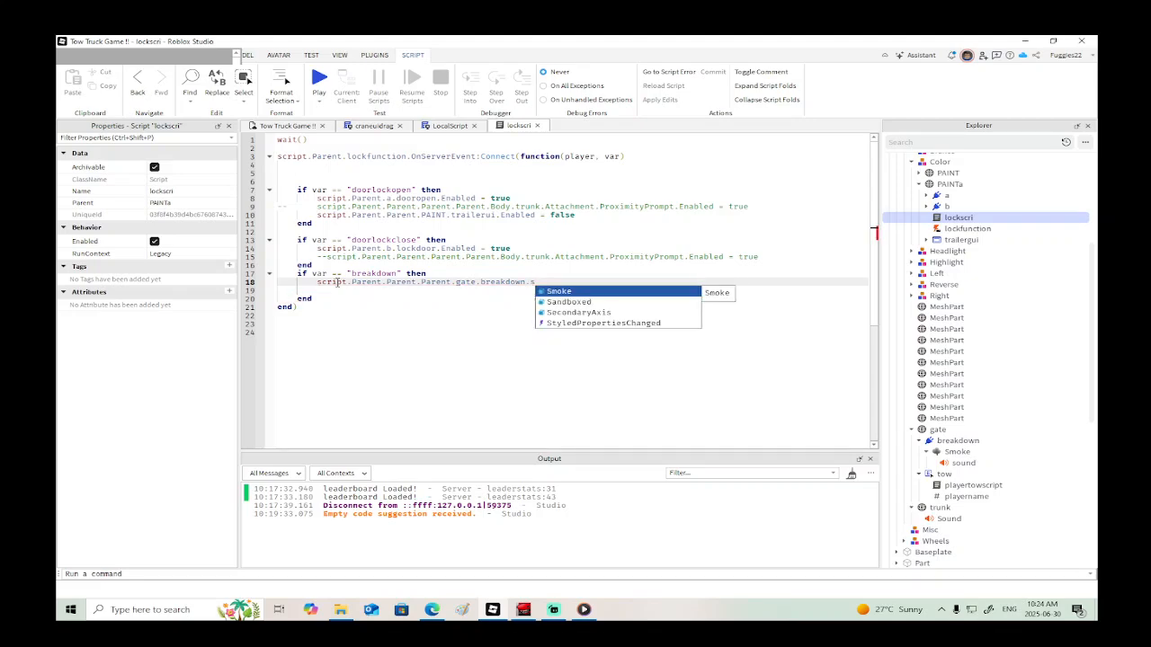
pyautogui.write('moke.Enabled')
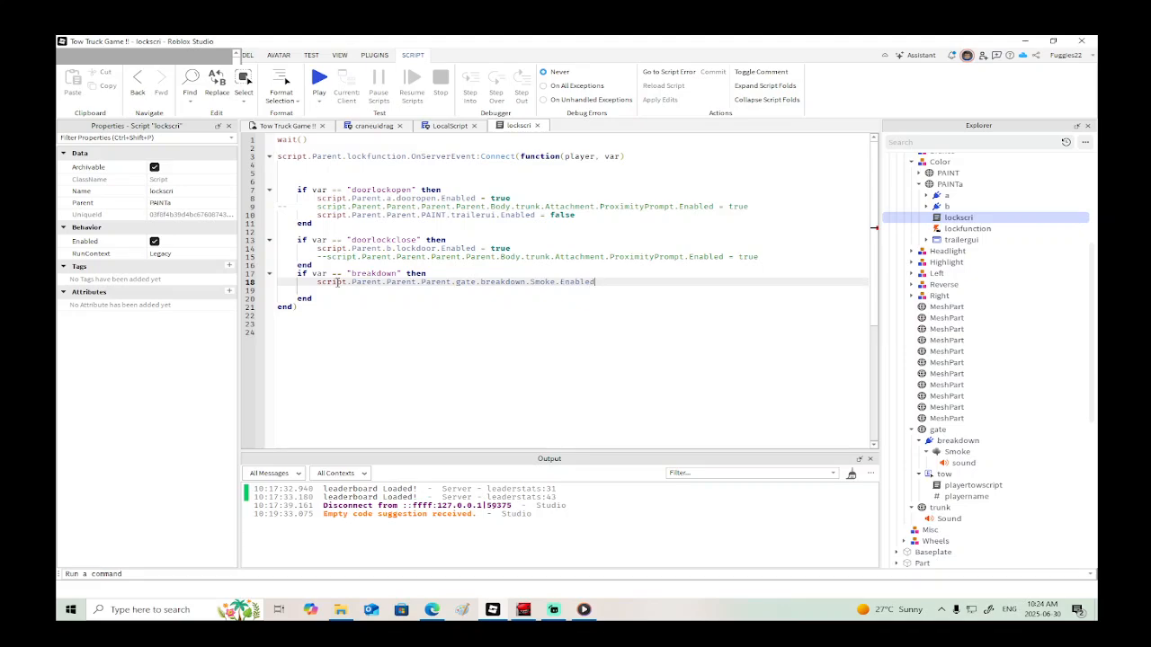
pyautogui.write(' = true')
pyautogui.press('Return')
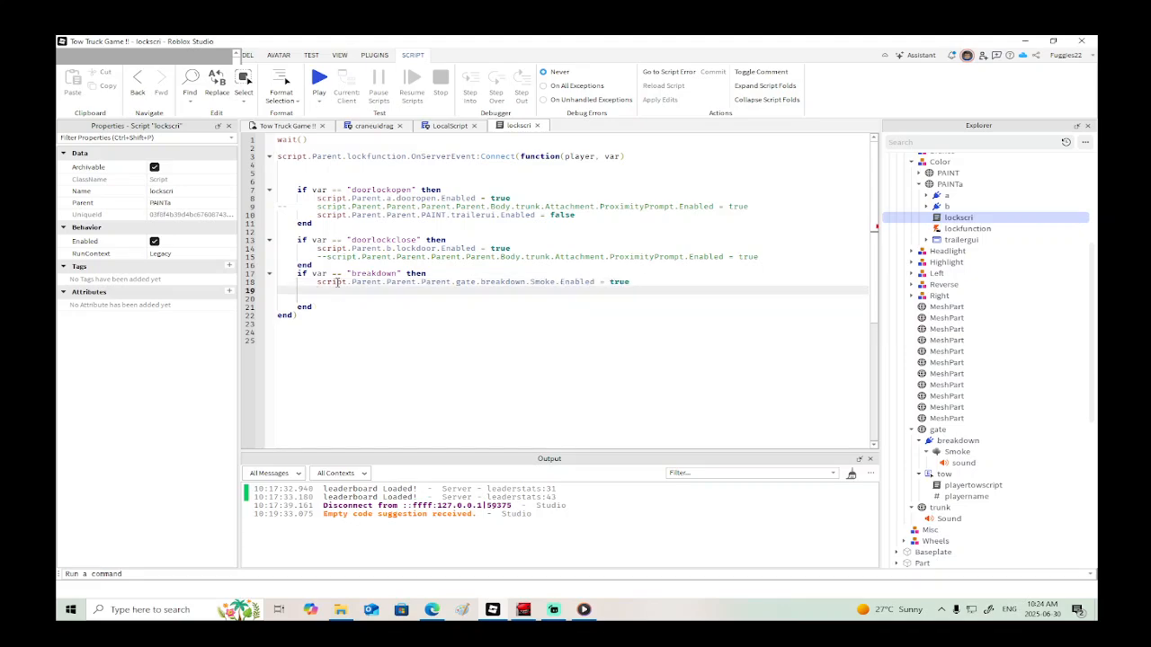
# Step: Below the smoke line in lockscri, add script.Parent.Parent.Parent.gate.breakdown.Smoke.sound:Play()
pyautogui.write('script.p')
pyautogui.press('Down')
pyautogui.press('Up')
pyautogui.write('Parent.Parent.Parent.gate')
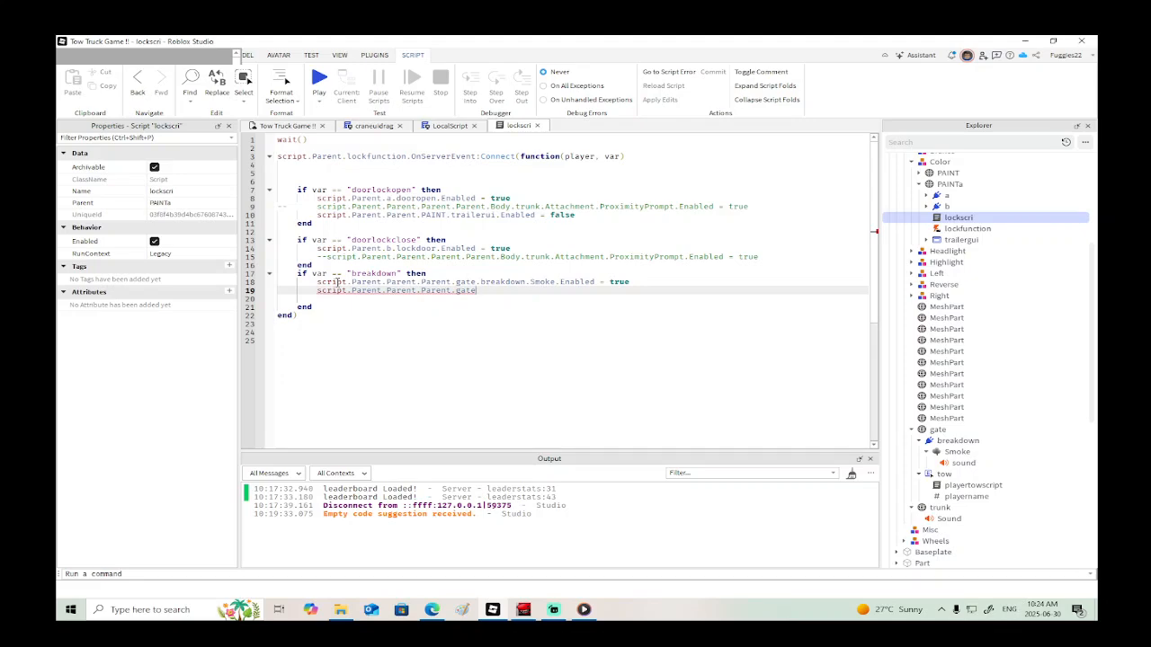
pyautogui.write('.breakdown.s')
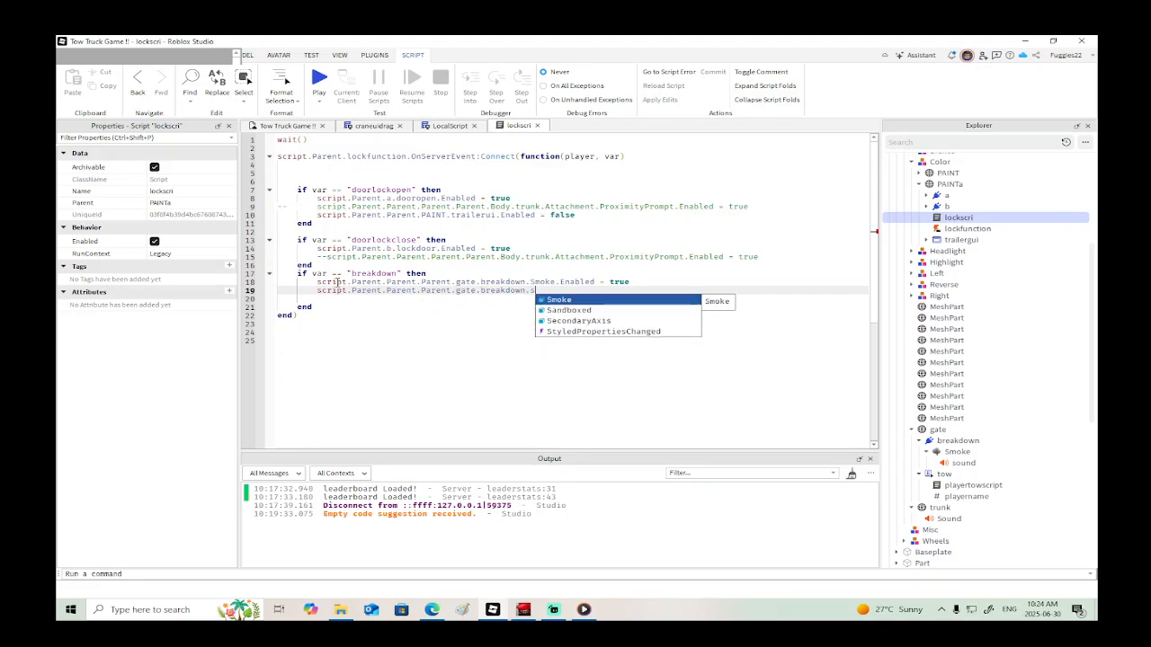
pyautogui.press('Return')
pyautogui.press('Return')
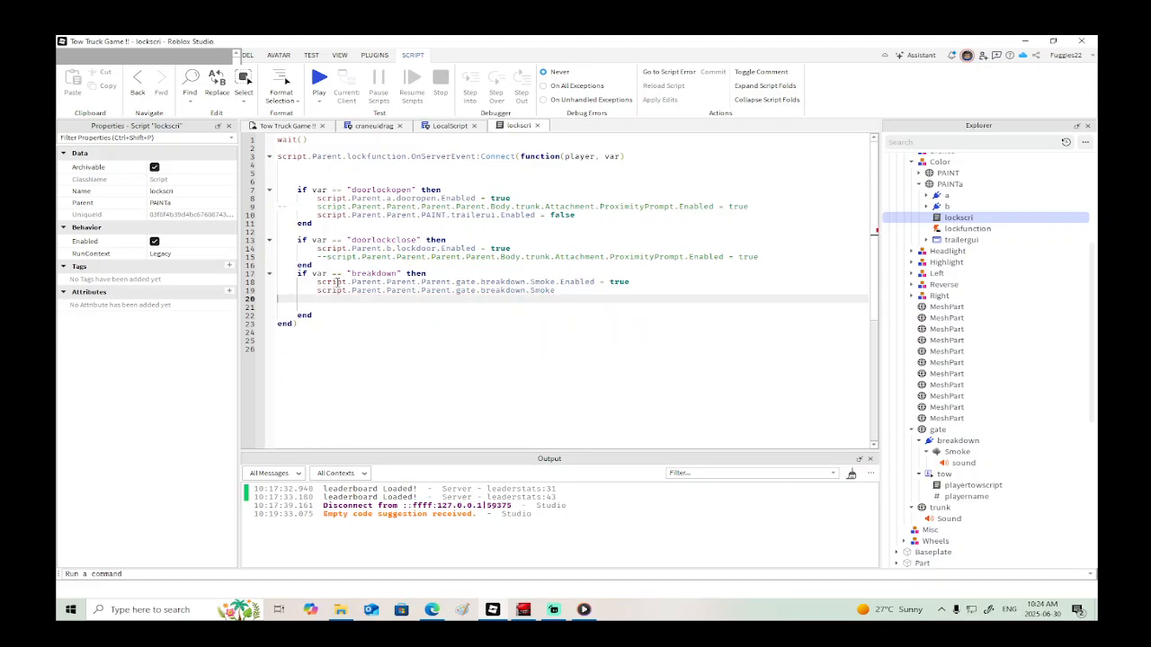
pyautogui.press('BackSpace')
pyautogui.write('.')
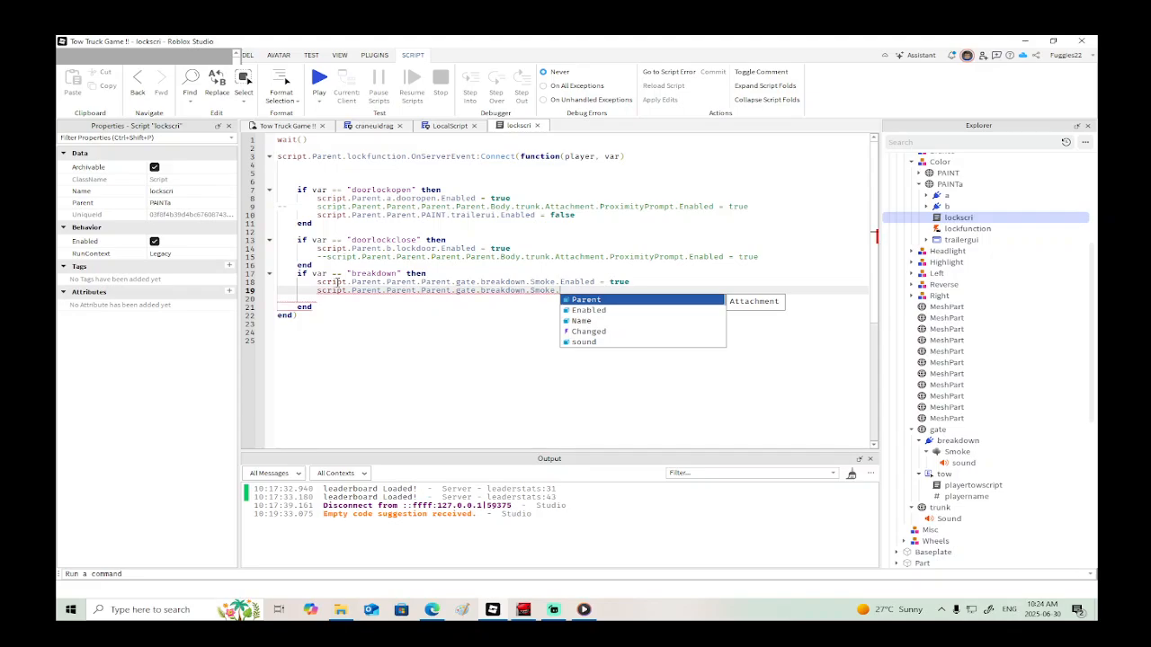
pyautogui.write('s')
pyautogui.press('Return')
pyautogui.write(':')
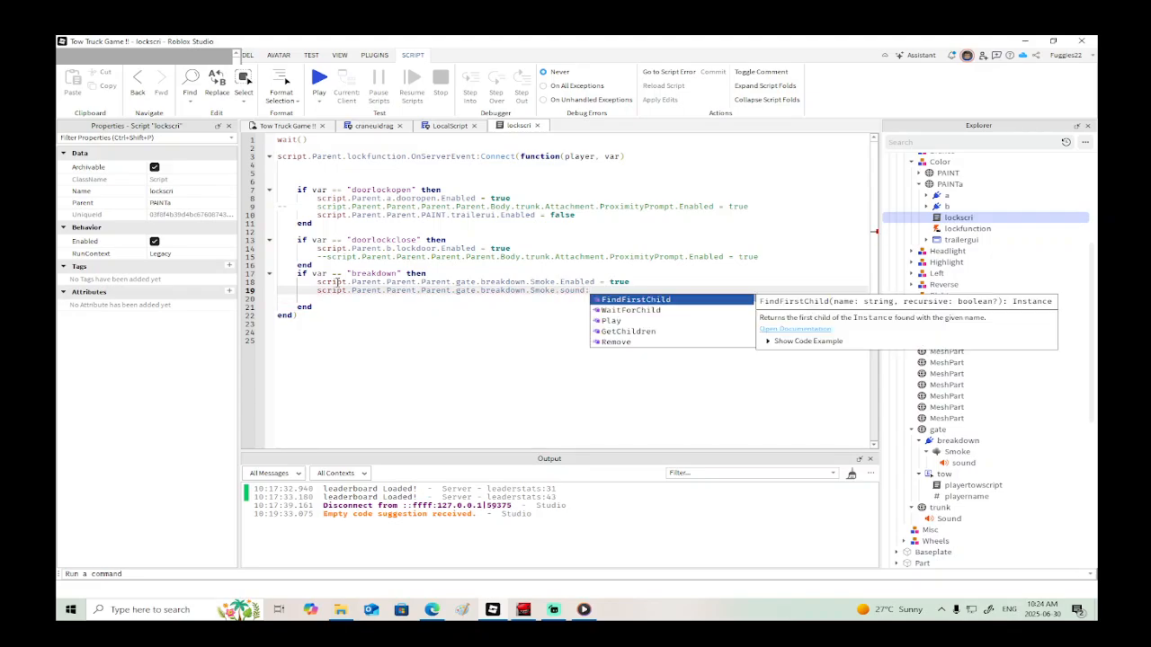
pyautogui.write('P')
pyautogui.press('Return')
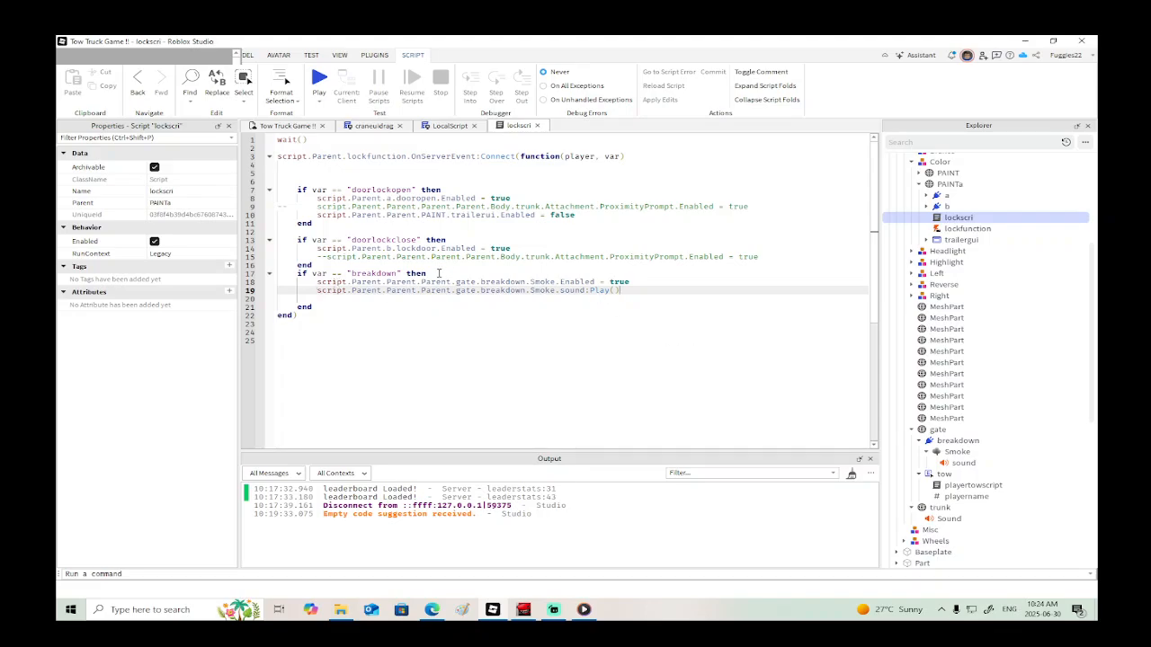
# Step: In playertowscript under tow, add script.Parent.Parent.breakdown.Smoke.Enabled = false below the "towingweld" name line
pyautogui.doubleClick(960, 487)
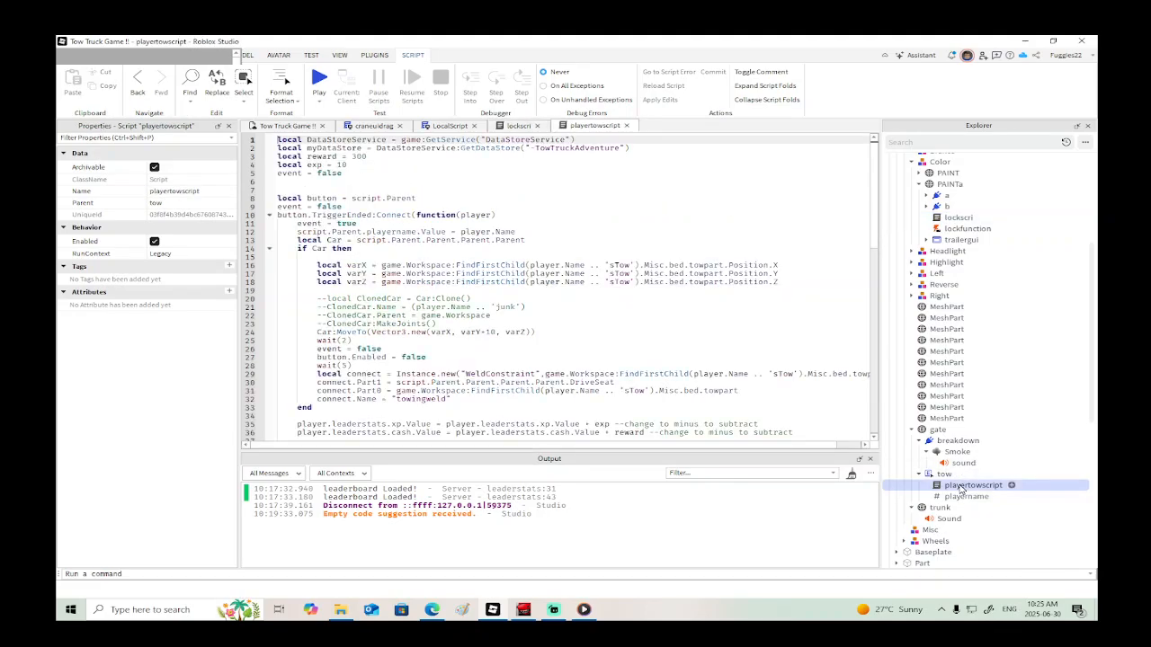
pyautogui.scroll(-12, 622, 256)
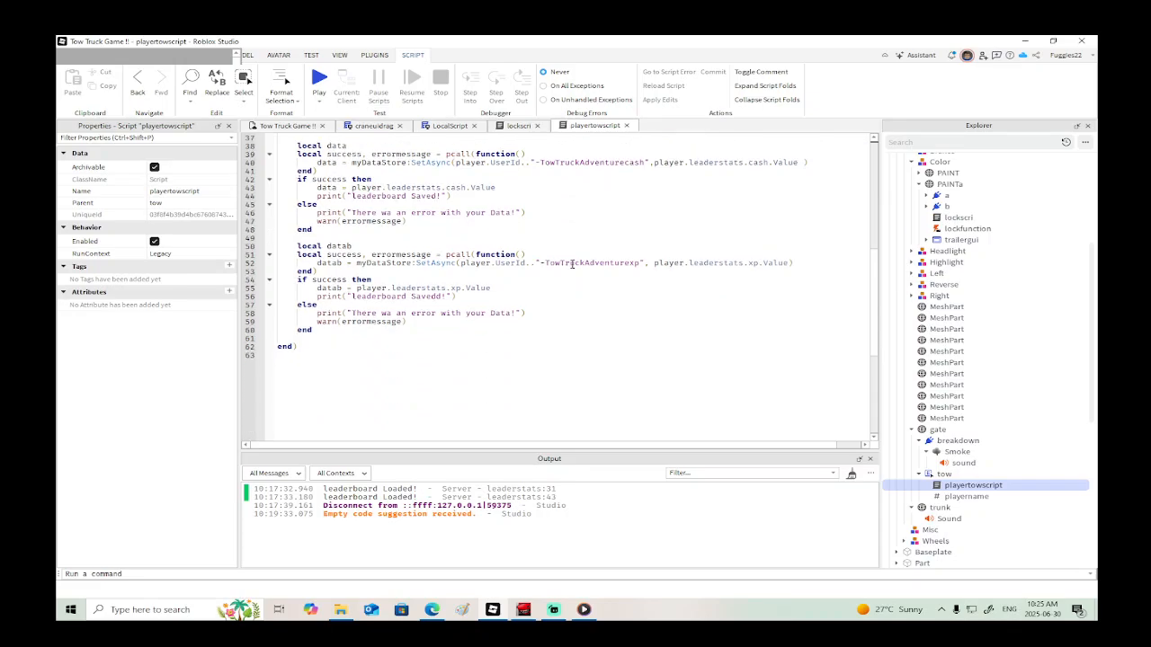
pyautogui.scroll(6, 517, 280)
pyautogui.scroll(3, 517, 280)
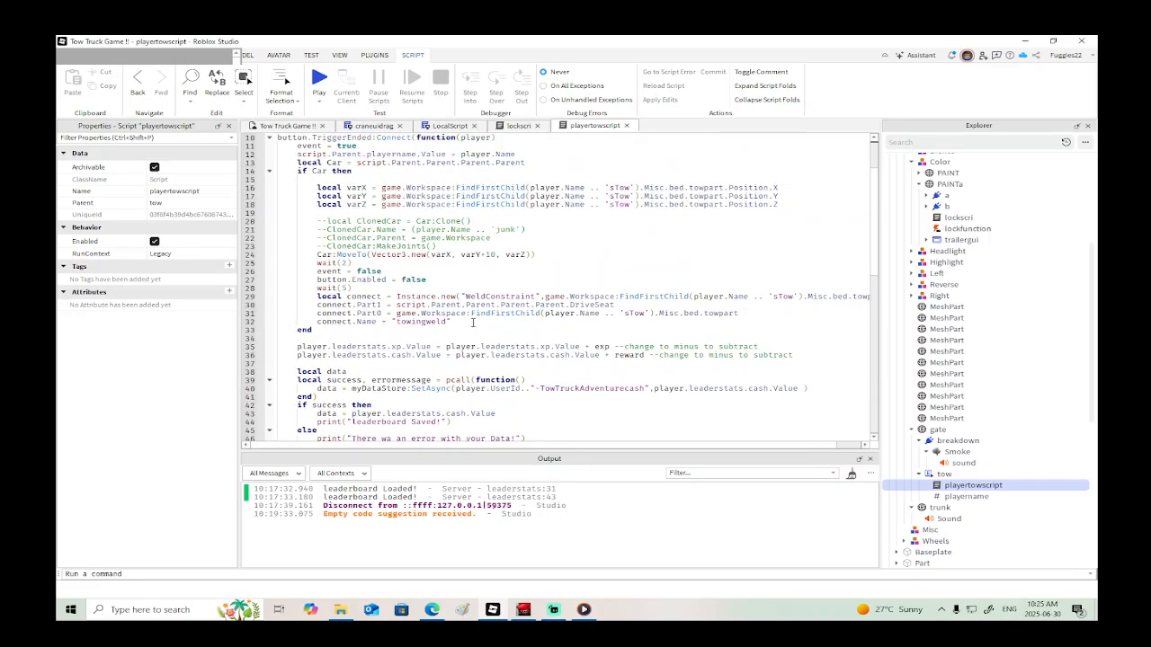
pyautogui.click(472, 323)
pyautogui.press('Return')
pyautogui.write('script')
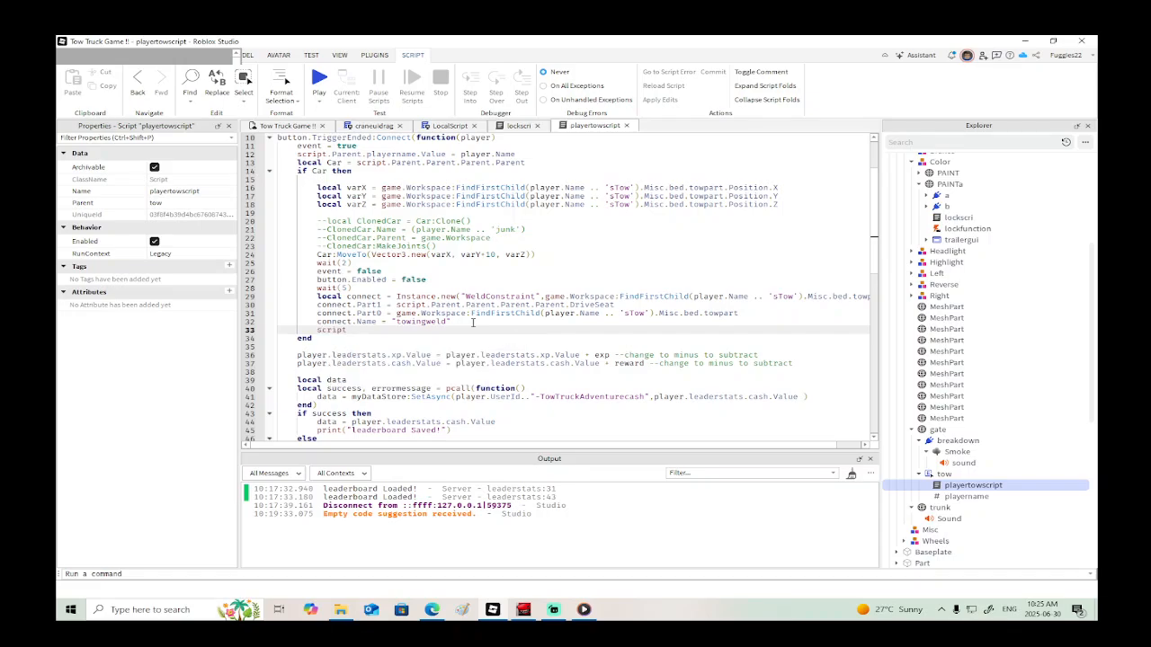
pyautogui.write('.Parent')
pyautogui.write('.Parent')
pyautogui.write('.BrickColor')
pyautogui.write('breakdown')
pyautogui.write('.')
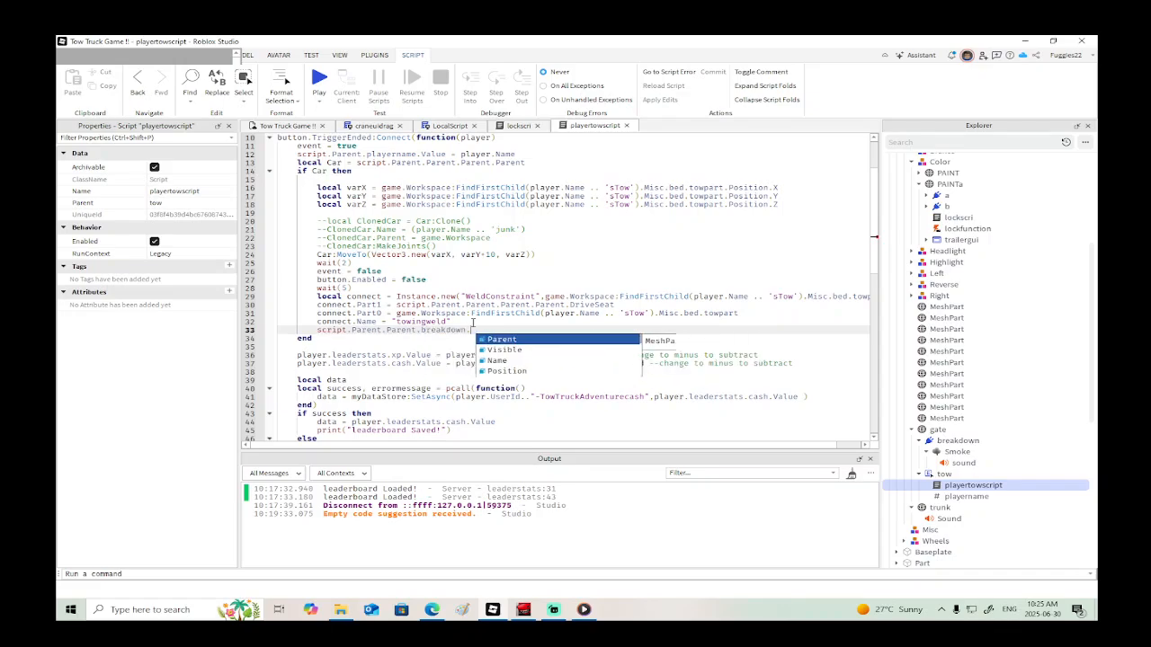
pyautogui.write('Smoke.Enabled = false')
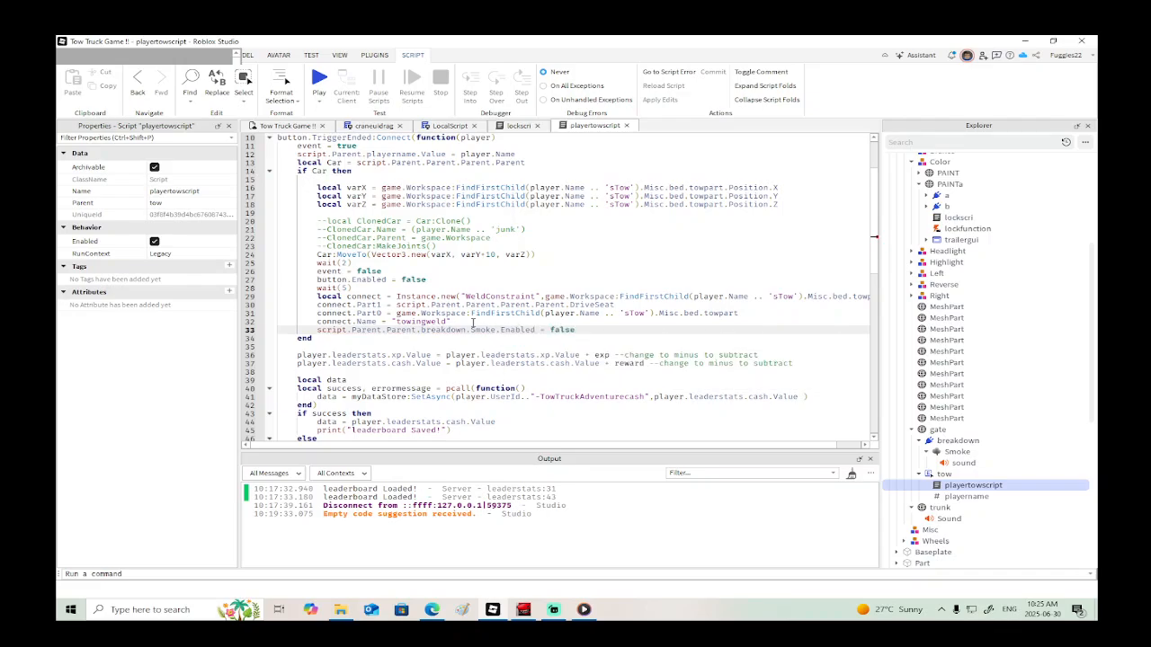
# Step: Below the smoke-disabling line in playertowscript, add script.Parent.Parent.breakdown.Smoke.sound.Ended = false
pyautogui.press('Return')
pyautogui.write('script.')
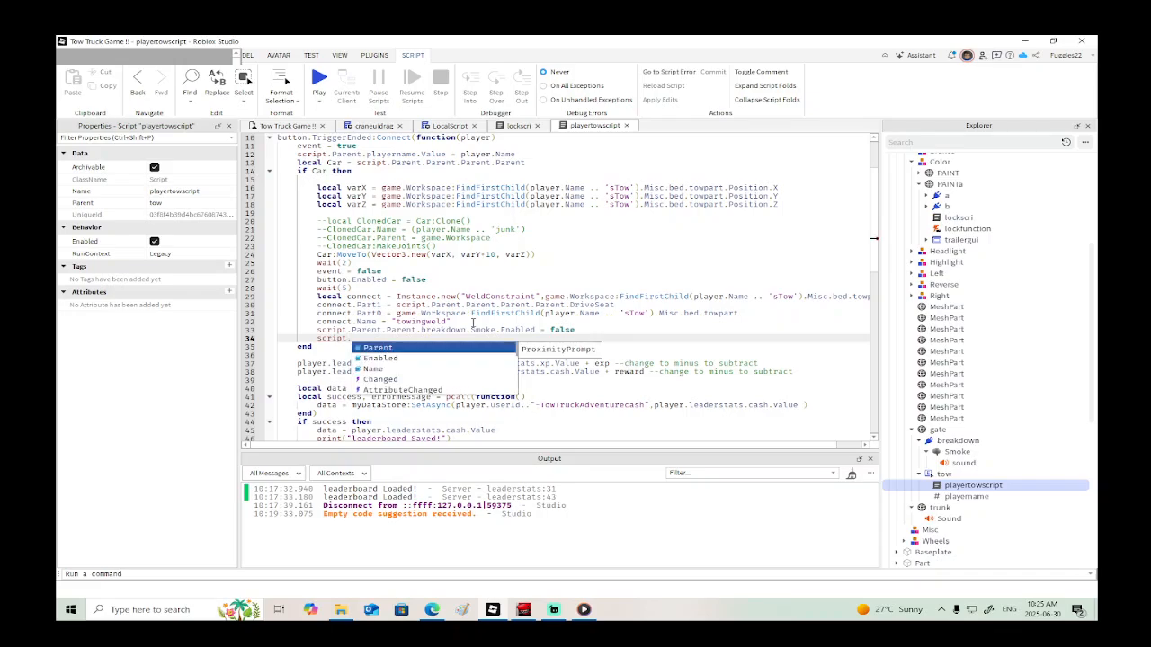
pyautogui.write('Parent.Parent.')
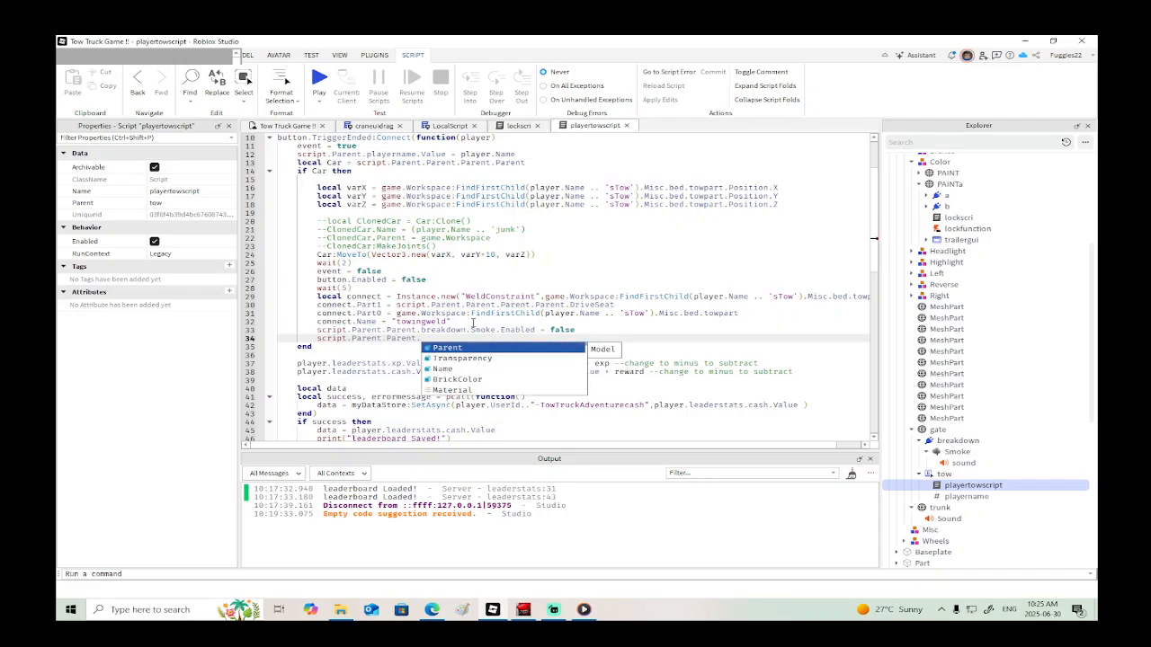
pyautogui.write('BrickColor')
pyautogui.press('Return')
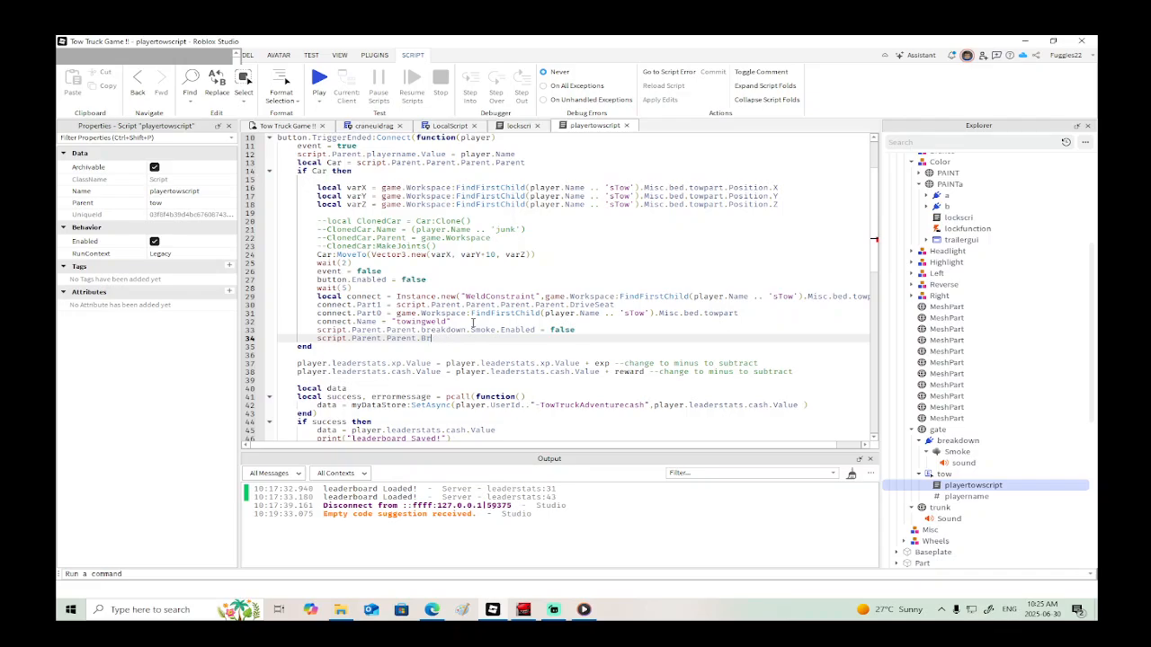
pyautogui.write('breakdown')
pyautogui.press('Tab')
pyautogui.write('.')
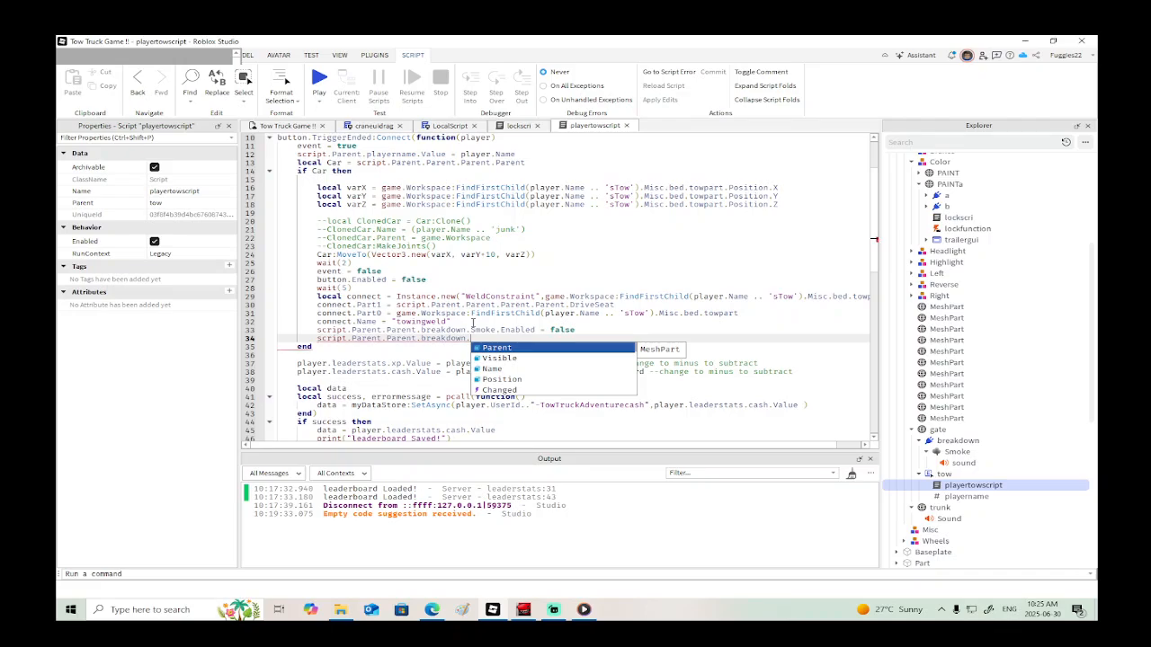
pyautogui.write('Smoke')
pyautogui.press('Tab')
pyautogui.write('.s')
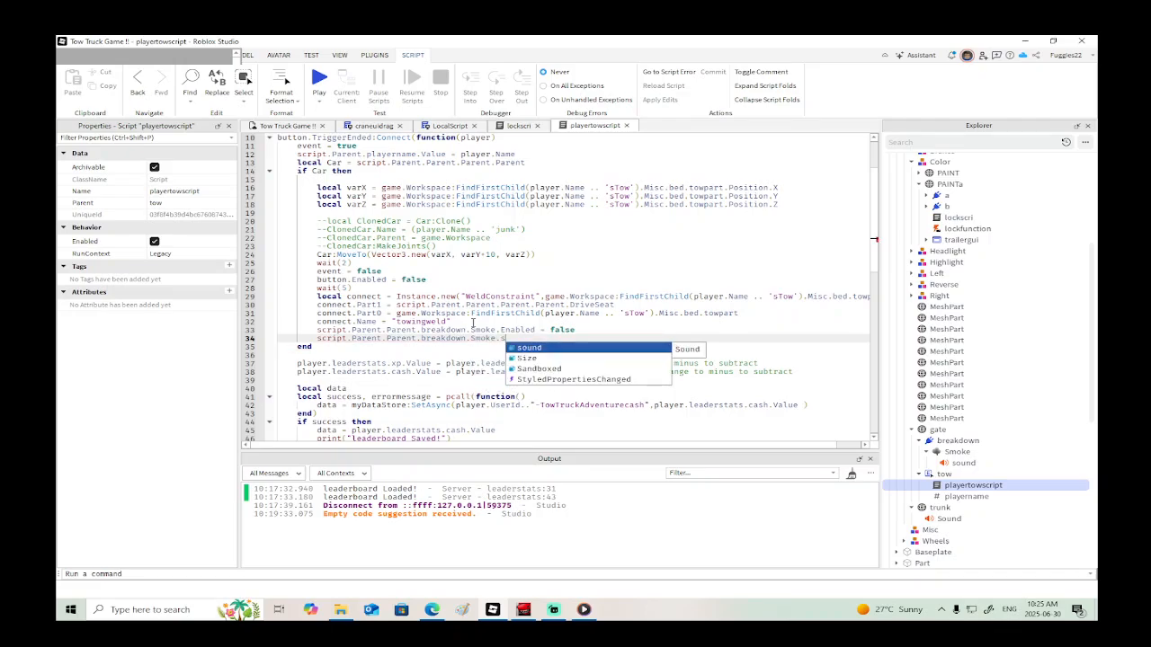
pyautogui.press('Tab')
pyautogui.write('.Ended')
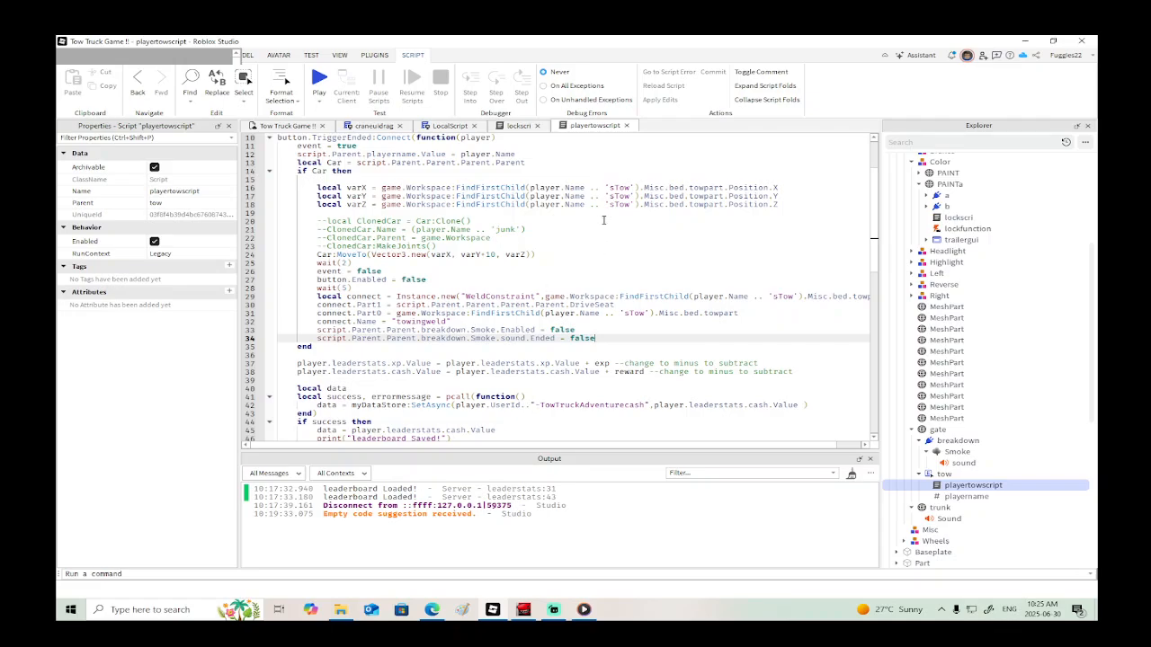
# Step: Close the playertowscript, lockscri, LocalScript and craneuidrag scripts
pyautogui.click(627, 126)
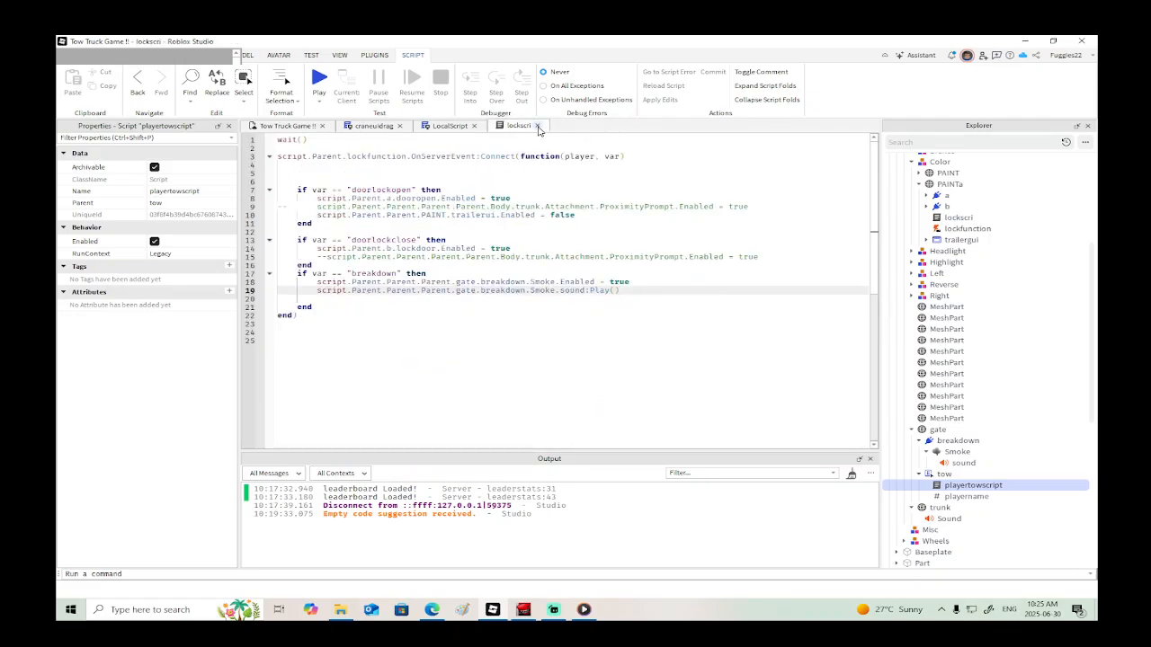
pyautogui.click(537, 126)
pyautogui.click(473, 126)
pyautogui.click(399, 126)
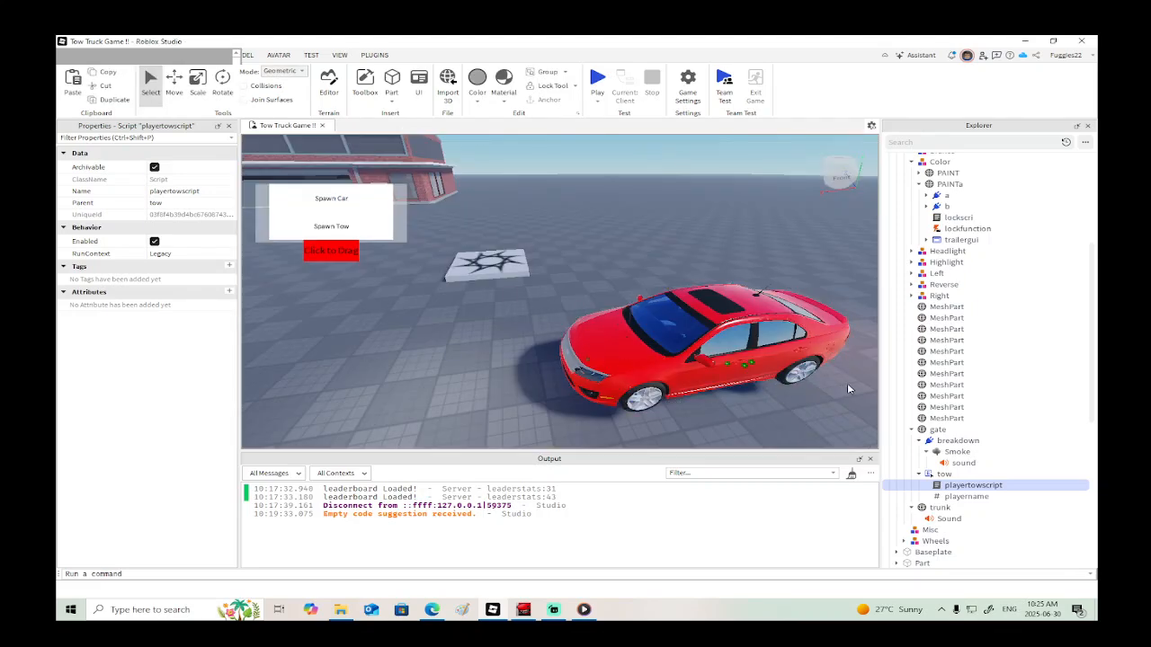
# Step: Disable the Smoke object in the gate's breakdown attachment
pyautogui.click(957, 452)
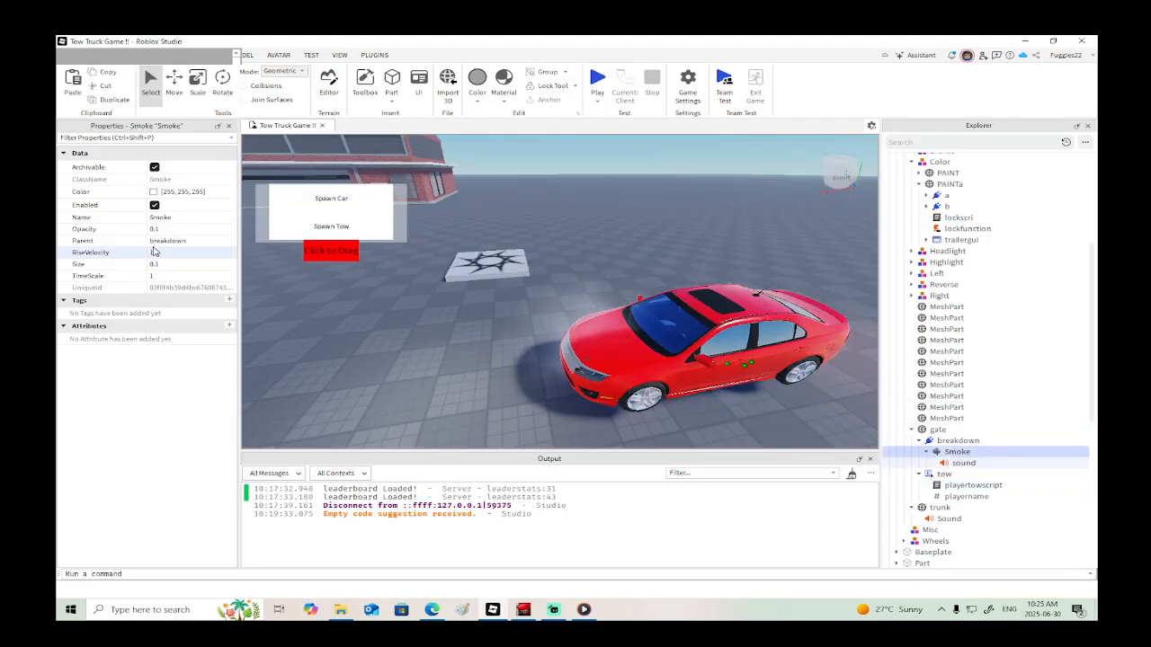
pyautogui.click(155, 205)
pyautogui.moveTo(522, 326); pyautogui.dragTo(522, 327, button='right')
pyautogui.scroll(-4, 521, 327)
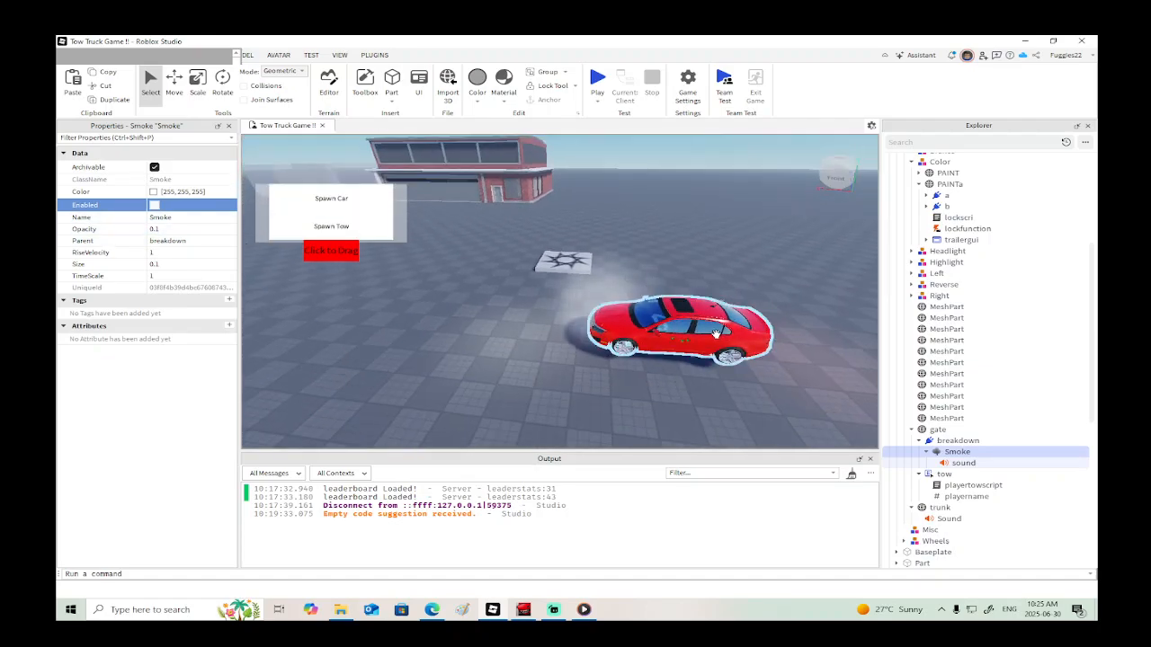
# Step: Open the coup's lockscri script under PAINTa and expand the contents of its DriveSeat
pyautogui.click(714, 335)
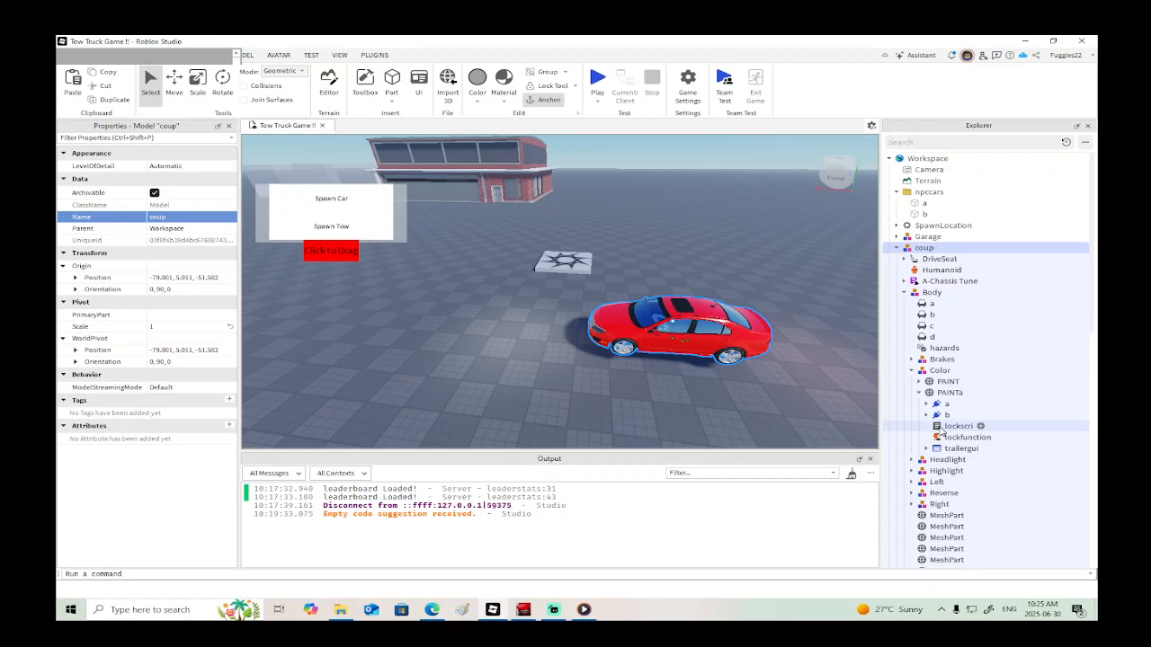
pyautogui.doubleClick(942, 431)
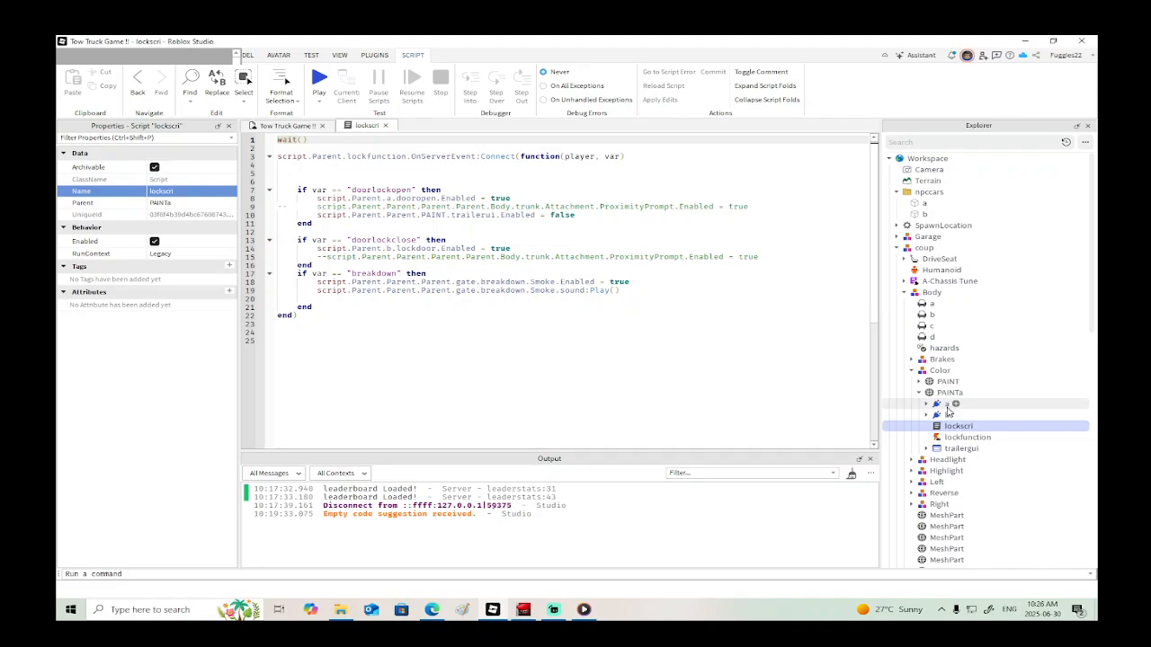
pyautogui.click(906, 260)
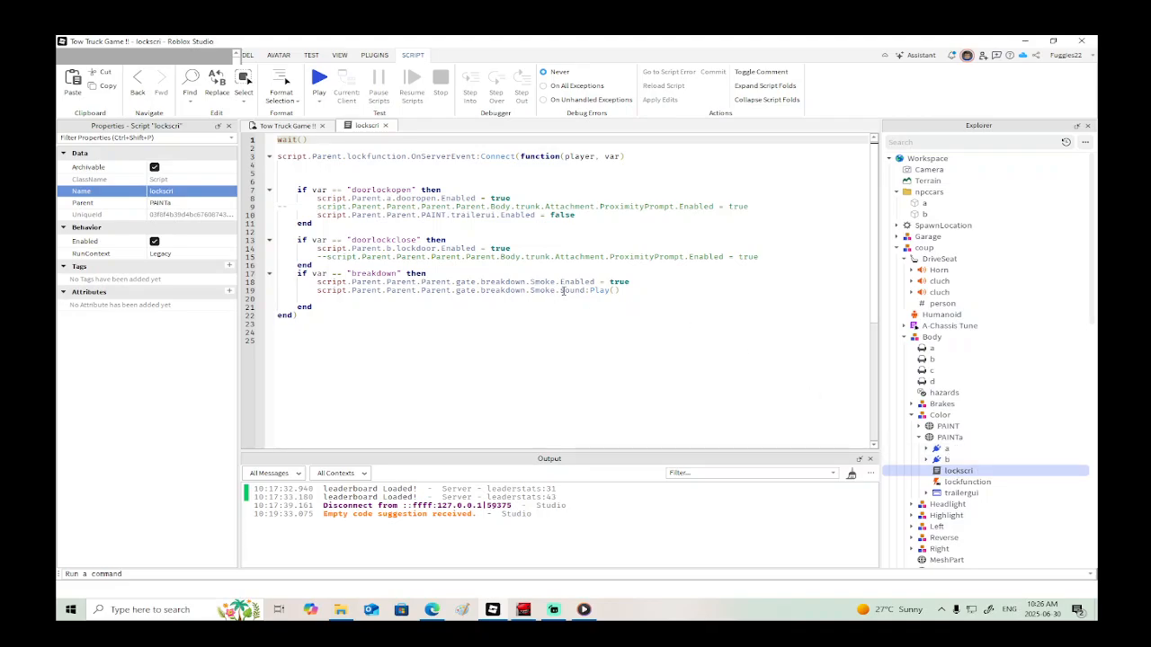
# Step: Below the Smoke.sound:Play() line in lockscri's breakdown block, add script.Parent.Parent.Parent.Parent.DriveSeat.person.Value = ""
pyautogui.click(621, 287)
pyautogui.press('Return')
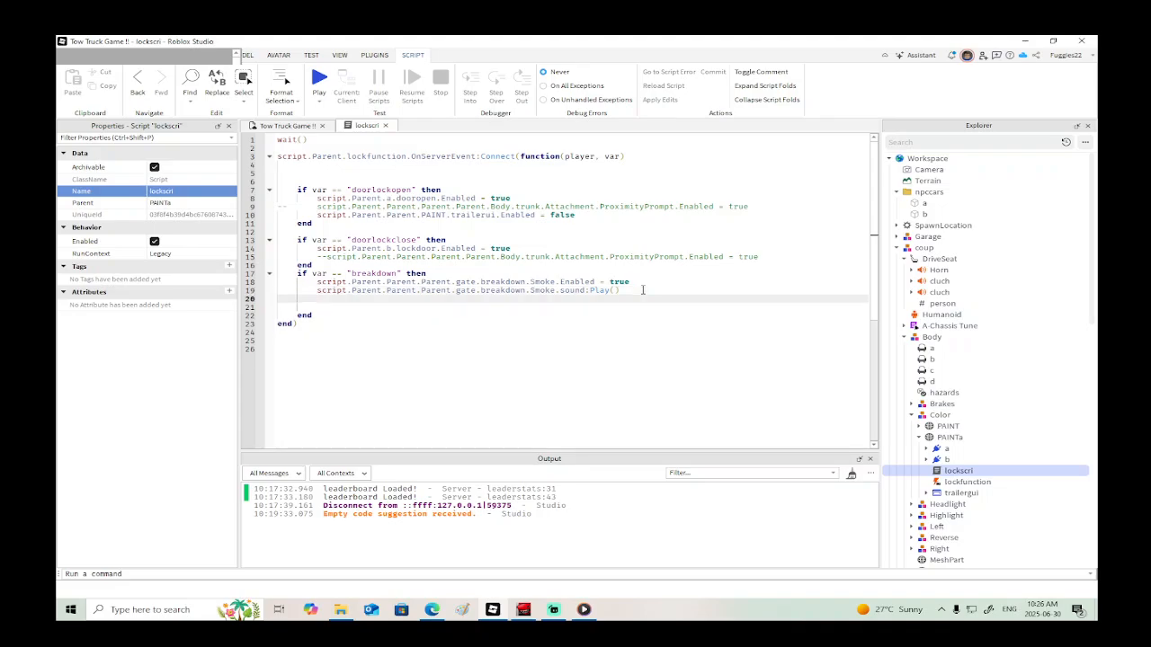
pyautogui.write('script.Parent.Parent')
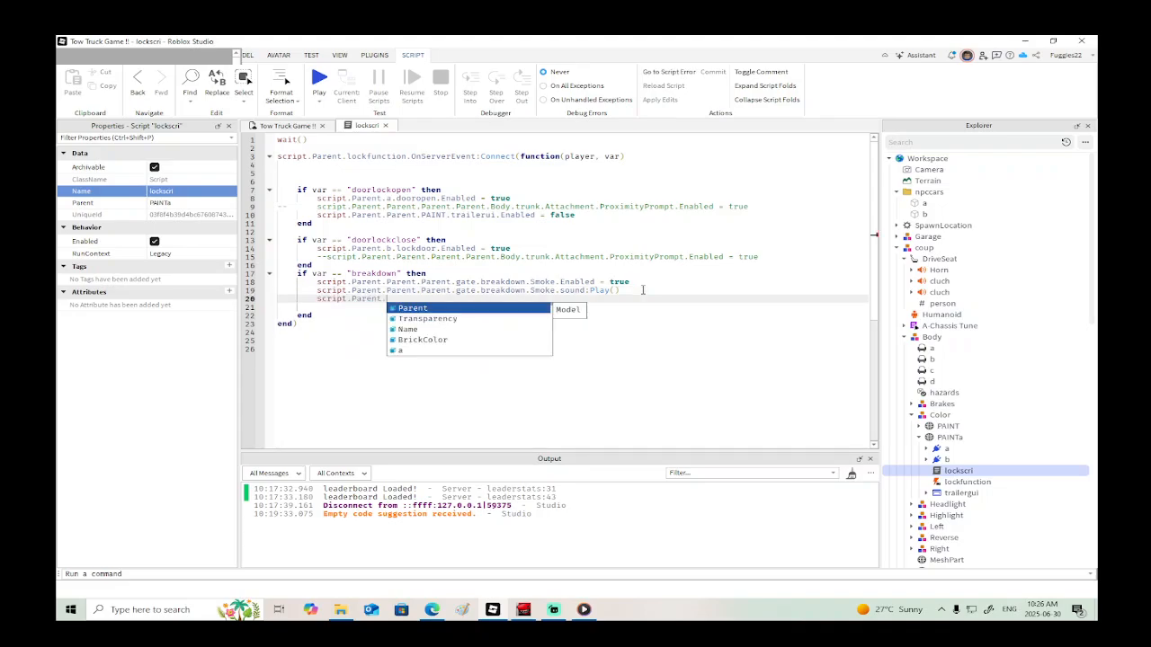
pyautogui.press('Return')
pyautogui.press('BackSpace')
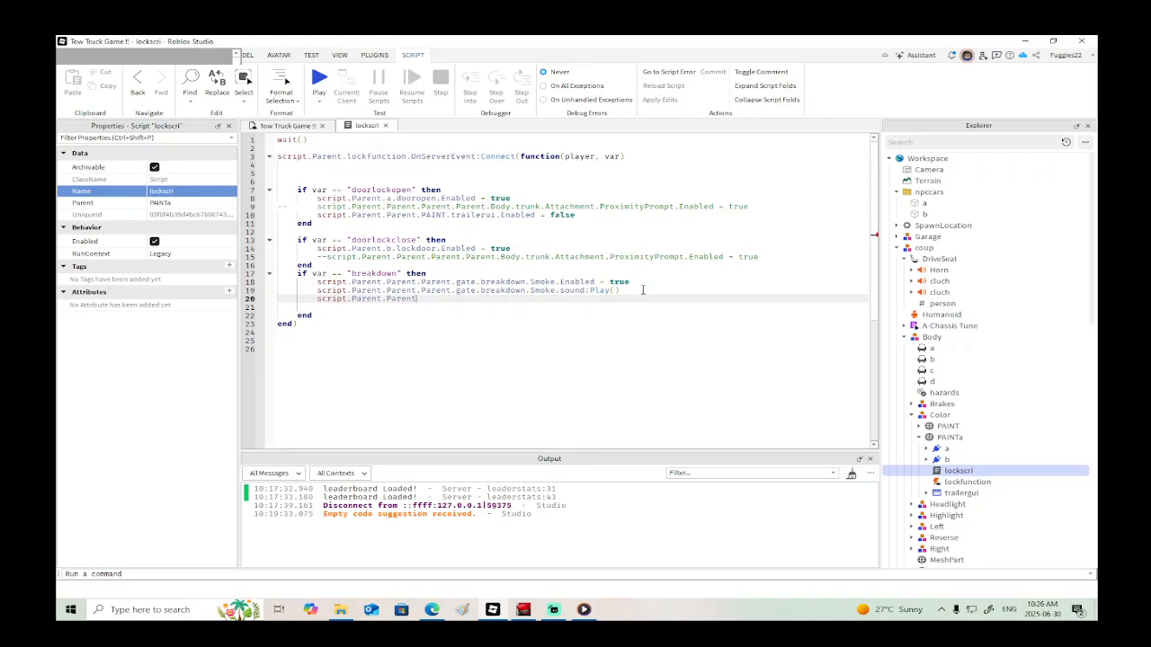
pyautogui.write('.op')
pyautogui.press('BackSpace')
pyautogui.write('Parent.Parent.DriveSeat.p')
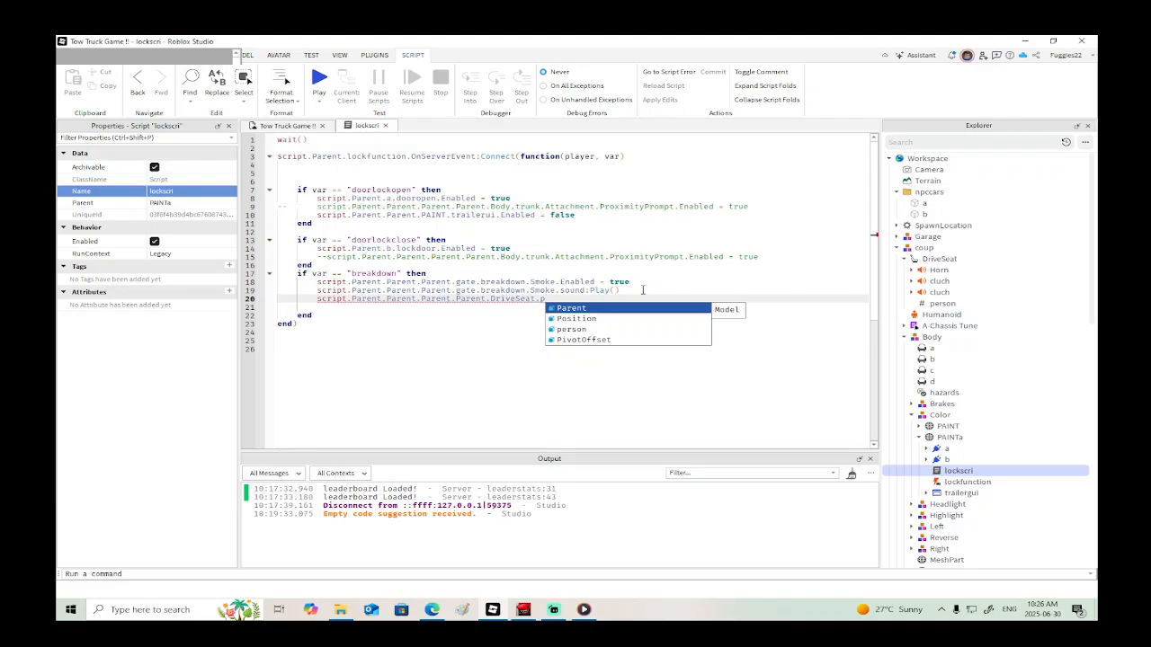
pyautogui.press('Down')
pyautogui.press('Down')
pyautogui.press('Return')
pyautogui.write('.')
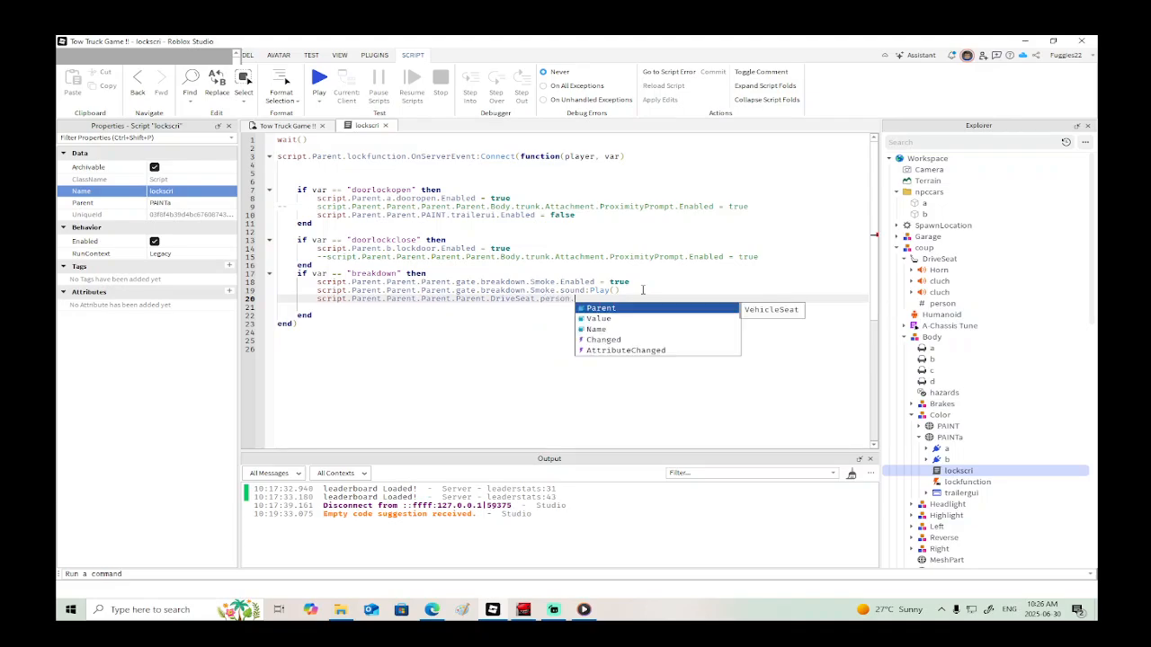
pyautogui.press('Down')
pyautogui.press('Return')
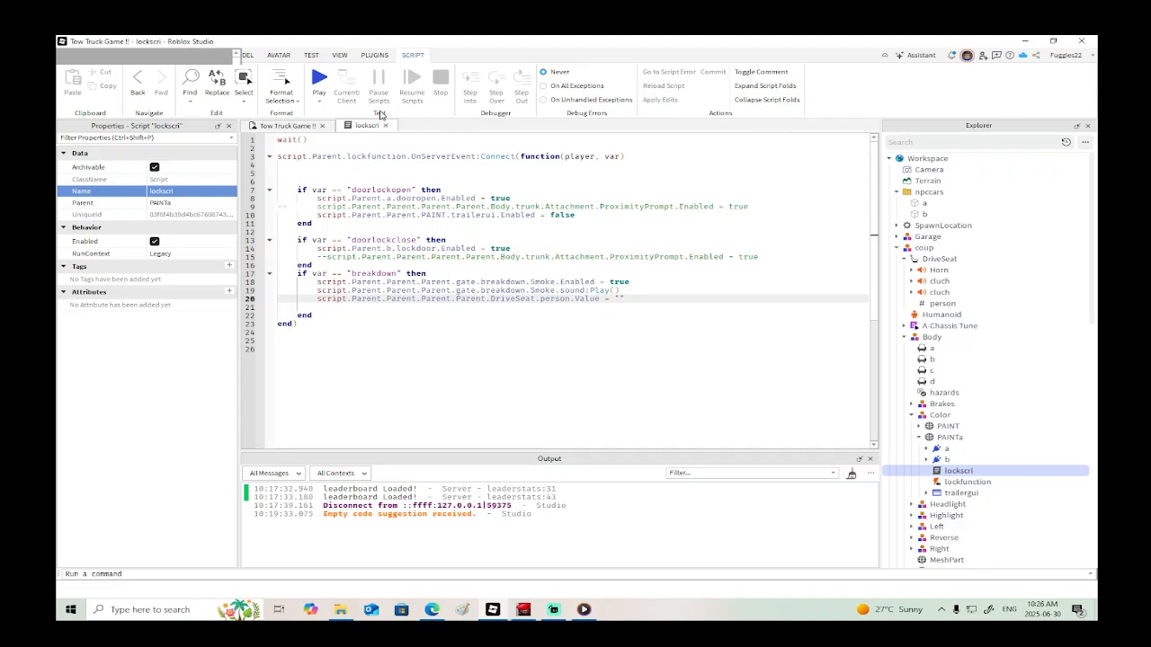
# Step: Move the coup model from Workspace into the Vehicles folder in ServerStorage and save the game to Roblox
pyautogui.click(285, 125)
pyautogui.click(734, 340)
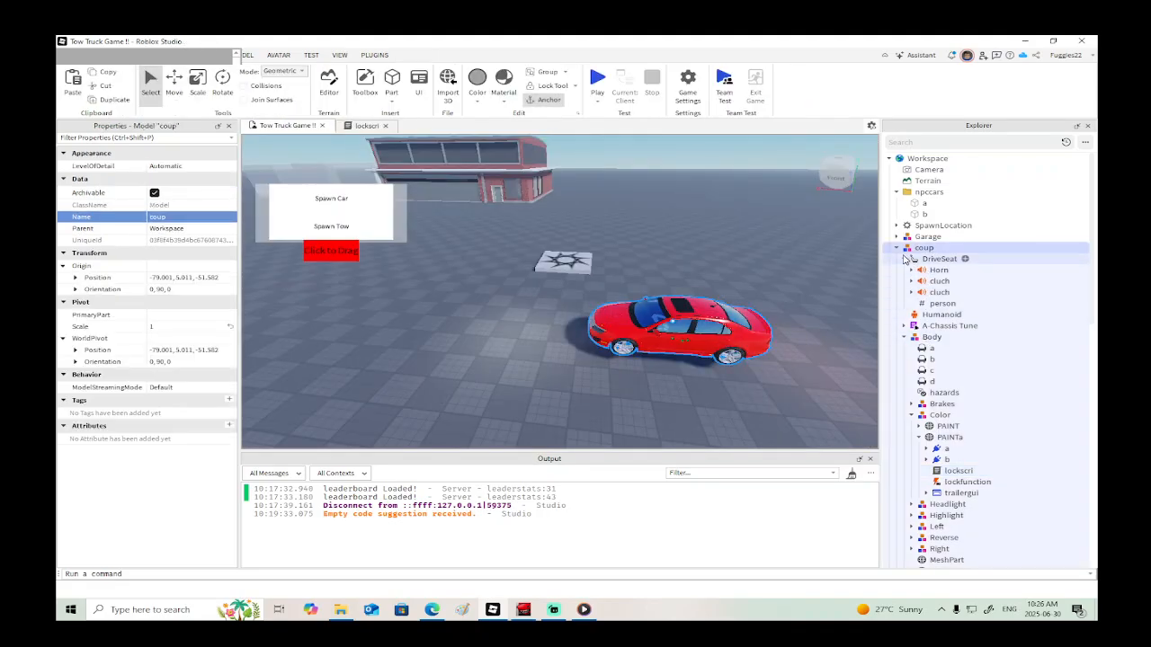
pyautogui.click(896, 247)
pyautogui.moveTo(915, 250); pyautogui.dragTo(931, 483)
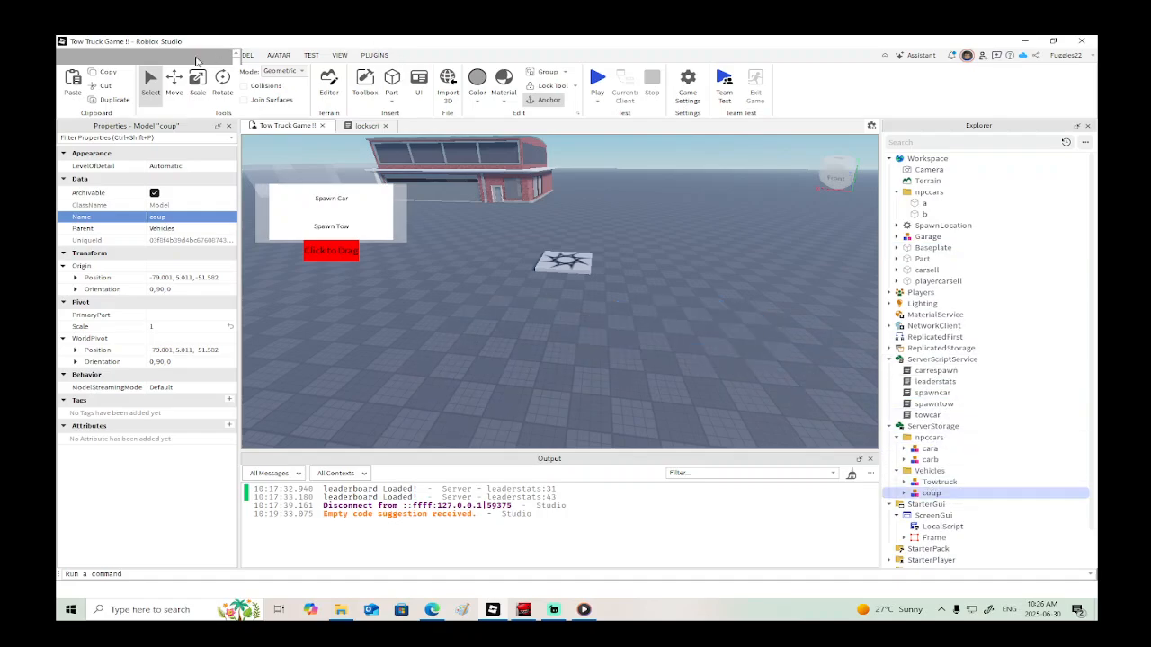
pyautogui.click(79, 56)
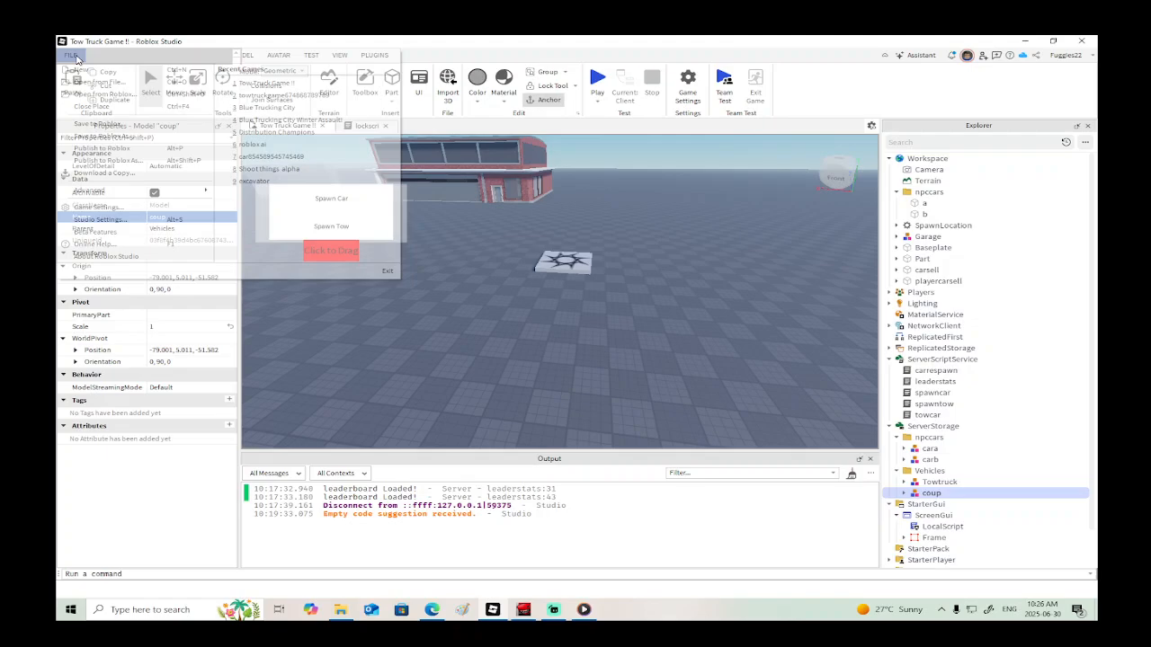
pyautogui.click(121, 126)
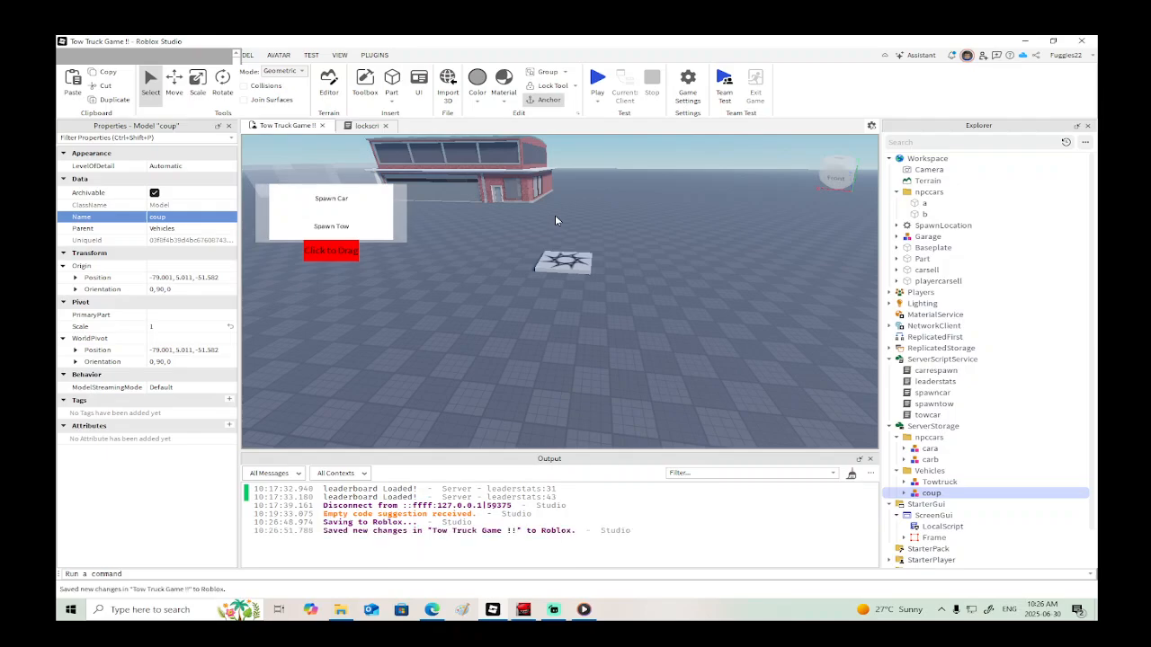
# Step: Start a playtest, spawn a car, walk up to it and open its control panel
pyautogui.click(597, 79)
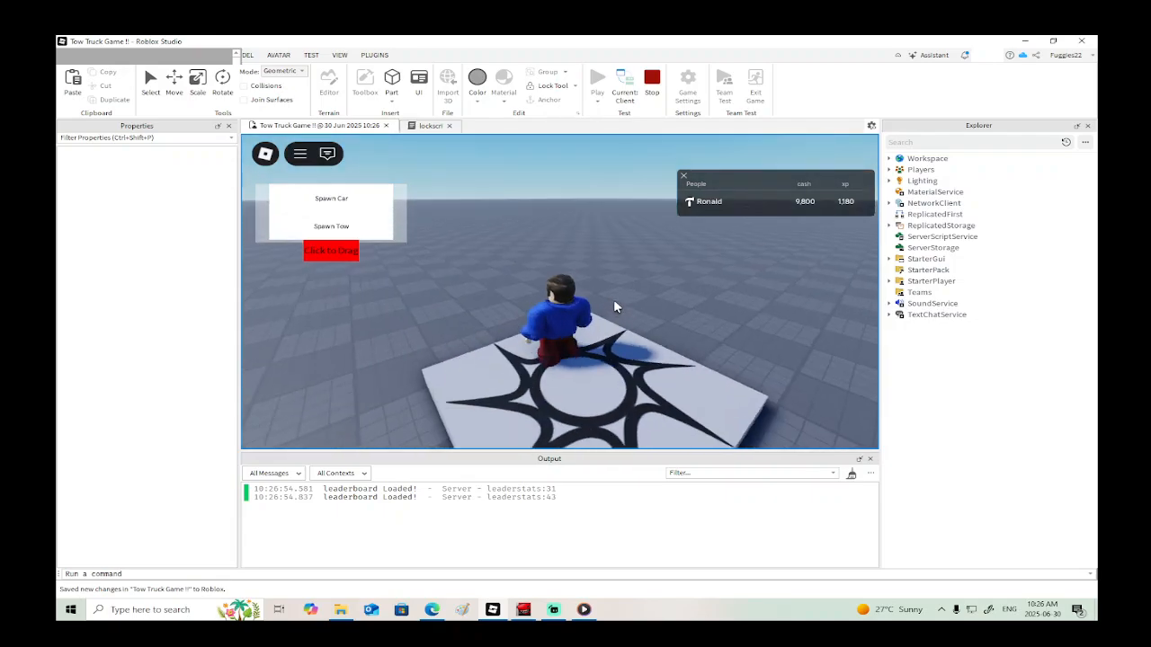
pyautogui.press('w')
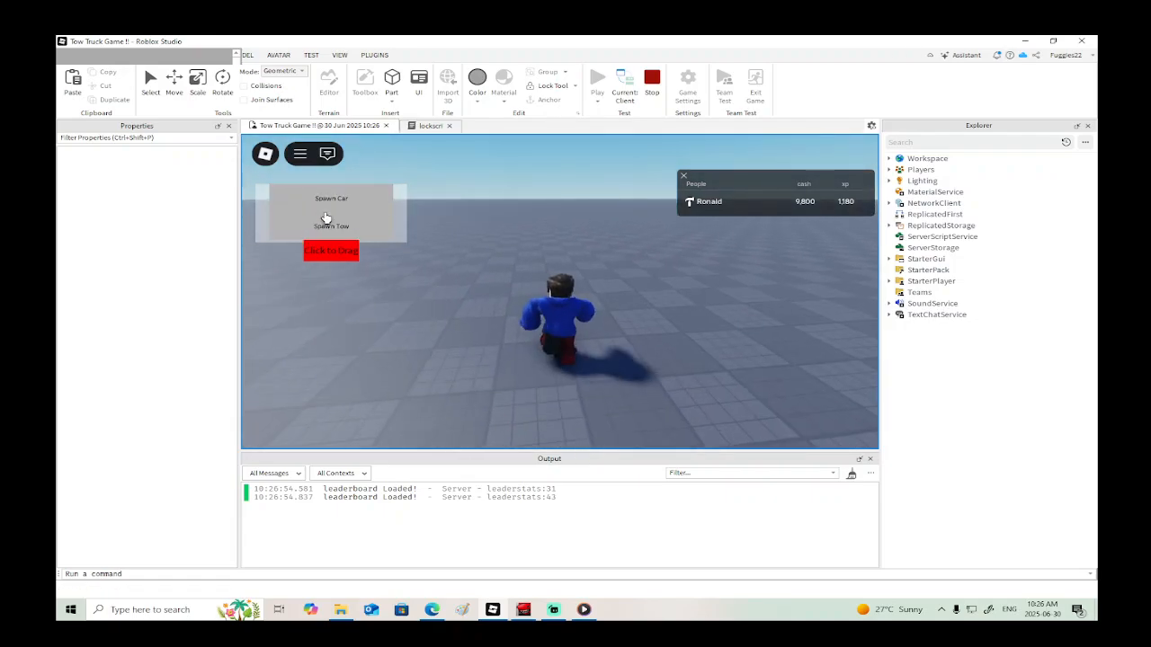
pyautogui.click(319, 200)
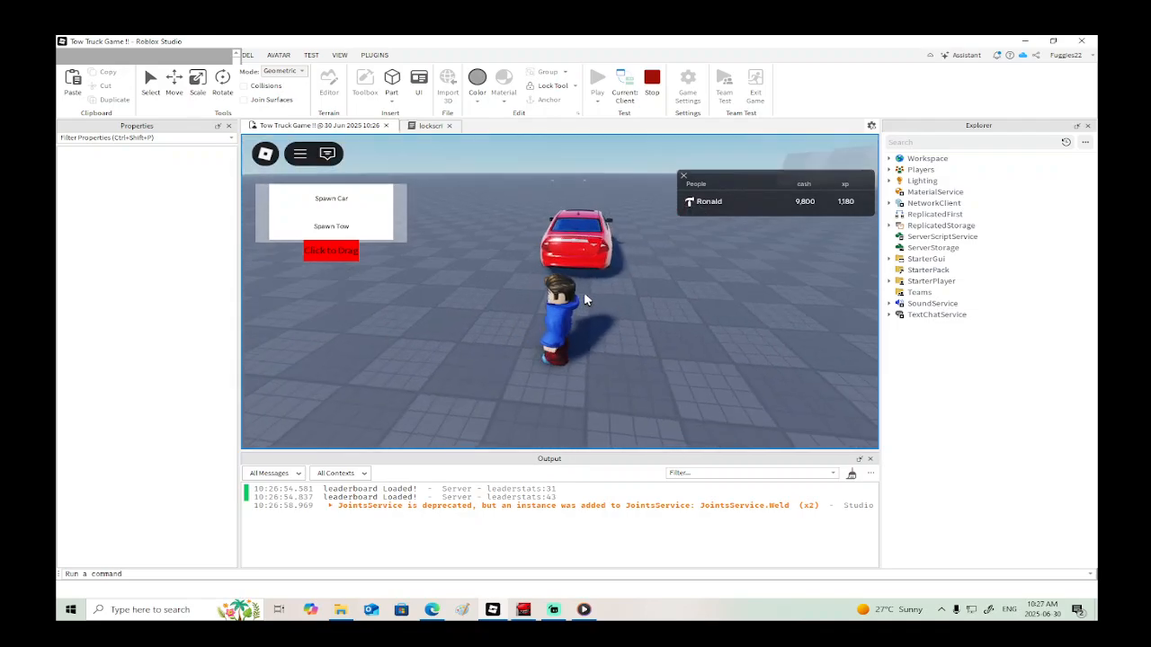
pyautogui.press('w')
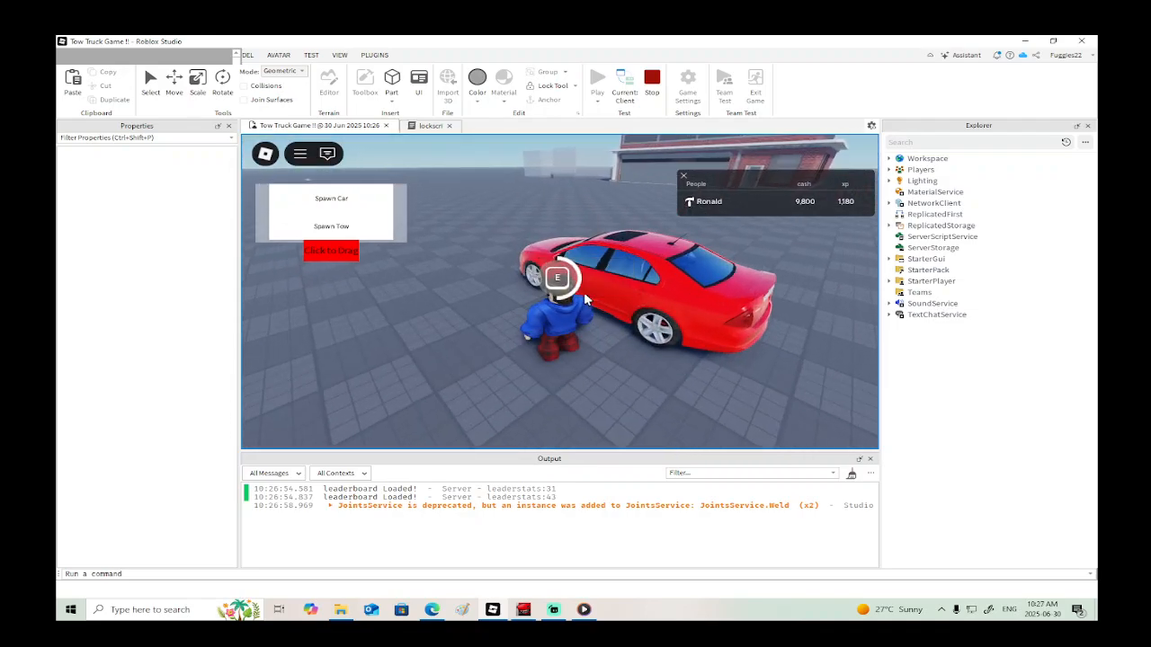
pyautogui.press('e')
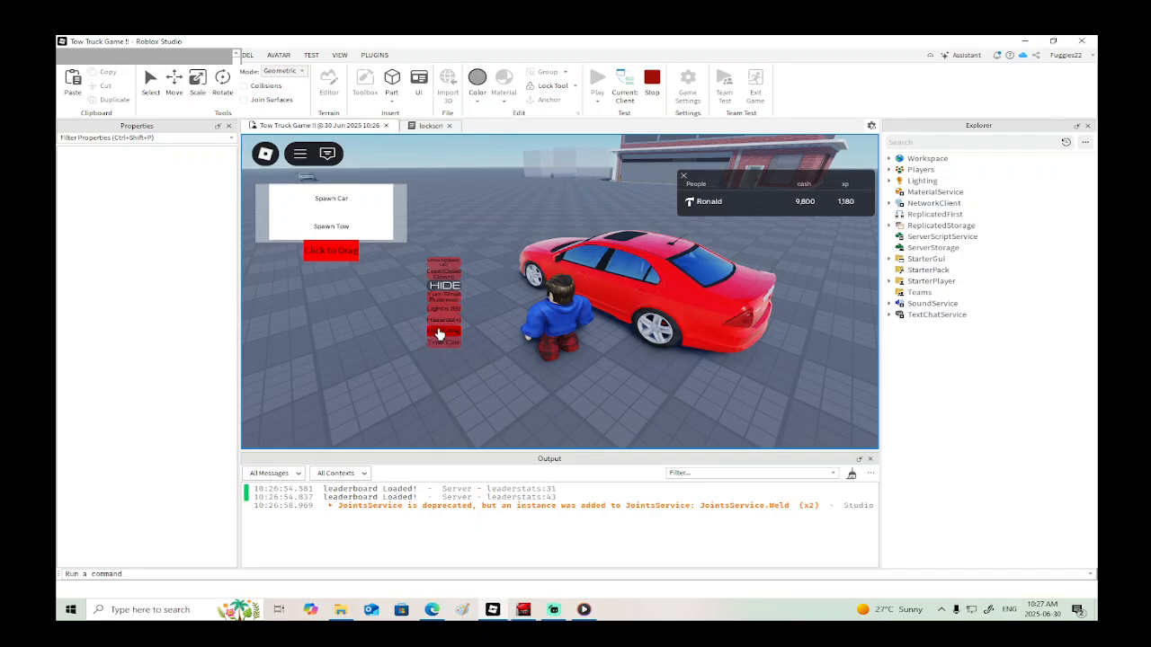
# Step: Reposition the car's control panel, trigger Tow Car, check the smoke around the car and end the playtest
pyautogui.moveTo(438, 331); pyautogui.dragTo(456, 363)
pyautogui.press('w')
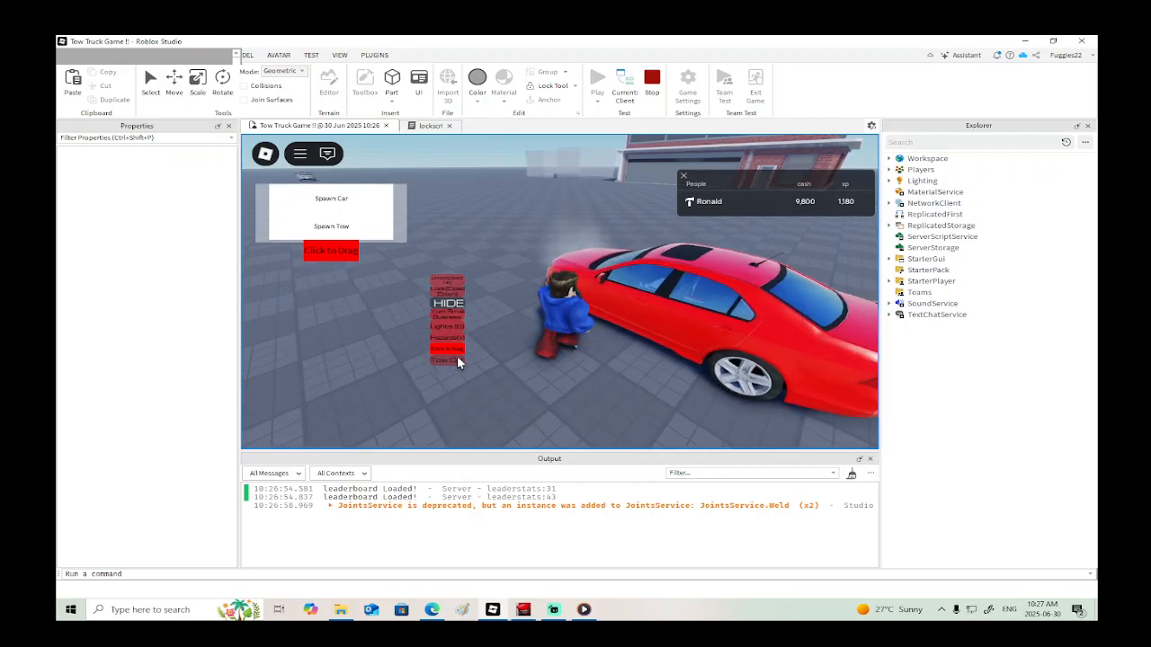
pyautogui.press('space')
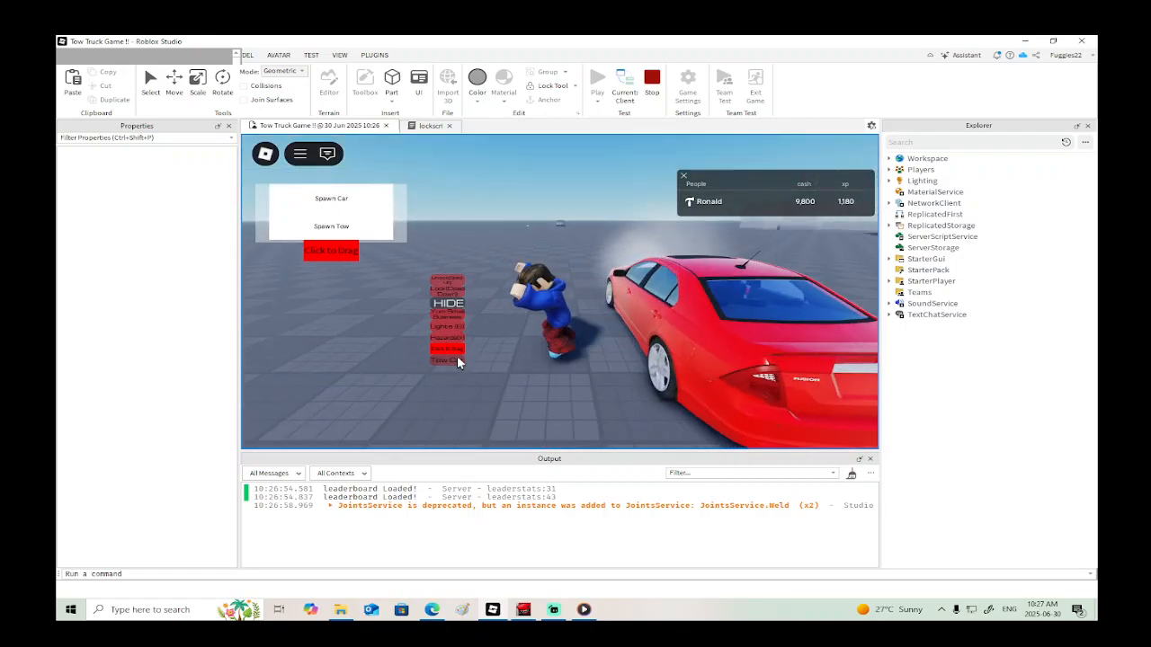
pyautogui.press('d')
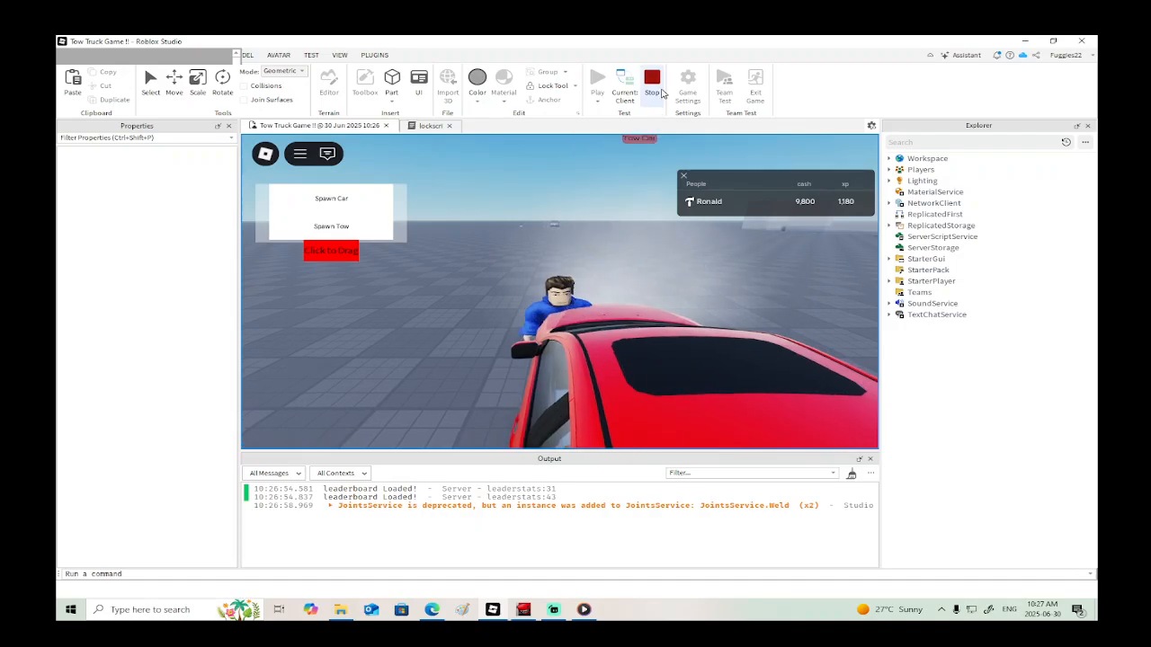
pyautogui.click(652, 81)
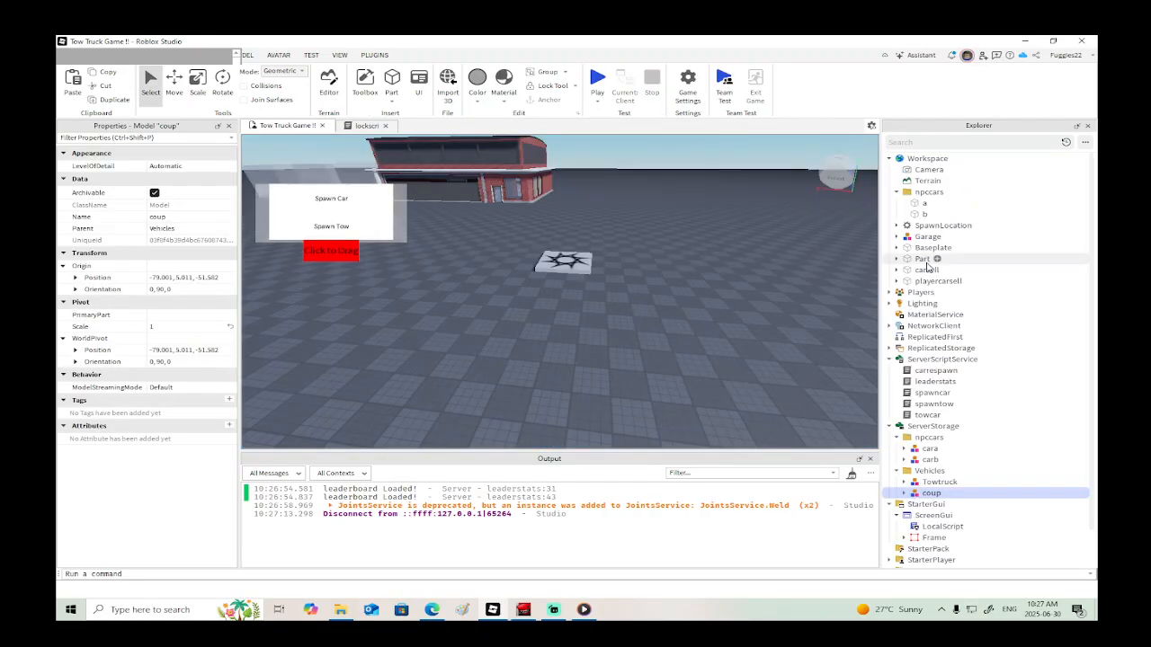
# Step: Move trailergui from the stored coup's PAINTa part into StarterGui
pyautogui.scroll(-2, 940, 319)
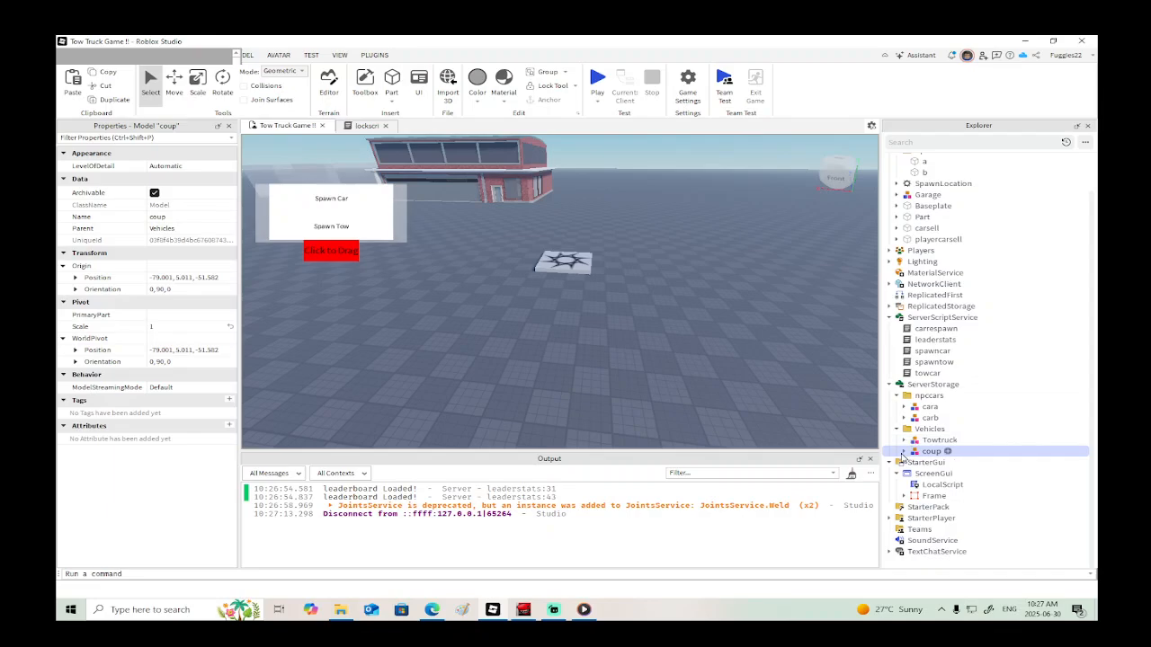
pyautogui.click(907, 452)
pyautogui.scroll(-6, 913, 445)
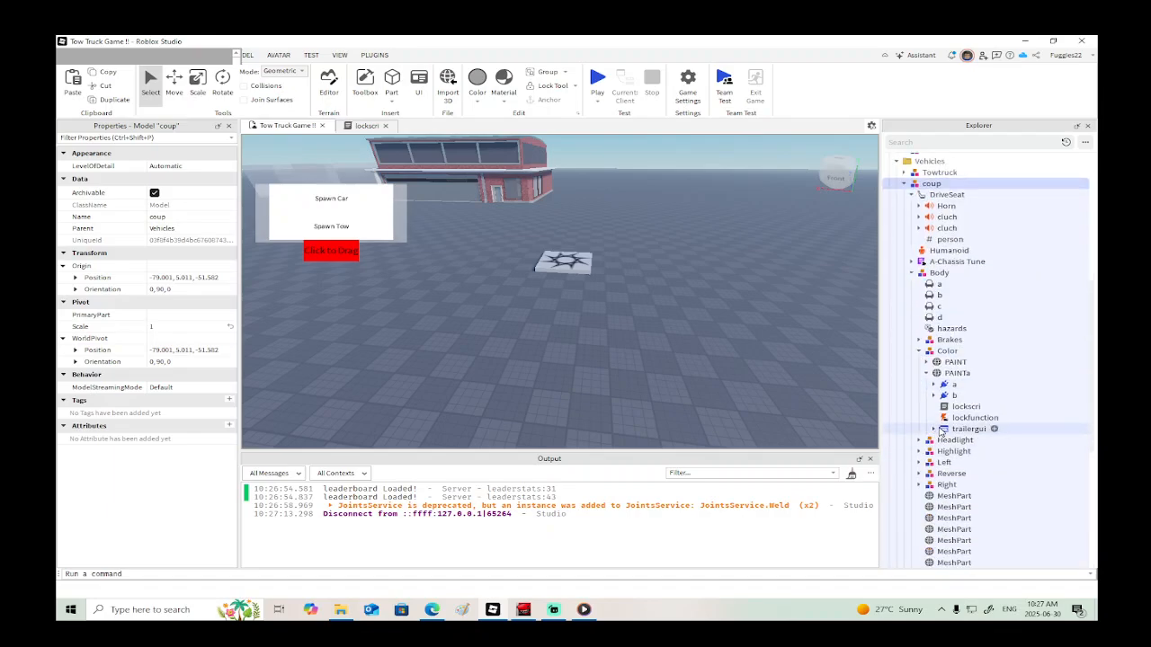
pyautogui.click(934, 430)
pyautogui.moveTo(938, 435); pyautogui.dragTo(935, 462)
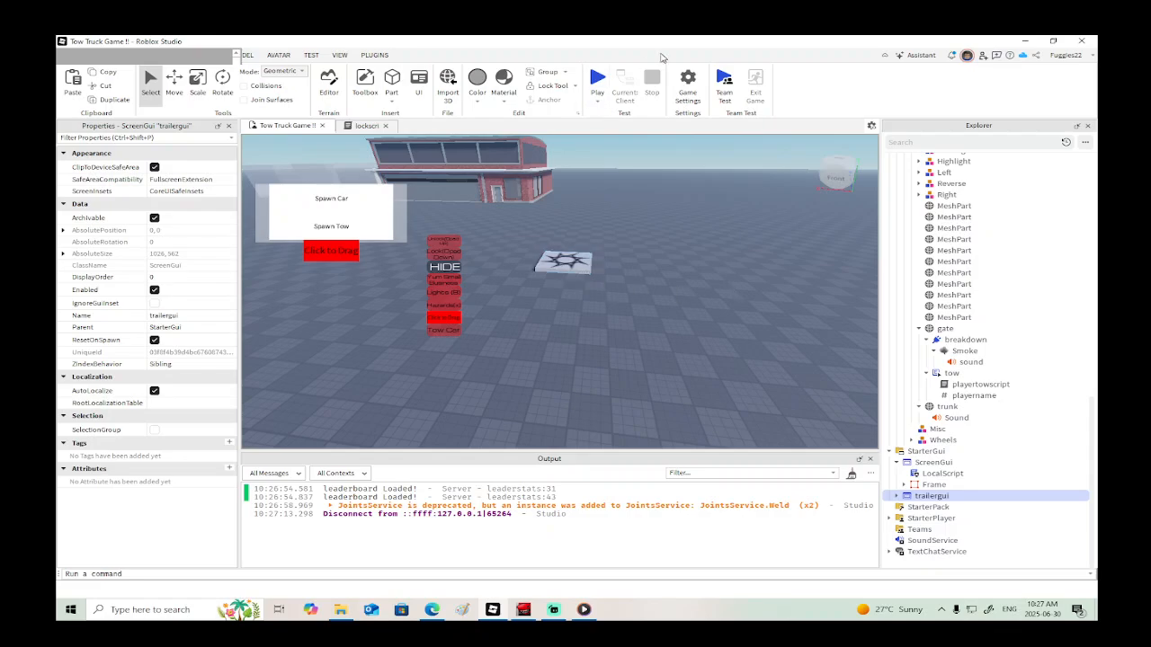
# Step: Review trailergui's LocalScript to check which events its buttons fire, and close it
pyautogui.click(896, 496)
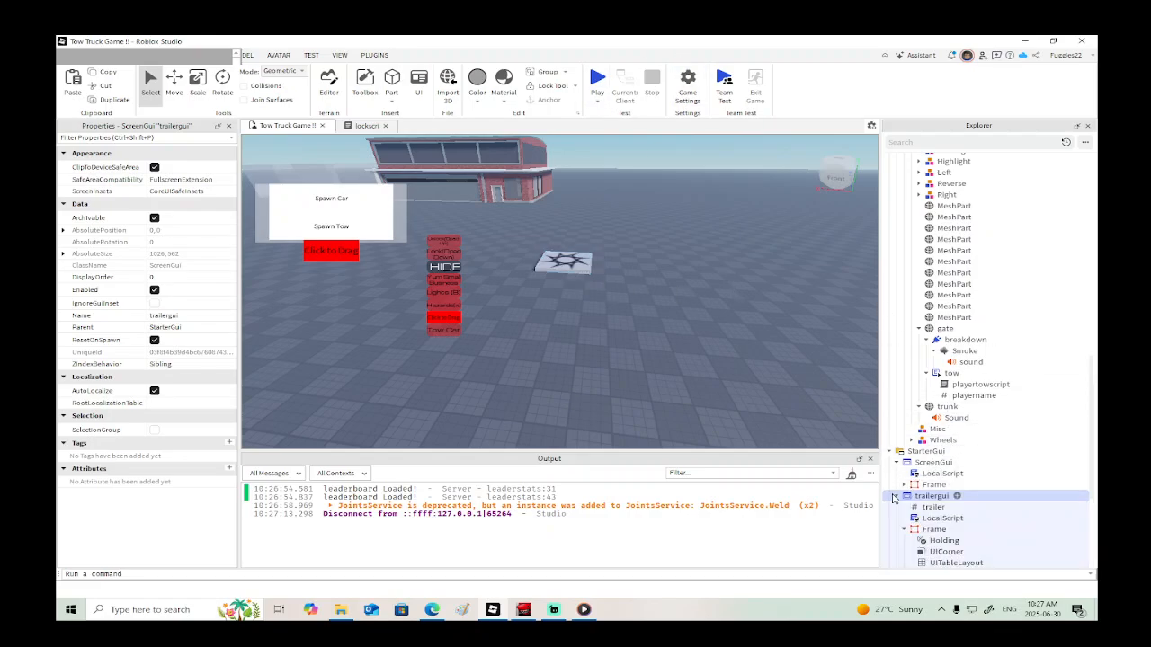
pyautogui.doubleClick(942, 517)
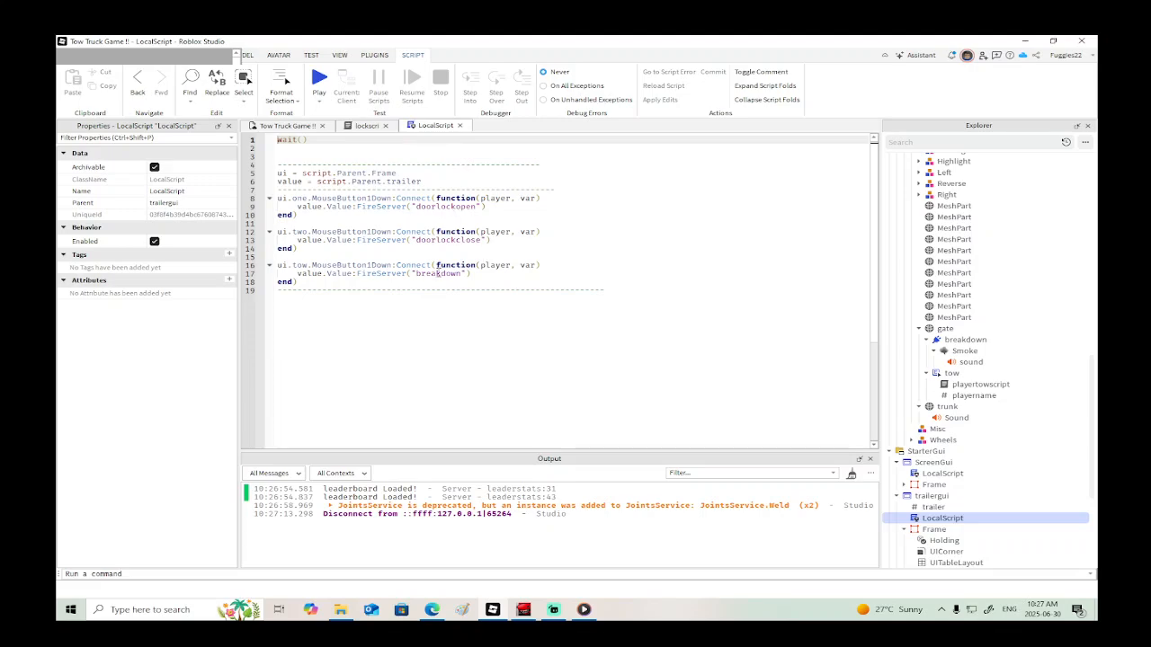
pyautogui.click(459, 126)
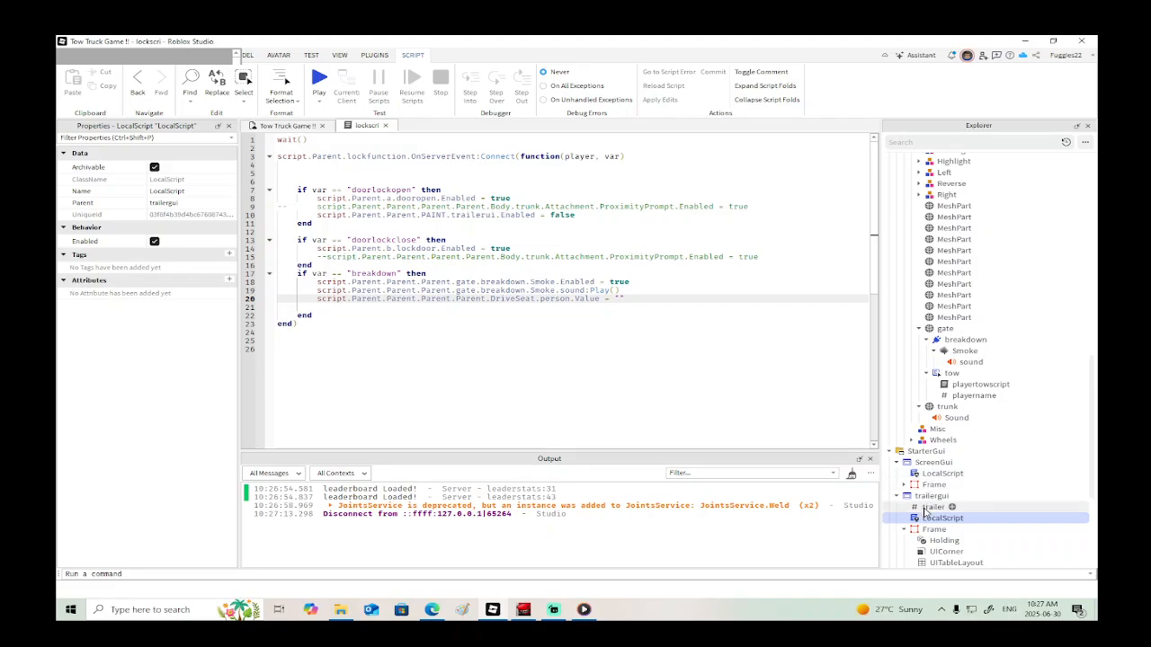
# Step: Change the vertical offset in craneuidrag's Position line to mouse.Y-130 and check the panel's dragging in a short playtest
pyautogui.scroll(-3, 939, 522)
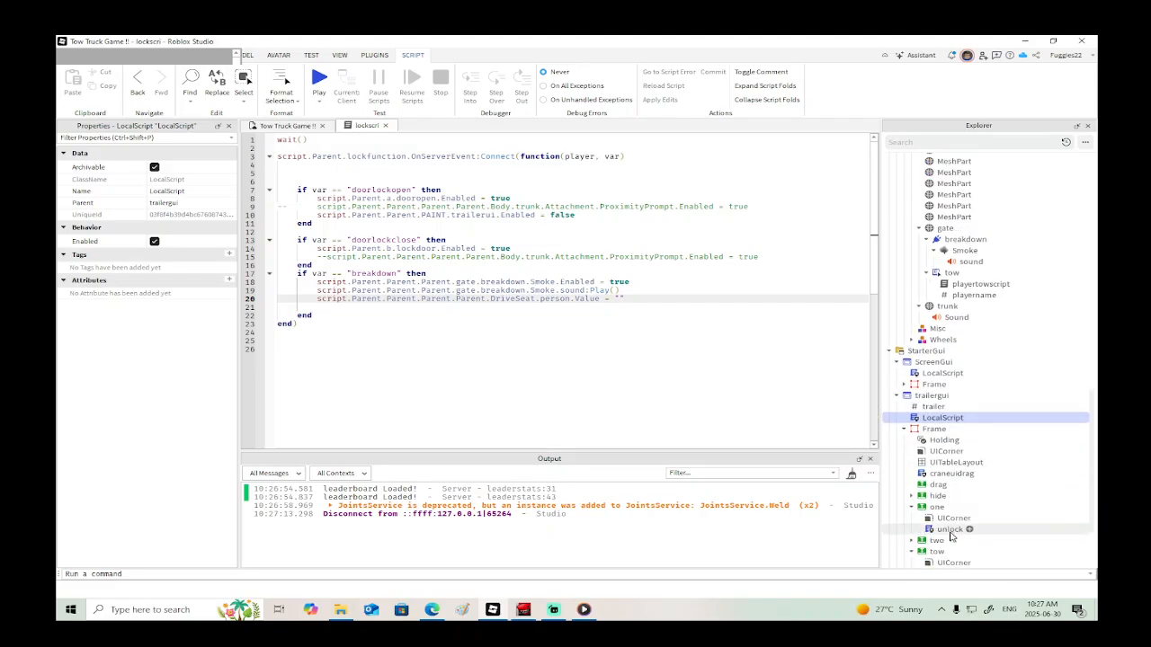
pyautogui.scroll(-2, 951, 537)
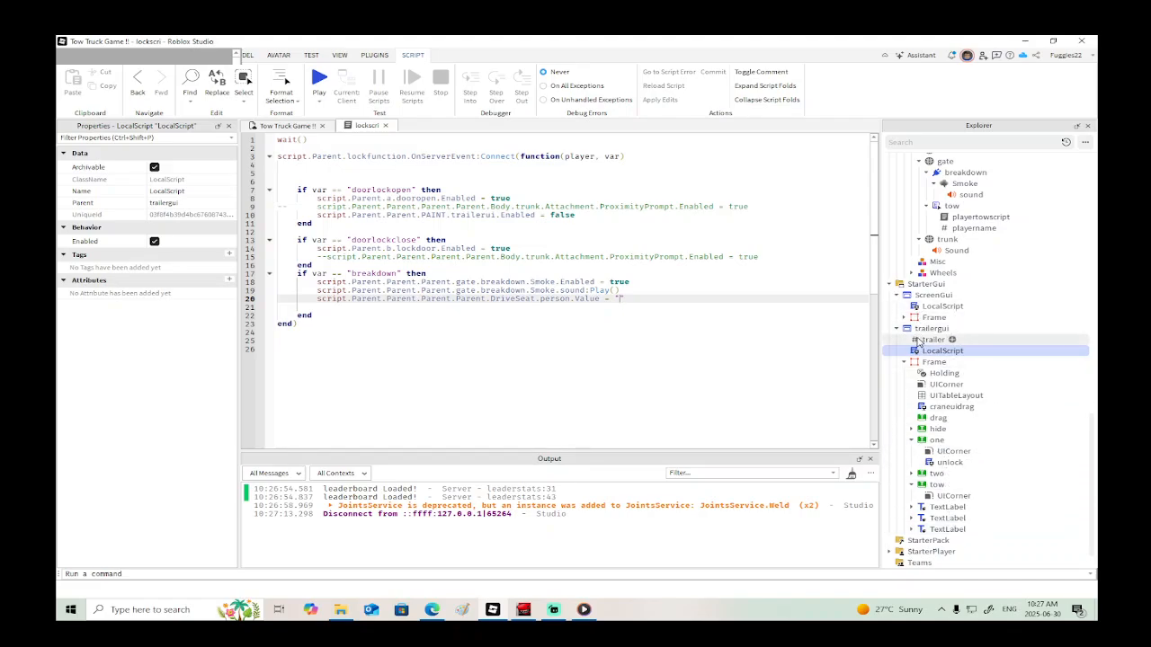
pyautogui.doubleClick(942, 407)
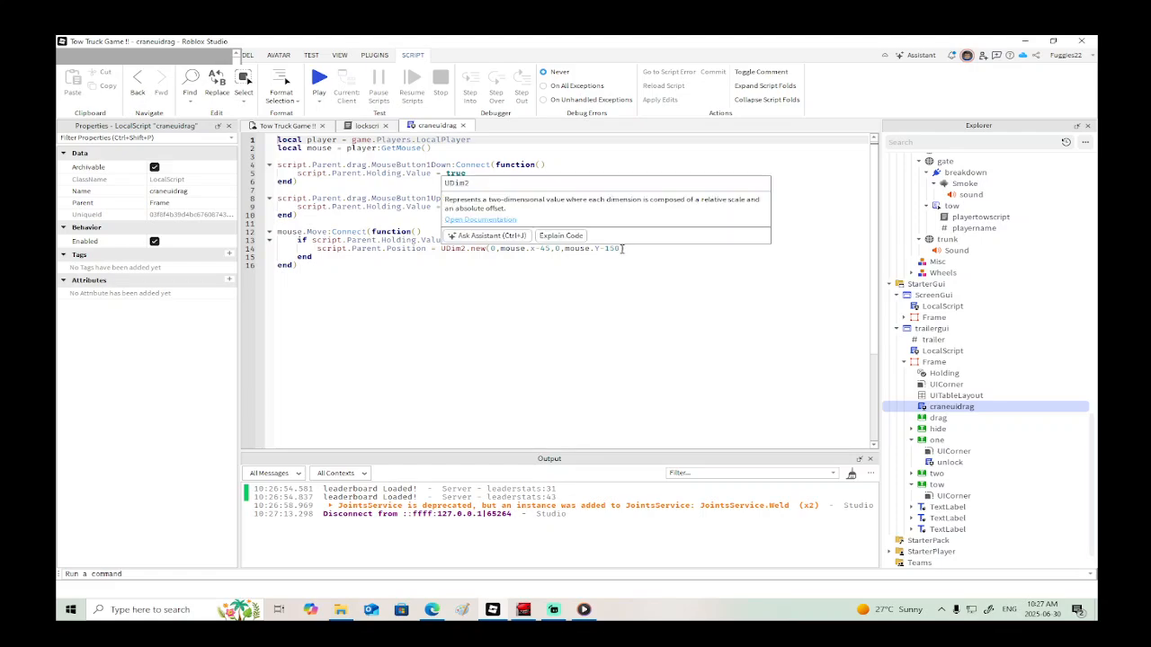
pyautogui.press('BackSpace')
pyautogui.press('BackSpace')
pyautogui.press('BackSpace')
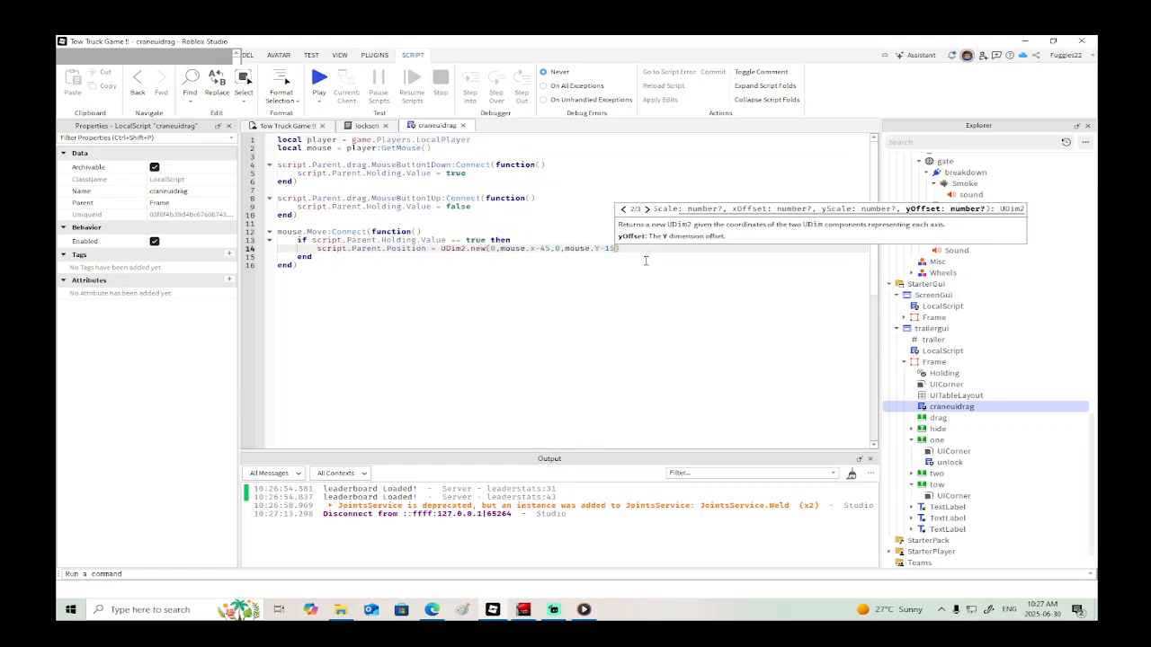
pyautogui.write('130')
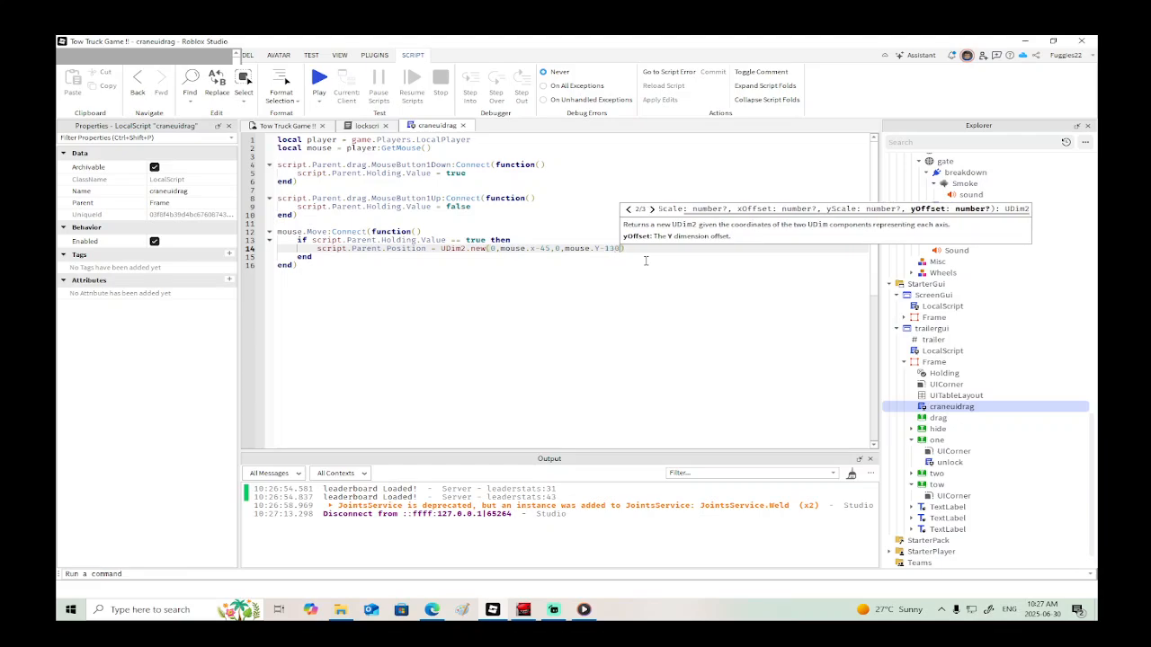
pyautogui.click(325, 75)
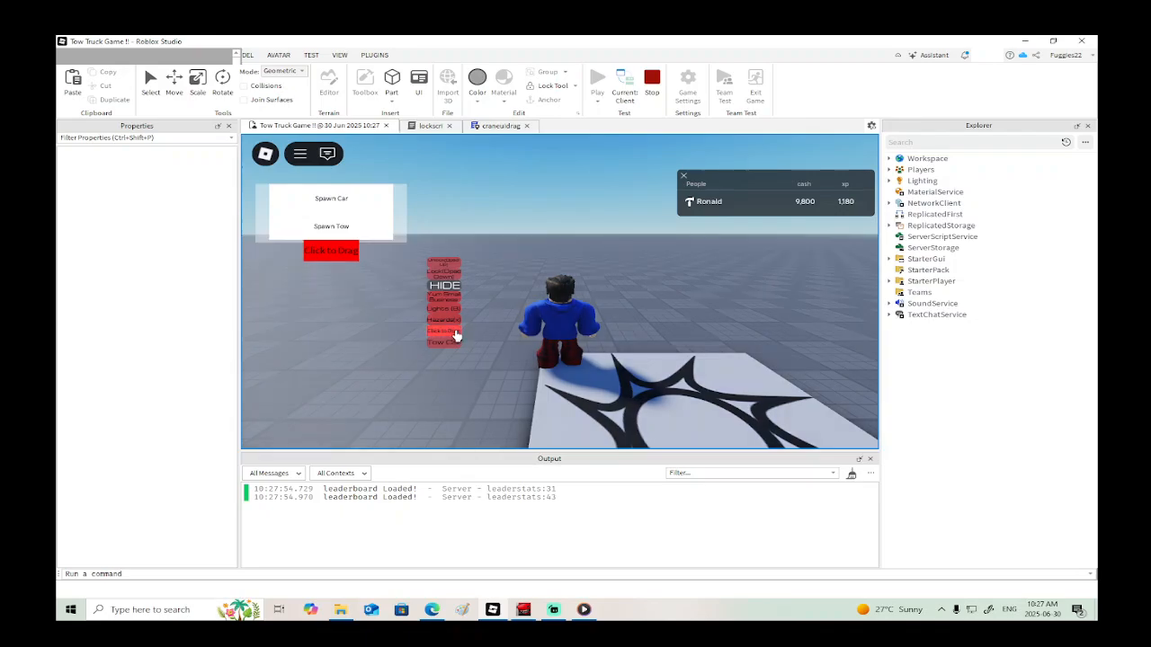
pyautogui.click(651, 81)
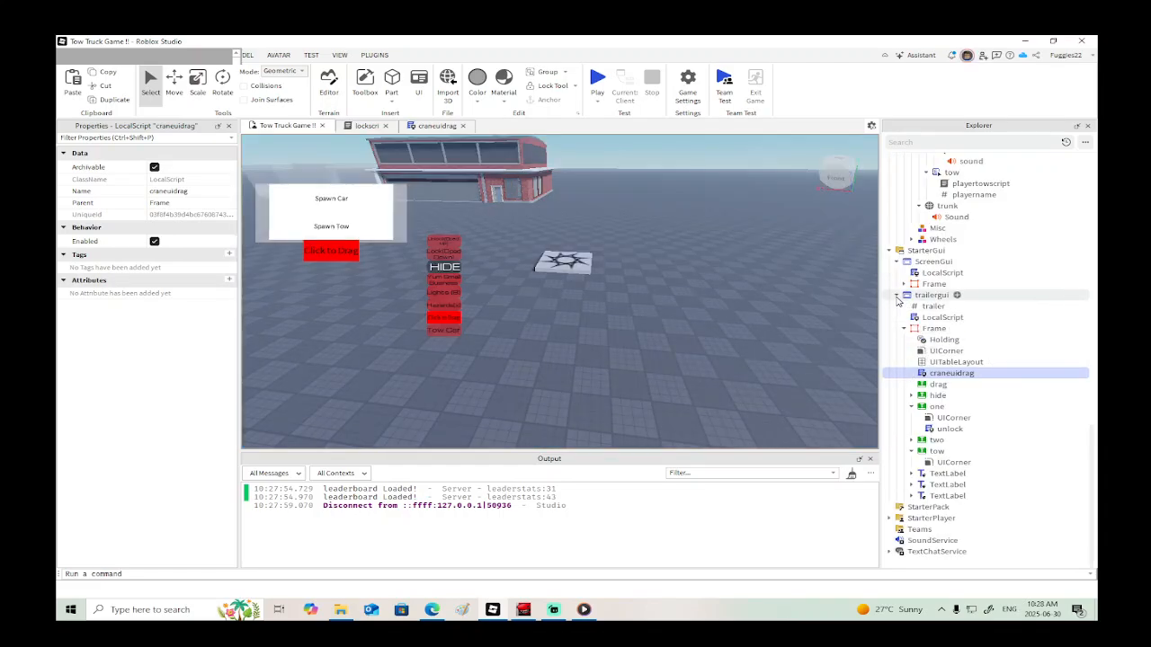
# Step: Move trailergui from StarterGui back into the stored coup's PAINTa part and save the place to Roblox
pyautogui.click(897, 296)
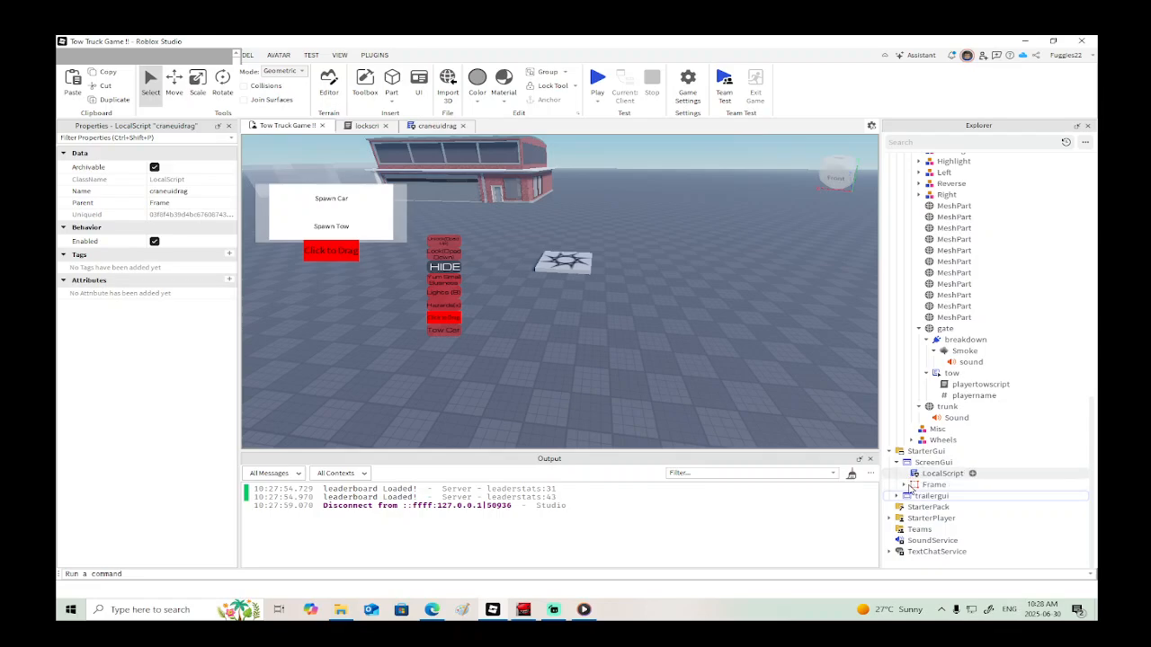
pyautogui.moveTo(917, 495)
pyautogui.mouseDown()
pyautogui.moveTo(966, 367)
pyautogui.moveTo(951, 271)
pyautogui.moveTo(950, 395)
pyautogui.moveTo(955, 368)
pyautogui.mouseUp()
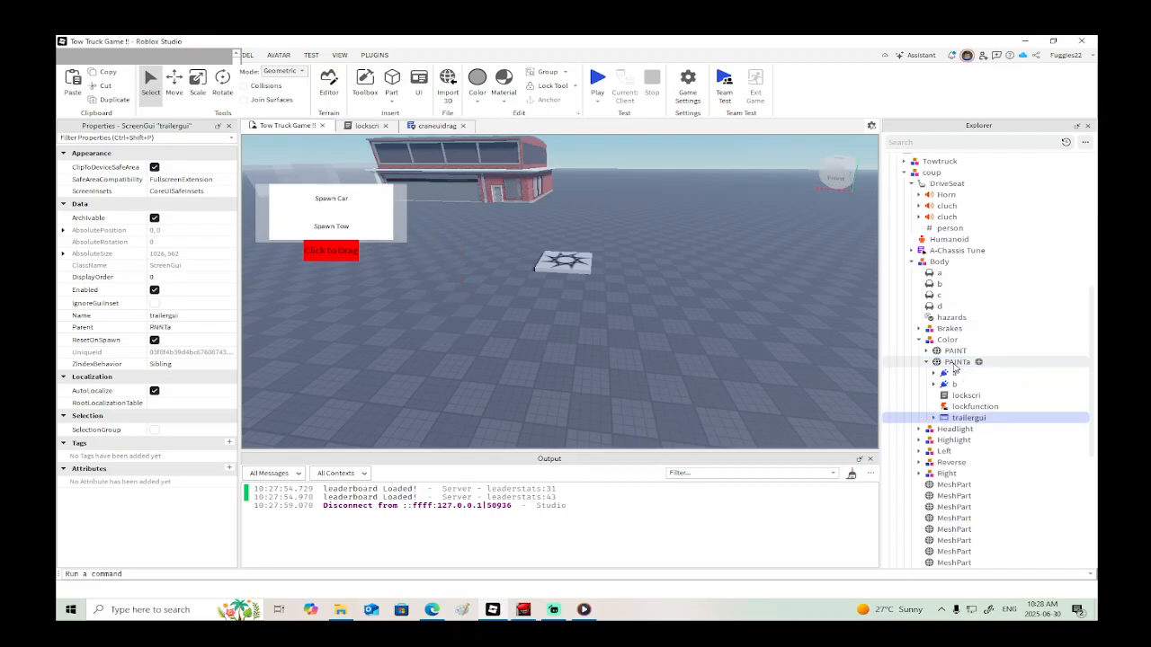
pyautogui.scroll(10, 908, 276)
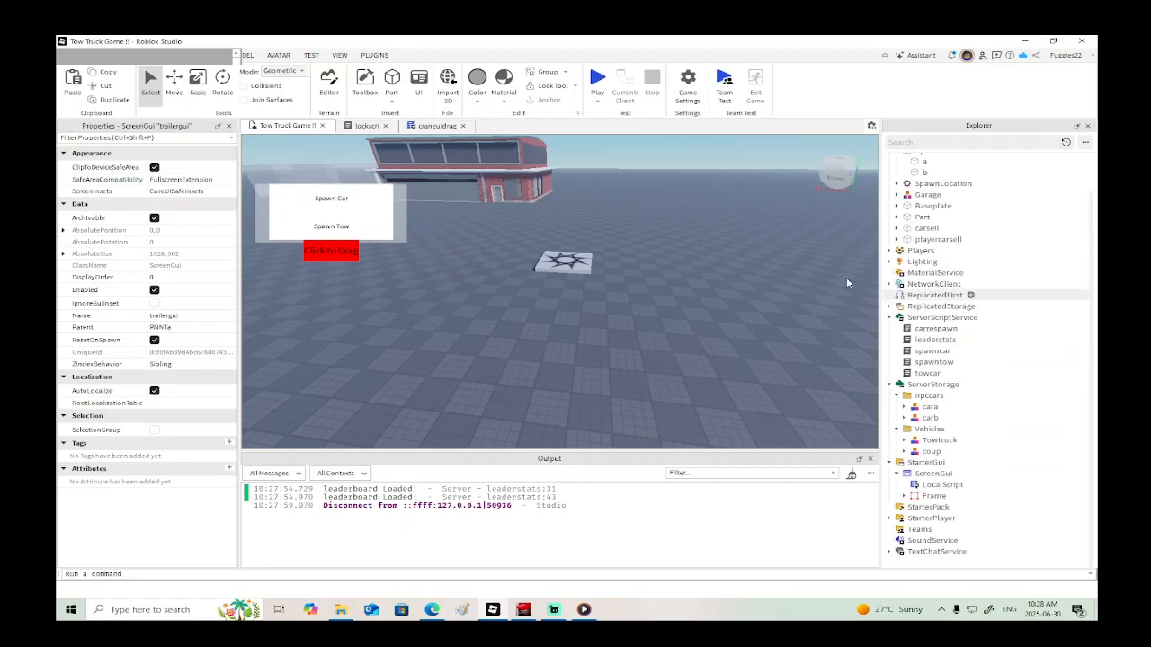
pyautogui.click(71, 56)
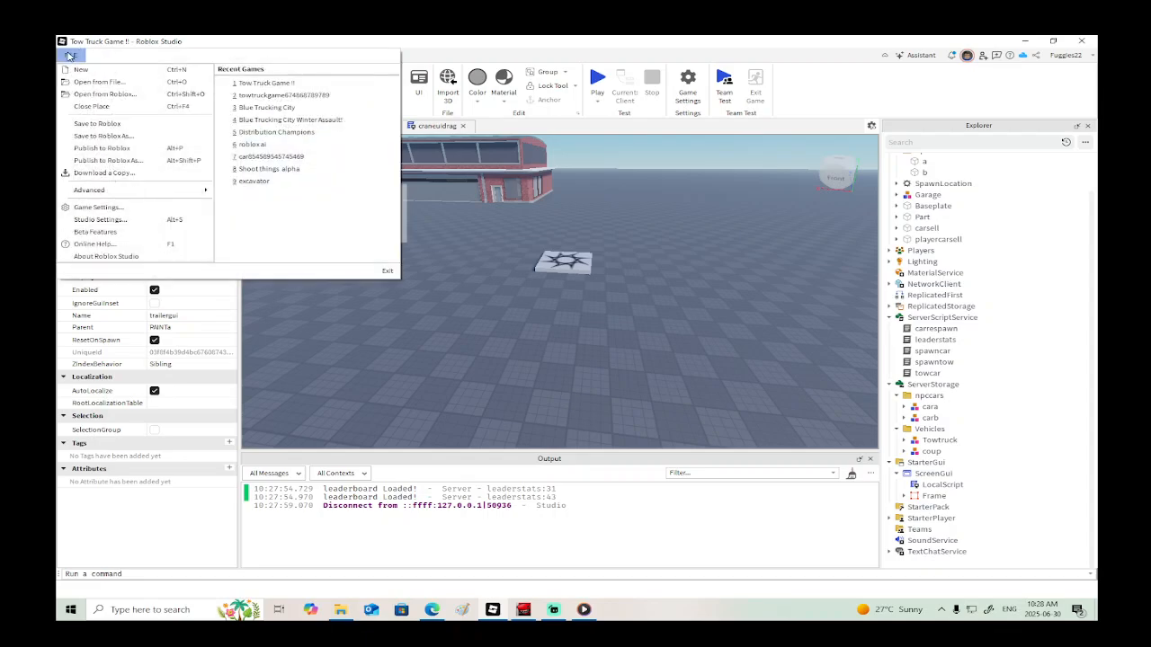
pyautogui.click(99, 124)
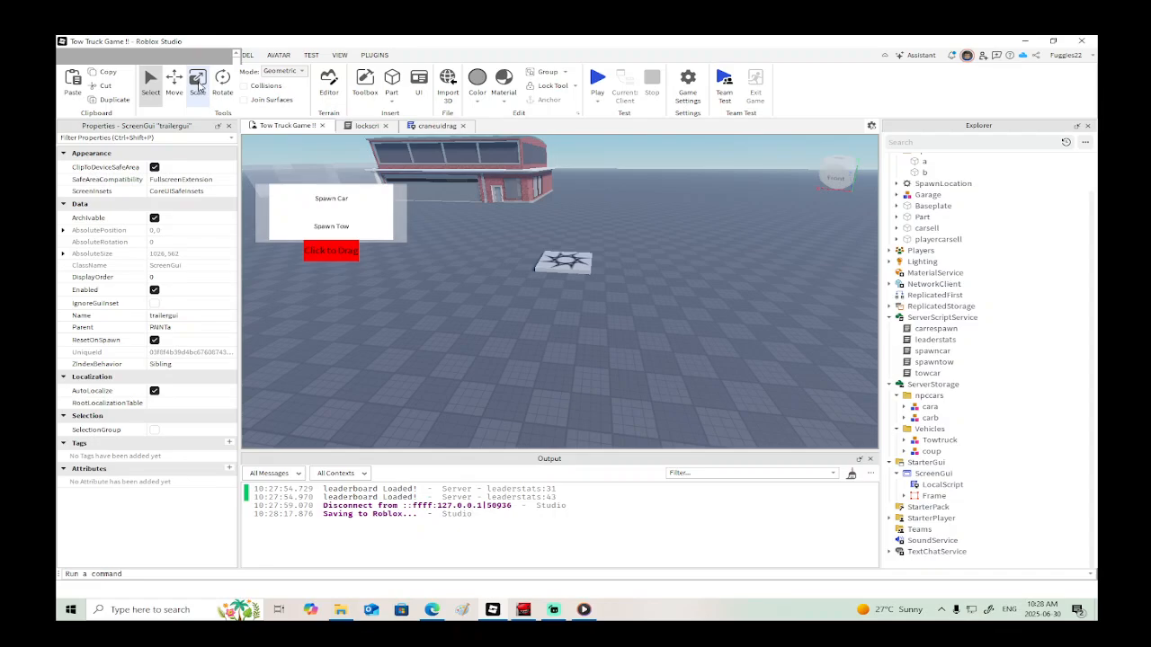
# Step: Start a playtest, spawn a car and reposition its control panel
pyautogui.click(596, 82)
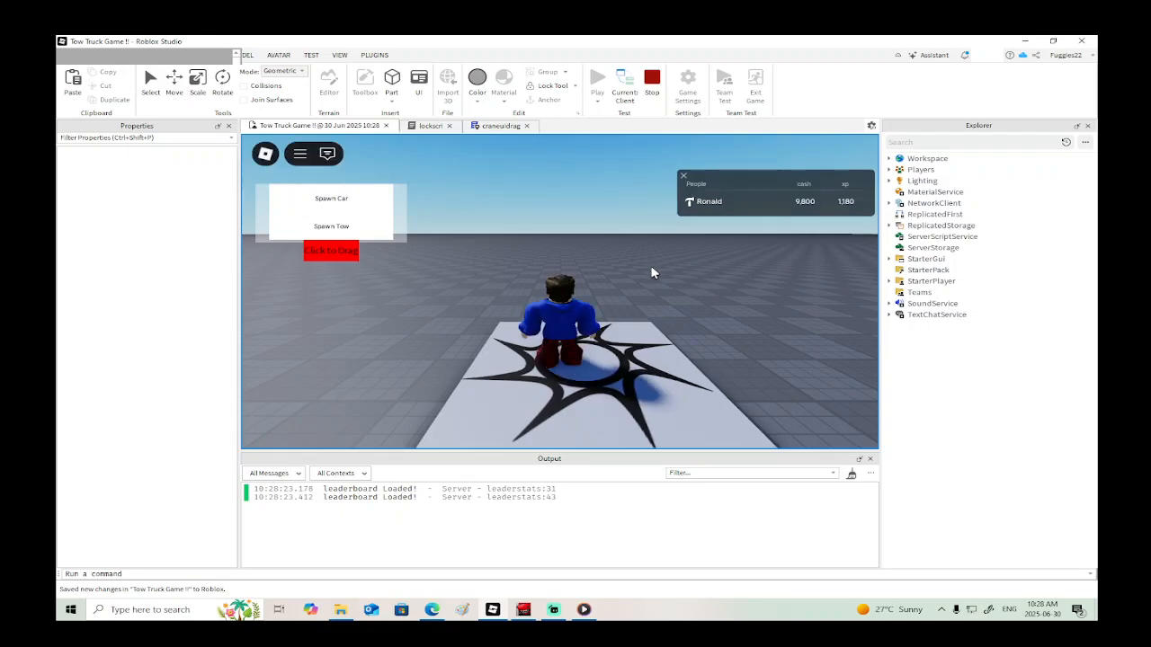
pyautogui.press('w')
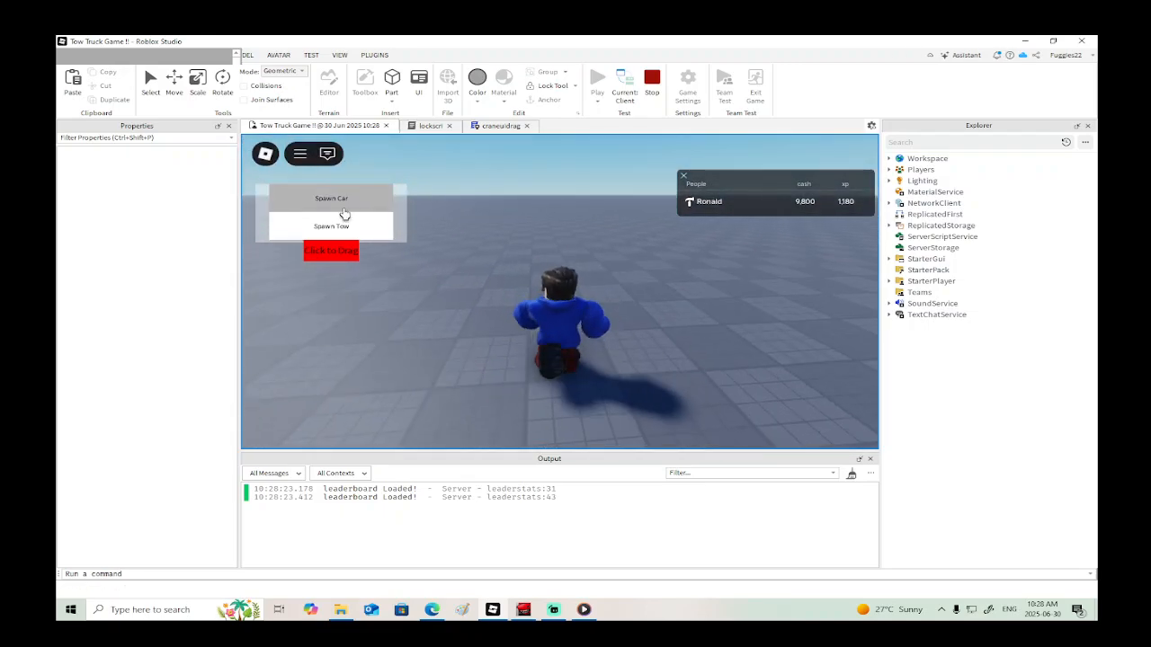
pyautogui.click(332, 197)
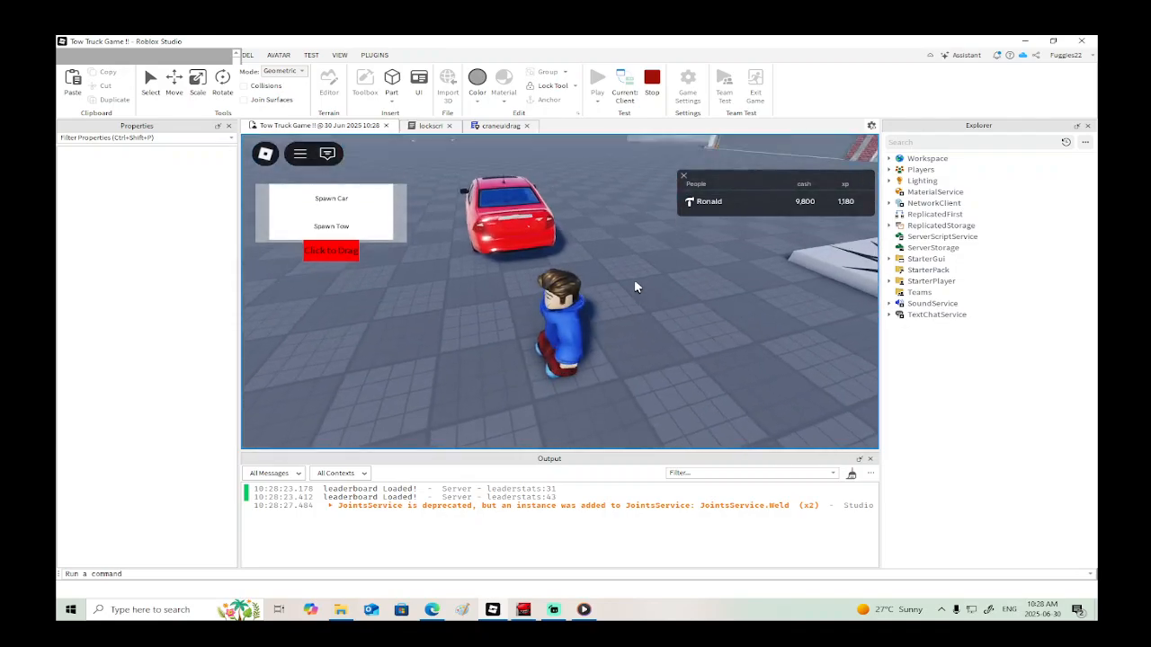
pyautogui.press('w')
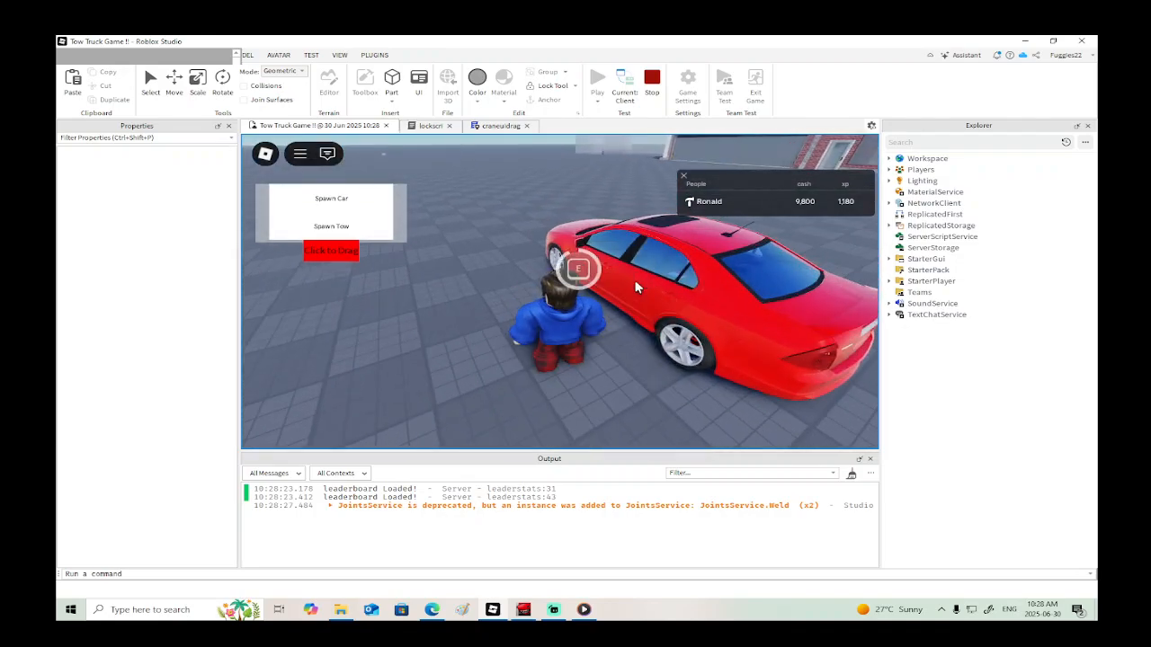
pyautogui.press('e')
pyautogui.moveTo(461, 339); pyautogui.dragTo(440, 306)
# Step: Open the spawned car's door lock from the control panel and get into the driver's seat
pyautogui.press('w')
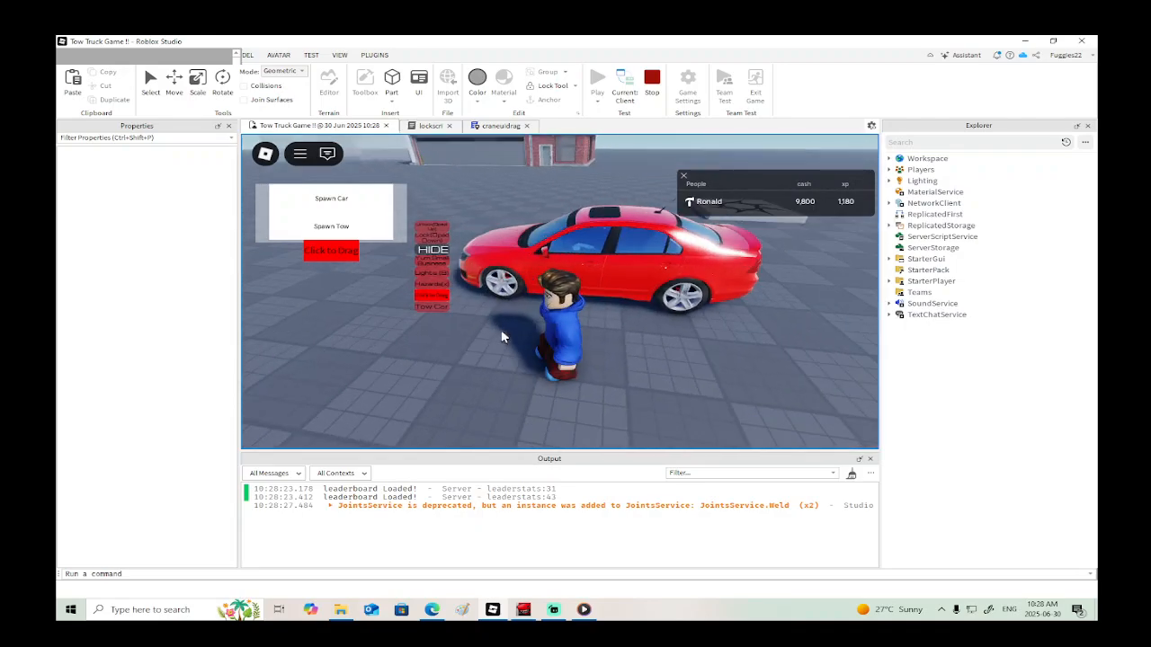
pyautogui.moveTo(503, 337); pyautogui.dragTo(502, 338, button='right')
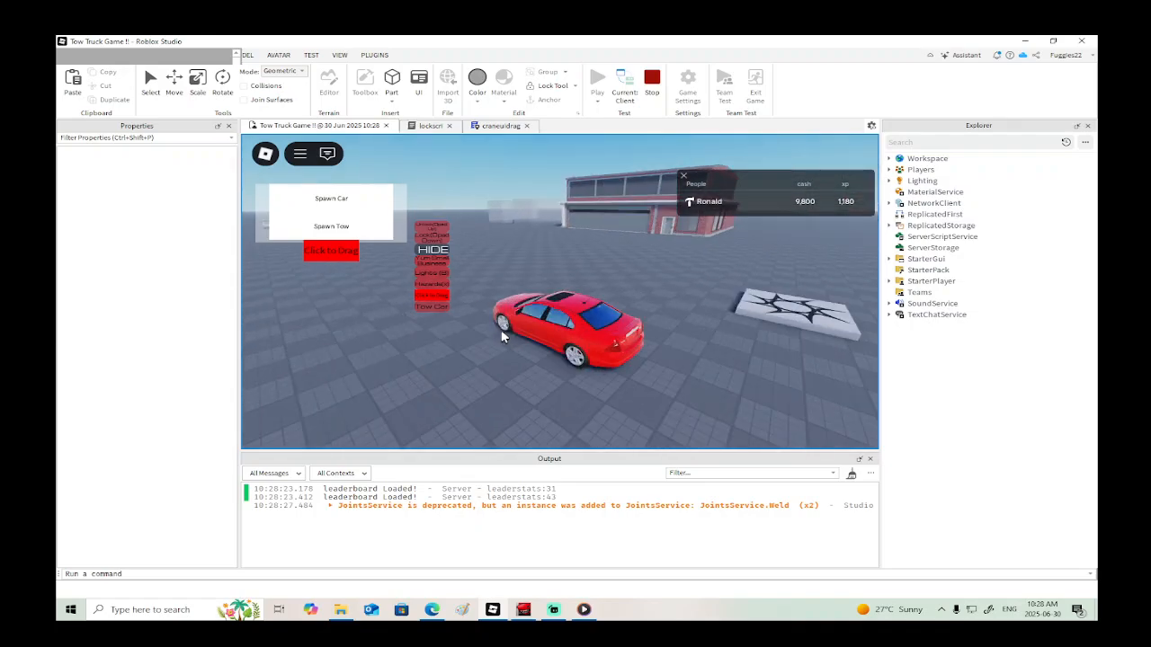
pyautogui.press('space')
pyautogui.moveTo(568, 281); pyautogui.dragTo(517, 247, button='right')
pyautogui.click(443, 233)
pyautogui.press('e')
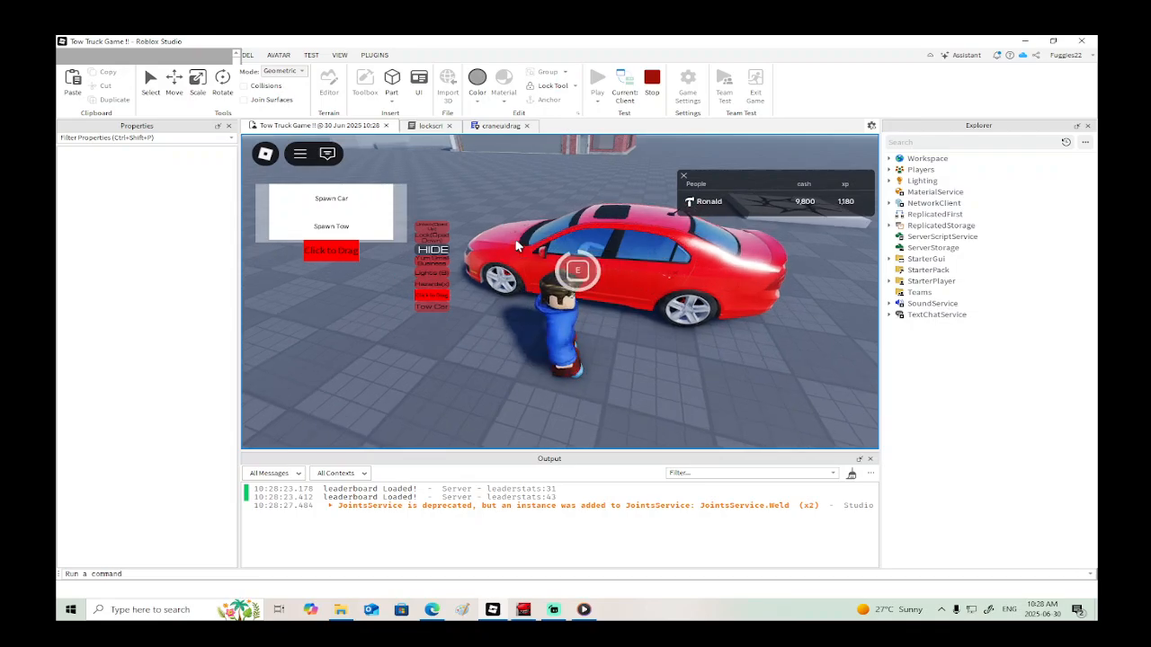
# Step: Drive the car a short distance across the baseplate, stop it and get out
pyautogui.press('s')
pyautogui.press('w')
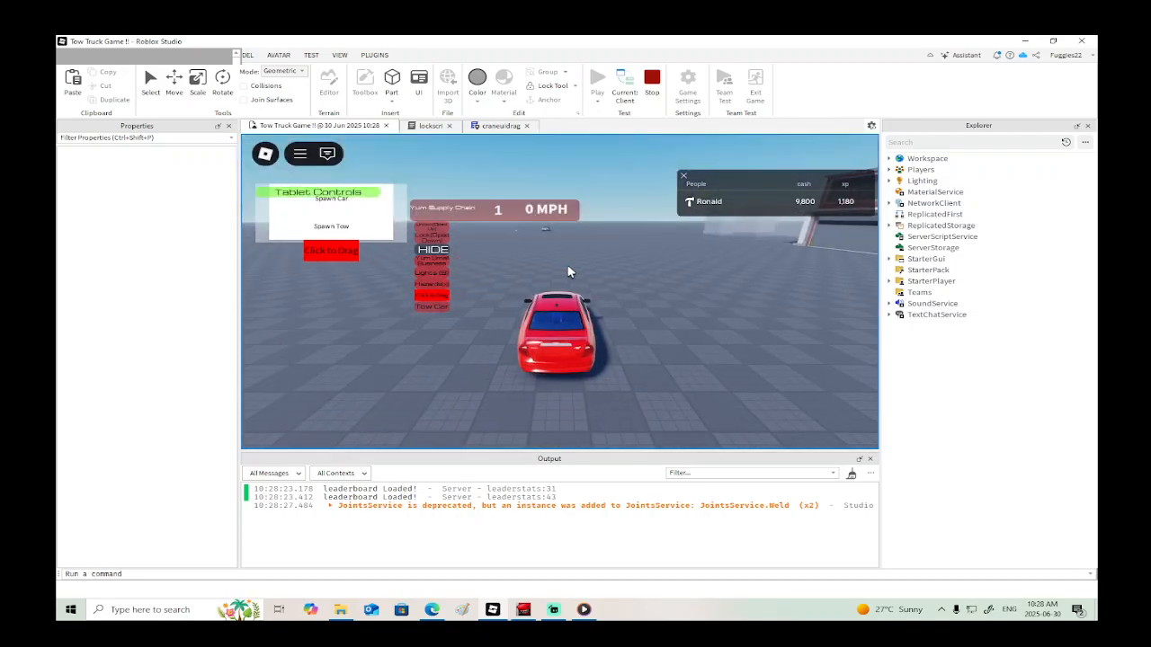
pyautogui.press('d')
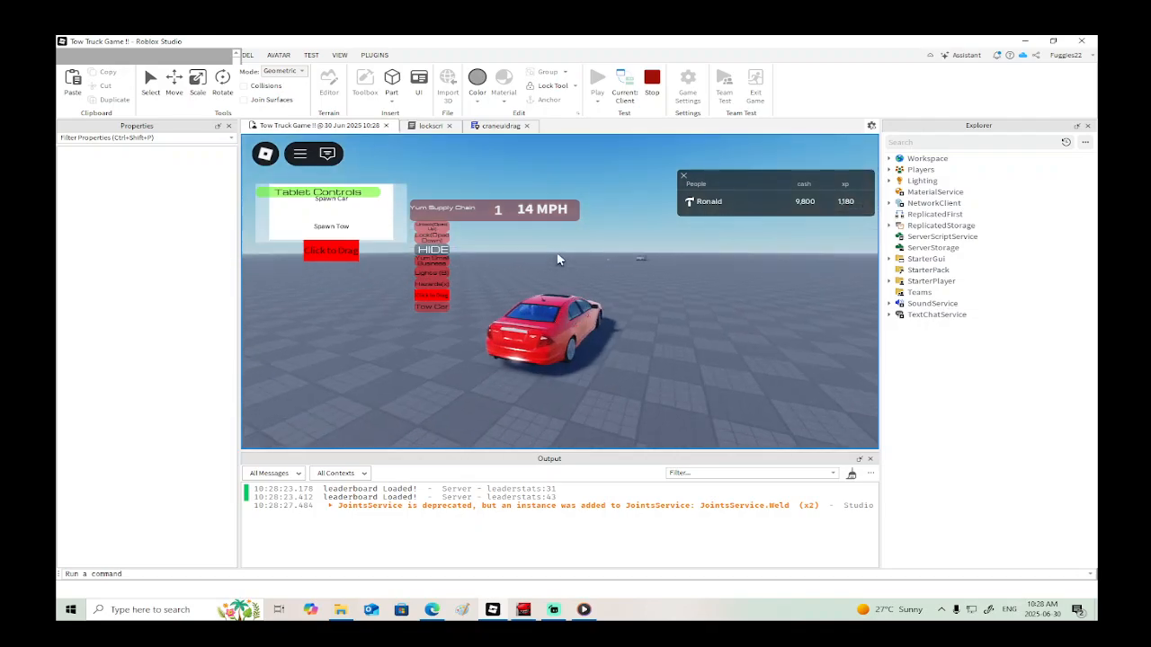
pyautogui.press('s')
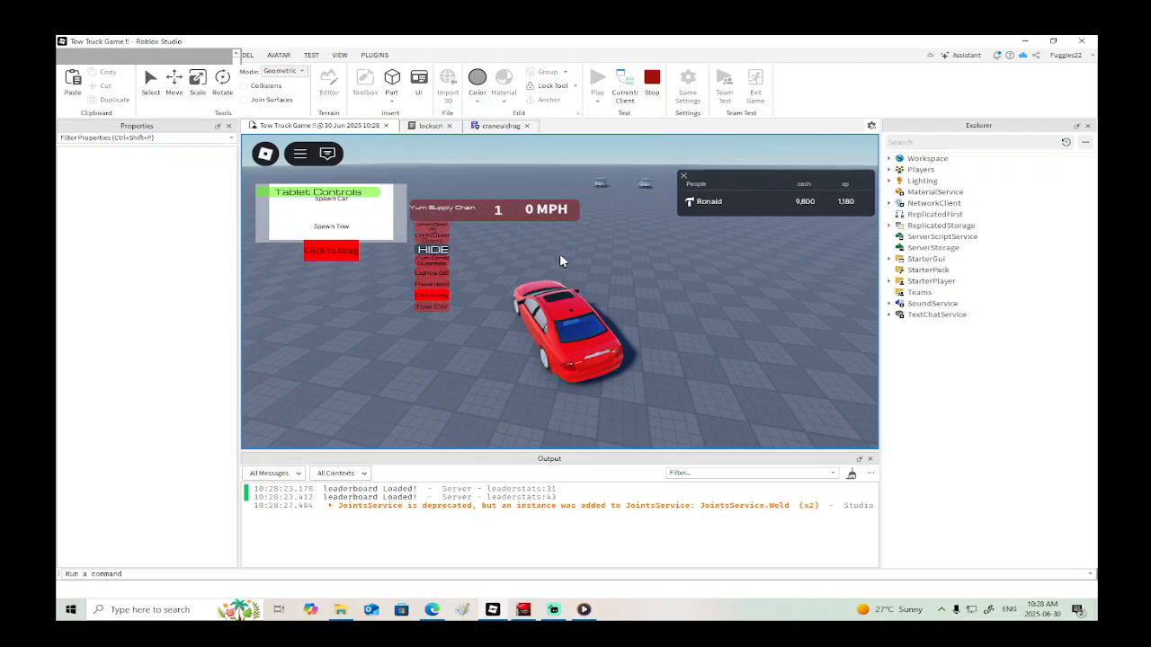
pyautogui.press('space')
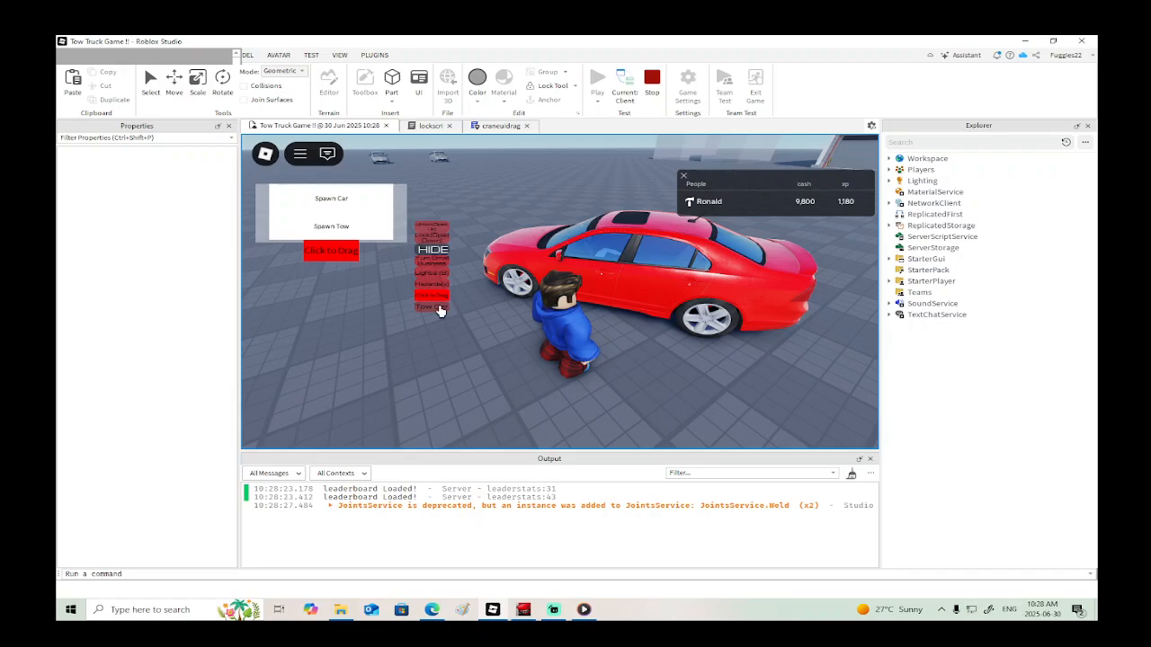
# Step: Trigger Tow Car on the control panel, open the door lock, get into the broken-down car and get out again
pyautogui.moveTo(645, 357); pyautogui.dragTo(699, 363, button='right')
pyautogui.press('w')
pyautogui.press('space')
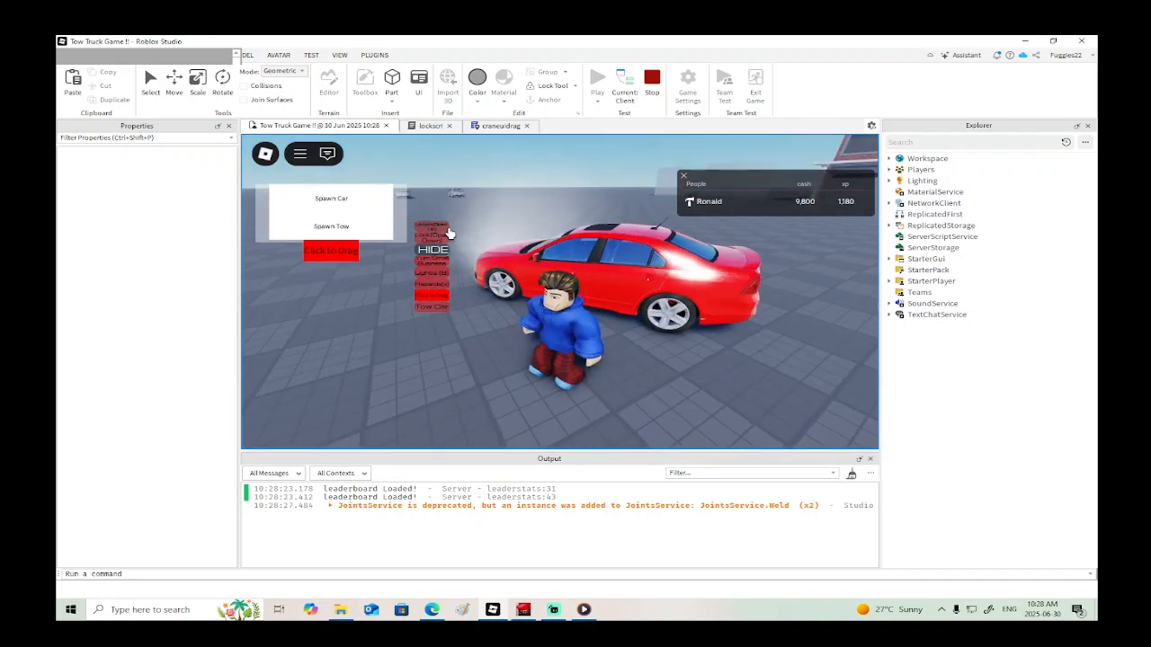
pyautogui.click(442, 234)
pyautogui.press('e')
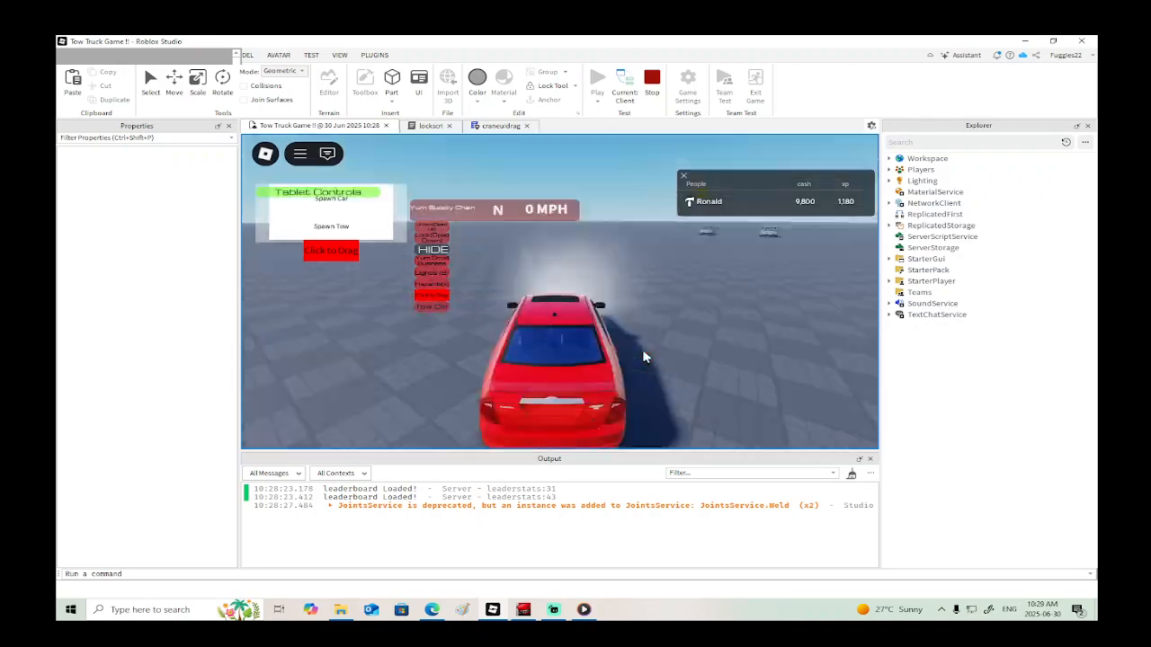
pyautogui.press('space')
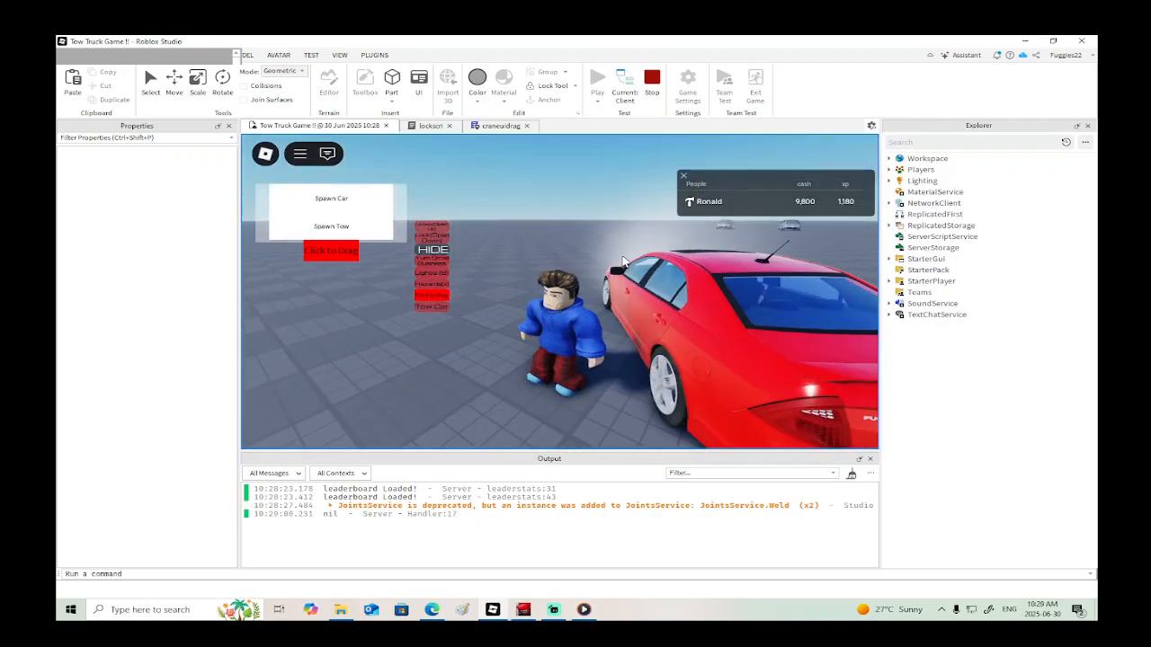
# Step: Walk around the front of the broken-down car to check its smoke and end the playtest
pyautogui.press('a')
pyautogui.moveTo(617, 261); pyautogui.dragTo(617, 261, button='right')
pyautogui.press('w')
pyautogui.press('s')
pyautogui.press('d')
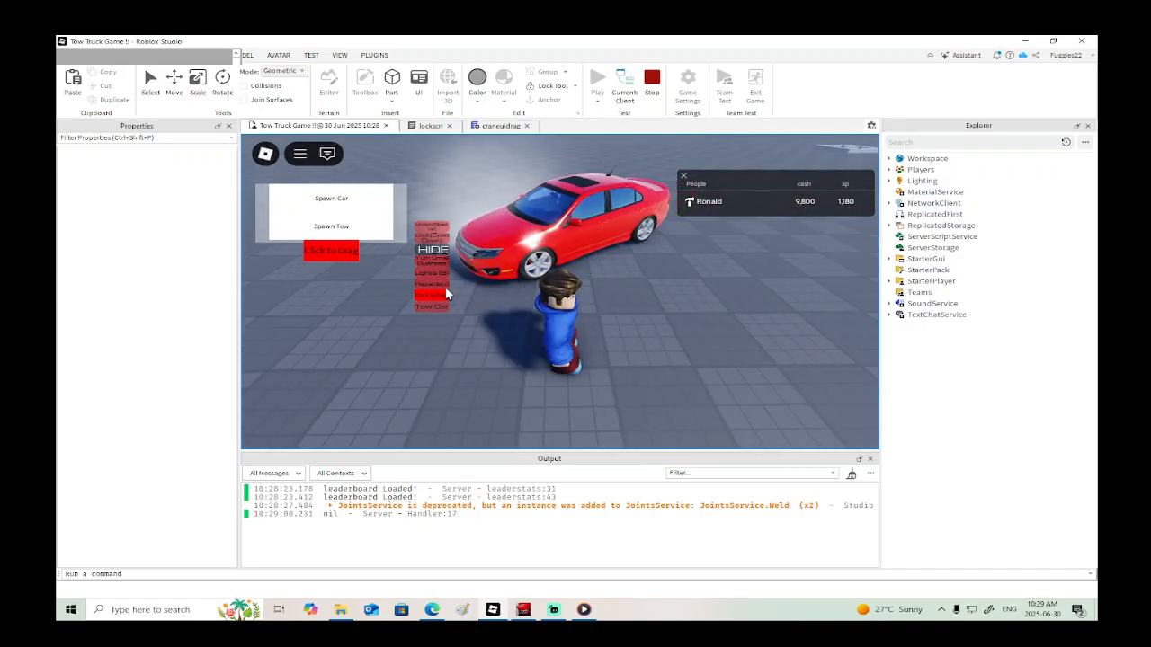
pyautogui.moveTo(472, 299); pyautogui.dragTo(444, 248, button='right')
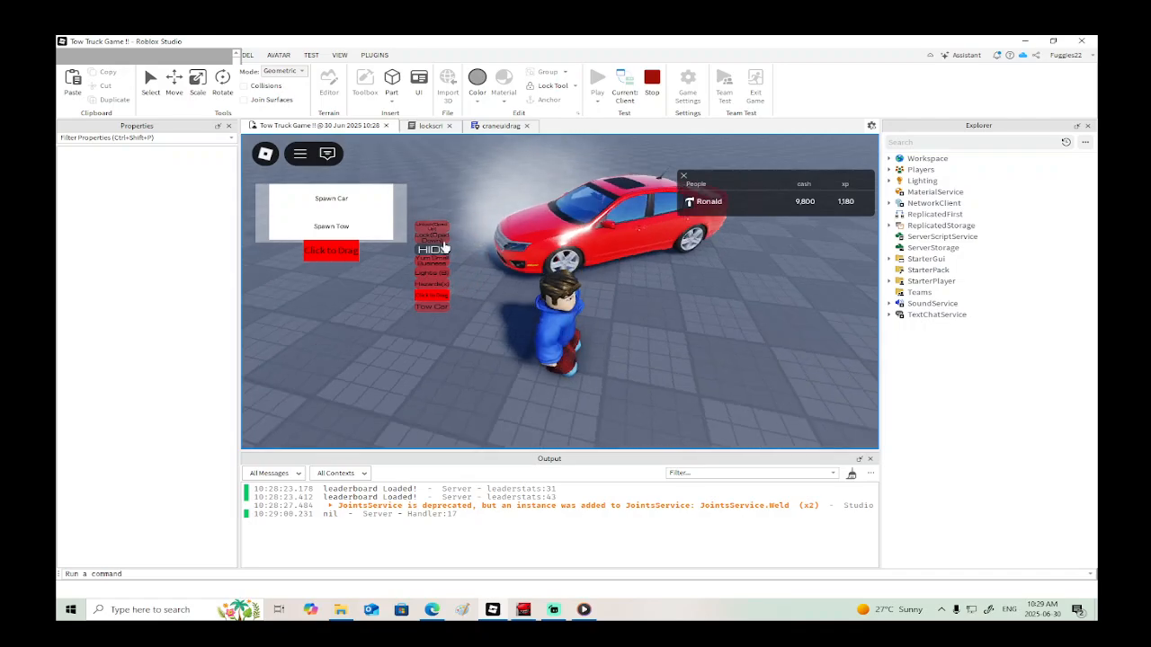
pyautogui.click(651, 81)
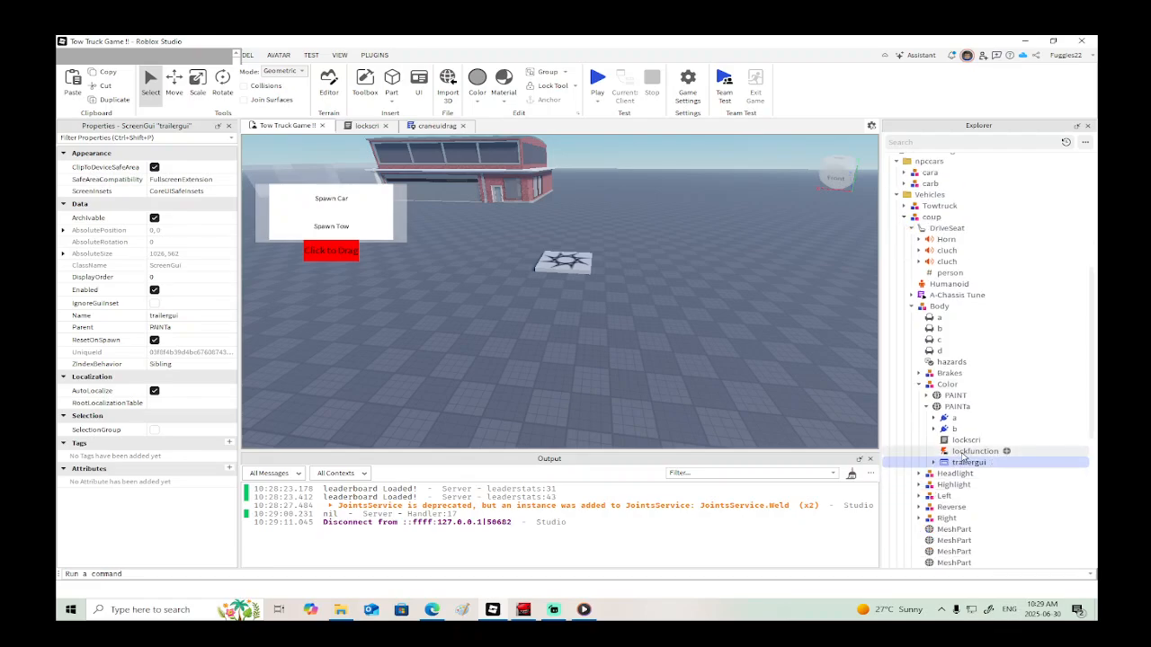
# Step: Add script.Parent.Parent.Parent.gate.tow.Enabled = true to the breakdown block of the coup's lockscri script, below the DriveSeat person line
pyautogui.doubleClick(965, 440)
pyautogui.click(644, 304)
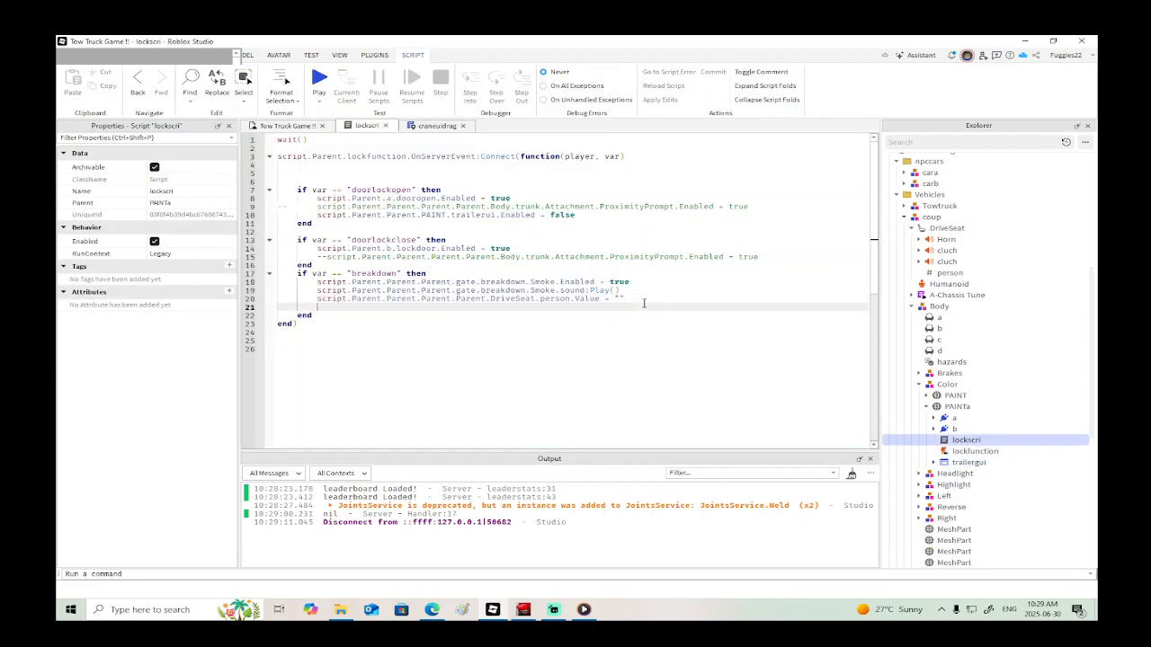
pyautogui.click(637, 298)
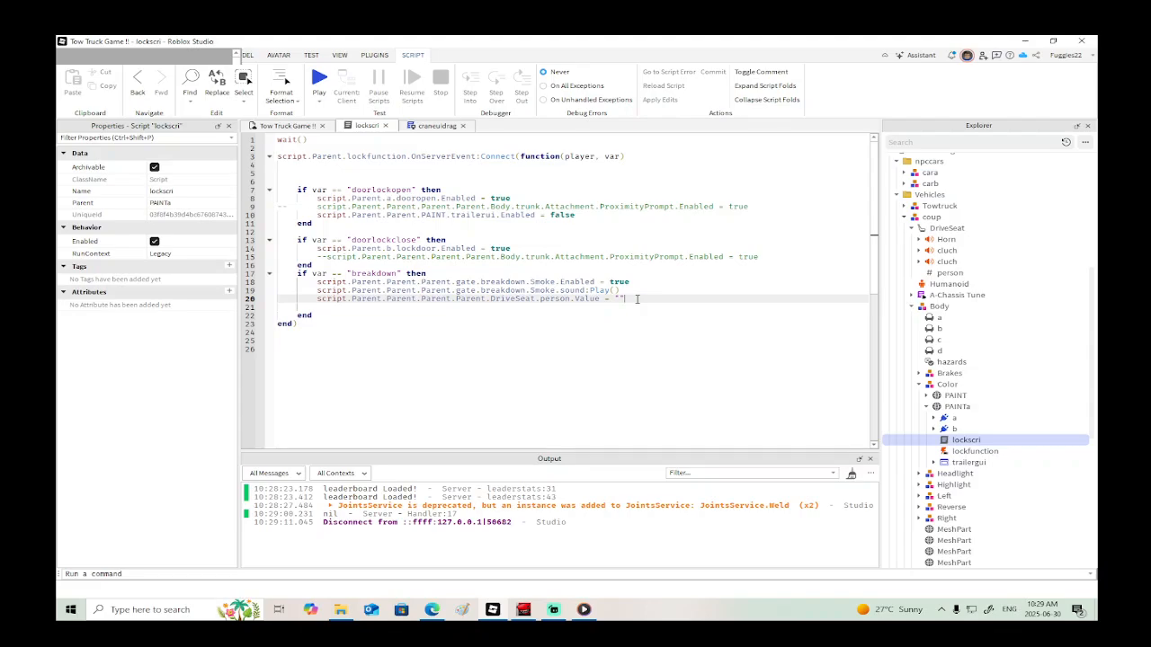
pyautogui.press('Return')
pyautogui.write('script.Parent.Parent.p')
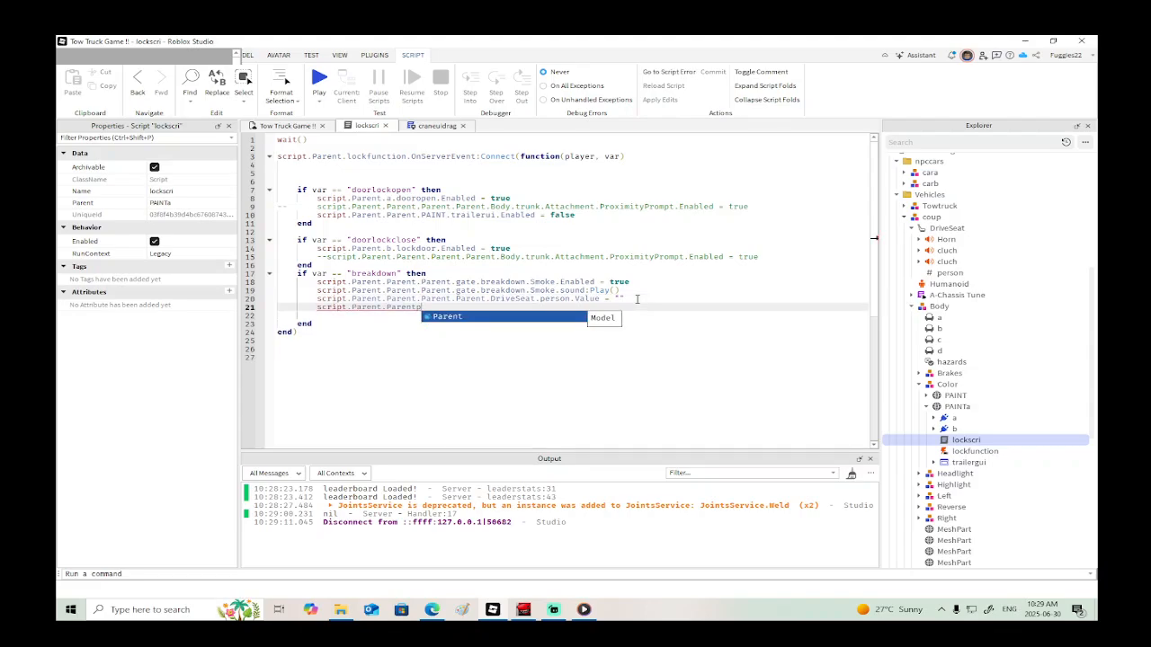
pyautogui.press('BackSpace')
pyautogui.write('.Parent.P')
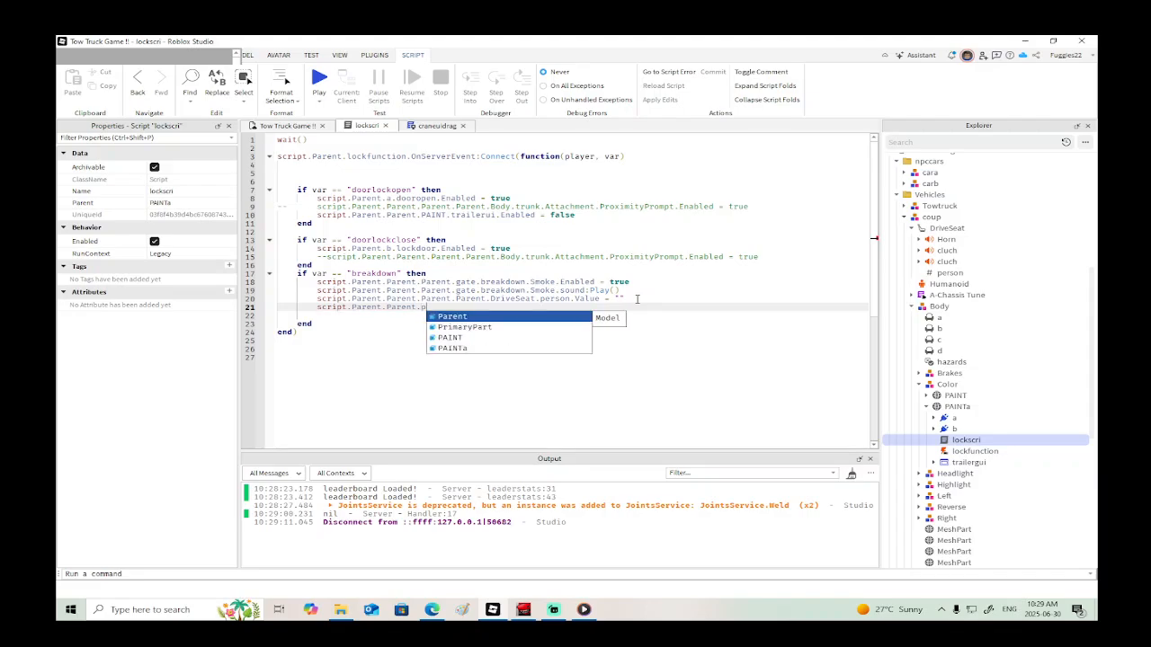
pyautogui.write('.gate')
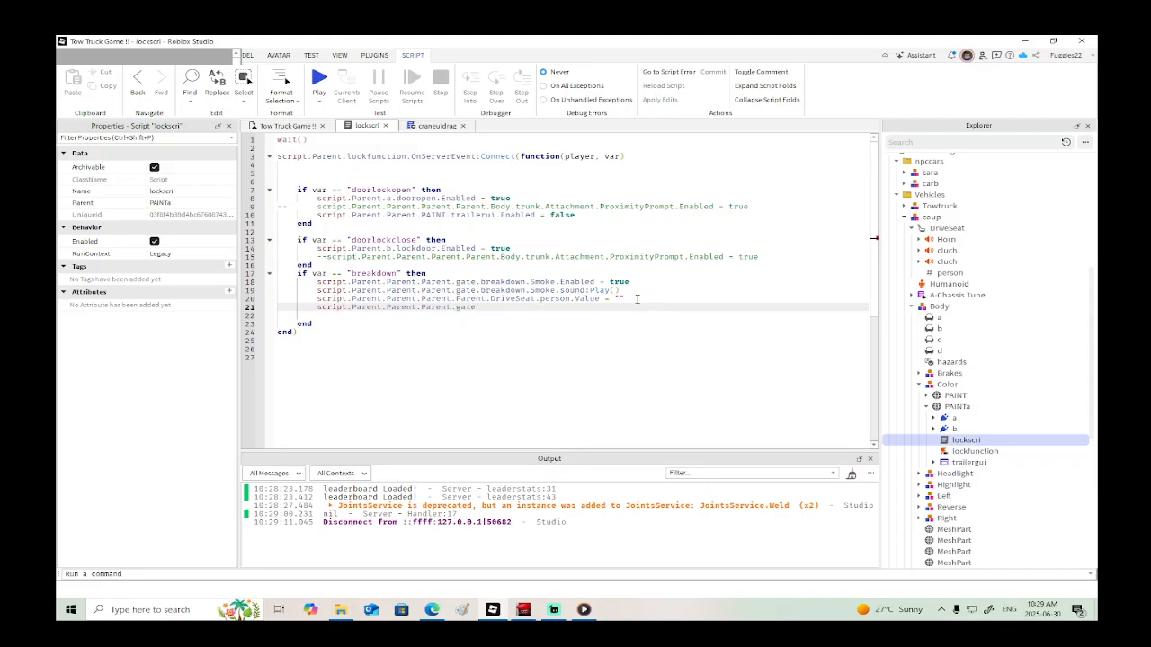
pyautogui.scroll(-8, 951, 399)
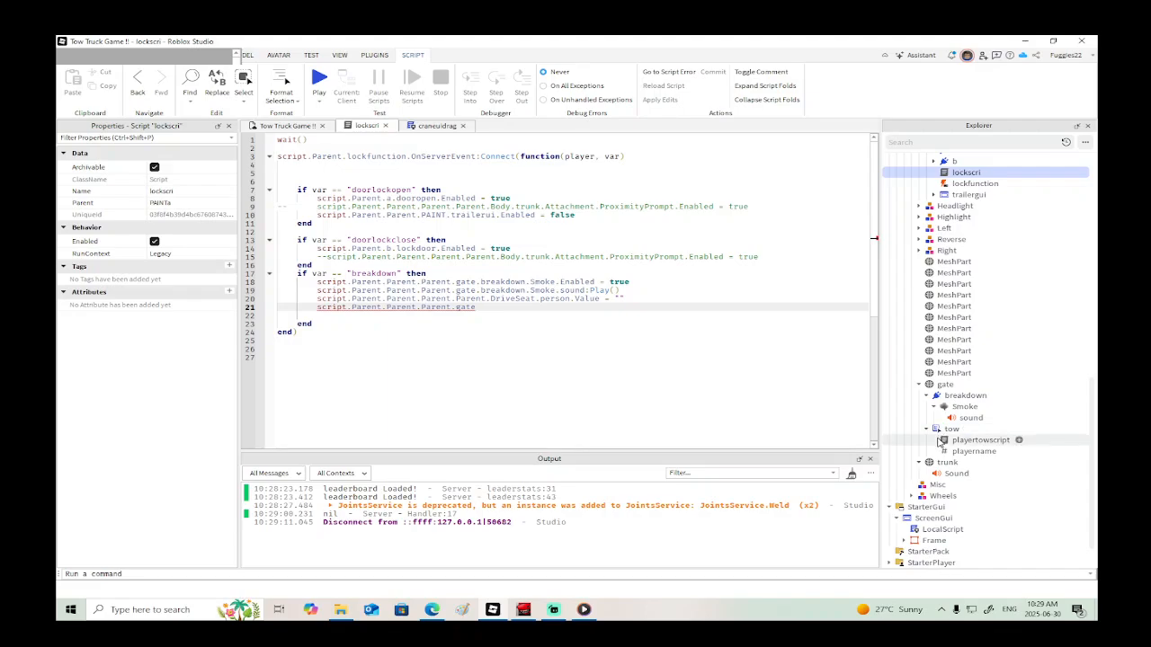
pyautogui.write('.t')
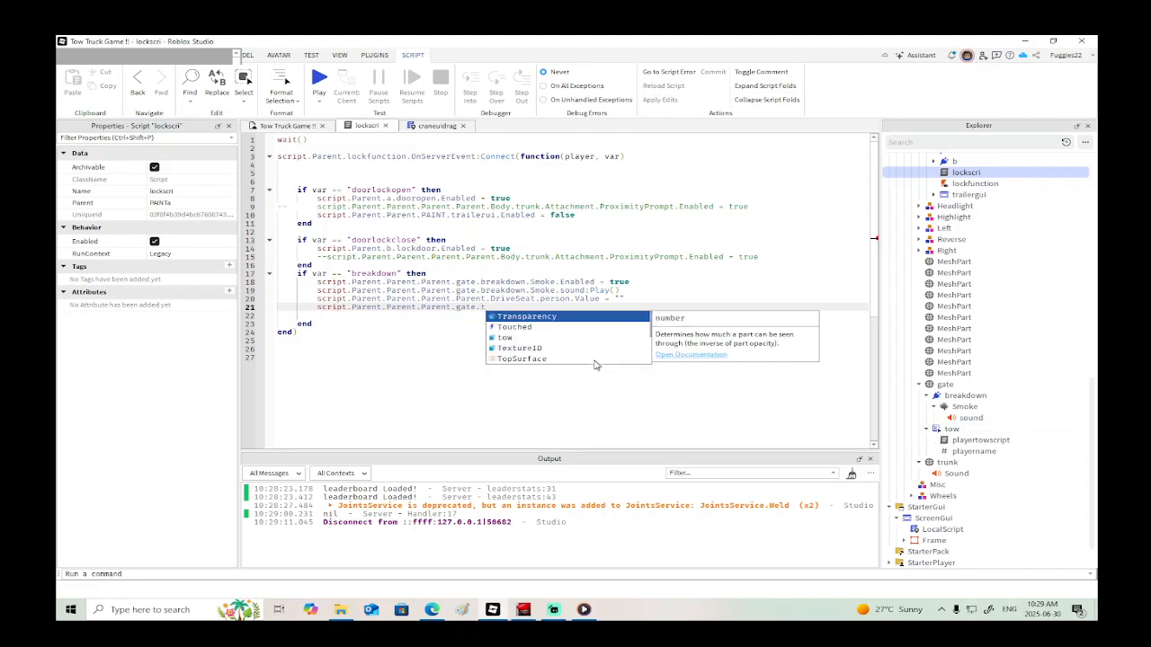
pyautogui.write('ow.Enabled')
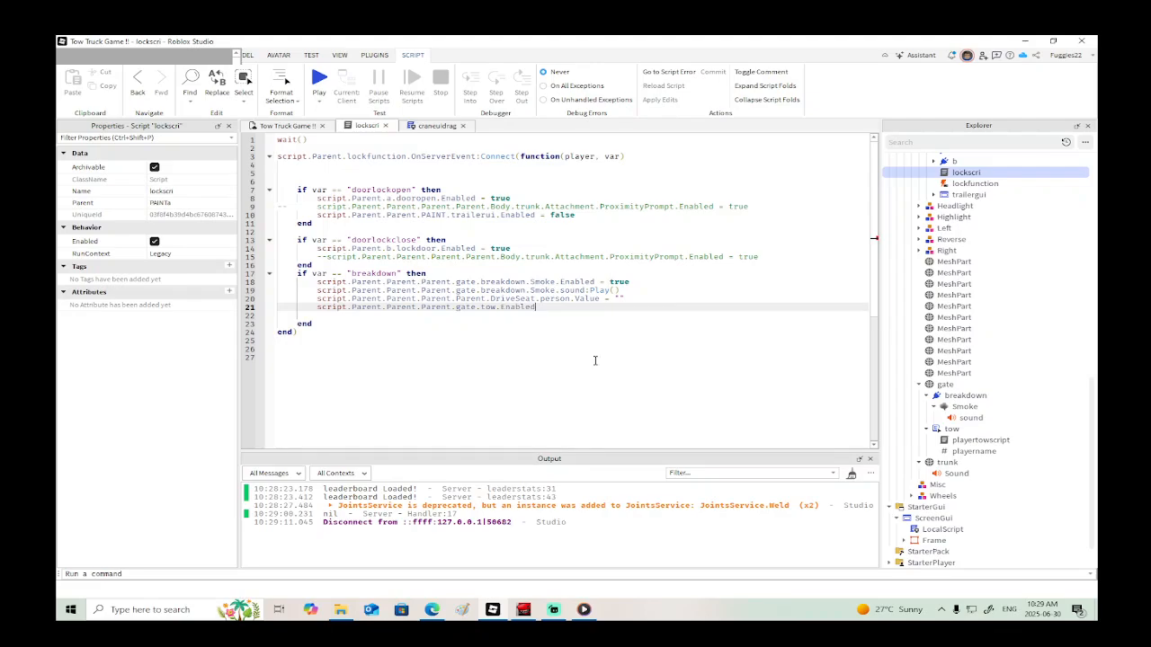
pyautogui.write(' = true')
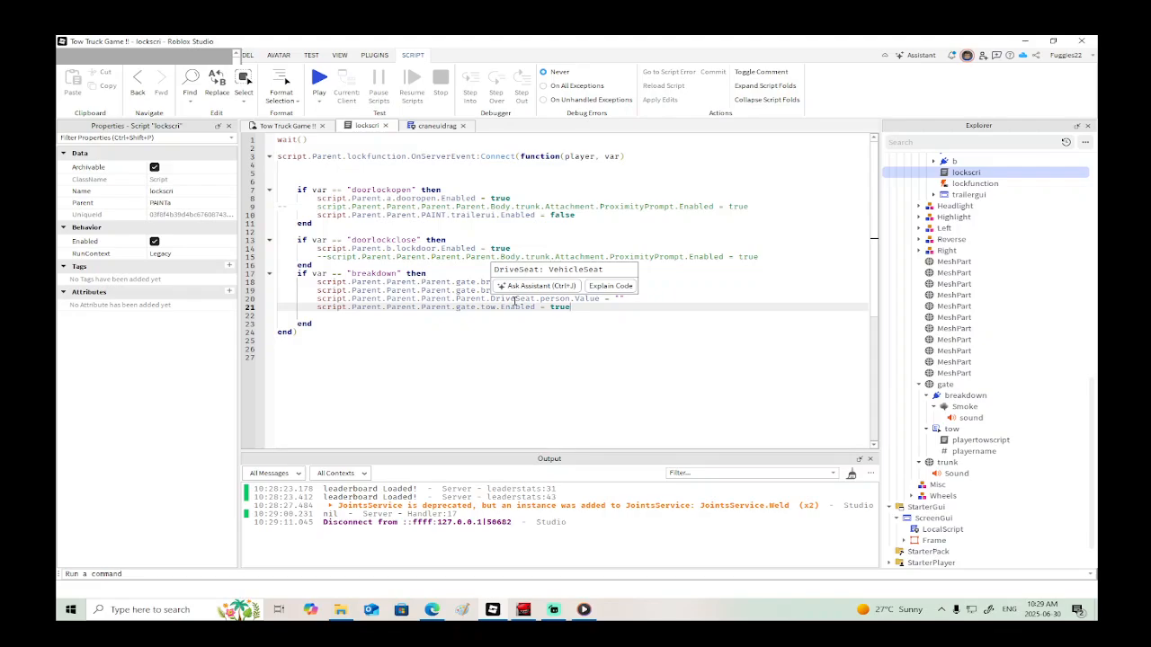
# Step: Close the craneuidrag and lockscri scripts and locate the breakdown and tow objects under the stored coup's gate part
pyautogui.click(468, 126)
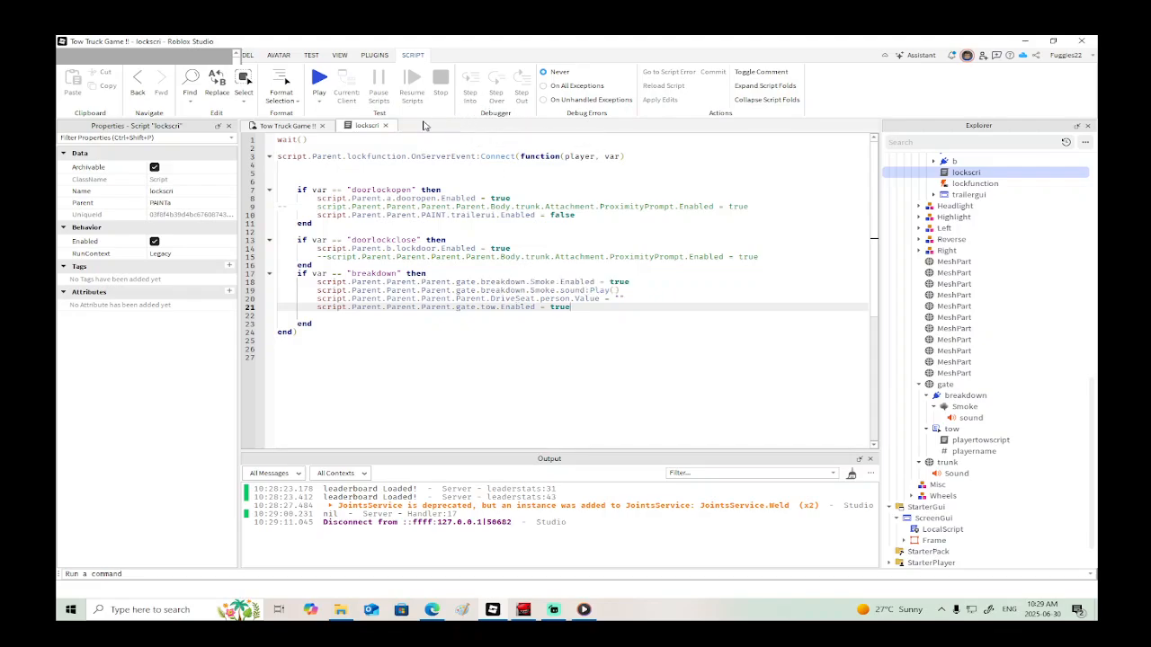
pyautogui.click(387, 126)
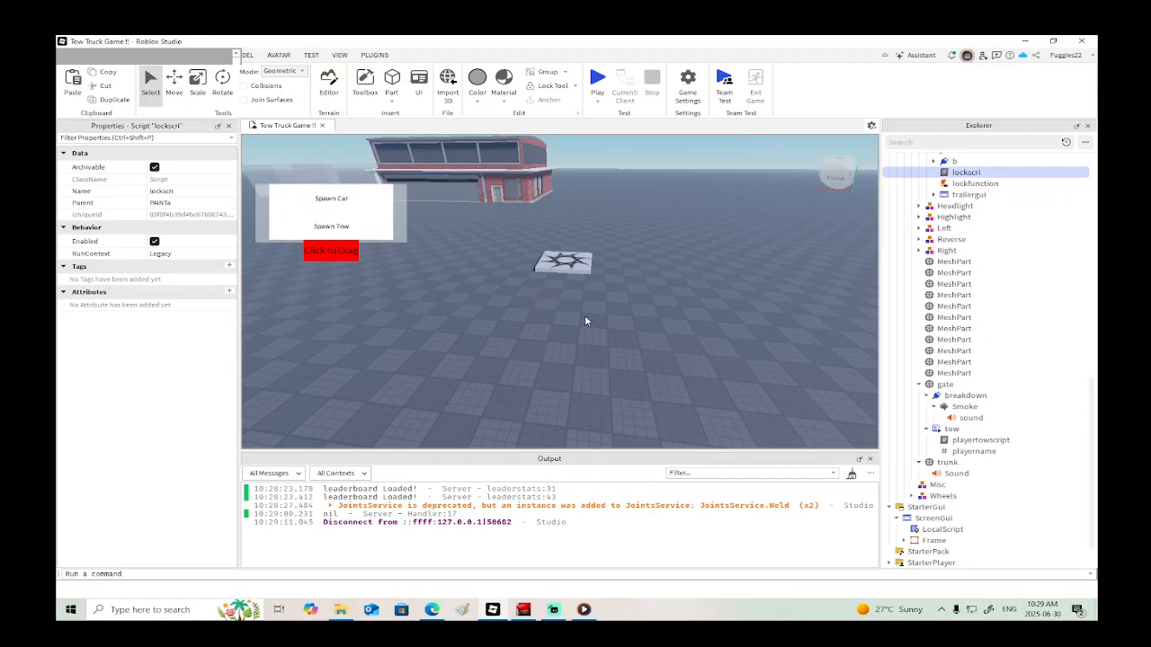
pyautogui.scroll(4, 980, 420)
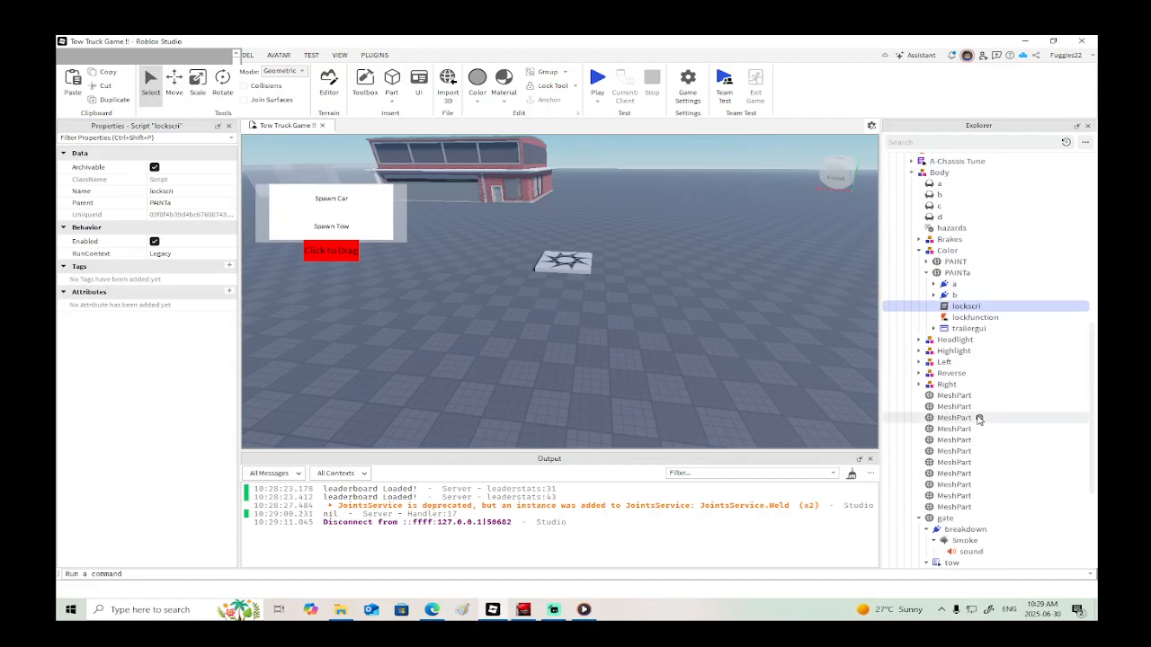
pyautogui.scroll(-3, 980, 420)
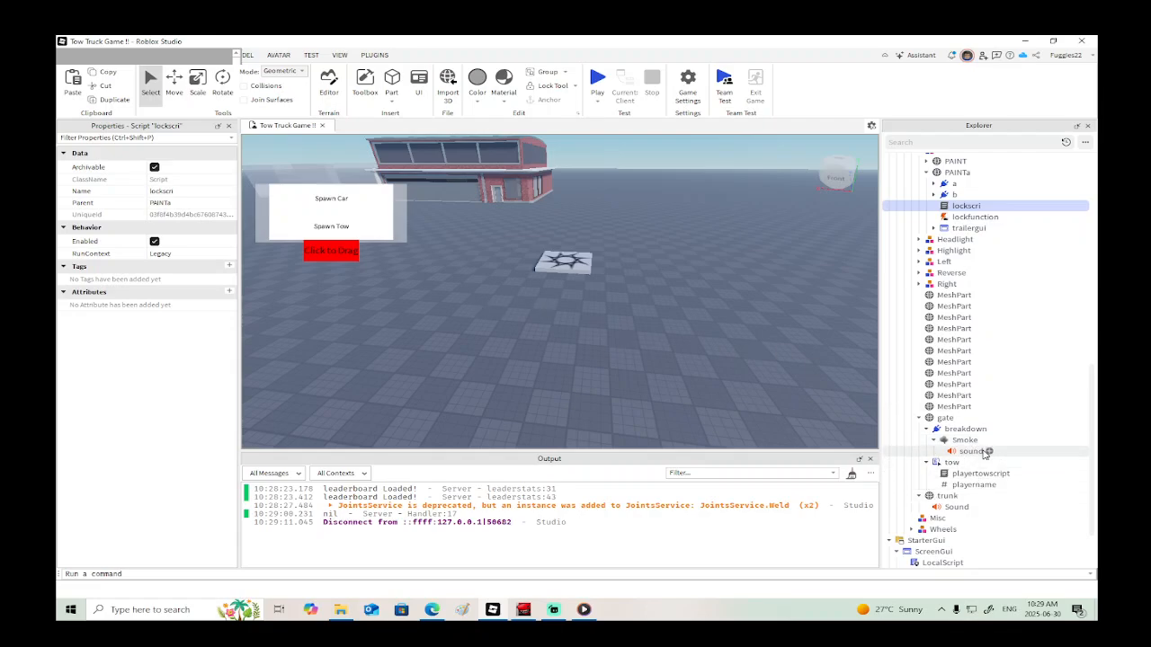
# Step: Collapse the PAINTa, Color, breakdown and tow branches of the stored coup in the Explorer
pyautogui.scroll(4, 935, 438)
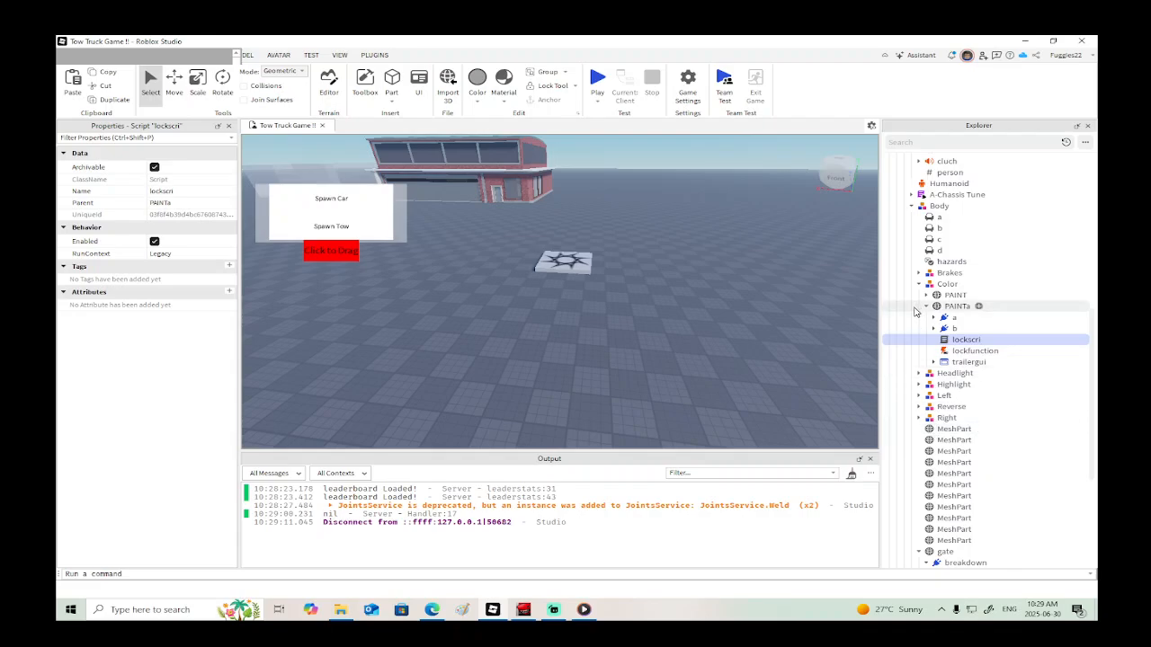
pyautogui.click(929, 306)
pyautogui.click(919, 284)
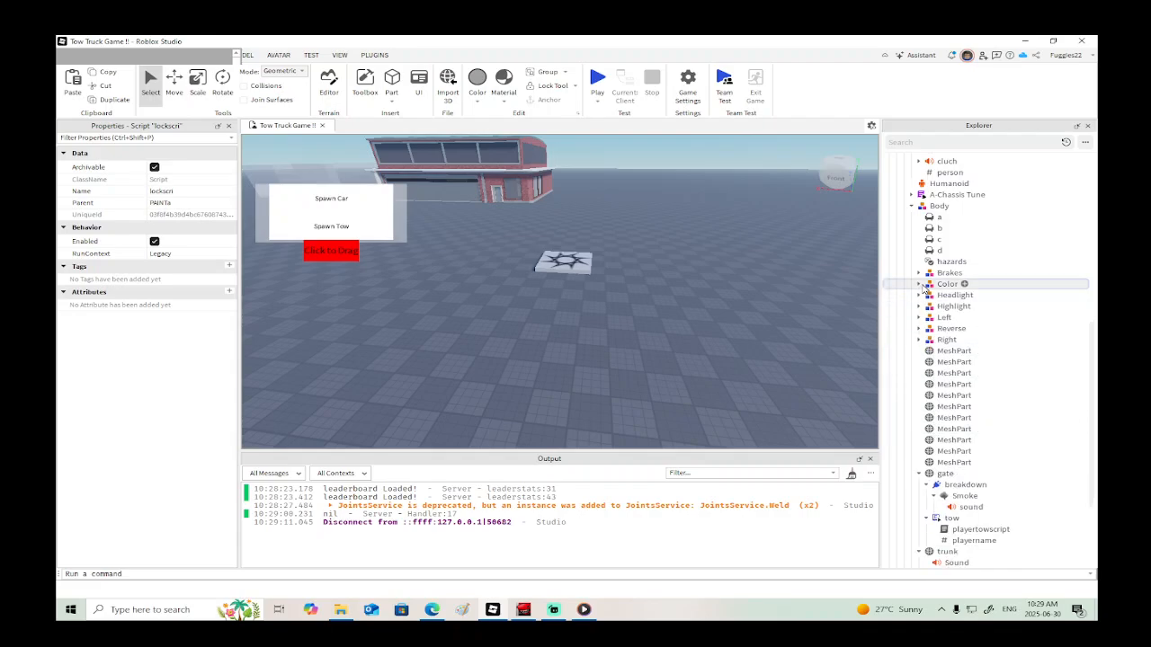
pyautogui.scroll(-4, 929, 323)
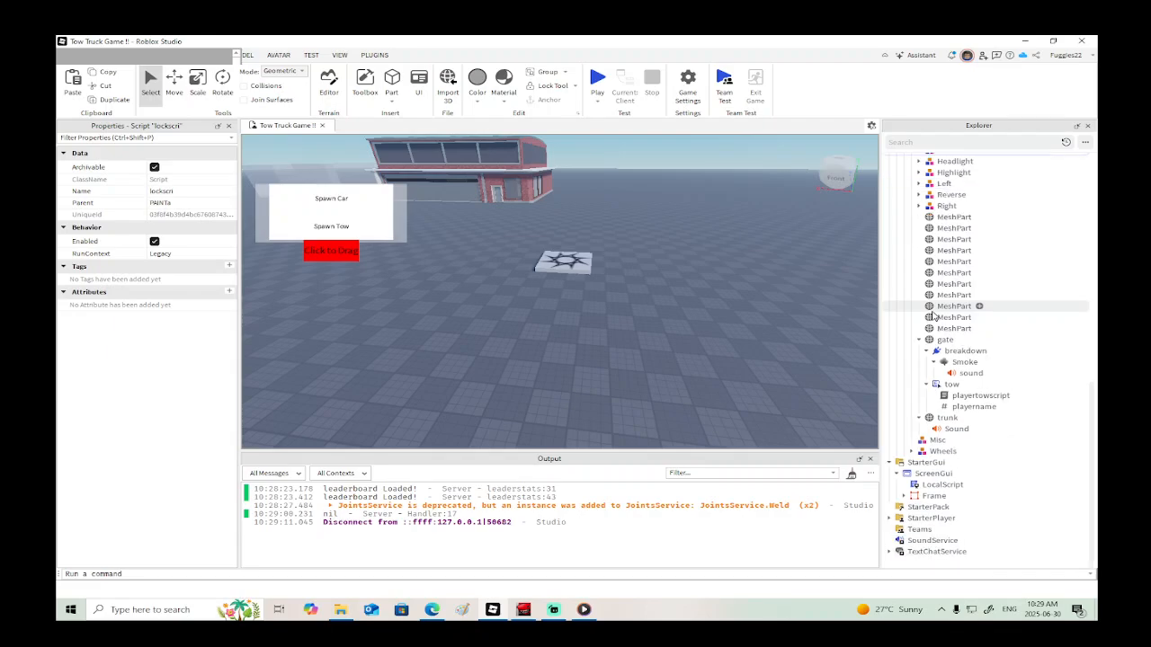
pyautogui.click(933, 362)
pyautogui.click(926, 361)
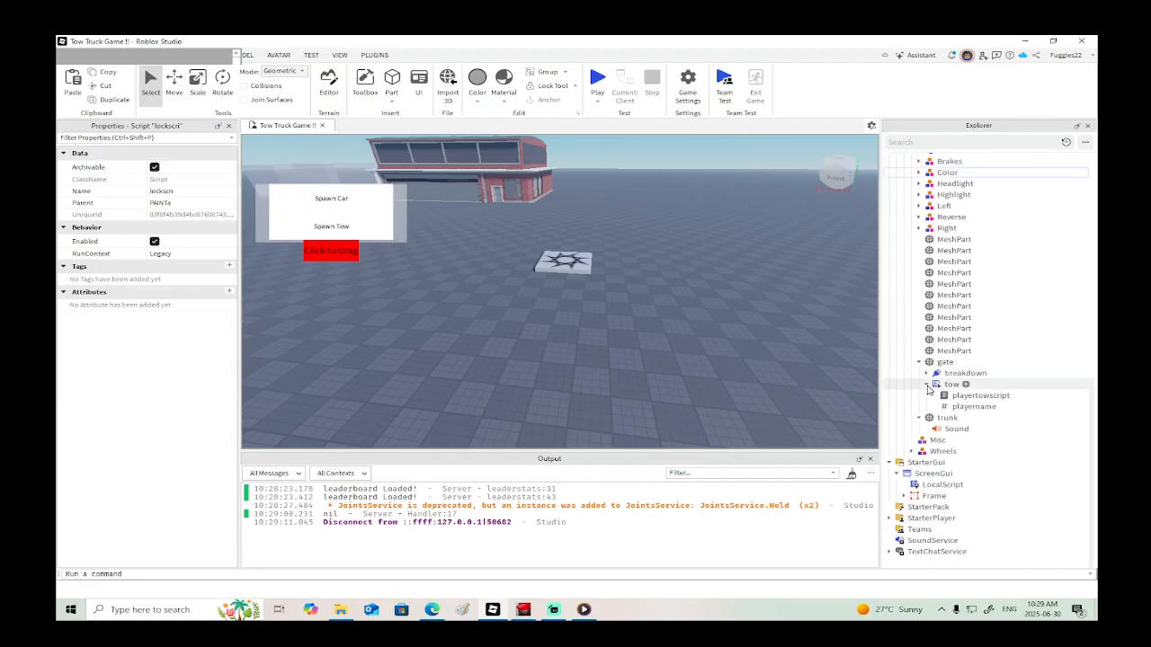
pyautogui.click(928, 385)
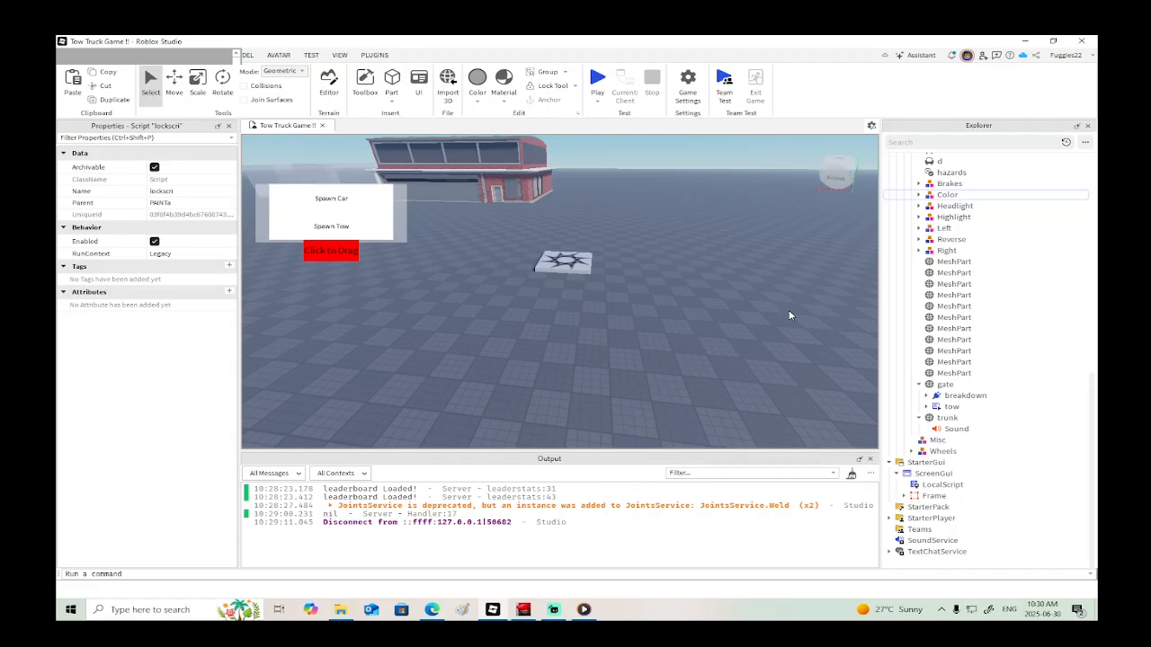
pyautogui.click(584, 609)
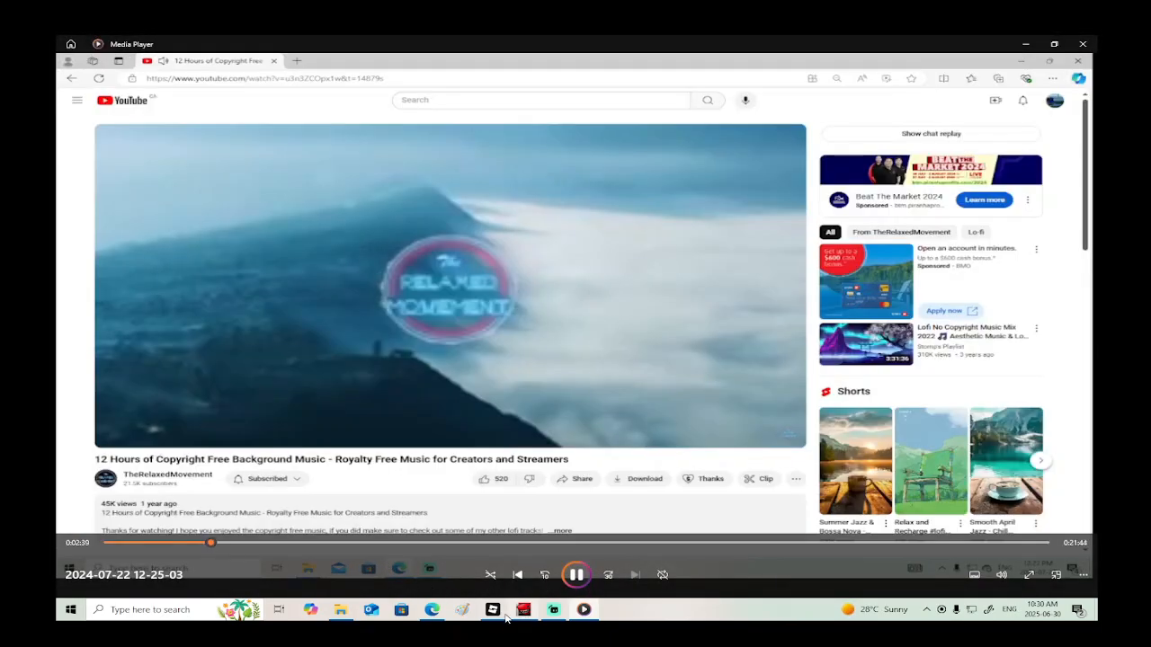
pyautogui.click(493, 610)
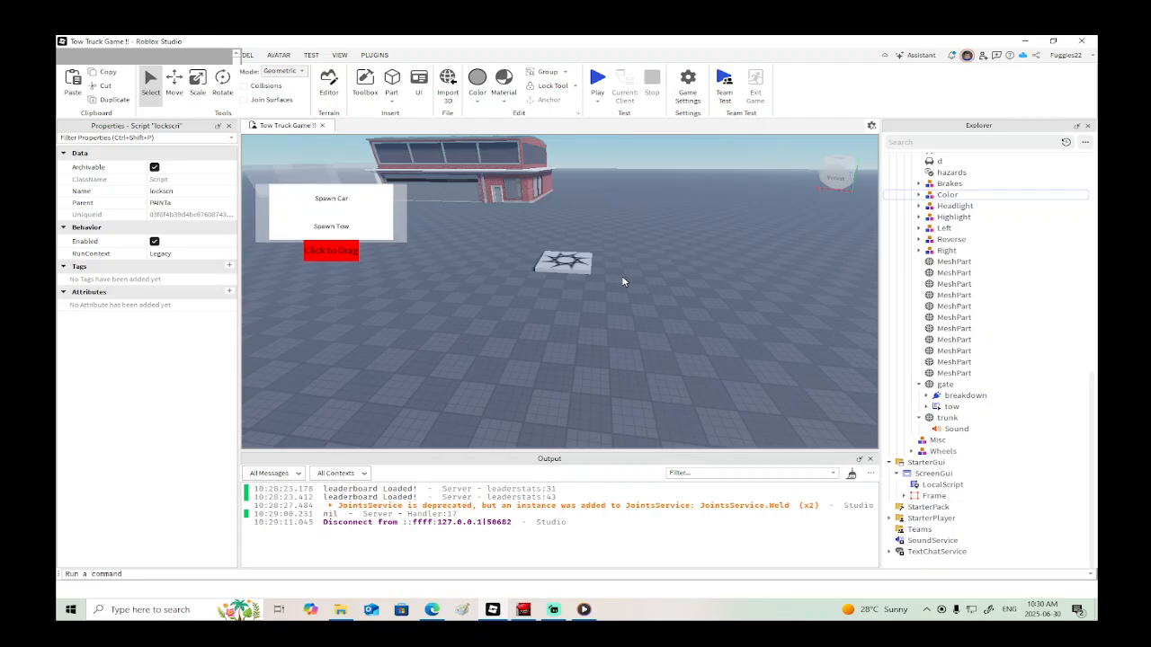
# Step: Examine the red-brick garage building from outside and inside
pyautogui.press('w')
pyautogui.moveTo(623, 281); pyautogui.dragTo(623, 262, button='right')
pyautogui.press('w')
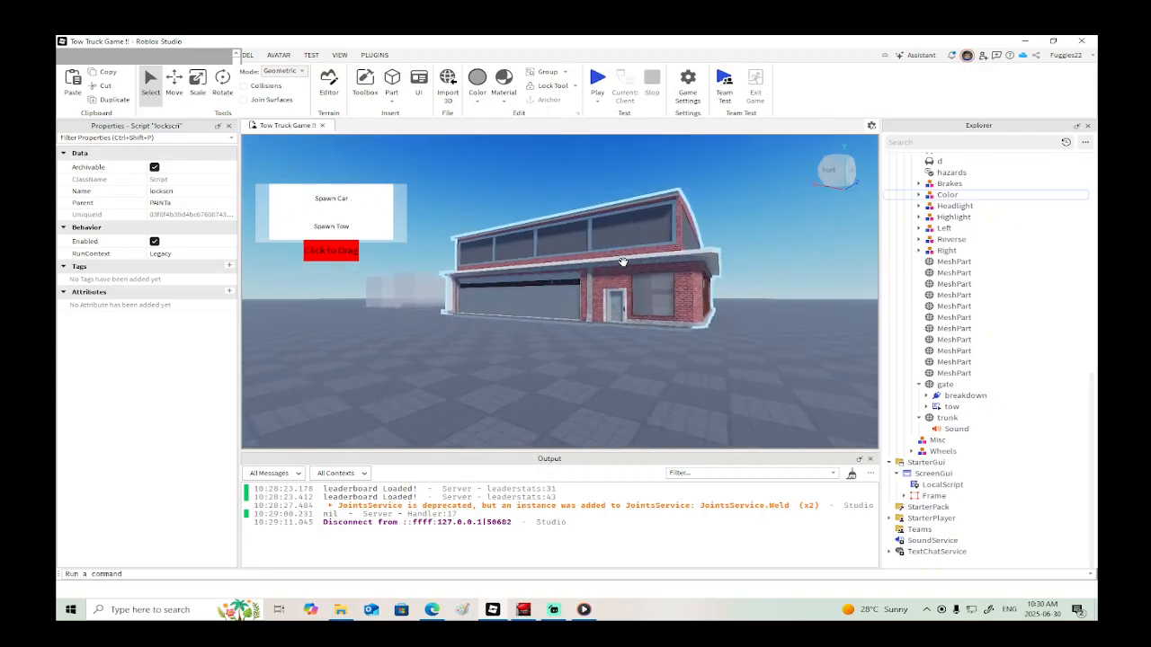
pyautogui.press('w')
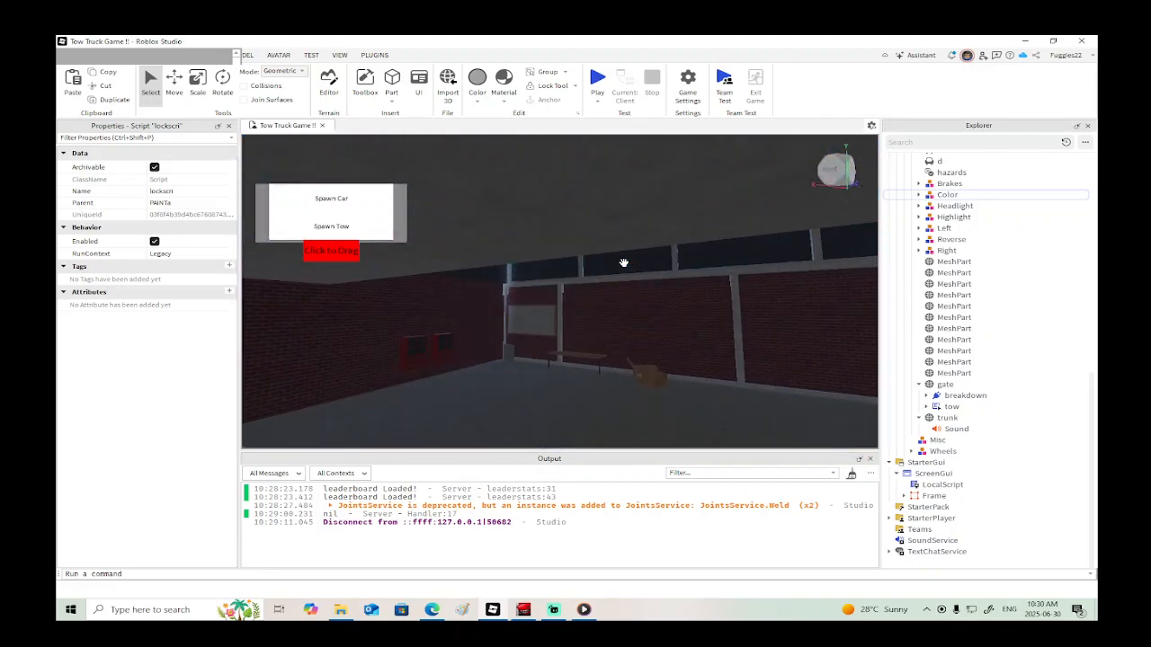
pyautogui.press('w')
pyautogui.moveTo(623, 262); pyautogui.dragTo(624, 262, button='right')
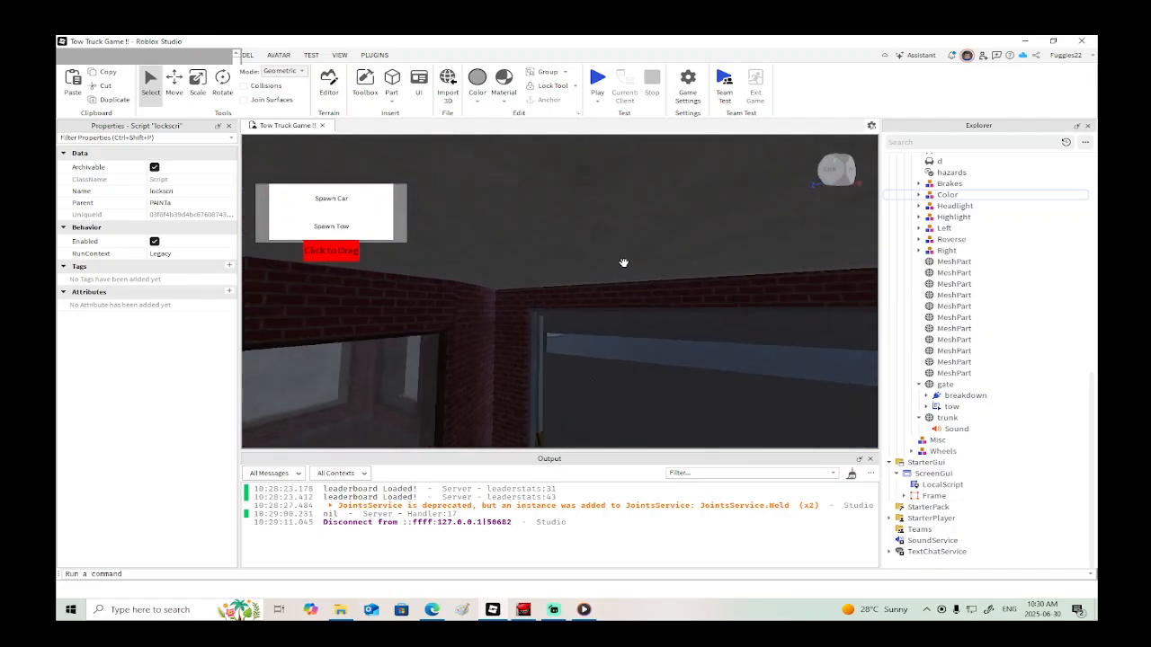
pyautogui.press('w')
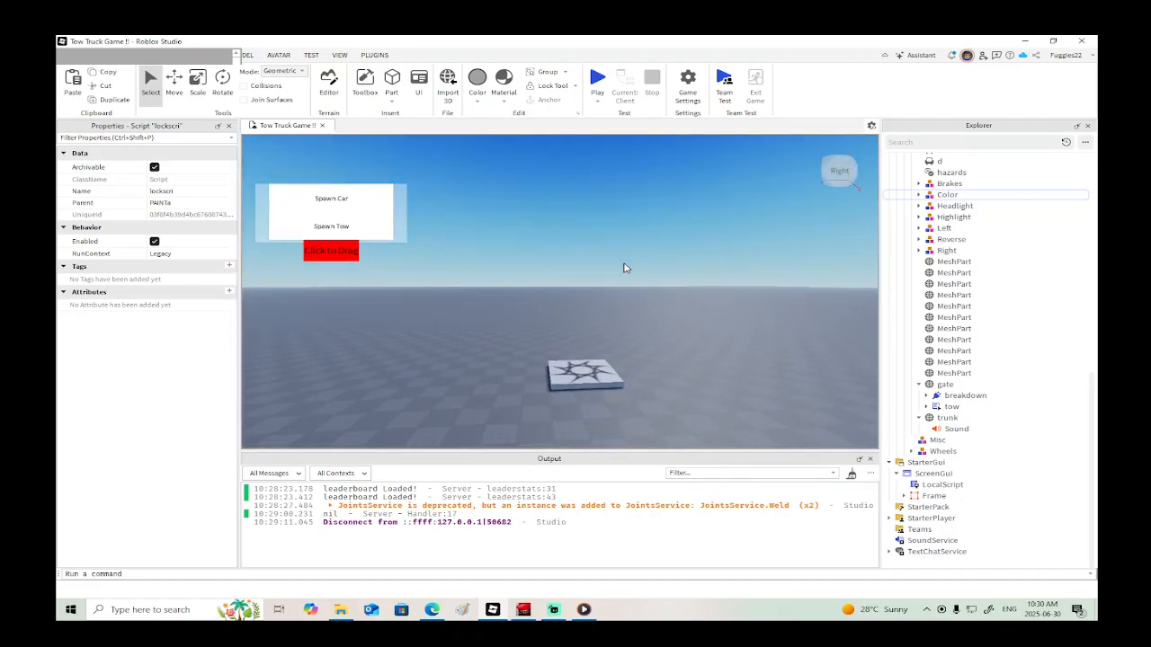
pyautogui.moveTo(624, 263); pyautogui.dragTo(615, 267, button='right')
pyautogui.press('w')
pyautogui.press('w')
pyautogui.press('s')
pyautogui.scroll(-2, 548, 281)
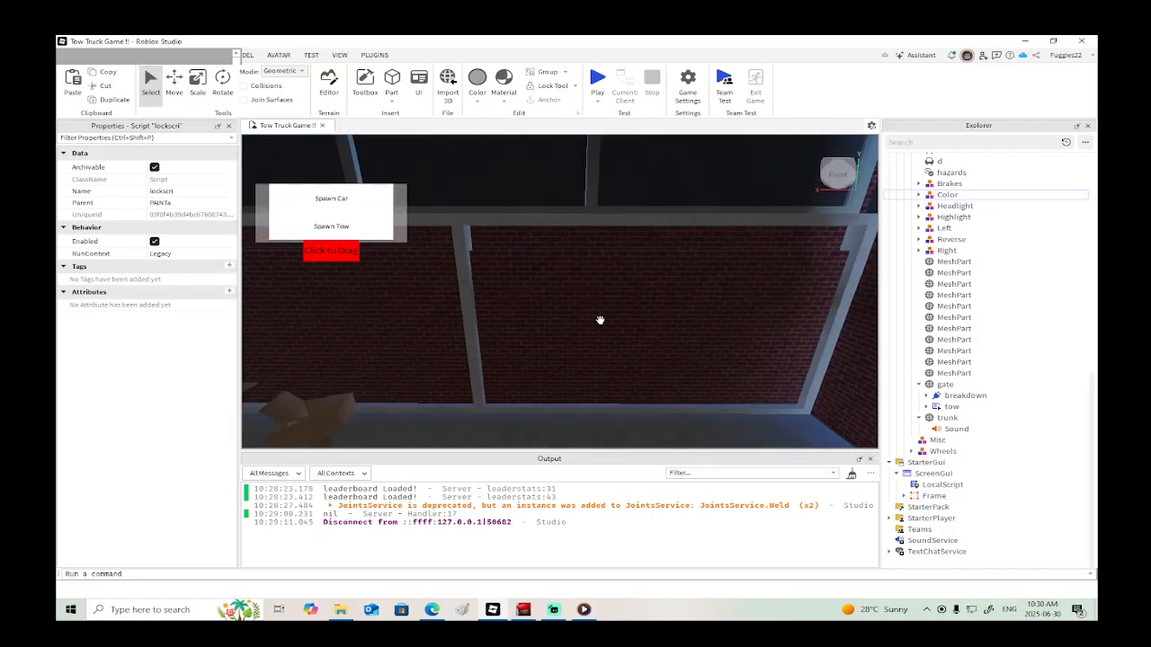
pyautogui.moveTo(531, 333); pyautogui.dragTo(531, 333, button='right')
pyautogui.press('w')
pyautogui.press('w')
pyautogui.press('s')
pyautogui.press('d')
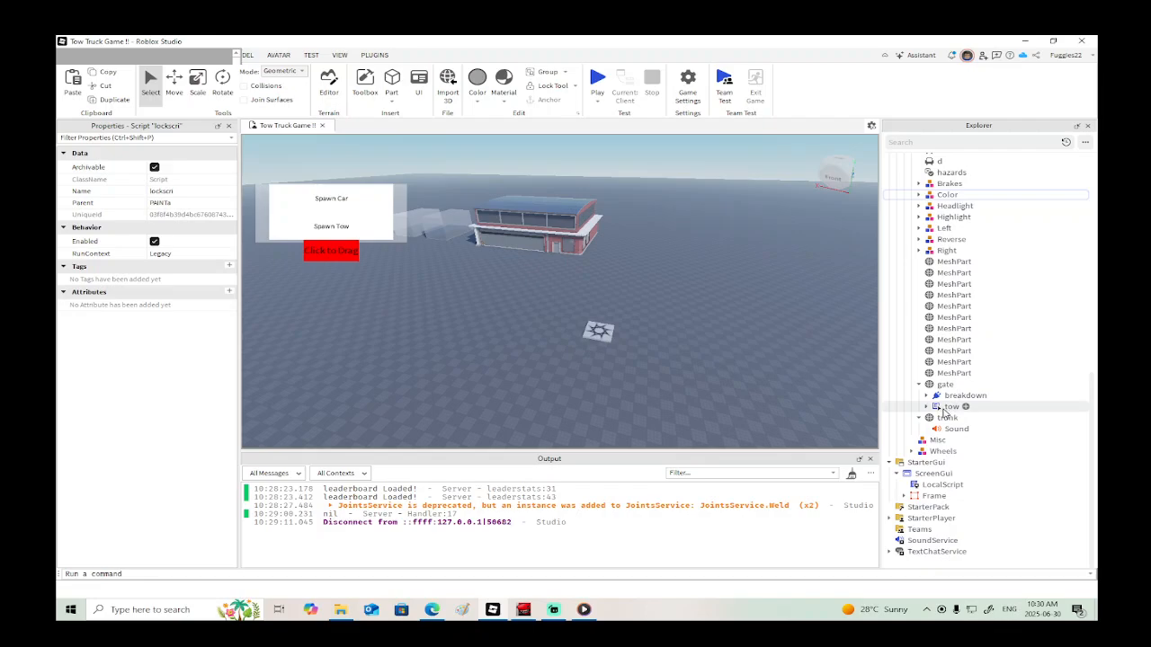
# Step: Collapse the DriveSeat and Body branches of the stored coup
pyautogui.scroll(5, 942, 412)
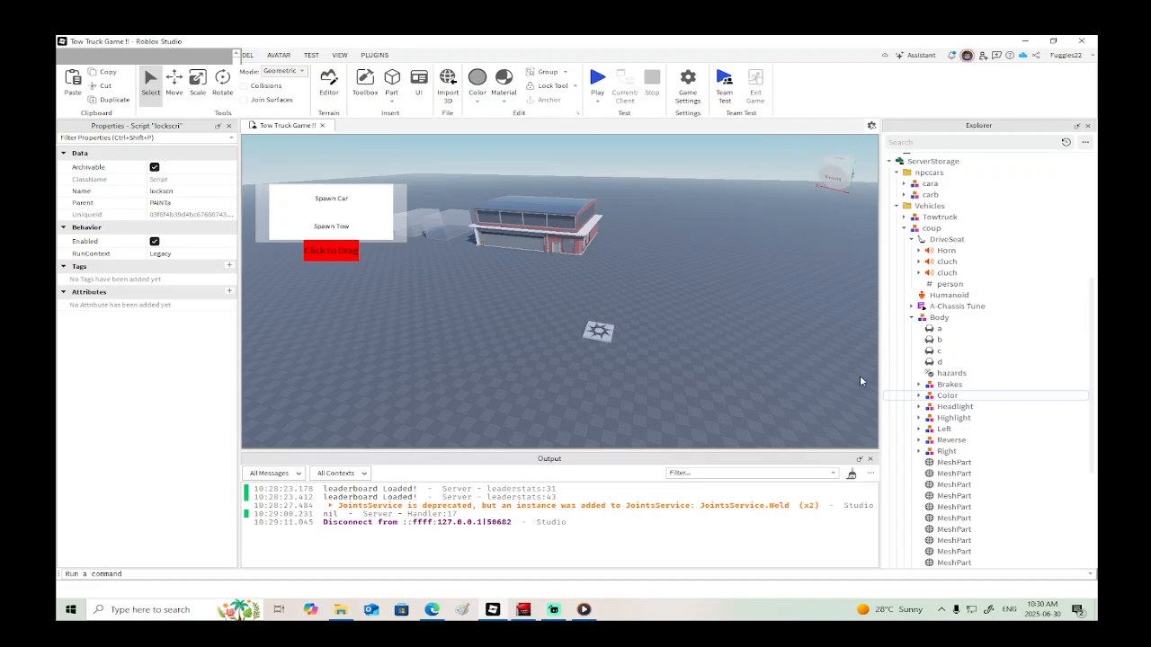
pyautogui.click(911, 239)
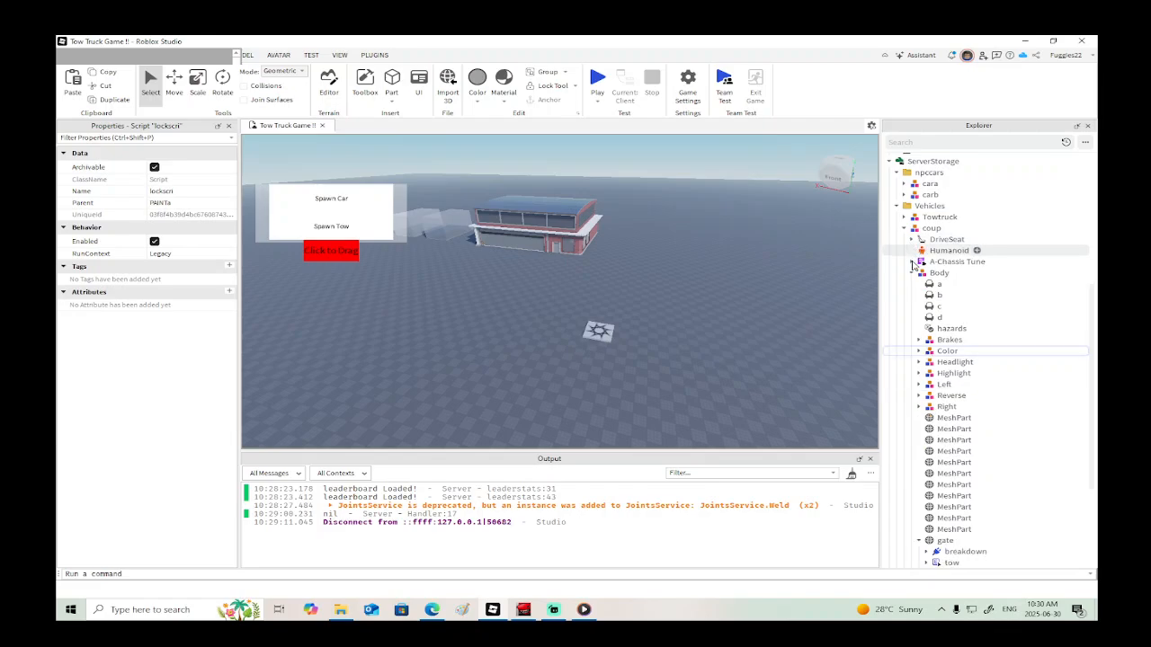
pyautogui.click(911, 273)
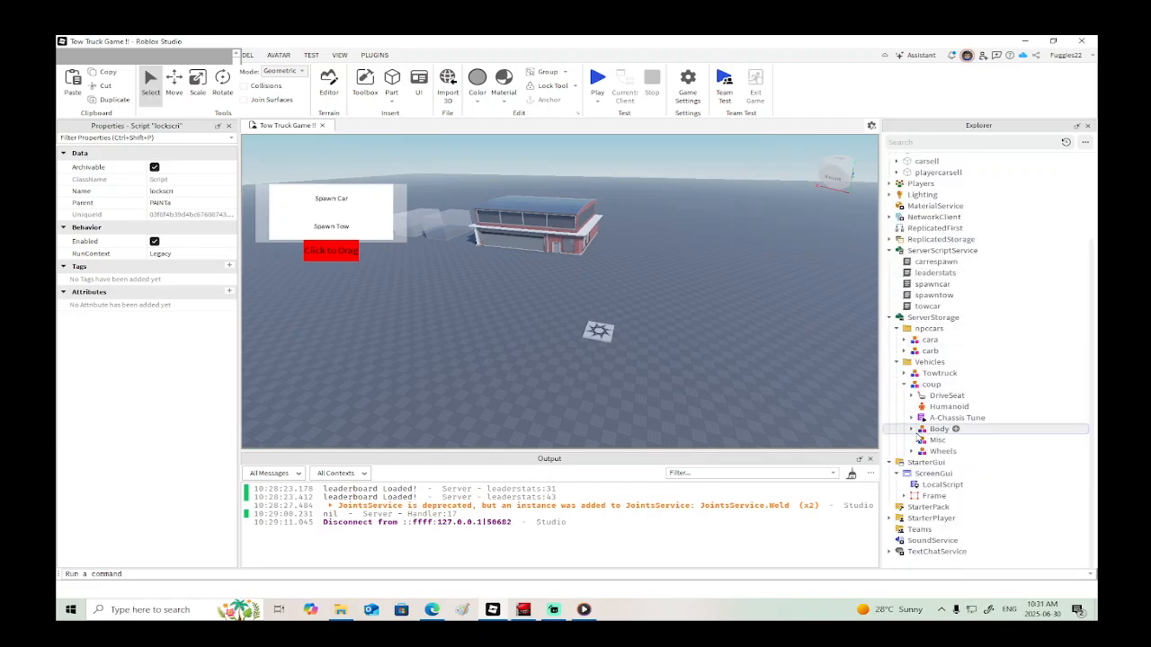
# Step: Expand the coup's Body down to PAINTa's trailergui and examine the buttons and scripts in its Frame
pyautogui.click(912, 429)
pyautogui.scroll(-8, 912, 432)
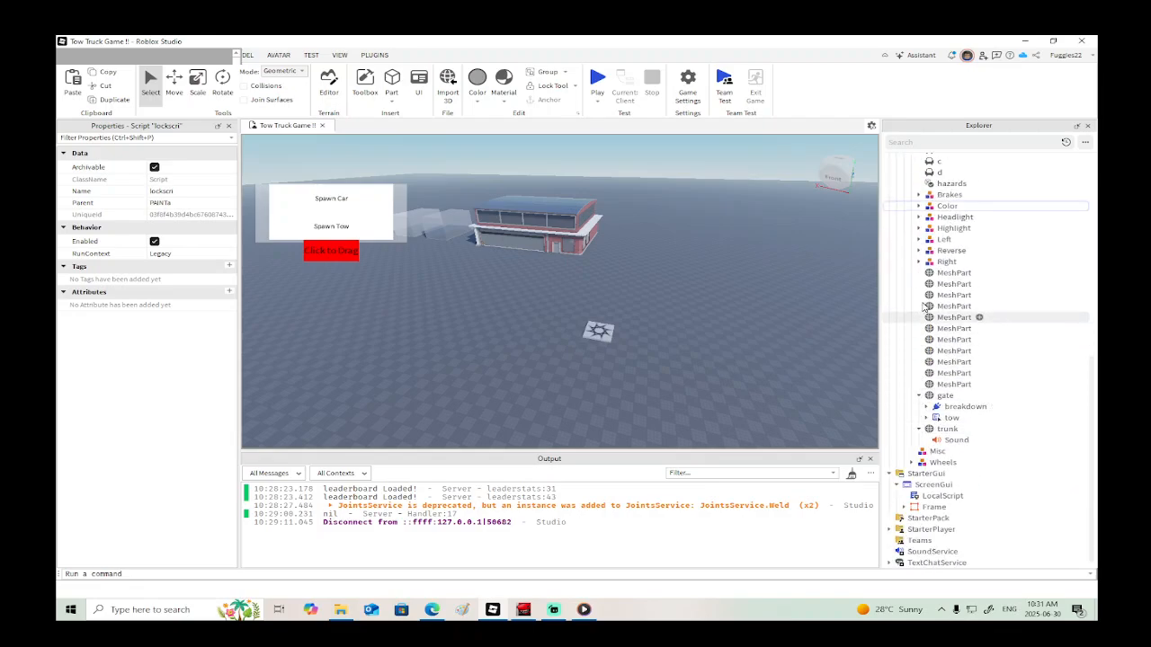
pyautogui.click(919, 206)
pyautogui.click(926, 228)
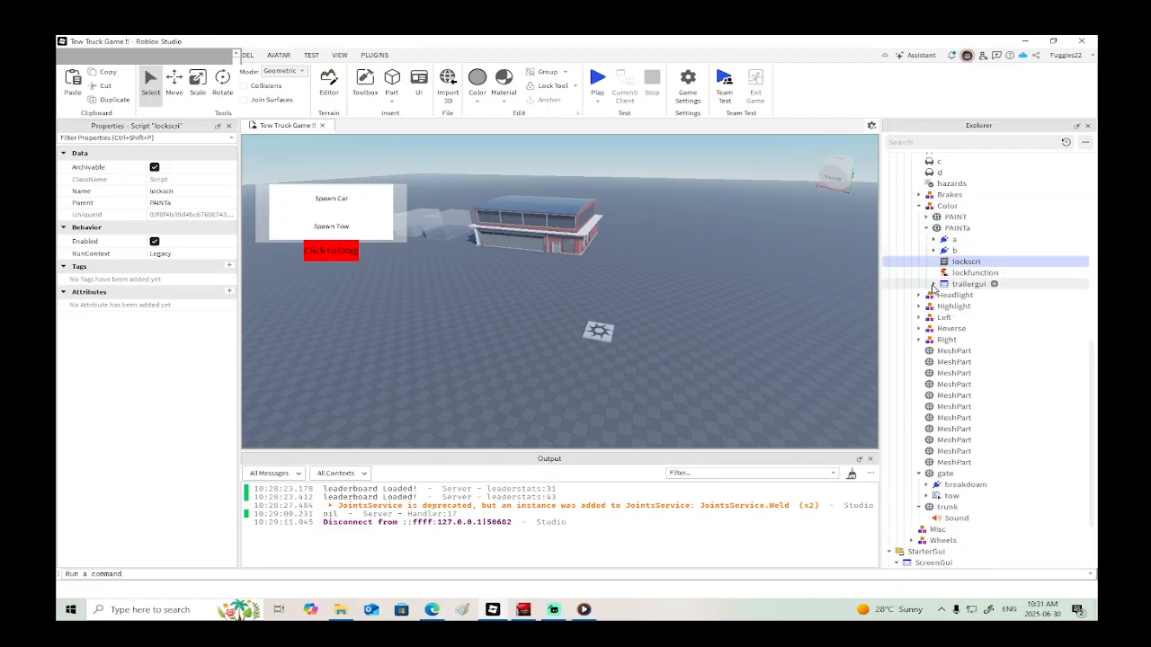
pyautogui.click(933, 284)
pyautogui.click(940, 317)
pyautogui.click(948, 418)
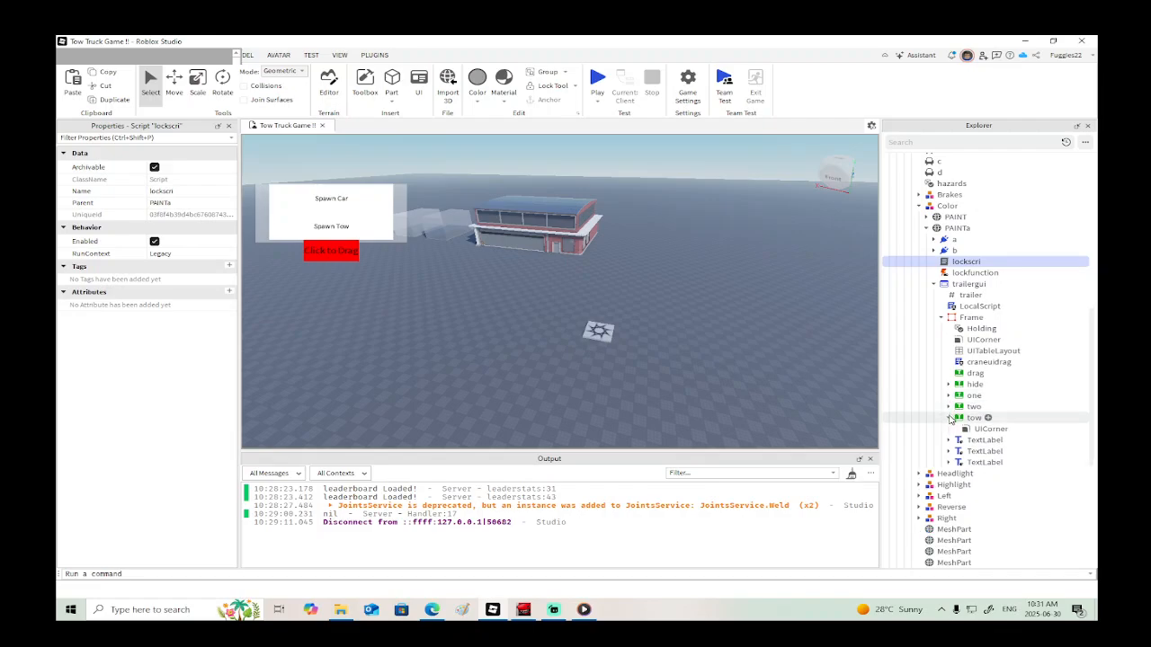
pyautogui.click(948, 418)
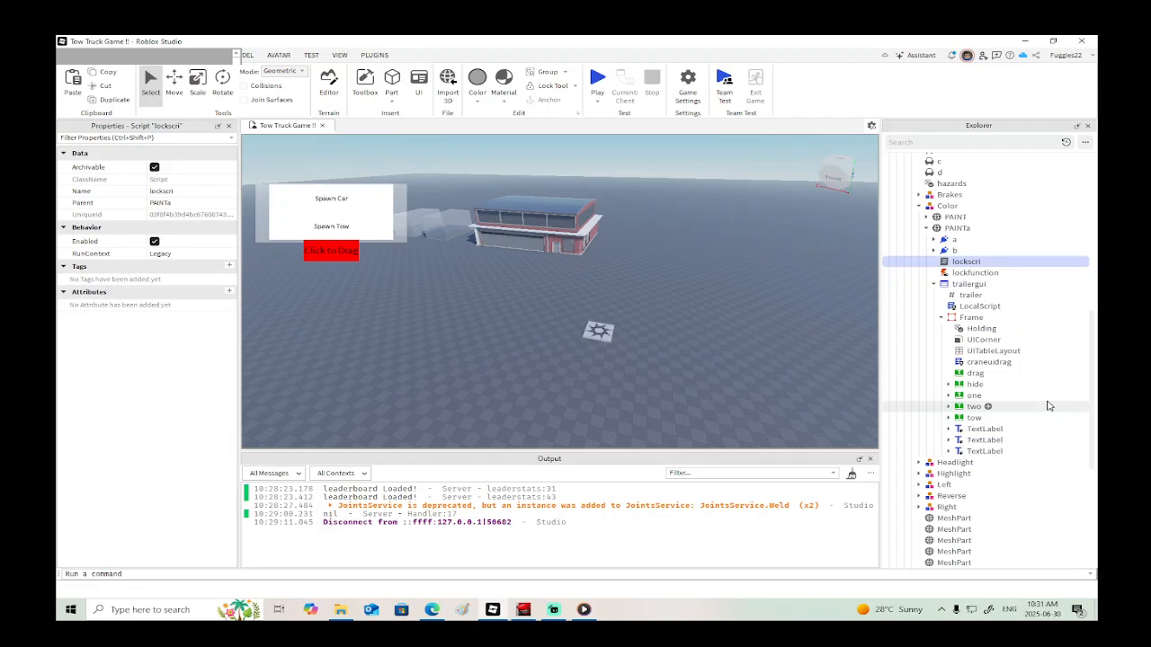
pyautogui.scroll(5, 1025, 345)
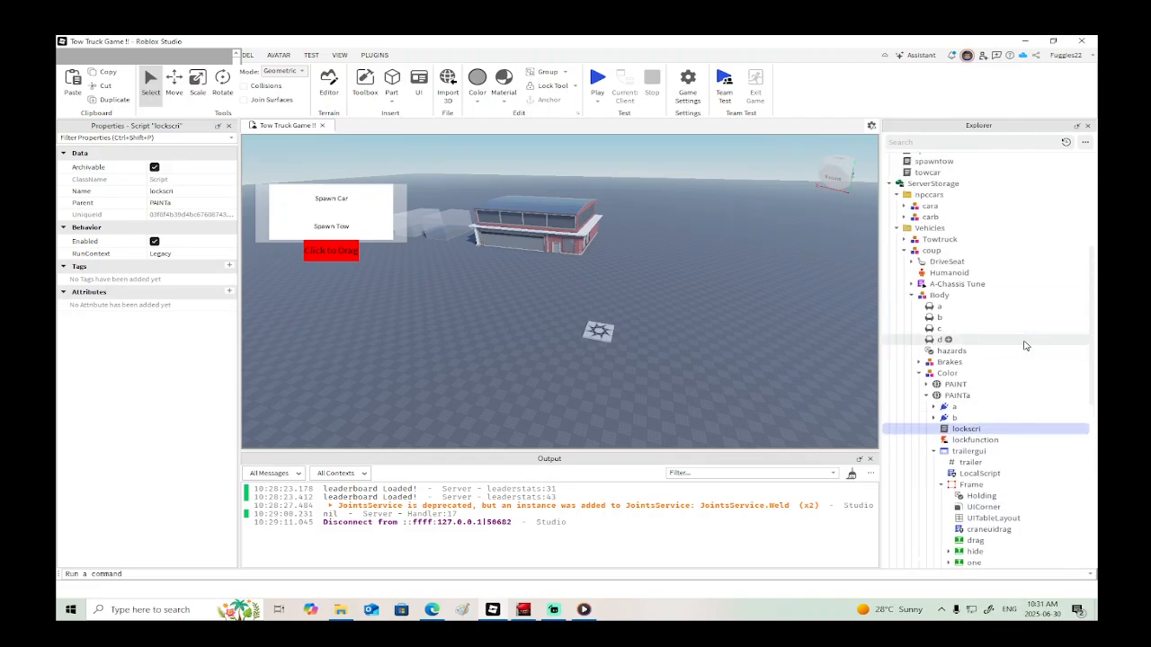
pyautogui.scroll(-2, 1023, 345)
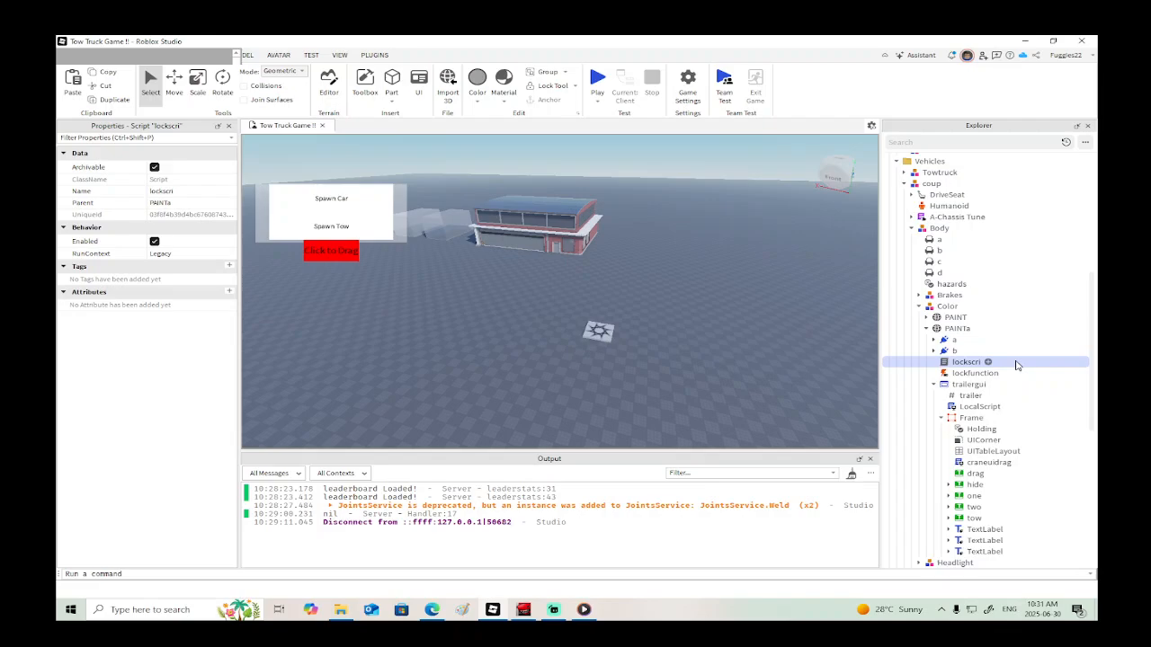
pyautogui.scroll(-3, 1016, 364)
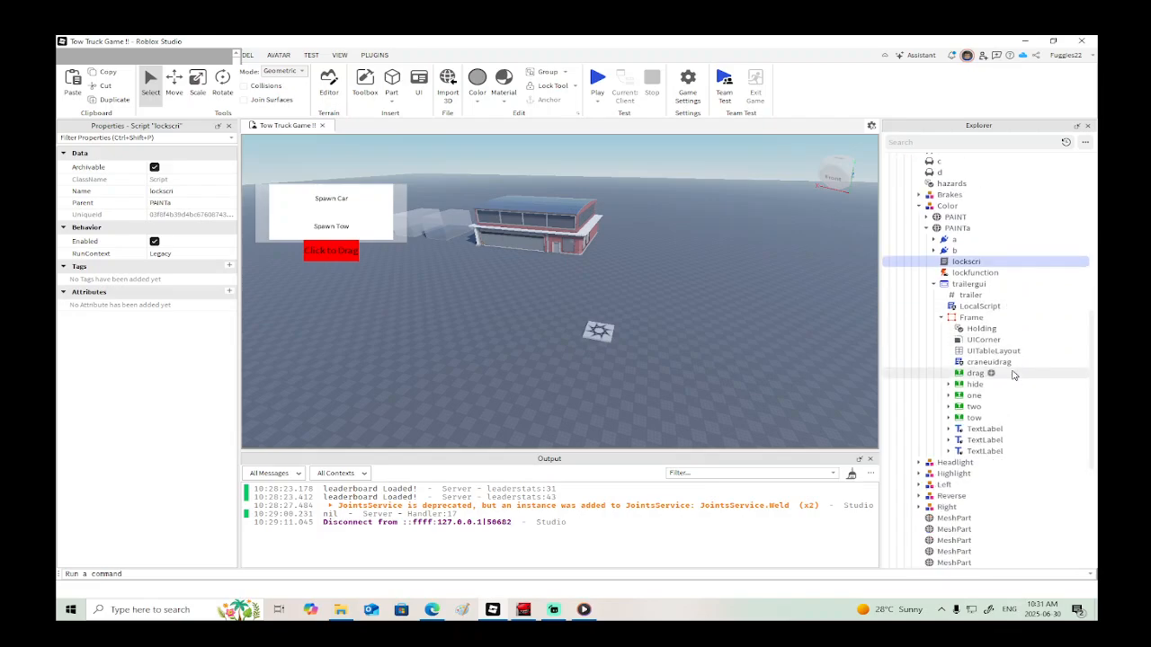
pyautogui.scroll(3, 989, 261)
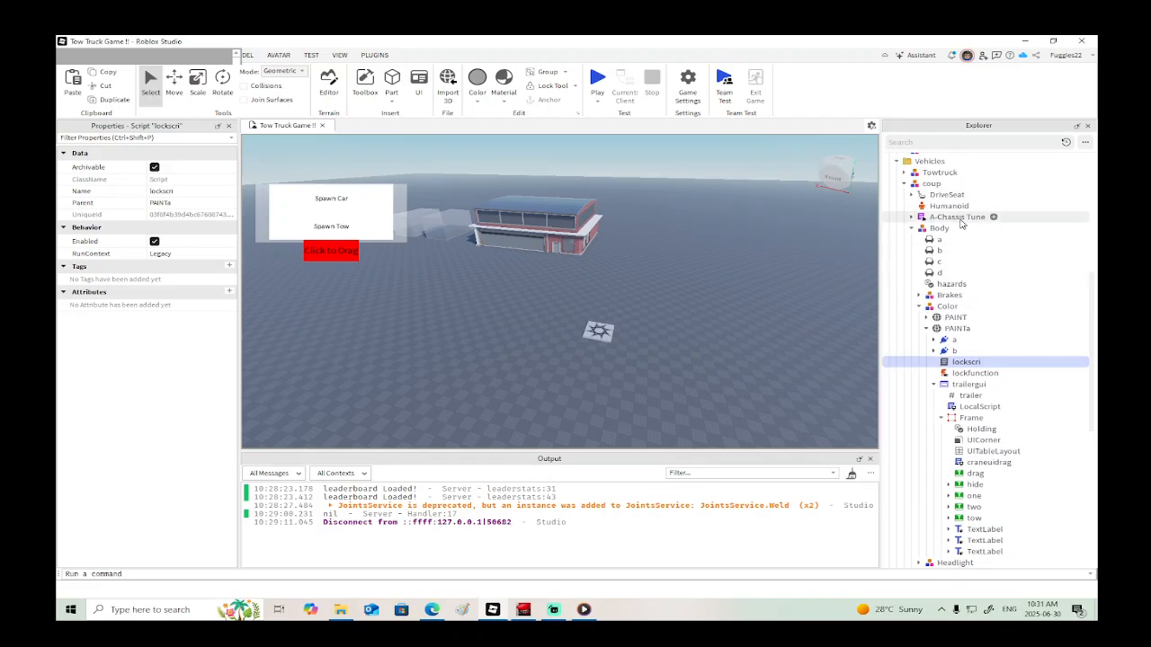
# Step: Move the AC6_Stock_Gauges frame from the coup's A-Chassis Tune plugins into the ScreenGui under StarterGui
pyautogui.click(911, 218)
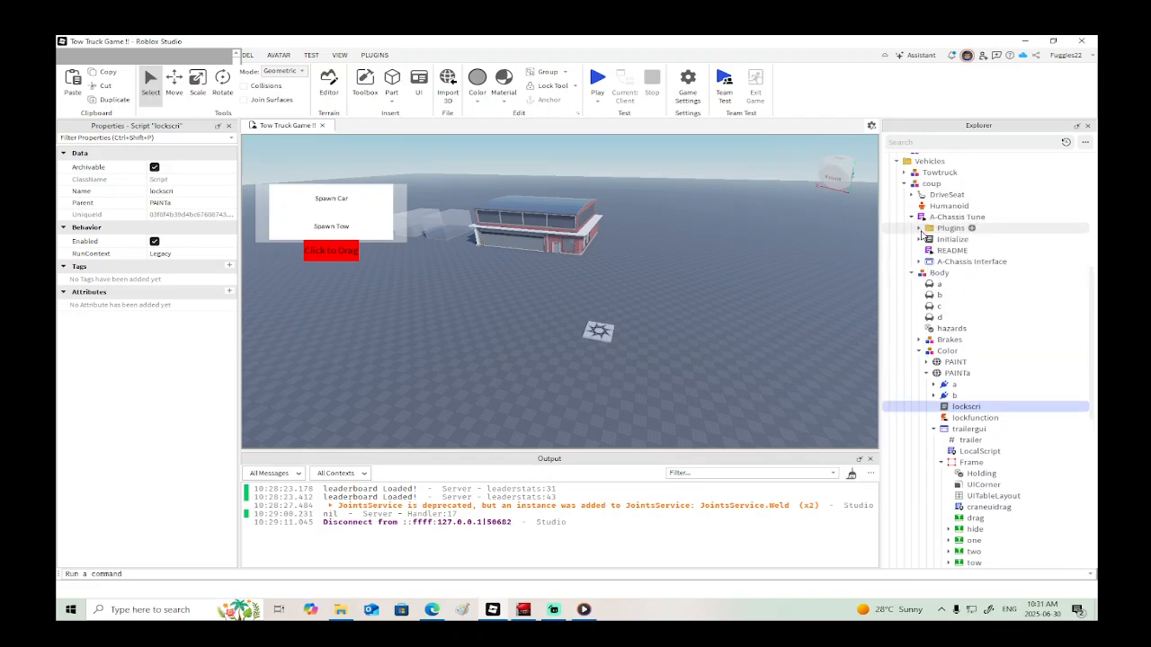
pyautogui.click(919, 229)
pyautogui.moveTo(956, 295); pyautogui.dragTo(931, 480)
pyautogui.scroll(-12, 957, 366)
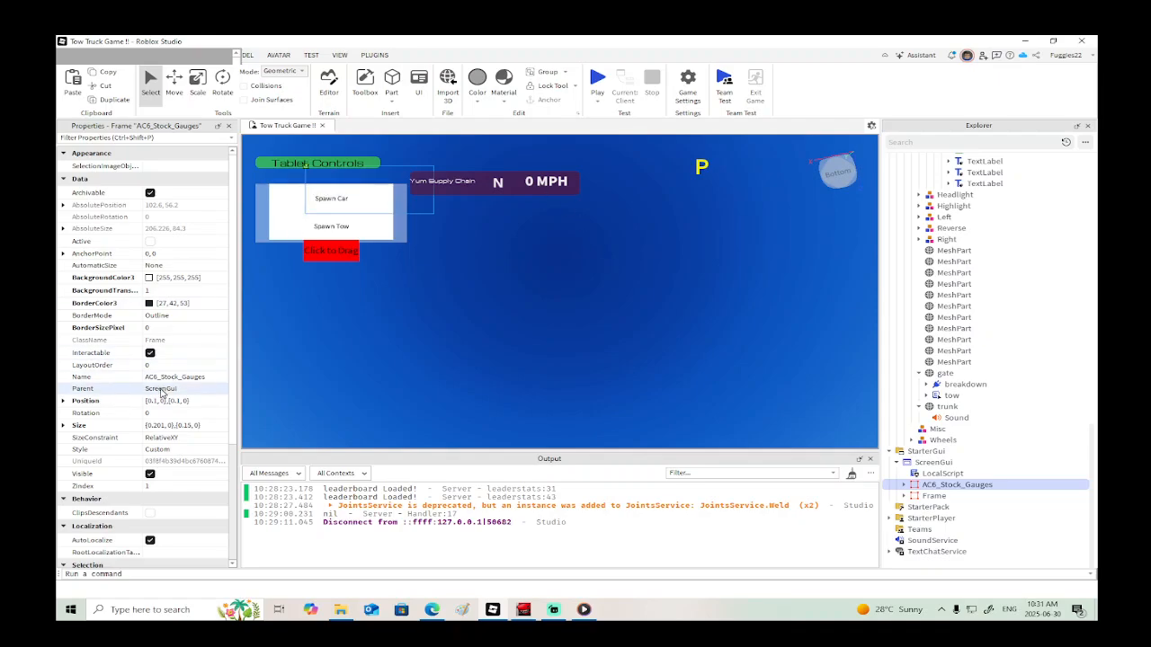
# Step: Set the AC6_Stock_Gauges frame's BackgroundTransparency to 0.25
pyautogui.click(171, 291)
pyautogui.moveTo(220, 293); pyautogui.dragTo(194, 295)
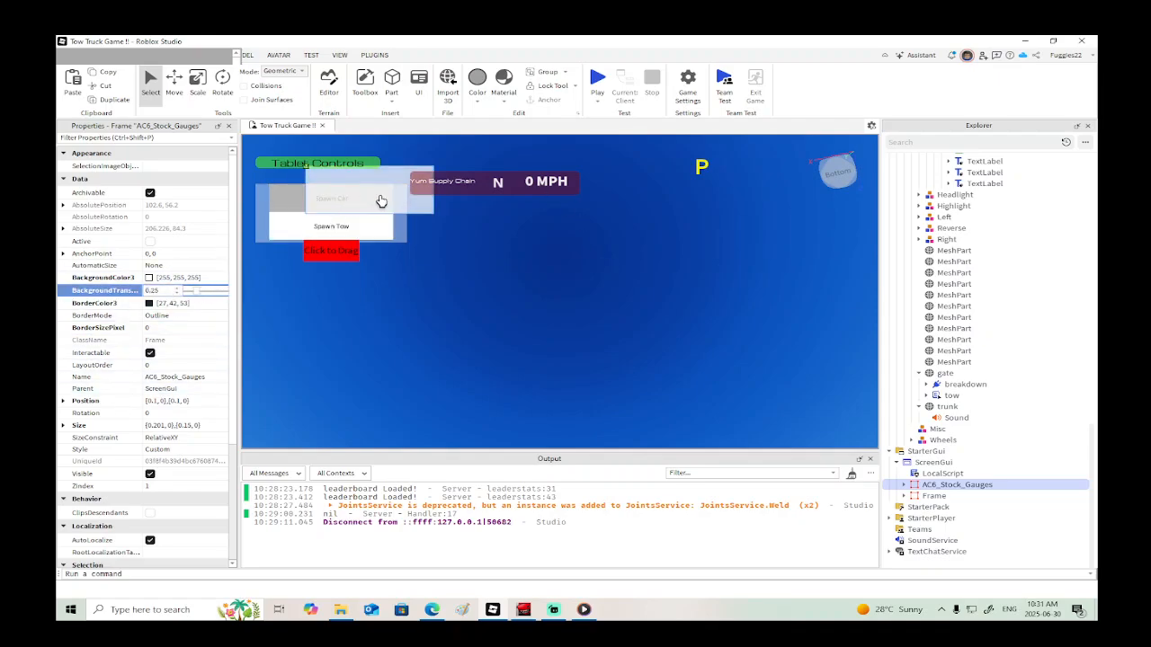
pyautogui.click(431, 234)
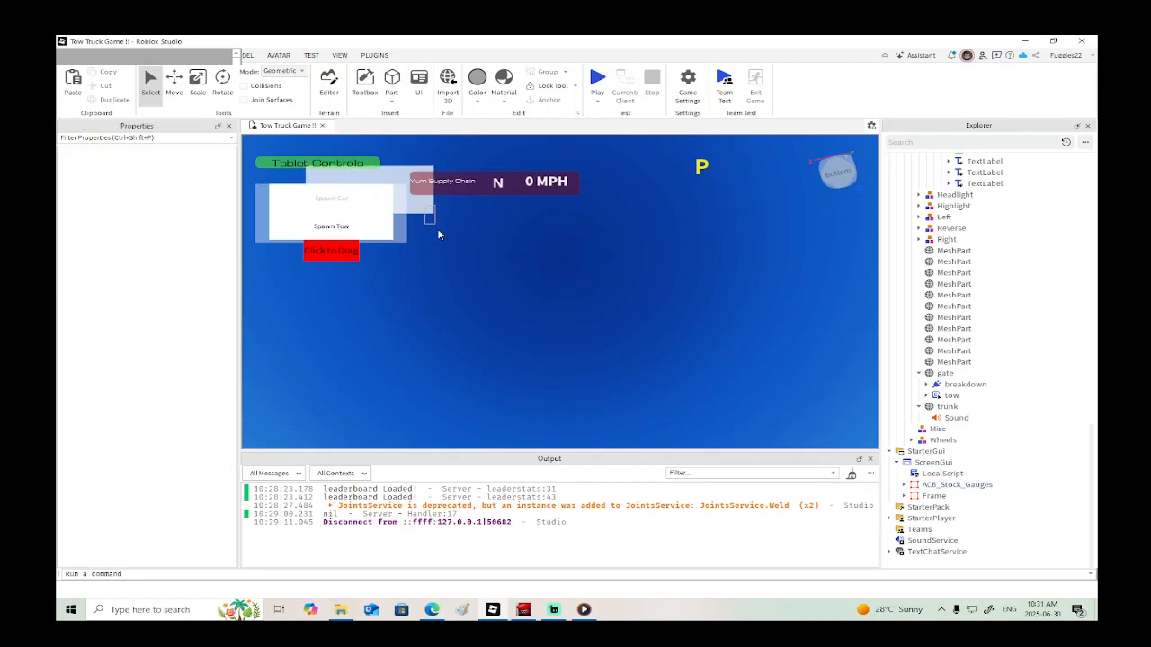
# Step: Move the AC6_Stock_Gauges frame below the Spawn Car menu to about {0.213,0},{0.595,0}
pyautogui.click(956, 485)
pyautogui.moveTo(417, 210); pyautogui.dragTo(488, 361)
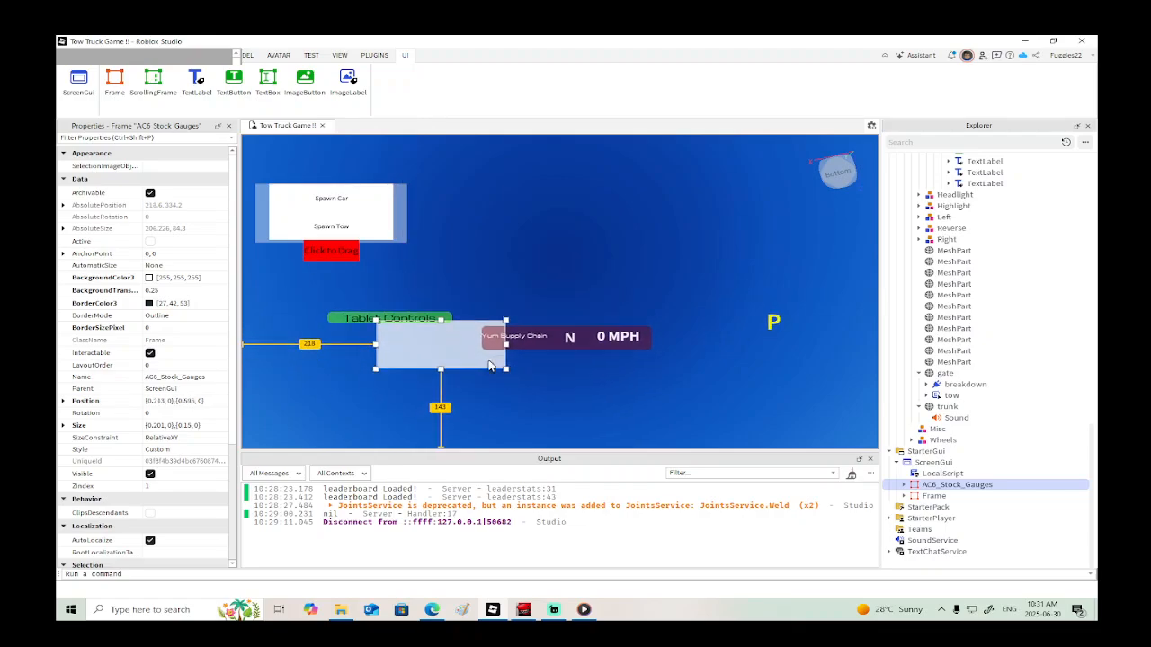
pyautogui.click(533, 348)
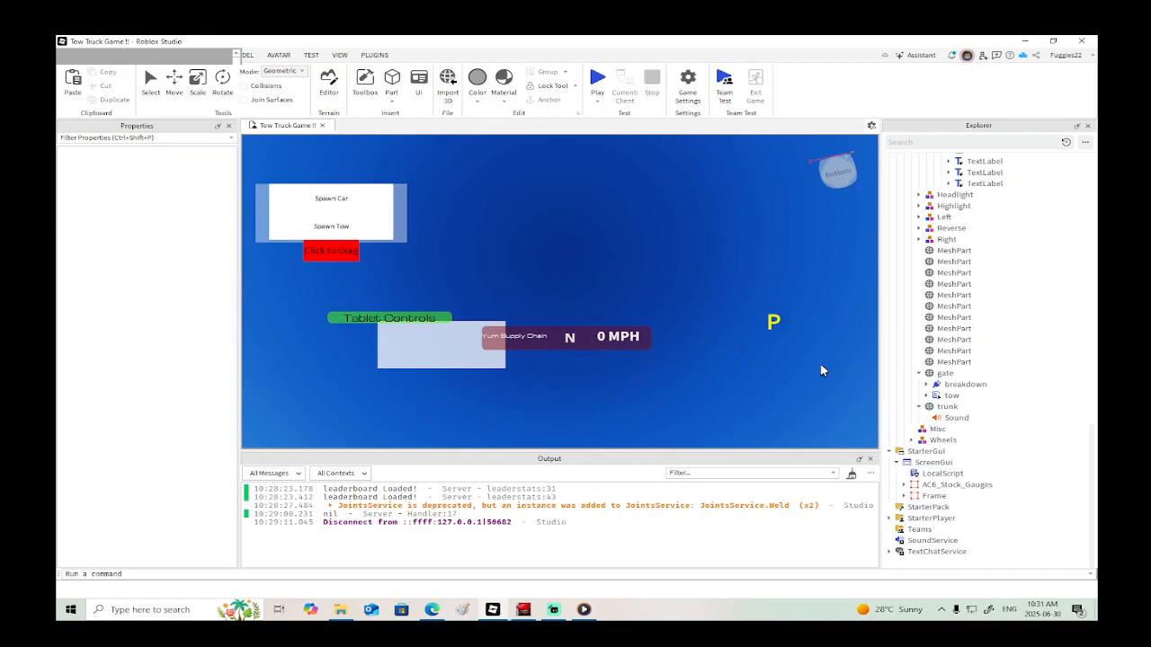
# Step: Delete the Yum Supply Chain label from the gauges frame
pyautogui.click(957, 485)
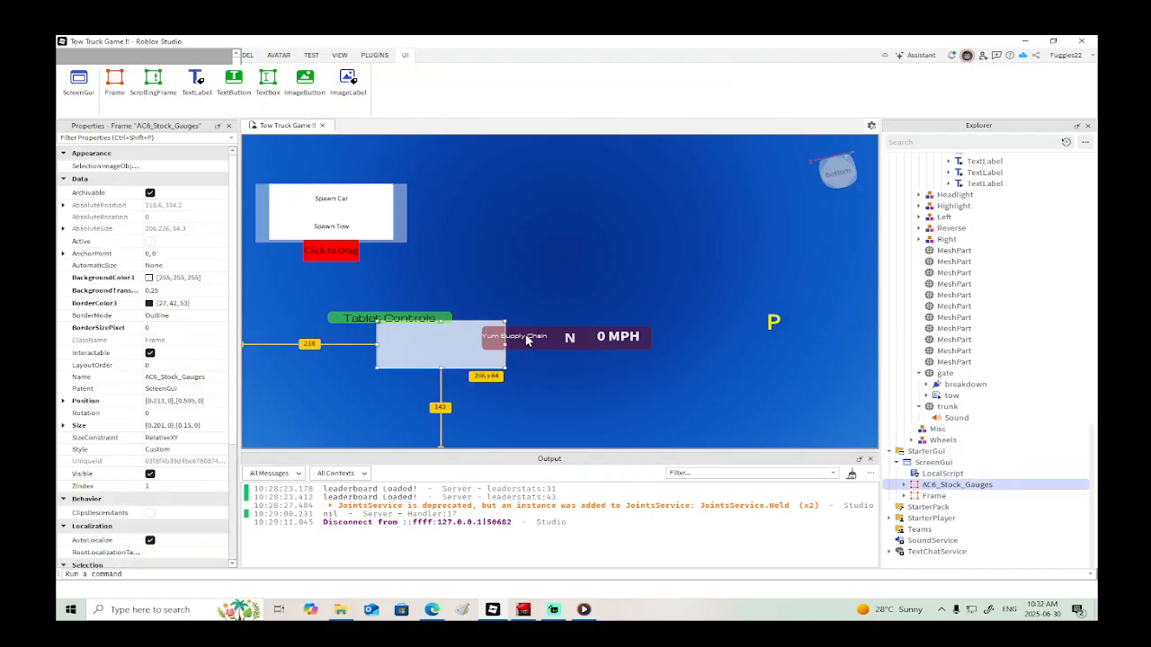
pyautogui.click(528, 340)
pyautogui.press('Delete')
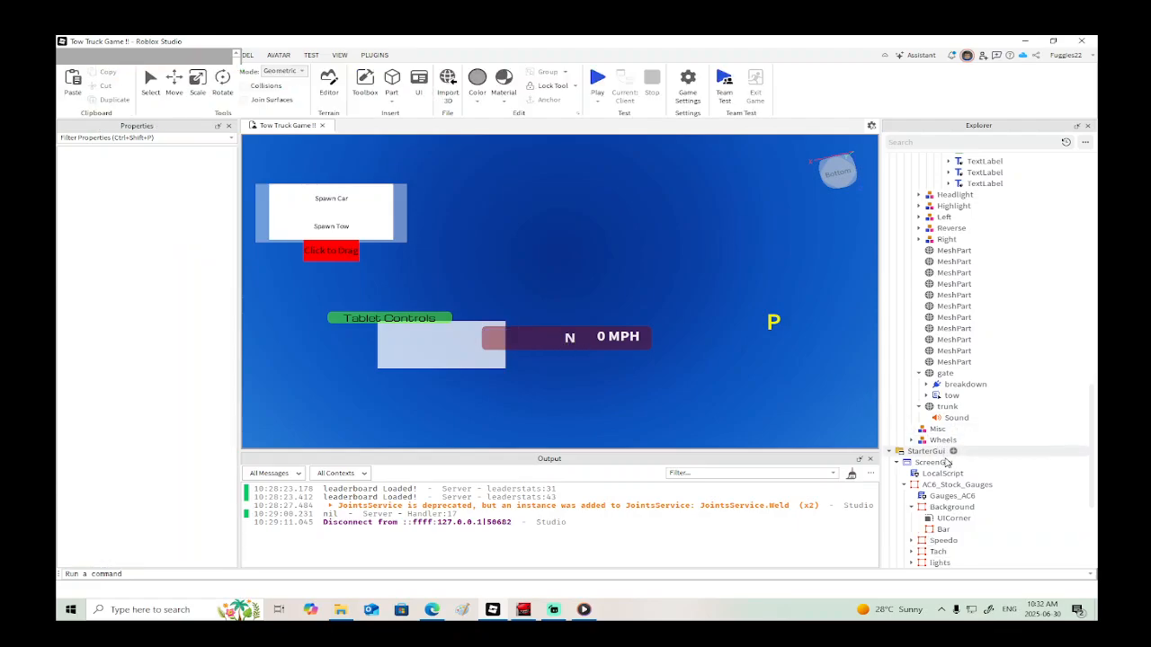
# Step: Shift the Gear label to about {1.119,0},{0.203,0} and the Speed button to about {1.112,-2},{0.25,0} on the red bar
pyautogui.click(568, 339)
pyautogui.moveTo(569, 338); pyautogui.dragTo(532, 338)
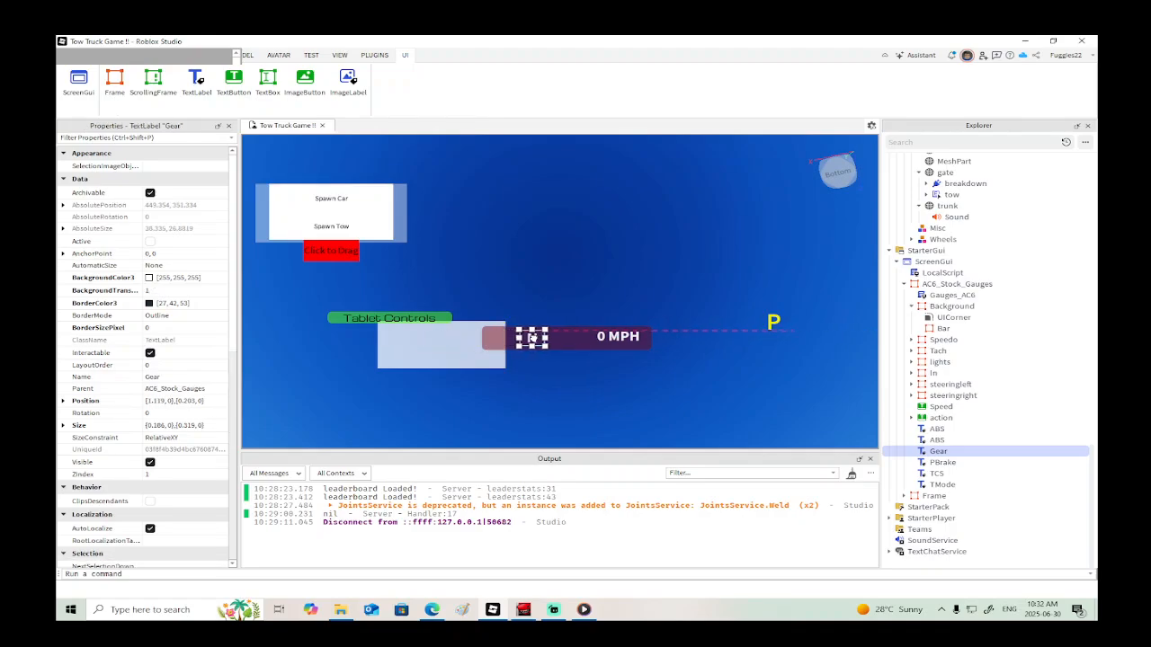
pyautogui.moveTo(617, 341); pyautogui.dragTo(572, 343)
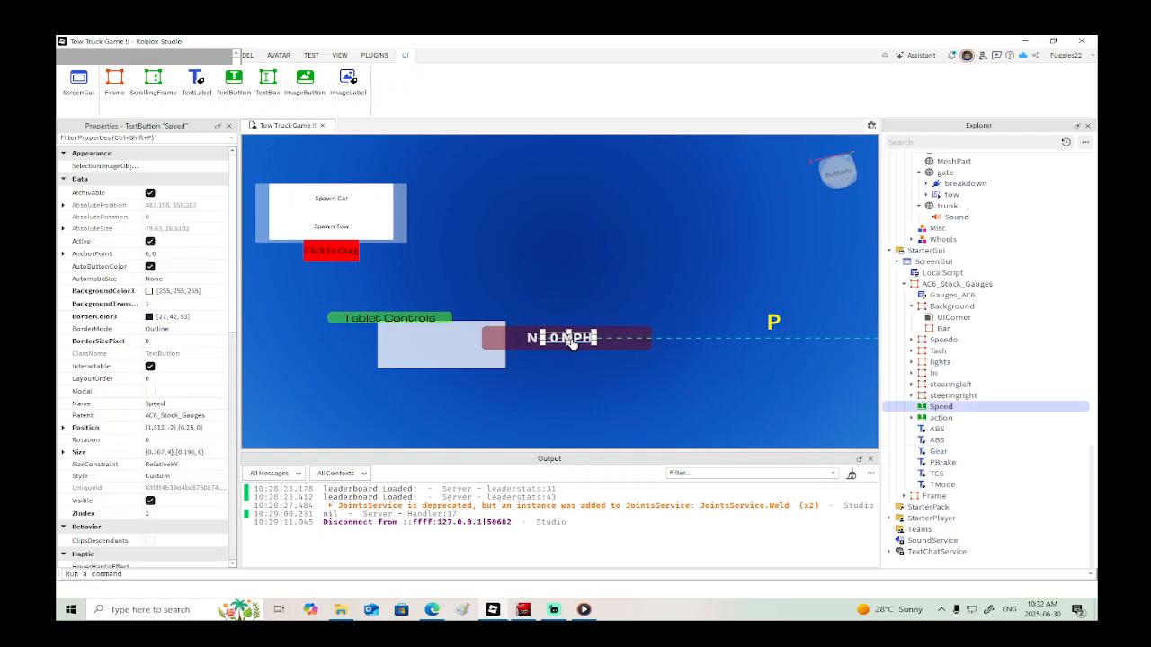
# Step: Move the PBrake label onto the red bar beside the speed and narrow the Background frame to about {0.8,0},{0.507,0}
pyautogui.click(773, 322)
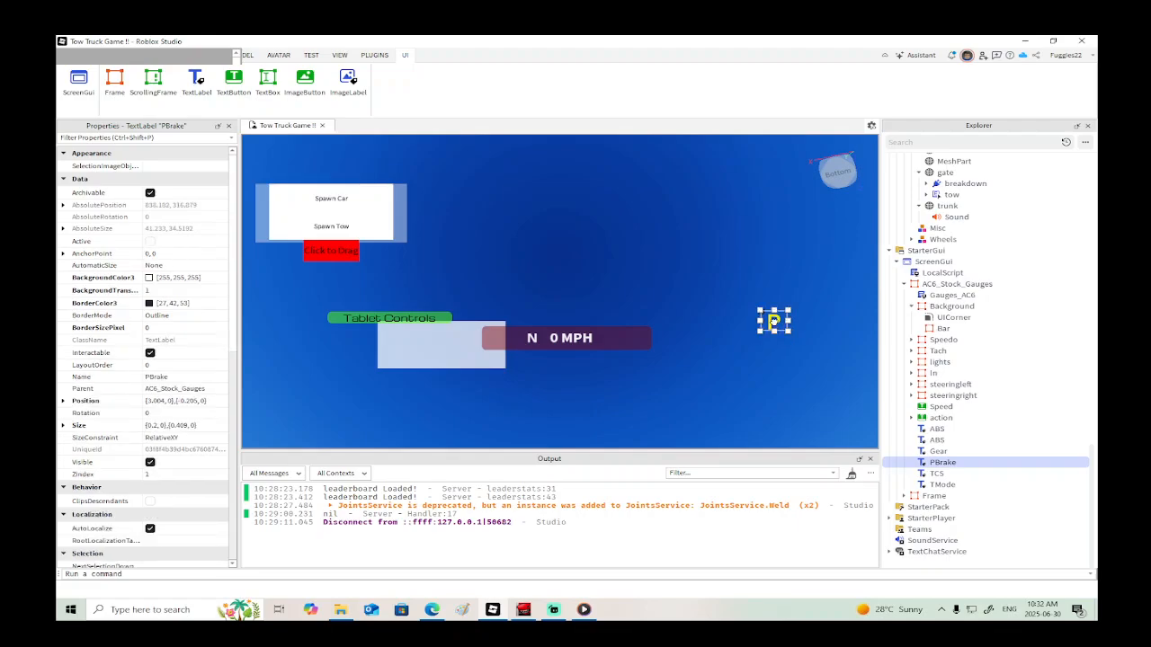
pyautogui.moveTo(773, 322); pyautogui.dragTo(623, 338)
pyautogui.click(648, 343)
pyautogui.moveTo(481, 338); pyautogui.dragTo(516, 338)
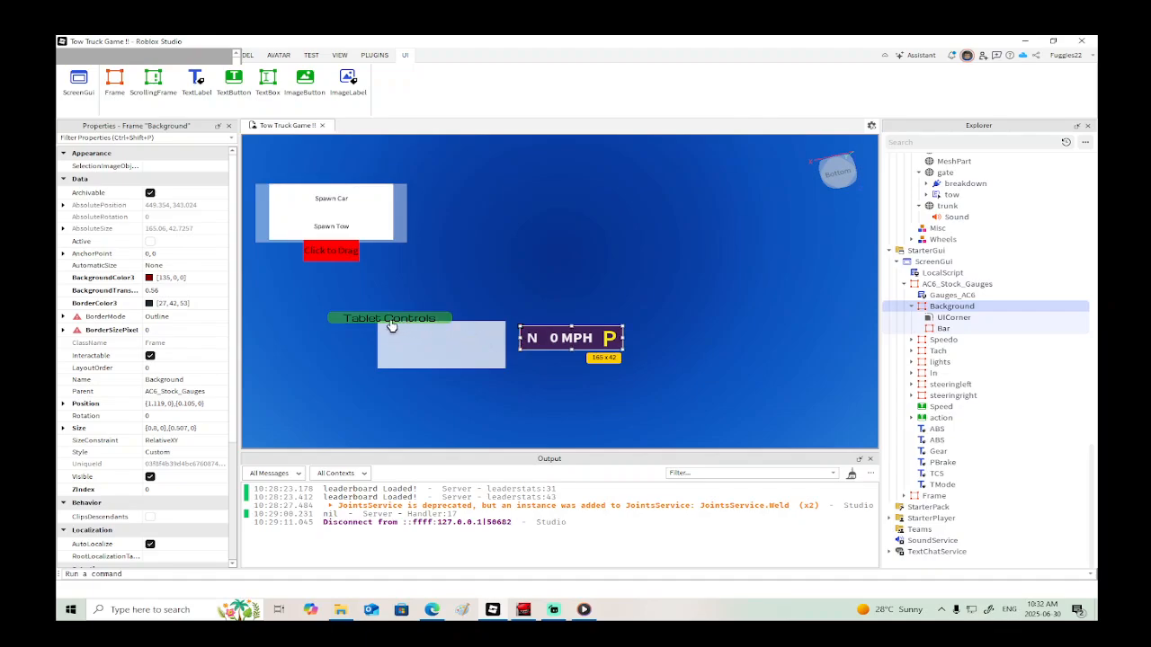
# Step: Place the Tablet Controls button under the red bar at about {1.119,0},{0.601,0} and narrow it to the bar's width, about {0.8,0}
pyautogui.moveTo(366, 321); pyautogui.dragTo(519, 356)
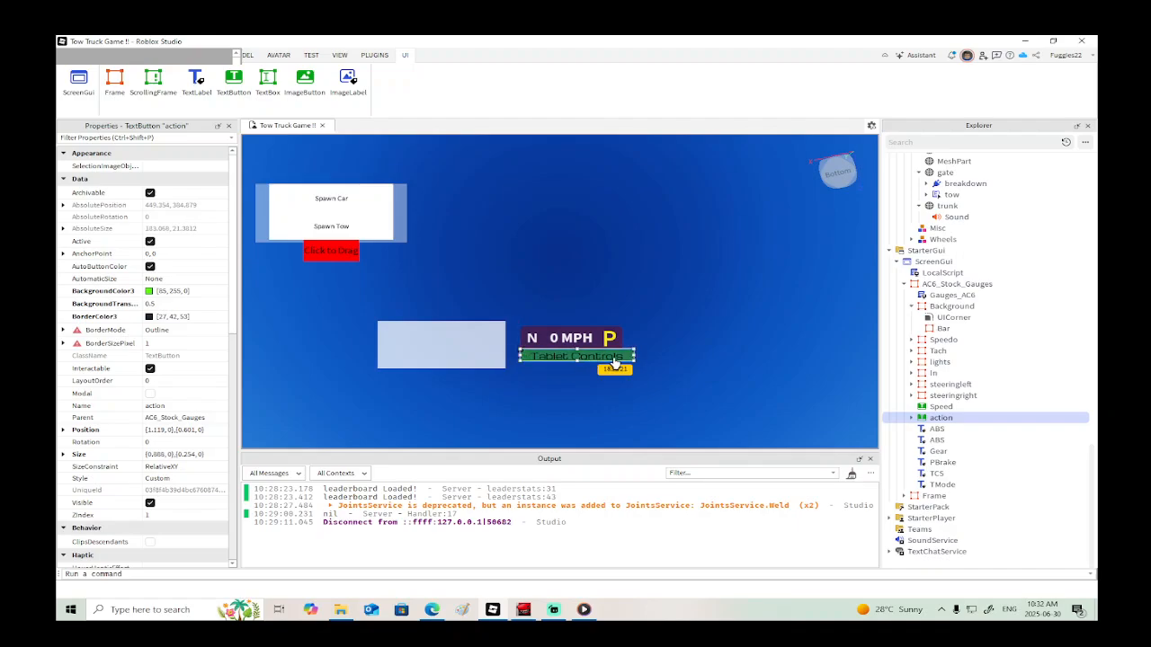
pyautogui.moveTo(635, 358); pyautogui.dragTo(624, 355)
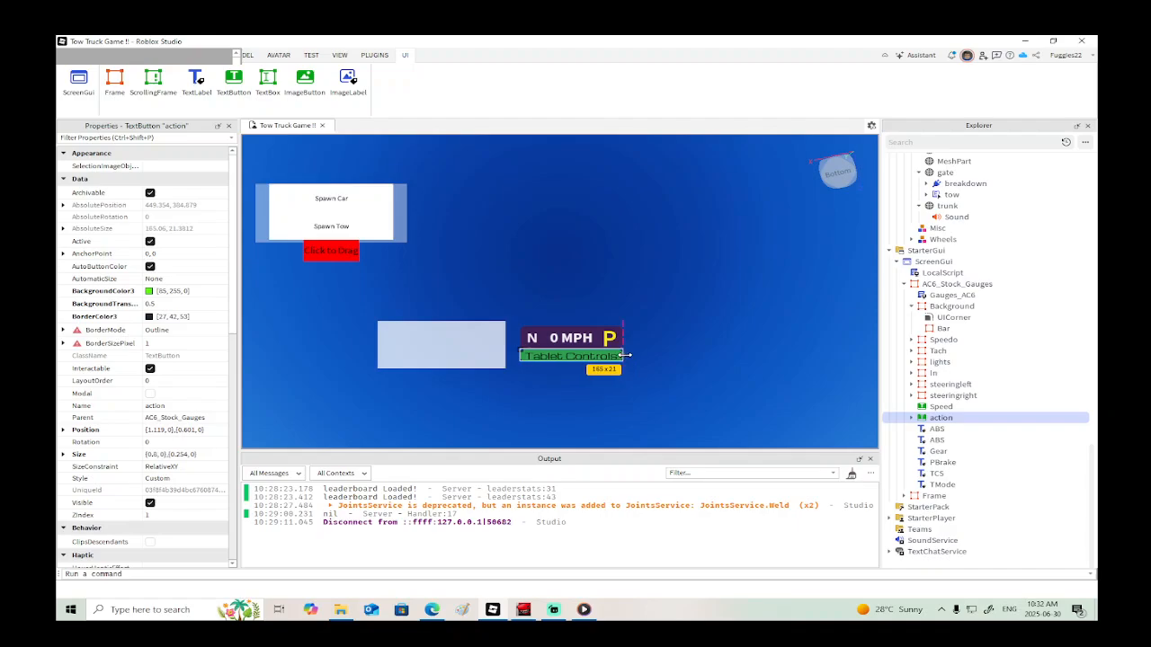
pyautogui.click(660, 372)
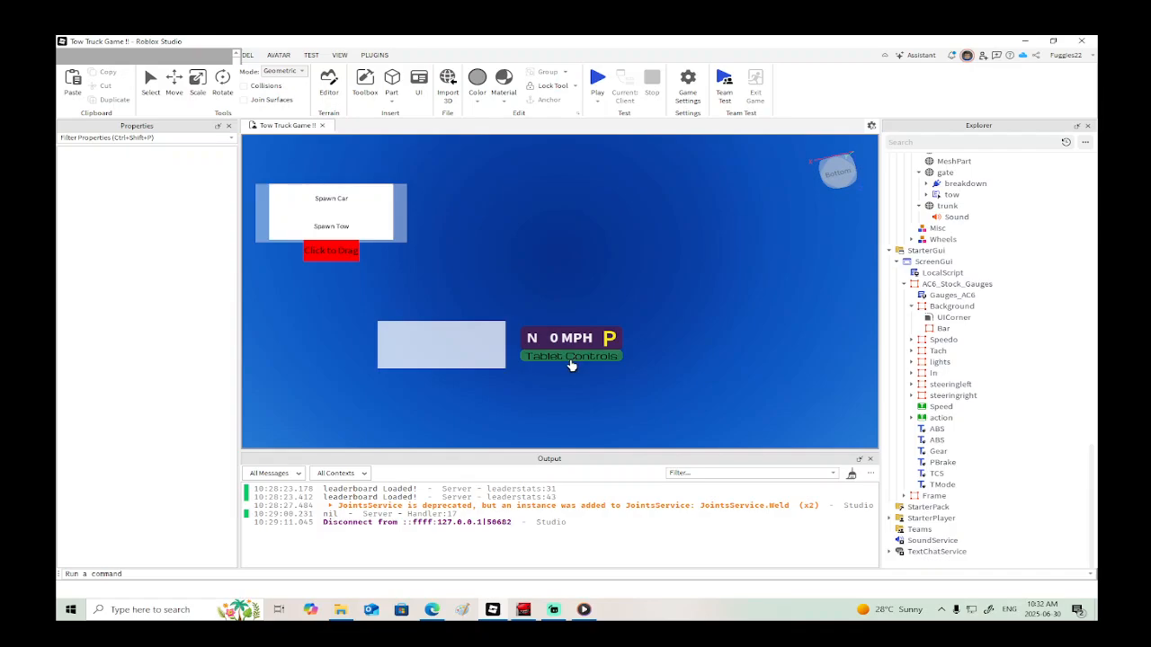
# Step: Shift the AC6_Stock_Gauges frame to about {0.192,0},{0.668,0} and set its BackgroundTransparency to 1
pyautogui.click(954, 285)
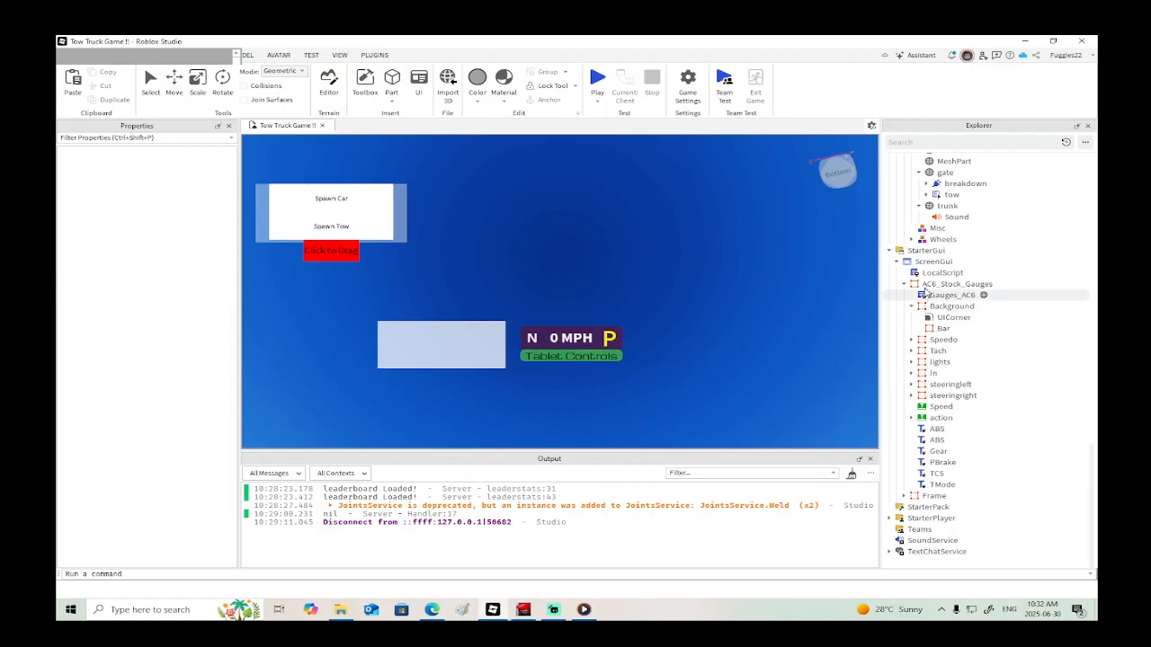
pyautogui.moveTo(460, 350); pyautogui.dragTo(418, 368)
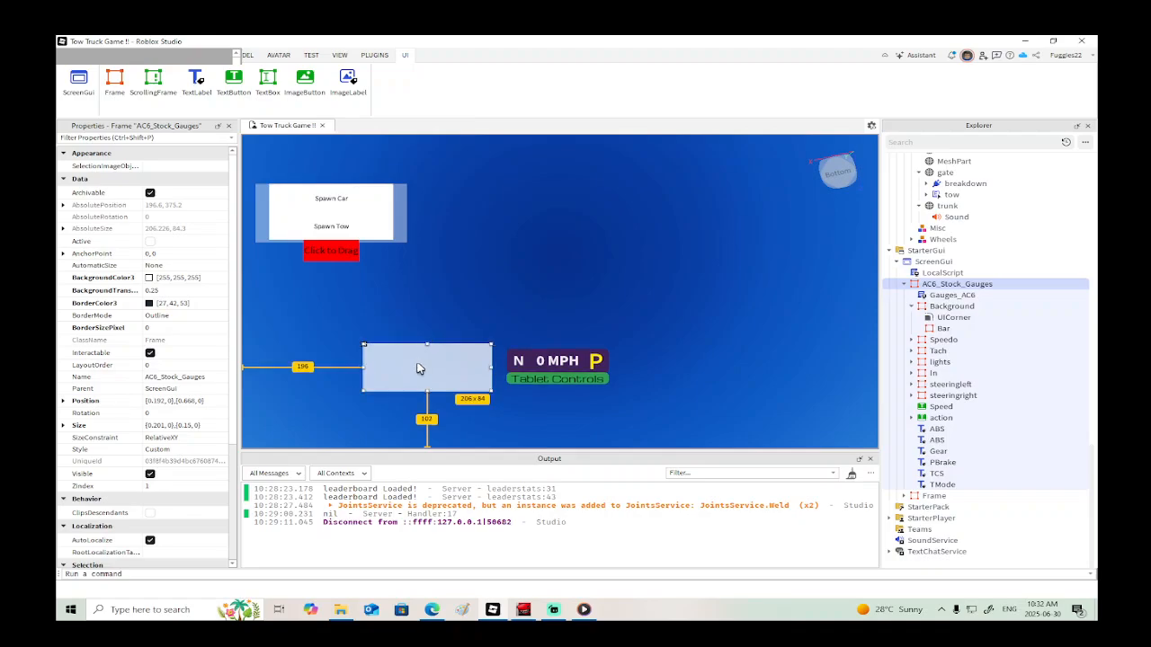
pyautogui.click(183, 291)
pyautogui.moveTo(199, 290); pyautogui.dragTo(267, 291)
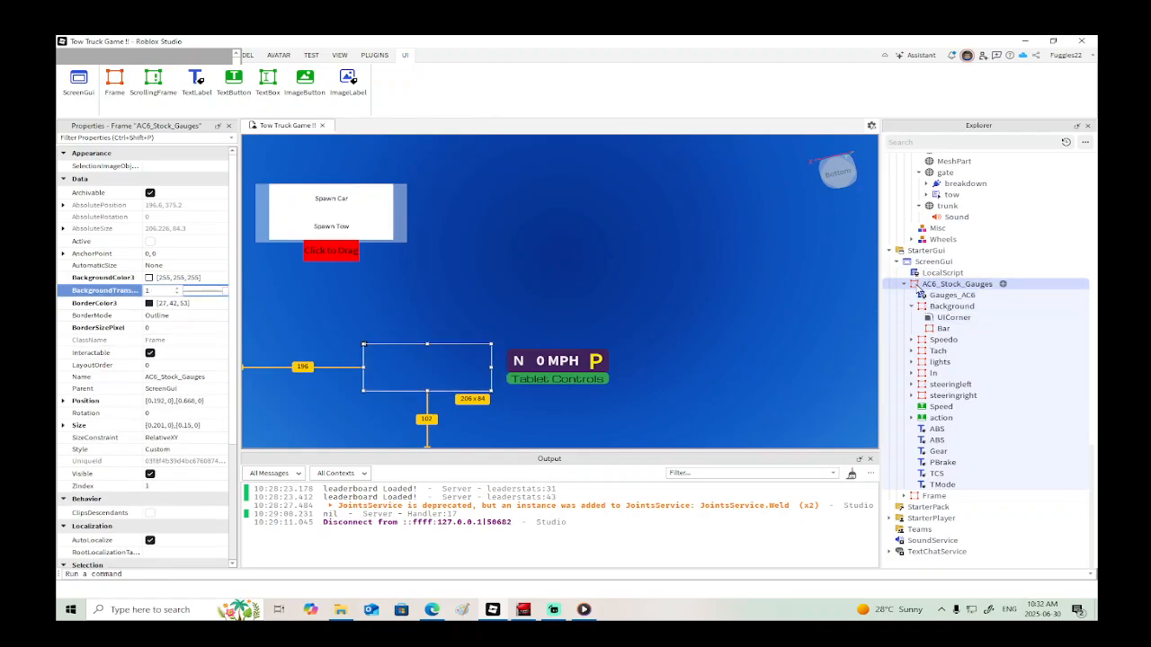
# Step: Return the AC6_Stock_Gauges frame to the Plugins folder of the coup's A-Chassis Tune and collapse the coup's hierarchy
pyautogui.moveTo(939, 284)
pyautogui.mouseDown()
pyautogui.moveTo(944, 226)
pyautogui.moveTo(953, 266)
pyautogui.moveTo(950, 237)
pyautogui.mouseUp()
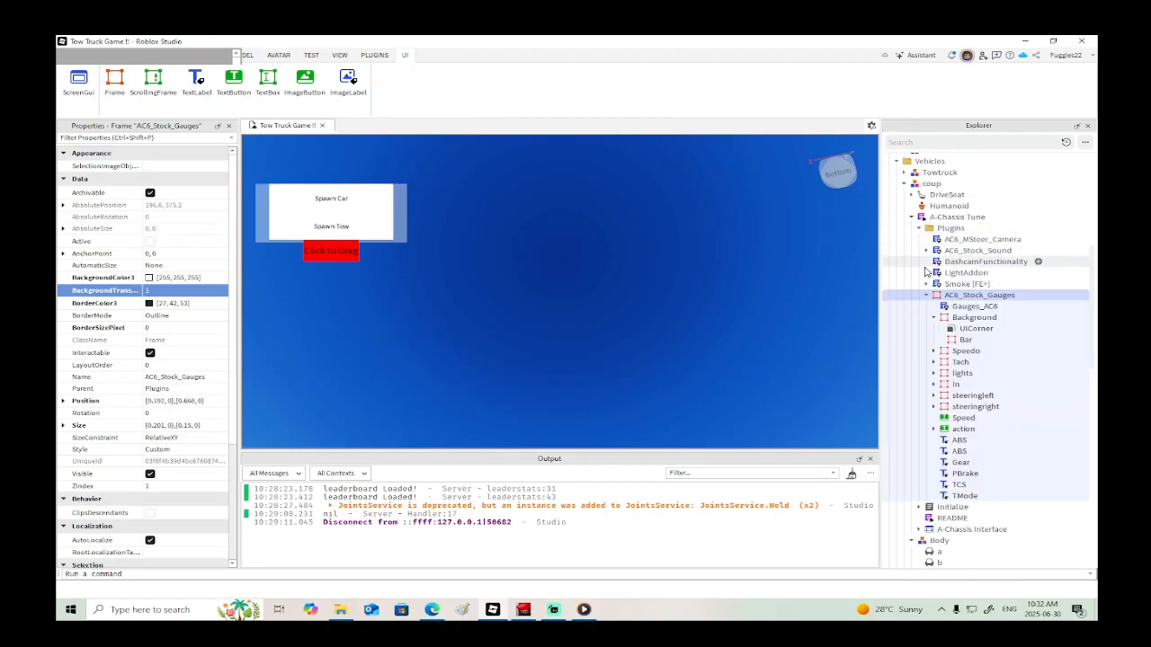
pyautogui.scroll(3, 926, 297)
pyautogui.click(911, 319)
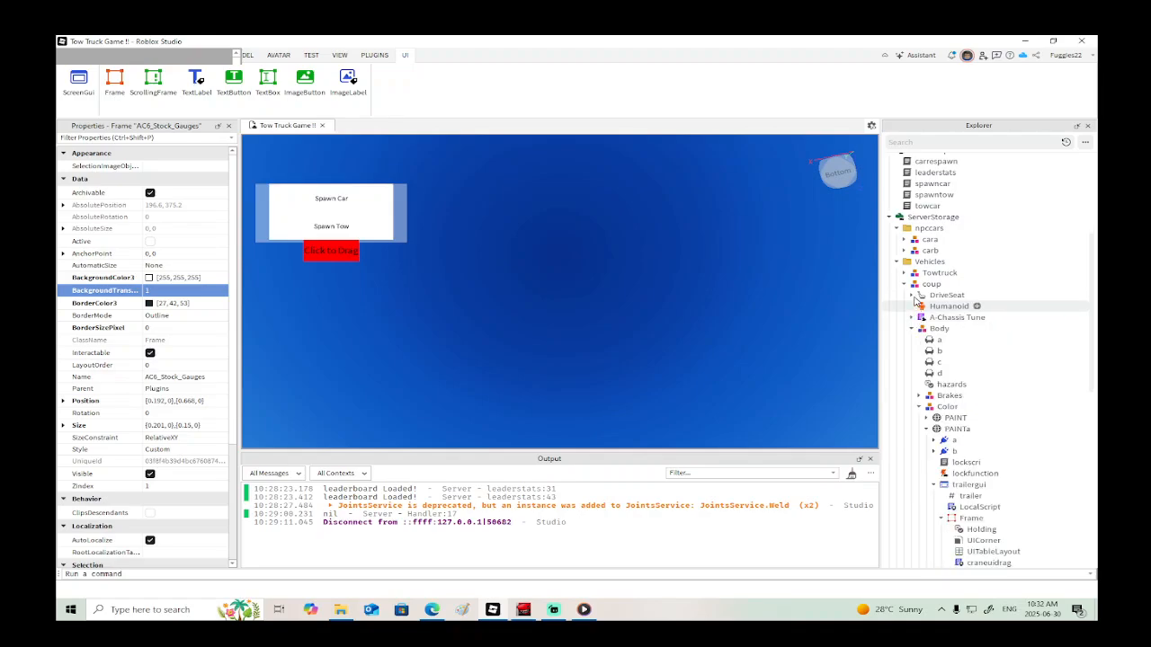
pyautogui.click(905, 286)
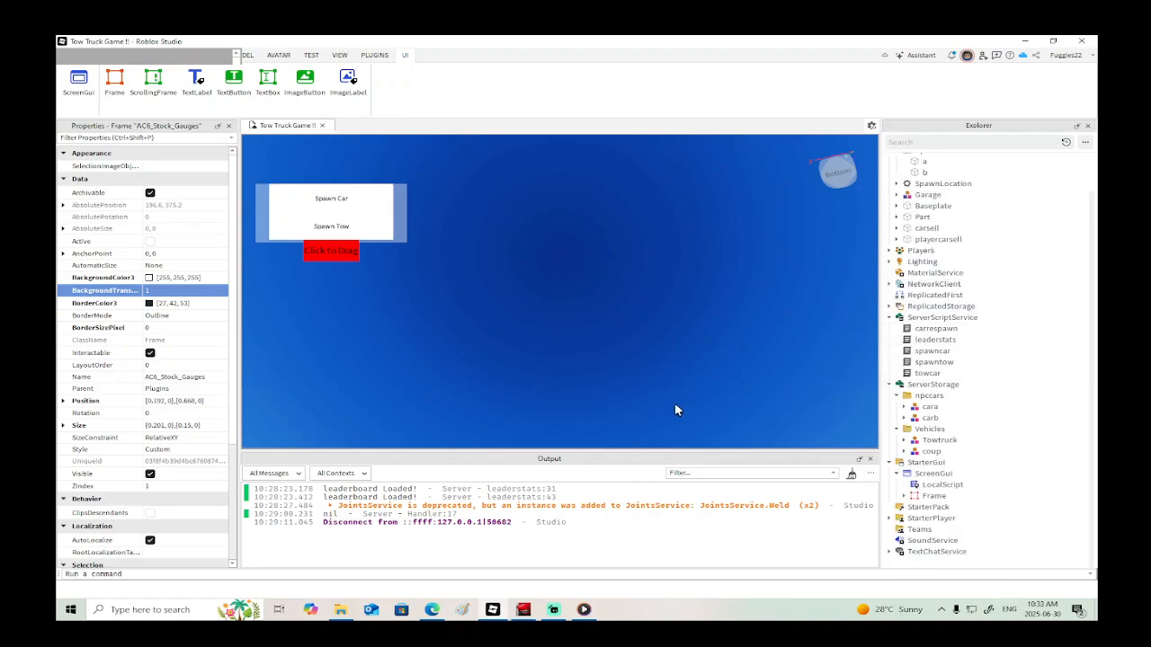
# Step: Save the place to Roblox and start a play test
pyautogui.moveTo(486, 297); pyautogui.dragTo(486, 297, button='right')
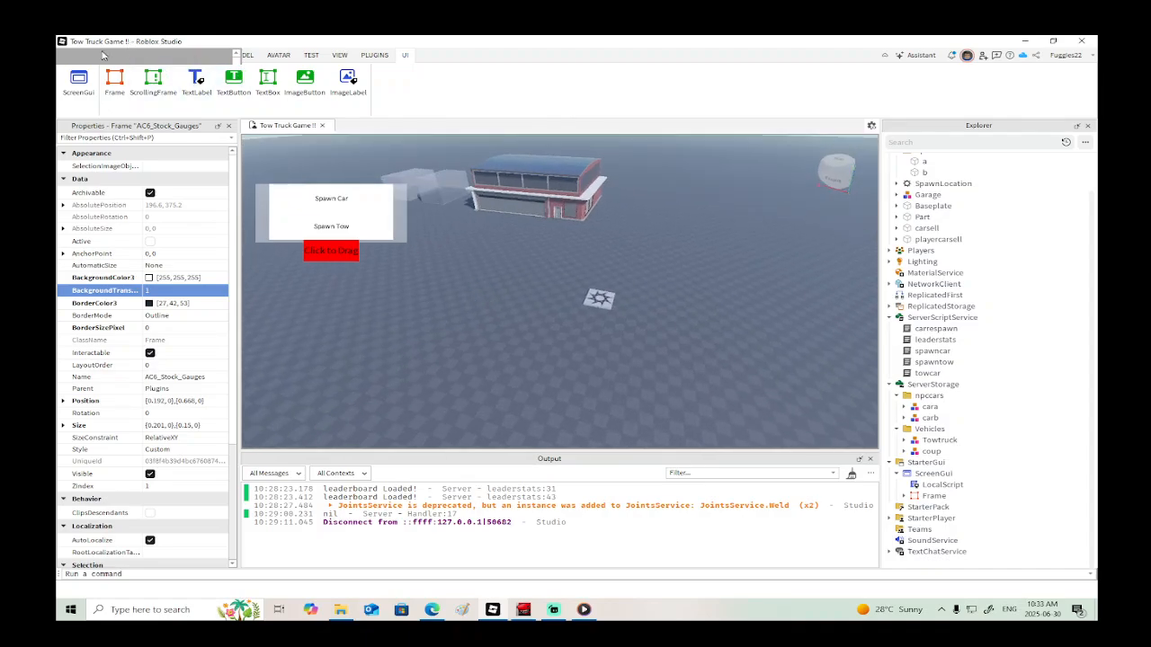
pyautogui.click(71, 58)
pyautogui.click(100, 116)
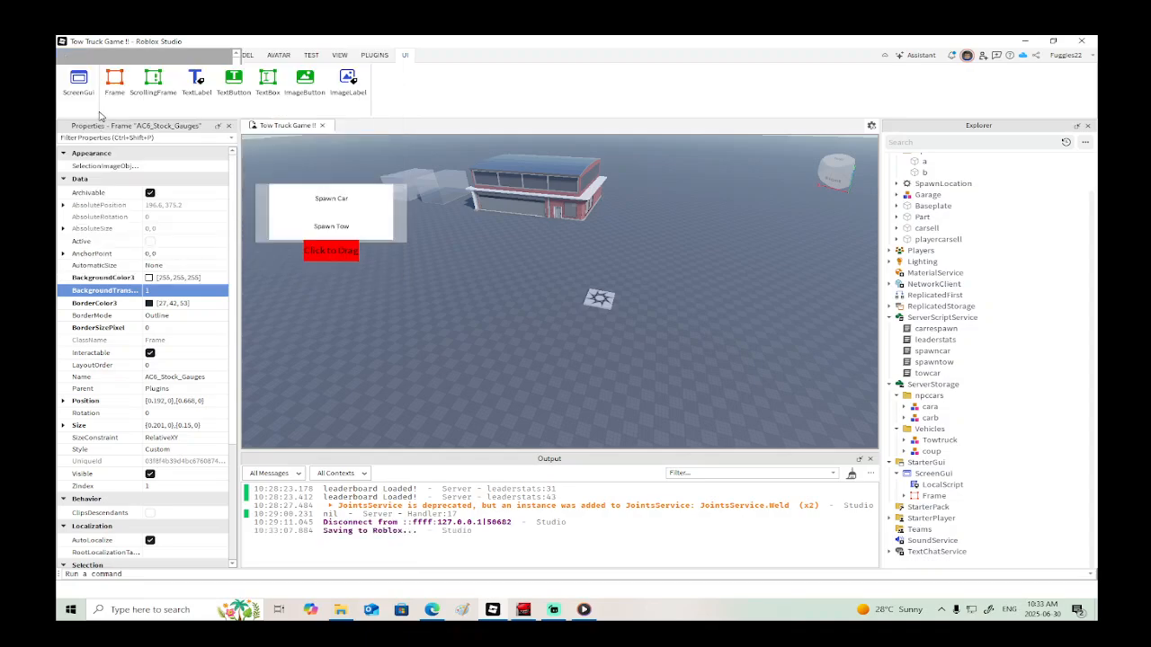
pyautogui.click(196, 61)
pyautogui.click(597, 80)
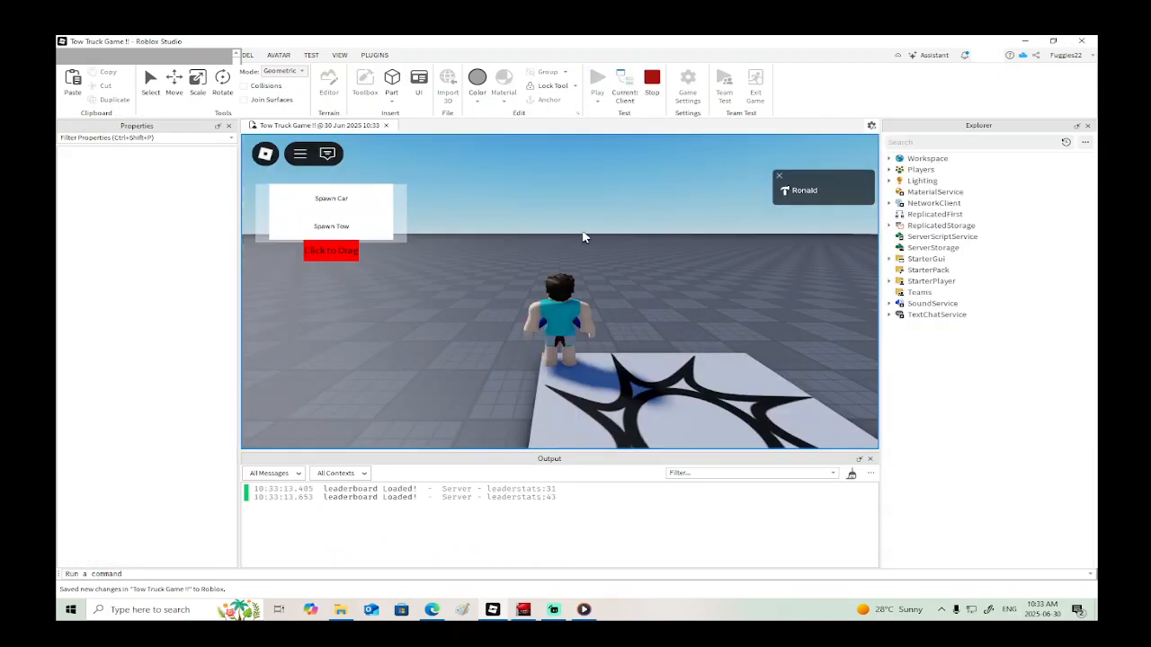
# Step: Spawn the car, activate and unlock it, hide the leaderboard, and get into the driver's seat
pyautogui.press('w')
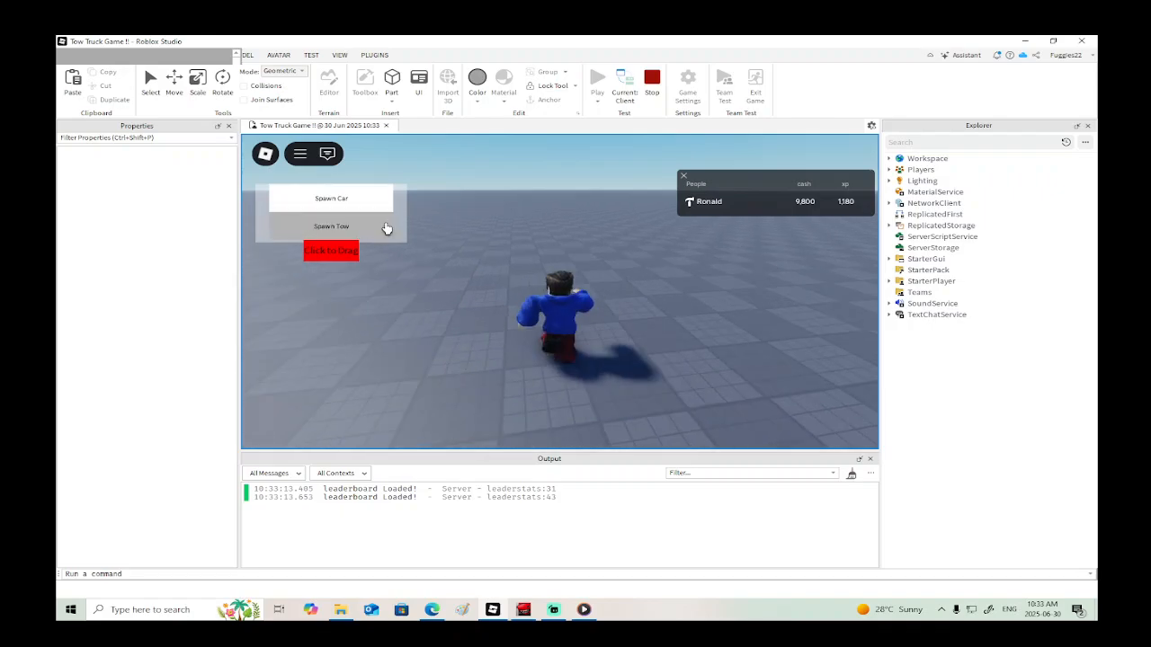
pyautogui.press('w')
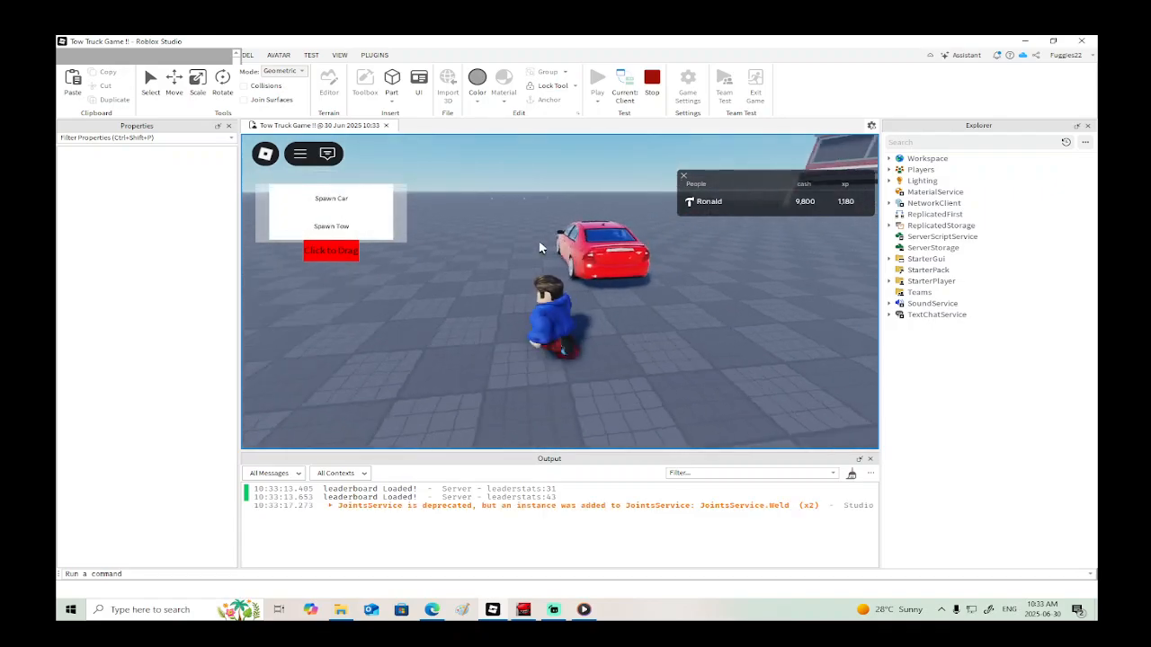
pyautogui.moveTo(540, 244); pyautogui.dragTo(539, 246, button='right')
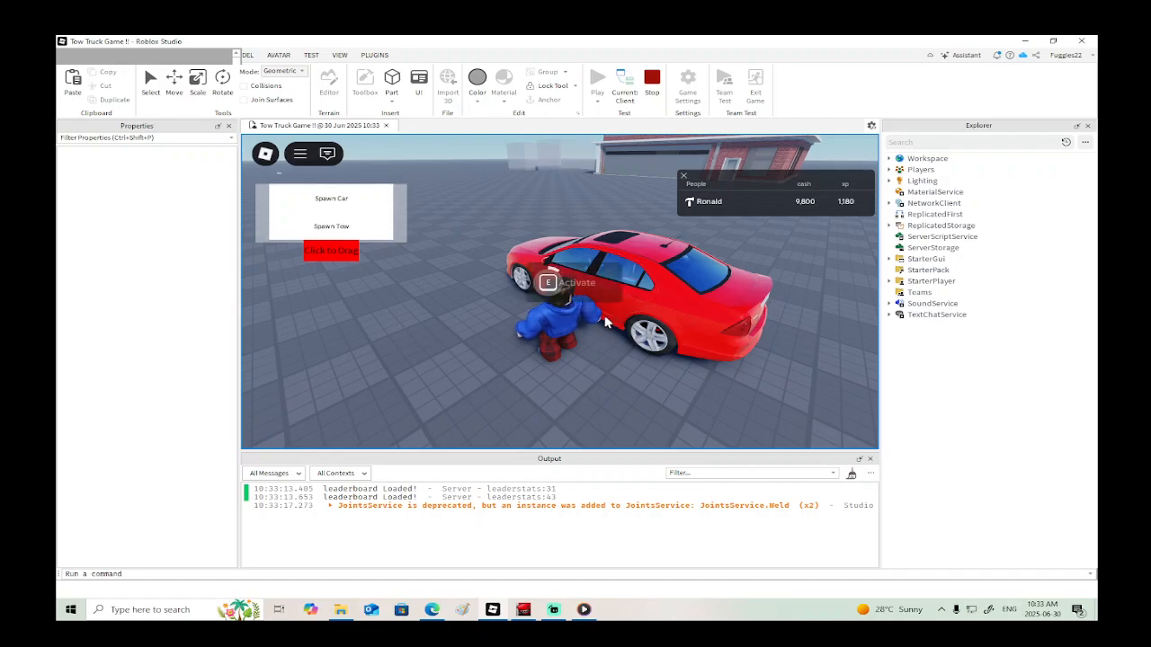
pyautogui.press('e')
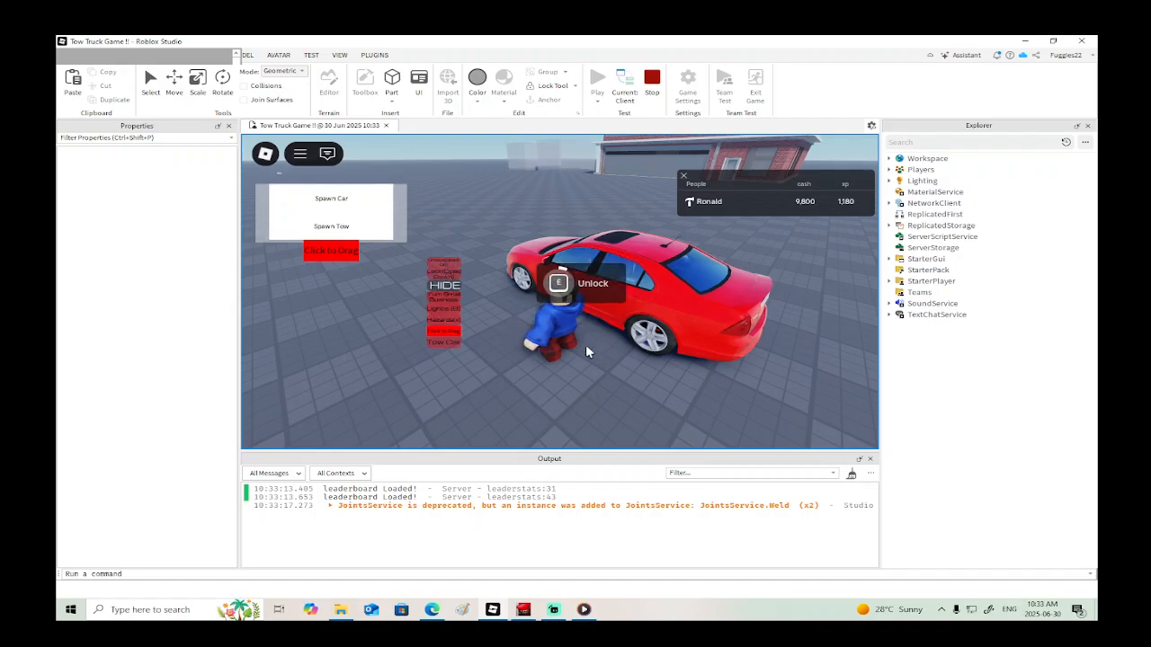
pyautogui.press('e')
pyautogui.moveTo(588, 352); pyautogui.dragTo(588, 353, button='right')
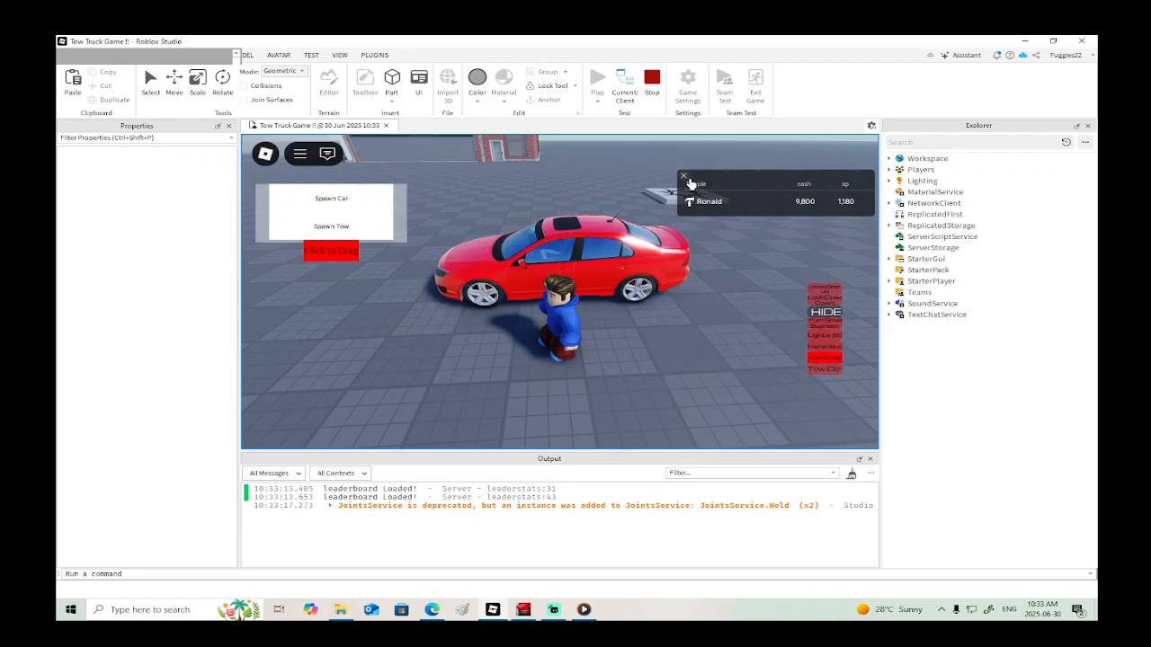
pyautogui.click(689, 183)
pyautogui.press('e')
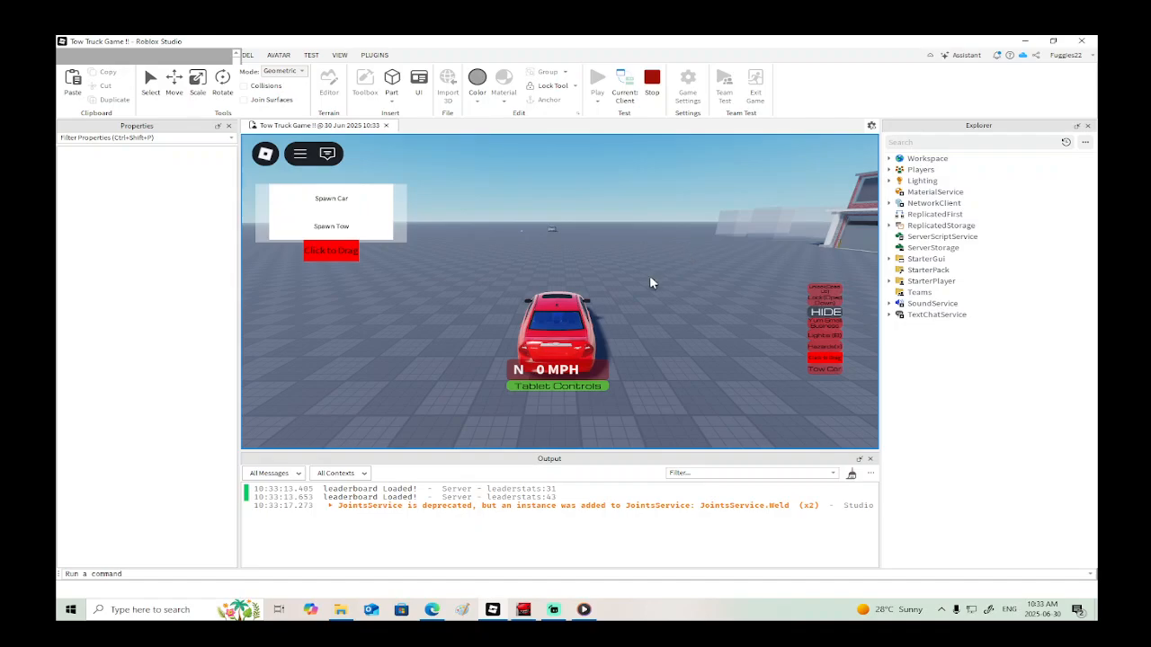
# Step: Test-drive the car with turns and braking to check the rearranged gauges, and get out
pyautogui.press('w')
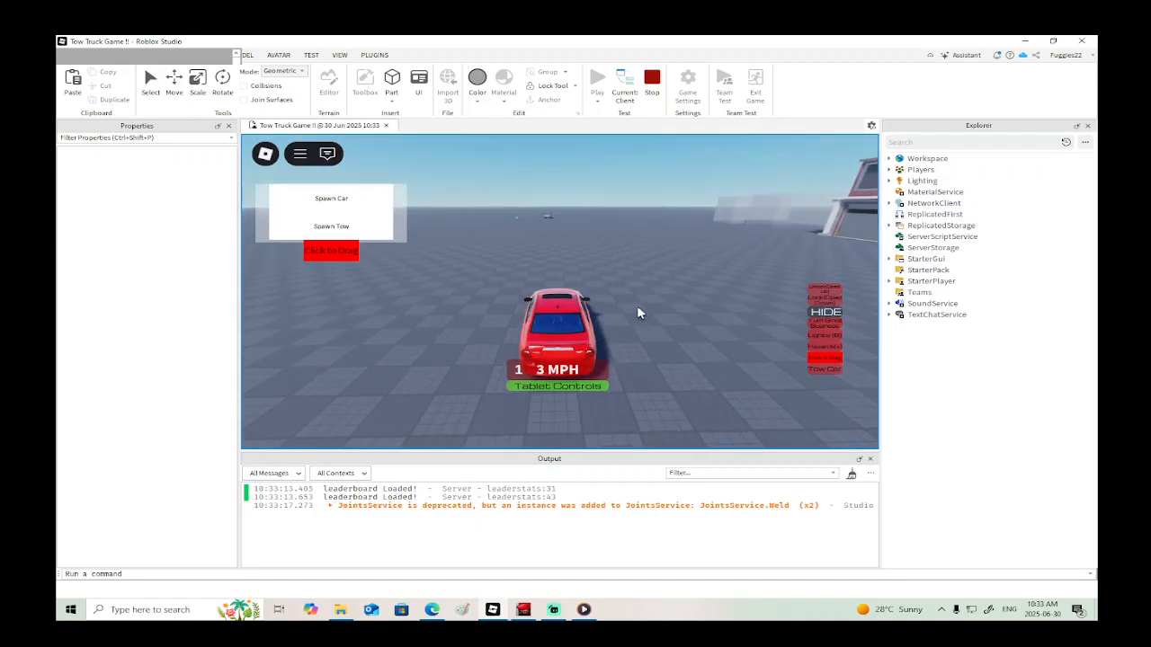
pyautogui.press('a')
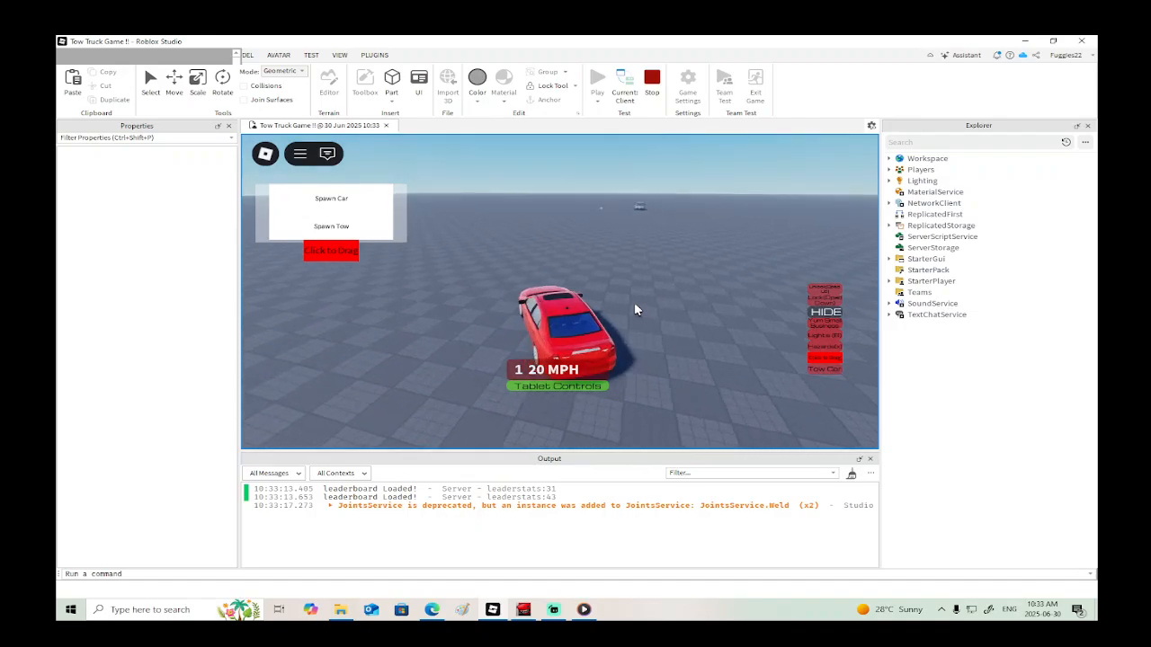
pyautogui.press('d')
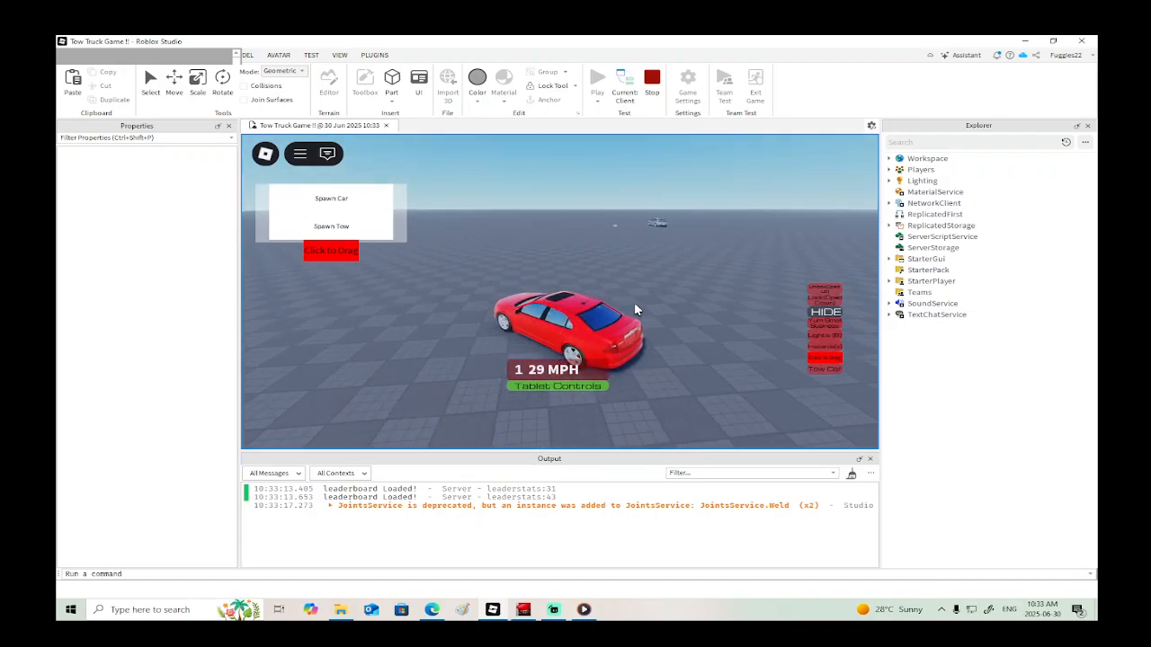
pyautogui.press('s')
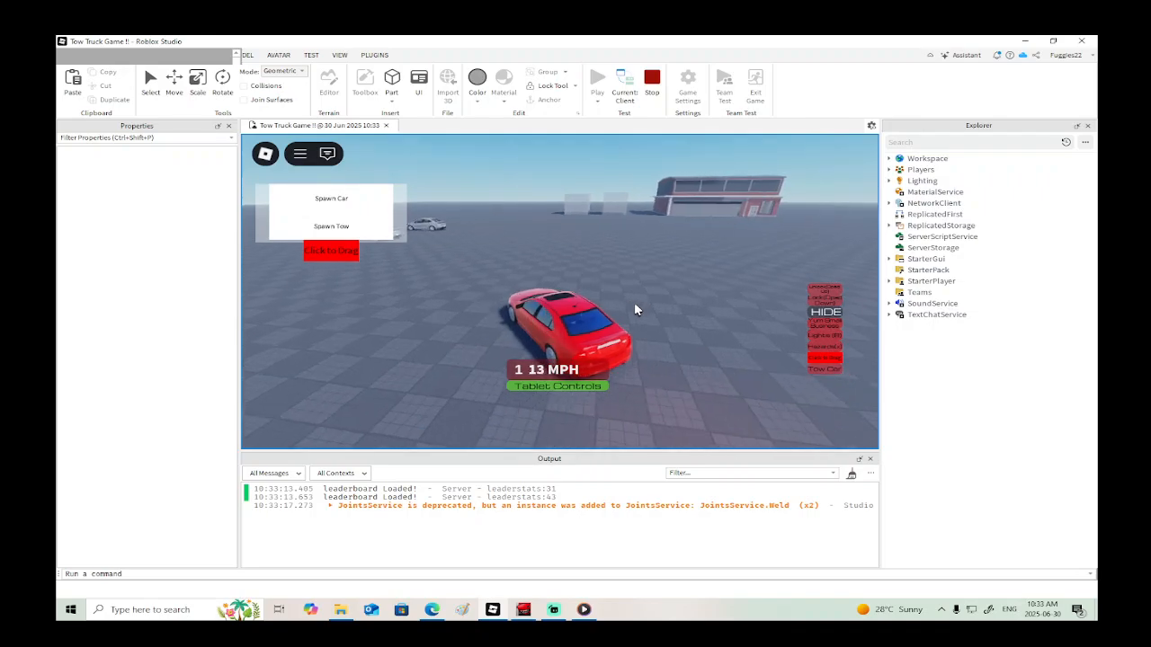
pyautogui.press('space')
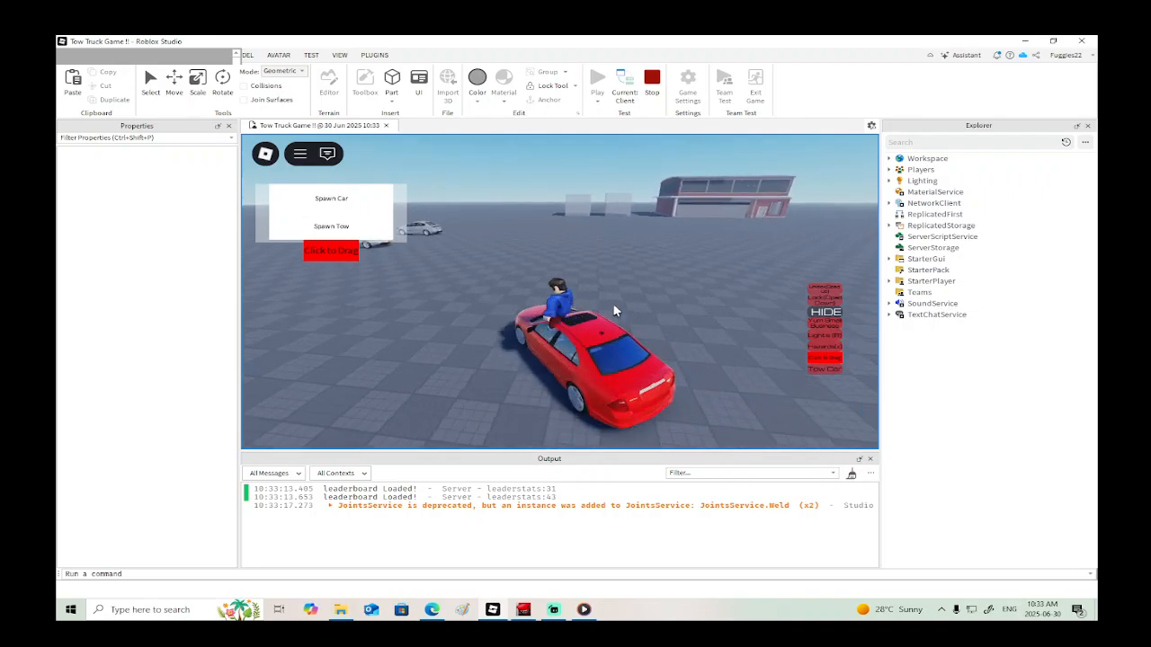
# Step: Walk to the front of the car to check its breakdown effect and interaction prompt, and stop the play test
pyautogui.press('a')
pyautogui.moveTo(614, 308); pyautogui.dragTo(609, 307, button='right')
pyautogui.press('a')
pyautogui.press('s')
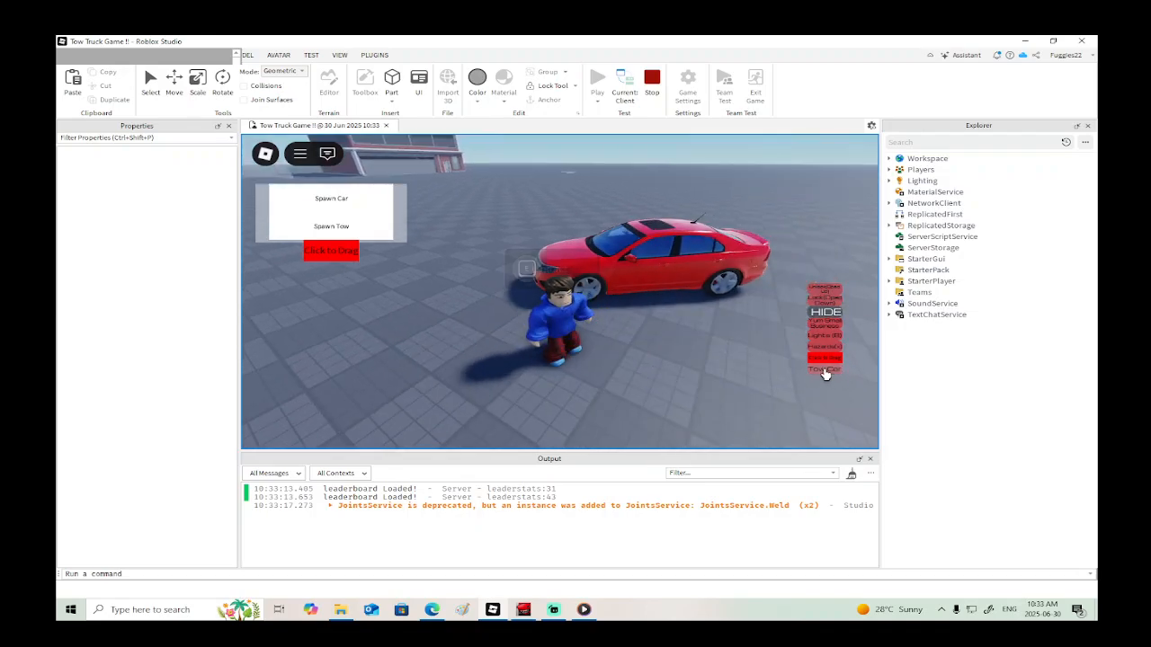
pyautogui.press('w')
pyautogui.moveTo(690, 373); pyautogui.dragTo(688, 377, button='right')
pyautogui.press('w')
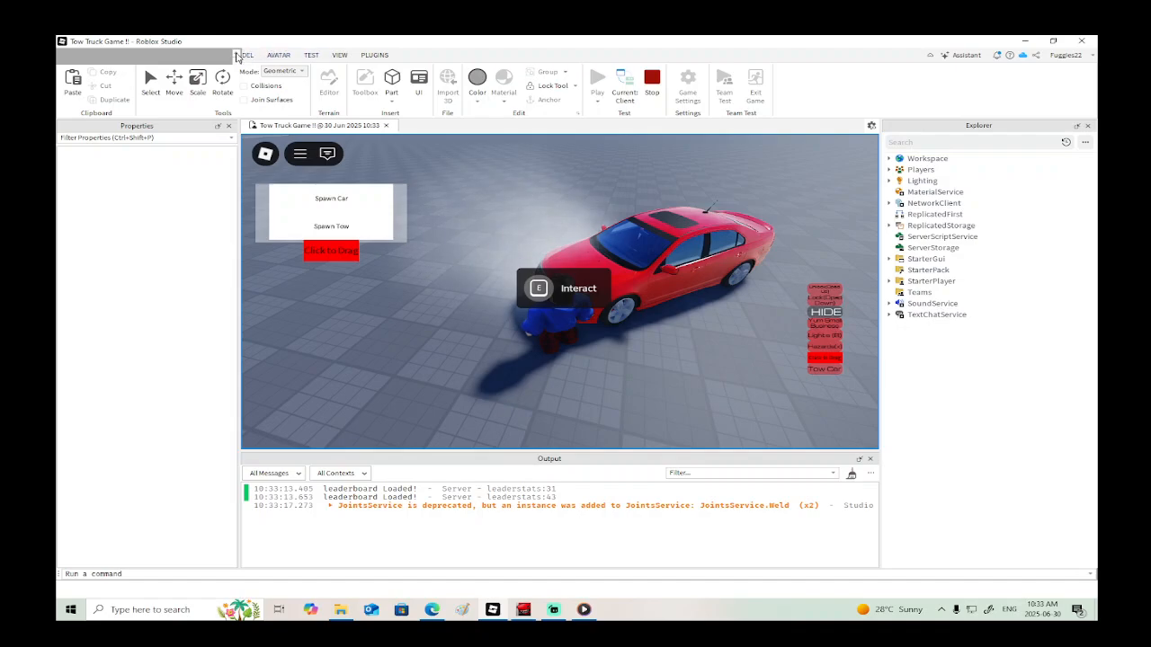
pyautogui.click(651, 81)
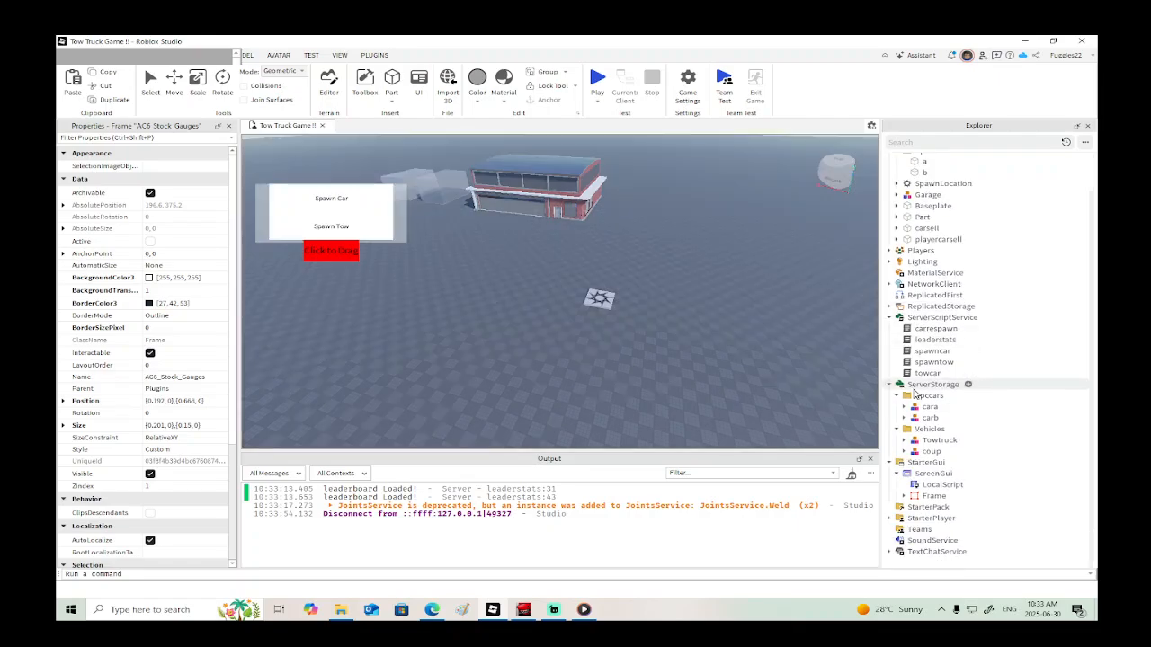
# Step: Set the ActionText of the tow proximity prompt in the coup's gate part to "Connect to Tow Truck"
pyautogui.click(903, 450)
pyautogui.scroll(-4, 920, 462)
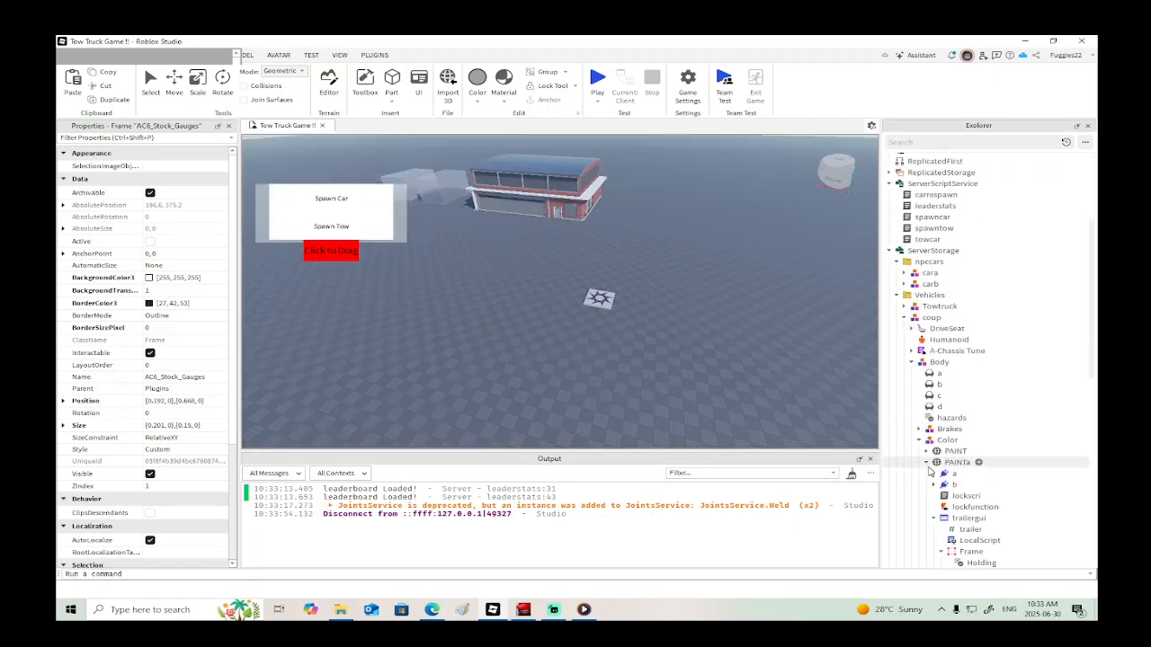
pyautogui.scroll(-3, 928, 465)
pyautogui.click(934, 418)
pyautogui.click(926, 362)
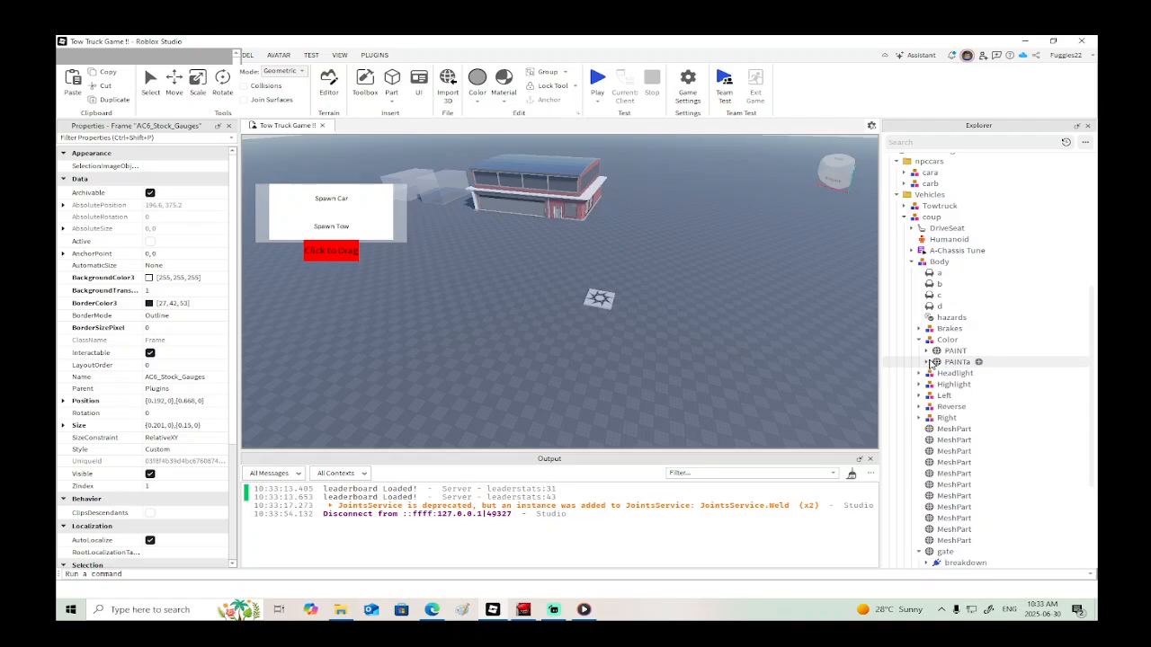
pyautogui.scroll(-1, 928, 416)
pyautogui.scroll(-4, 929, 416)
pyautogui.click(938, 410)
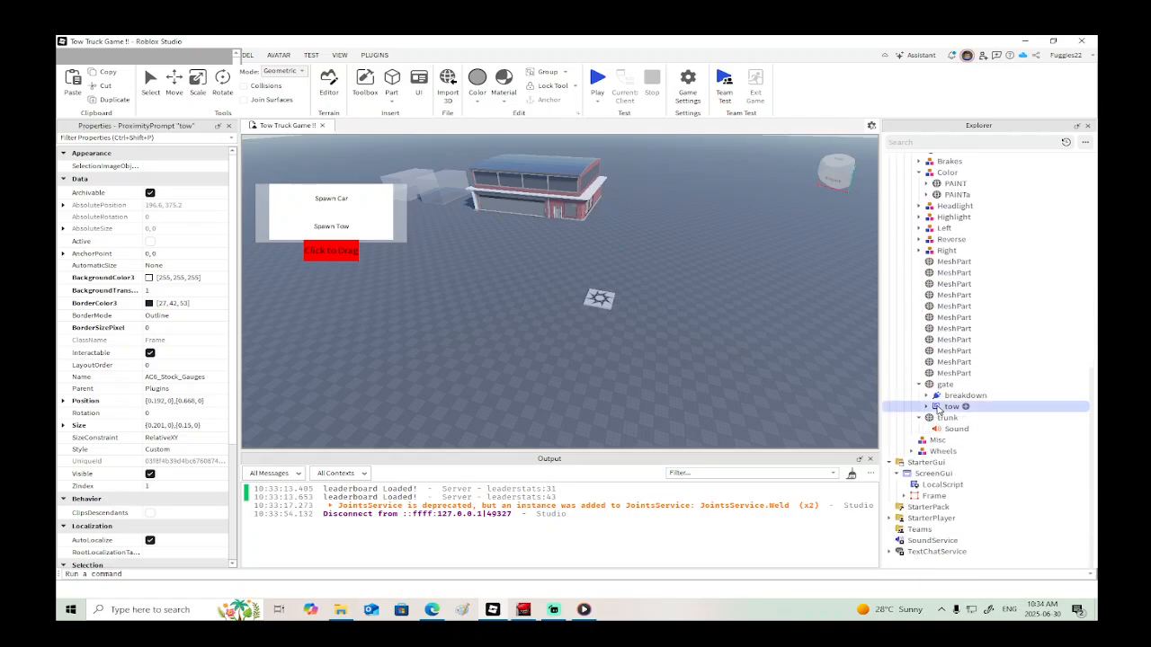
pyautogui.click(184, 181)
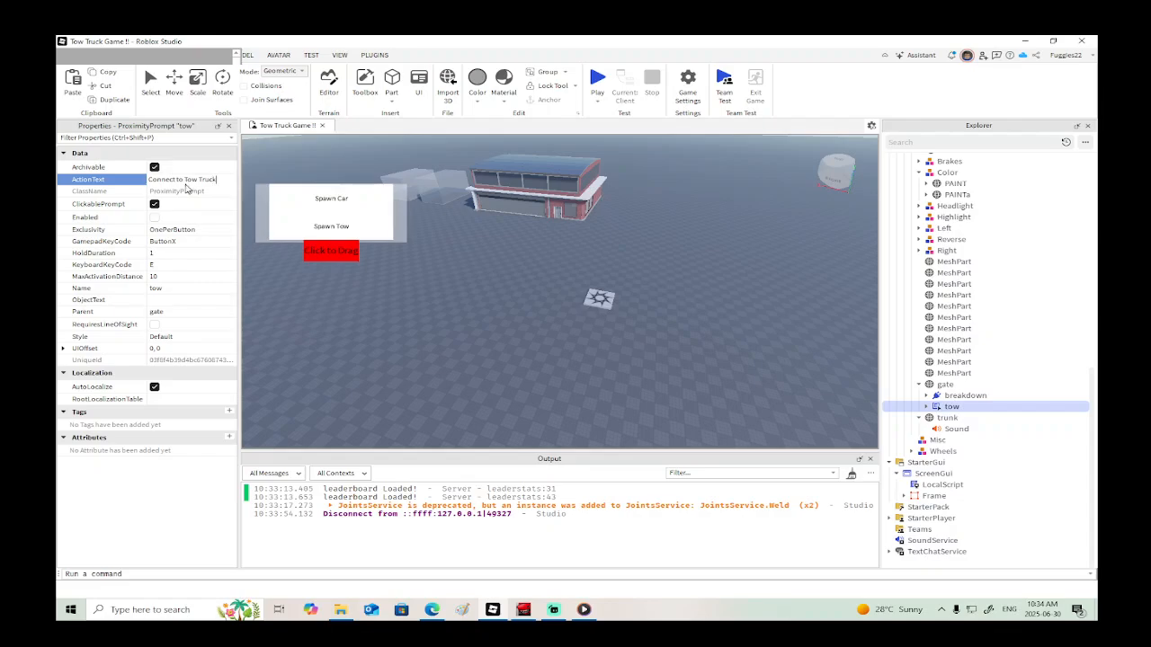
pyautogui.press('Return')
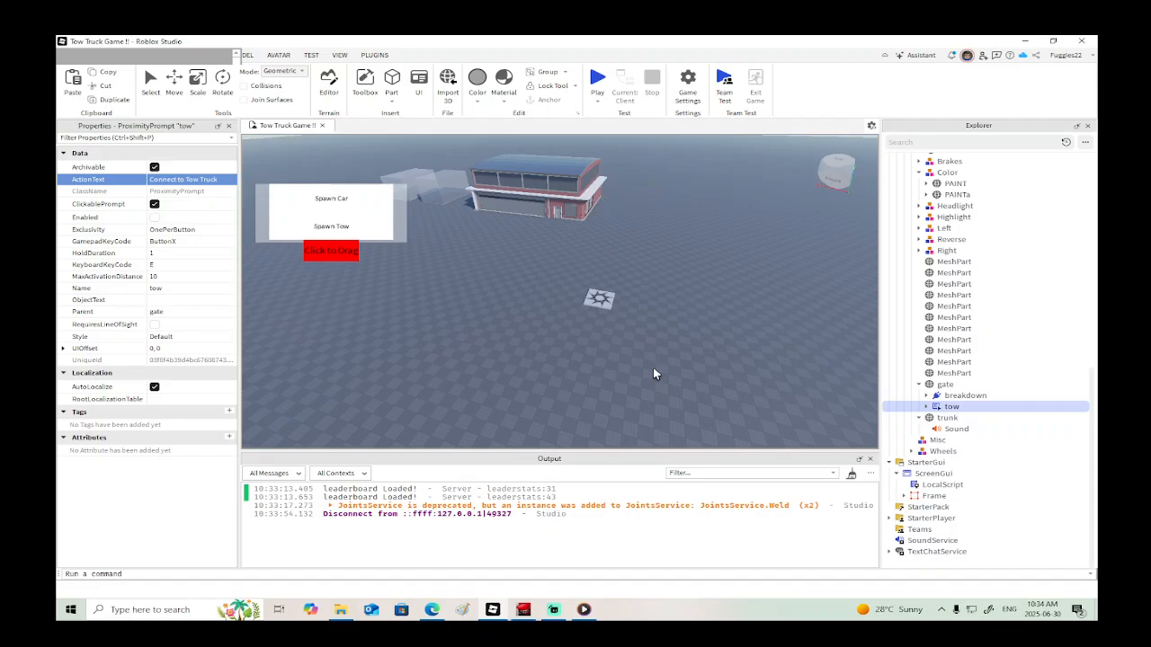
# Step: Open playertowscript under the gate's tow prompt and review its towing, reward and data-saving code
pyautogui.click(926, 406)
pyautogui.doubleClick(955, 418)
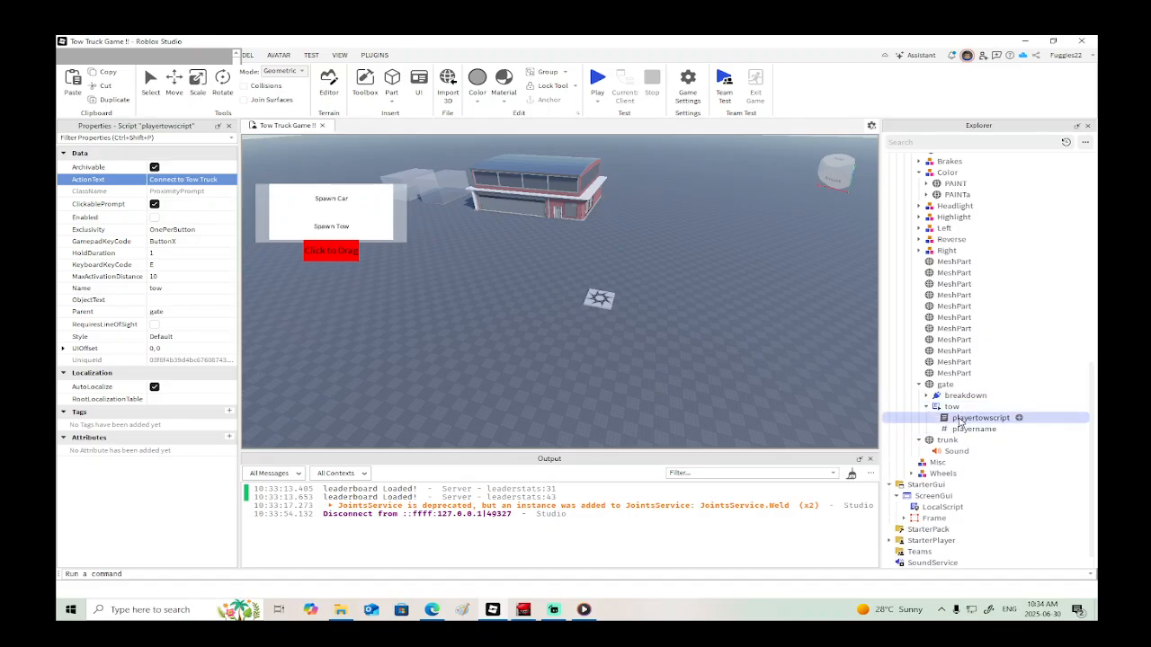
pyautogui.scroll(-9, 654, 329)
pyautogui.scroll(-3, 654, 330)
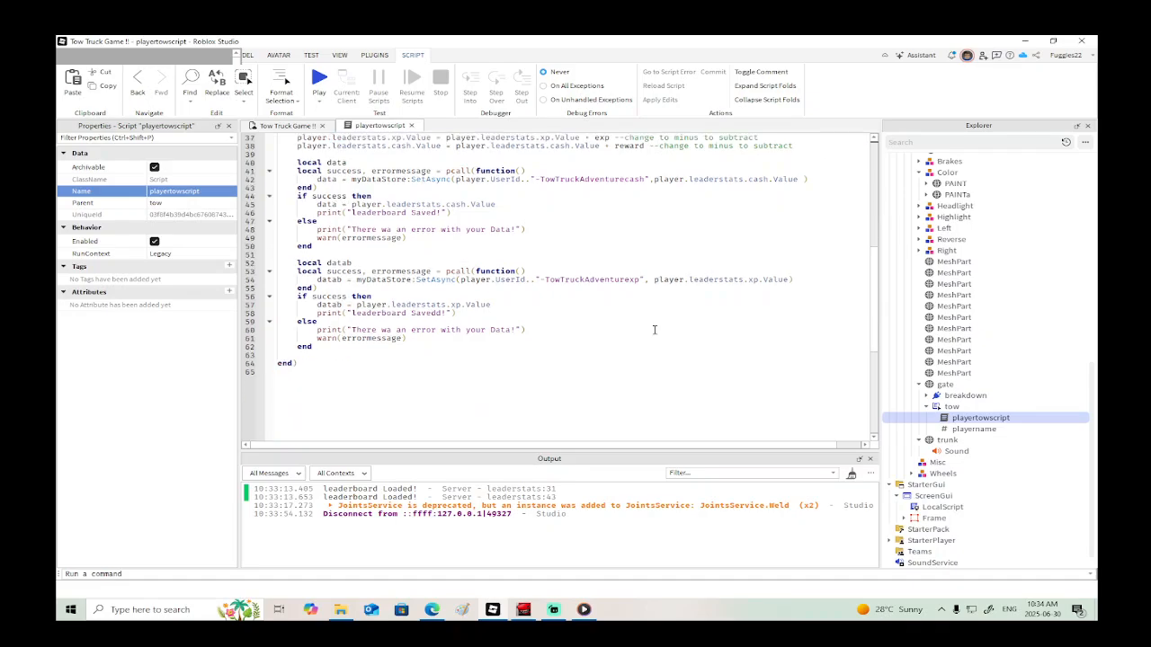
pyautogui.scroll(12, 654, 330)
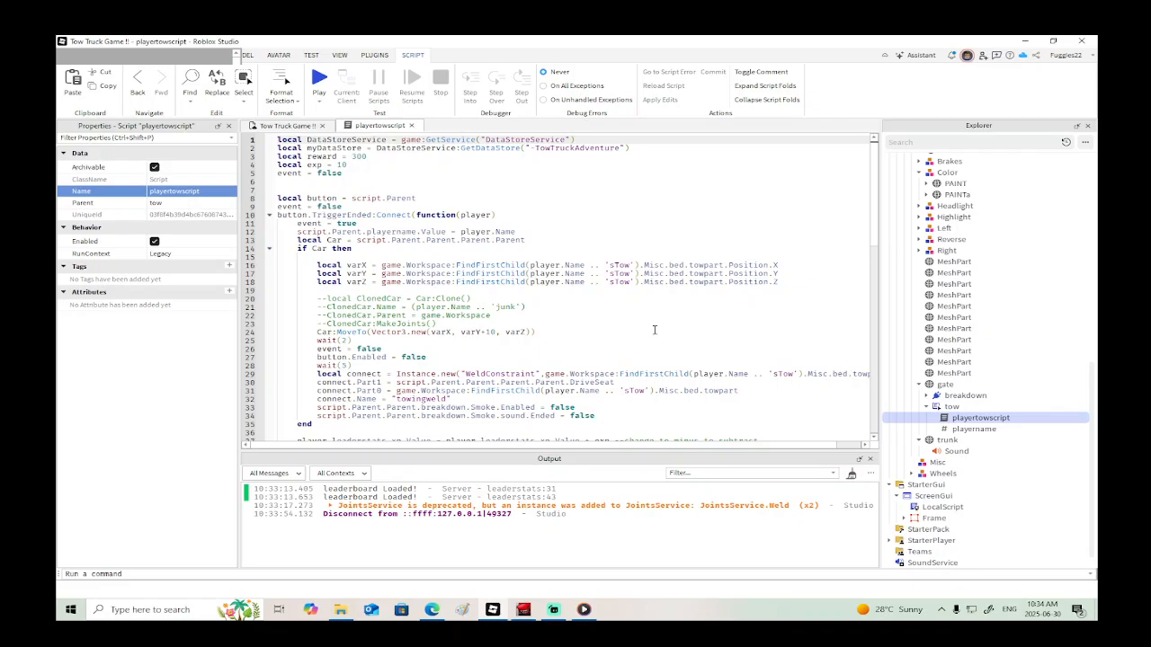
pyautogui.scroll(-10, 655, 330)
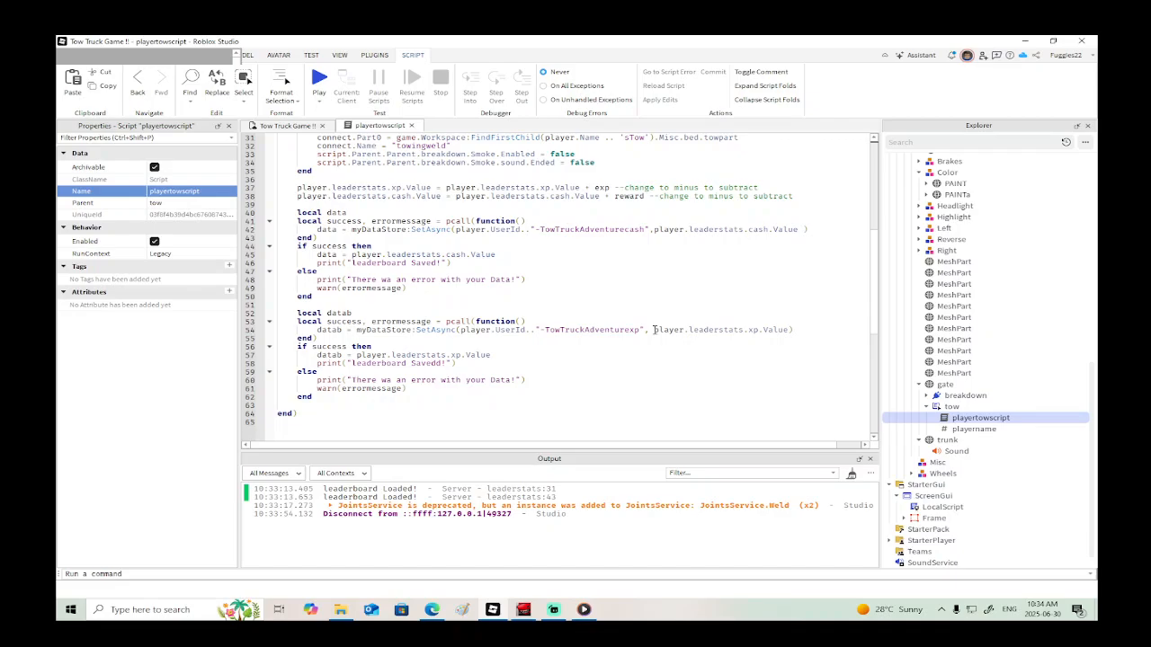
pyautogui.scroll(-1, 654, 330)
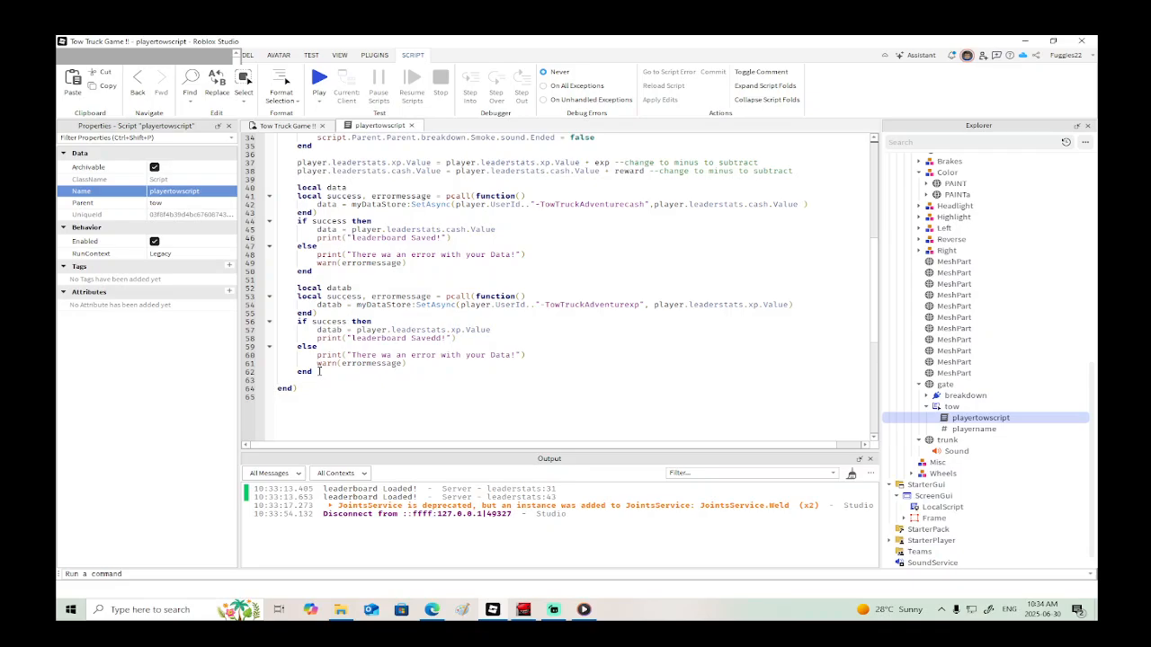
pyautogui.scroll(4, 319, 371)
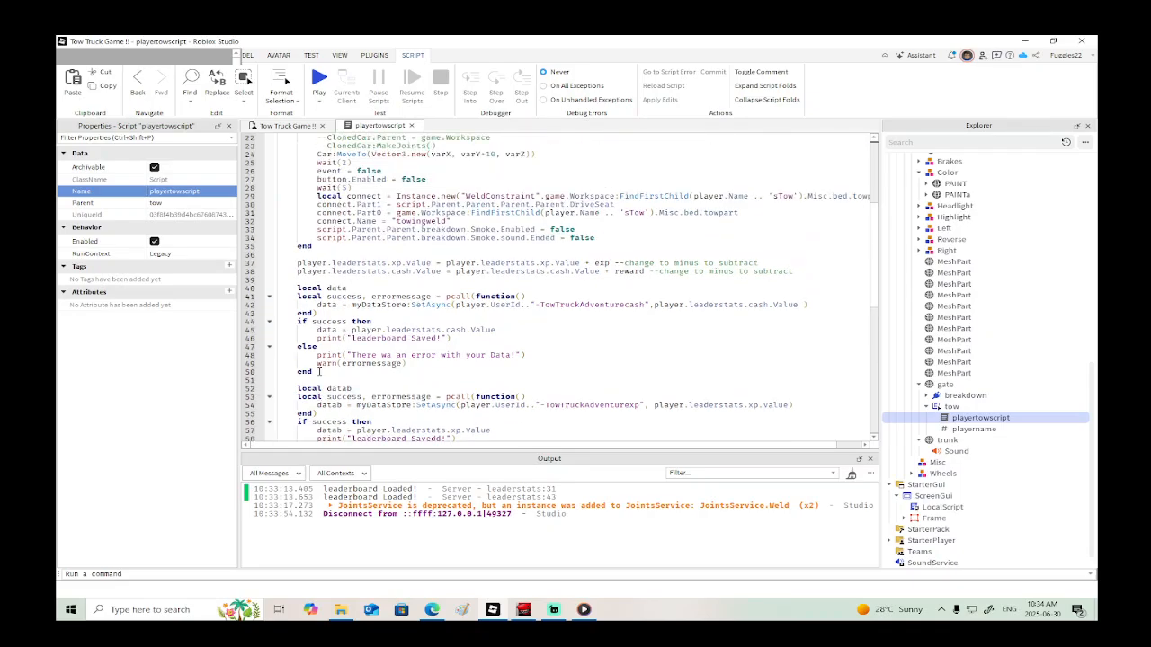
# Step: Remove the end closing the Car check before the xp reward and add an else branch with wait() after the data-saving code
pyautogui.click(330, 246)
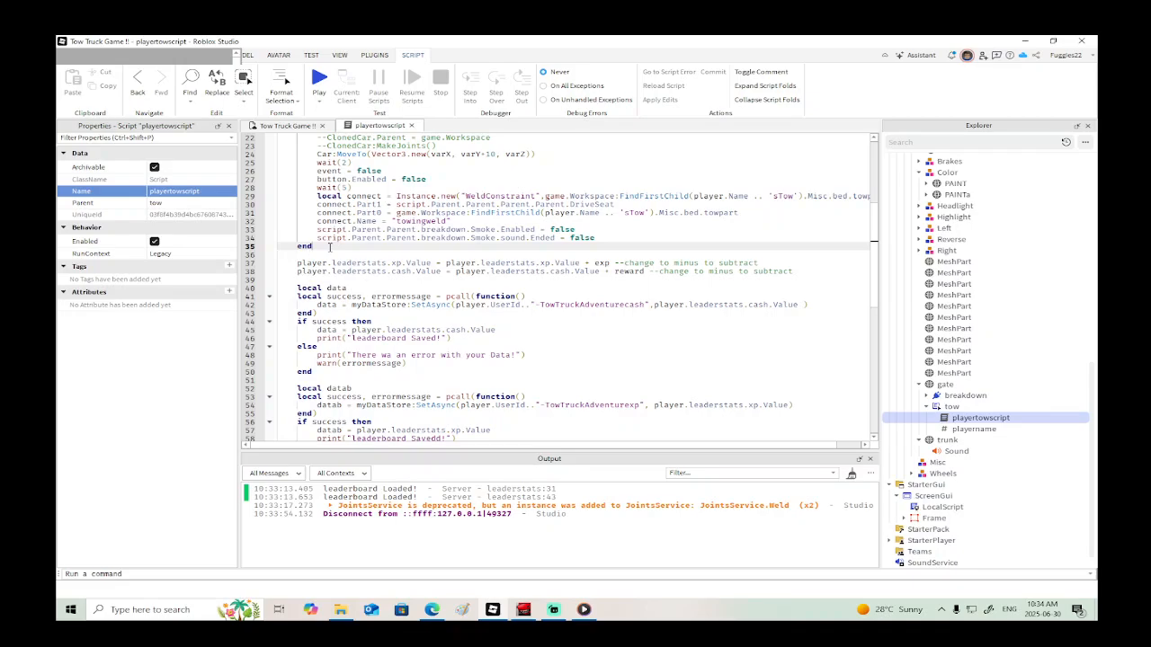
pyautogui.scroll(-7, 329, 246)
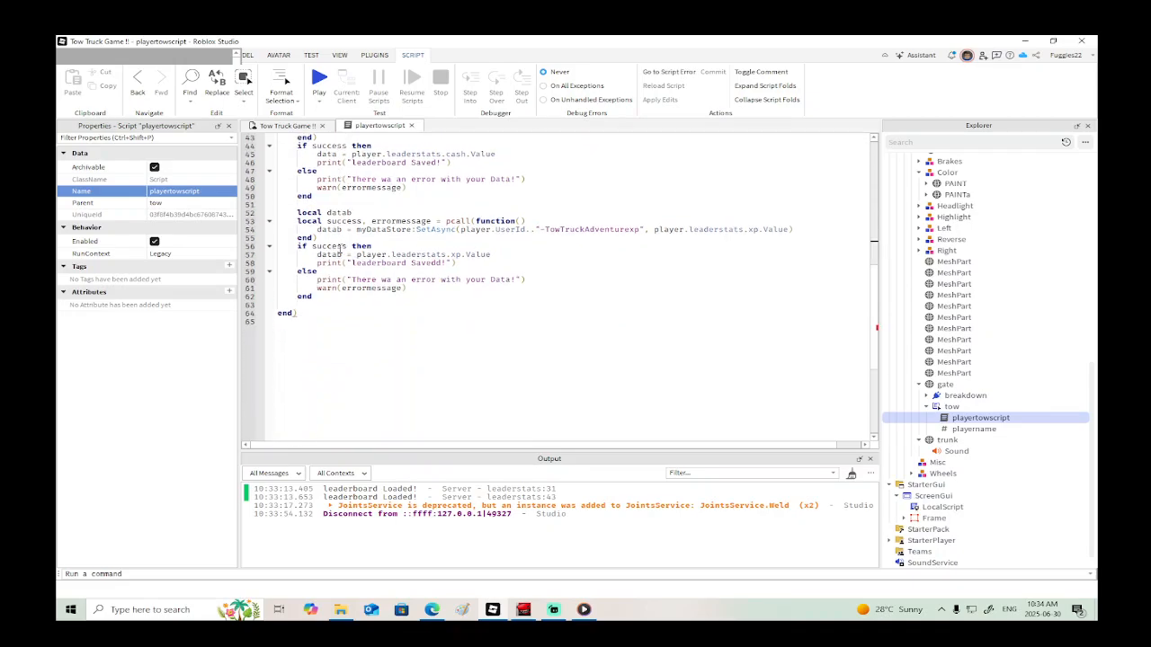
pyautogui.click(320, 296)
pyautogui.write('els')
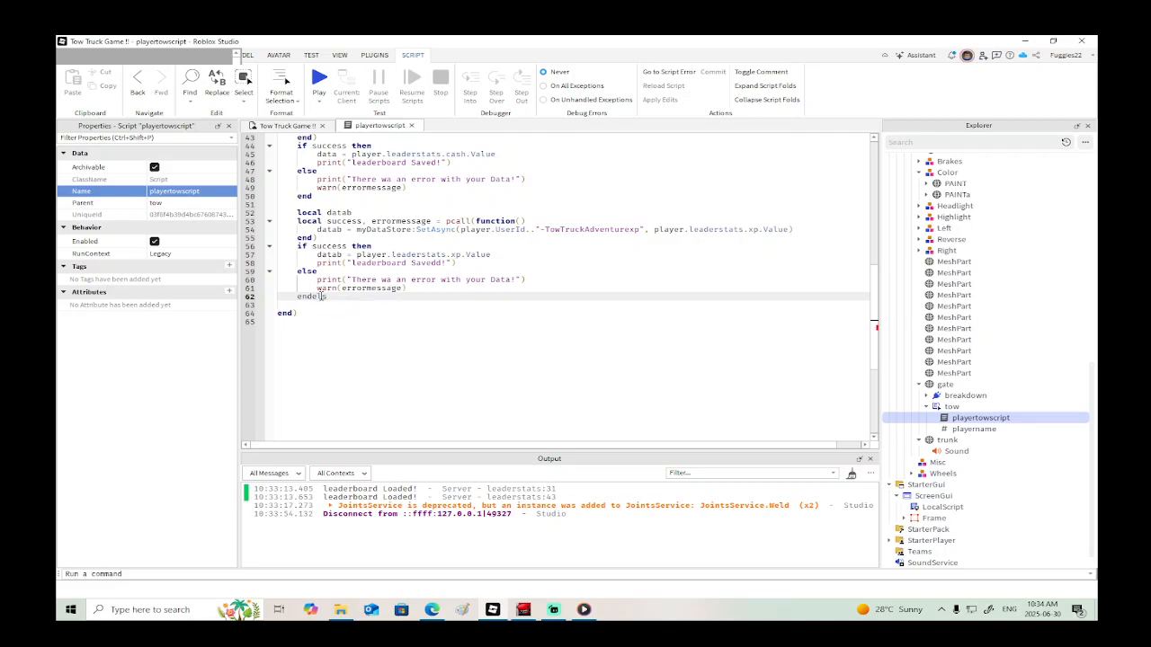
pyautogui.write('e')
pyautogui.press('Return')
pyautogui.write('else')
pyautogui.press('Return')
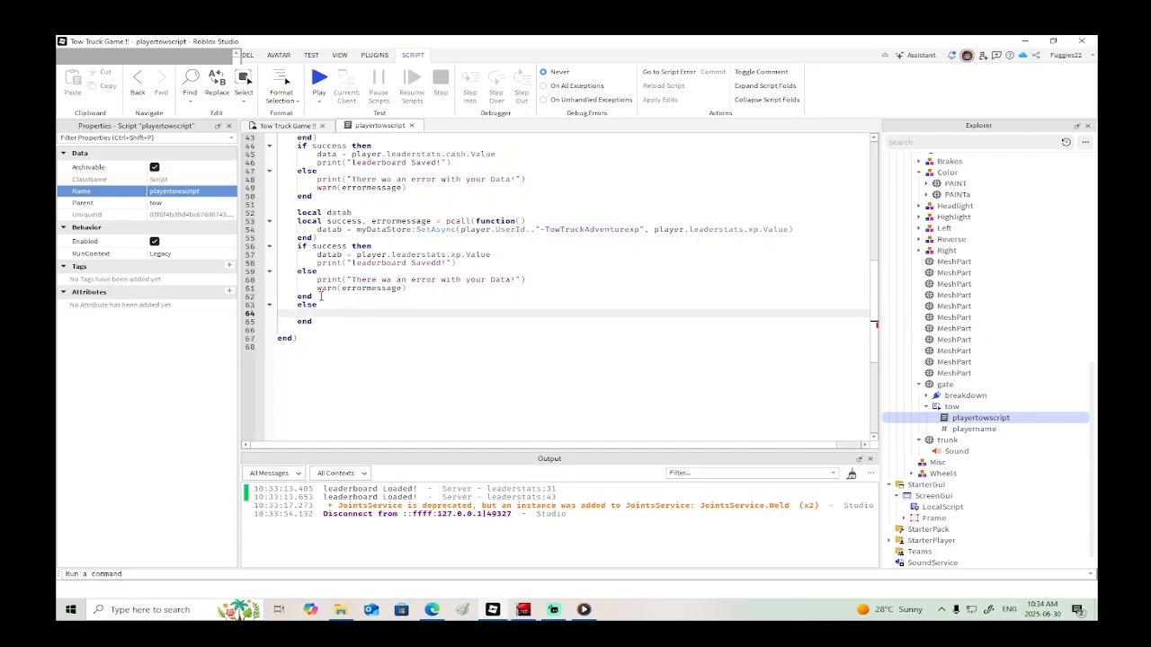
pyautogui.write('w')
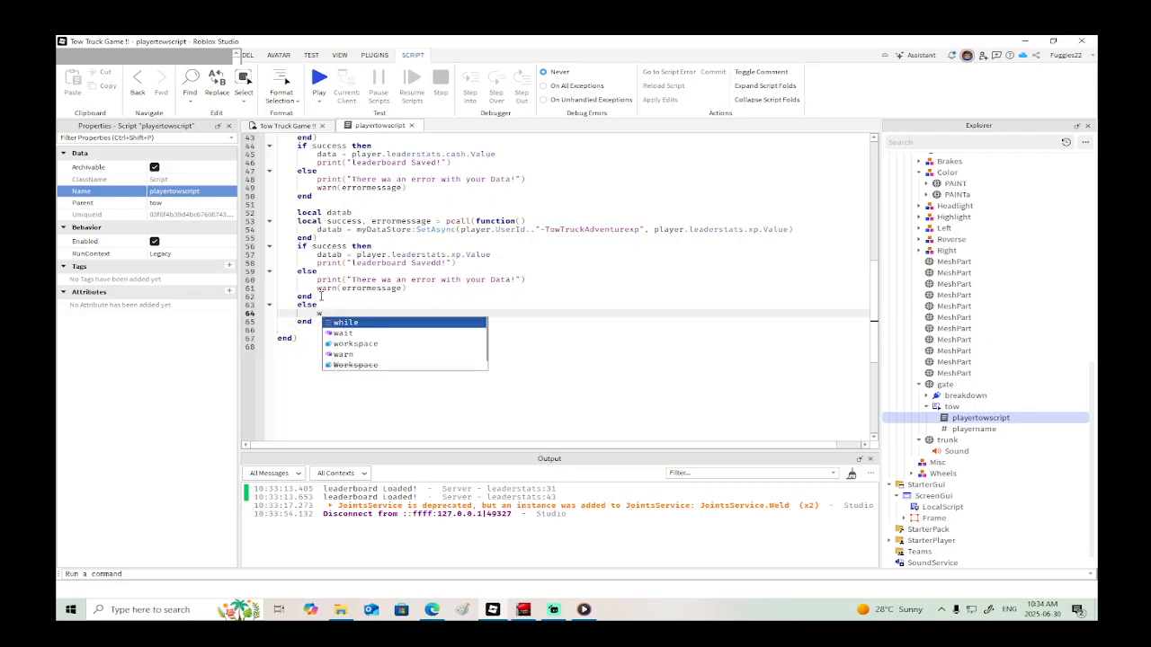
pyautogui.write('ait(')
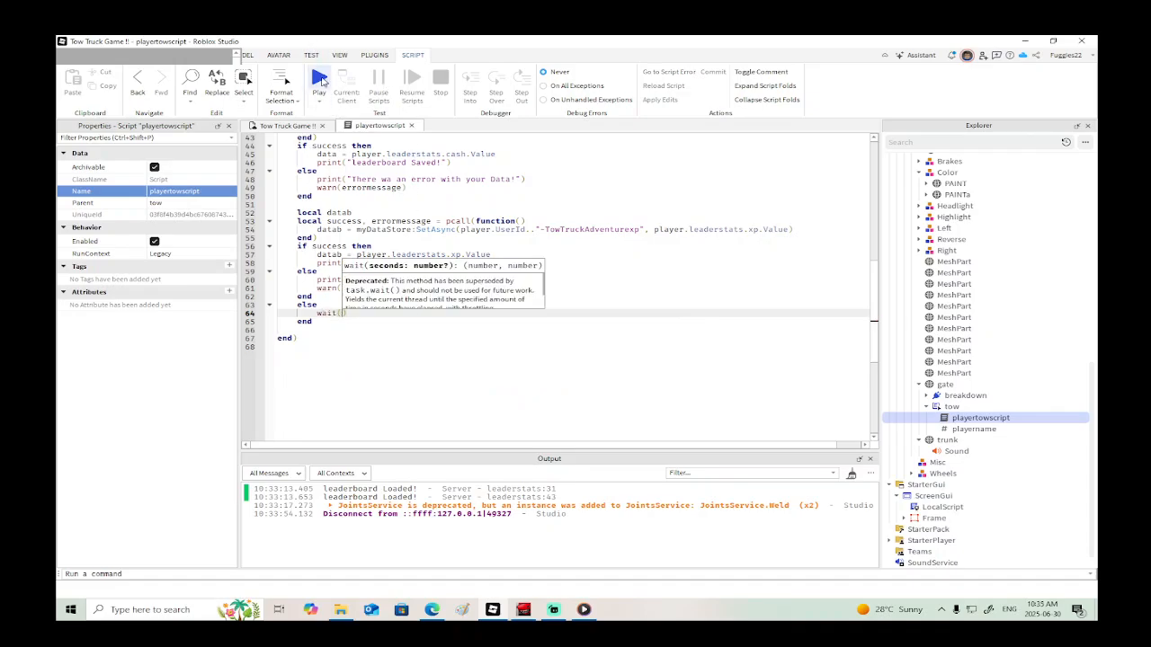
# Step: Start a play test, spawn the car, and activate and unlock it
pyautogui.click(320, 81)
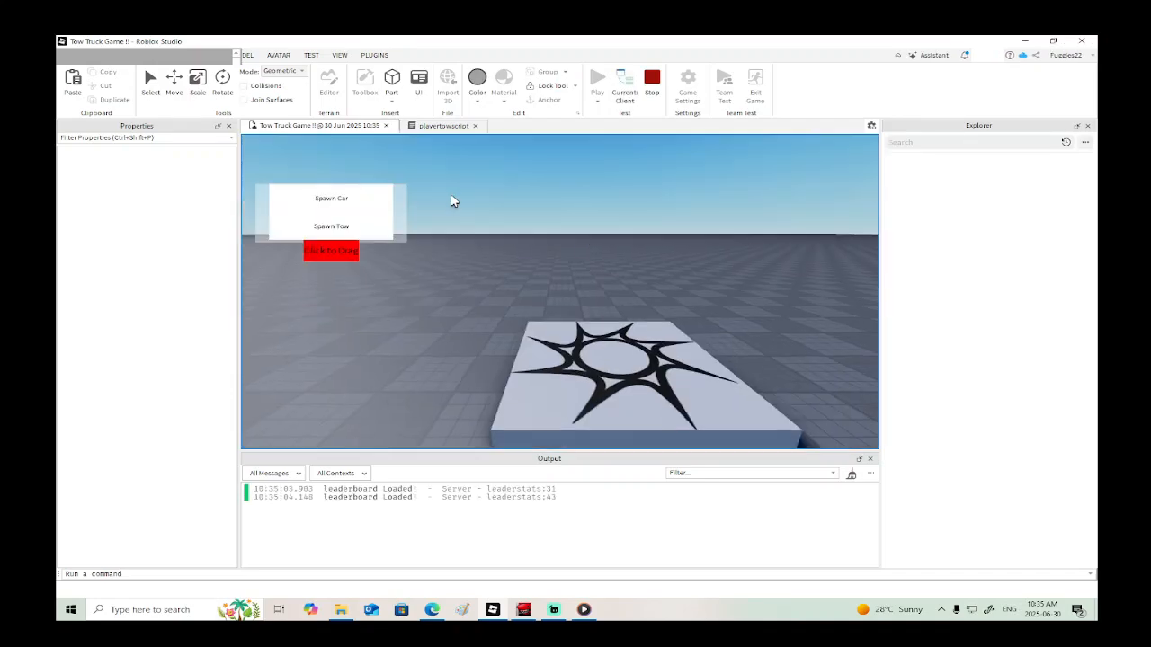
pyautogui.press('w')
pyautogui.moveTo(650, 293); pyautogui.dragTo(573, 263, button='right')
pyautogui.click(331, 200)
pyautogui.press('w')
pyautogui.press('e')
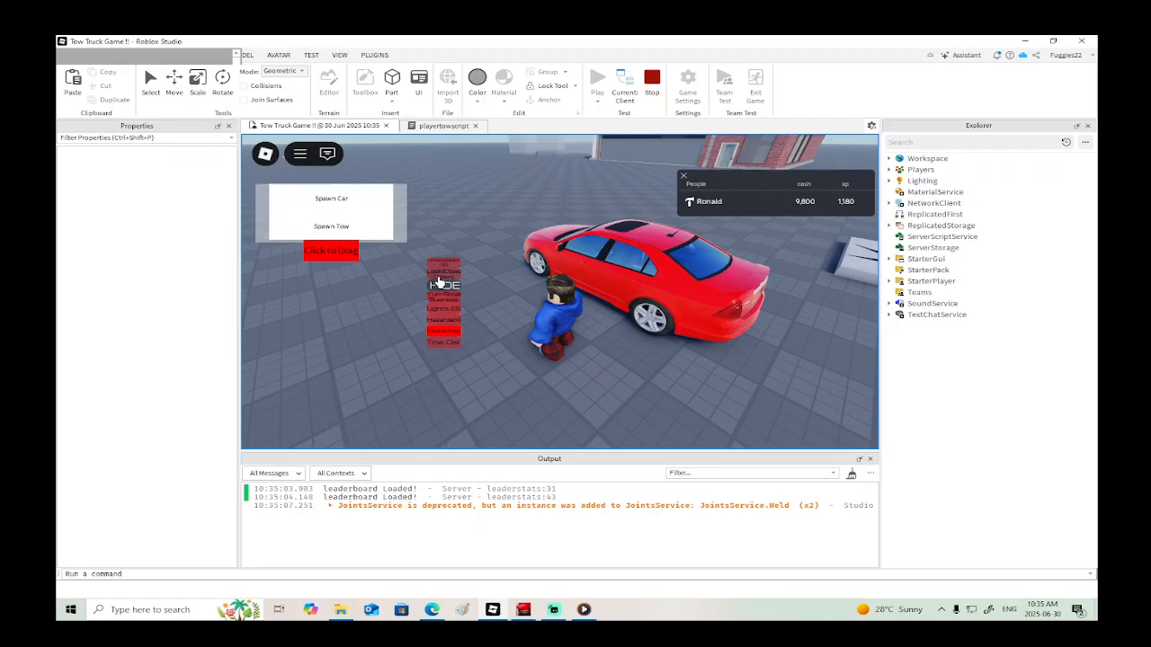
pyautogui.click(448, 268)
# Step: Walk to the front of the car and try the Connect to Tow Truck prompt without a tow truck spawned
pyautogui.press('w')
pyautogui.moveTo(576, 360); pyautogui.dragTo(576, 360, button='right')
pyautogui.press('e')
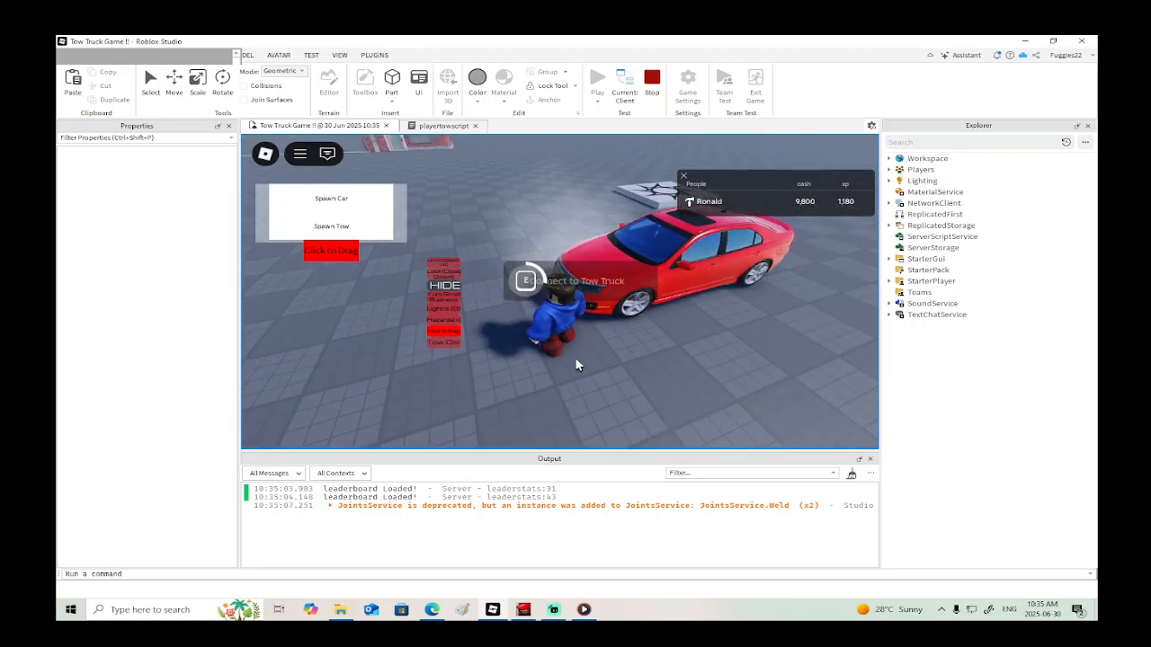
pyautogui.press('e')
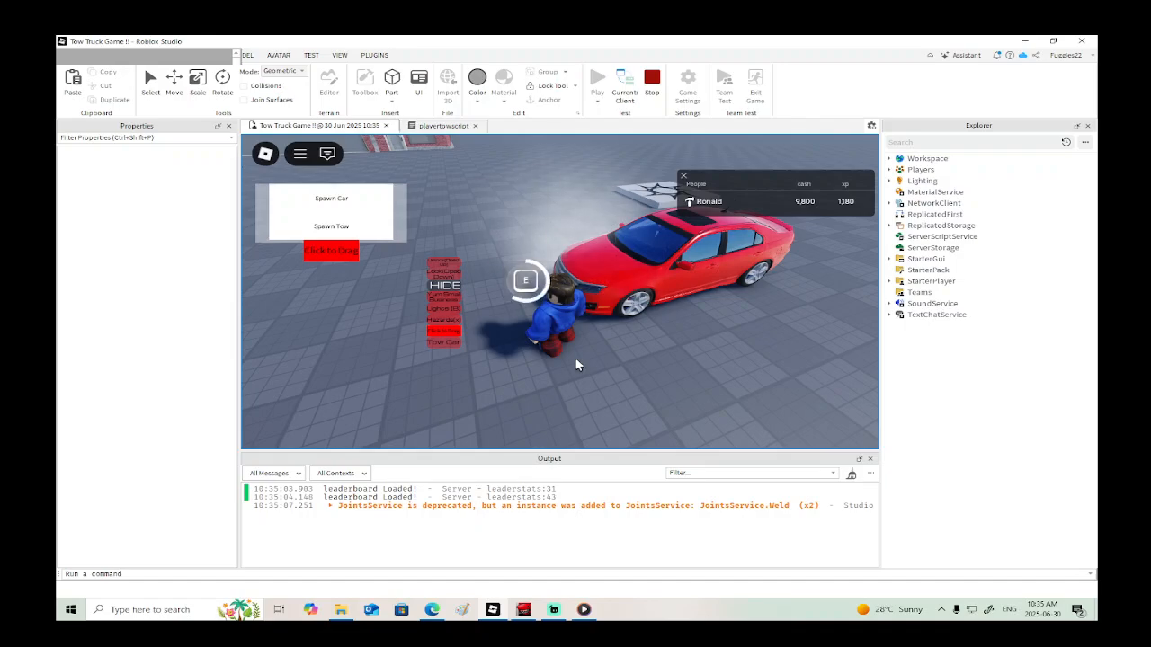
pyautogui.press('e')
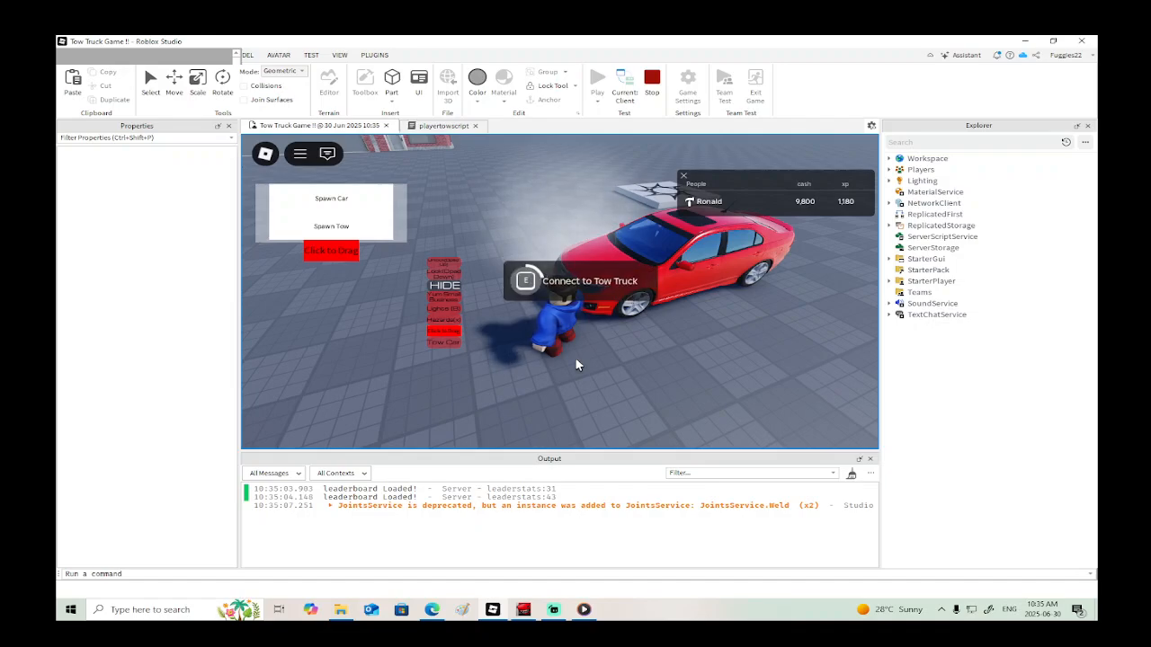
pyautogui.press('e')
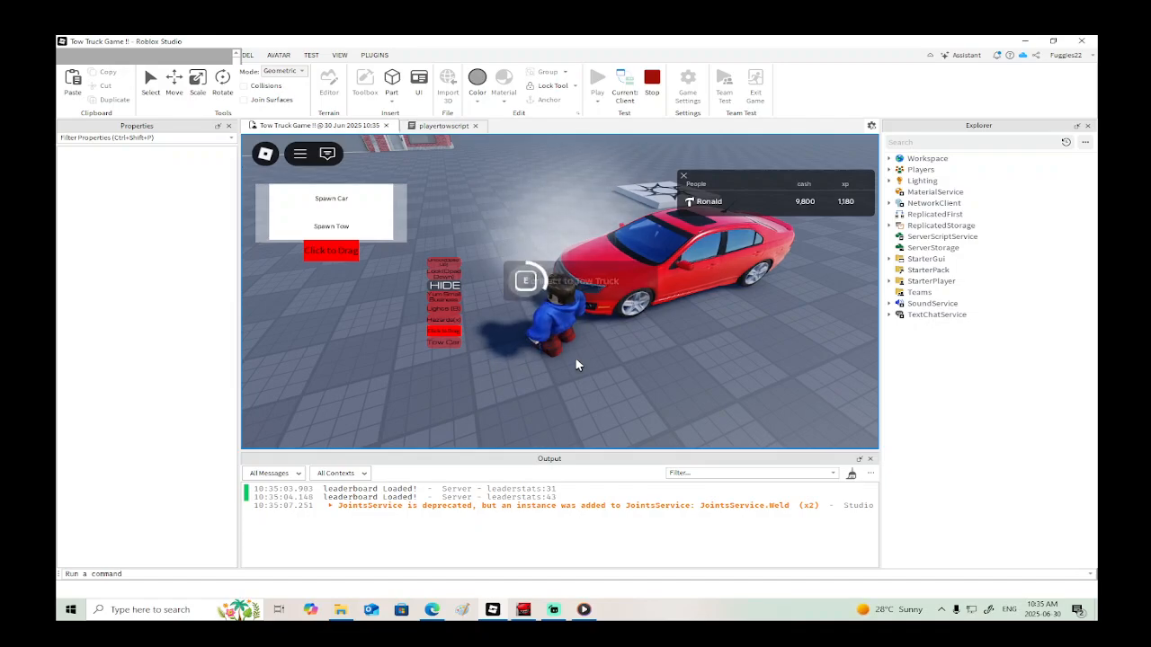
# Step: Back away from the car, return to its front, and try the Connect to Tow Truck prompt again
pyautogui.press('s')
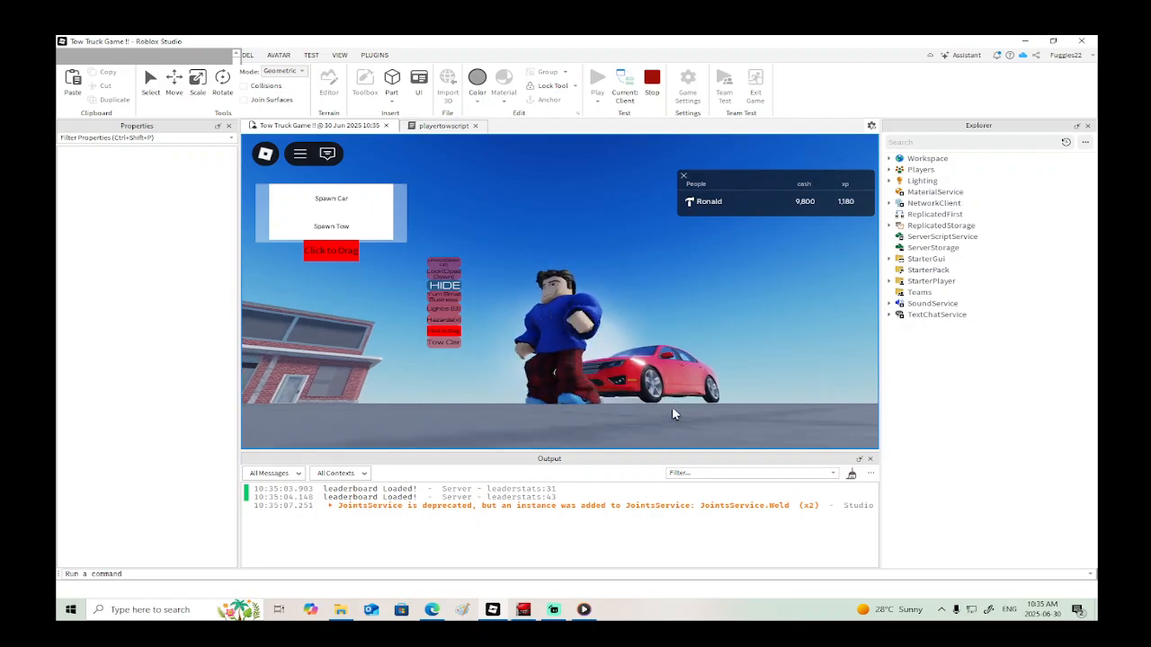
pyautogui.moveTo(673, 409); pyautogui.dragTo(695, 367, button='right')
pyautogui.press('w')
pyautogui.press('w')
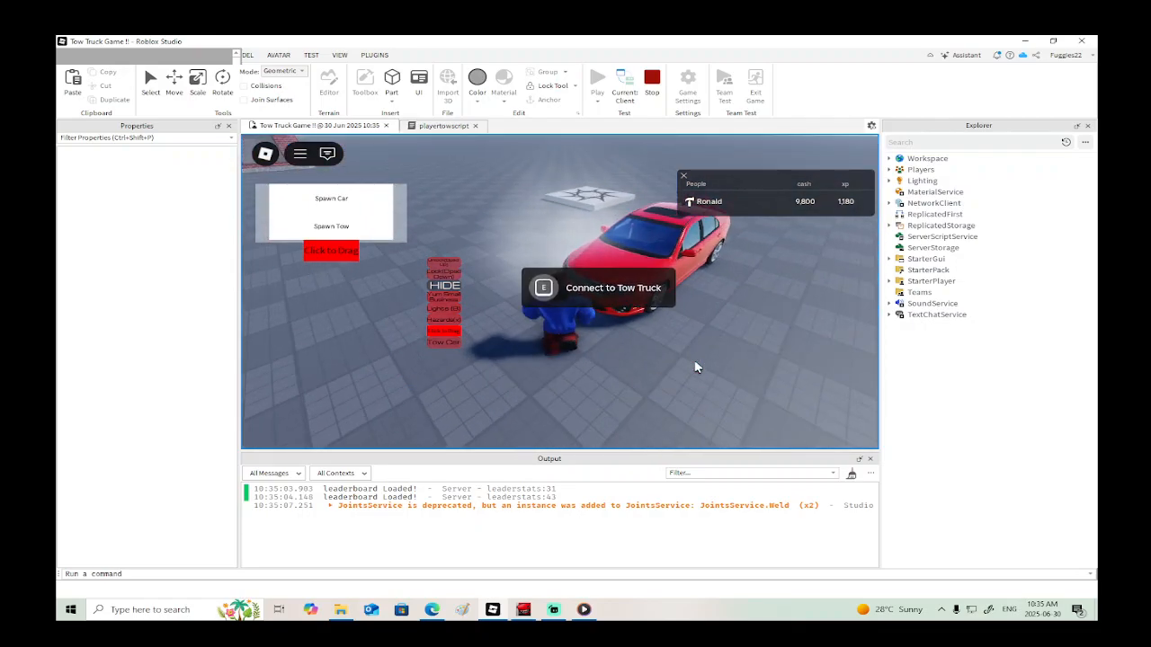
pyautogui.press('e')
pyautogui.press('e')
pyautogui.press('e')
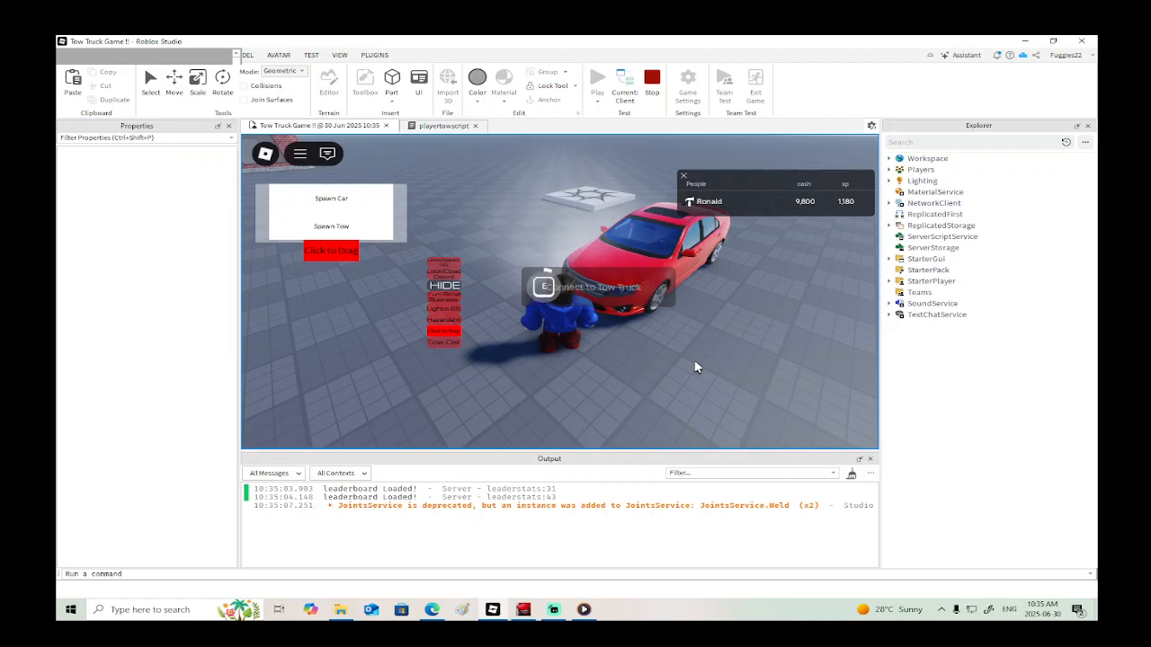
# Step: Step away and back to the car's front, and complete the Connect to Tow Truck prompt to trigger the tow script
pyautogui.press('Left')
pyautogui.press('s')
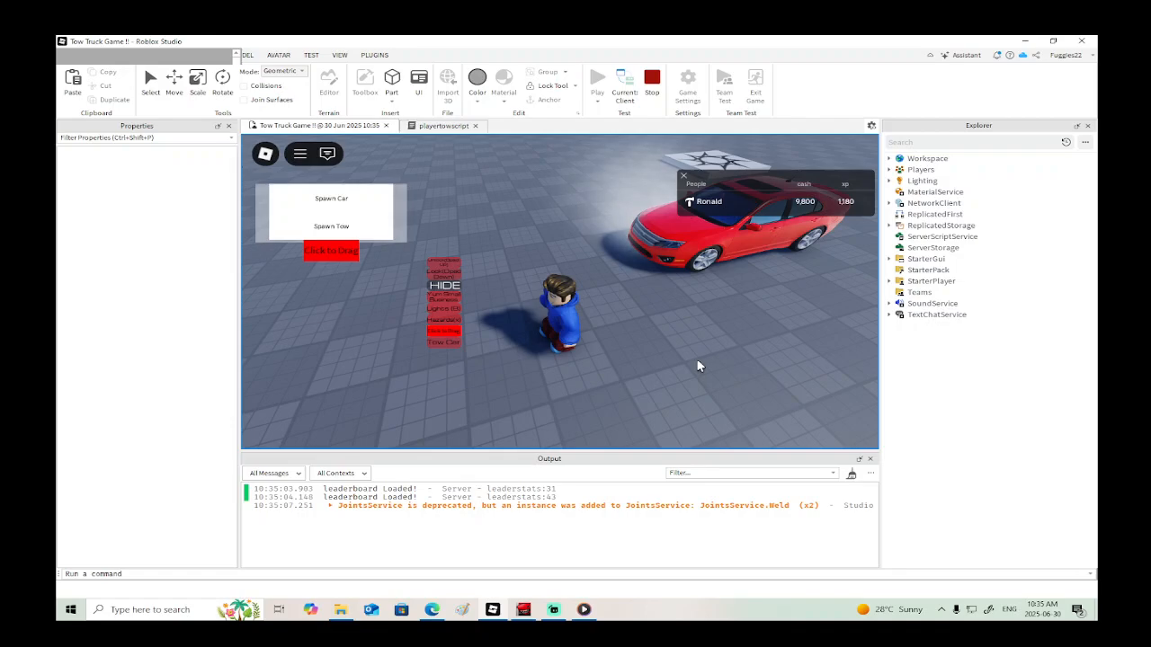
pyautogui.press('w')
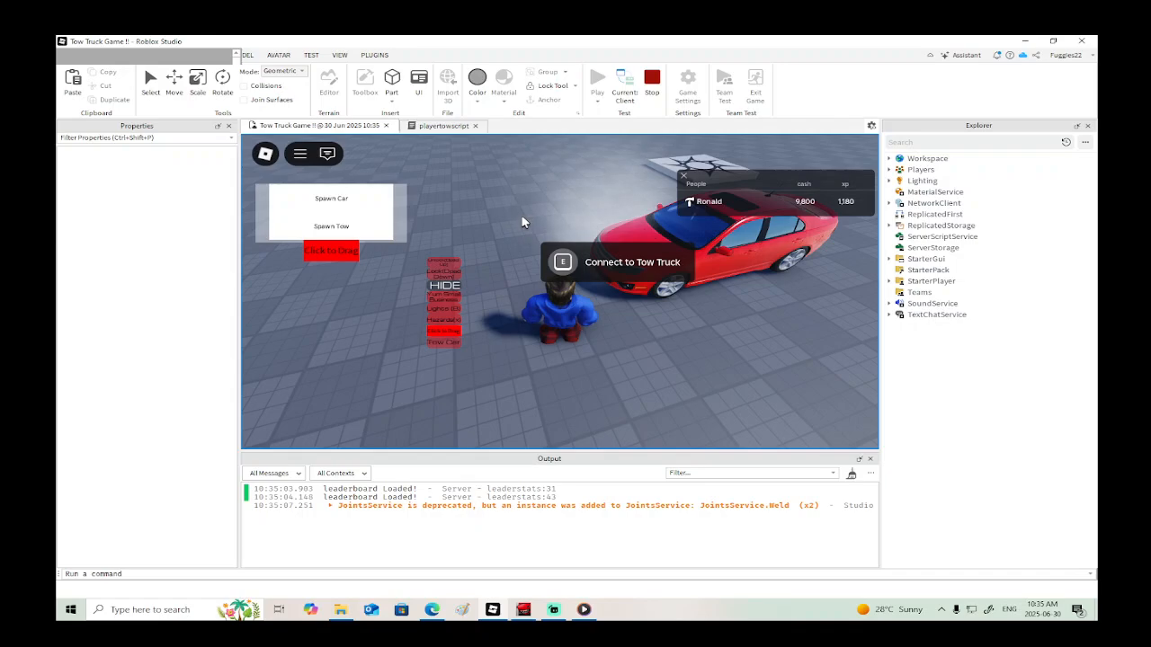
pyautogui.press('e')
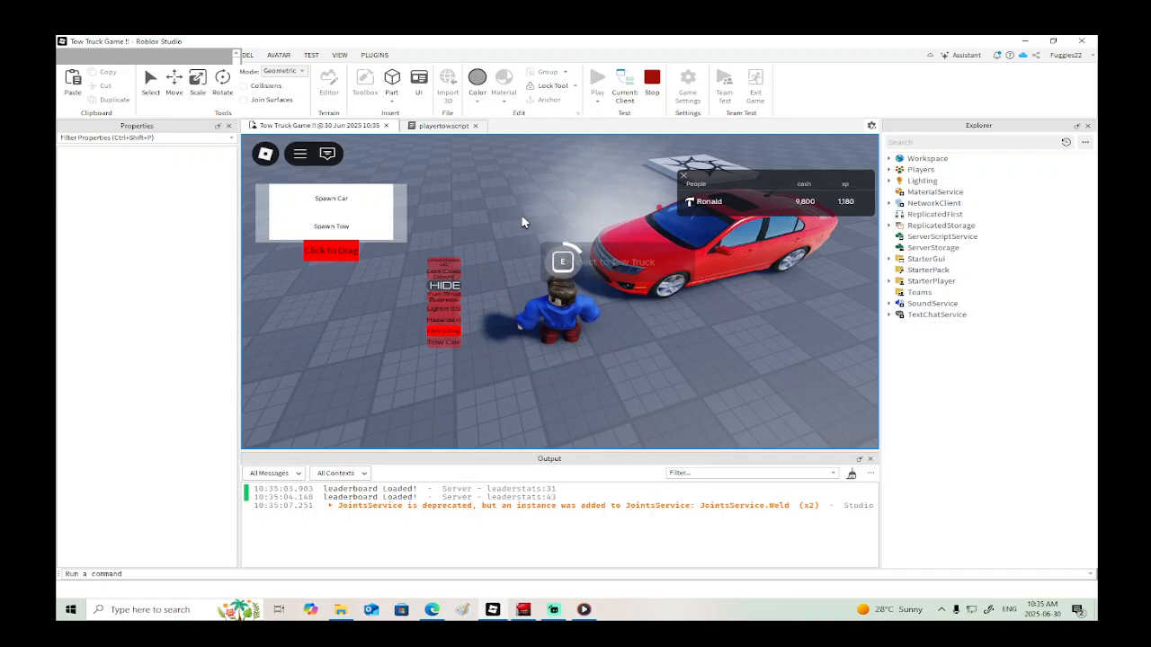
pyautogui.press('e')
pyautogui.press('e')
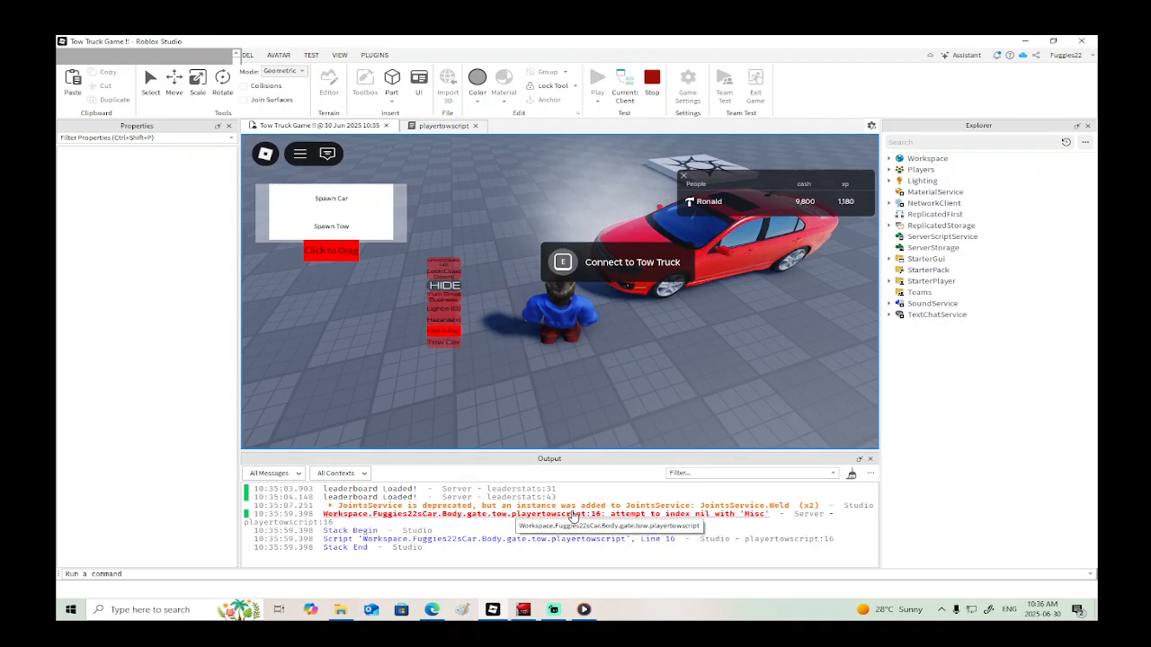
# Step: Open the playertowscript line behind the output error, stop the play test, and review the Car check around it
pyautogui.click(522, 539)
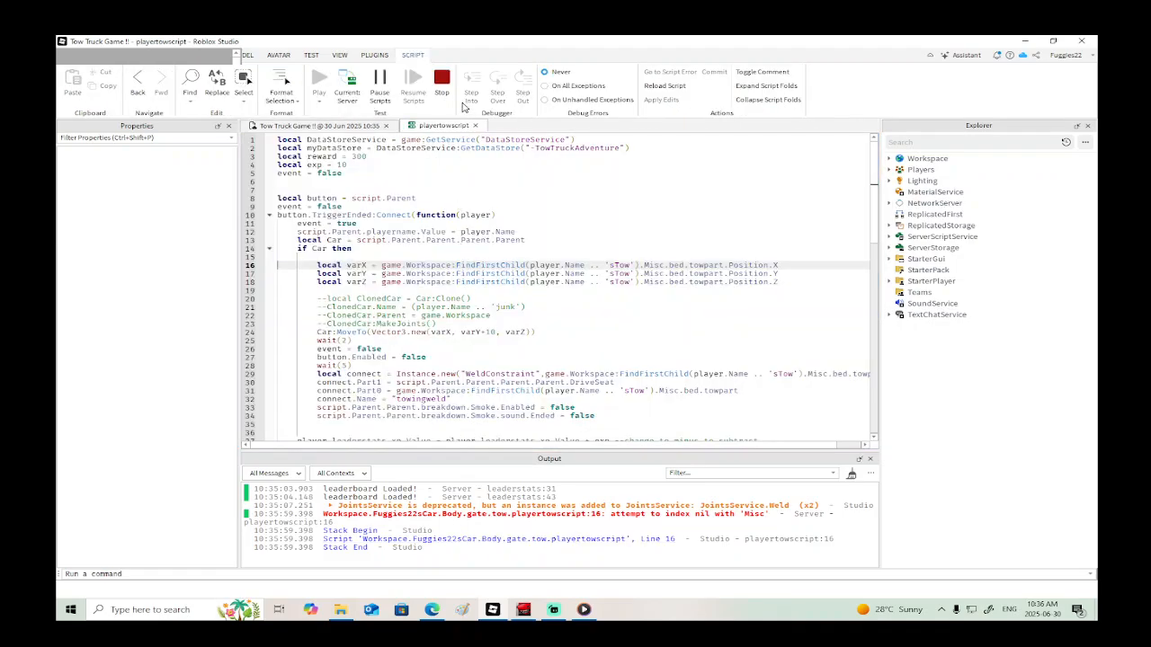
pyautogui.click(442, 79)
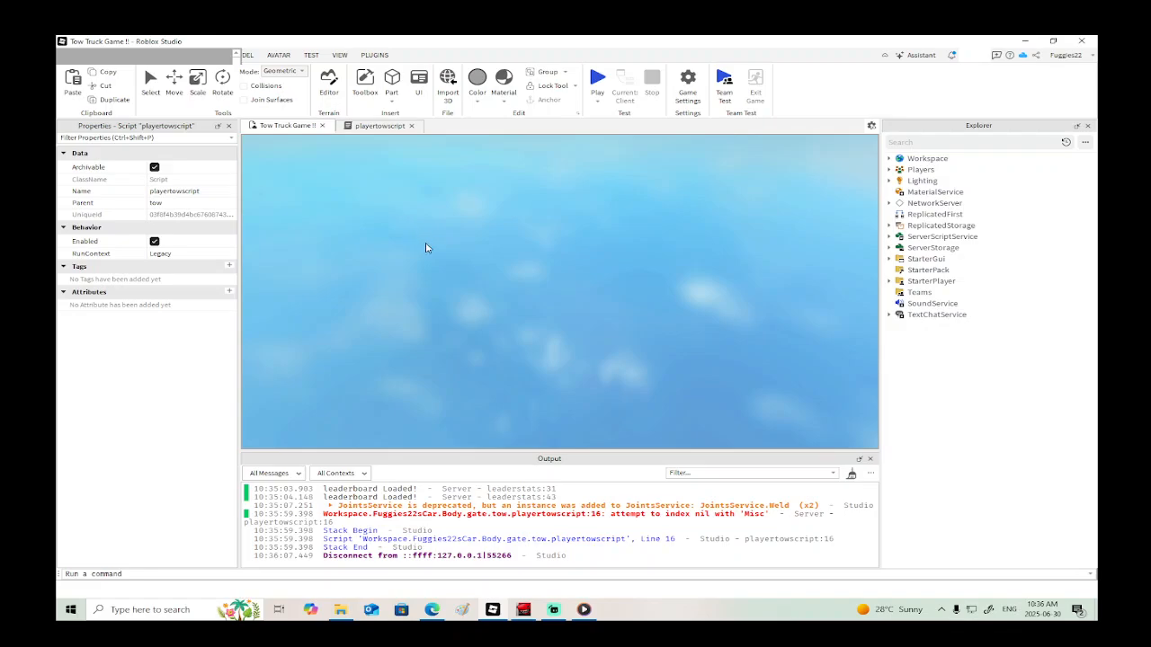
pyautogui.click(399, 126)
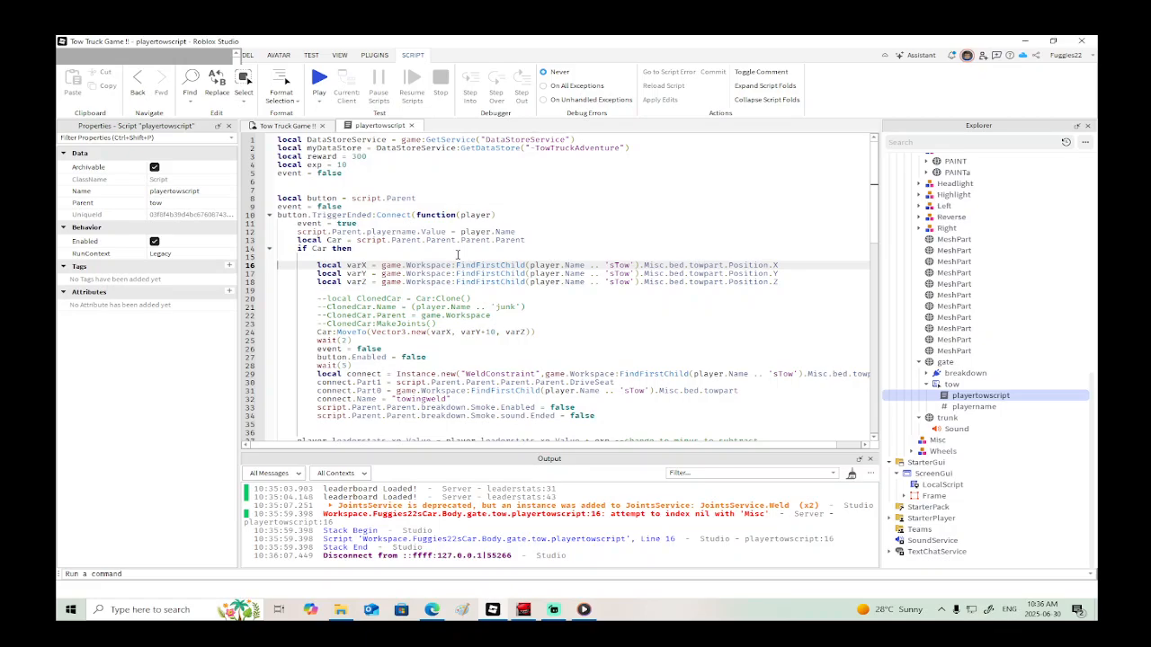
pyautogui.scroll(-5, 457, 254)
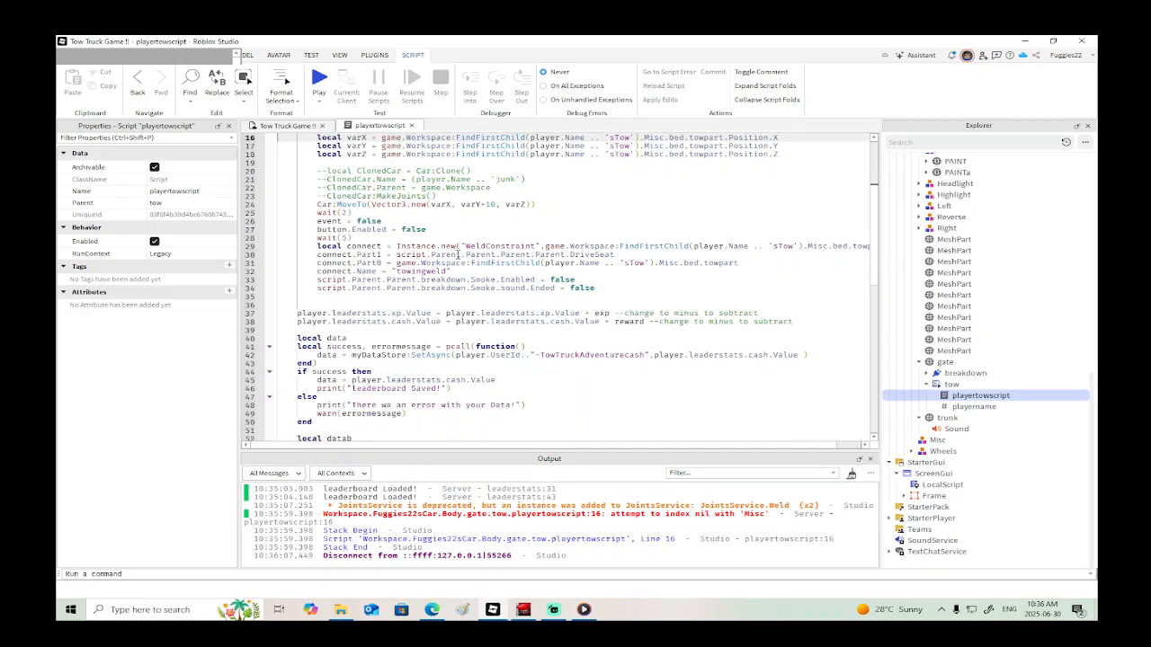
pyautogui.scroll(2, 458, 254)
pyautogui.scroll(3, 457, 255)
pyautogui.scroll(-1, 457, 254)
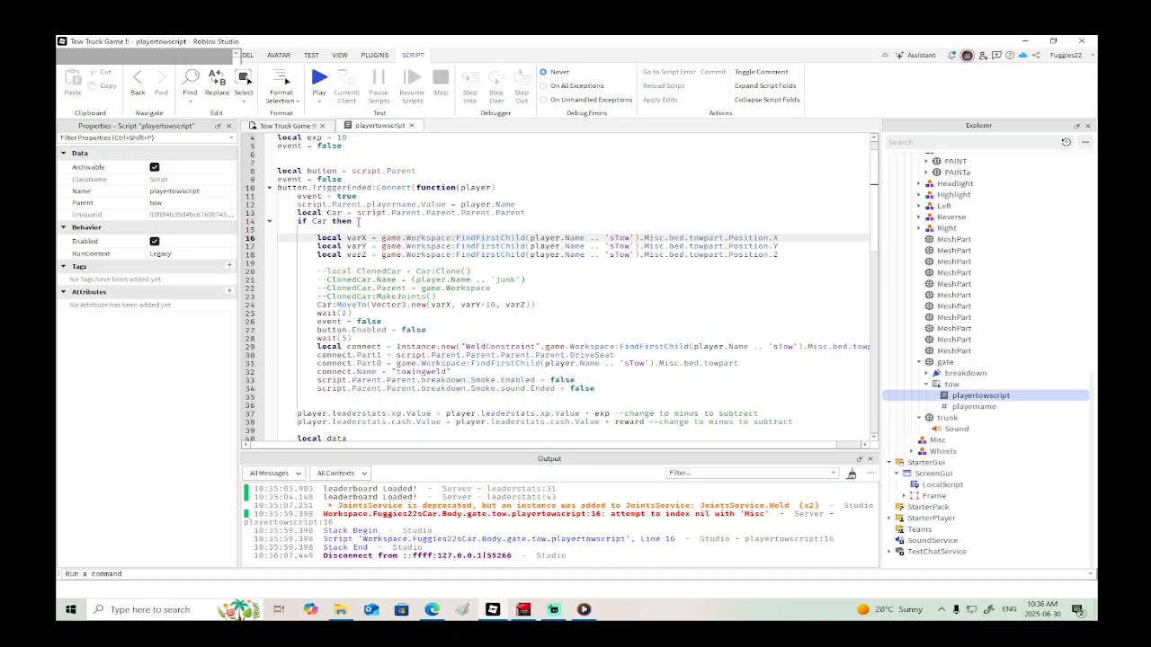
# Step: Delete the "if Car then" line below the local Car declaration in playertowscript
pyautogui.moveTo(358, 221); pyautogui.dragTo(291, 212)
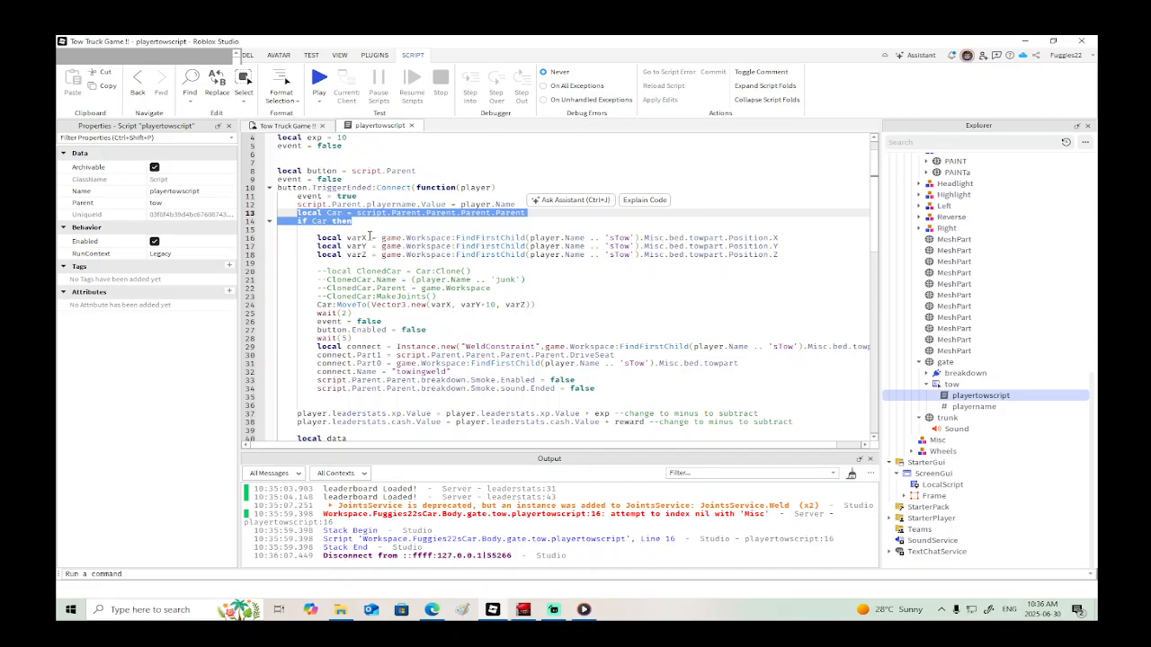
pyautogui.click(357, 222)
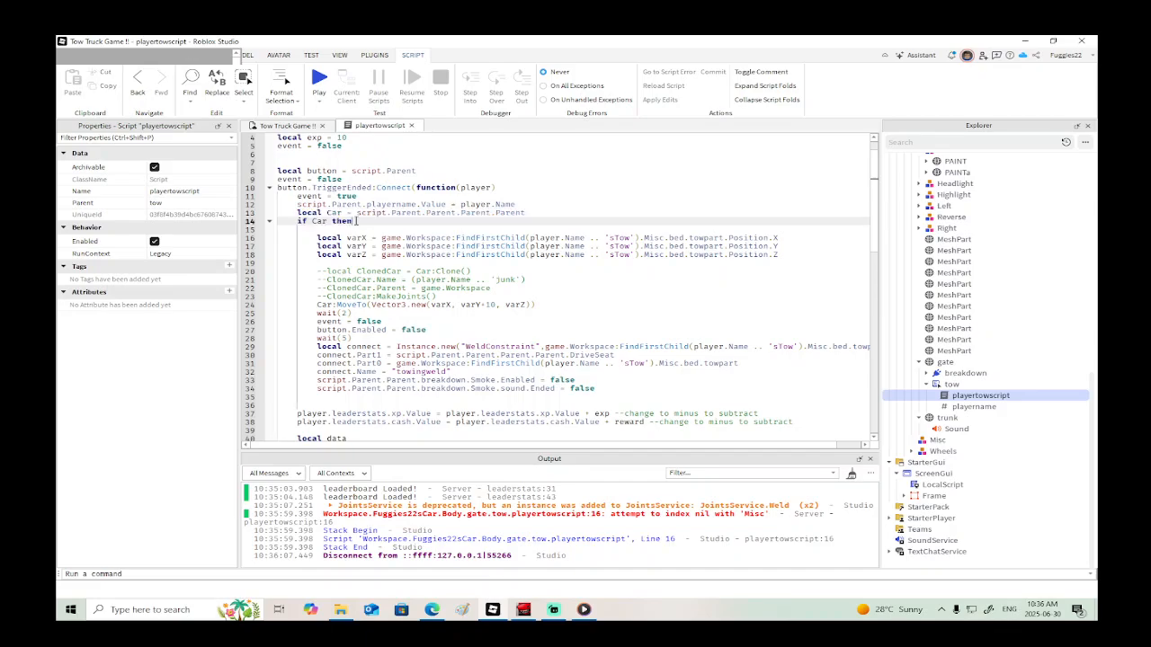
pyautogui.moveTo(357, 221); pyautogui.dragTo(277, 222)
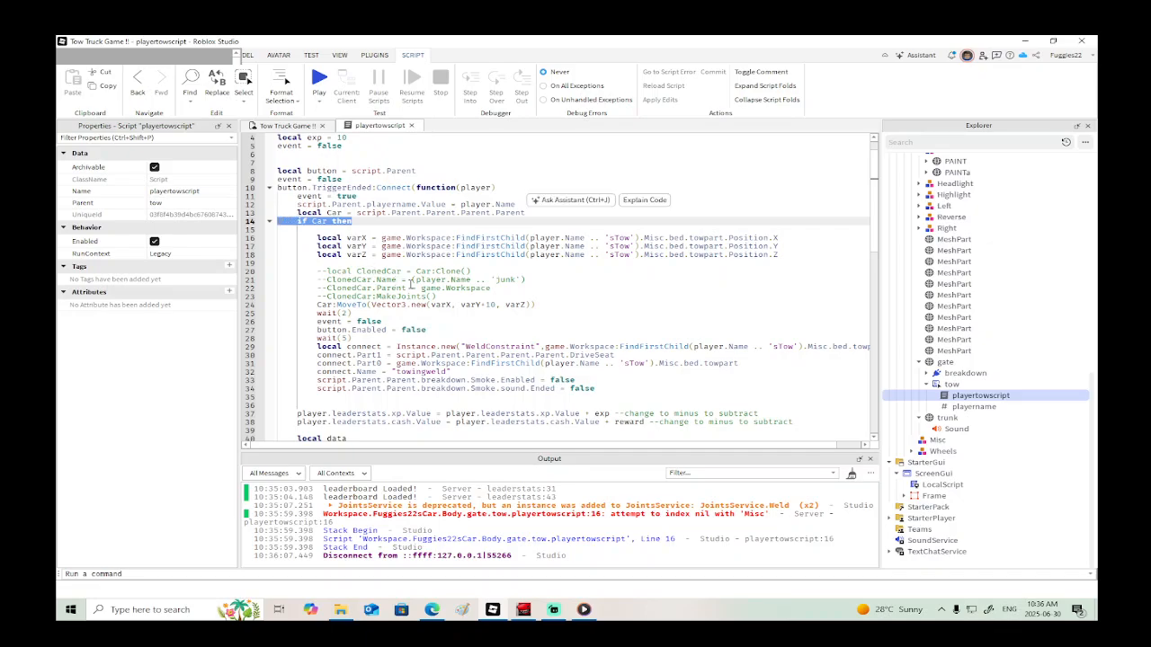
pyautogui.press('BackSpace')
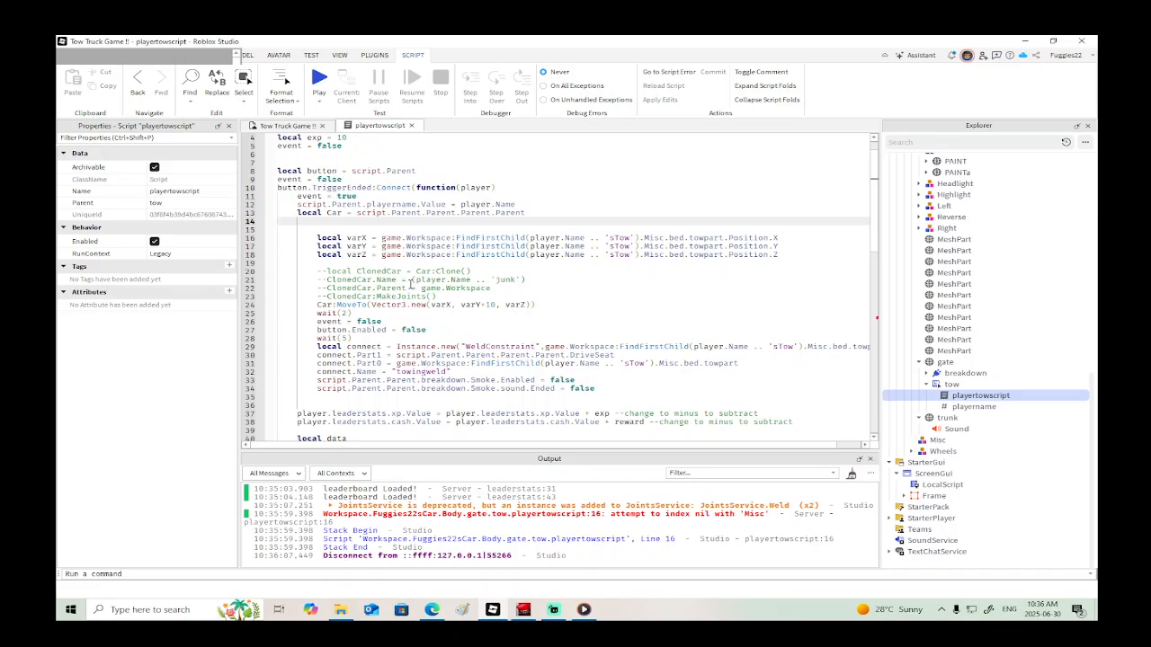
pyautogui.press('BackSpace')
pyautogui.scroll(-11, 425, 304)
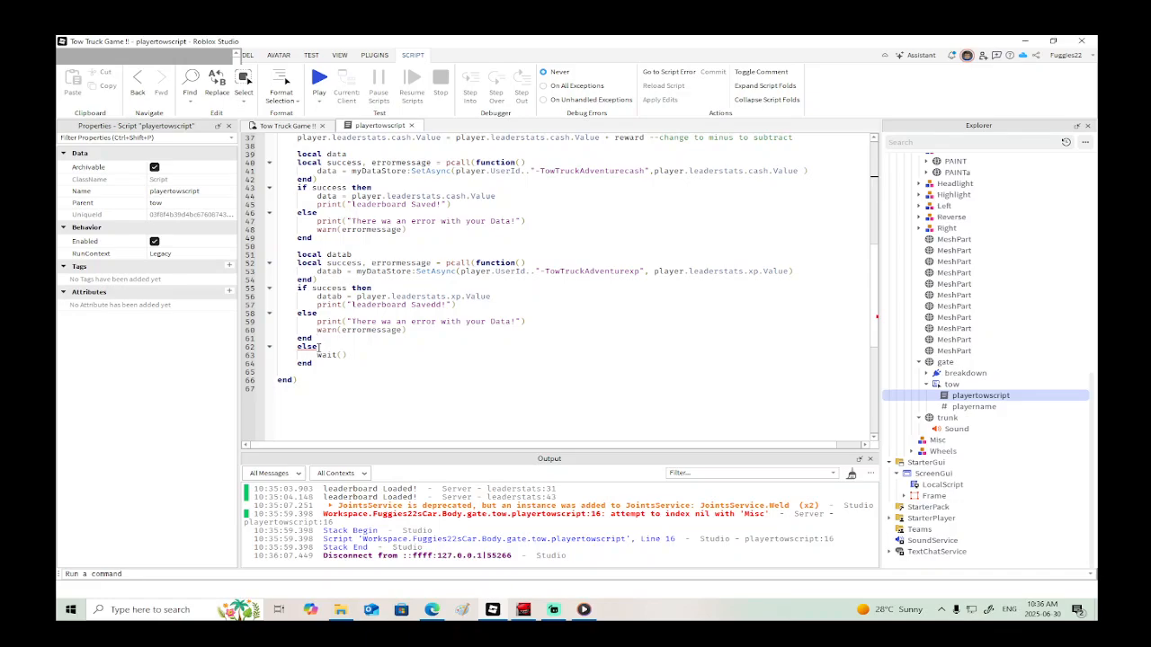
# Step: Delete the leftover else, wait() and end lines near the bottom of the TriggerEnded function in playertowscript
pyautogui.click(319, 347)
pyautogui.press('BackSpace')
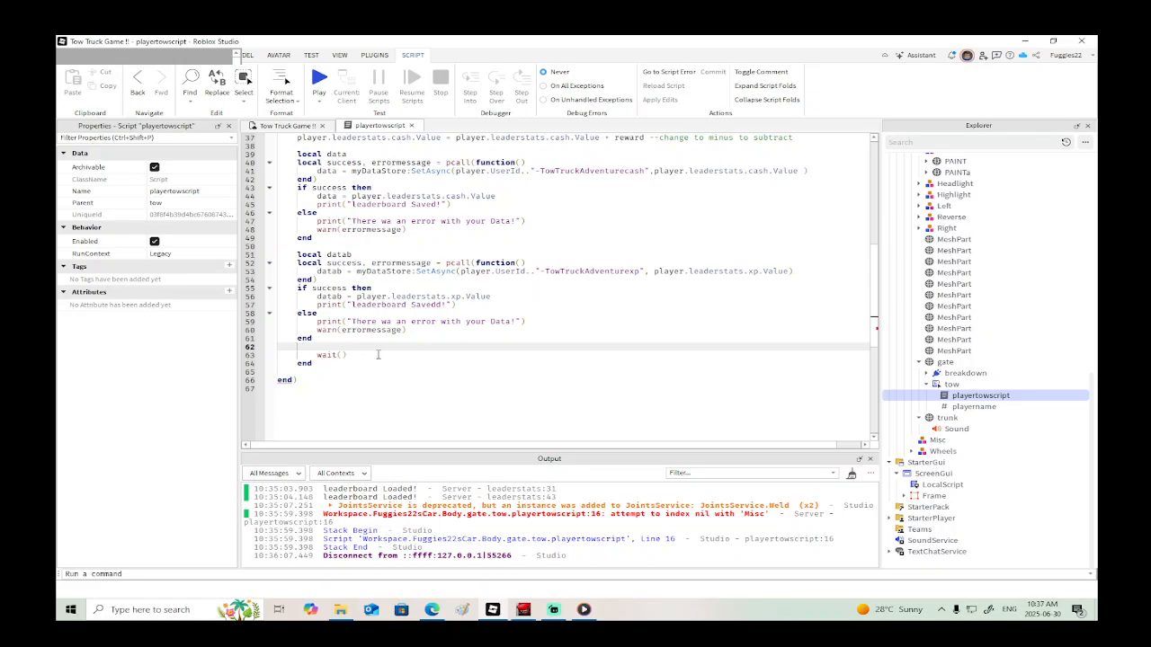
pyautogui.click(314, 364)
pyautogui.press('BackSpace')
pyautogui.press('BackSpace')
pyautogui.press('BackSpace')
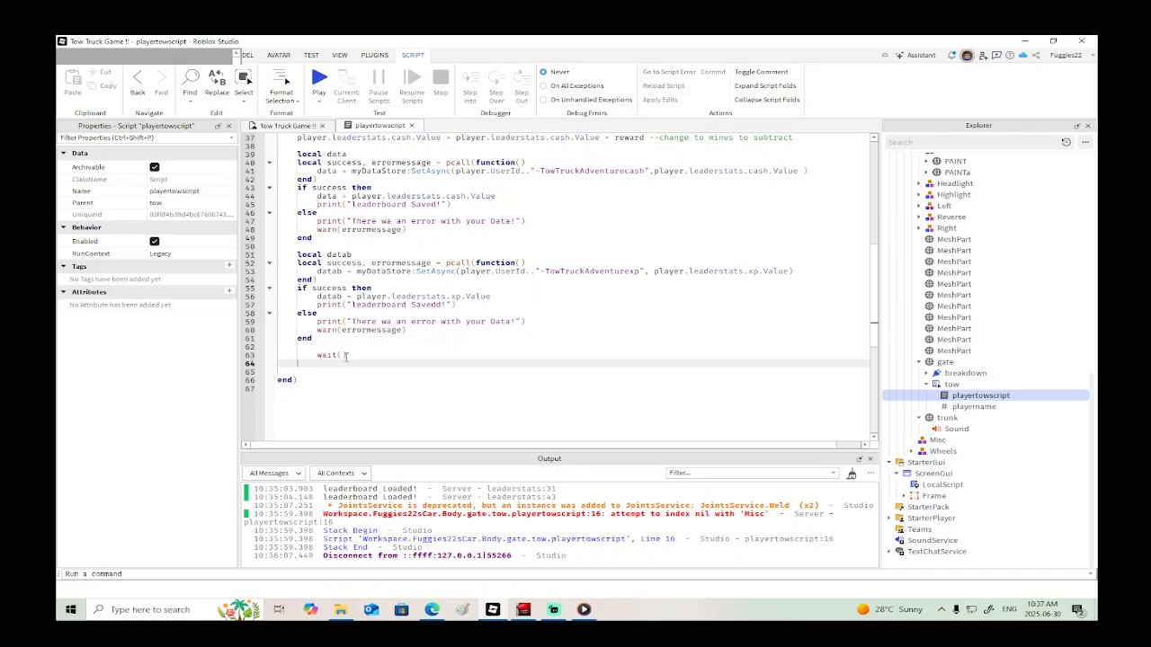
pyautogui.click(347, 355)
pyautogui.press('BackSpace')
pyautogui.press('BackSpace')
pyautogui.press('BackSpace')
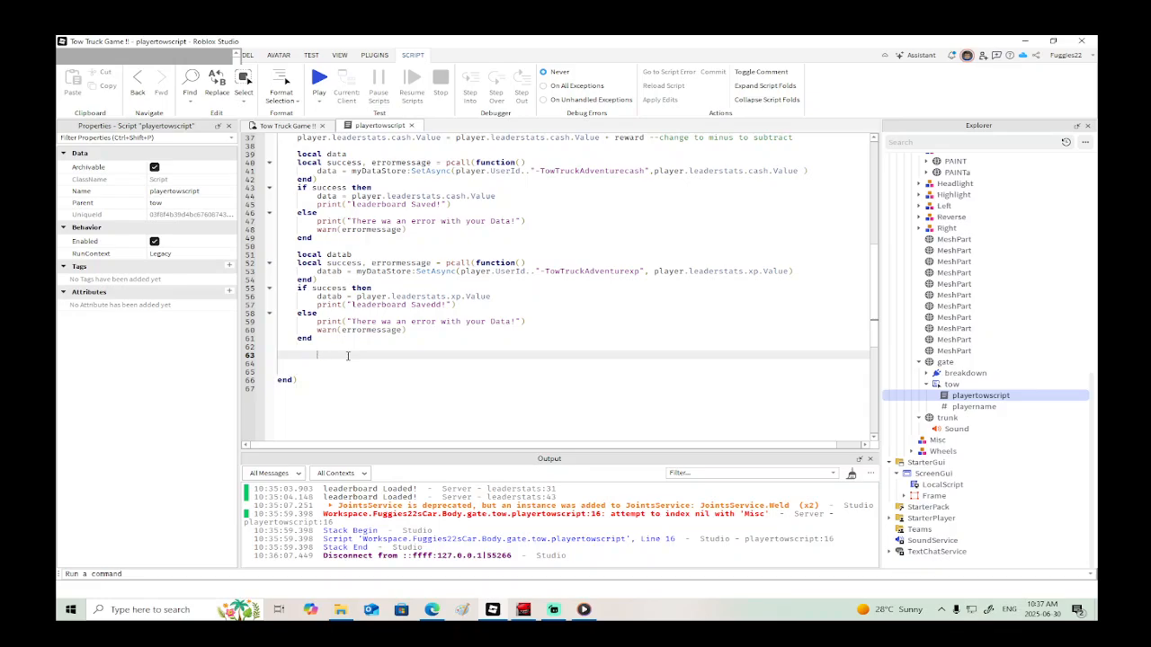
pyautogui.press('BackSpace')
pyautogui.press('BackSpace')
# Step: Start a play test, spawn the car, and walk the character up to it
pyautogui.scroll(10, 347, 355)
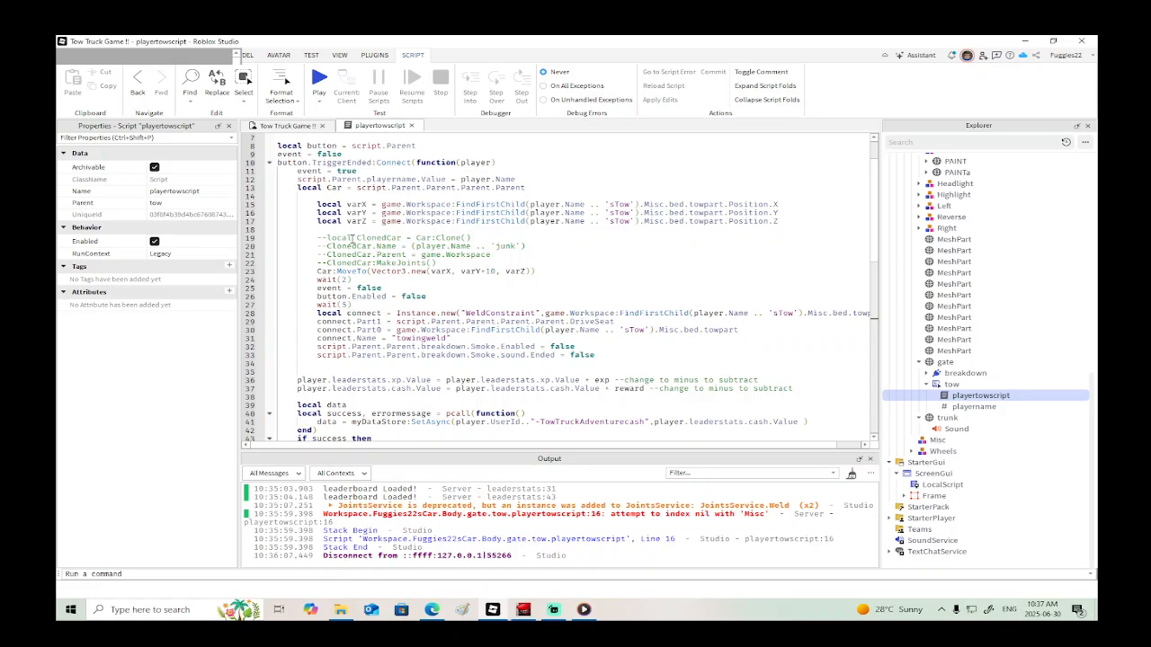
pyautogui.click(318, 81)
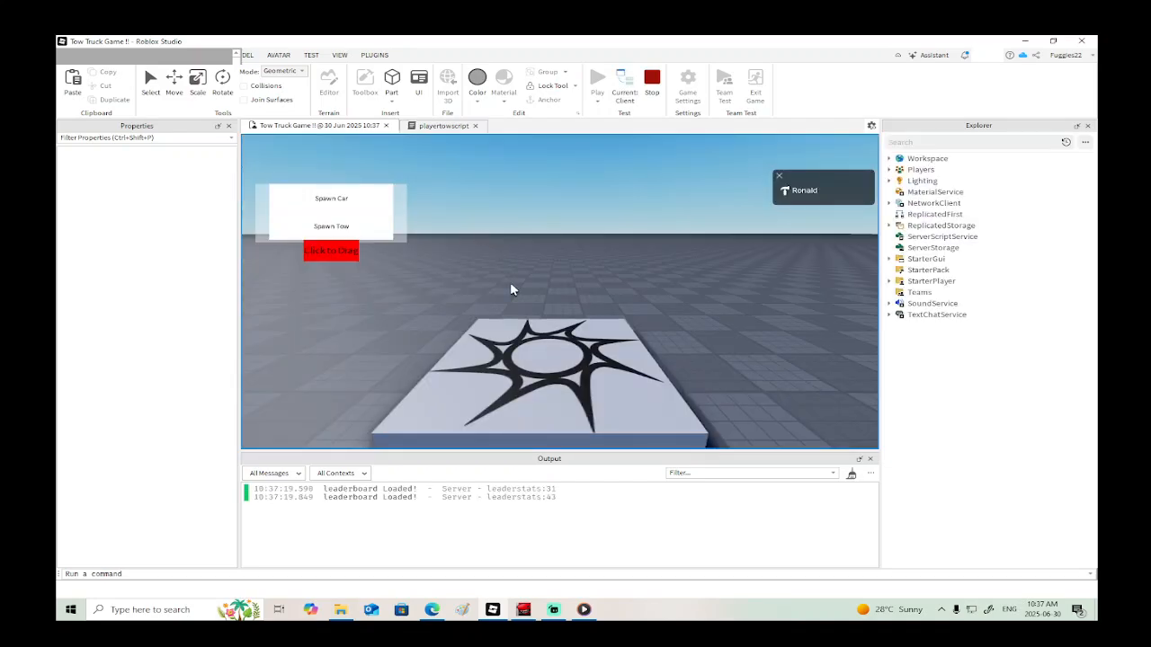
pyautogui.press('w')
pyautogui.click(331, 198)
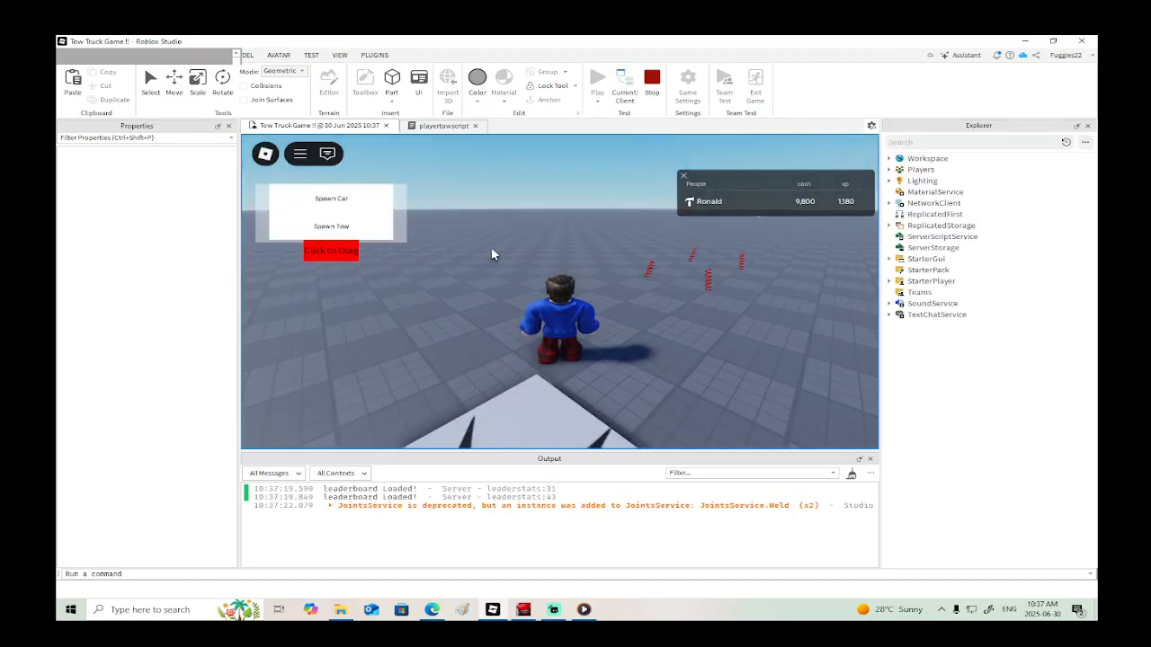
pyautogui.press('w')
pyautogui.moveTo(490, 255); pyautogui.dragTo(491, 255, button='right')
pyautogui.press('e')
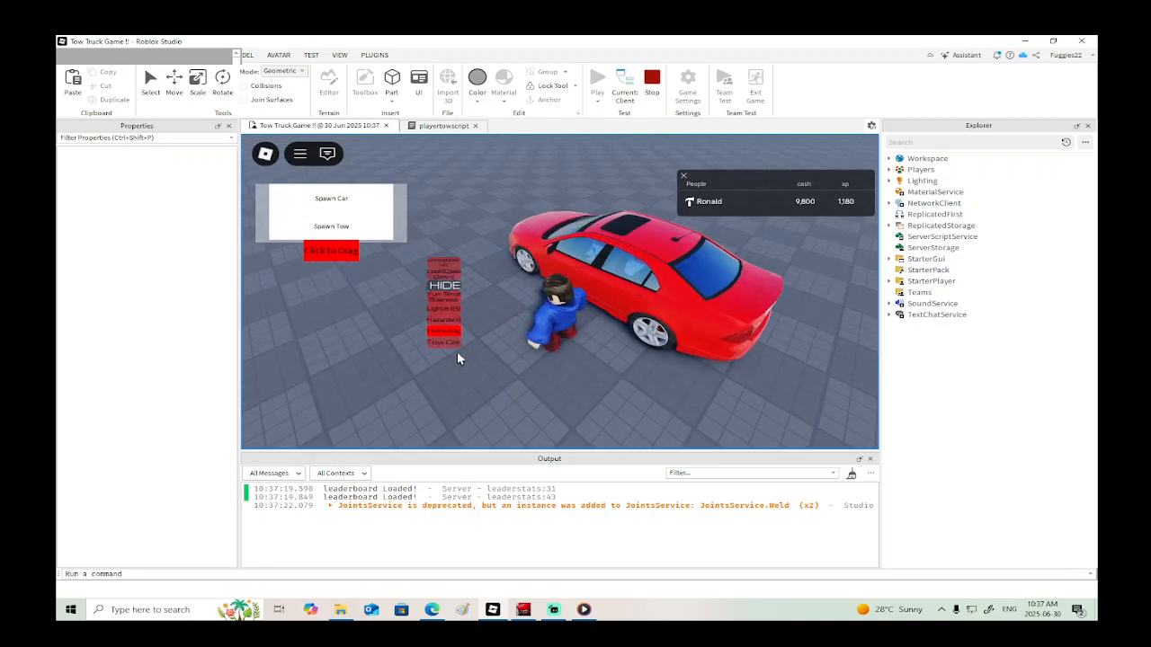
# Step: Trigger the car's breakdown from its on-screen controls and complete the Connect to Tow Truck prompt at its front
pyautogui.press('a')
pyautogui.click(453, 342)
pyautogui.press('w')
pyautogui.moveTo(536, 358); pyautogui.dragTo(536, 358, button='right')
pyautogui.press('w')
pyautogui.press('e')
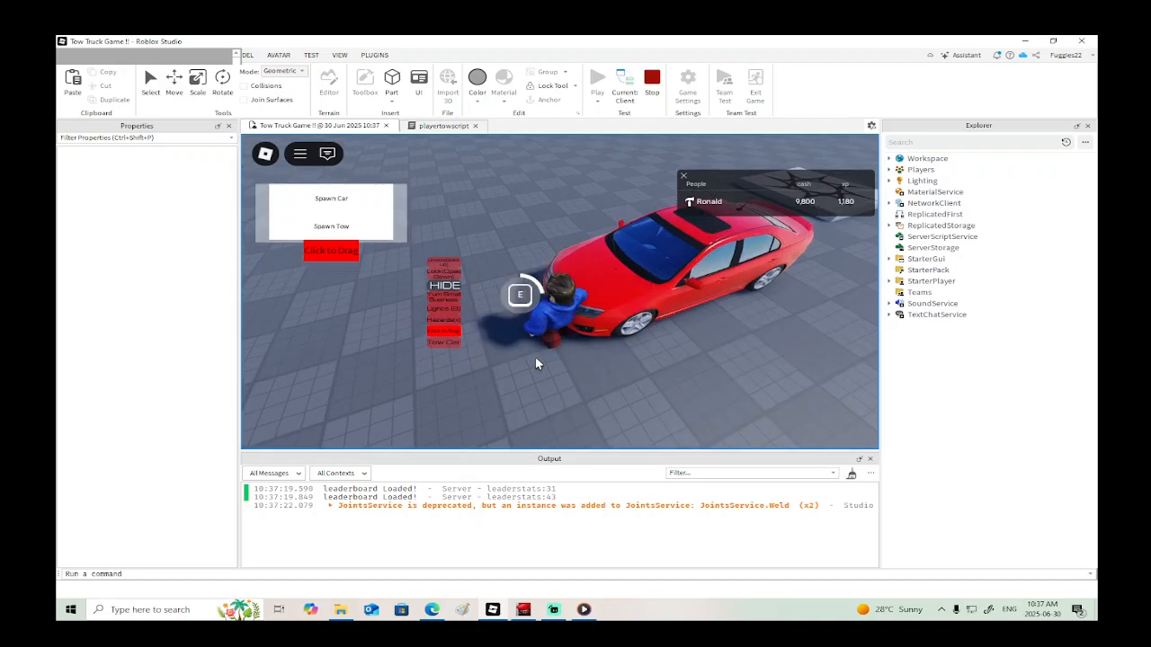
# Step: Back away from the smoking car and spawn the tow truck
pyautogui.press('s')
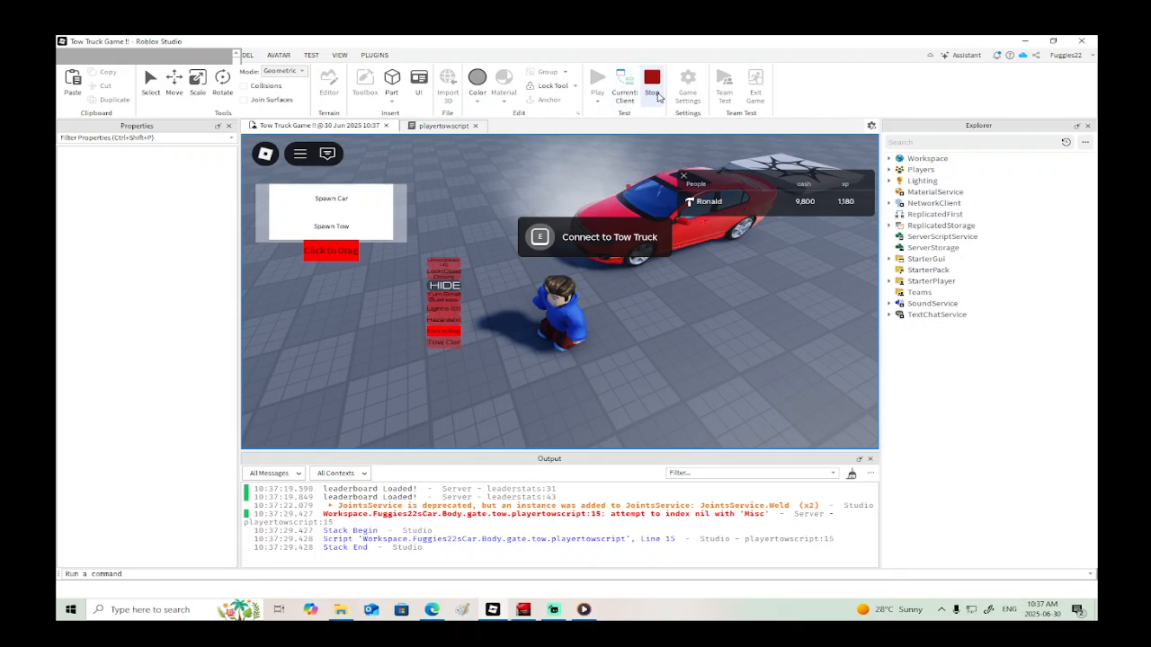
pyautogui.press('s')
pyautogui.click(325, 229)
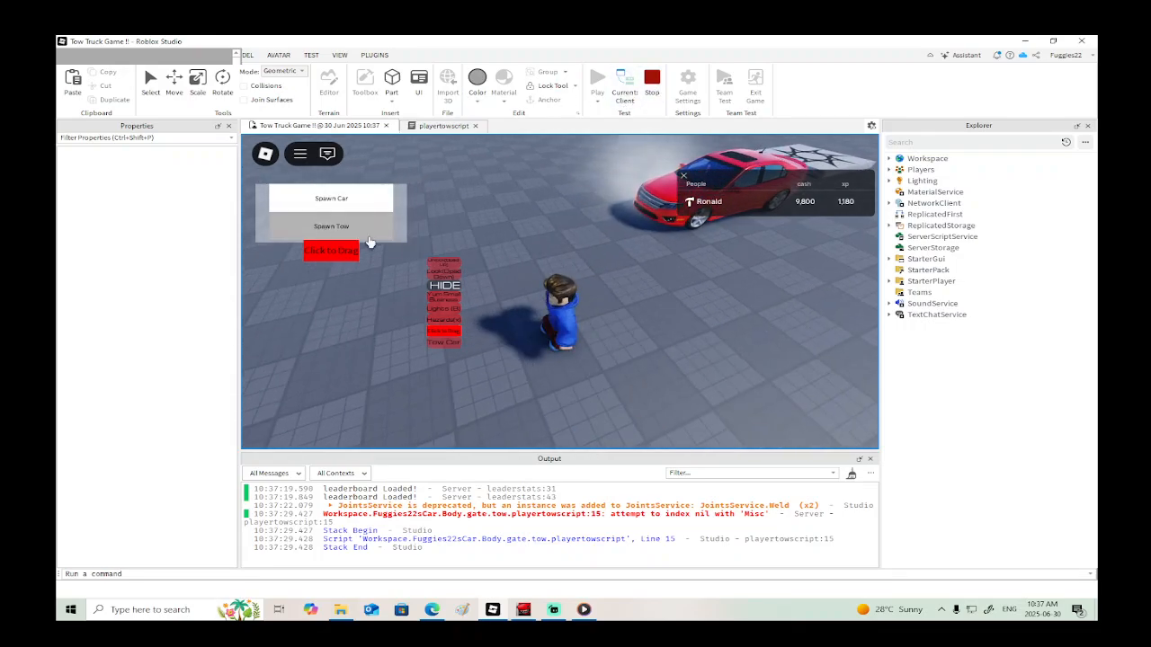
# Step: Return to the car to try its tow prompt again, and end the play test
pyautogui.press('w')
pyautogui.moveTo(535, 270); pyautogui.dragTo(536, 270, button='right')
pyautogui.press('w')
pyautogui.press('e')
pyautogui.press('w')
pyautogui.hotkey('shift', 'F5')
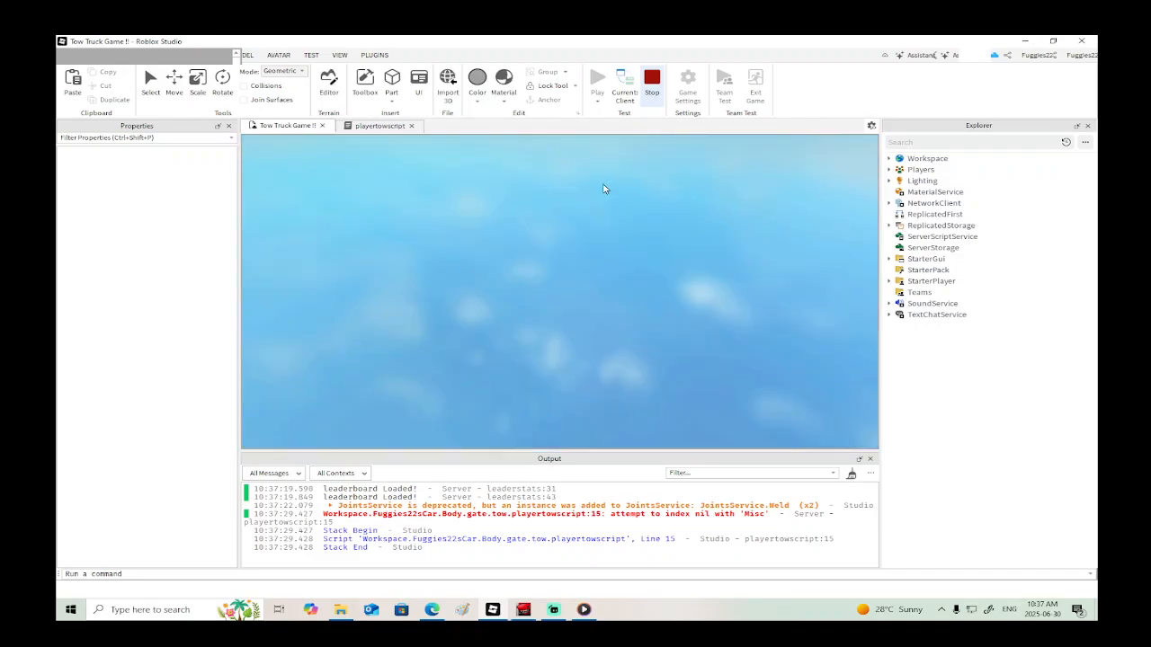
# Step: Return to playertowscript and copy the expression game.Workspace:FindFirstChild(player.Name .. 'sTow') from the varX line
pyautogui.click(379, 127)
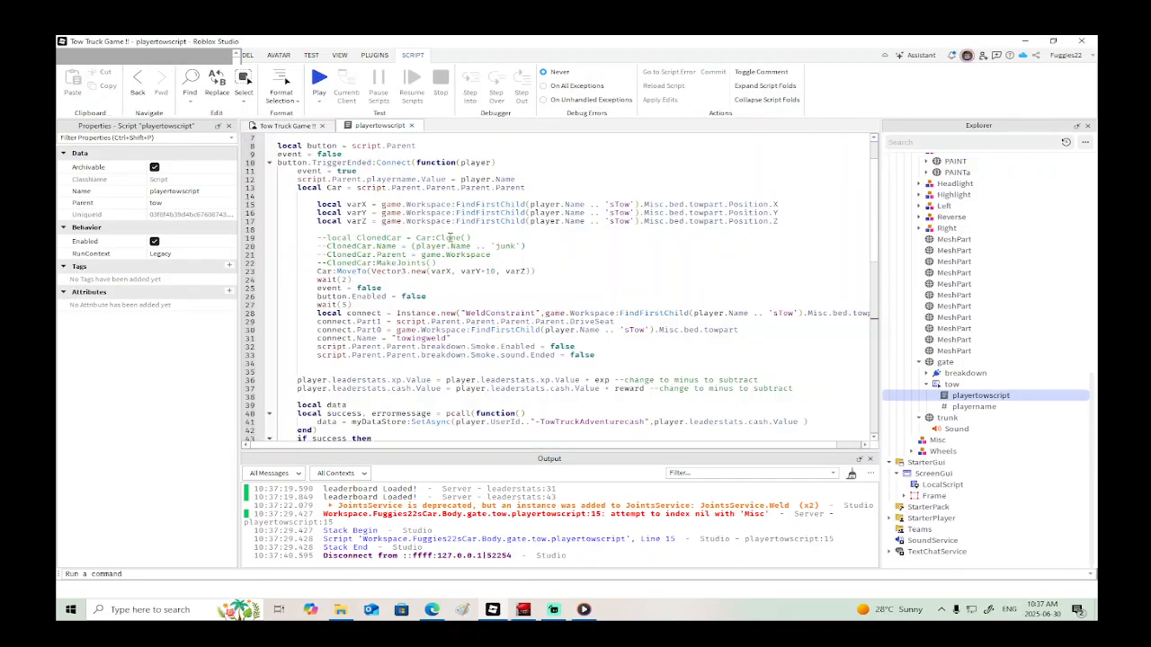
pyautogui.scroll(-9, 517, 329)
pyautogui.scroll(-3, 517, 328)
pyautogui.scroll(12, 518, 315)
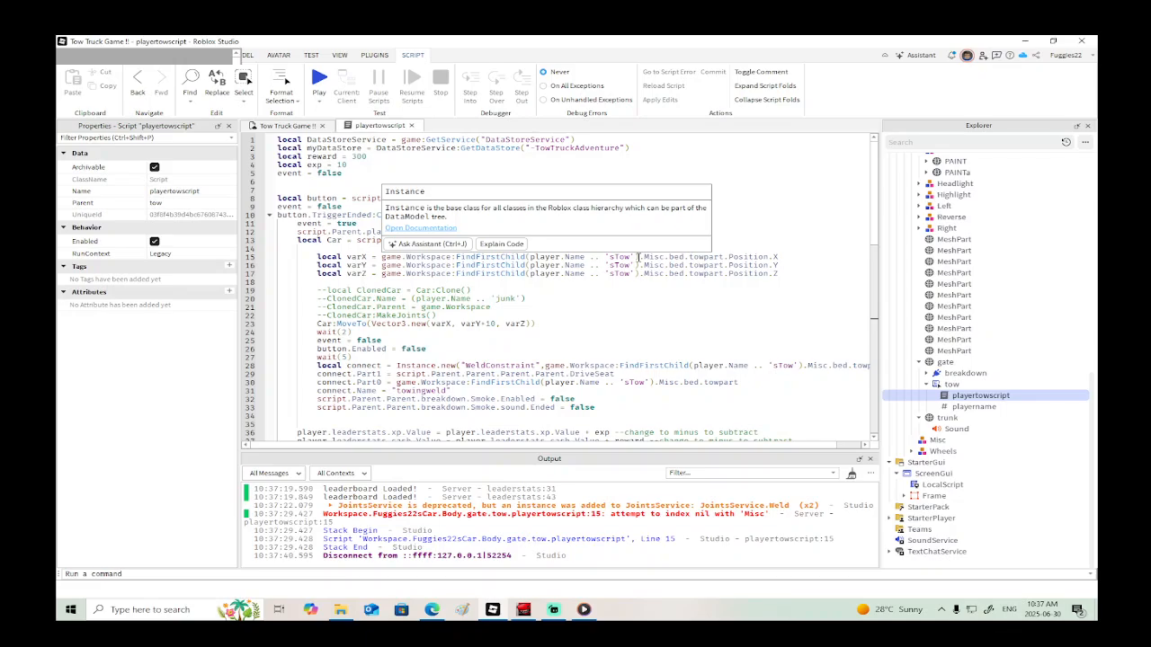
pyautogui.moveTo(637, 258); pyautogui.dragTo(383, 255)
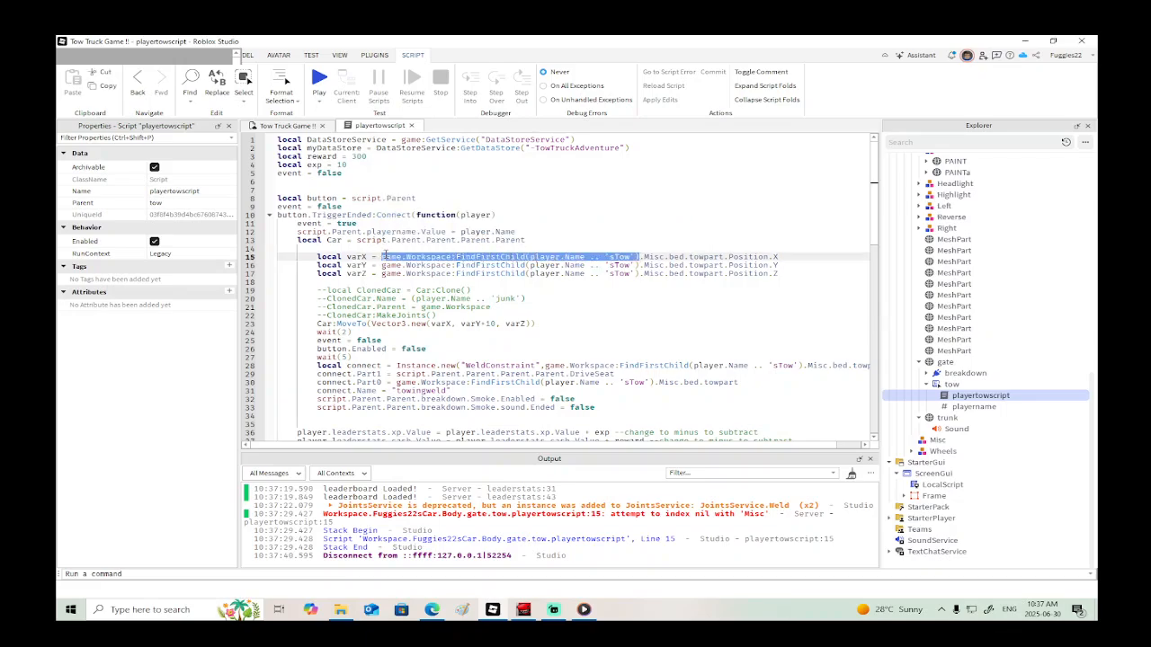
pyautogui.hotkey('ctrl', 'c')
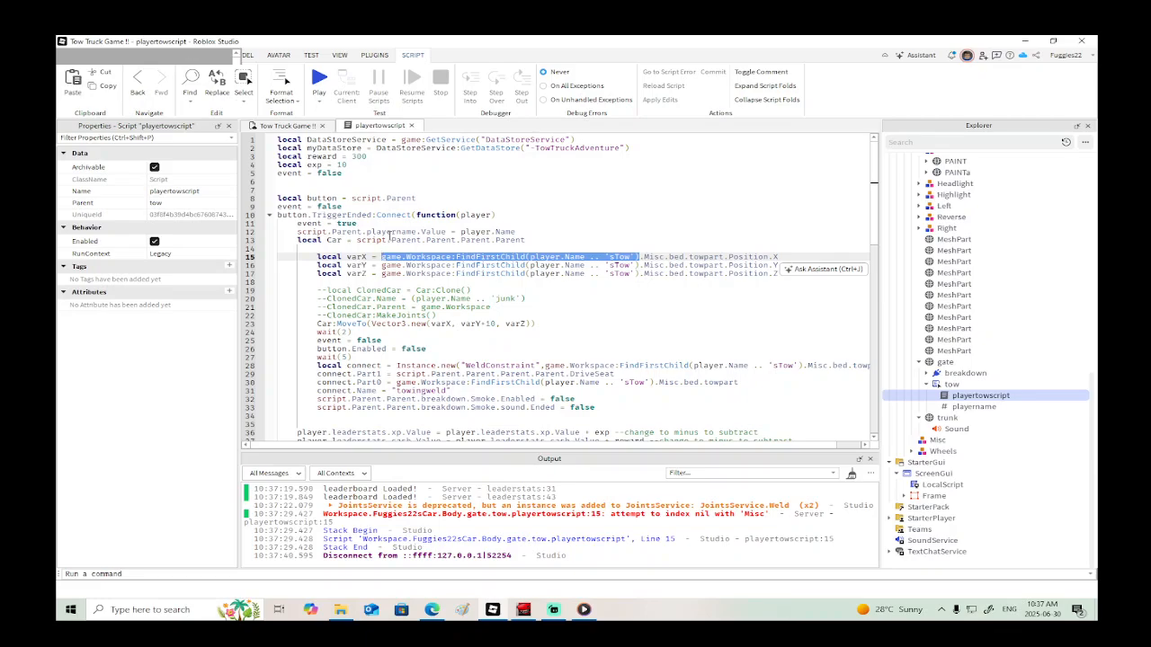
# Step: Insert "if game.Workspace:FindFirstChild(player.Name .. 'sTow') then" as the first line inside the TriggerEnded function
pyautogui.click(508, 215)
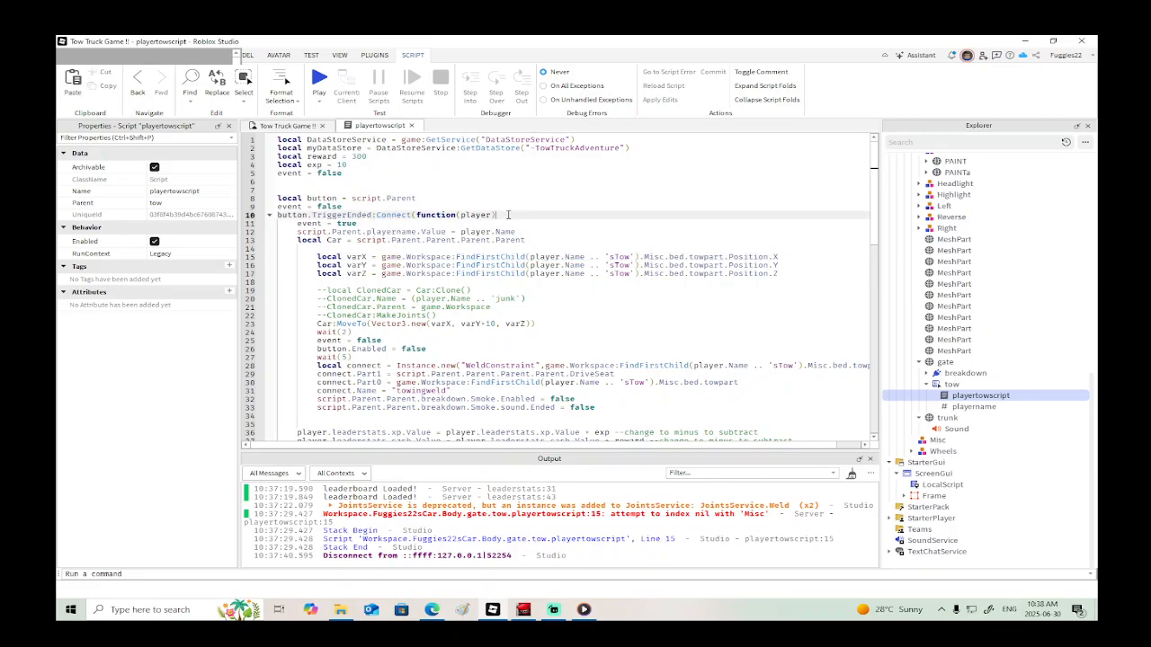
pyautogui.press('Return')
pyautogui.write('if')
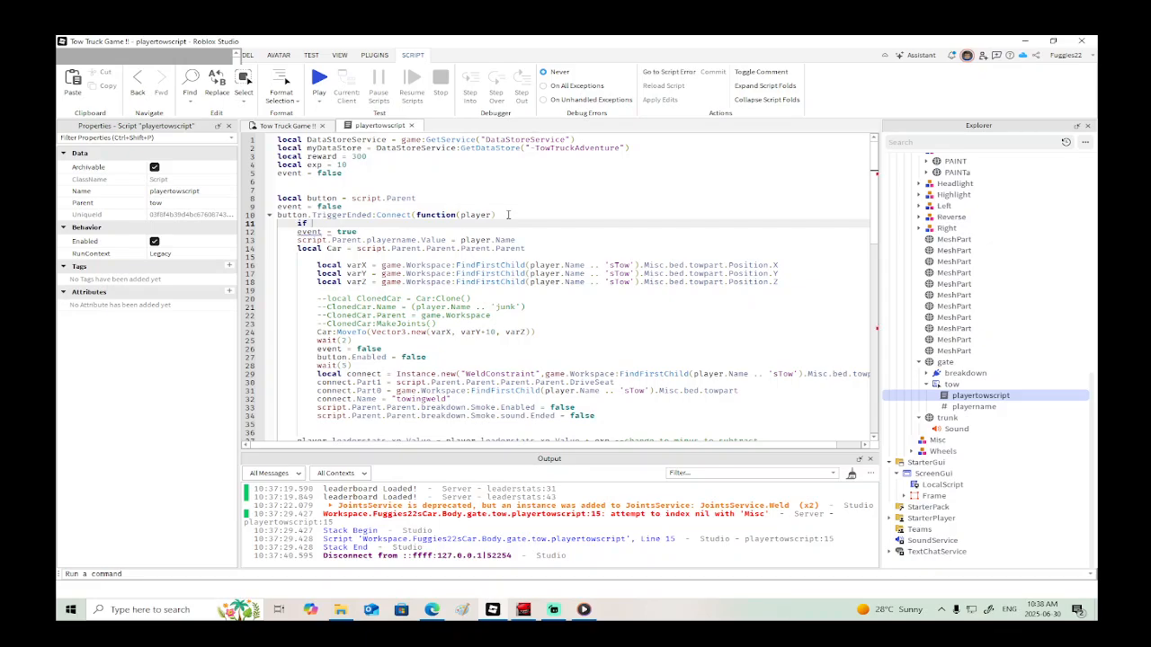
pyautogui.hotkey('ctrl', 'v')
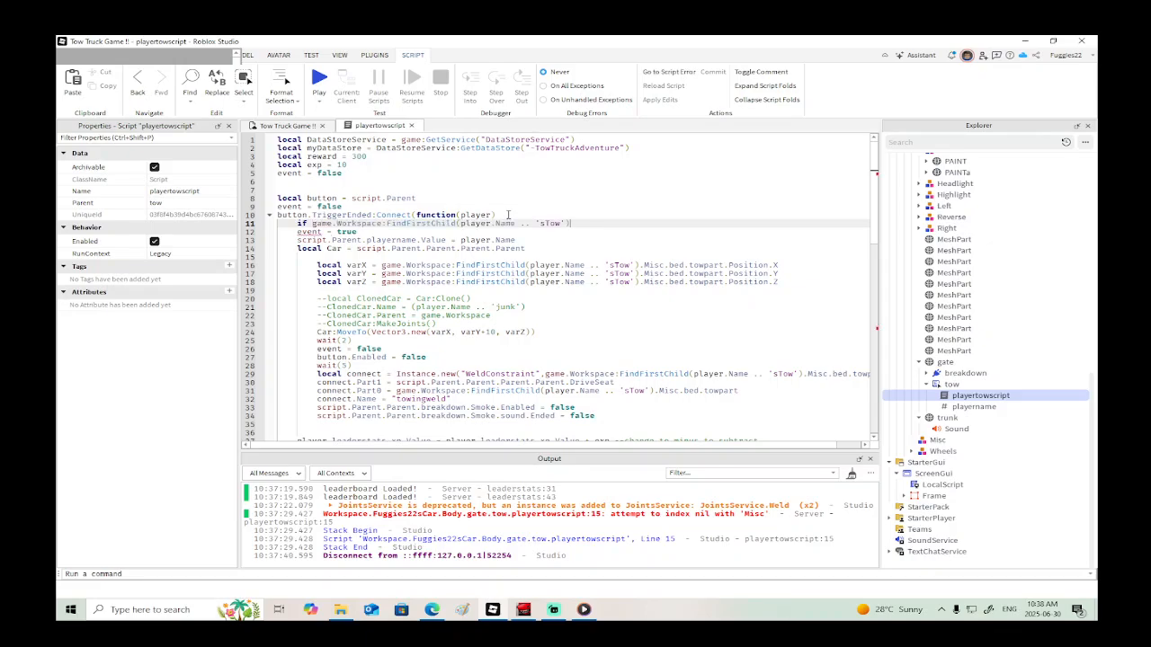
pyautogui.write('then')
pyautogui.scroll(-15, 389, 288)
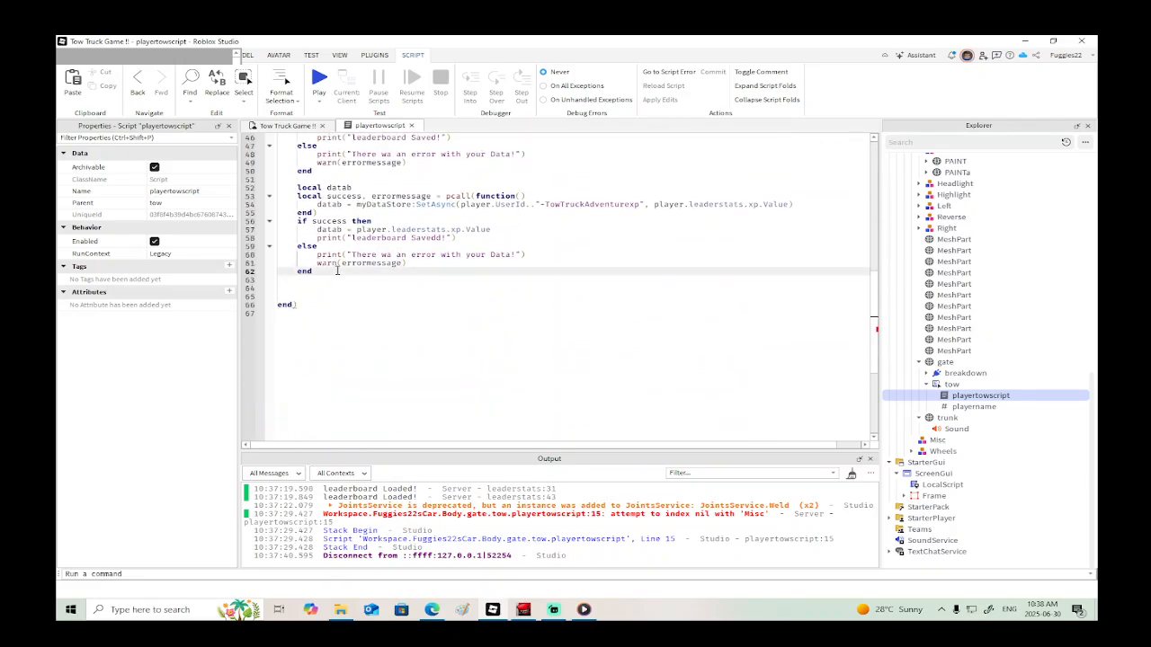
# Step: Add an else branch after the final save-check block in playertowscript that prints "No Truck Present"
pyautogui.click(337, 273)
pyautogui.write('else')
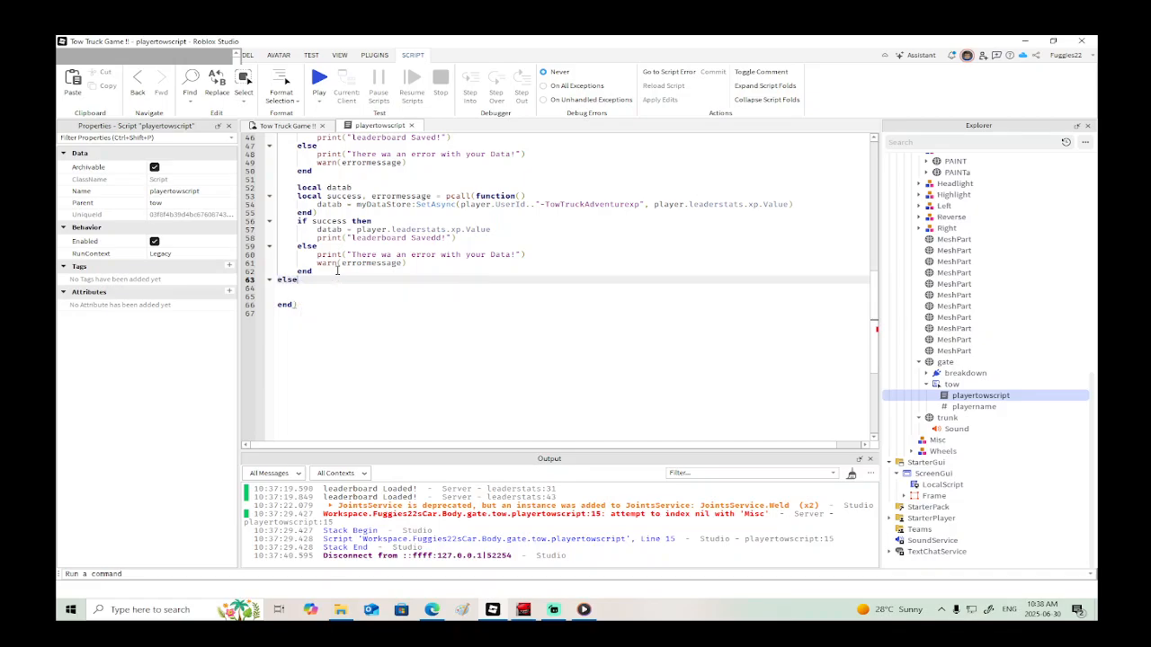
pyautogui.press('Return')
pyautogui.write('p')
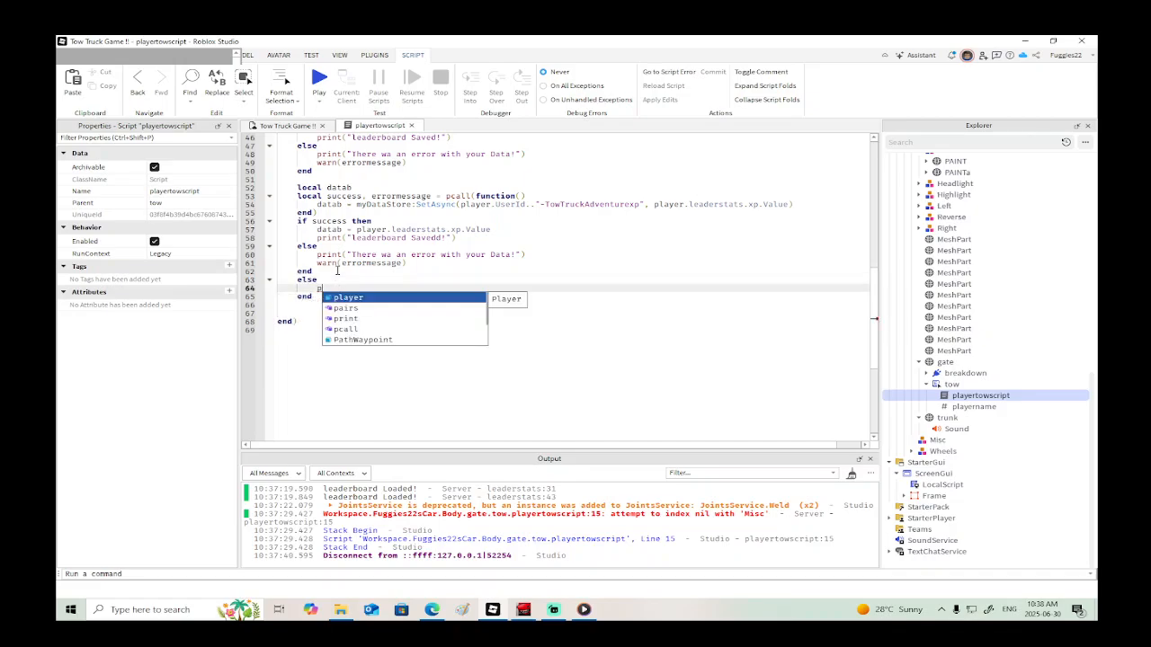
pyautogui.write('rint')
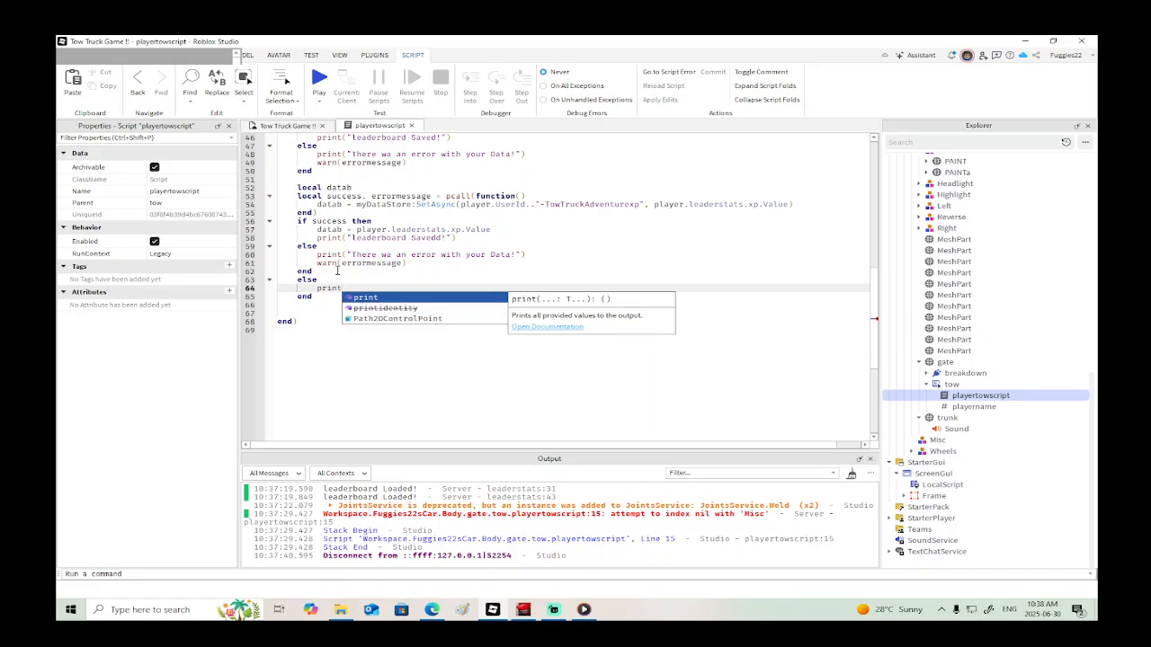
pyautogui.write('(')
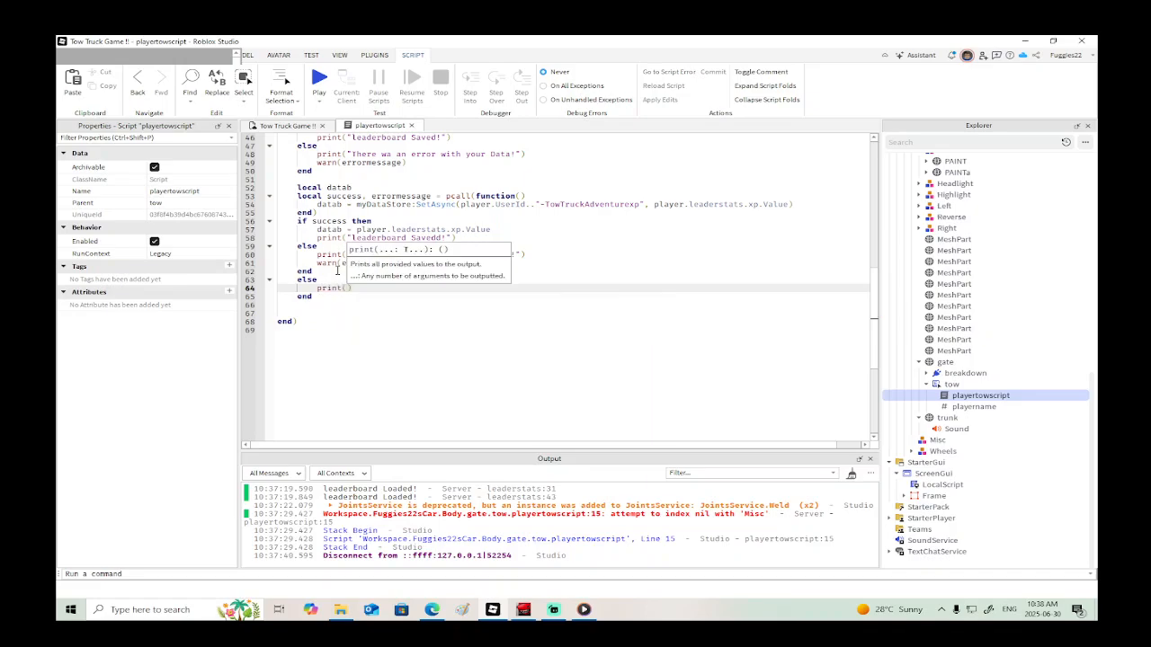
pyautogui.write('"No ')
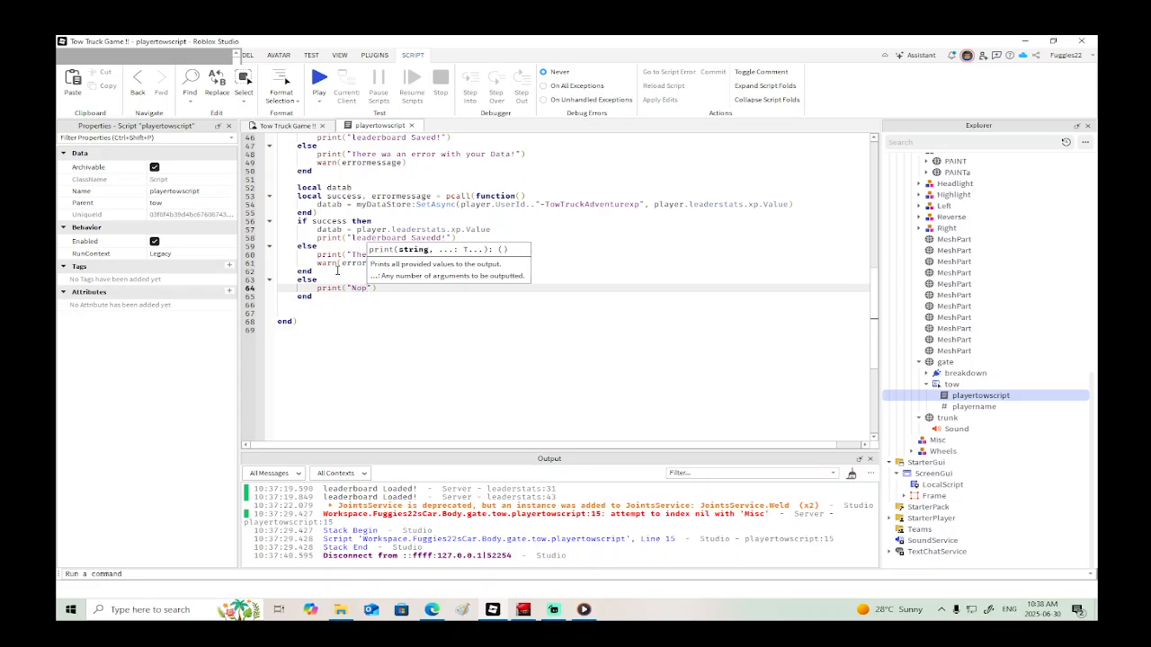
pyautogui.write('Tru')
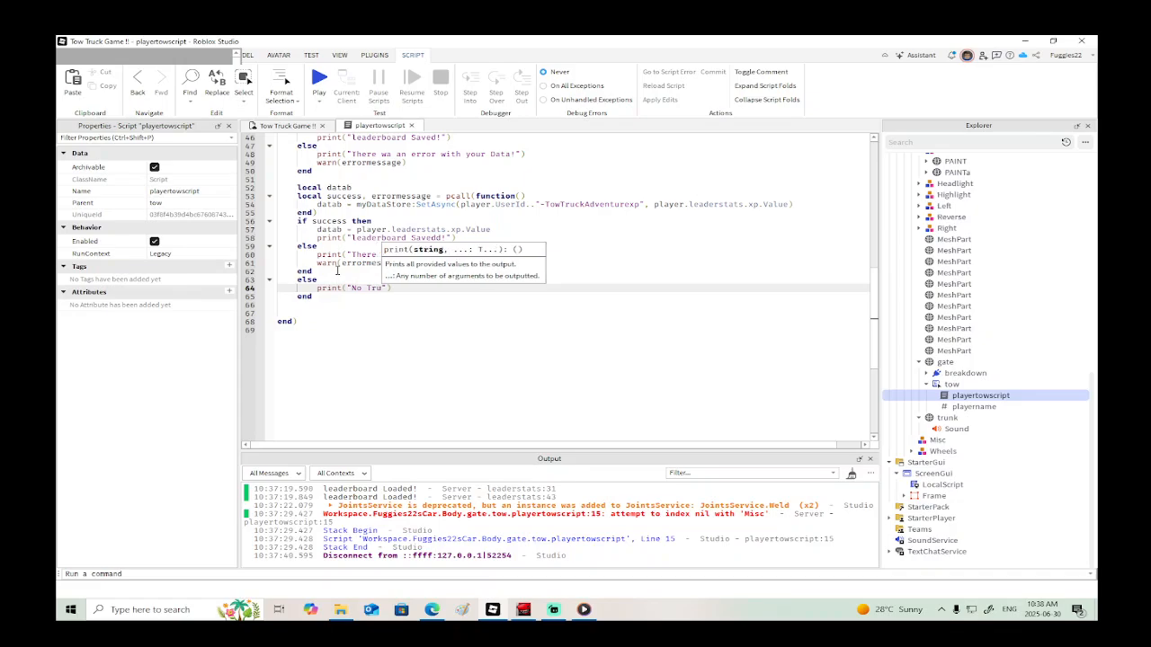
pyautogui.write('ck Present')
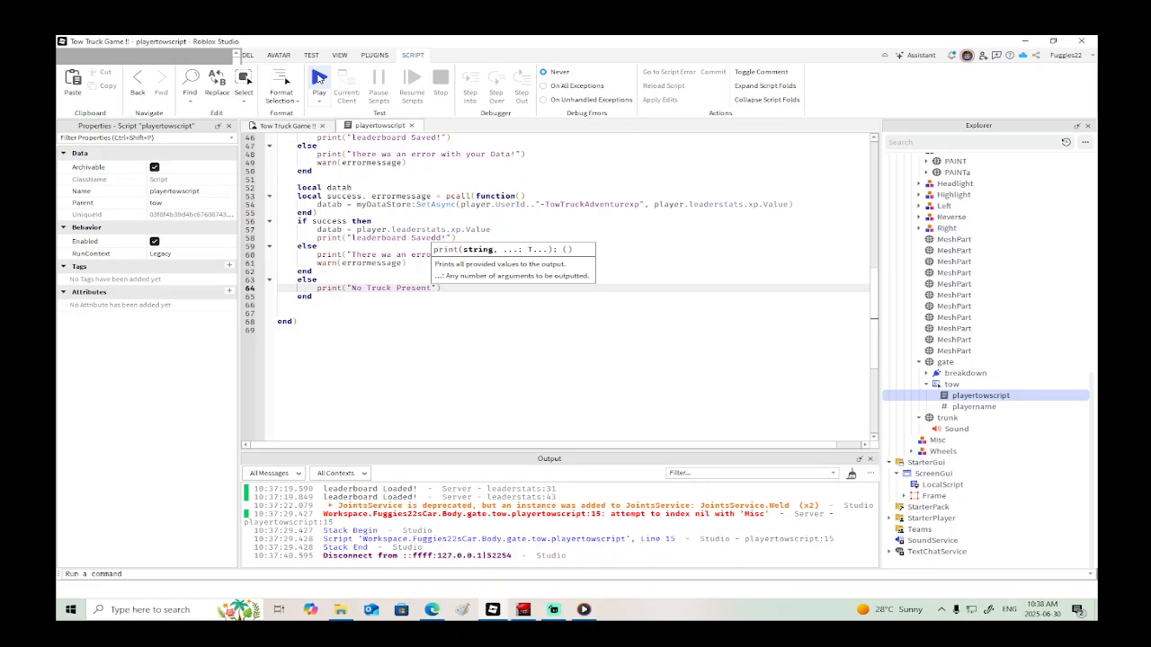
# Step: Start a playtest, spawn a car without a tow truck, and activate its Tow Car option
pyautogui.click(319, 79)
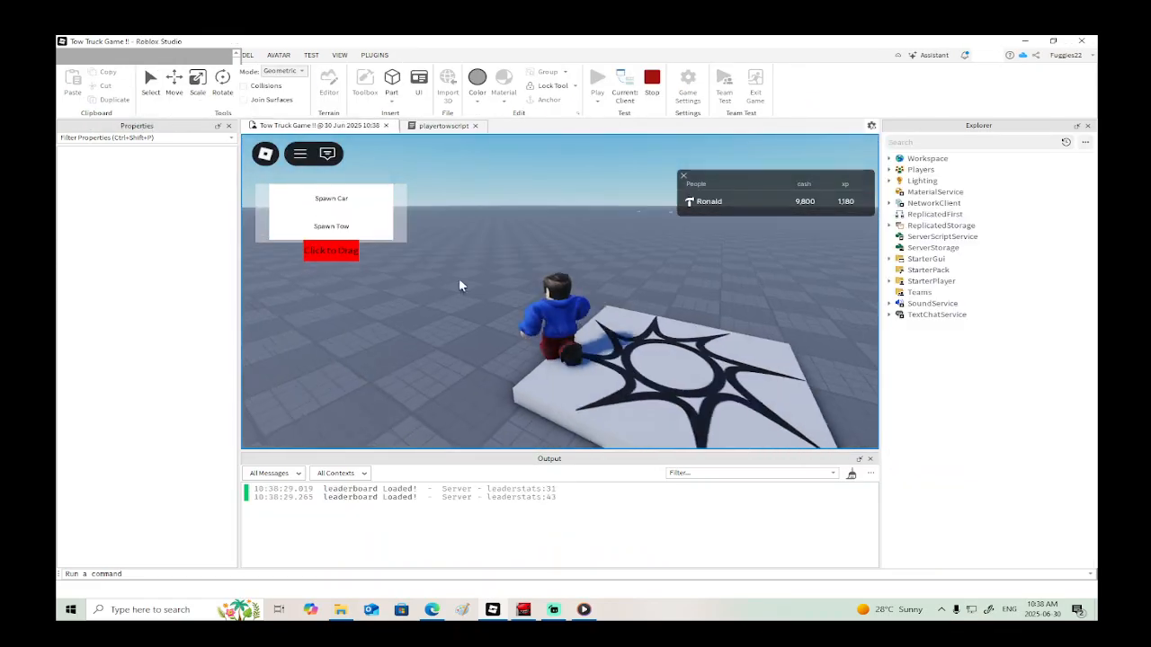
pyautogui.click(338, 198)
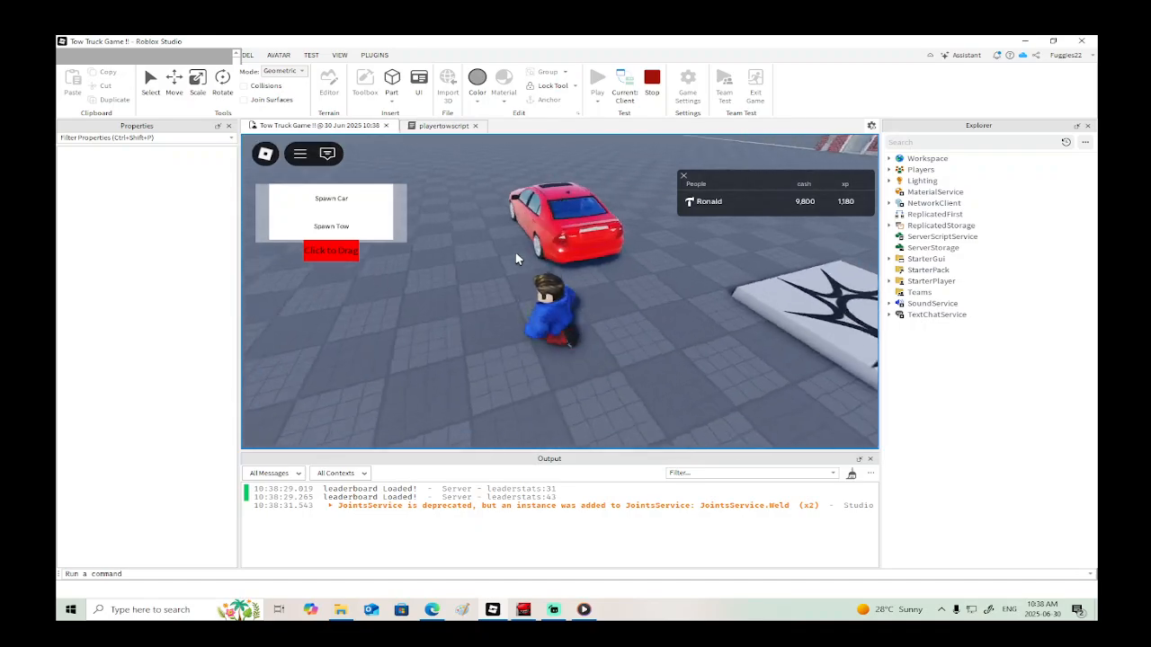
pyautogui.press('w')
pyautogui.press('e')
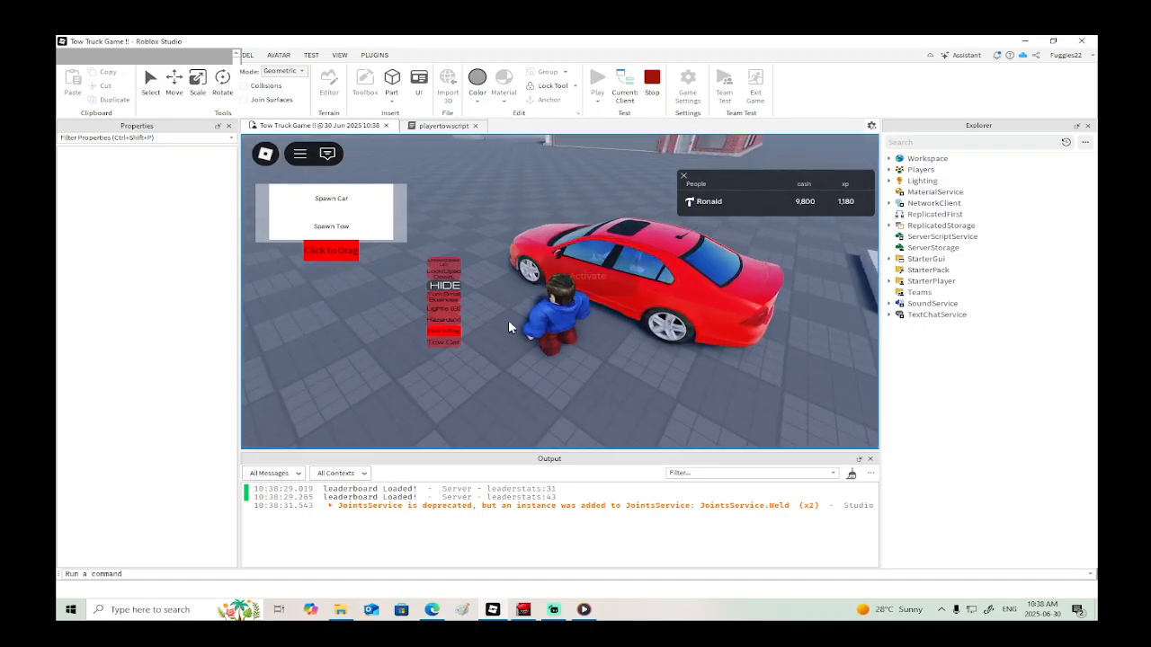
pyautogui.click(452, 344)
pyautogui.press('a')
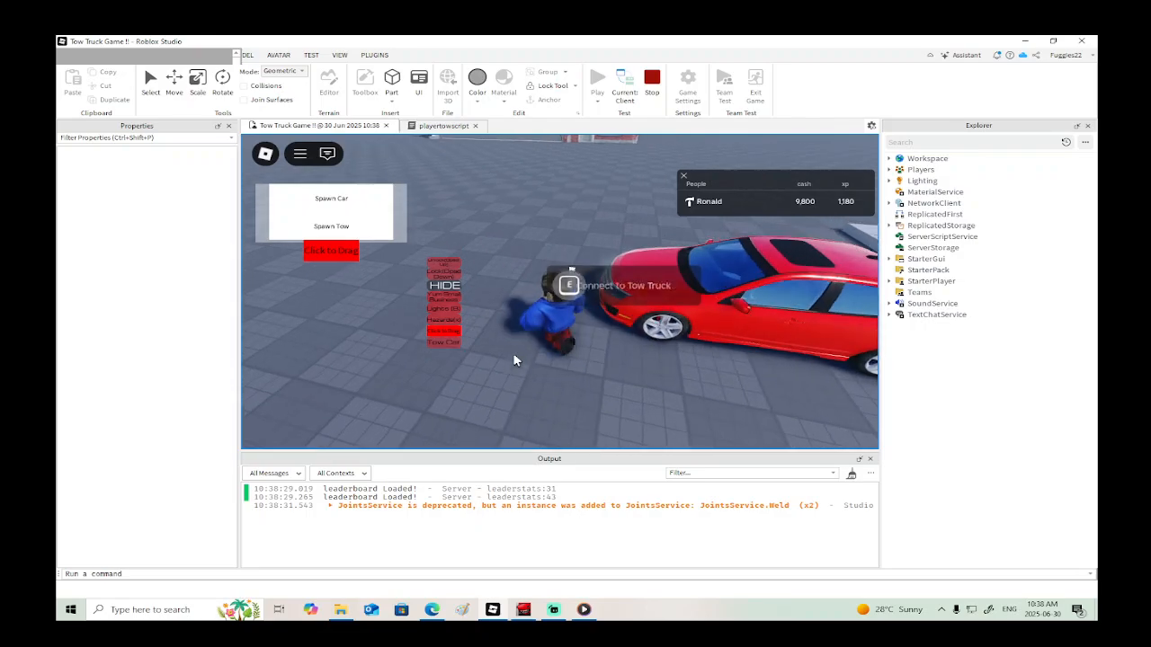
# Step: Trigger the car's Connect to Tow Truck prompt twice, check the output messages, and stop the playtest
pyautogui.press('e')
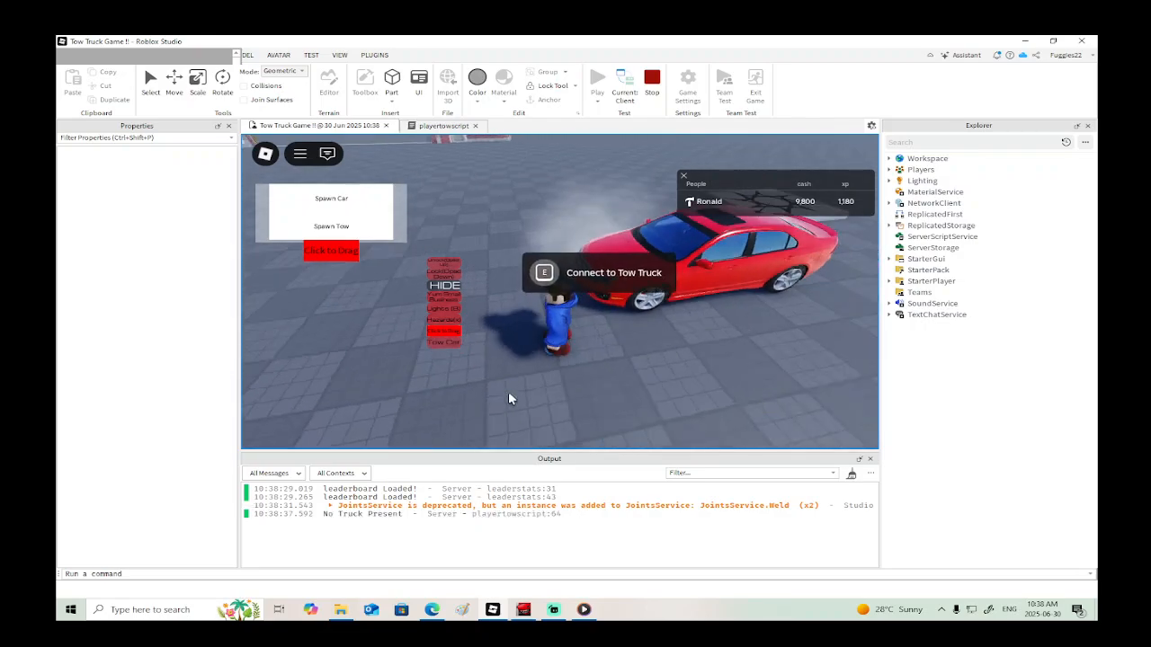
pyautogui.moveTo(508, 392); pyautogui.dragTo(509, 392, button='right')
pyautogui.press('e')
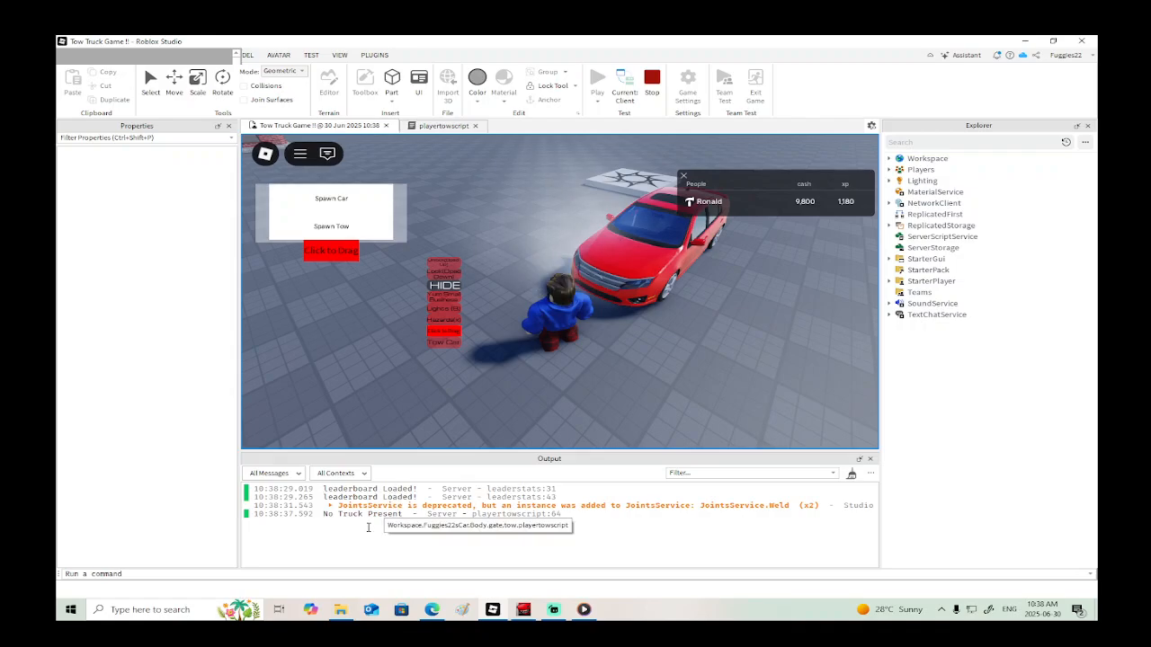
pyautogui.press('s')
pyautogui.moveTo(555, 432); pyautogui.dragTo(401, 494, button='right')
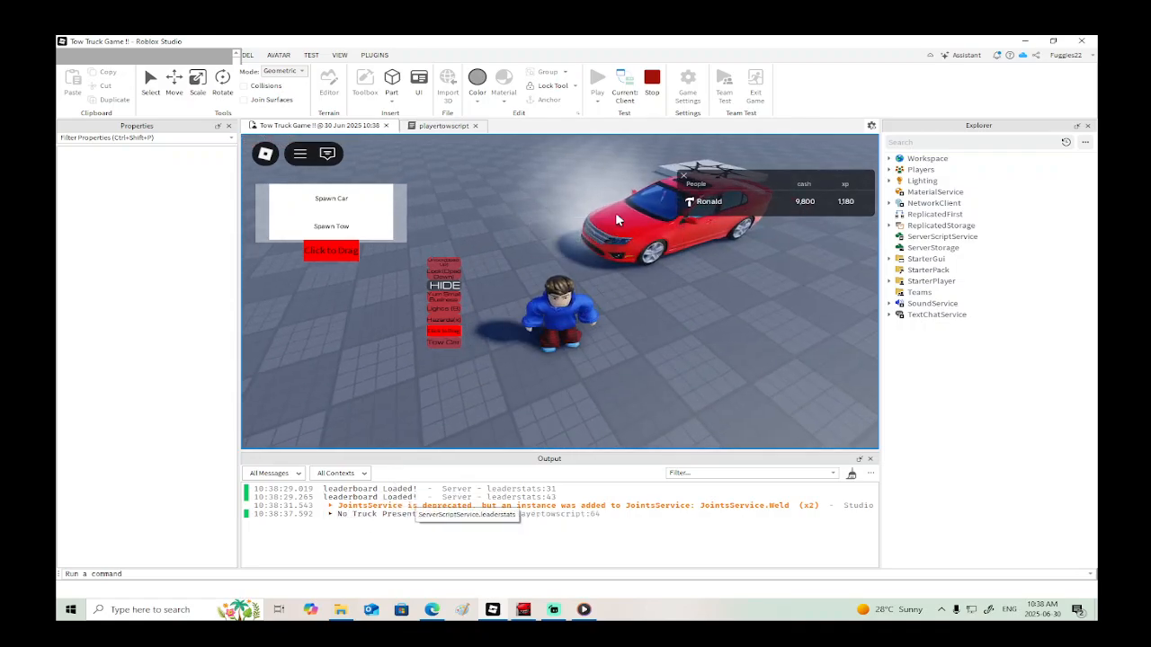
pyautogui.click(651, 83)
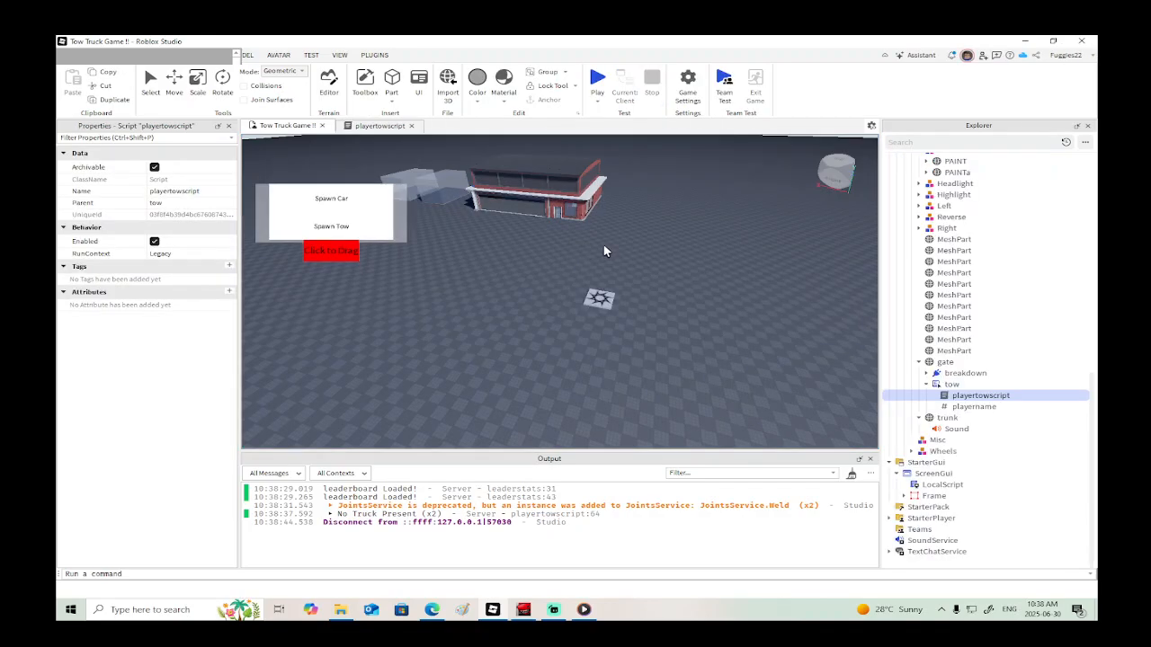
pyautogui.moveTo(605, 248); pyautogui.dragTo(425, 247, button='right')
pyautogui.scroll(-2, 604, 247)
pyautogui.moveTo(604, 246); pyautogui.dragTo(604, 246, button='right')
pyautogui.press('w')
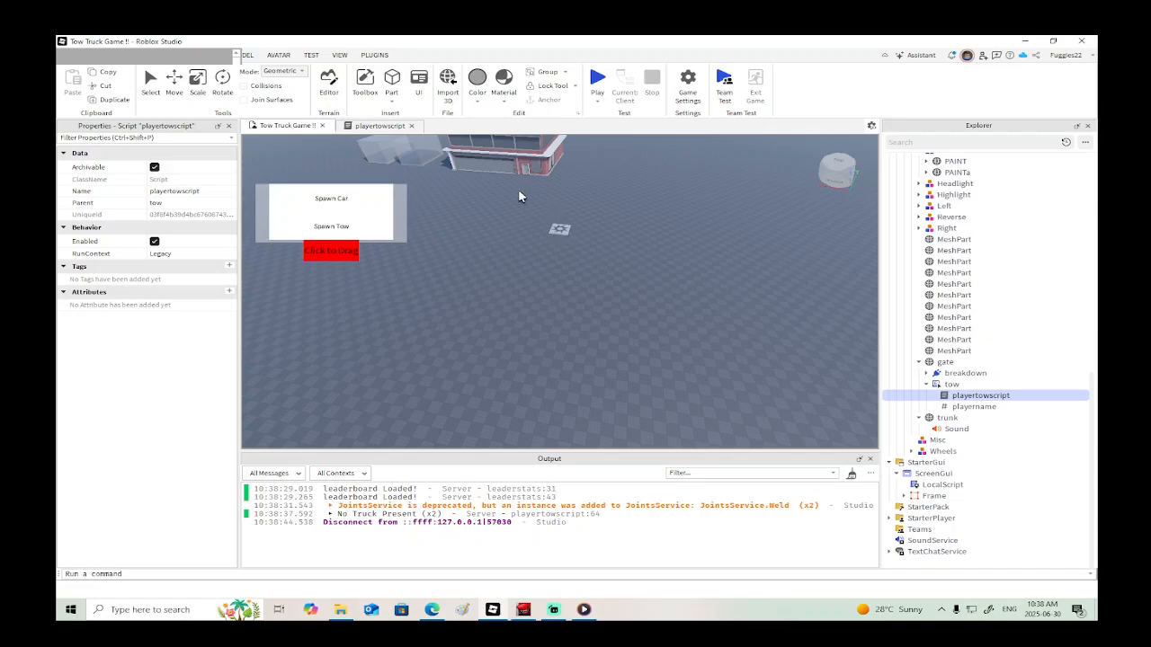
# Step: Delete the commented-out ClonedCar lines above the Car:MoveTo call in playertowscript
pyautogui.click(398, 128)
pyautogui.scroll(15, 399, 136)
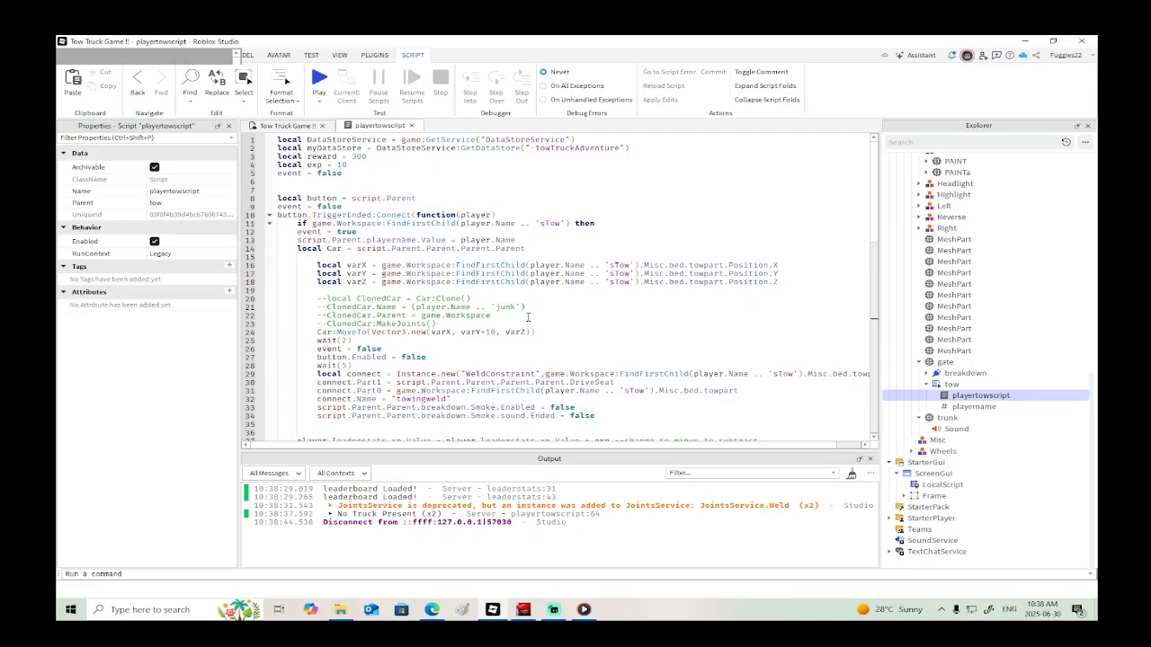
pyautogui.scroll(-8, 528, 317)
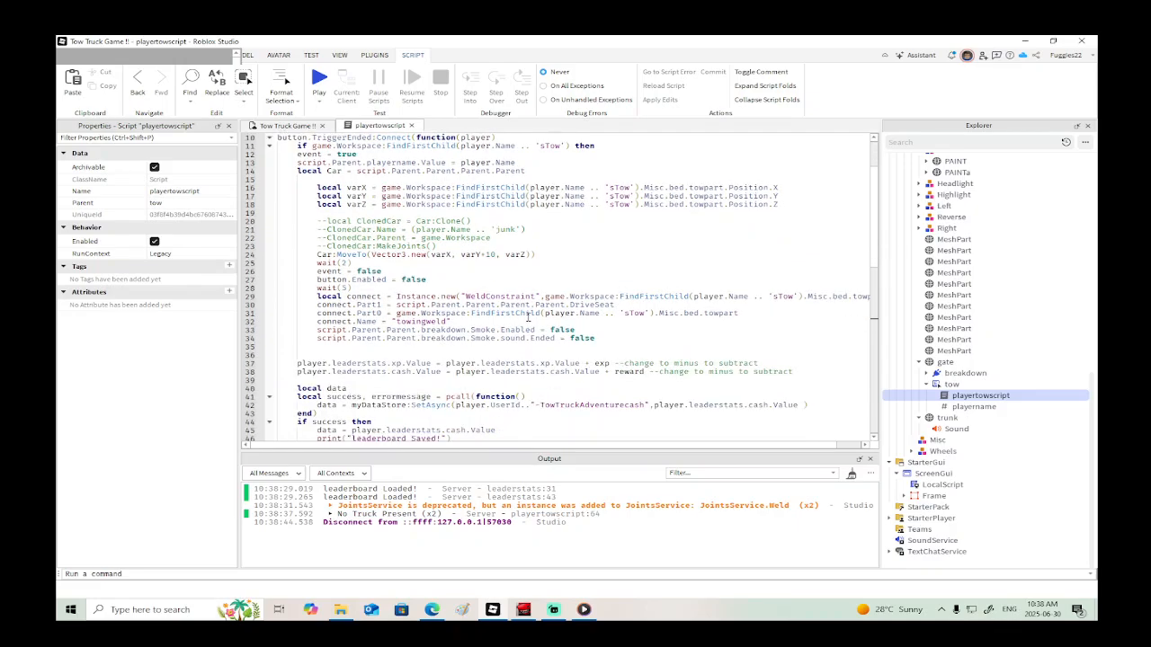
pyautogui.scroll(8, 528, 316)
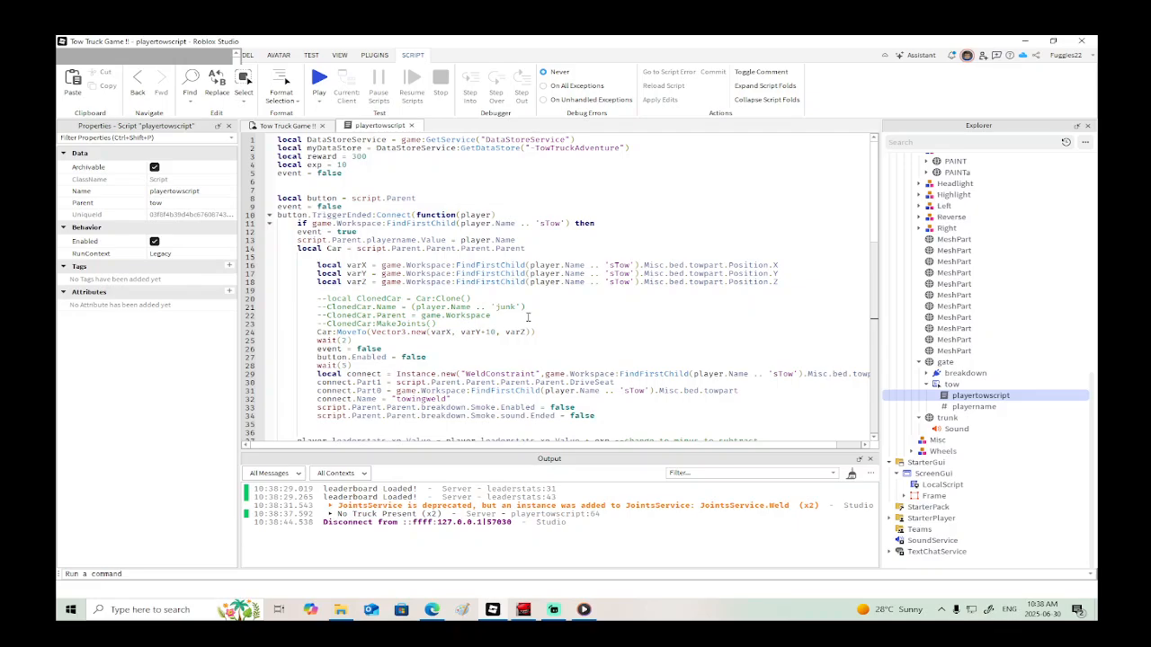
pyautogui.moveTo(444, 324); pyautogui.dragTo(279, 288)
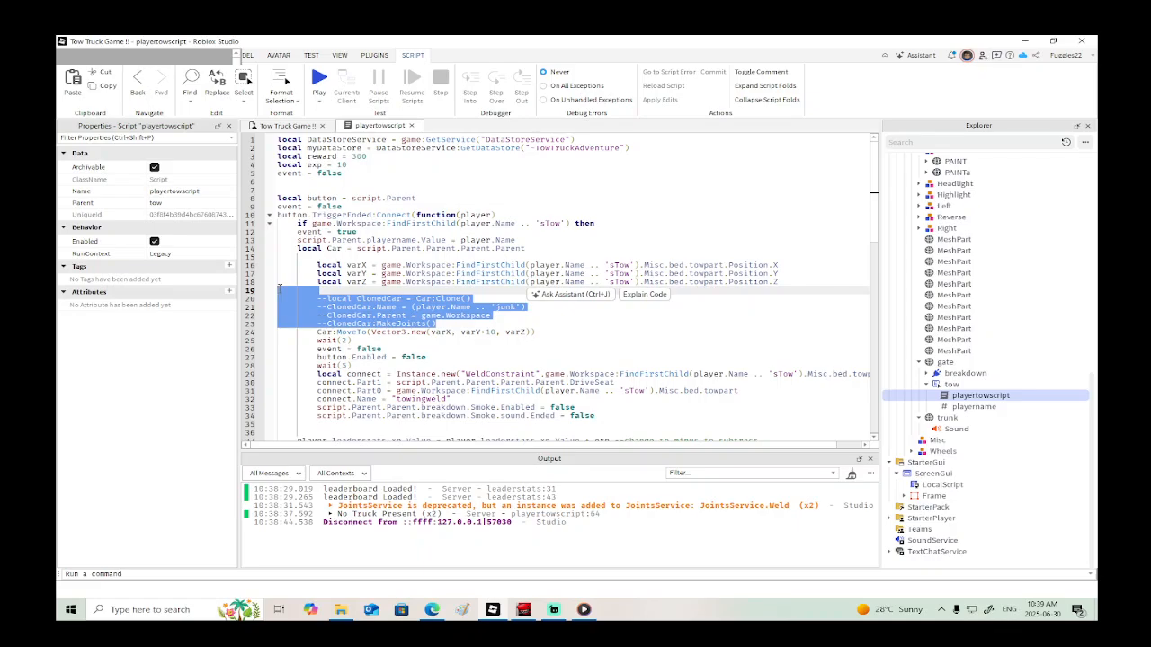
pyautogui.press('BackSpace')
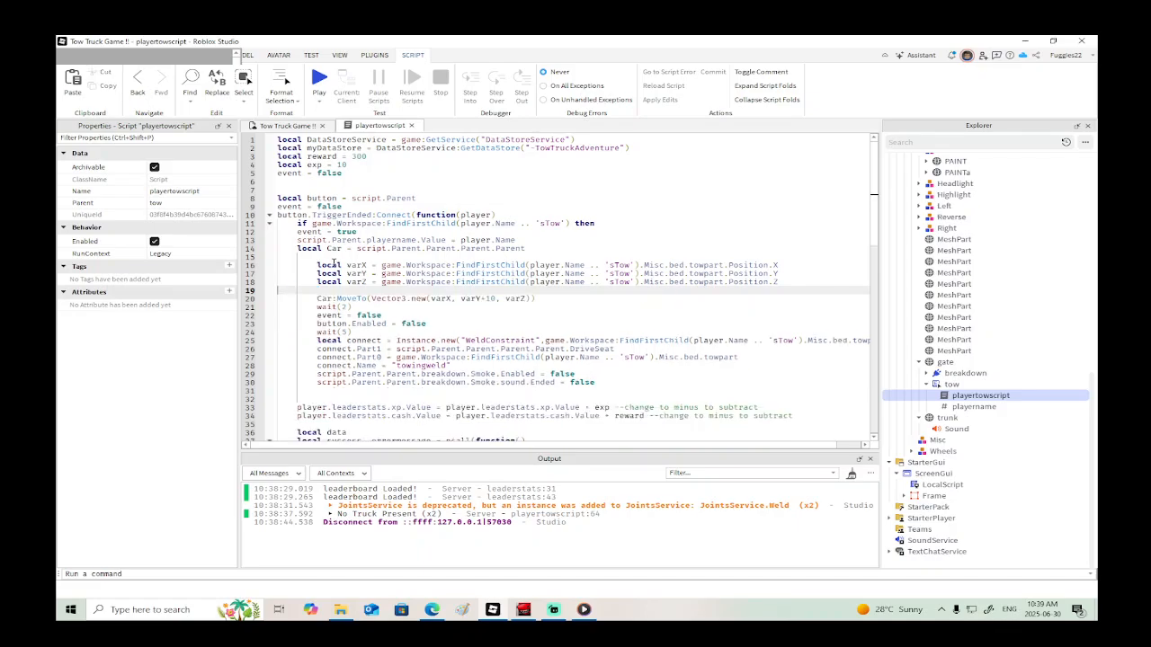
# Step: Remove the surplus blank lines above the button variable and before the script's final end, and close playertowscript
pyautogui.click(304, 183)
pyautogui.scroll(-13, 304, 183)
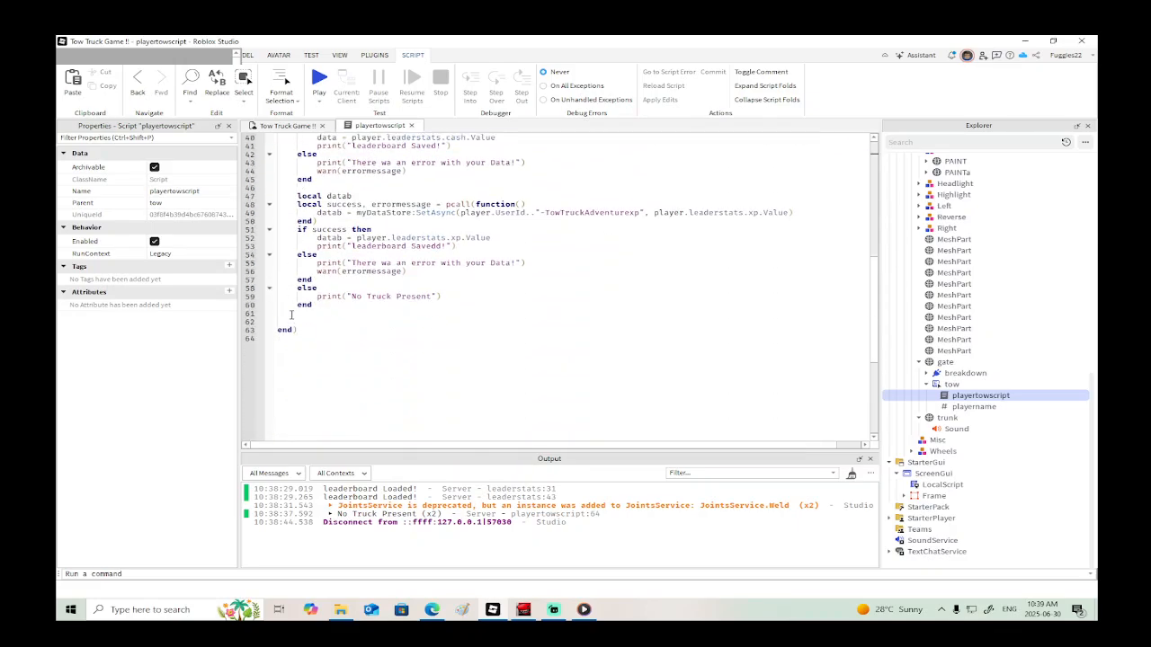
pyautogui.click(365, 326)
pyautogui.press('BackSpace')
pyautogui.press('BackSpace')
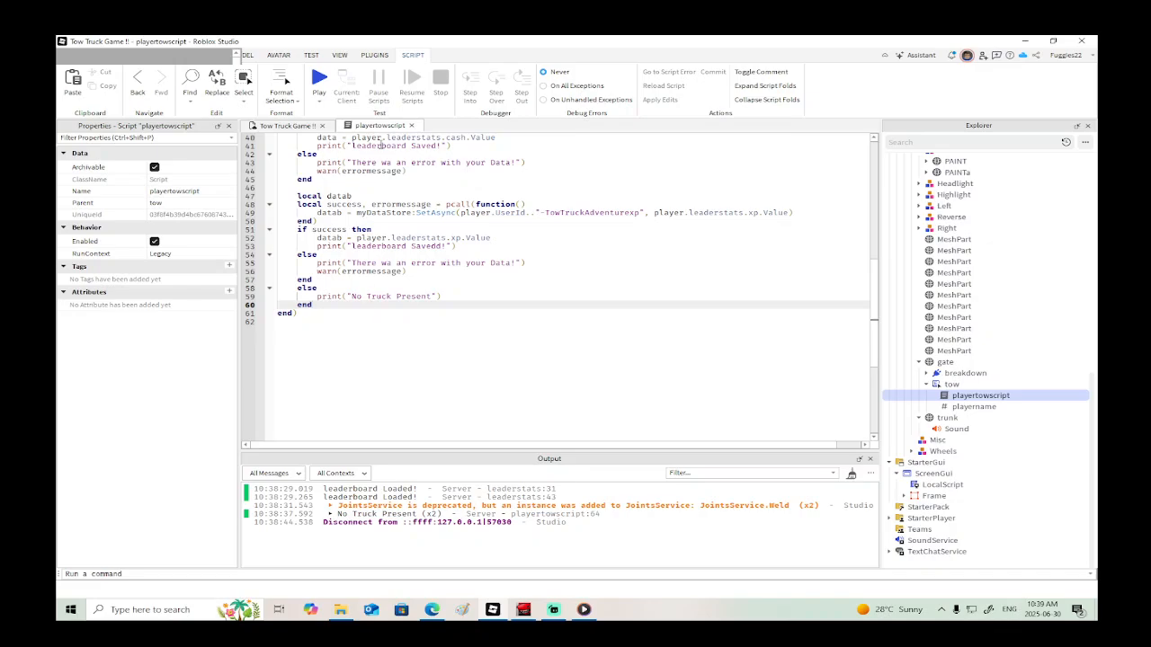
pyautogui.click(412, 125)
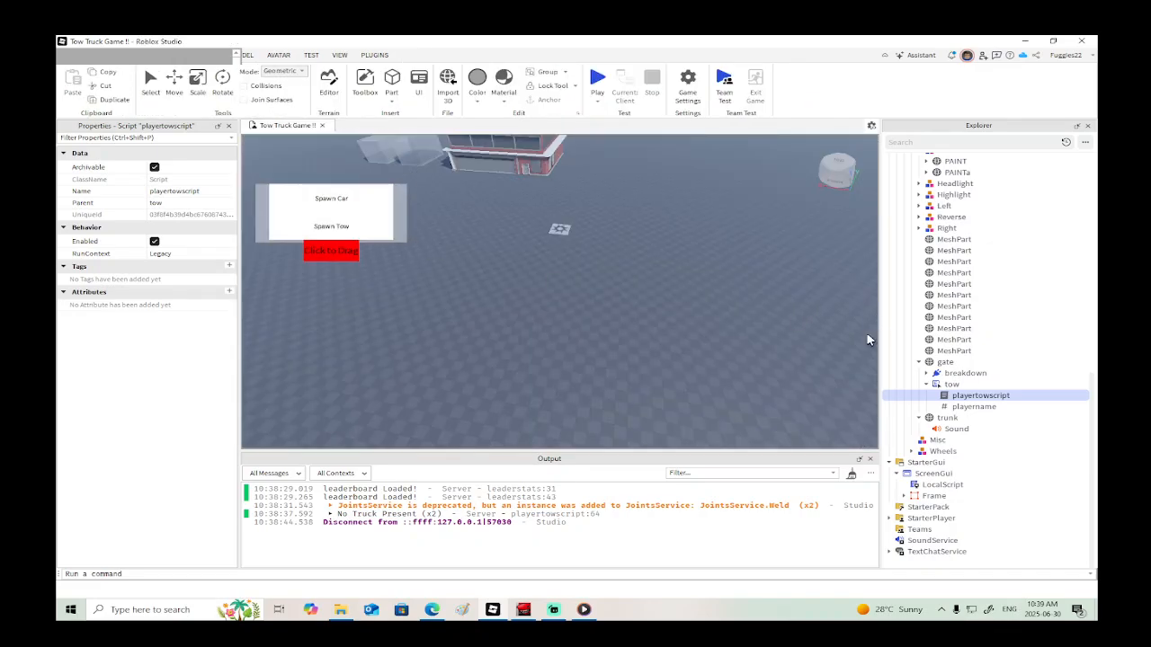
# Step: Collapse the gate part, the Body model and the coup vehicle in the object hierarchy
pyautogui.click(918, 362)
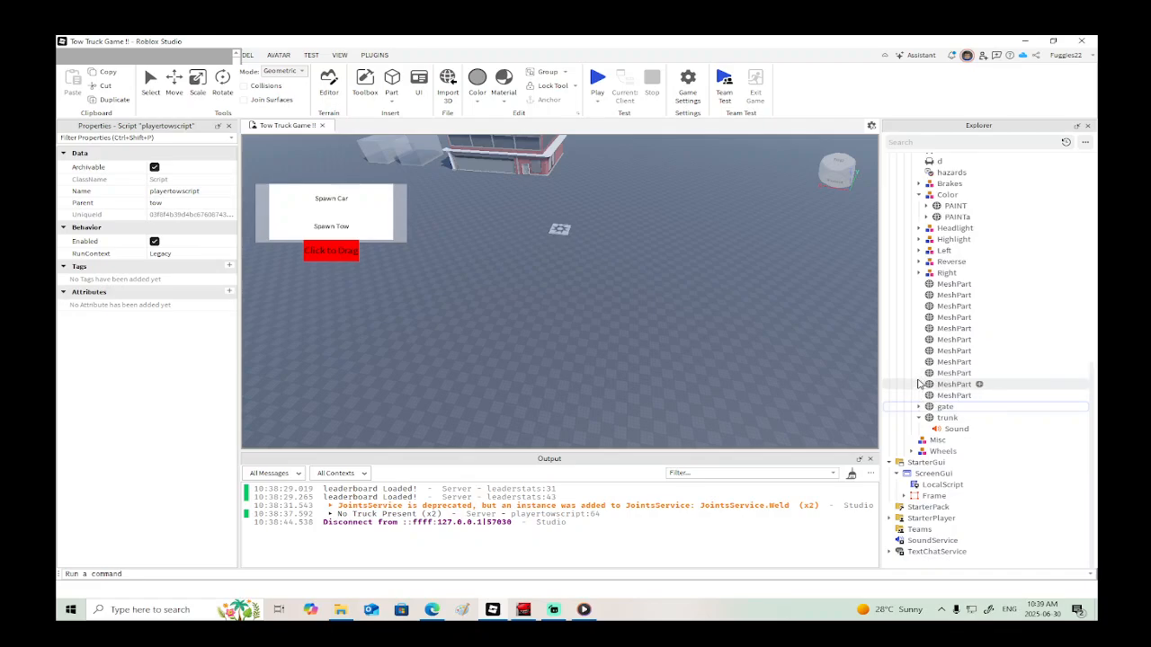
pyautogui.scroll(5, 919, 377)
pyautogui.click(924, 329)
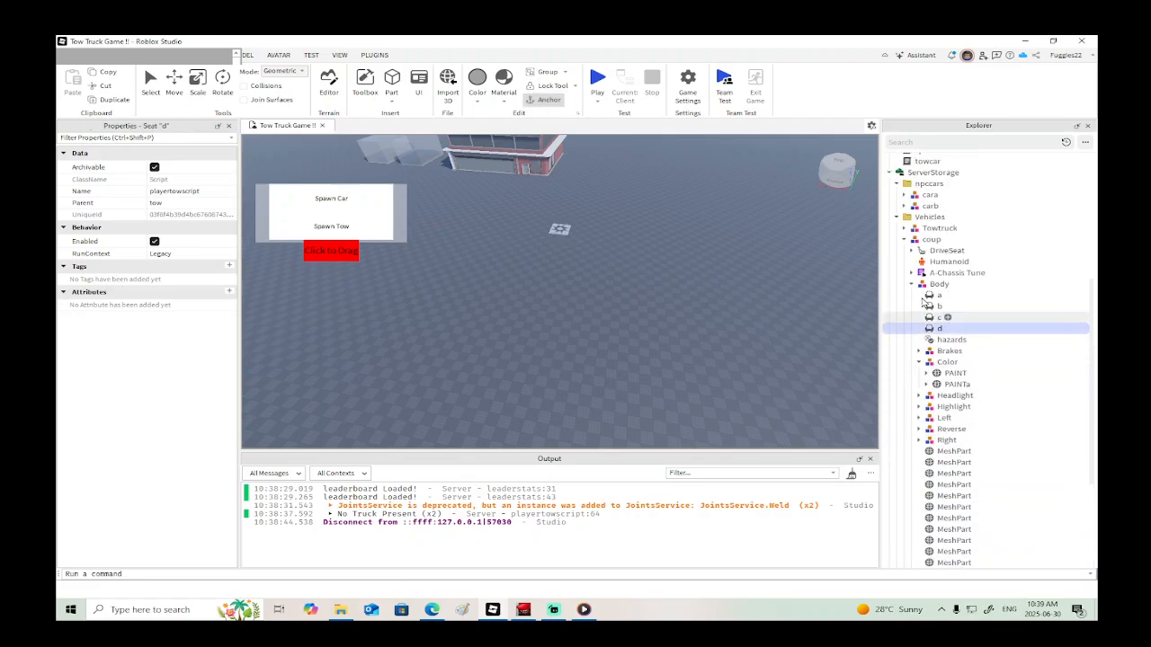
pyautogui.click(912, 284)
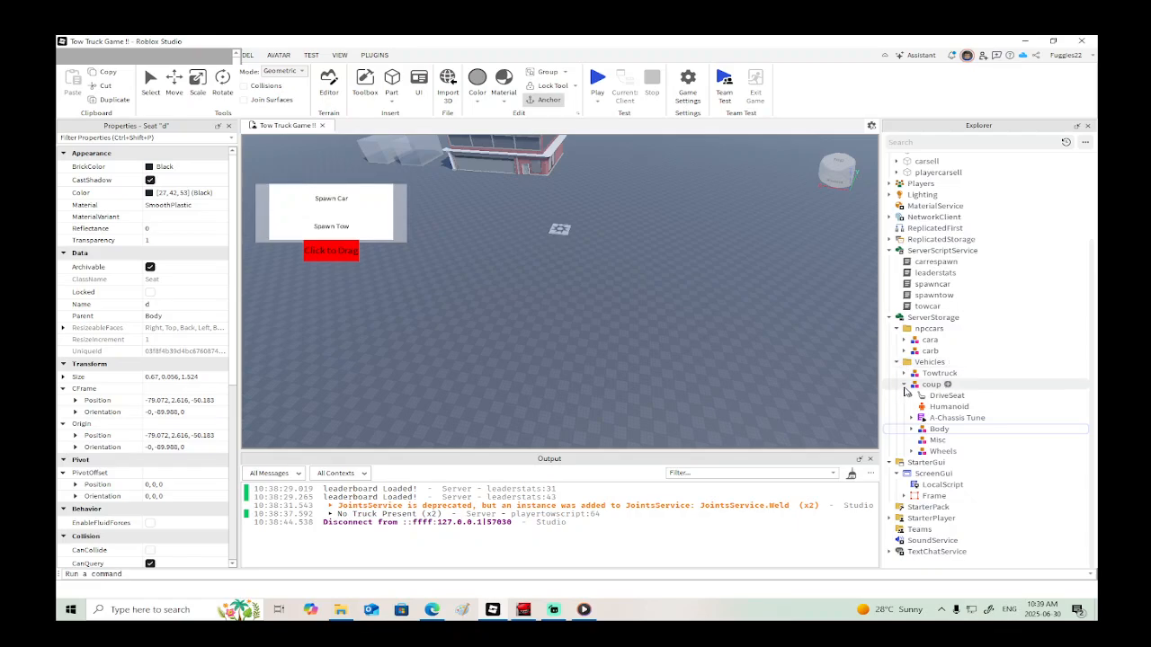
pyautogui.click(904, 385)
# Step: Rename the Garage model in the Workspace to towgarage
pyautogui.moveTo(483, 315); pyautogui.dragTo(486, 311, button='right')
pyautogui.press('w')
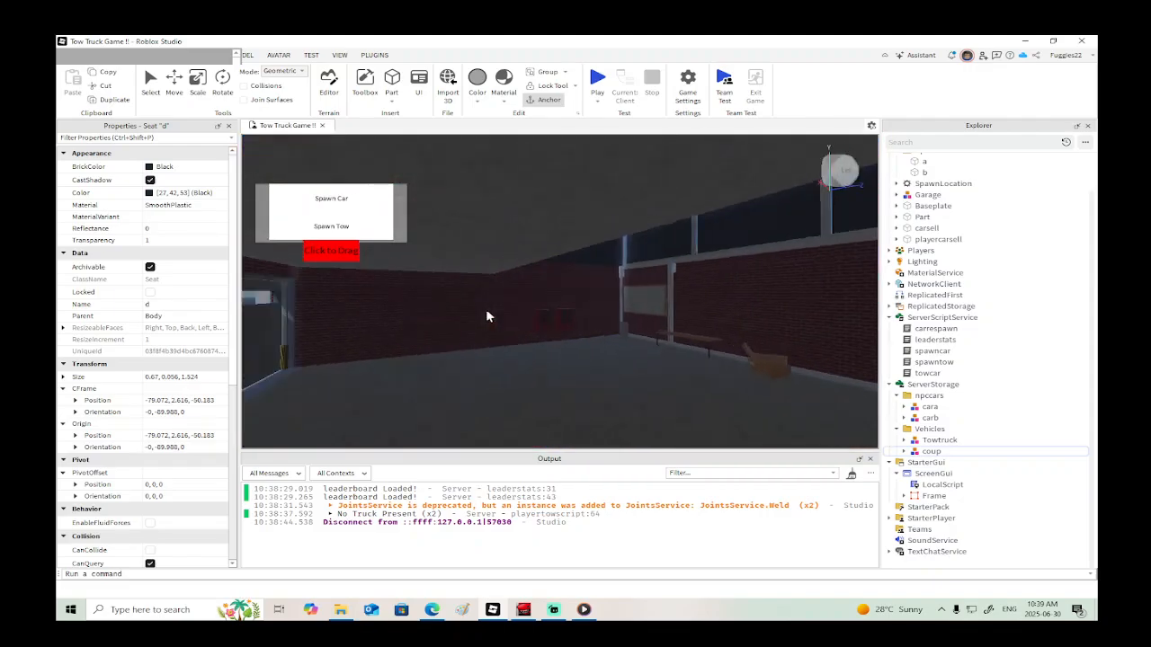
pyautogui.press('s')
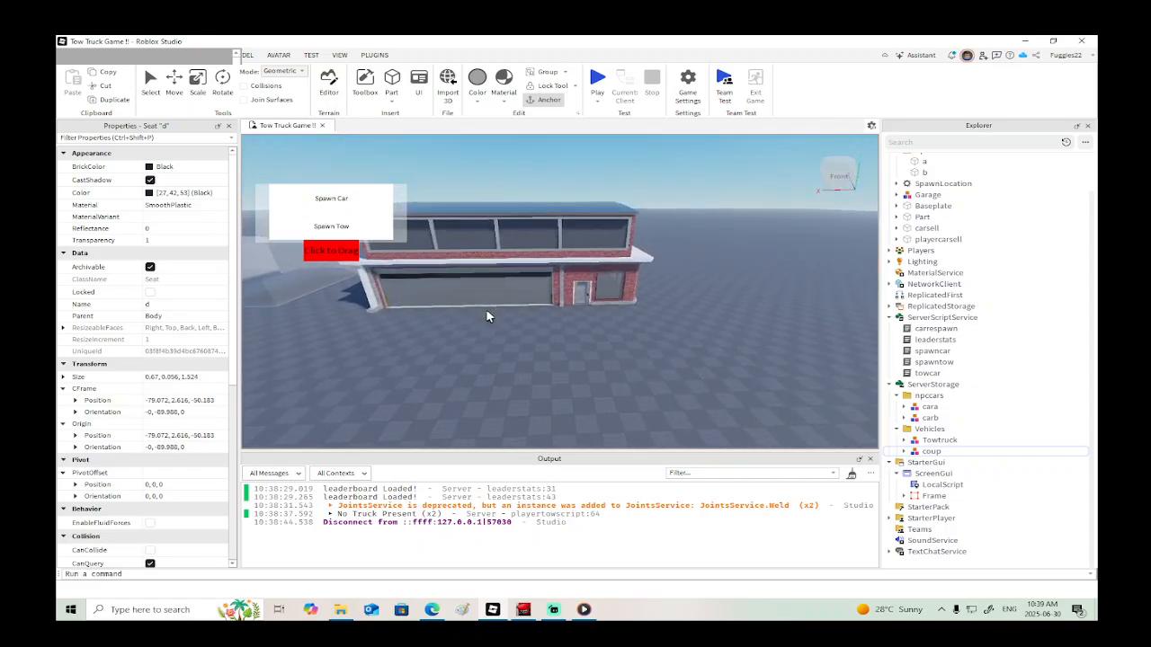
pyautogui.press('s')
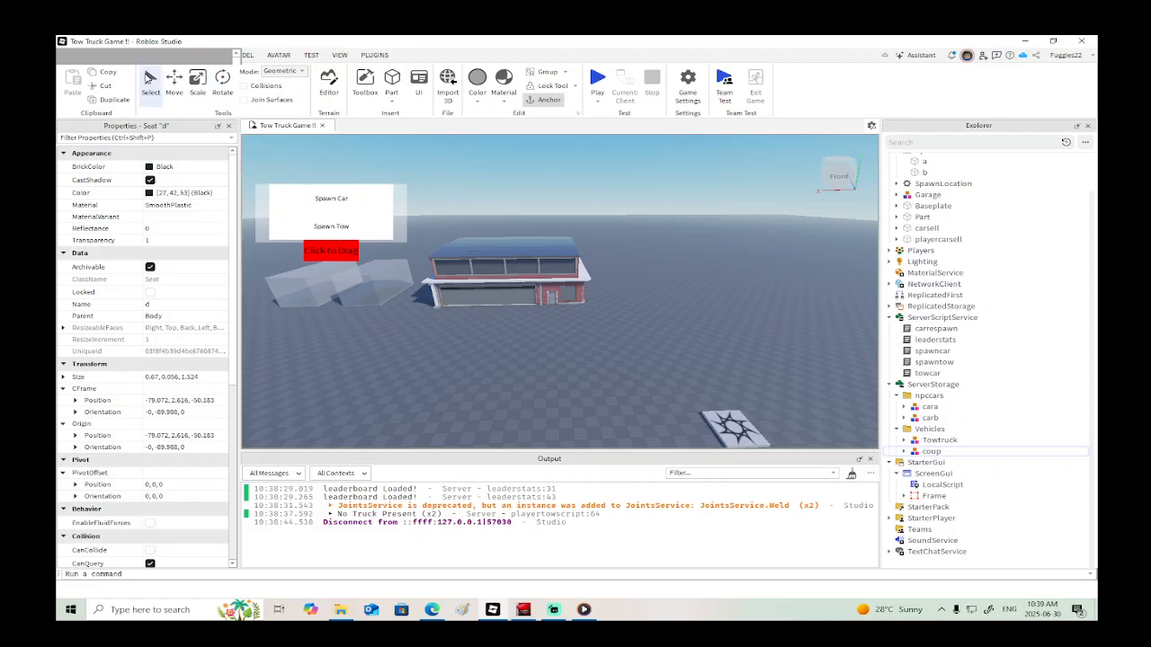
pyautogui.click(150, 78)
pyautogui.click(526, 275)
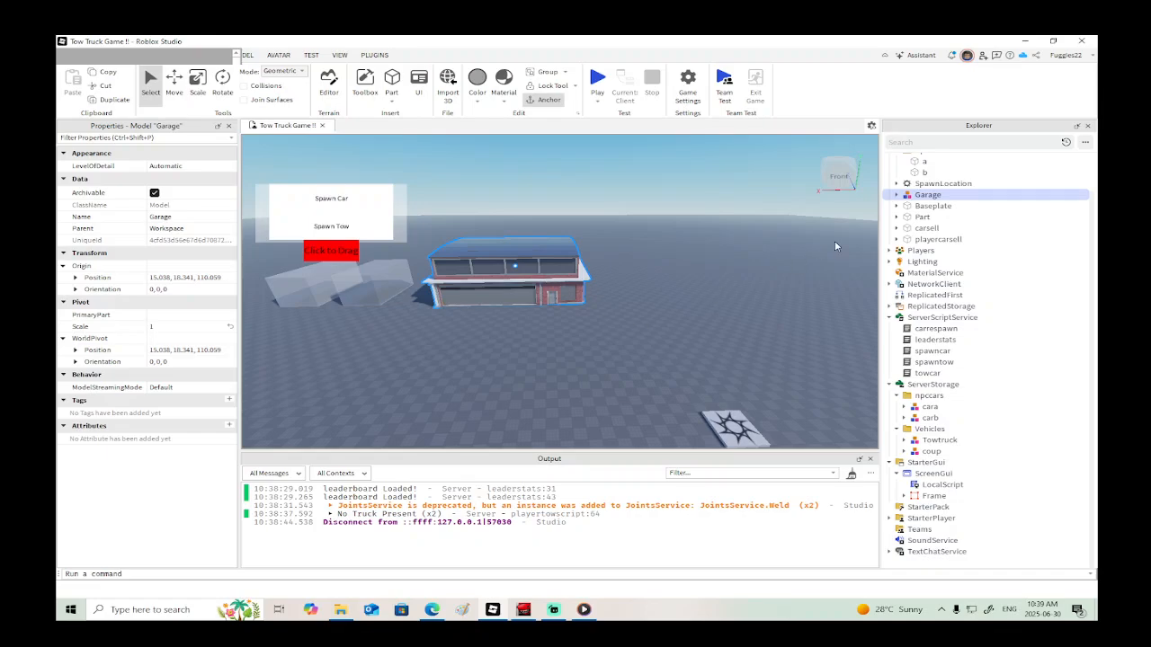
pyautogui.doubleClick(927, 195)
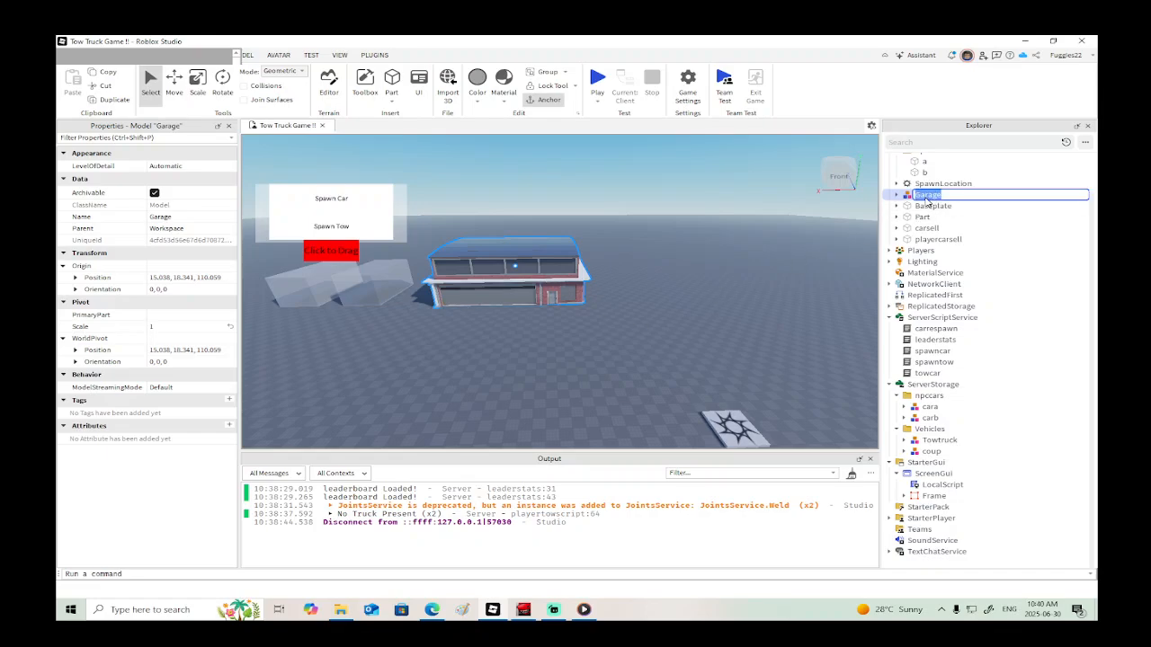
pyautogui.write('towg')
pyautogui.press('Return')
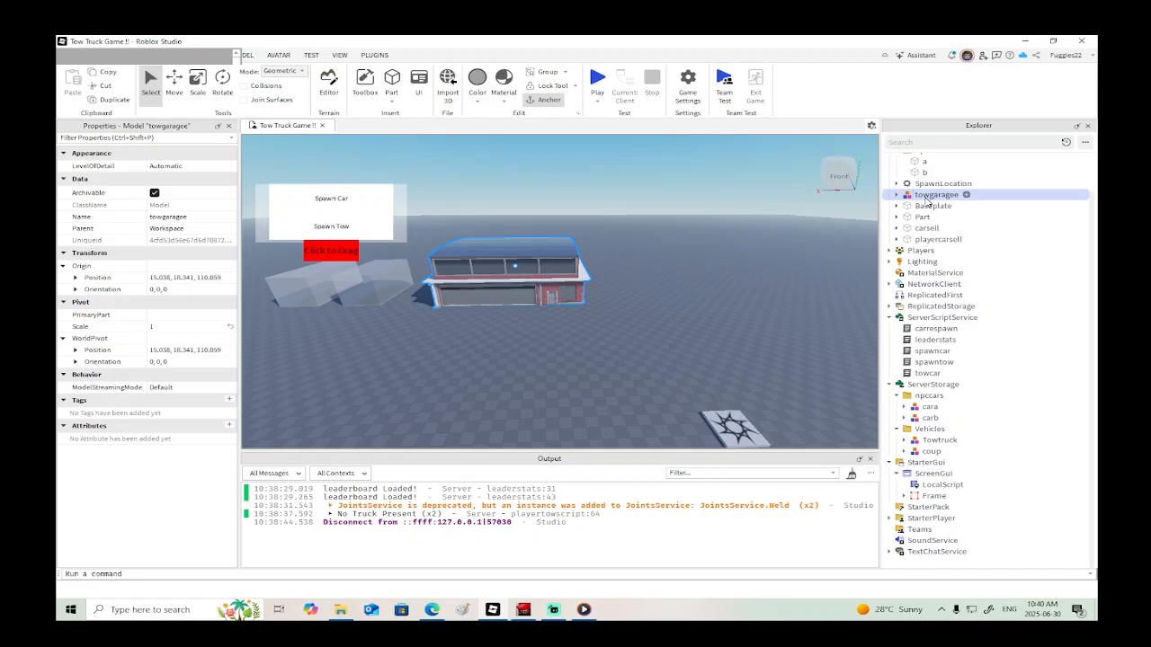
pyautogui.doubleClick(937, 200)
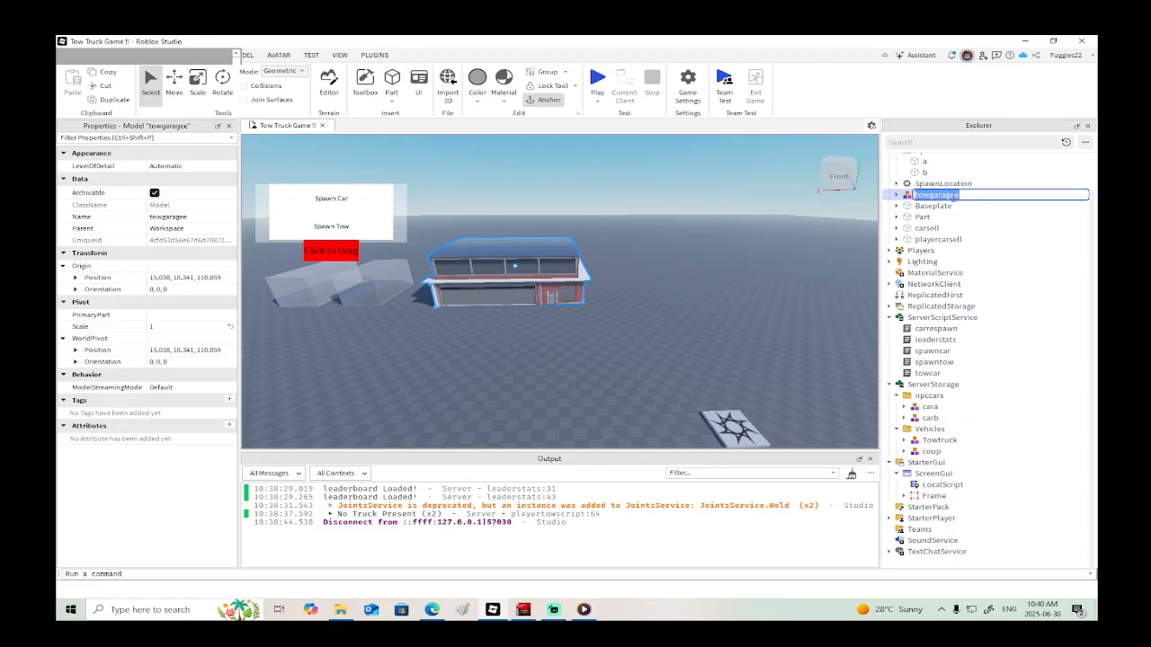
pyautogui.press('End')
pyautogui.press('BackSpace')
pyautogui.press('Return')
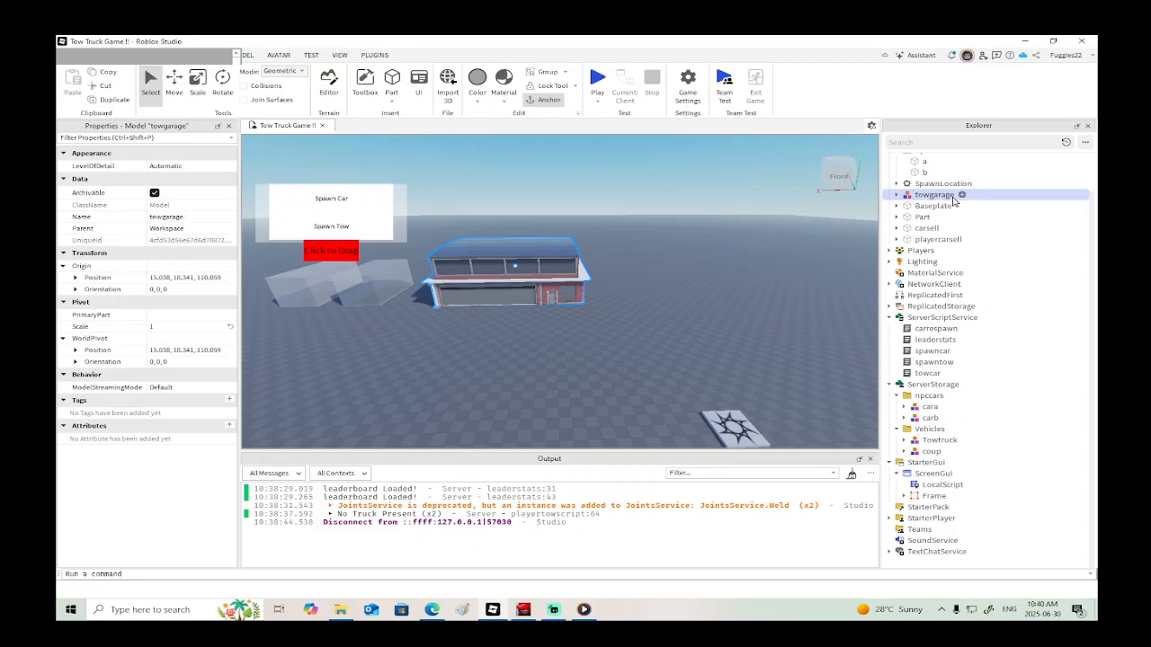
# Step: Duplicate the vertical concrete post against the interior brick wall of the towgarage model
pyautogui.press('f')
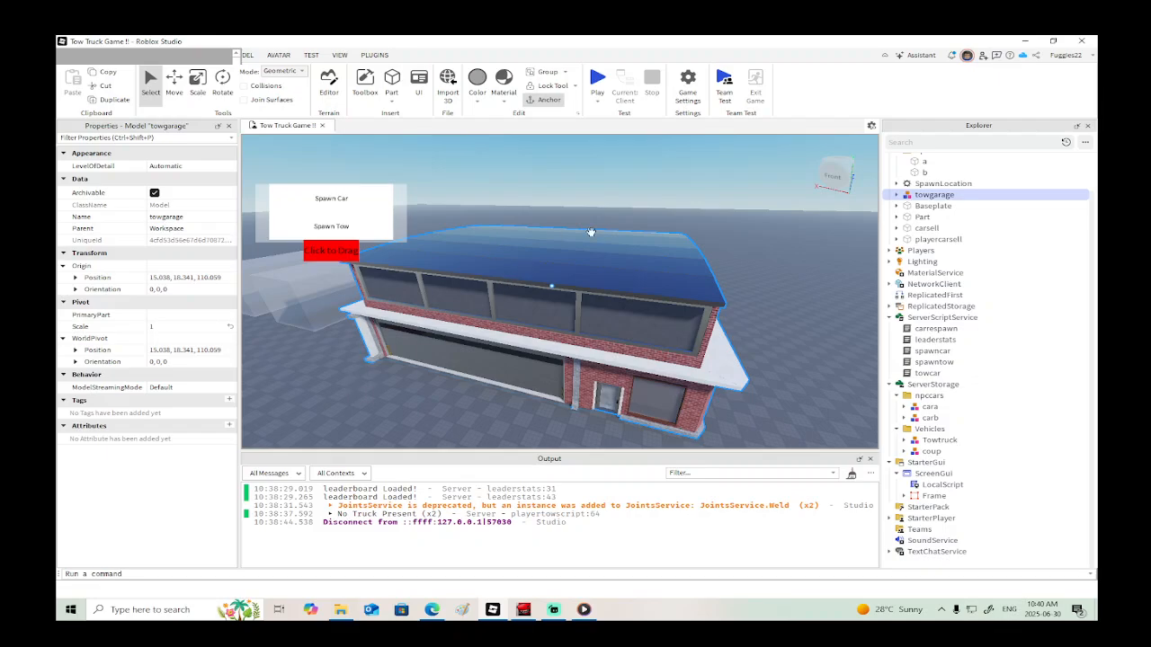
pyautogui.moveTo(570, 290); pyautogui.dragTo(501, 265, button='right')
pyautogui.scroll(8, 569, 289)
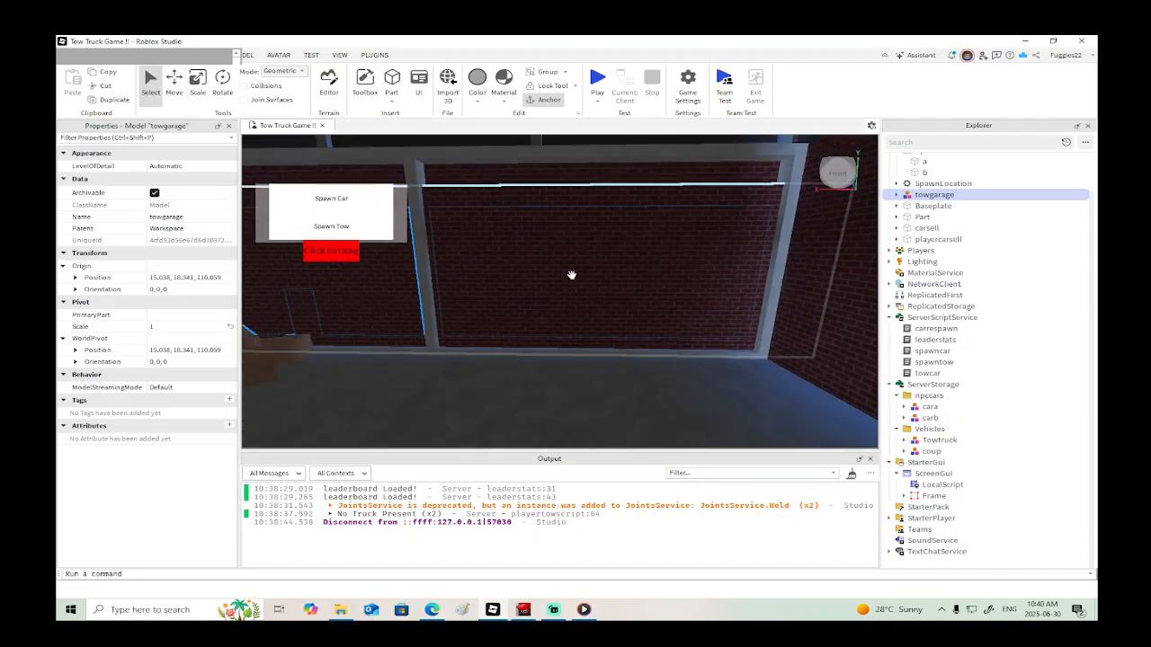
pyautogui.keyDown('alt'); pyautogui.click(571, 275); pyautogui.keyUp('alt')
pyautogui.scroll(3, 563, 278)
pyautogui.keyDown('alt'); pyautogui.click(509, 291); pyautogui.keyUp('alt')
pyautogui.scroll(-3, 501, 265)
pyautogui.click(175, 83)
pyautogui.scroll(-2, 561, 254)
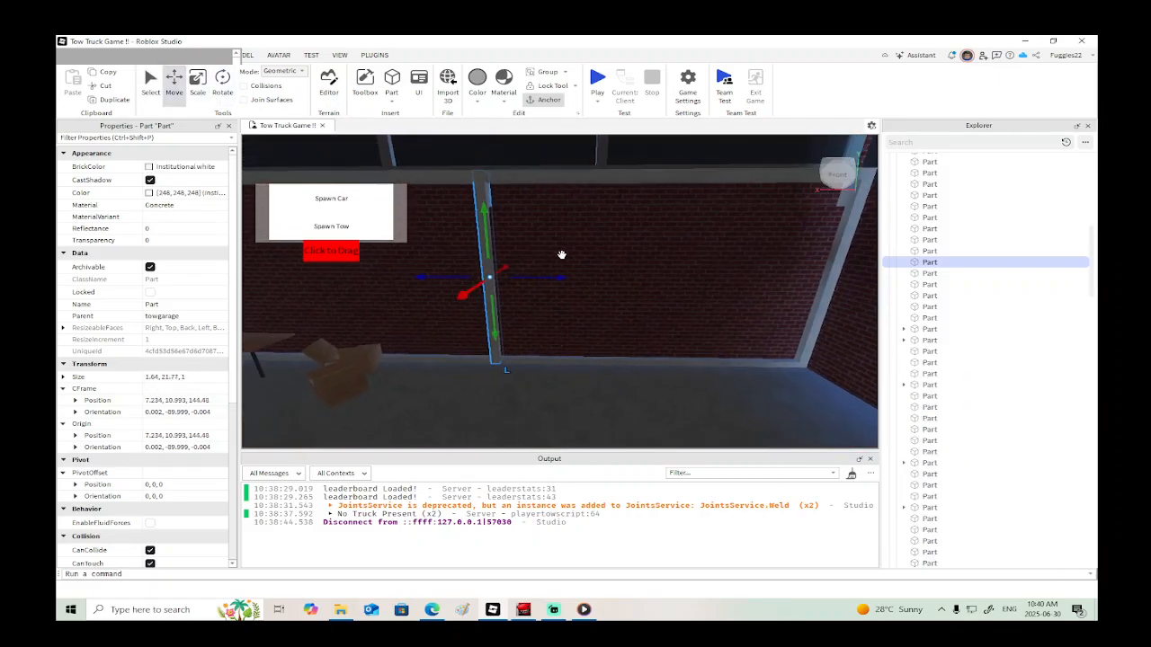
pyautogui.rightClick(562, 277)
pyautogui.click(612, 115)
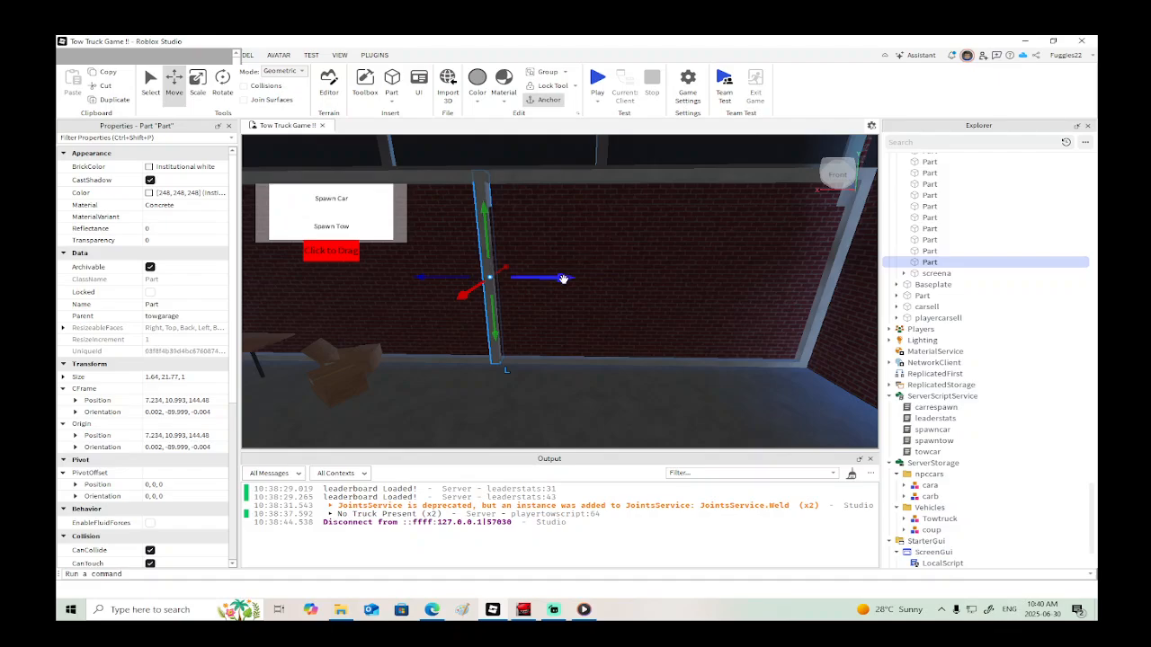
# Step: Move the duplicated post about 2.7 studs along the wall and stretch it into a panel about 27.8 studs wide
pyautogui.moveTo(563, 278); pyautogui.dragTo(548, 237)
pyautogui.hotkey('ctrl', '3')
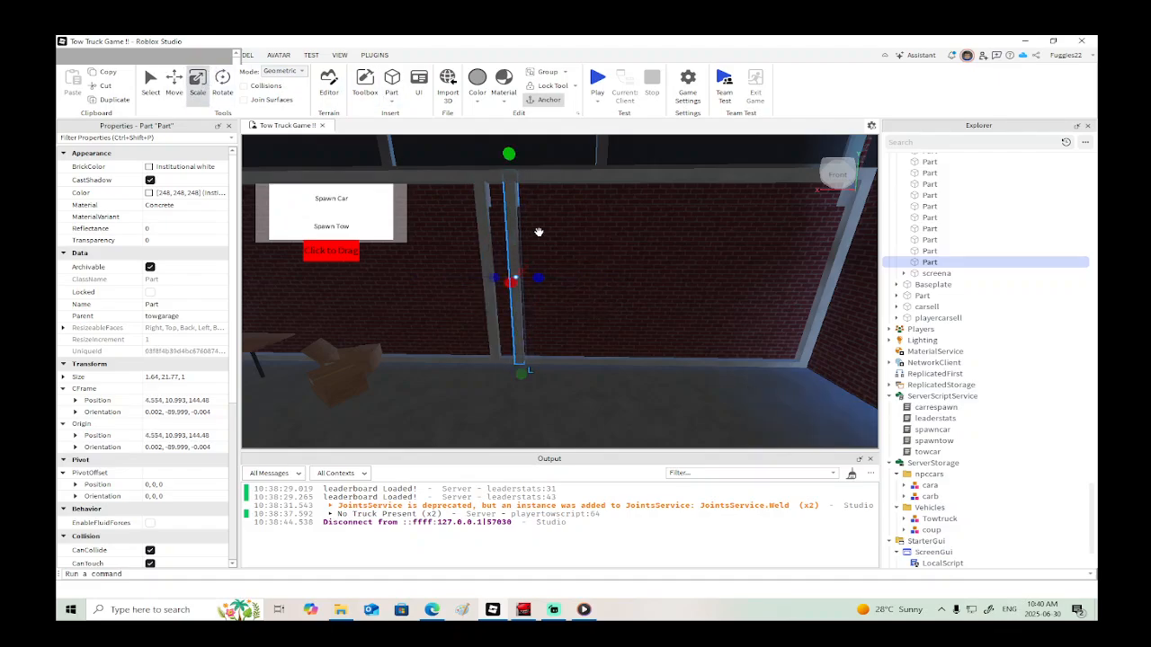
pyautogui.moveTo(538, 278); pyautogui.dragTo(692, 279)
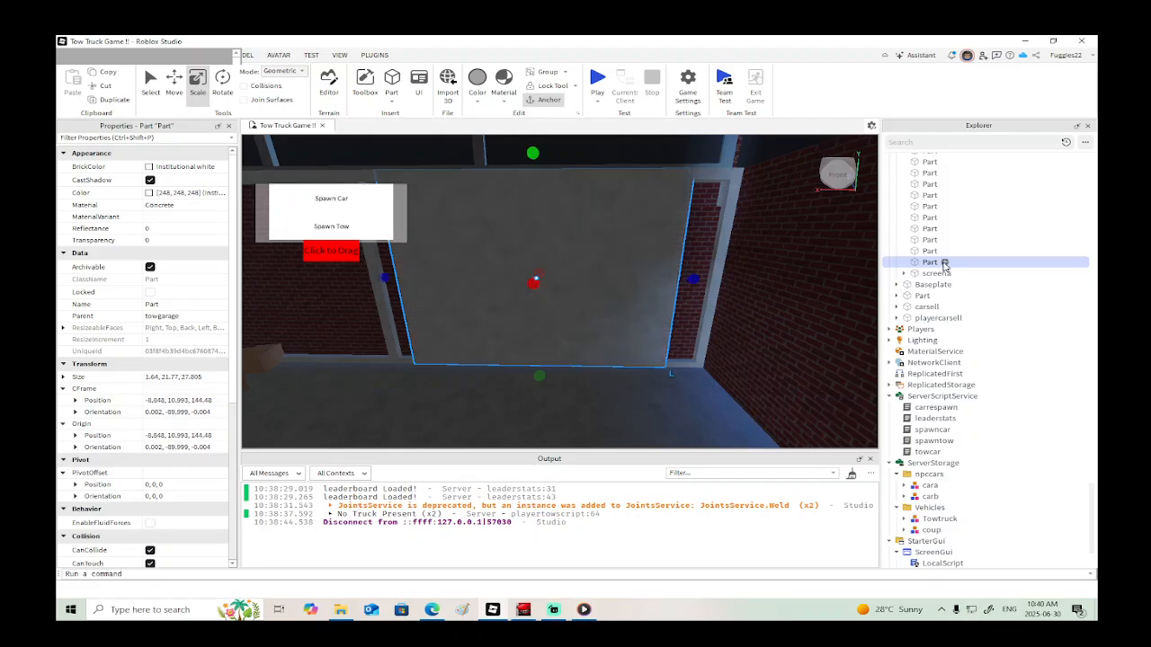
# Step: Insert a SurfaceGui into the stretched wall panel part
pyautogui.rightClick(943, 265)
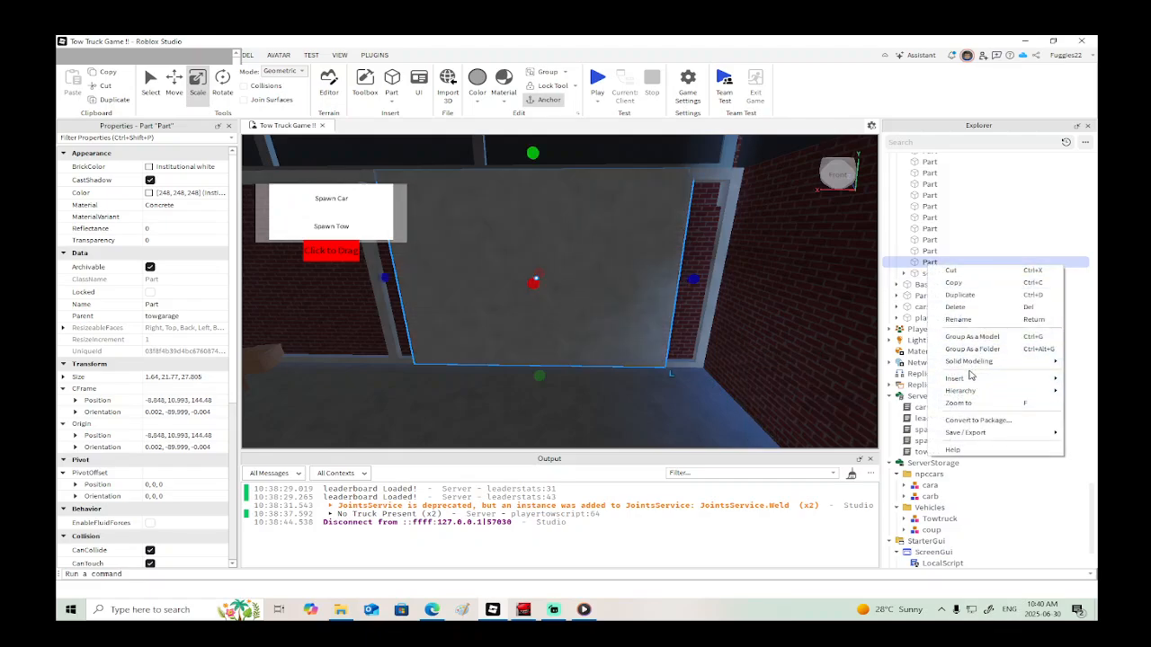
pyautogui.moveTo(953, 385)
pyautogui.click(874, 393)
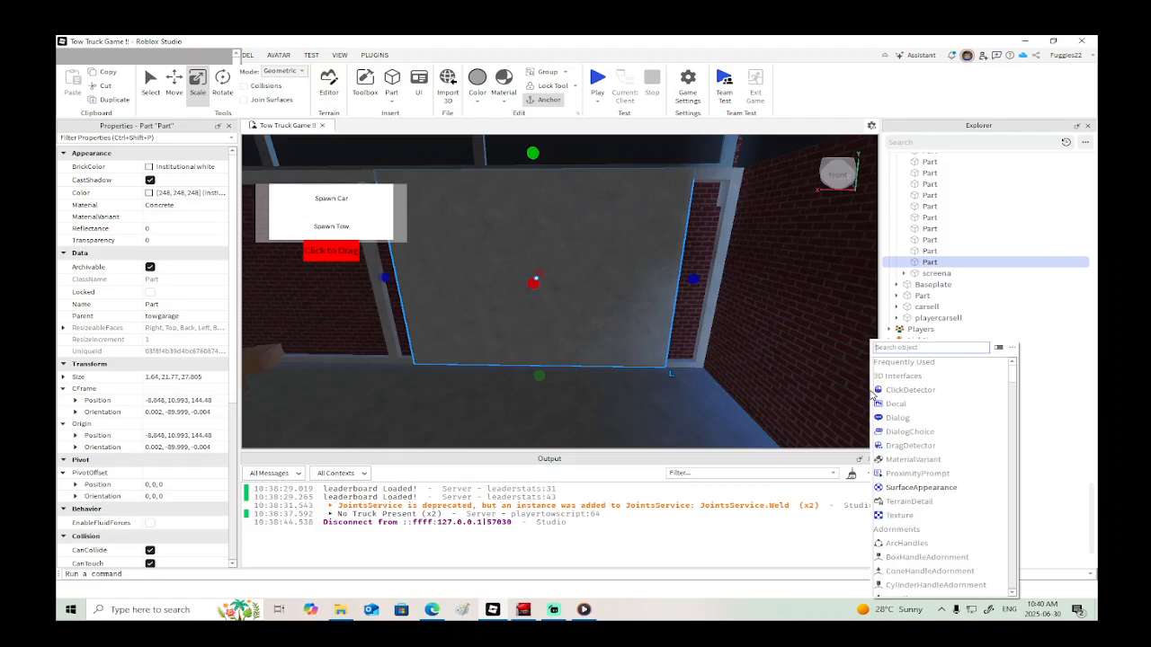
pyautogui.write('sur')
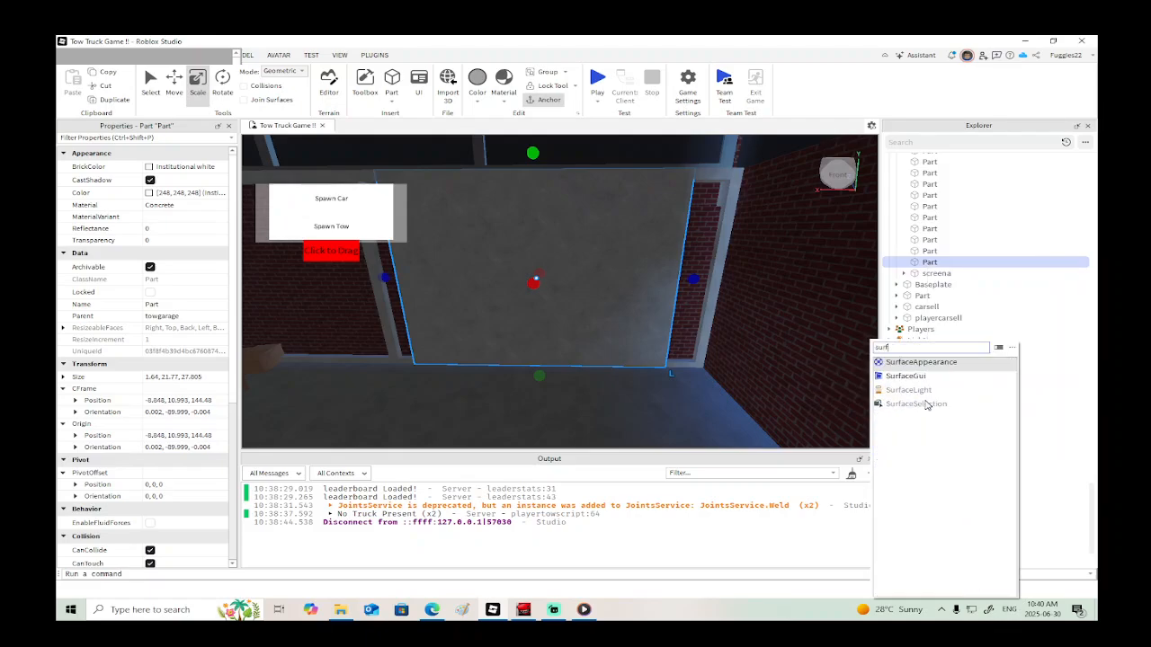
pyautogui.write('f')
pyautogui.click(905, 376)
# Step: Insert a Frame into the wall panel's SurfaceGui
pyautogui.rightClick(933, 273)
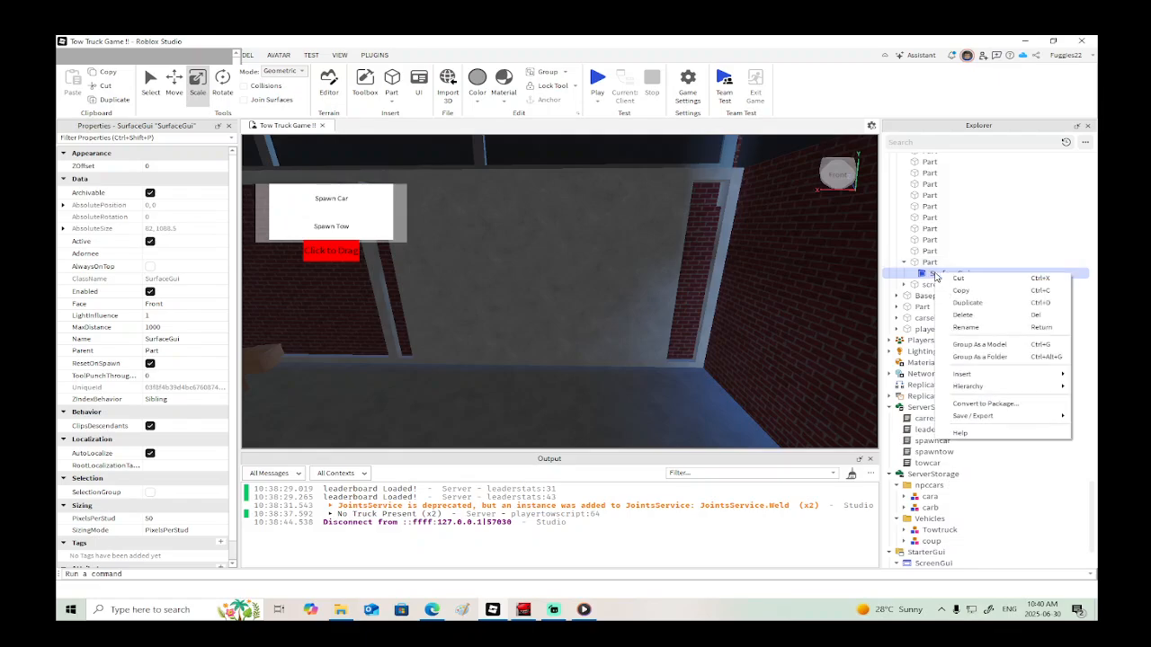
pyautogui.moveTo(962, 374)
pyautogui.click(886, 389)
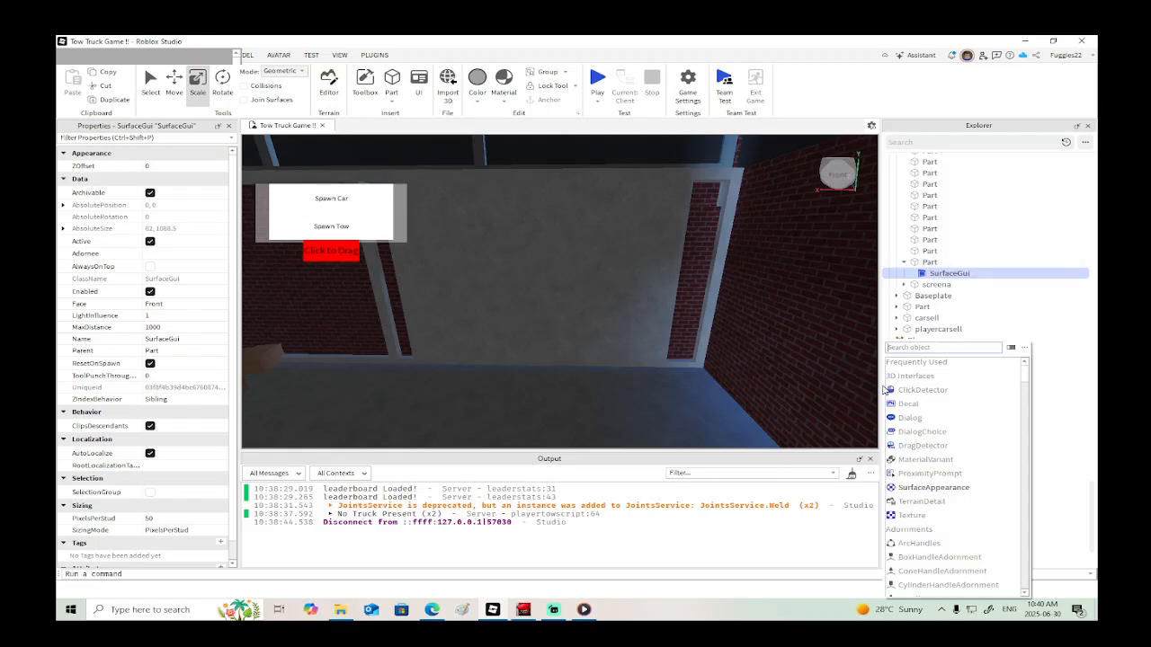
pyautogui.write('fr')
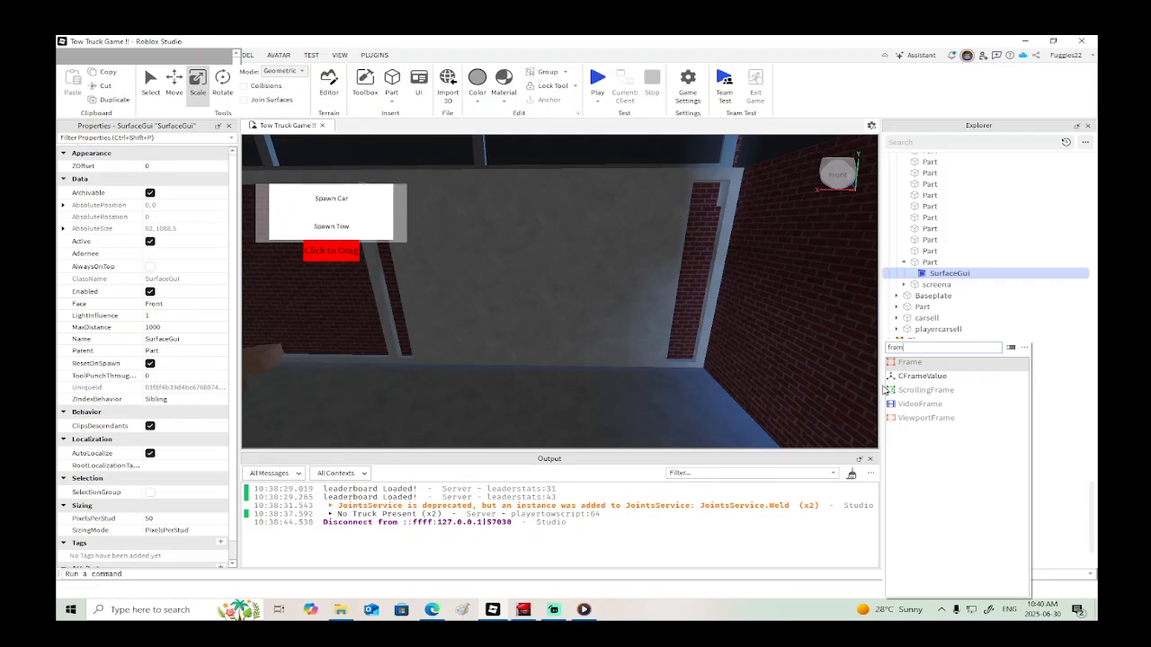
pyautogui.write('am')
pyautogui.click(906, 363)
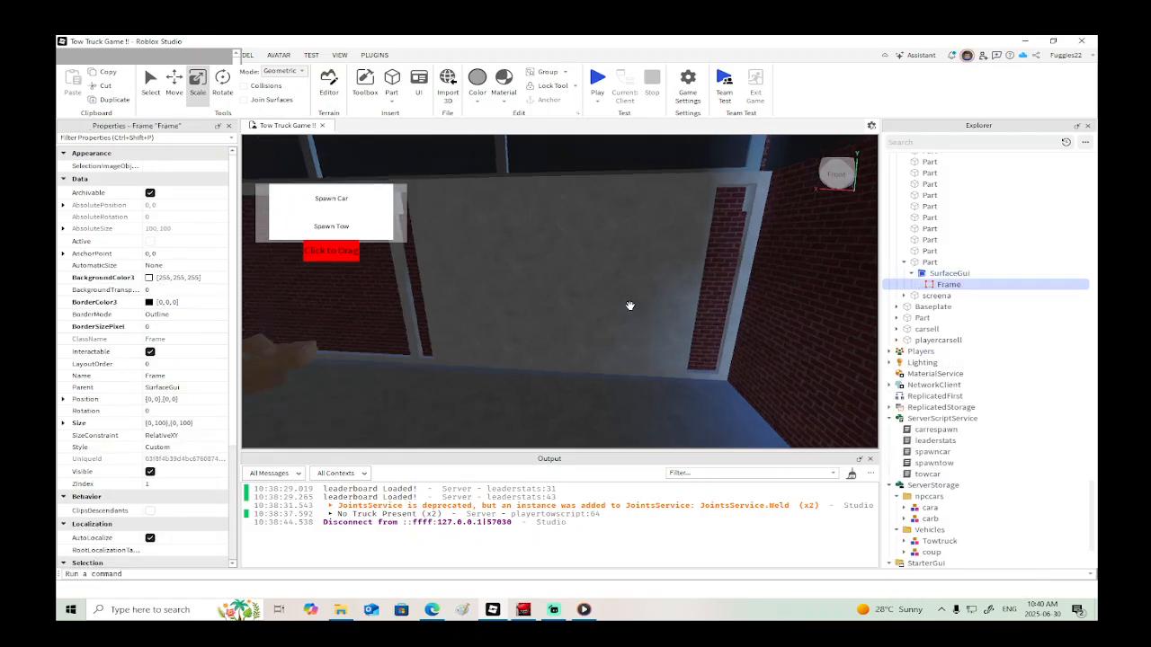
# Step: Try the Back and Bottom faces for the wall panel's SurfaceGui, and set its Face to Left
pyautogui.moveTo(631, 305); pyautogui.dragTo(630, 306, button='right')
pyautogui.click(935, 273)
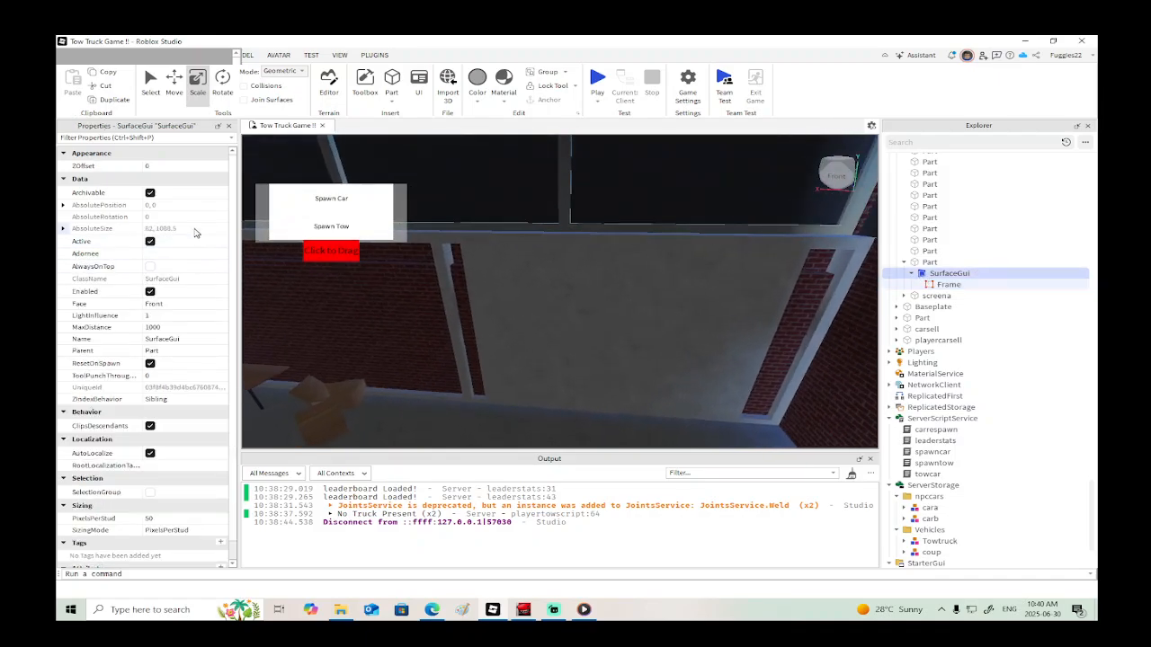
pyautogui.click(196, 309)
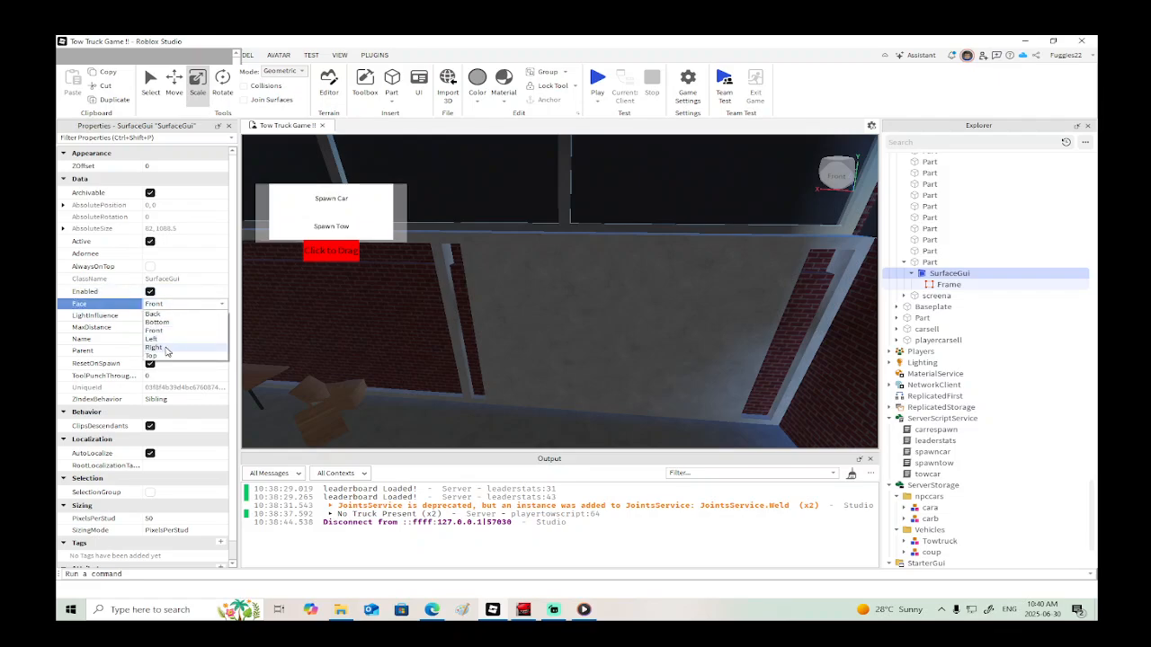
pyautogui.click(164, 314)
pyautogui.click(168, 305)
pyautogui.click(166, 324)
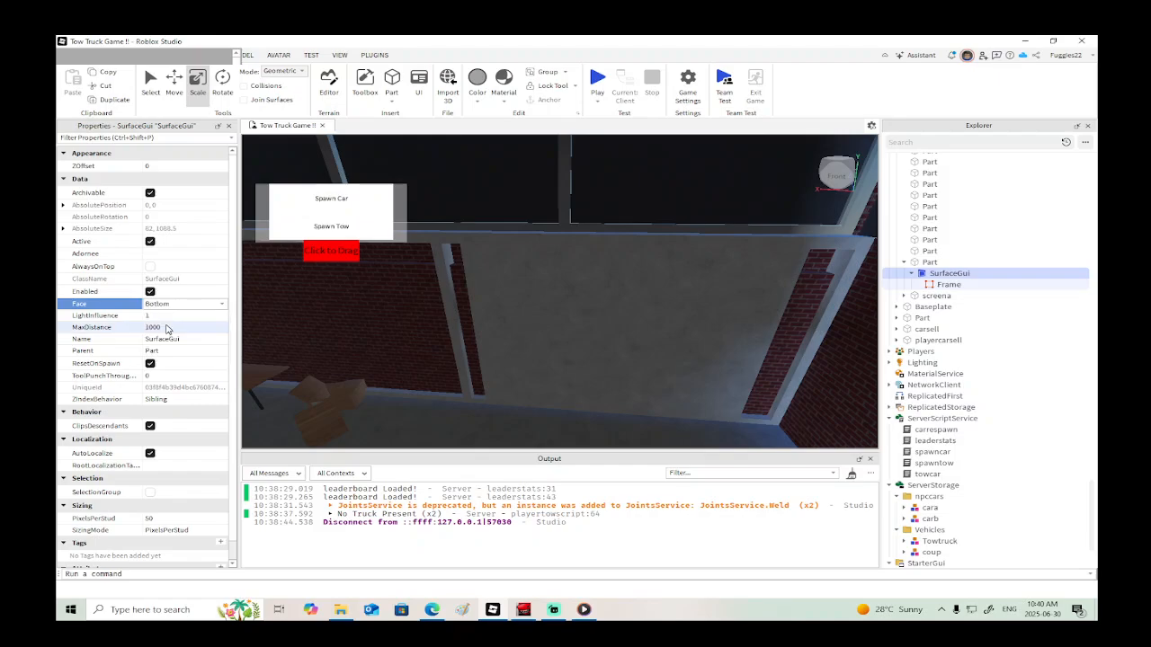
pyautogui.click(169, 305)
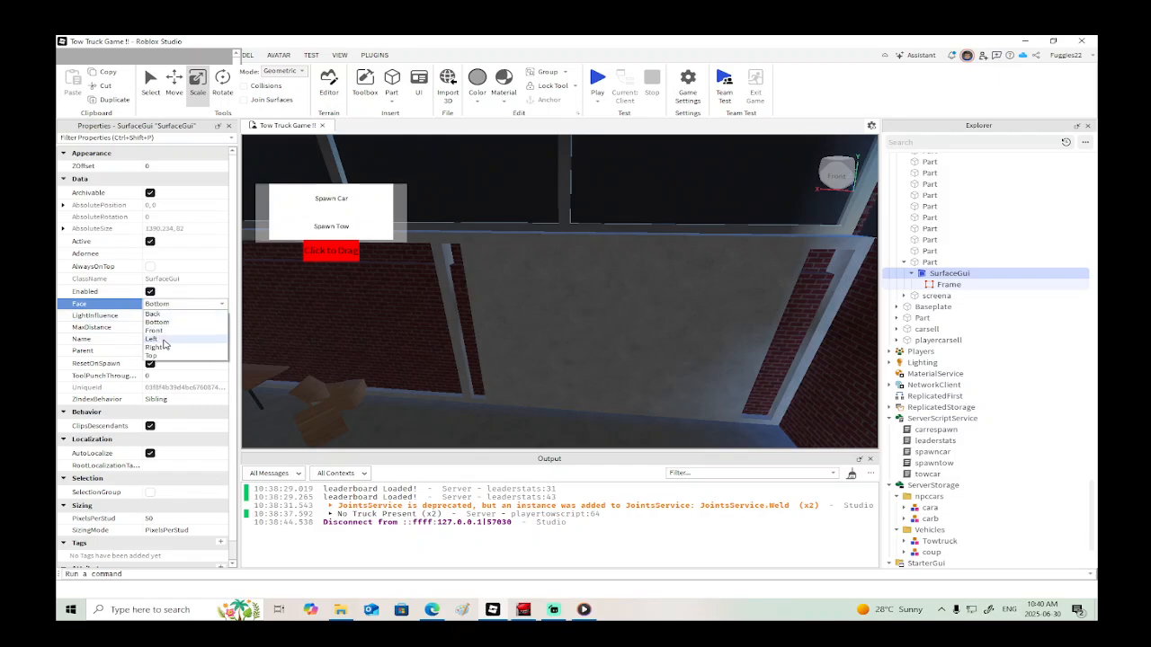
pyautogui.click(165, 340)
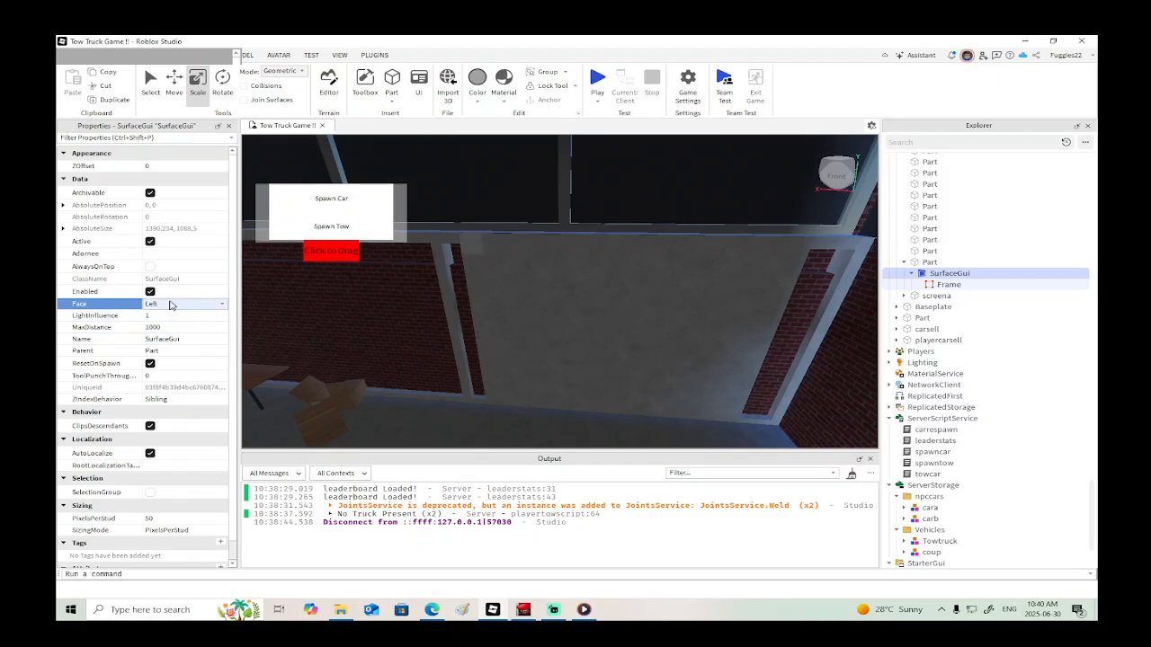
pyautogui.moveTo(527, 290); pyautogui.dragTo(527, 290, button='right')
# Step: Set the size of the Frame in the SurfaceGui to {0, 300},{0, 300}
pyautogui.click(895, 284)
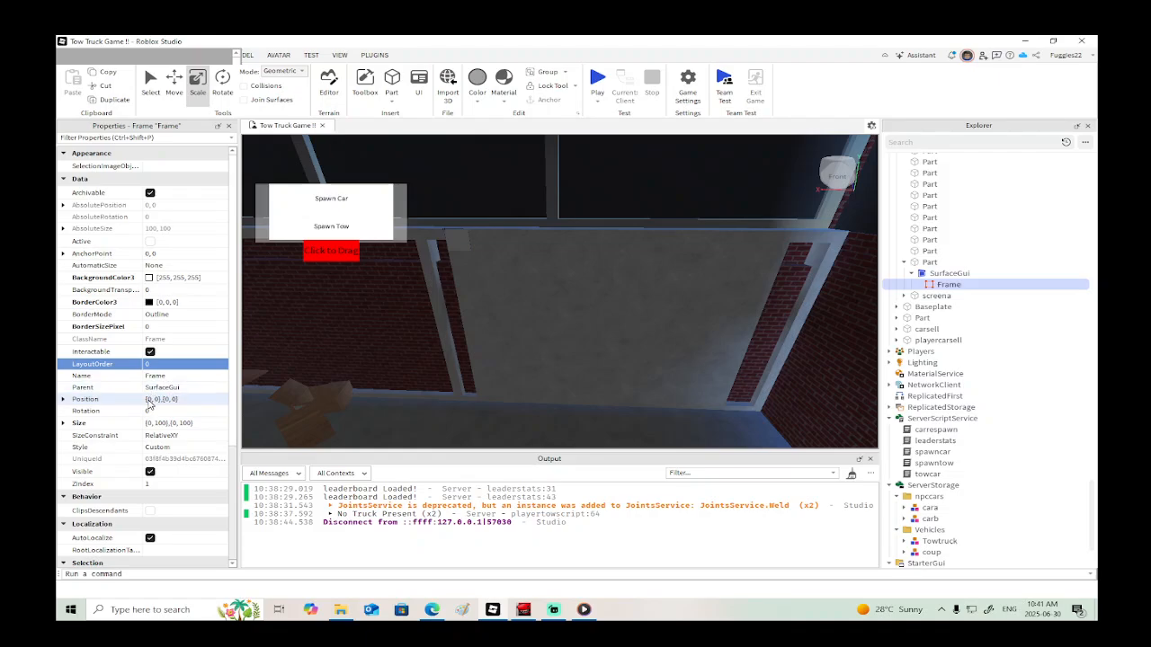
pyautogui.click(163, 424)
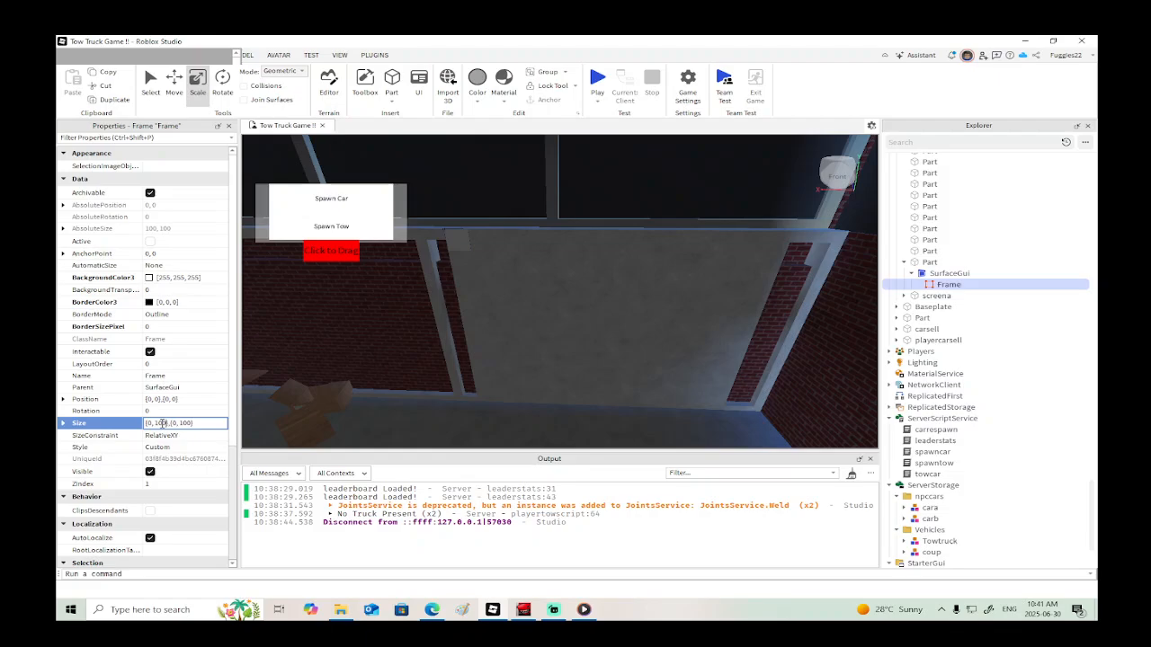
pyautogui.press('BackSpace')
pyautogui.press('BackSpace')
pyautogui.press('BackSpace')
pyautogui.write('300')
pyautogui.press('Return')
# Step: Enlarge the SurfaceGui's Frame to a size of {0, 800},{0, 800}
pyautogui.click(162, 427)
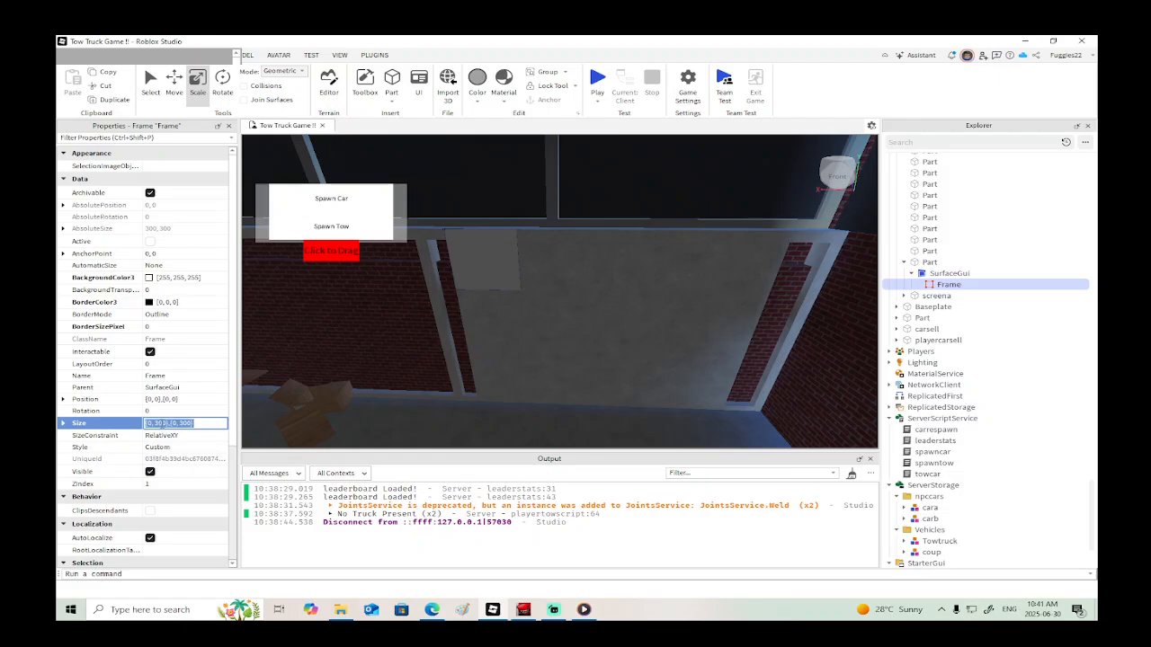
pyautogui.click(163, 424)
pyautogui.press('BackSpace')
pyautogui.write('8')
pyautogui.press('Return')
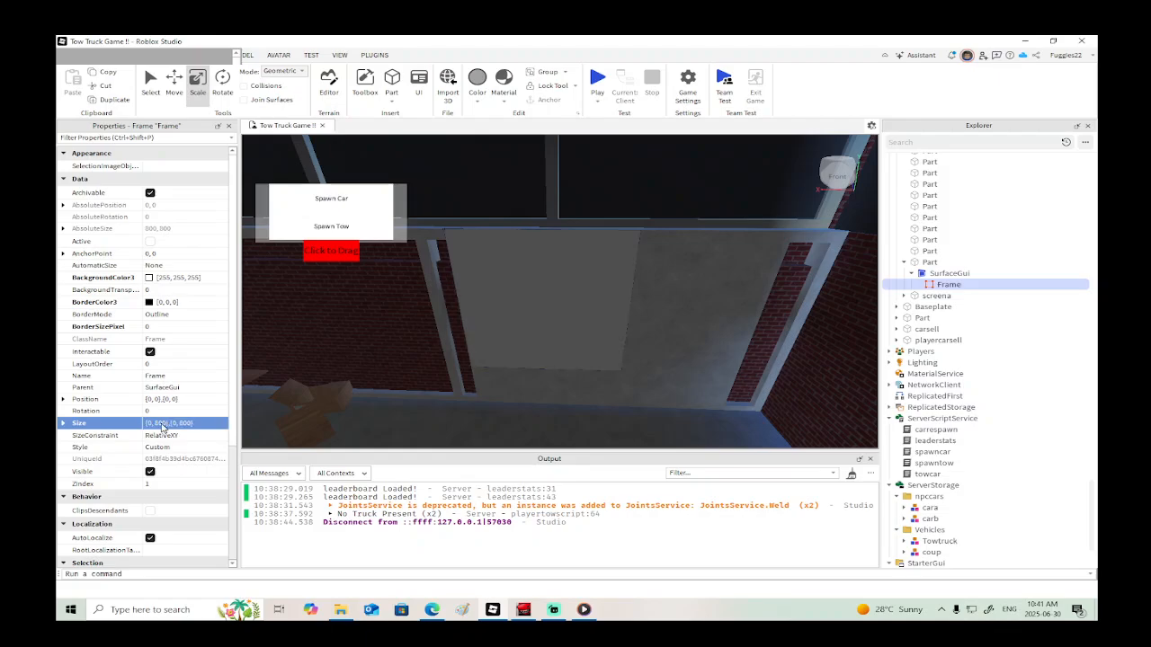
# Step: Insert a UIListLayout into the Frame on the wall panel
pyautogui.rightClick(956, 286)
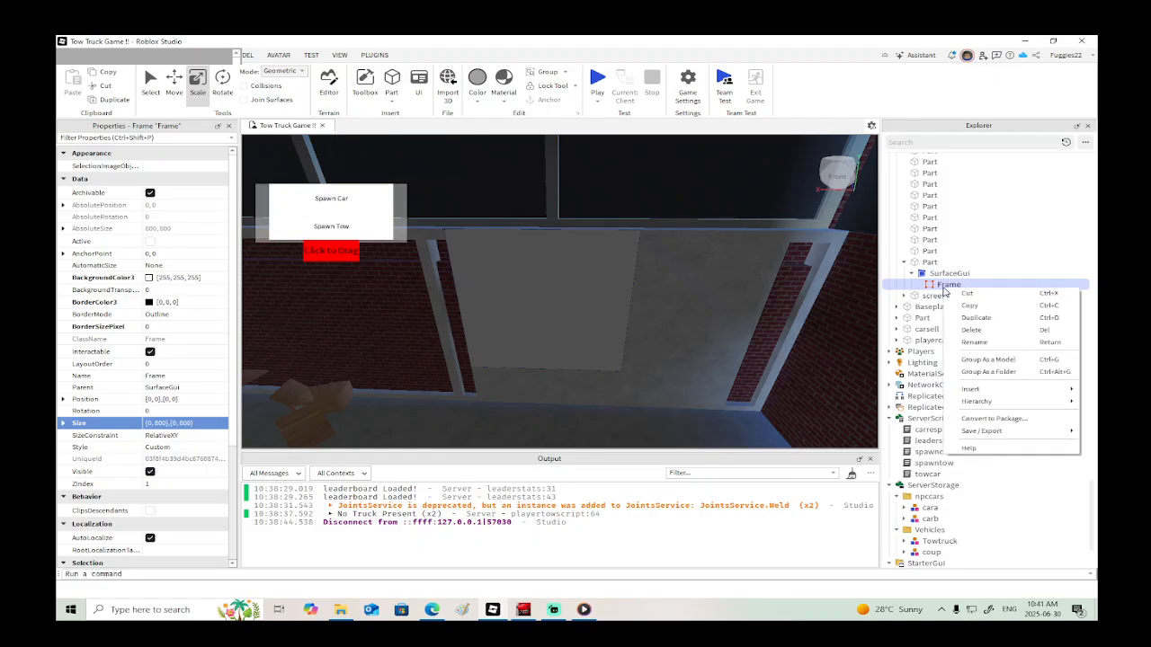
pyautogui.moveTo(972, 388)
pyautogui.click(887, 402)
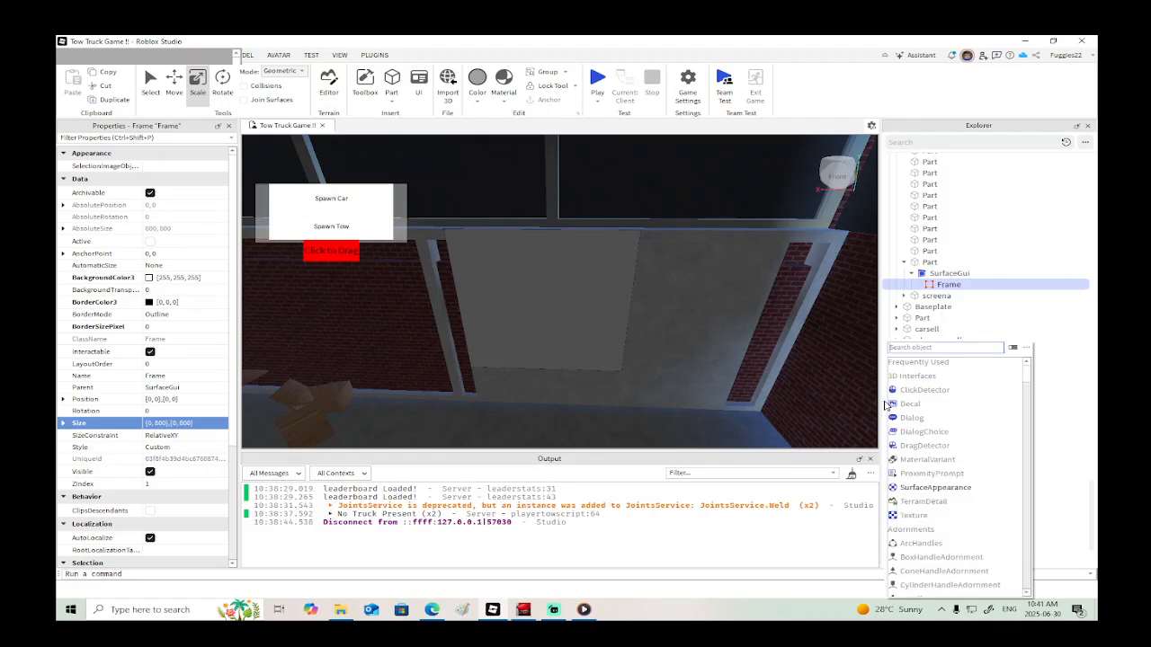
pyautogui.scroll(-5, 899, 405)
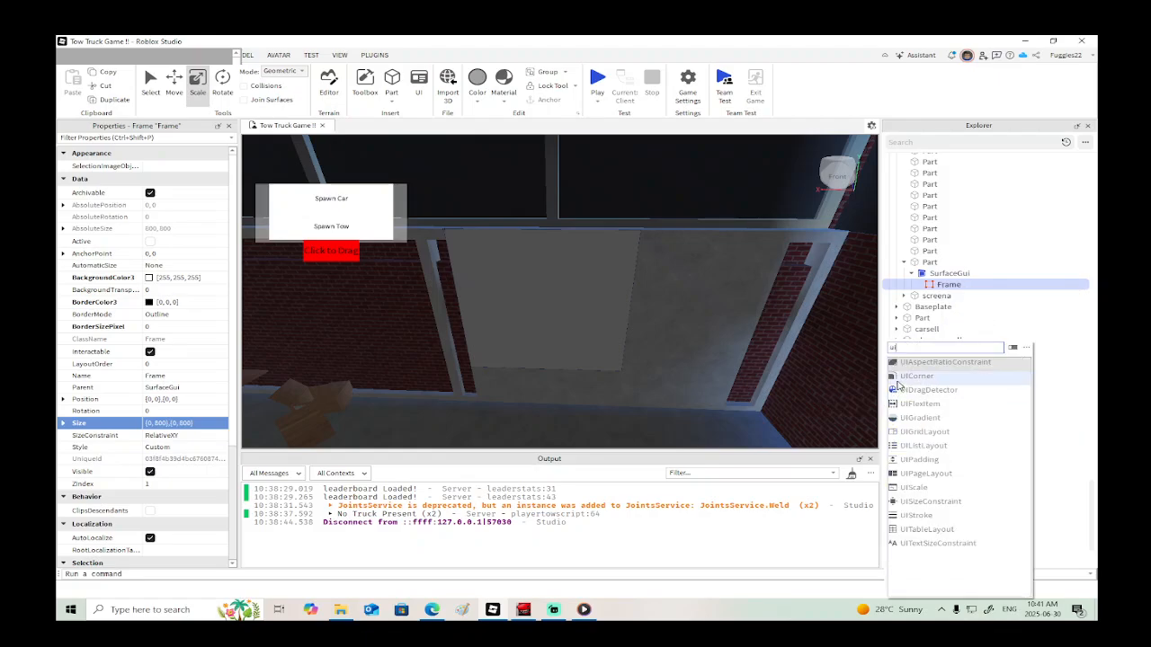
pyautogui.click(916, 452)
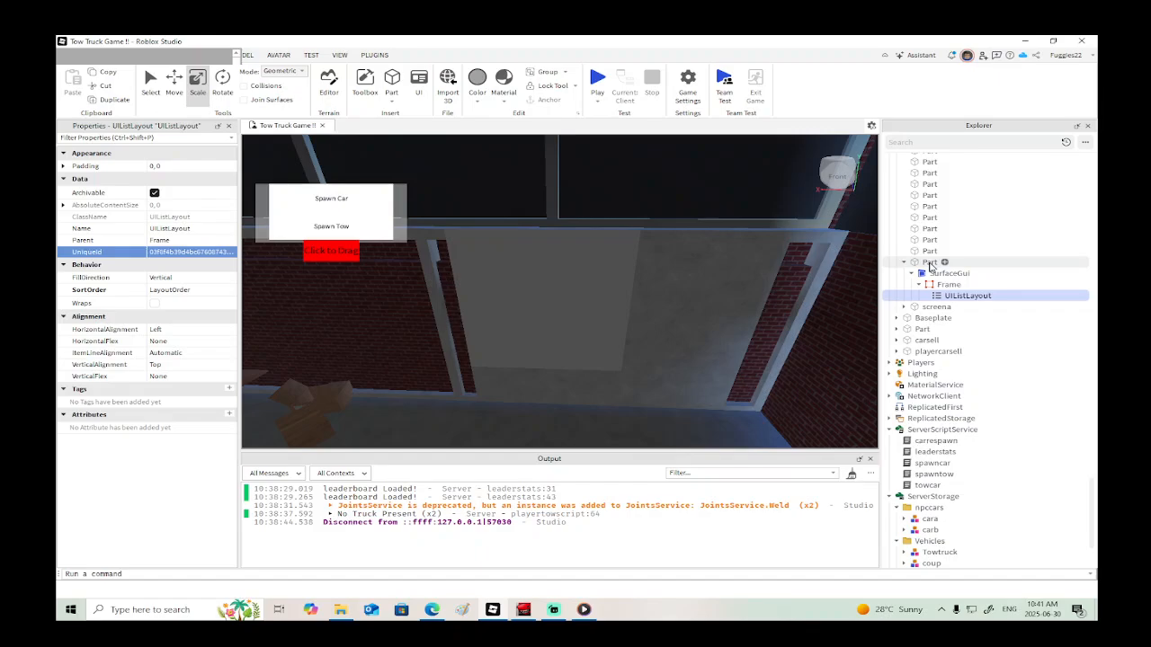
# Step: Save the tow truck game to Roblox and open the Distribution Champions experience
pyautogui.click(66, 56)
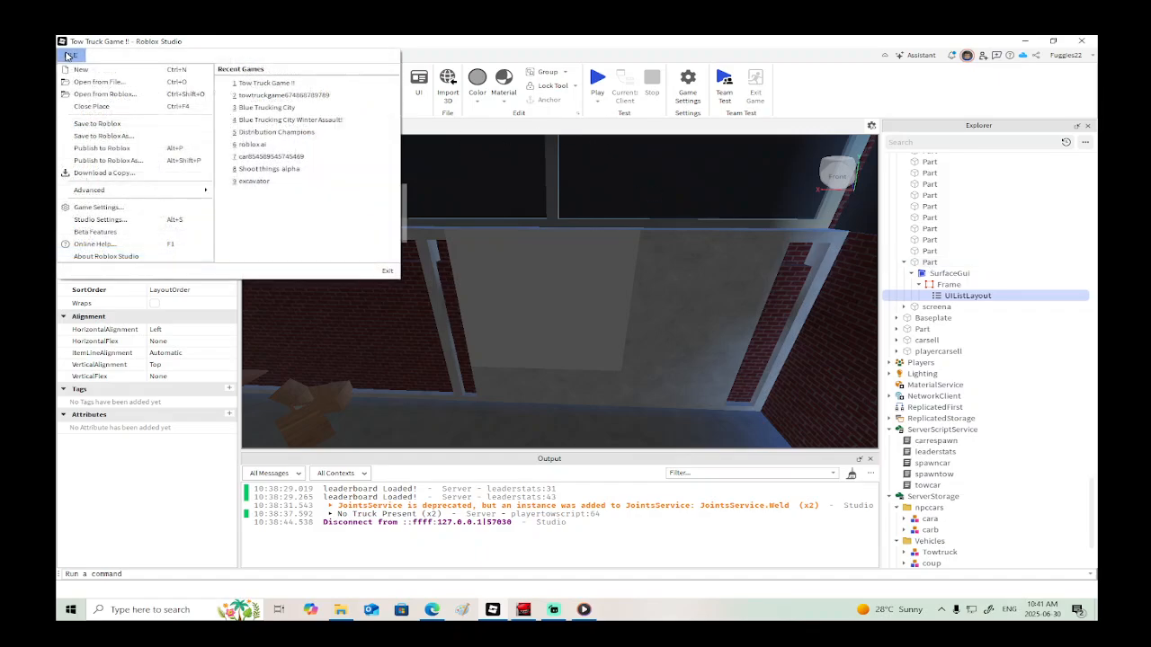
pyautogui.click(90, 121)
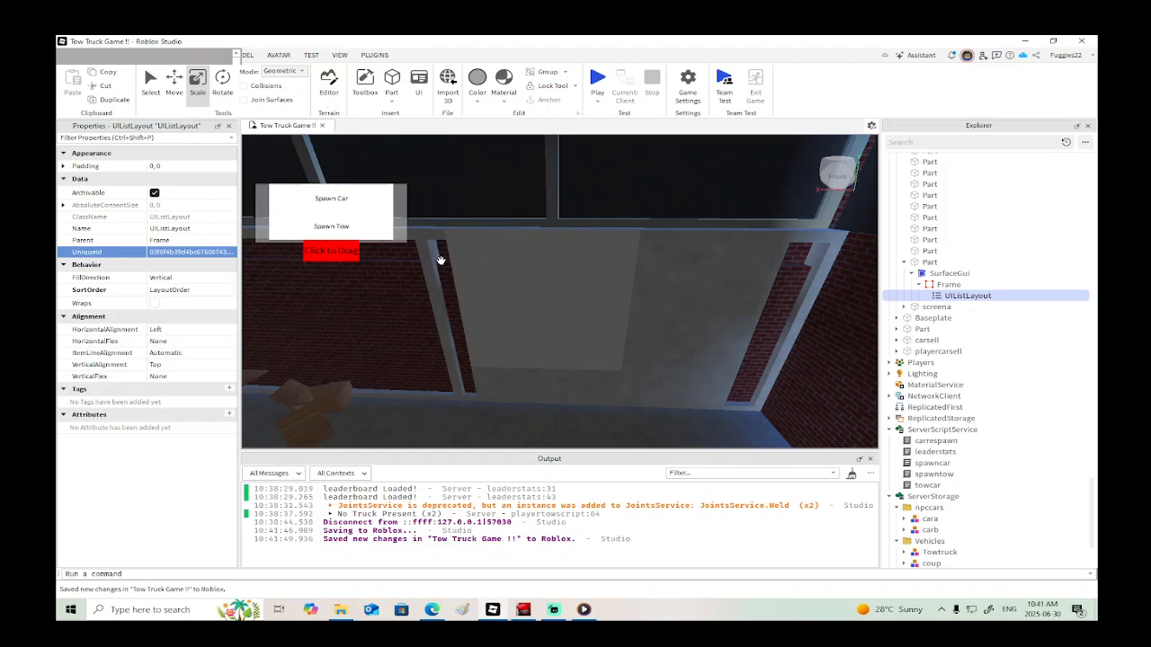
pyautogui.click(70, 55)
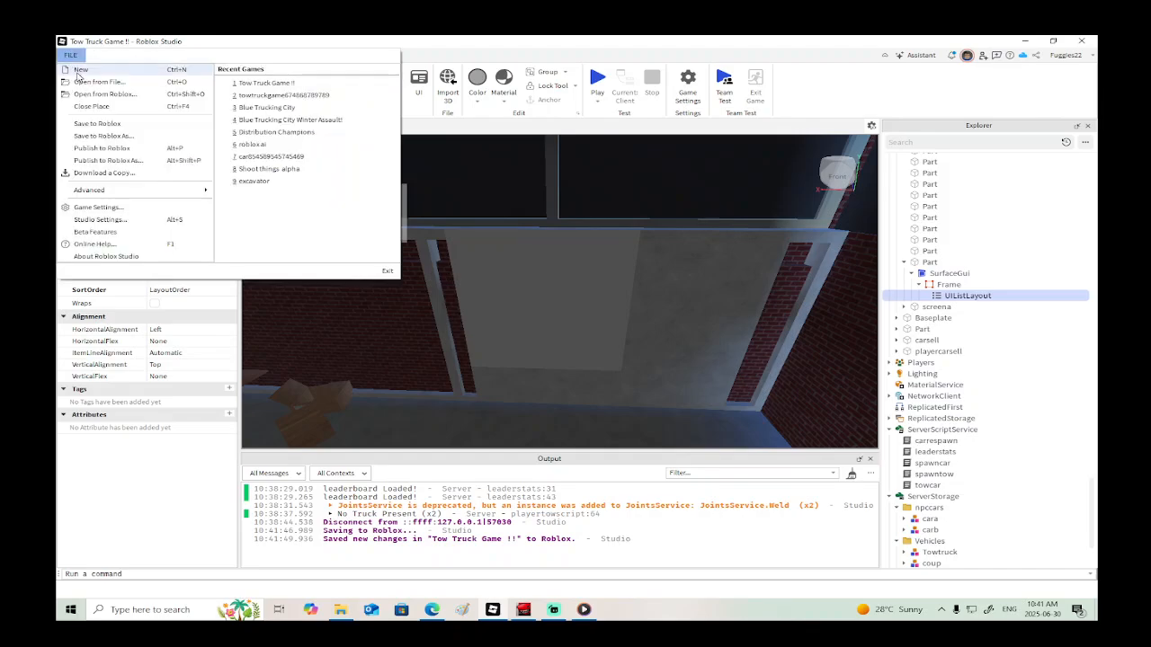
pyautogui.click(98, 93)
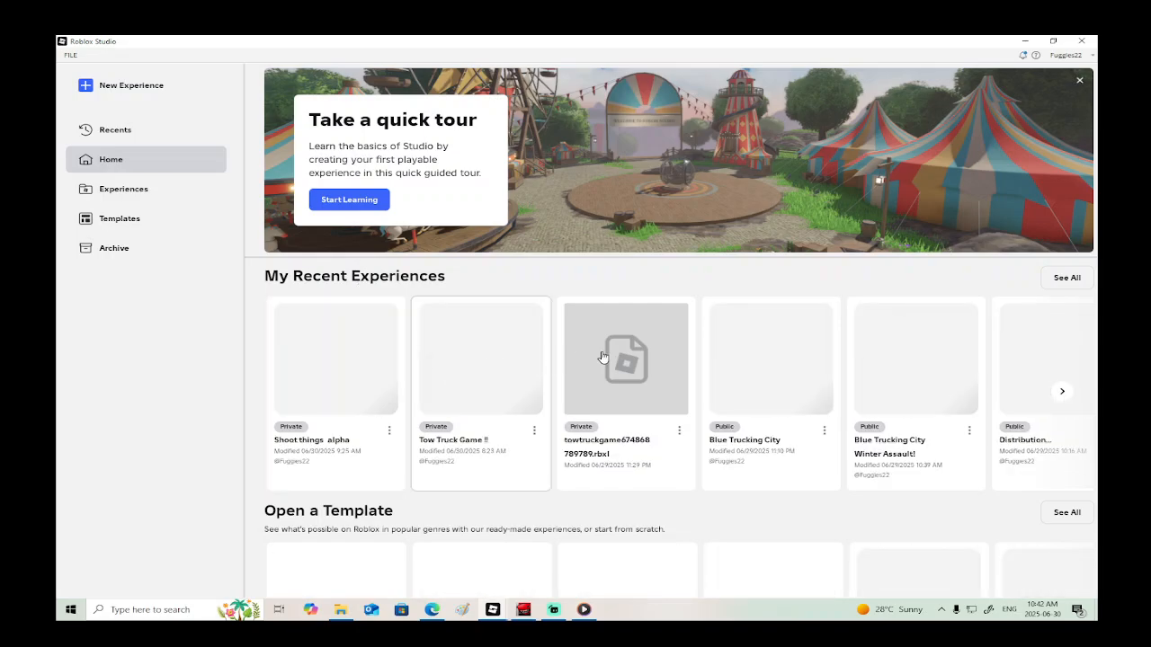
pyautogui.click(1030, 349)
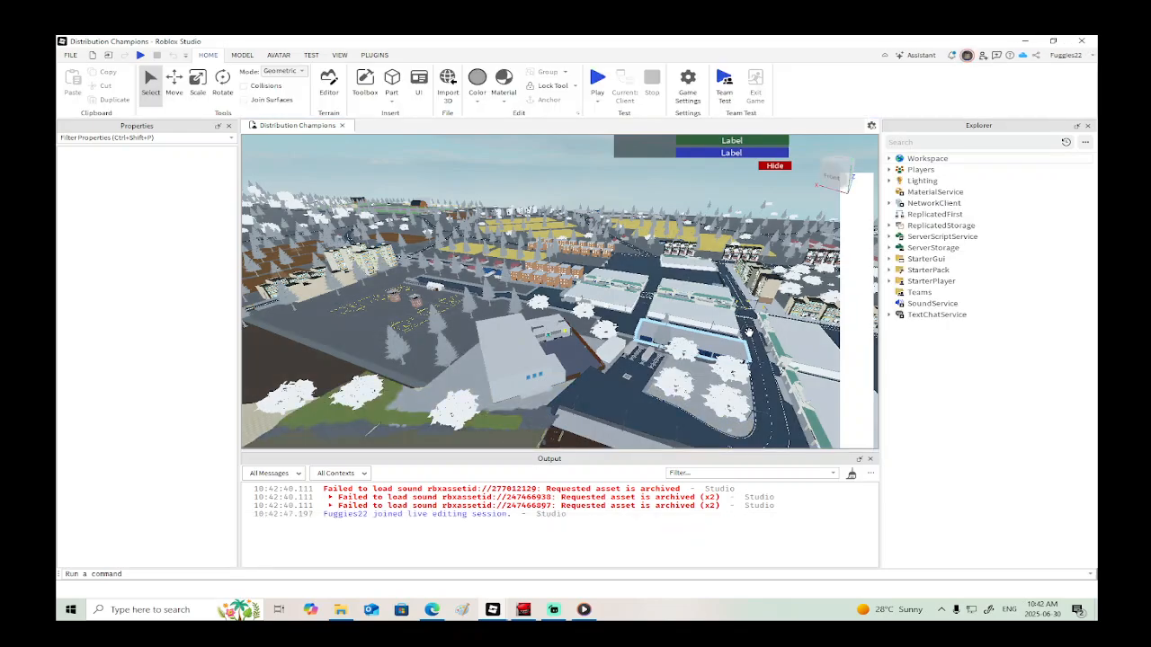
# Step: Find the snr ScreenGui in ReplicatedStorage of Distribution Champions and copy it
pyautogui.click(889, 224)
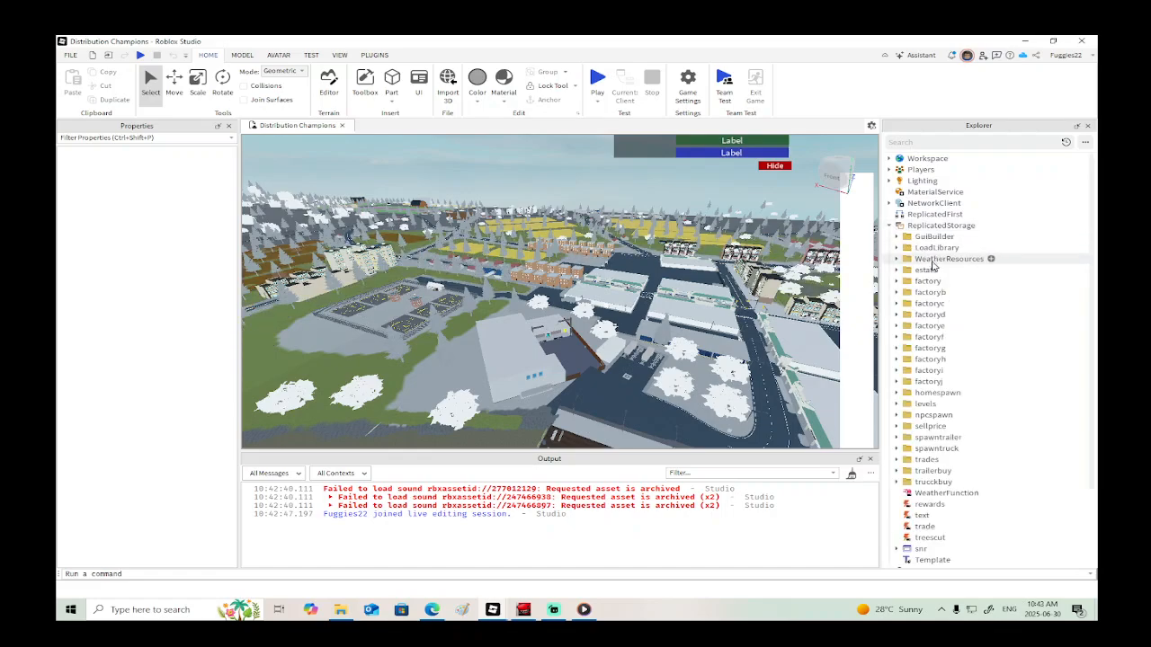
pyautogui.scroll(-2, 932, 264)
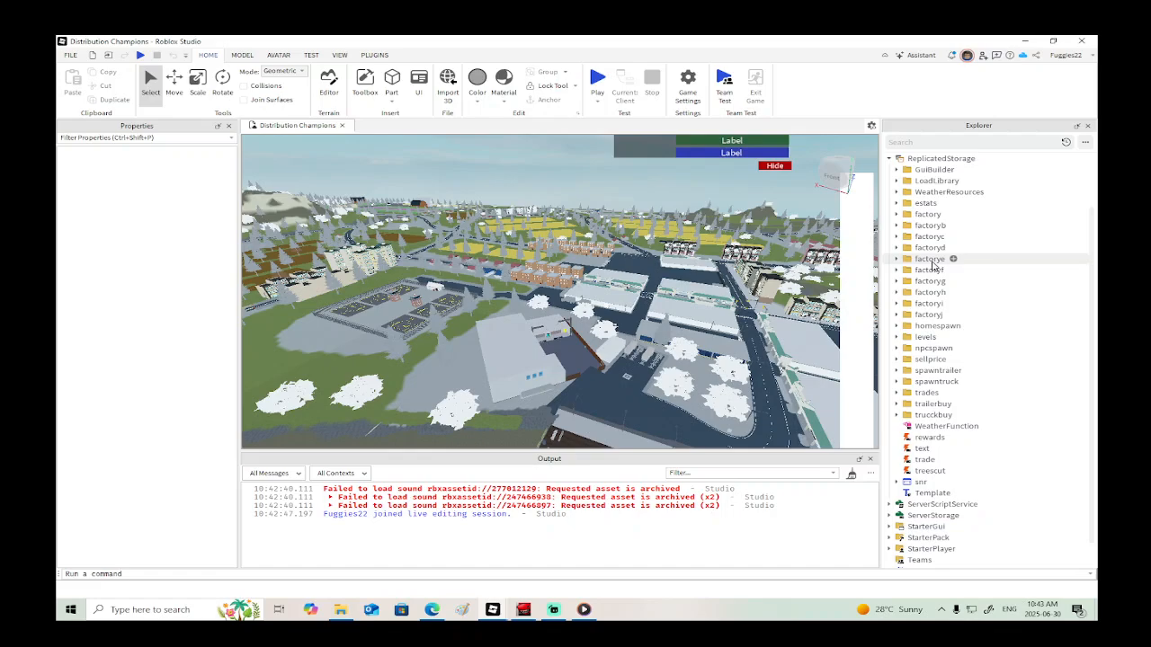
pyautogui.scroll(-1, 933, 266)
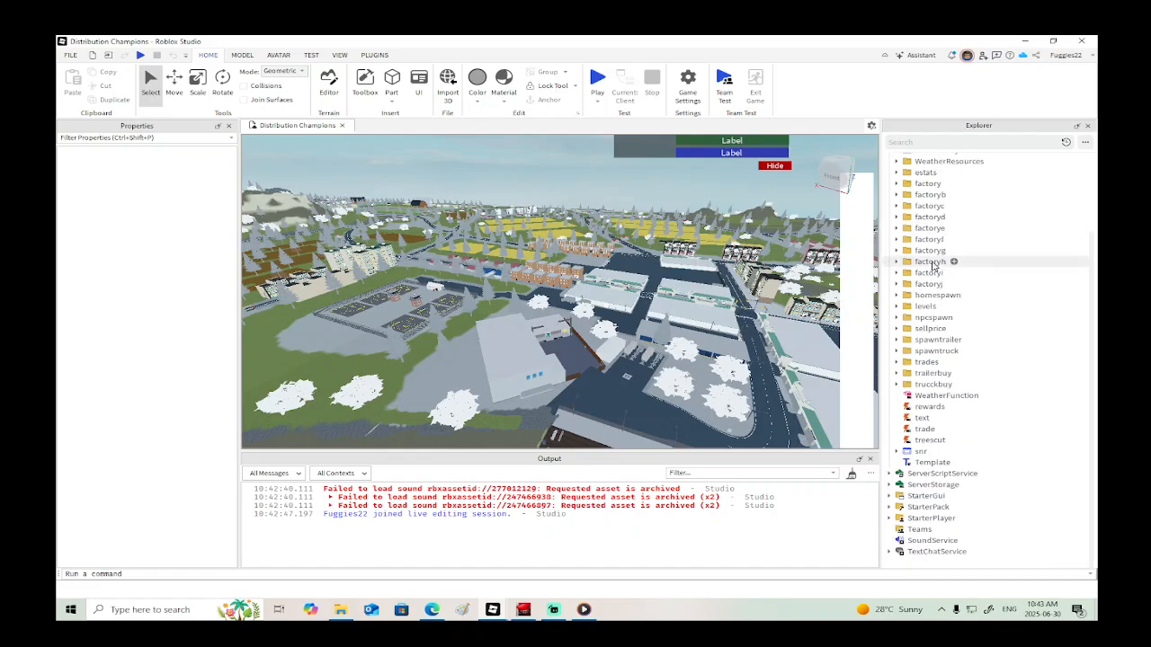
pyautogui.click(897, 451)
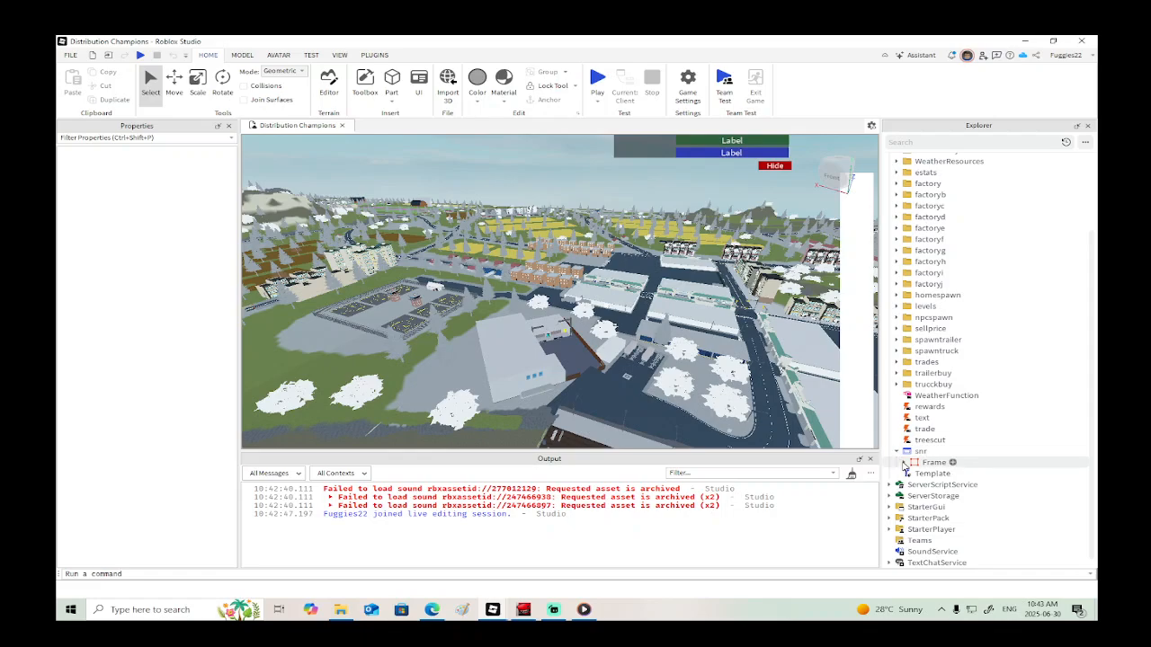
pyautogui.click(904, 462)
pyautogui.click(897, 453)
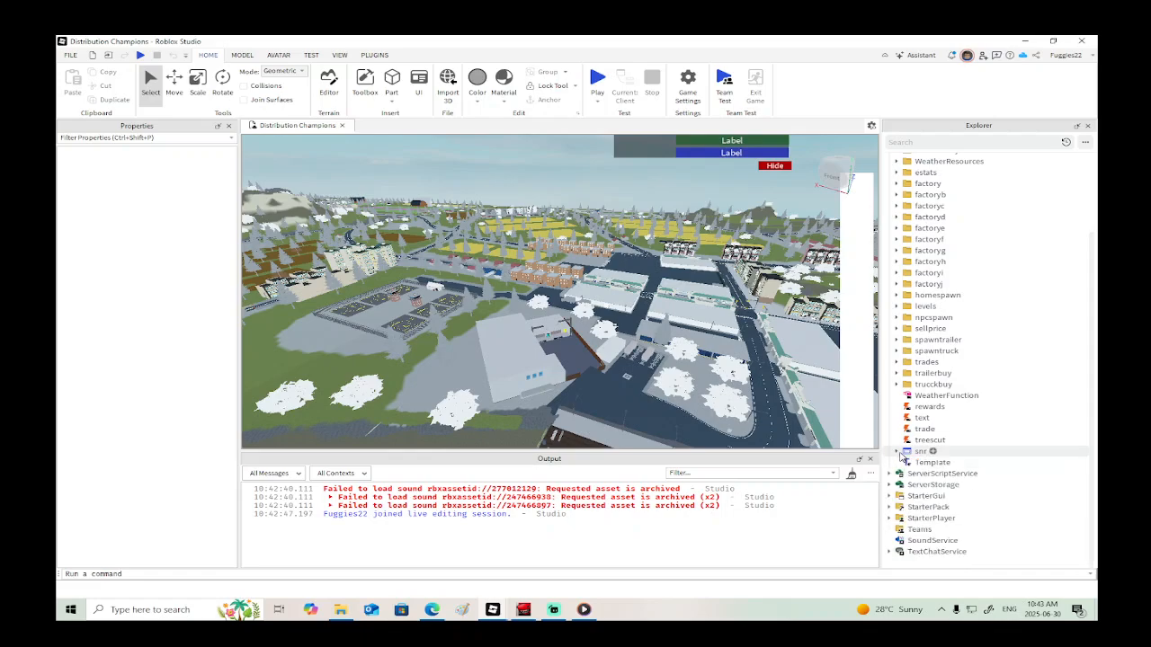
pyautogui.click(910, 452)
pyautogui.rightClick(910, 452)
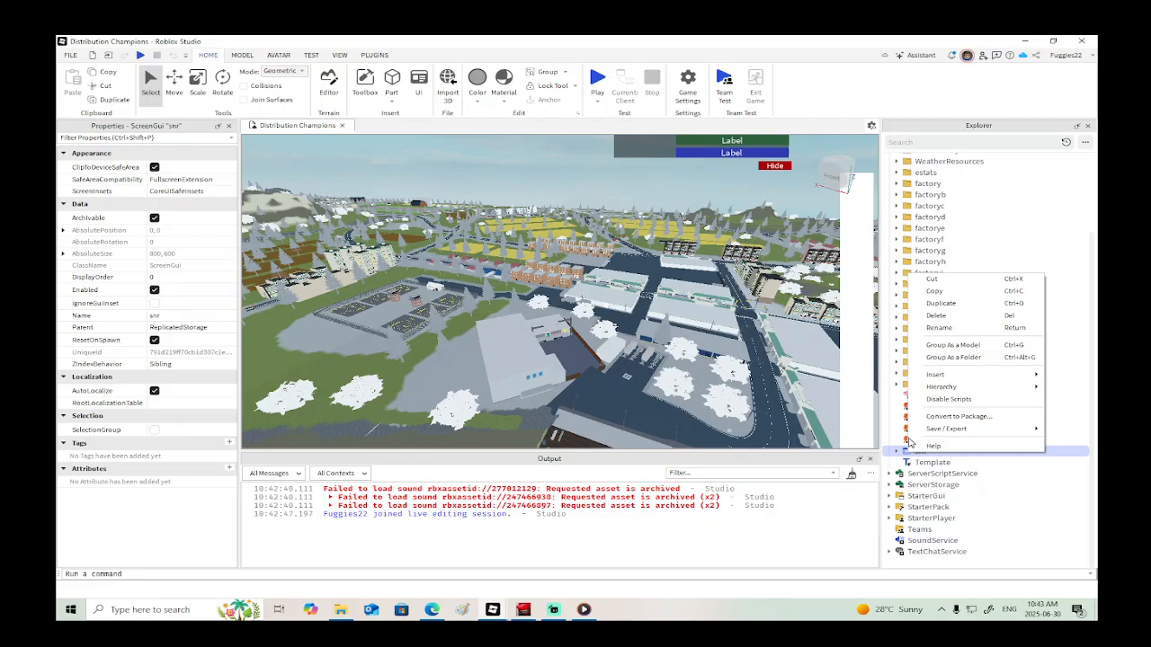
pyautogui.click(942, 296)
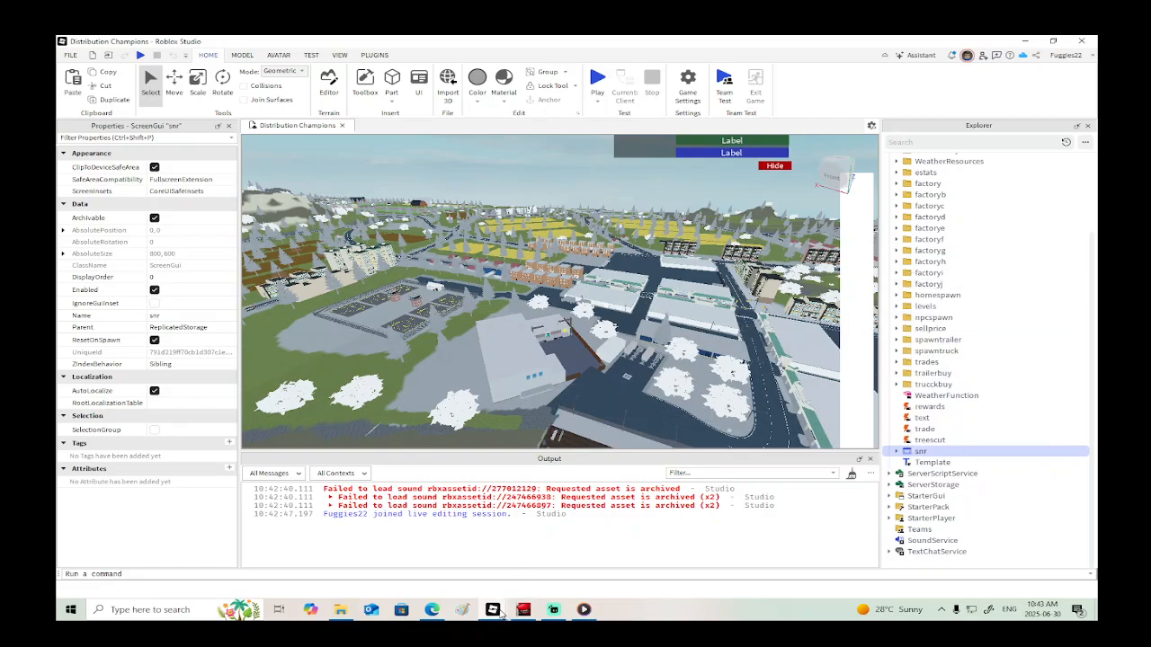
# Step: Switch to Tow Truck Game !!, paste the snr ScreenGui into ReplicatedStorage and move it into StarterGui
pyautogui.moveTo(495, 611)
pyautogui.click(428, 545)
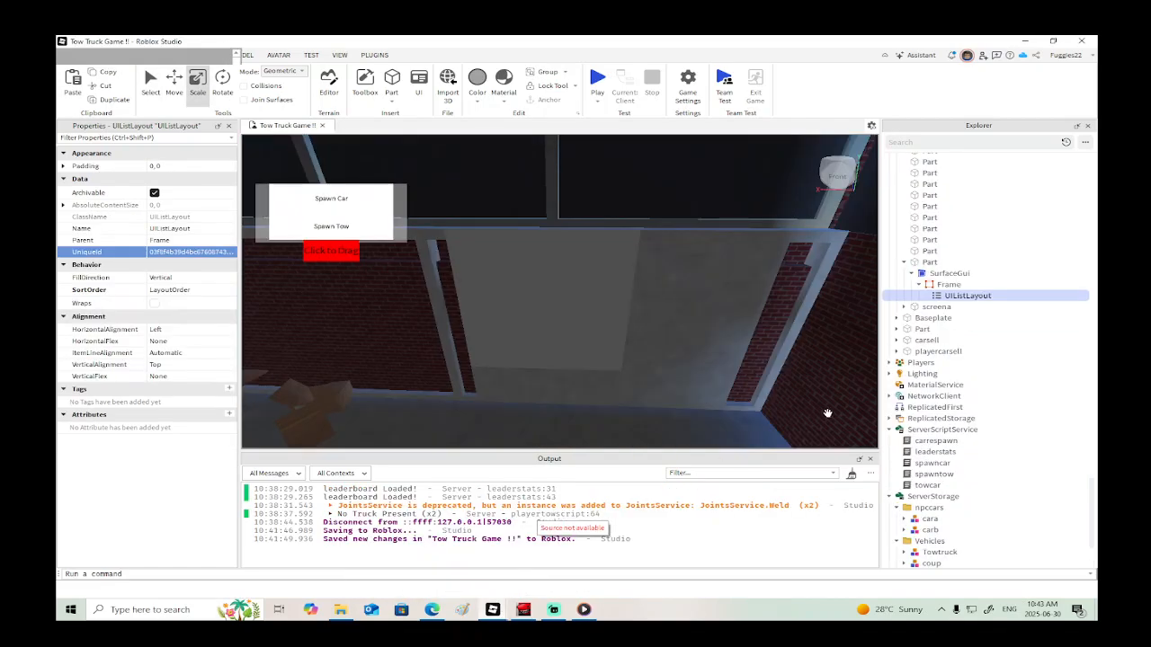
pyautogui.rightClick(936, 418)
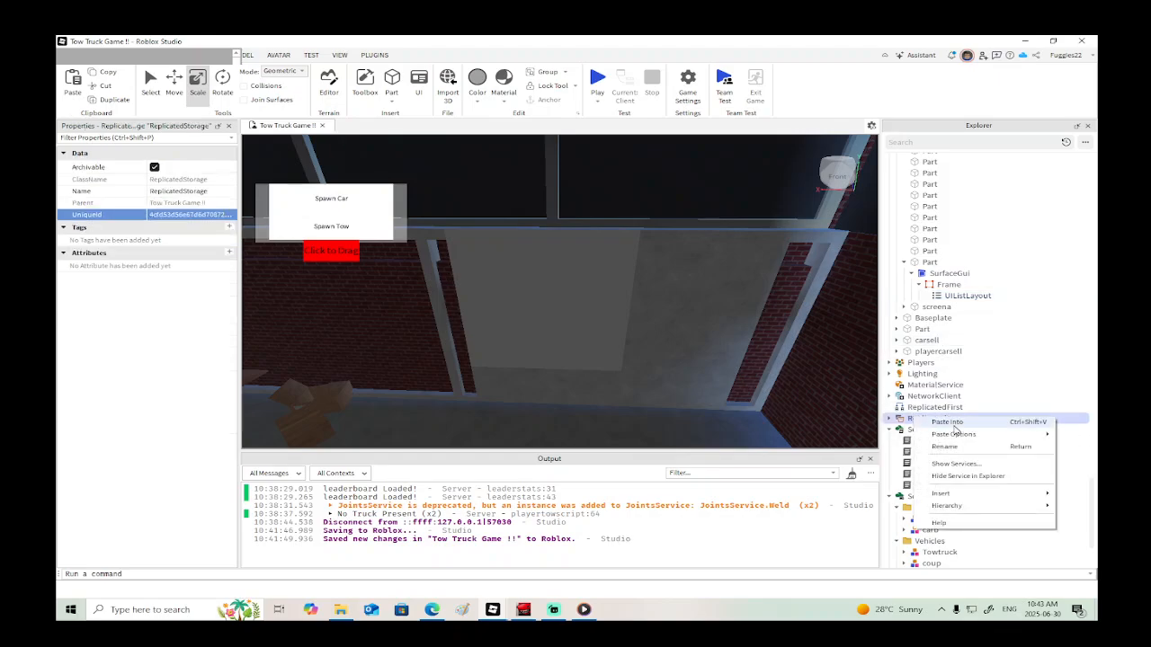
pyautogui.click(956, 429)
pyautogui.moveTo(919, 474); pyautogui.dragTo(924, 499)
pyautogui.scroll(-4, 760, 403)
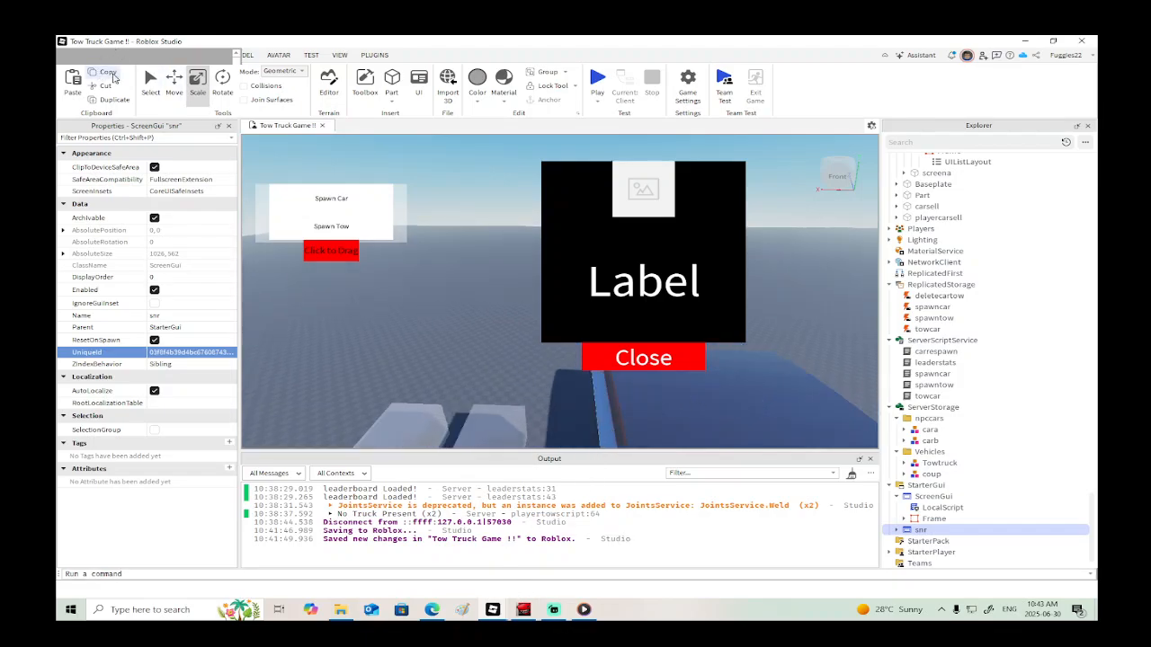
# Step: Playtest the game, hide the leaderboard and close the snr popup, and stop the test
pyautogui.click(597, 79)
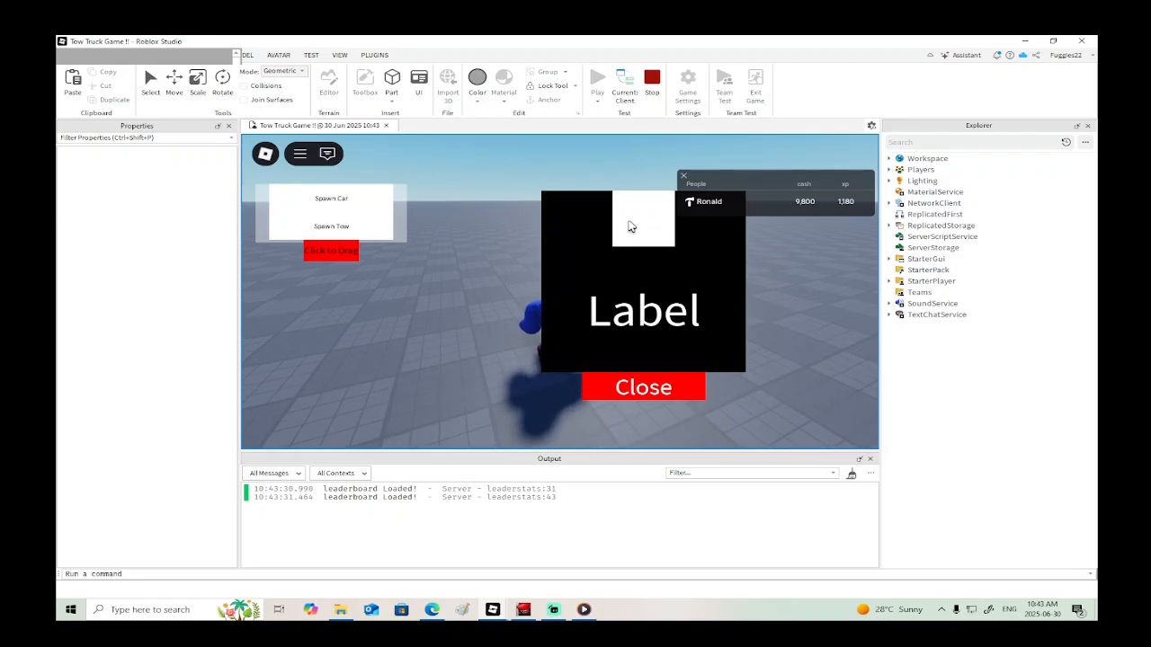
pyautogui.click(684, 177)
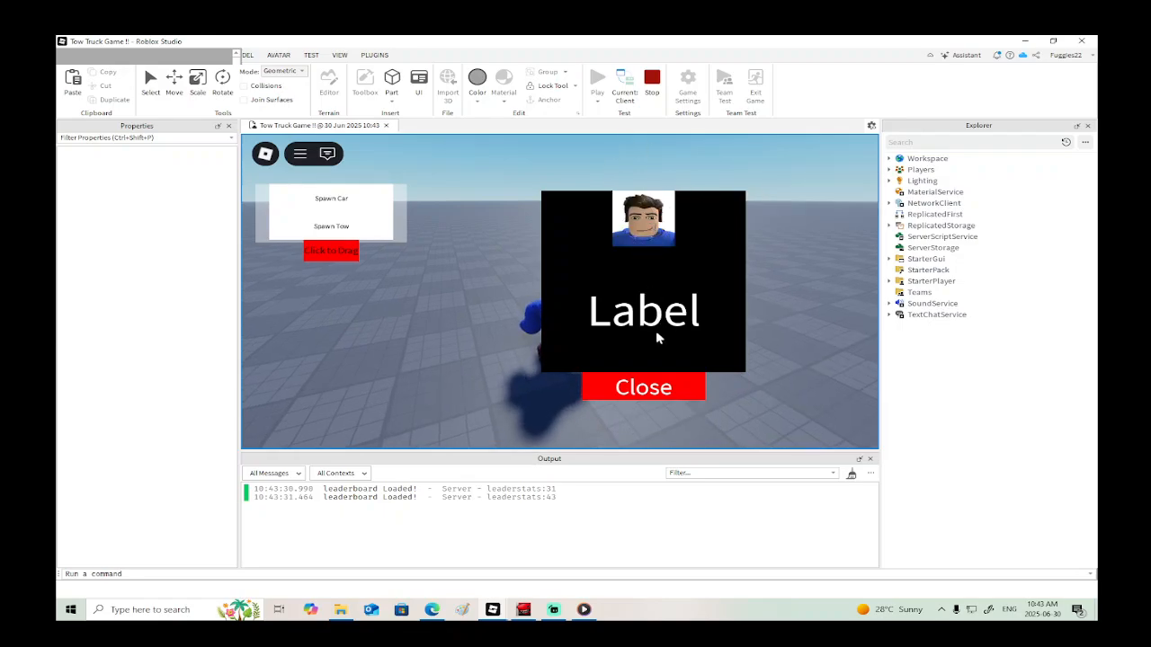
pyautogui.click(664, 394)
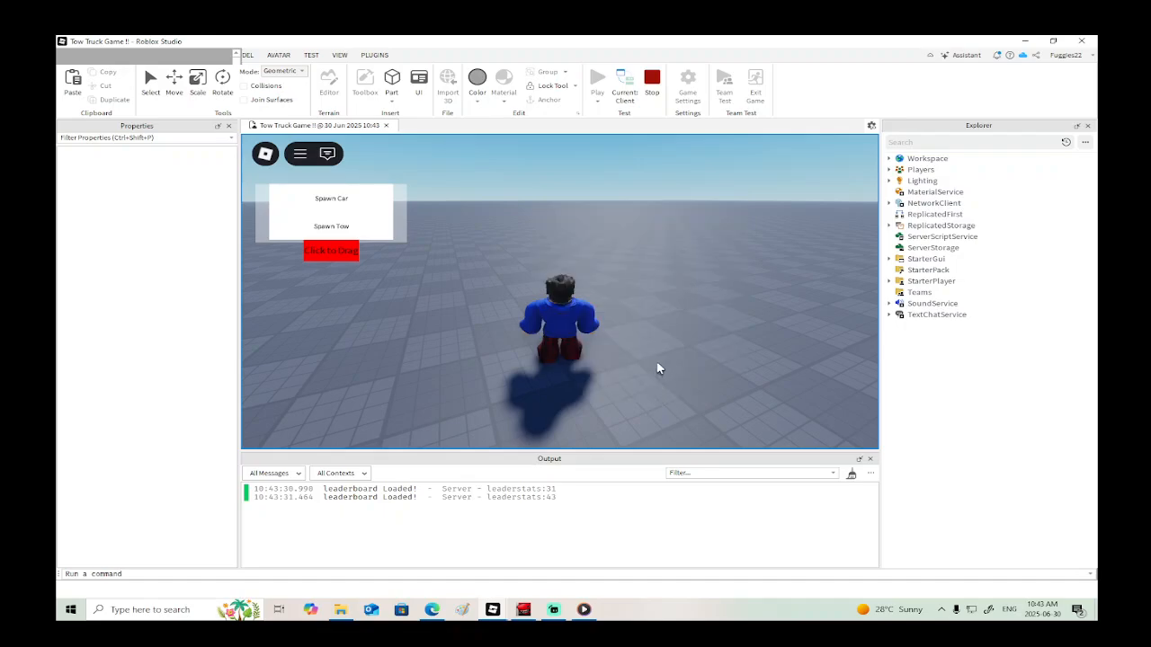
pyautogui.click(652, 83)
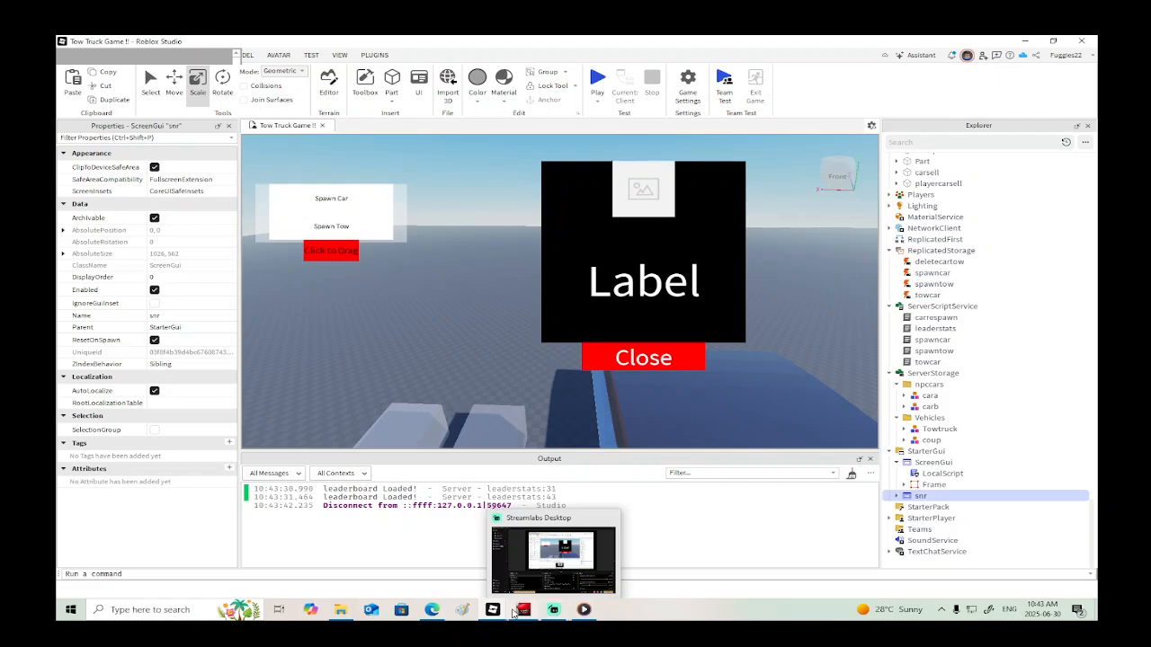
# Step: Switch to Distribution Champions and copy the gettexttofilter script from ServerScriptService
pyautogui.moveTo(492, 609)
pyautogui.click(557, 563)
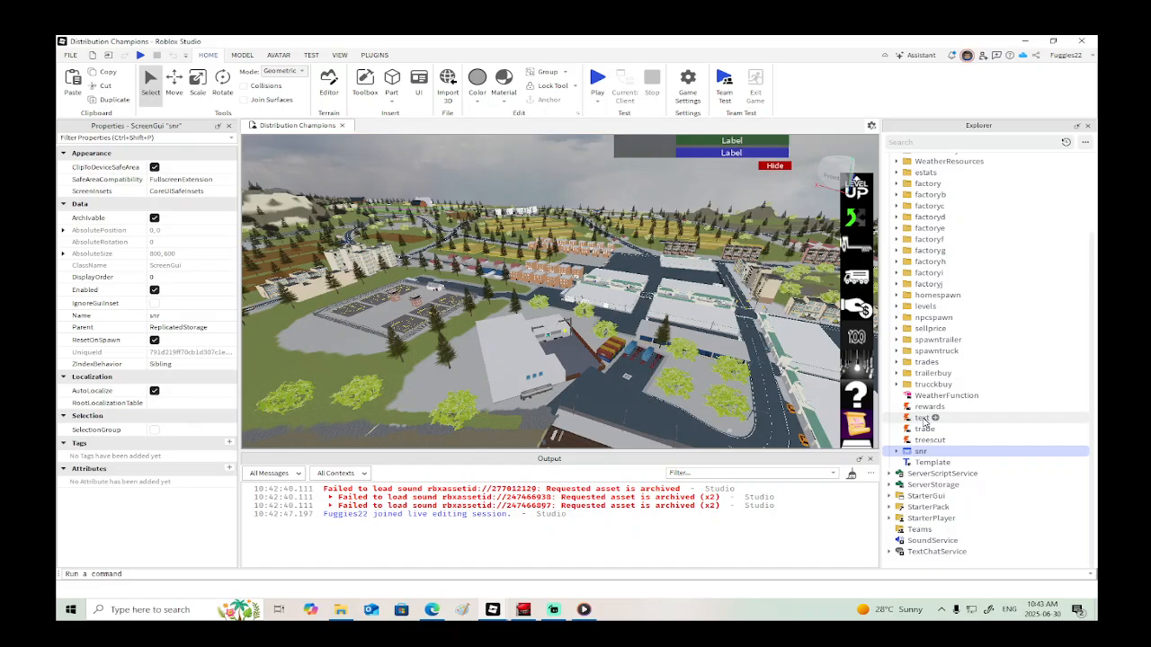
pyautogui.click(888, 474)
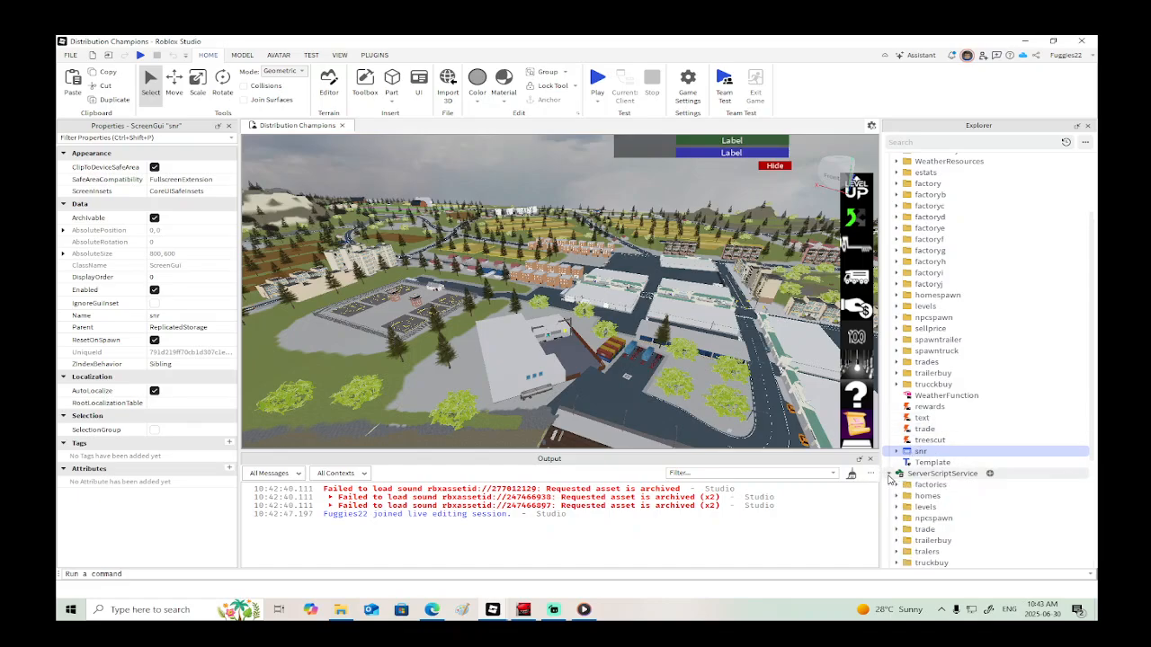
pyautogui.scroll(-3, 942, 485)
pyautogui.scroll(-1, 941, 485)
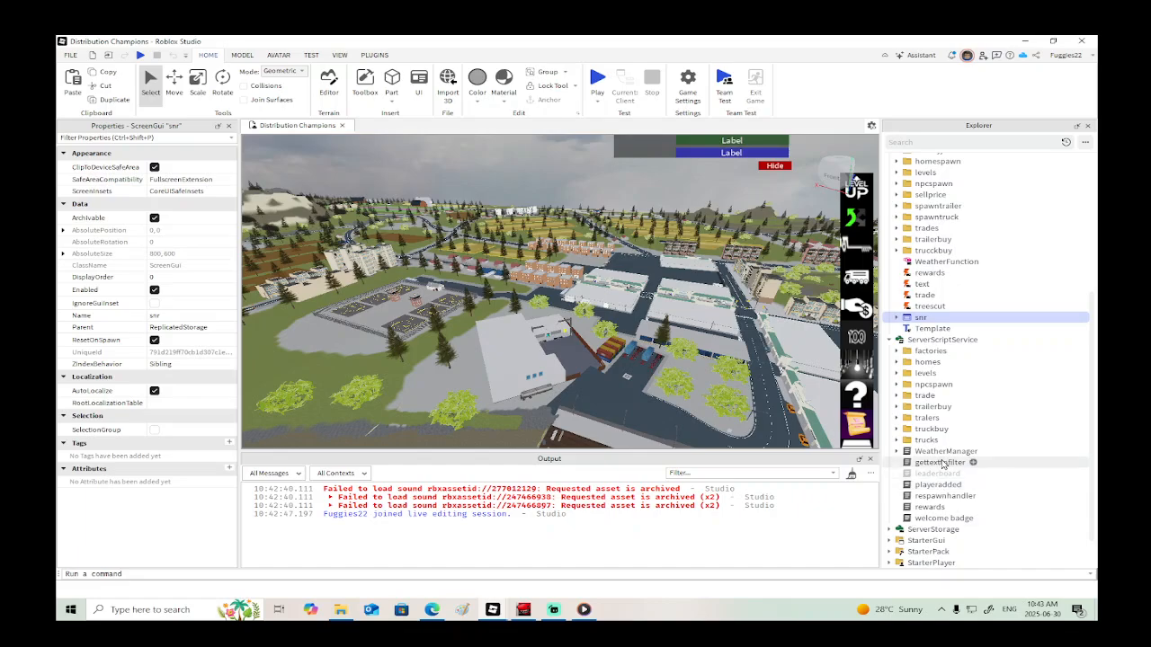
pyautogui.click(935, 463)
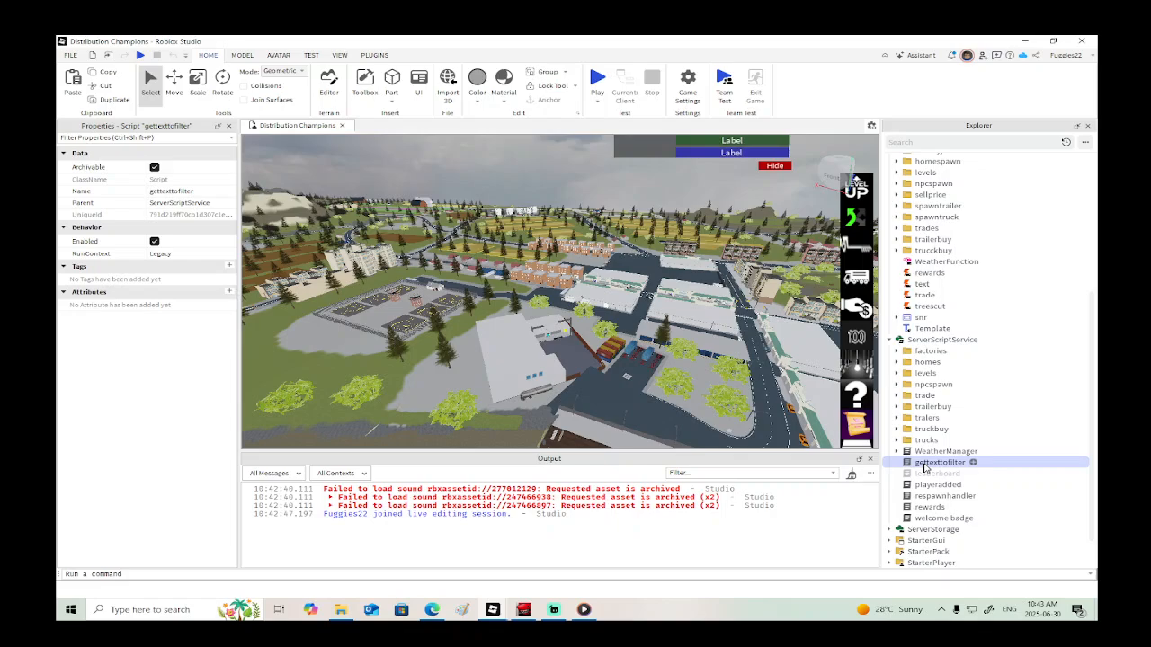
pyautogui.rightClick(925, 466)
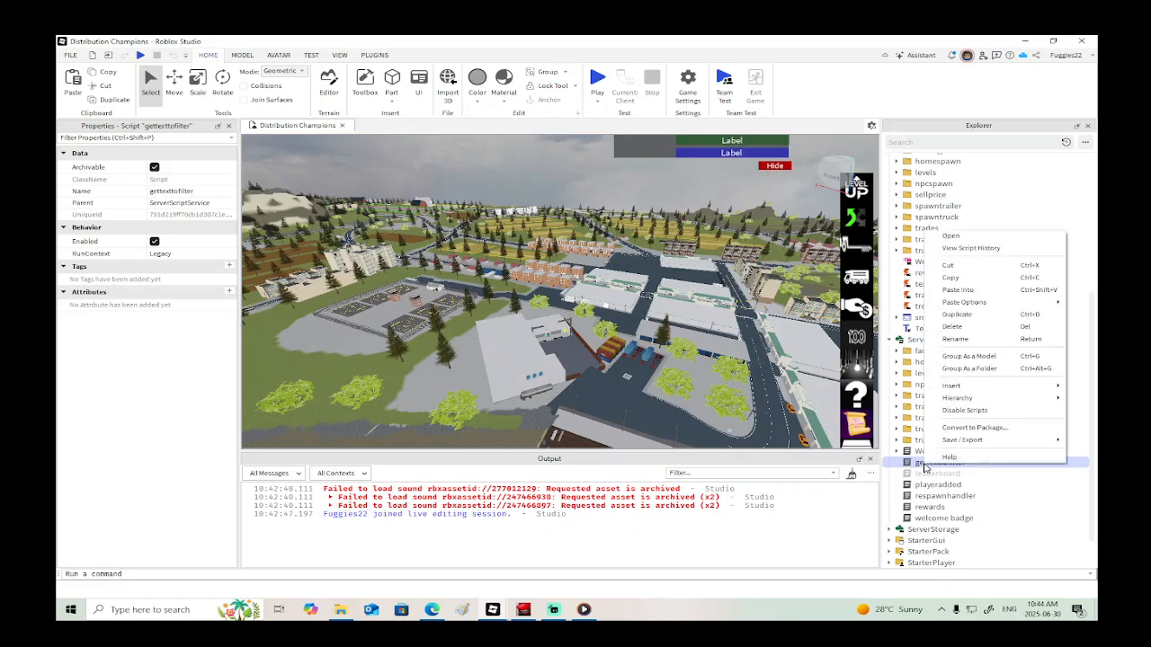
pyautogui.click(967, 281)
# Step: Switch to Tow Truck Game !! and paste the gettexttofilter script into ServerScriptService
pyautogui.moveTo(493, 610)
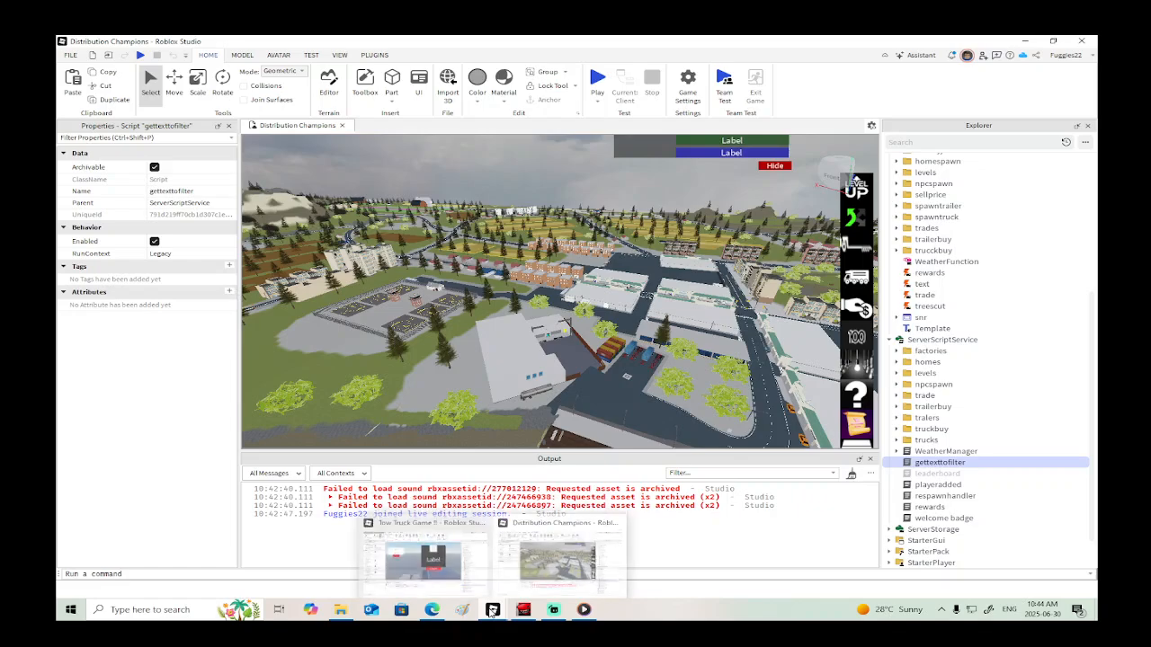
pyautogui.click(422, 559)
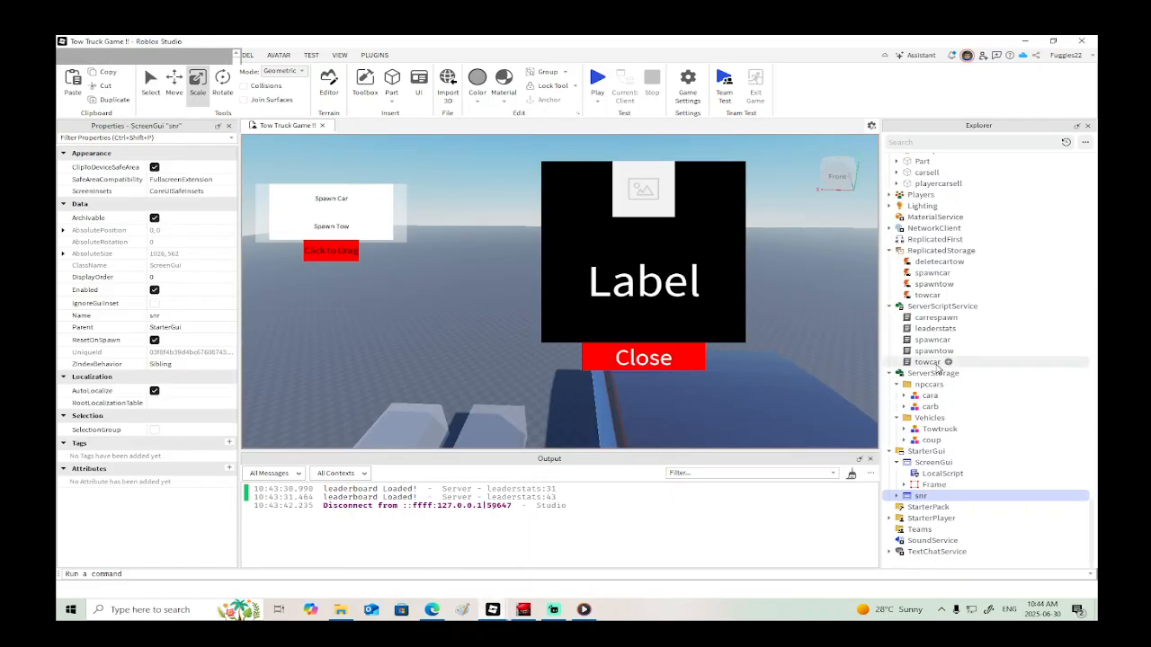
pyautogui.click(939, 307)
pyautogui.rightClick(939, 308)
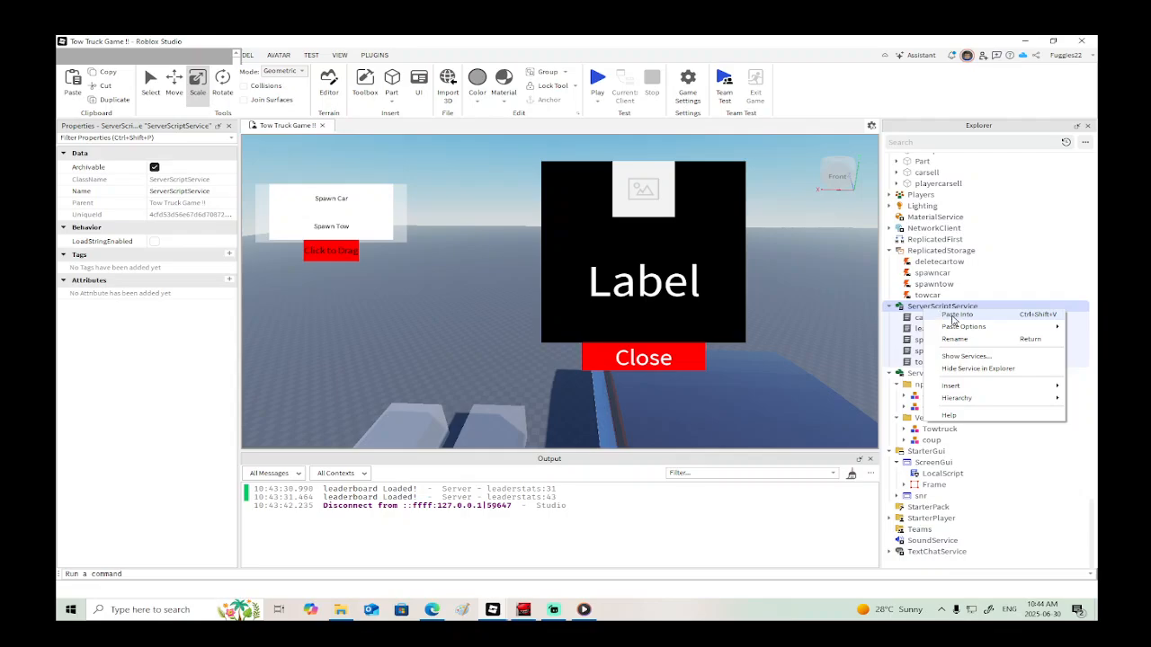
pyautogui.click(956, 315)
# Step: Read through the pasted gettexttofilter script to see which objects it references, and close it
pyautogui.doubleClick(925, 330)
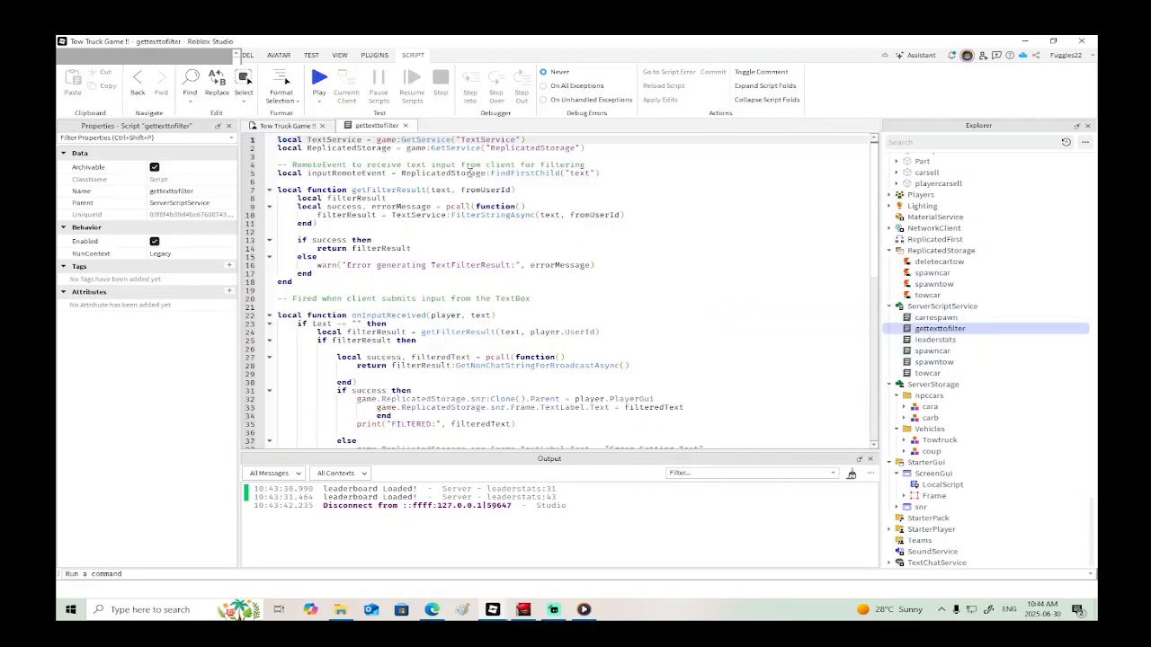
pyautogui.scroll(-5, 468, 171)
pyautogui.scroll(5, 539, 252)
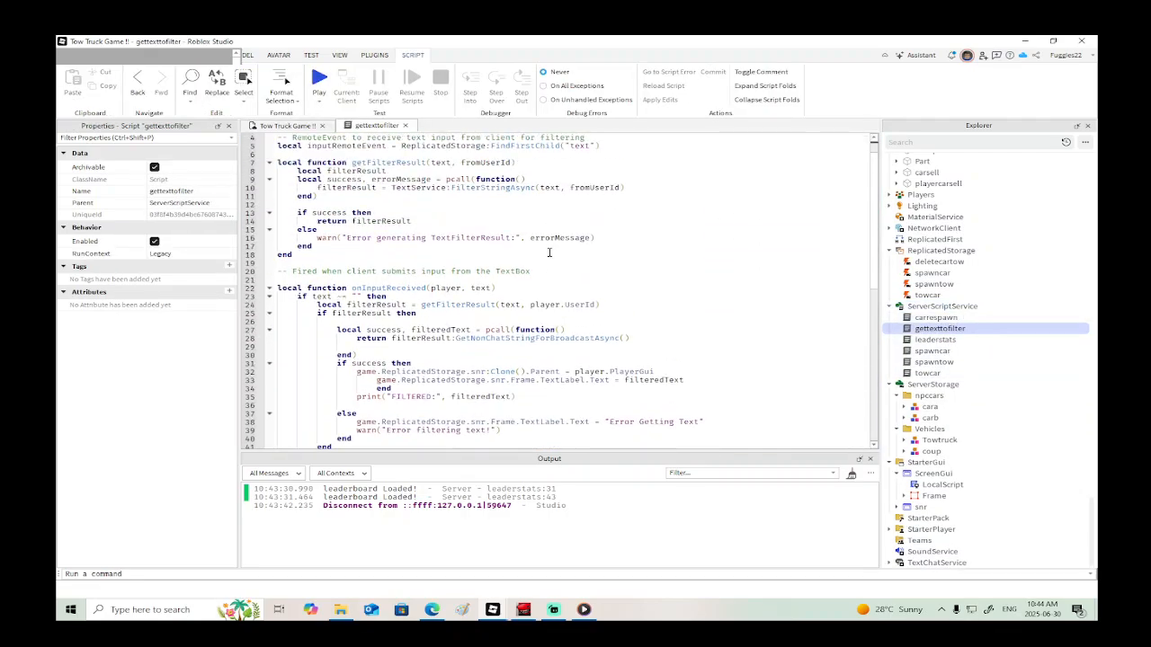
pyautogui.click(406, 126)
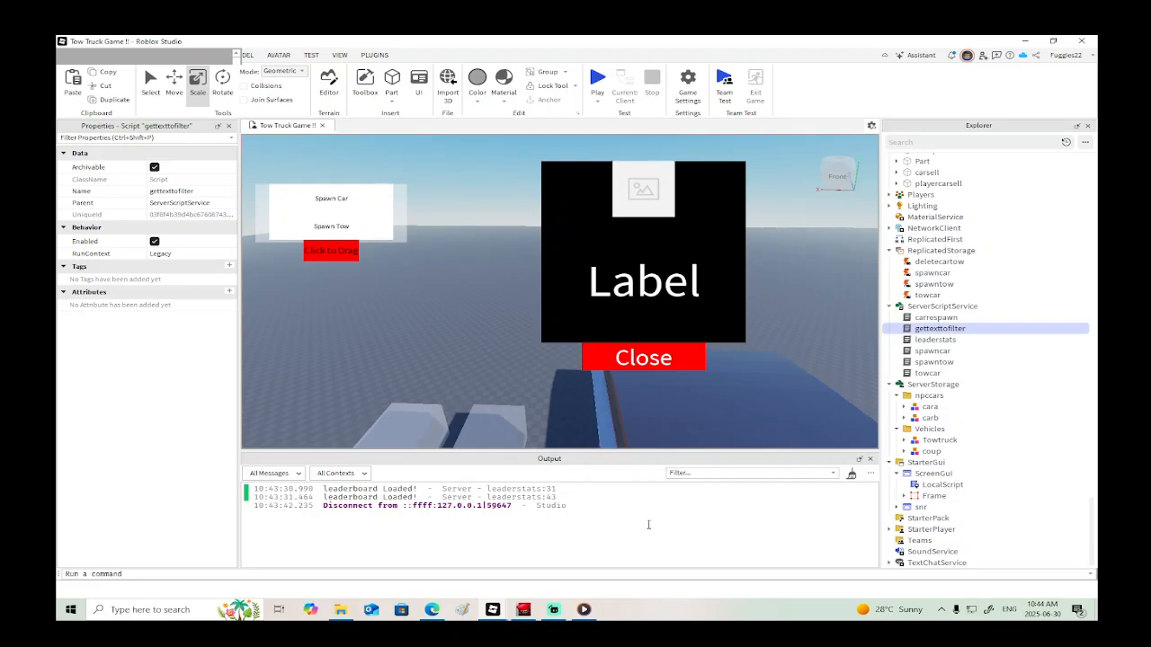
# Step: Switch to Distribution Champions and copy the text RemoteEvent from ReplicatedStorage
pyautogui.moveTo(520, 611)
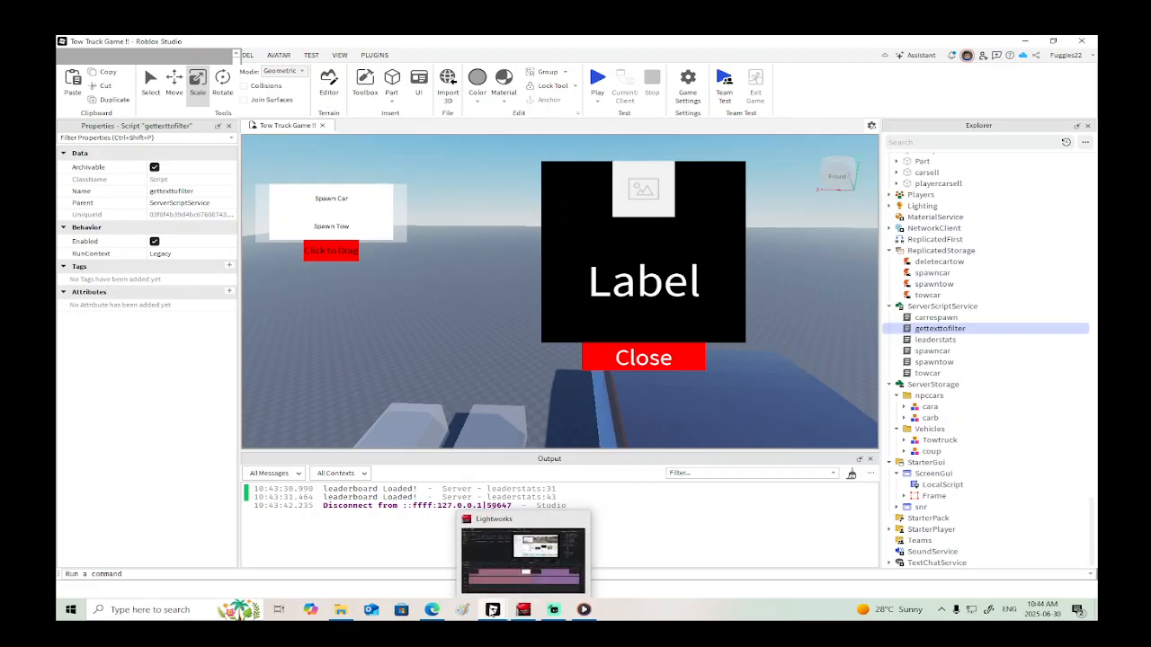
pyautogui.click(575, 553)
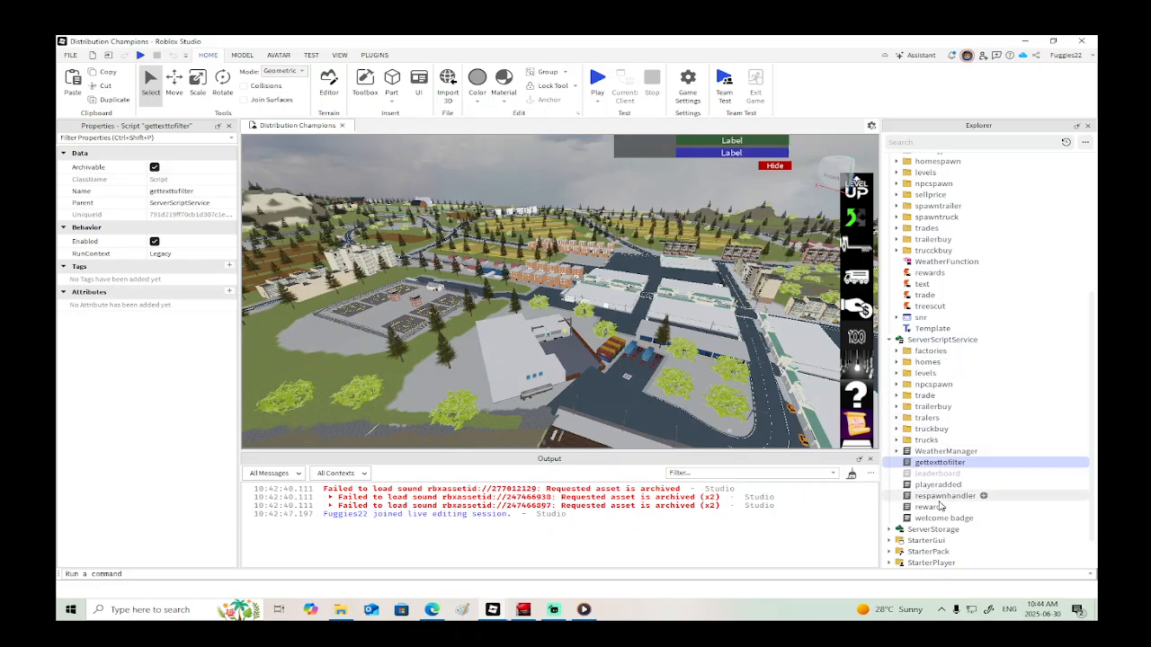
pyautogui.scroll(-1, 935, 528)
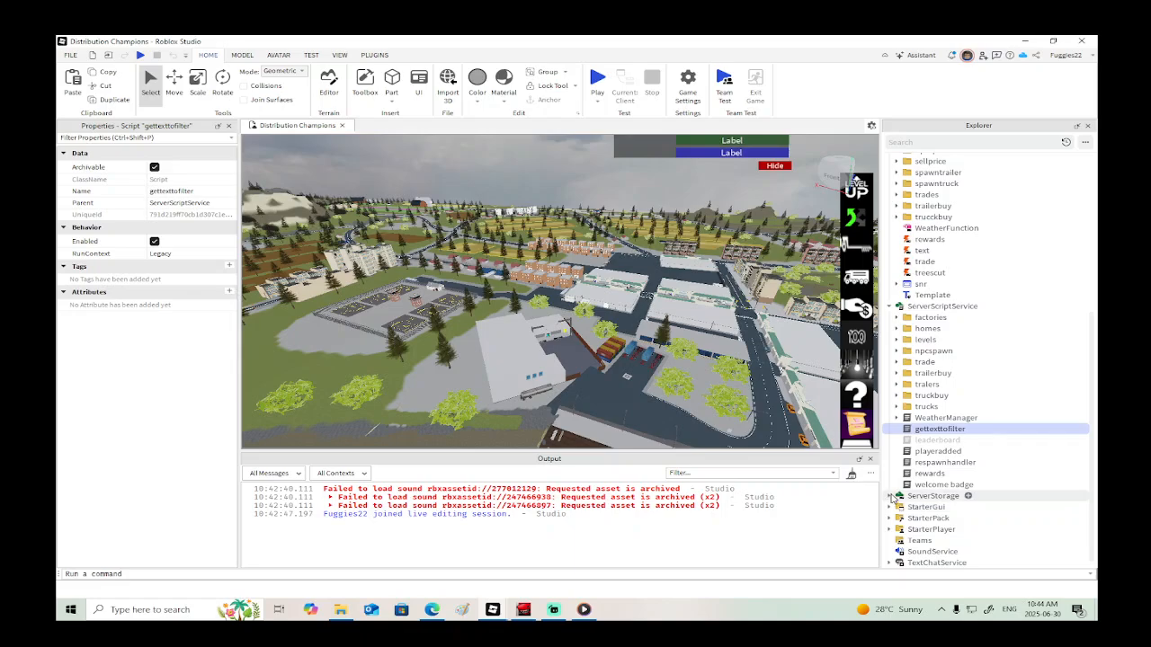
pyautogui.click(890, 496)
pyautogui.click(892, 497)
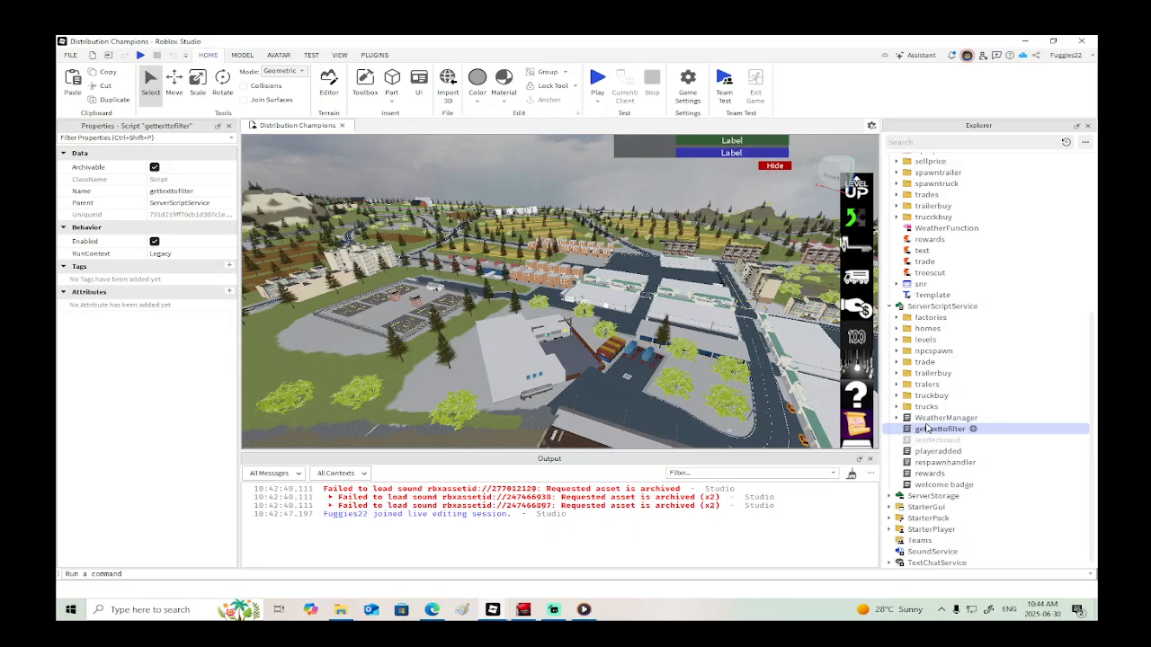
pyautogui.scroll(2, 927, 436)
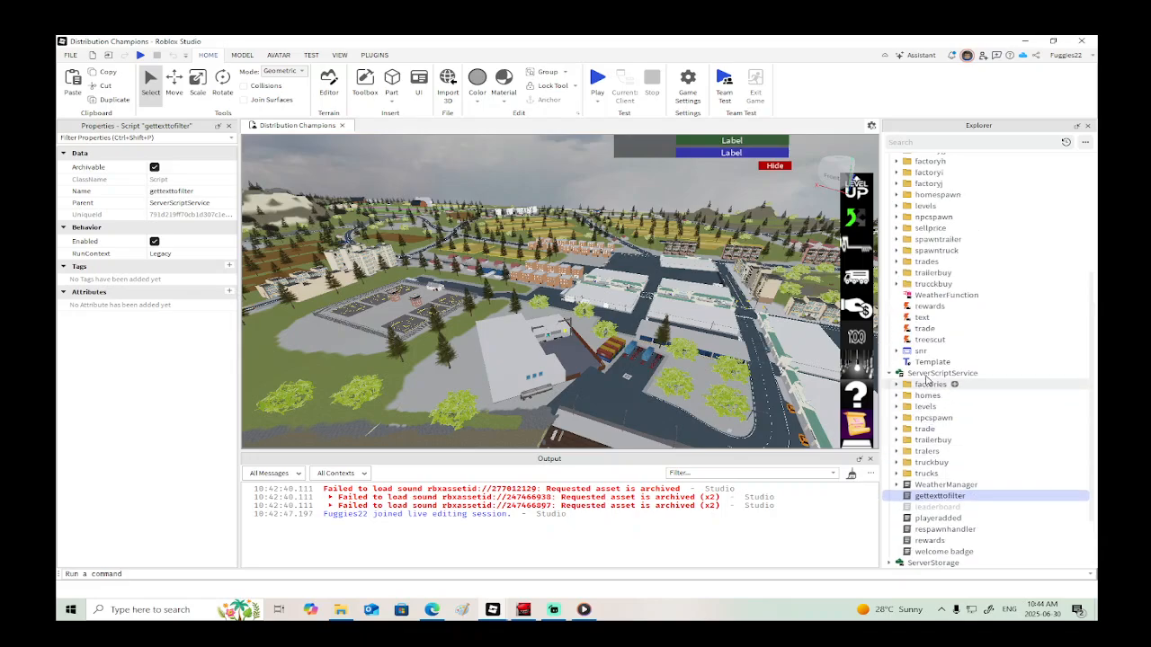
pyautogui.click(925, 320)
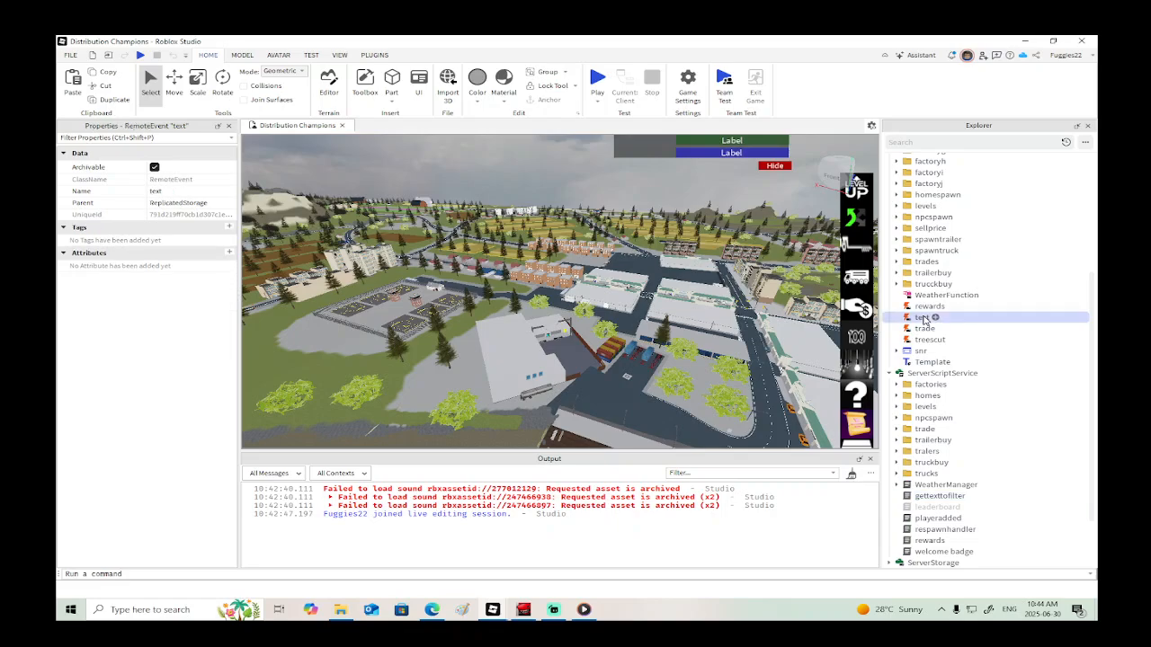
pyautogui.rightClick(935, 317)
pyautogui.click(953, 334)
# Step: Switch to Tow Truck Game !! and paste the text RemoteEvent into ReplicatedStorage
pyautogui.moveTo(492, 611)
pyautogui.click(566, 562)
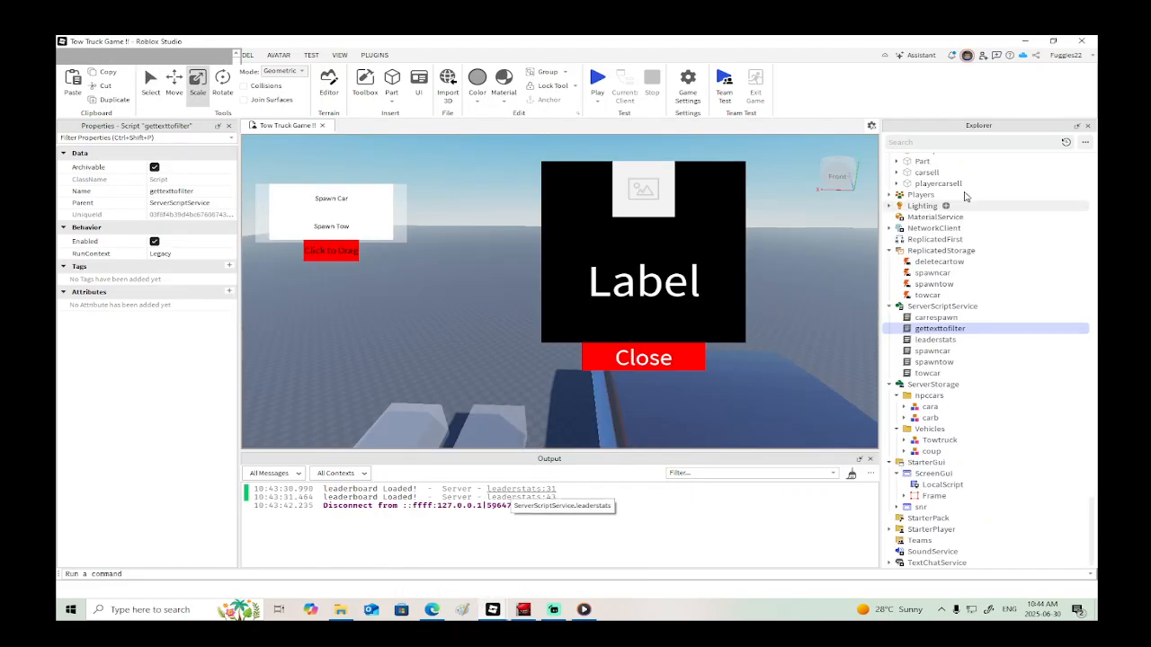
pyautogui.click(940, 251)
pyautogui.rightClick(943, 251)
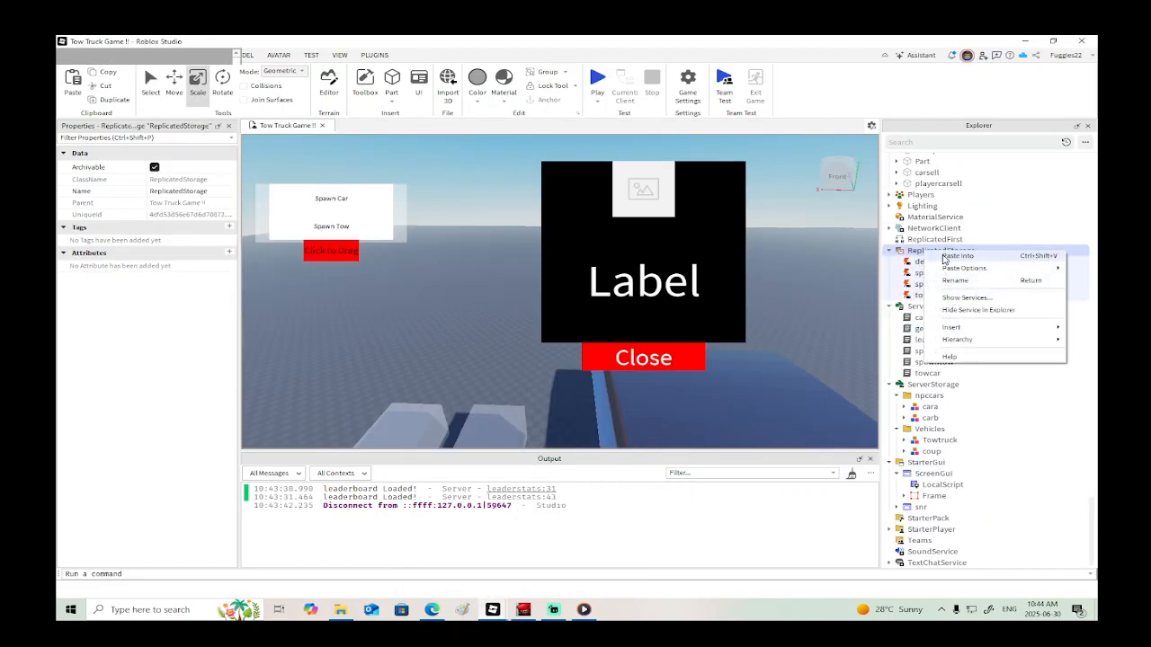
pyautogui.click(944, 259)
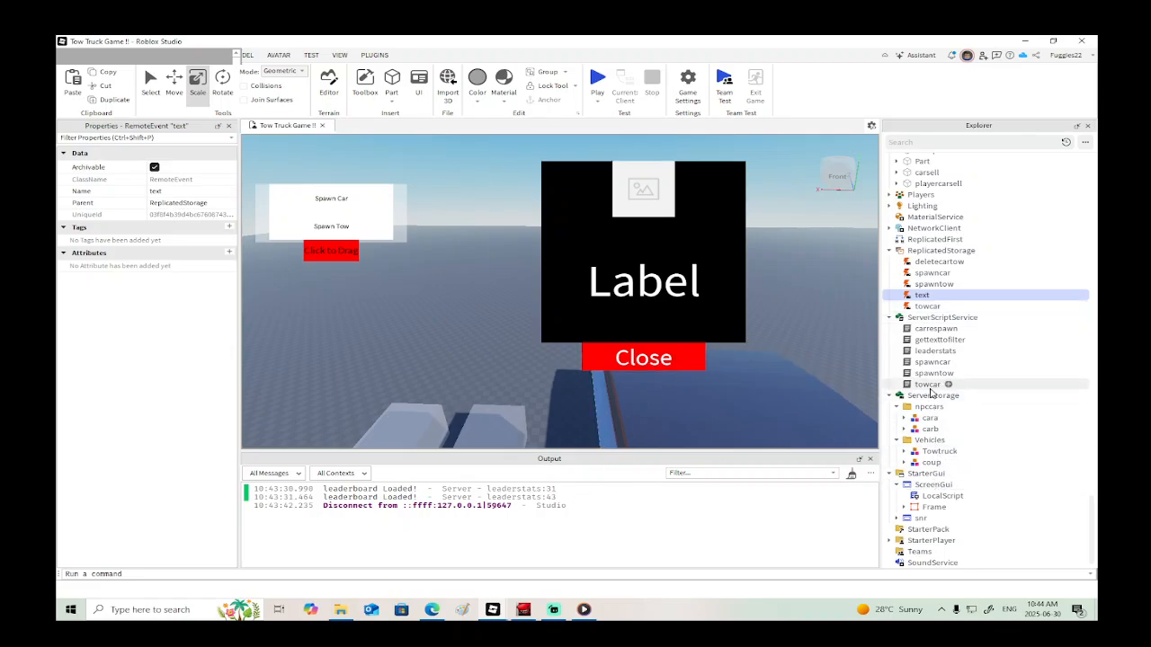
# Step: Reopen the gettexttofilter script and review its filtering function and its onInputReceived handler
pyautogui.doubleClick(940, 339)
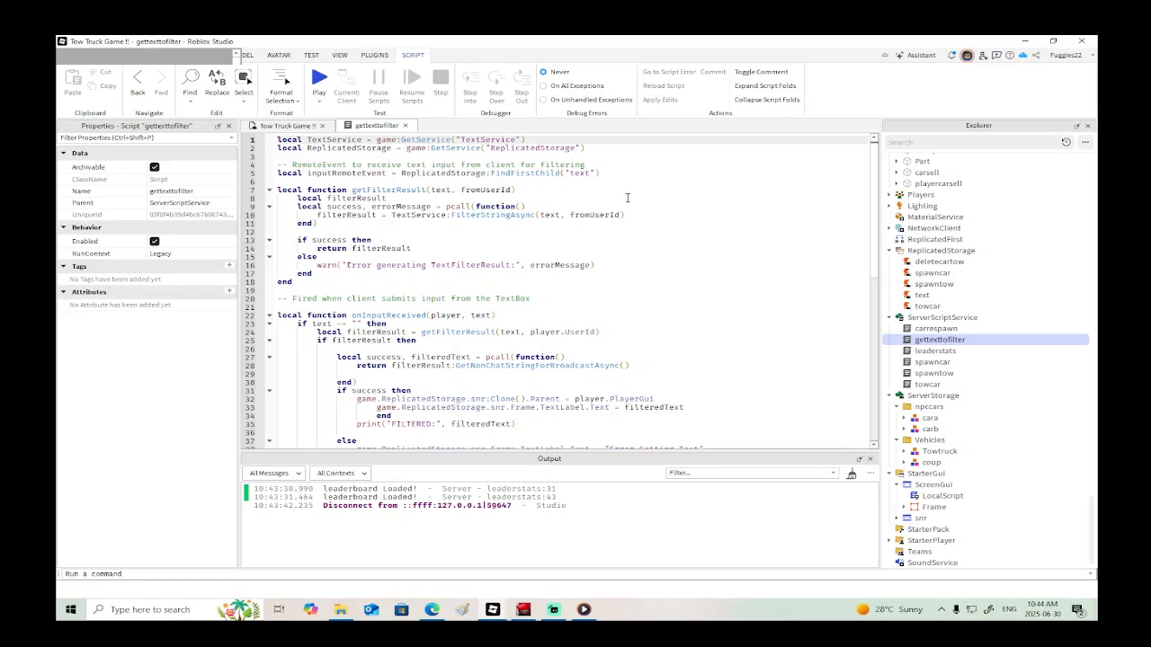
pyautogui.scroll(-3, 699, 237)
pyautogui.scroll(-3, 699, 238)
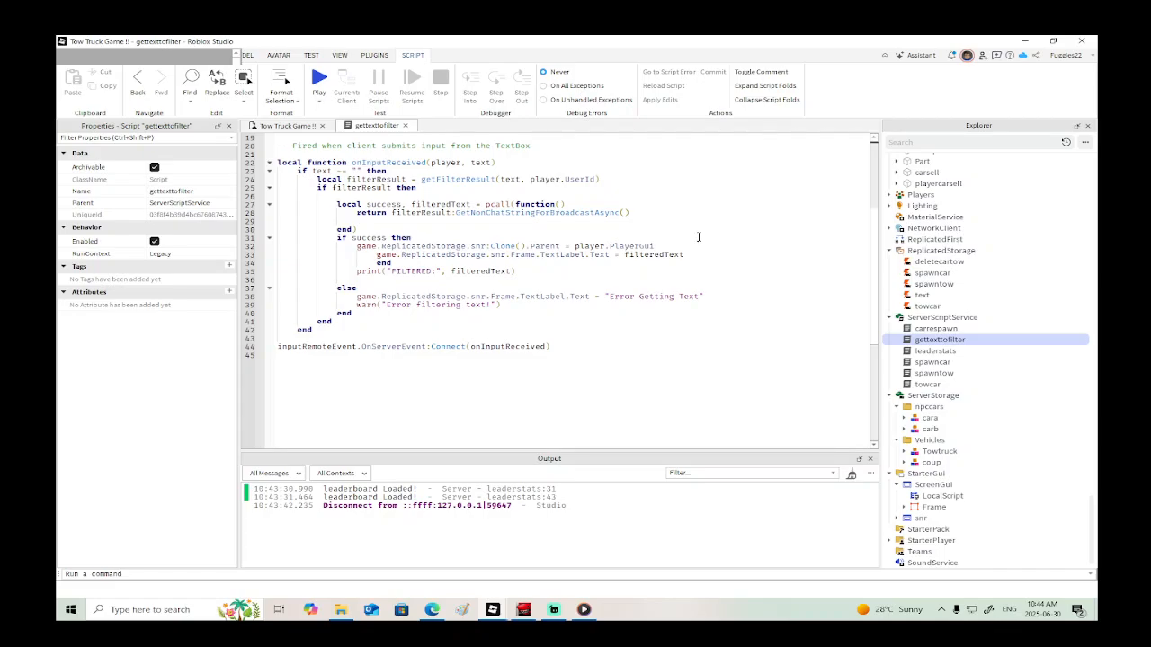
# Step: Return to the game view and run a brief playtest to check the snr panel on screen
pyautogui.click(284, 126)
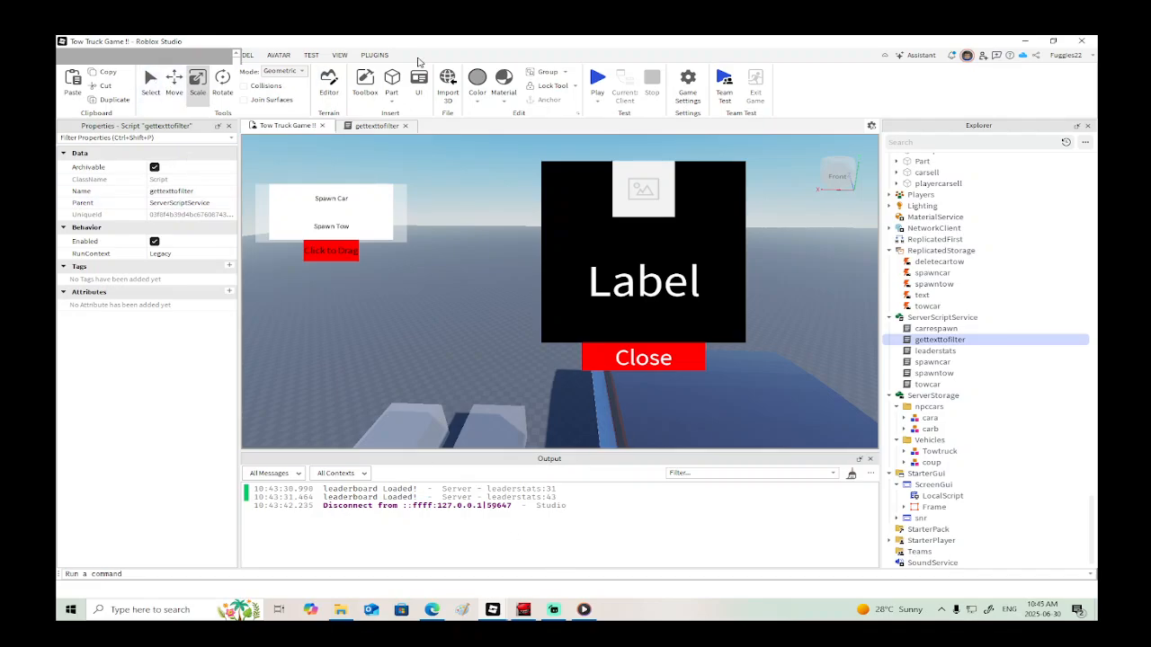
pyautogui.click(597, 81)
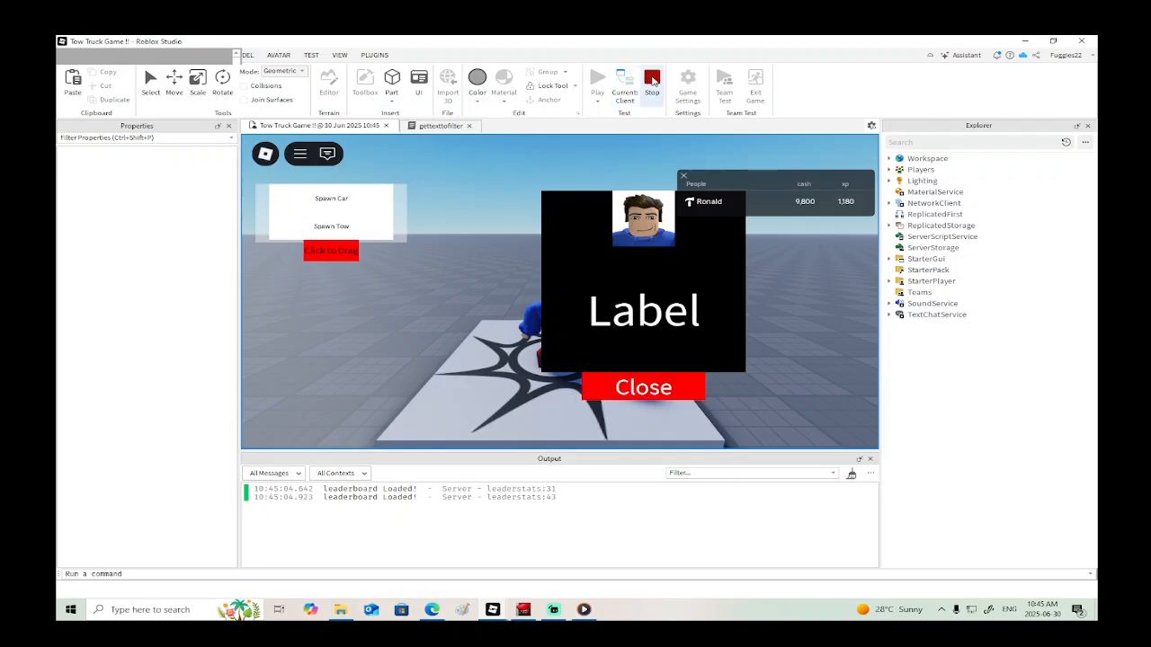
pyautogui.click(652, 81)
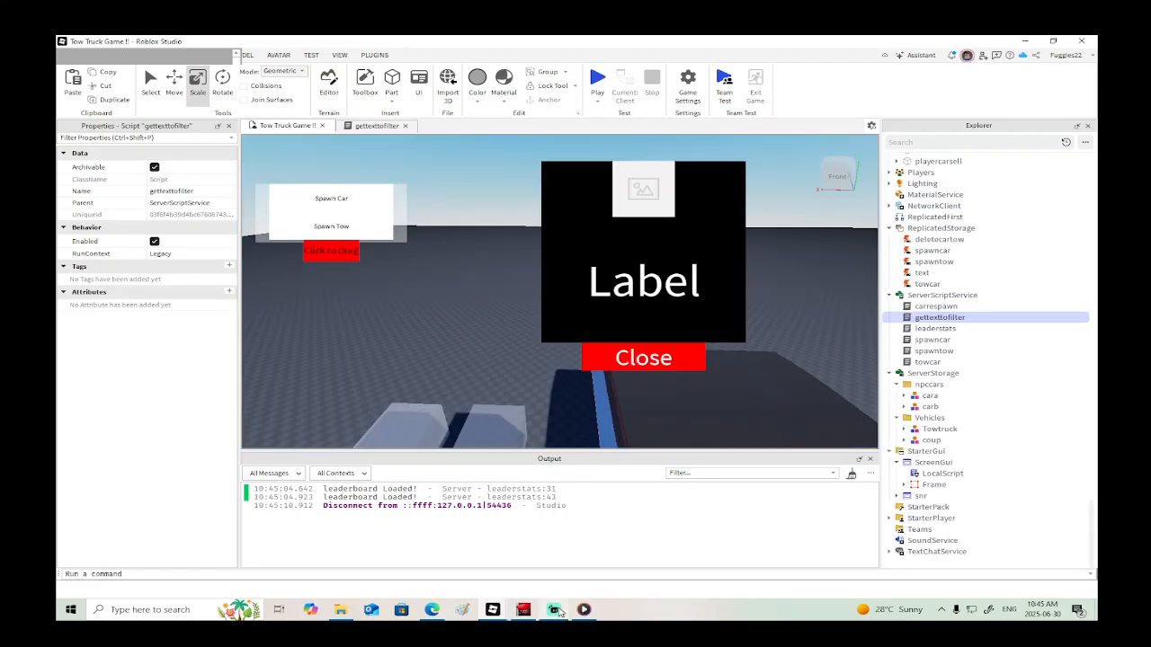
# Step: Switch to Distribution Champions and look through ServerStorage, StarterGui's Champs GUI and ReplicatedStorage for anything that uses the snr text system
pyautogui.moveTo(554, 610)
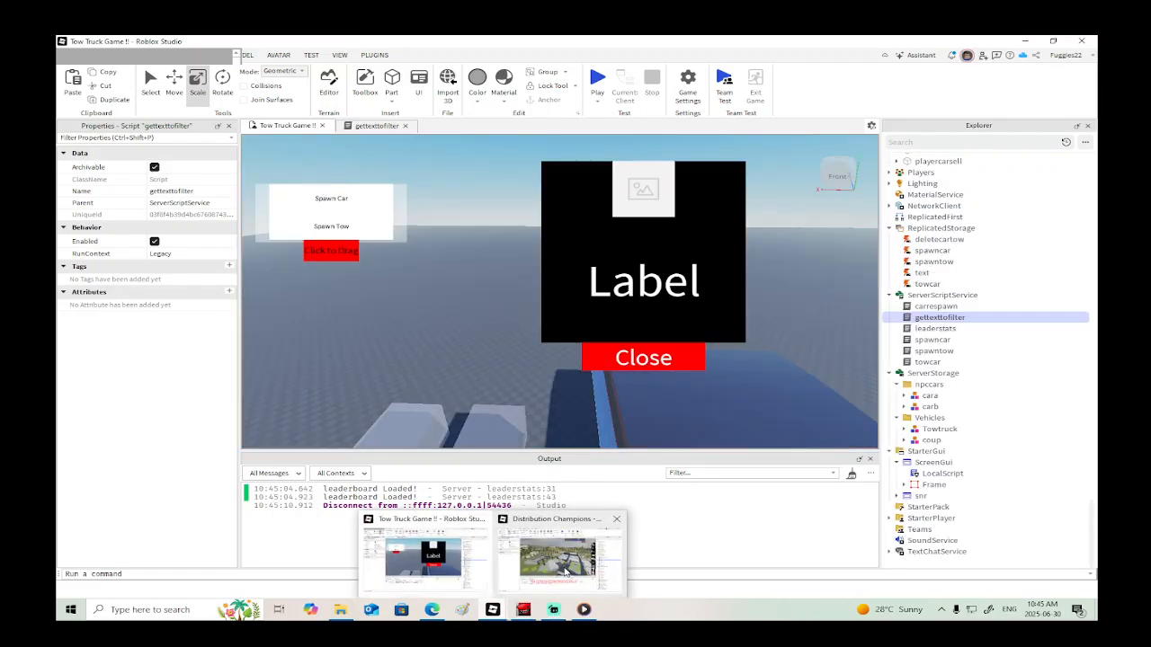
pyautogui.click(564, 572)
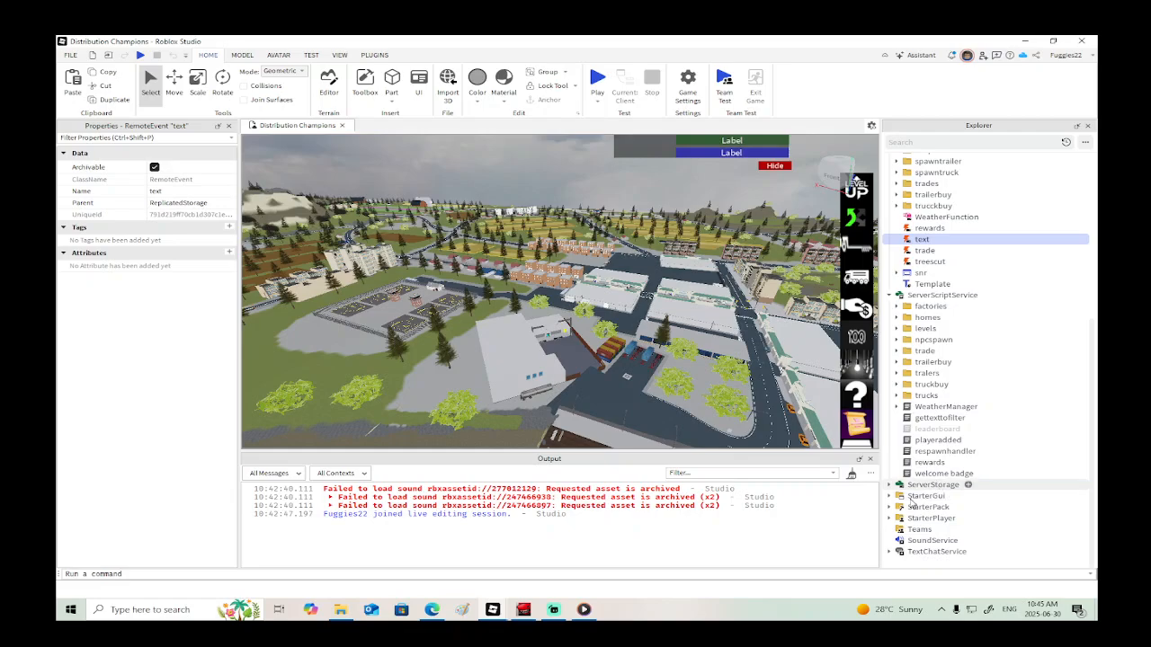
pyautogui.click(888, 486)
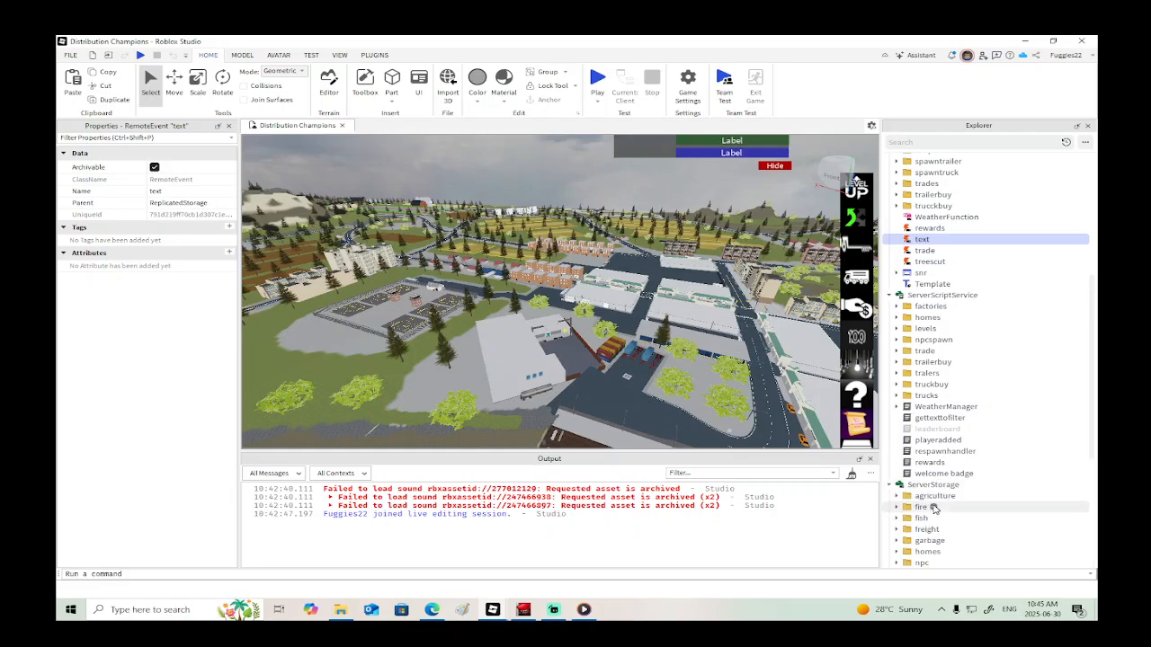
pyautogui.click(888, 485)
pyautogui.click(888, 495)
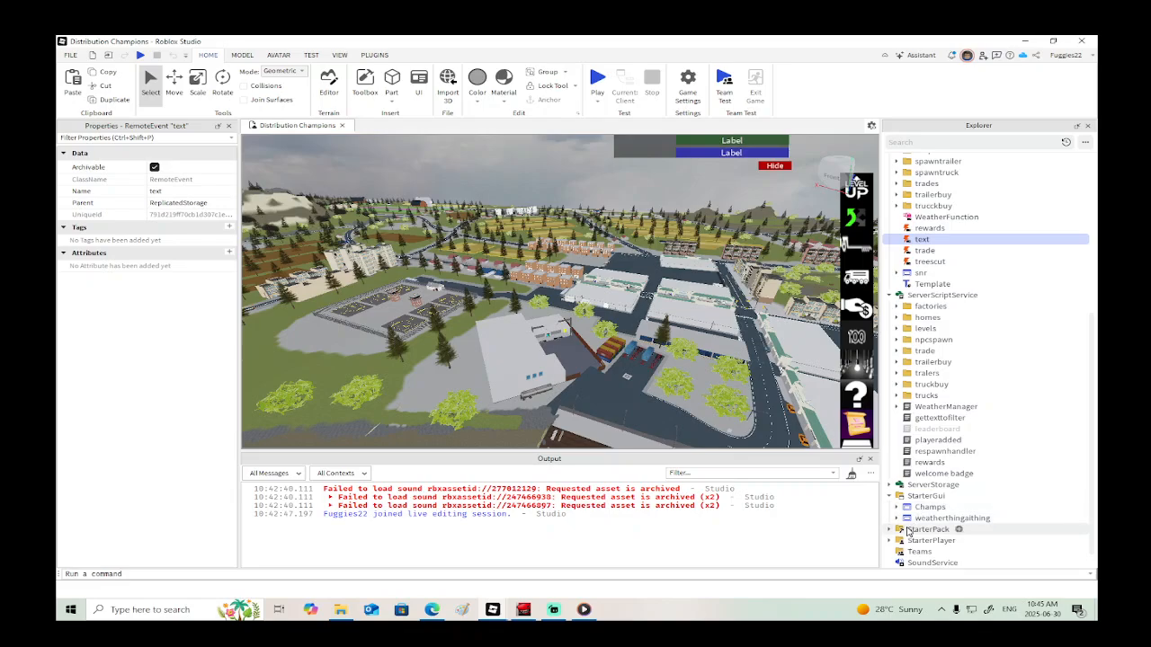
pyautogui.click(898, 507)
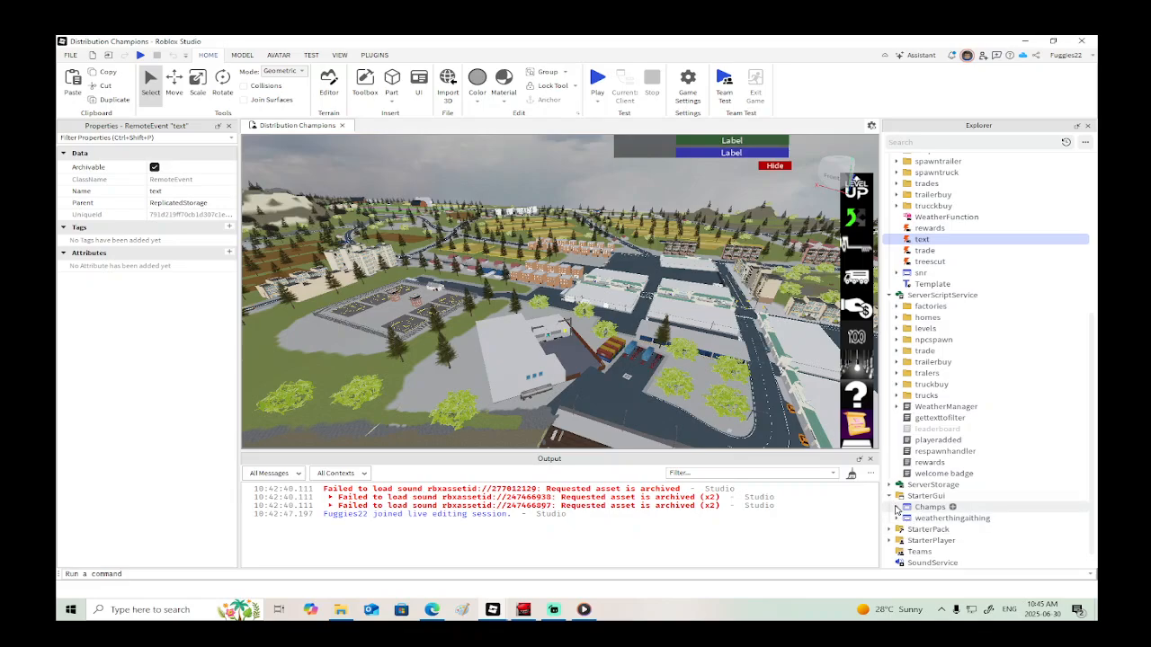
pyautogui.scroll(-4, 895, 510)
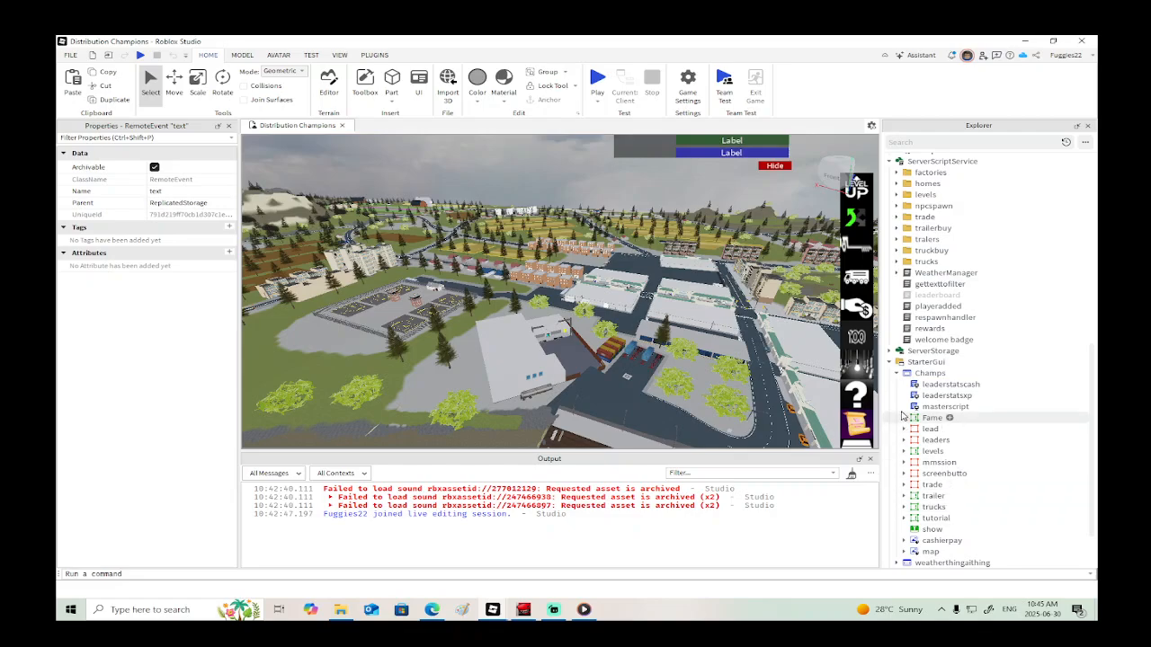
pyautogui.click(896, 374)
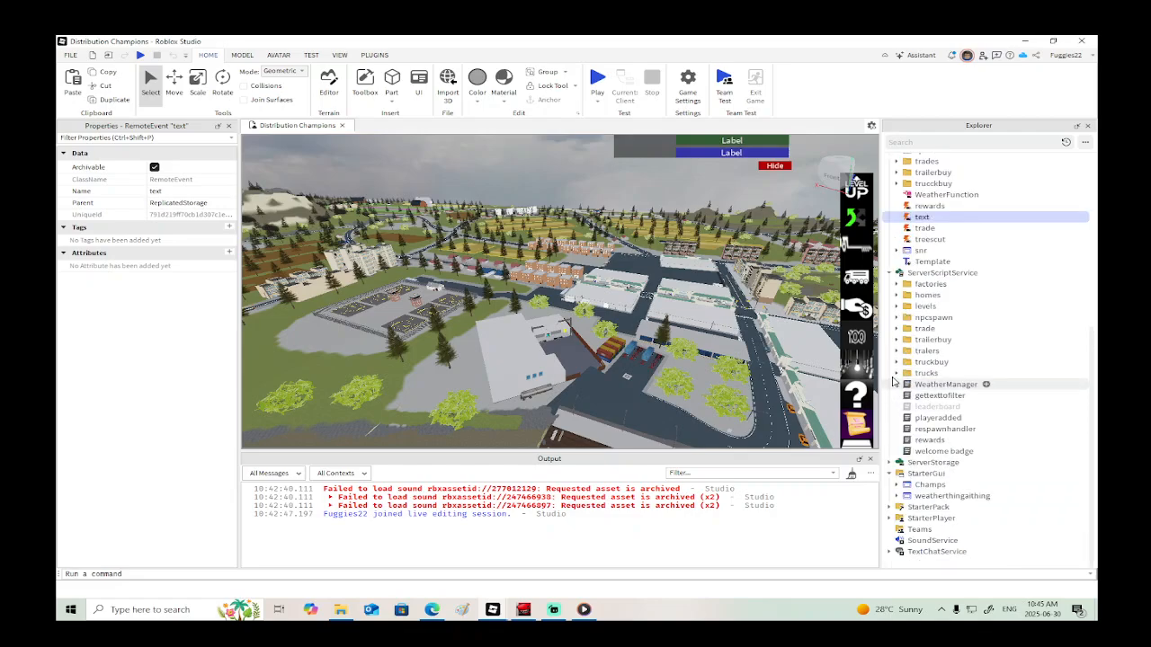
pyautogui.scroll(5, 888, 475)
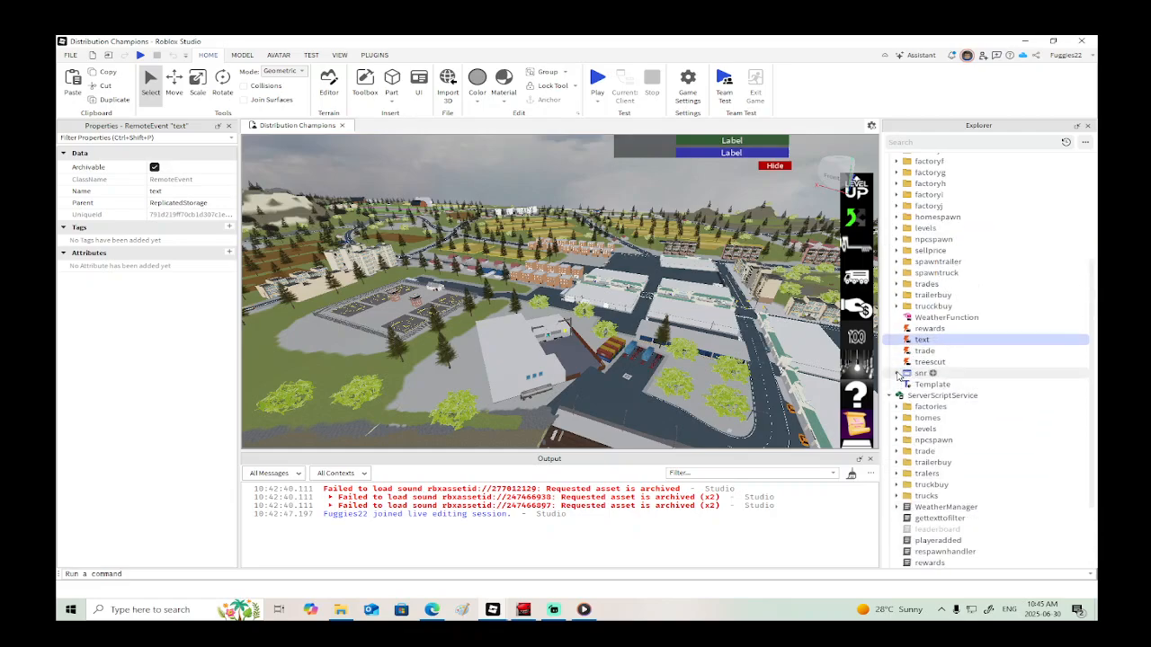
pyautogui.scroll(4, 897, 376)
pyautogui.scroll(-6, 897, 375)
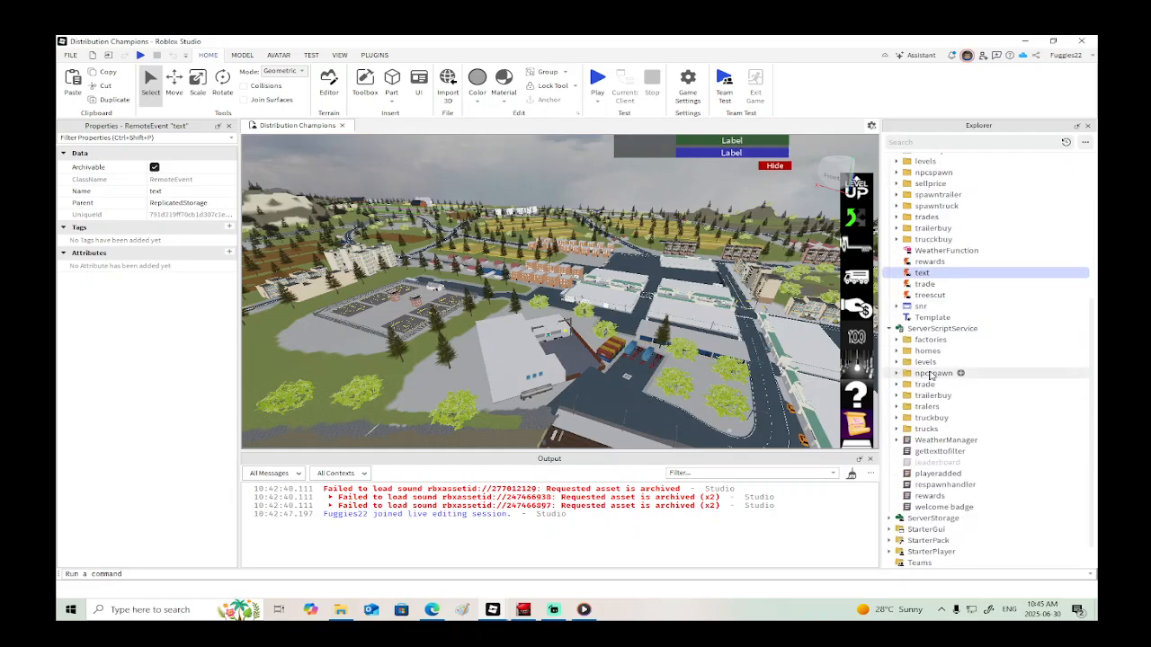
pyautogui.scroll(-1, 935, 397)
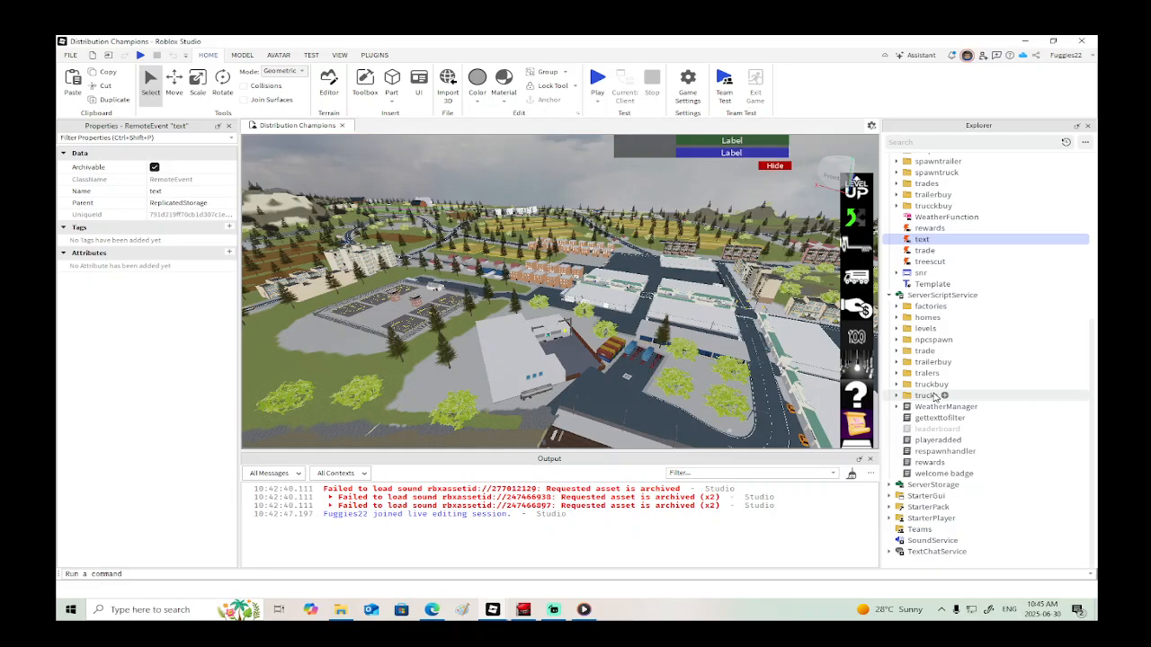
# Step: Inspect the tradegrease script in the trade folder of ServerScriptService, and close the script and folder
pyautogui.click(896, 351)
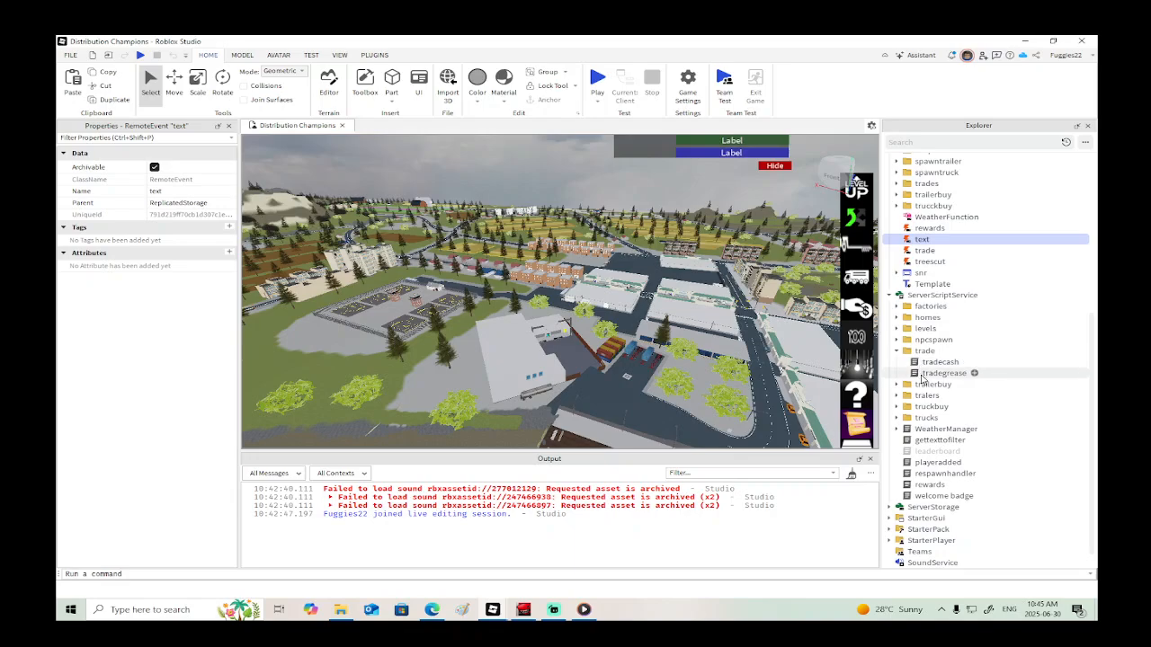
pyautogui.doubleClick(935, 373)
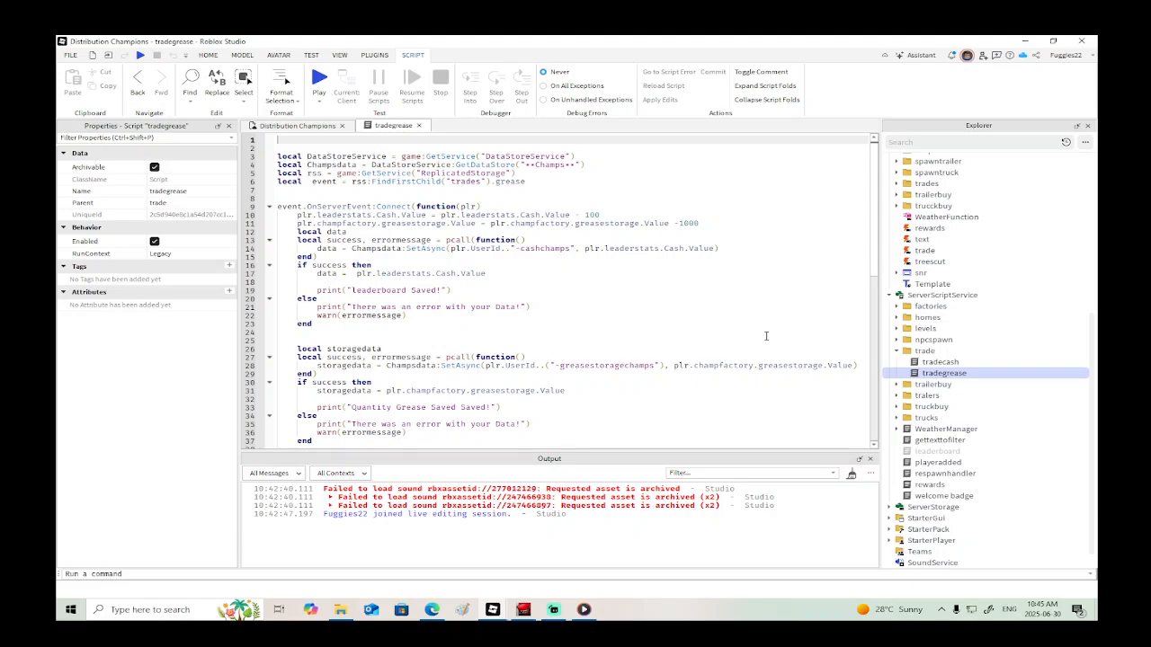
pyautogui.scroll(-5, 767, 336)
pyautogui.scroll(5, 766, 336)
pyautogui.click(417, 126)
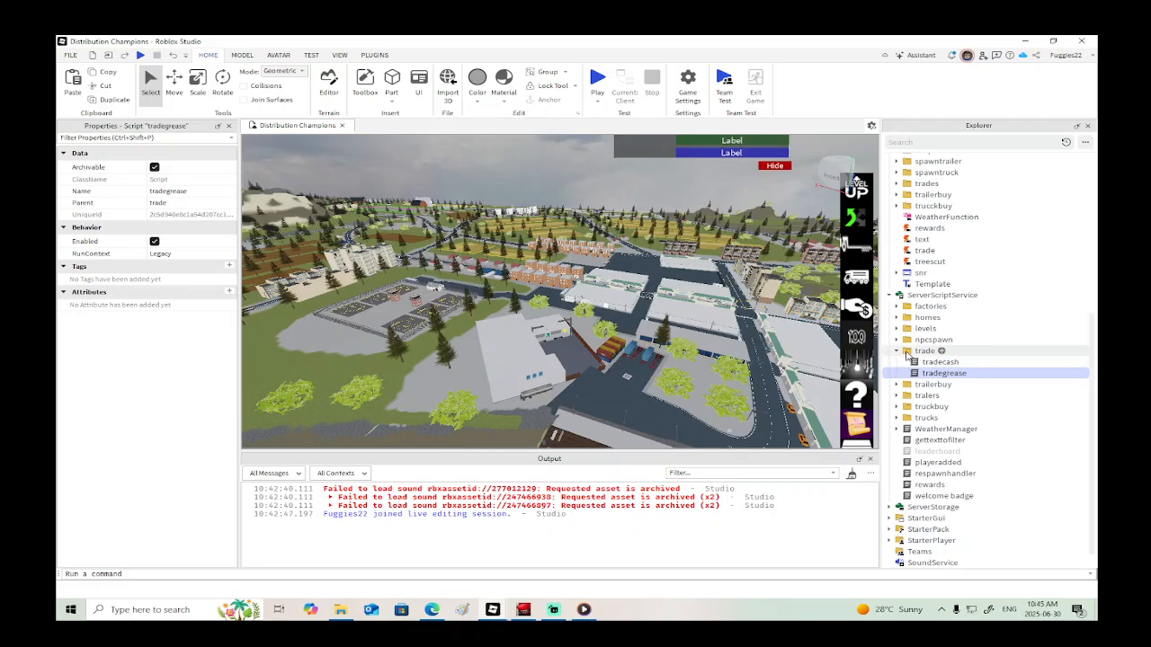
pyautogui.click(898, 351)
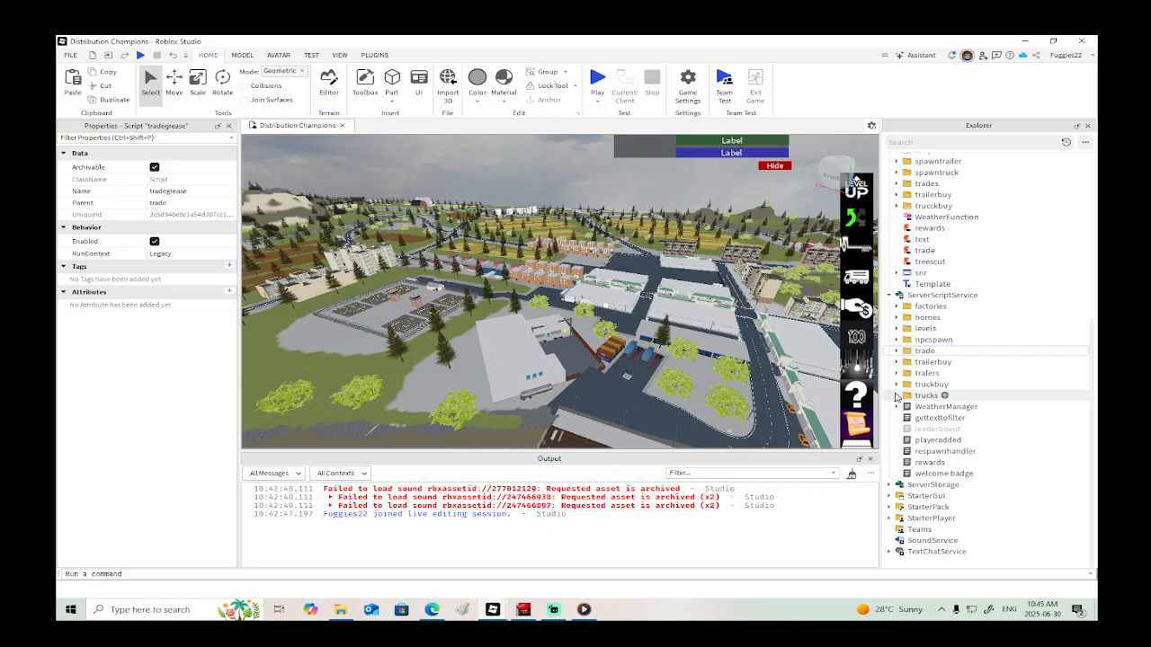
# Step: Read through the playeradded script in ServerScriptService from start to end for snr or text references, and close it
pyautogui.doubleClick(918, 442)
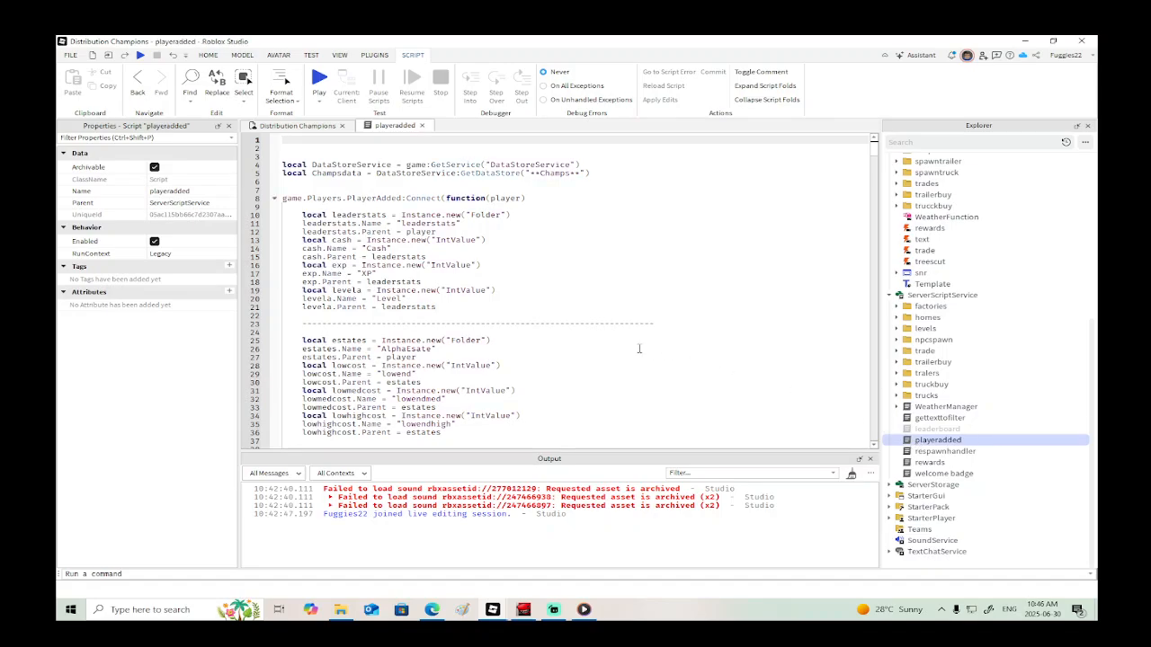
pyautogui.scroll(-12, 639, 348)
pyautogui.scroll(-20, 639, 348)
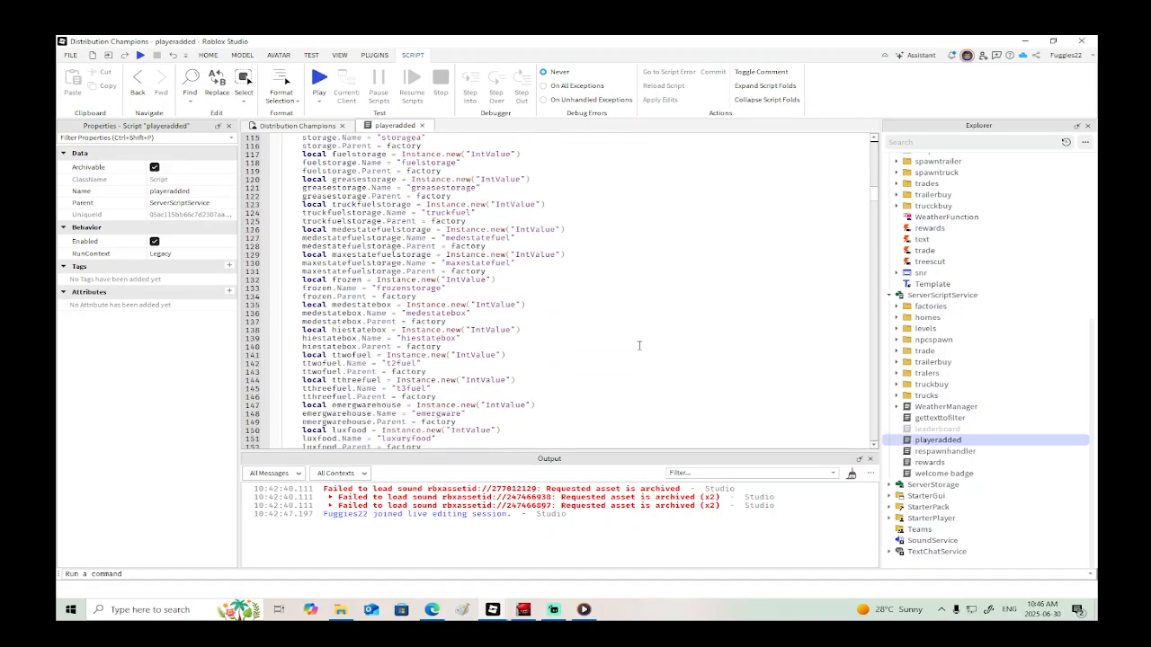
pyautogui.scroll(-5, 648, 334)
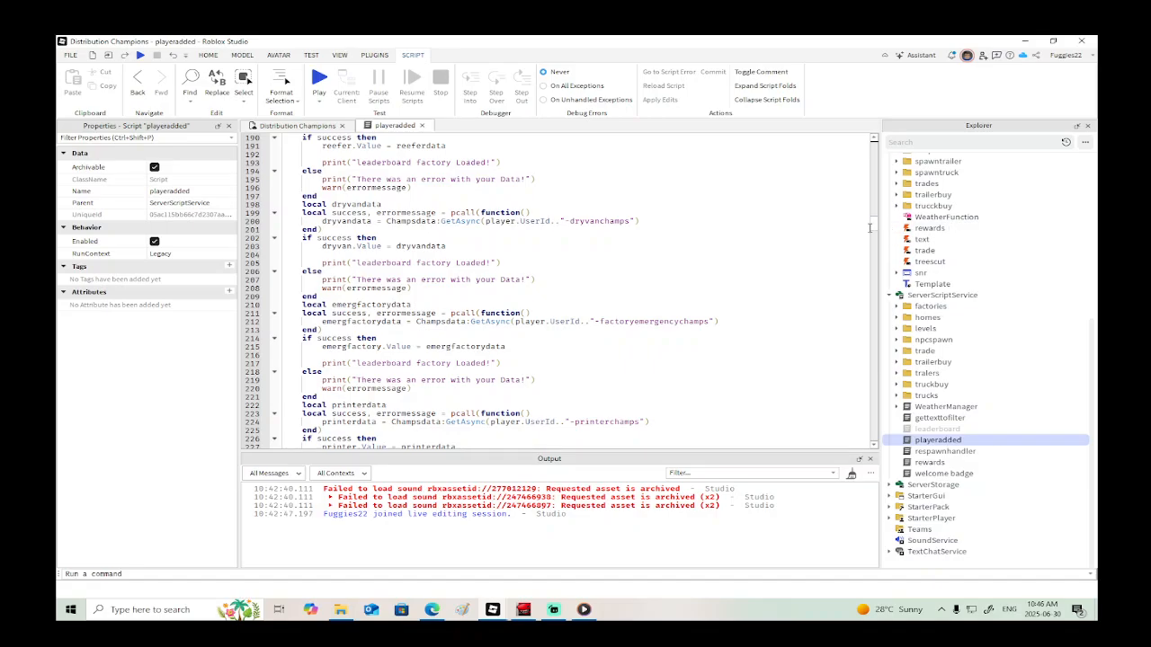
pyautogui.moveTo(870, 228); pyautogui.dragTo(887, 427)
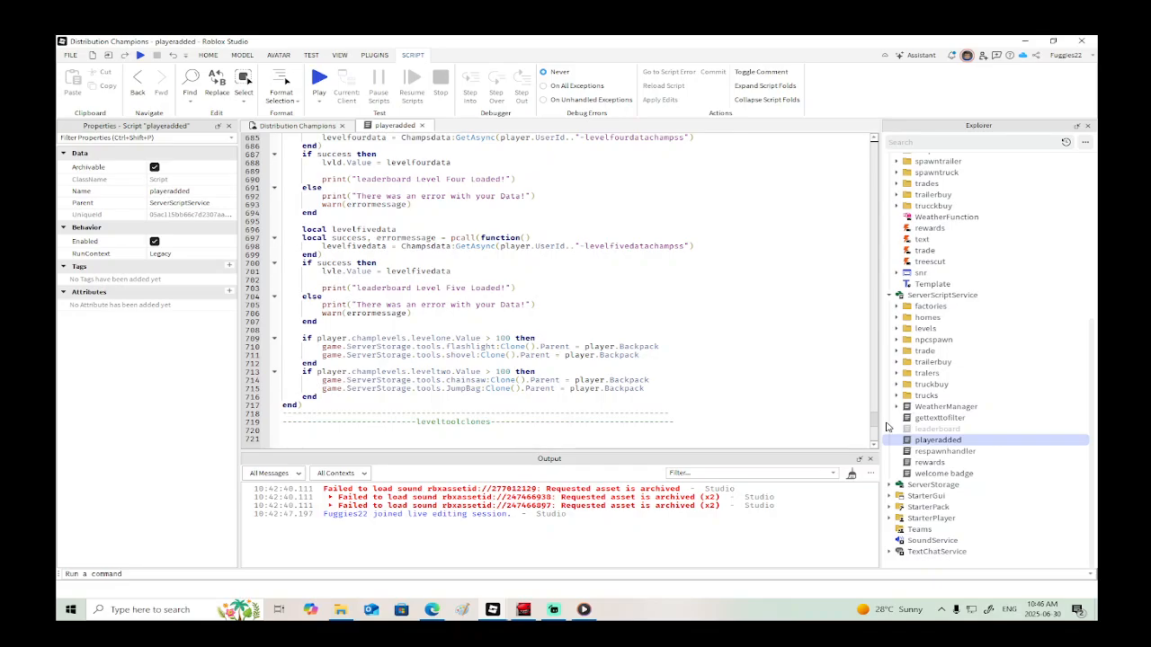
pyautogui.moveTo(886, 427); pyautogui.dragTo(879, 145)
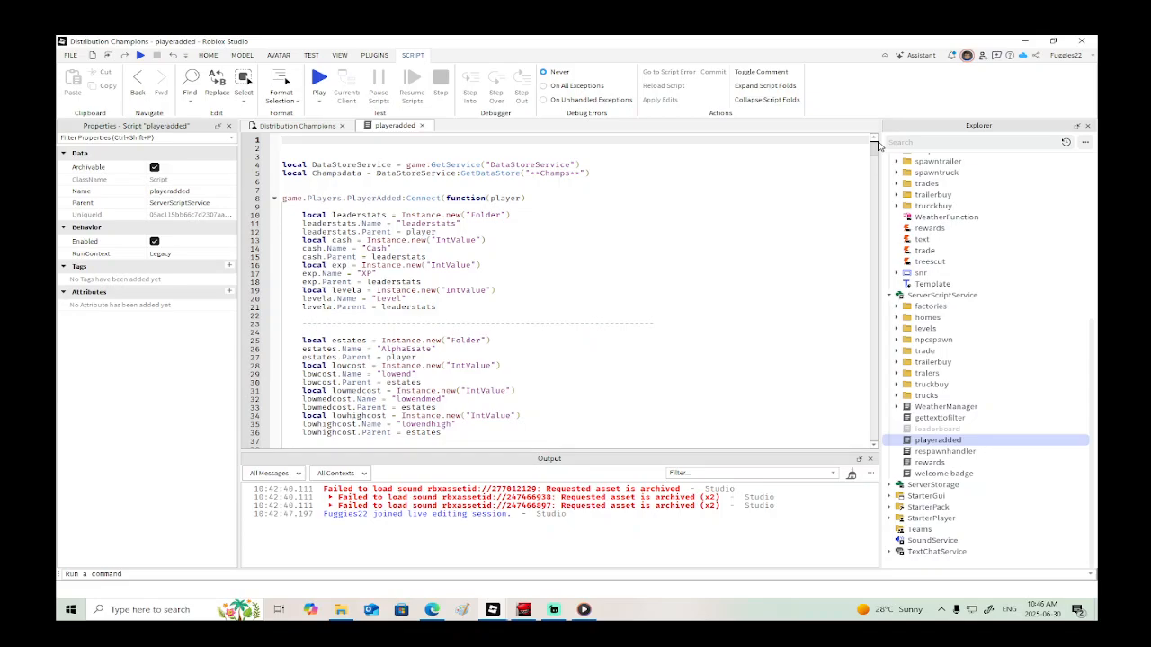
pyautogui.click(419, 126)
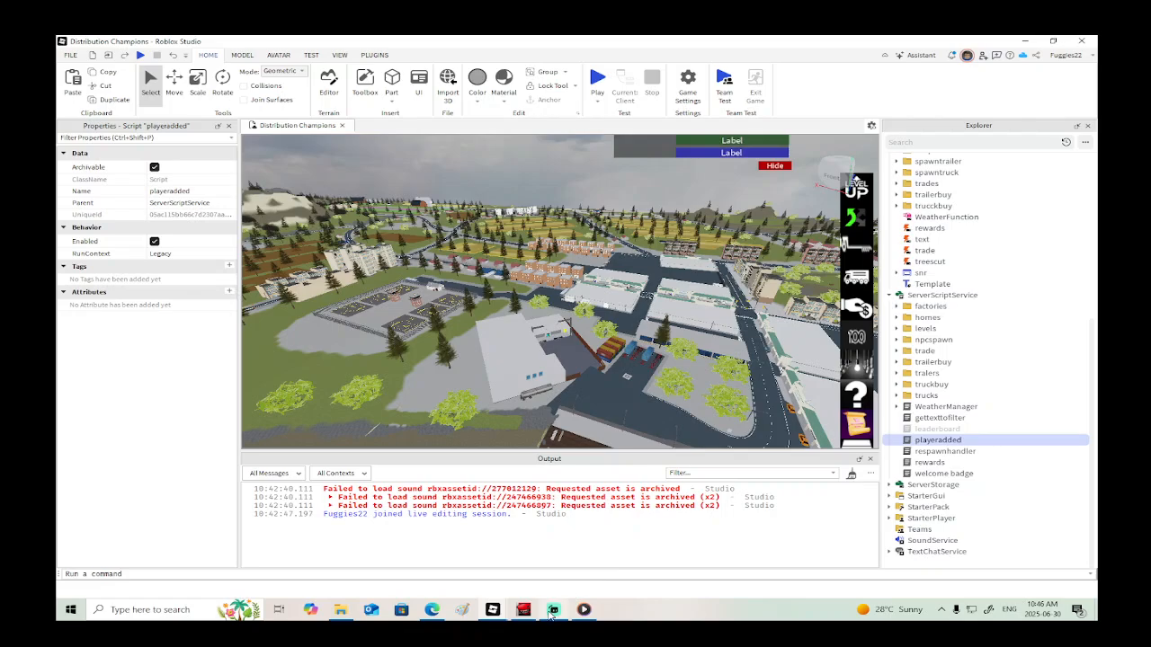
# Step: Switch to Tow Truck Game !! and check in the gettexttofilter script where the snr GUI is cloned from
pyautogui.moveTo(497, 614)
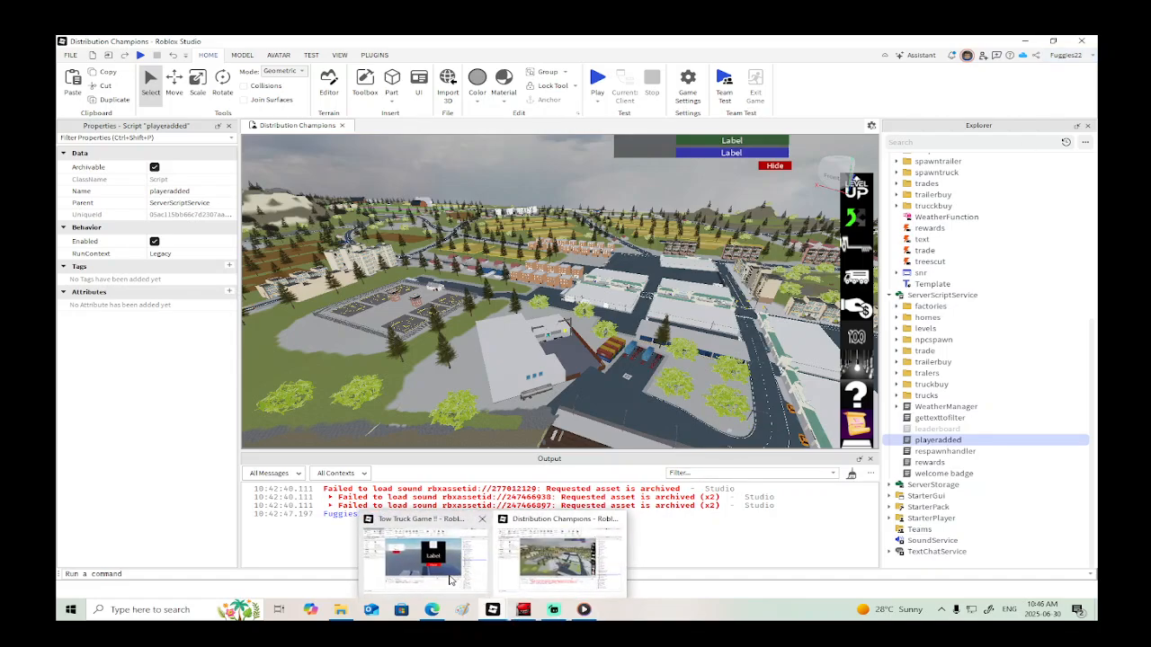
pyautogui.click(422, 551)
pyautogui.doubleClick(927, 320)
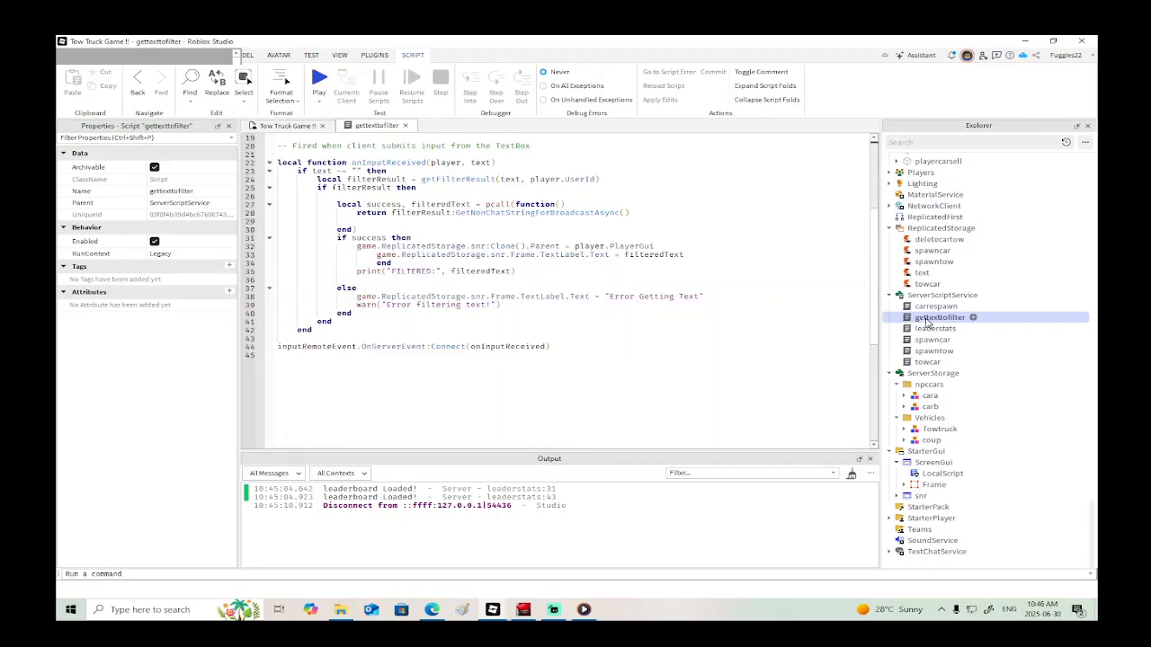
pyautogui.scroll(3, 680, 272)
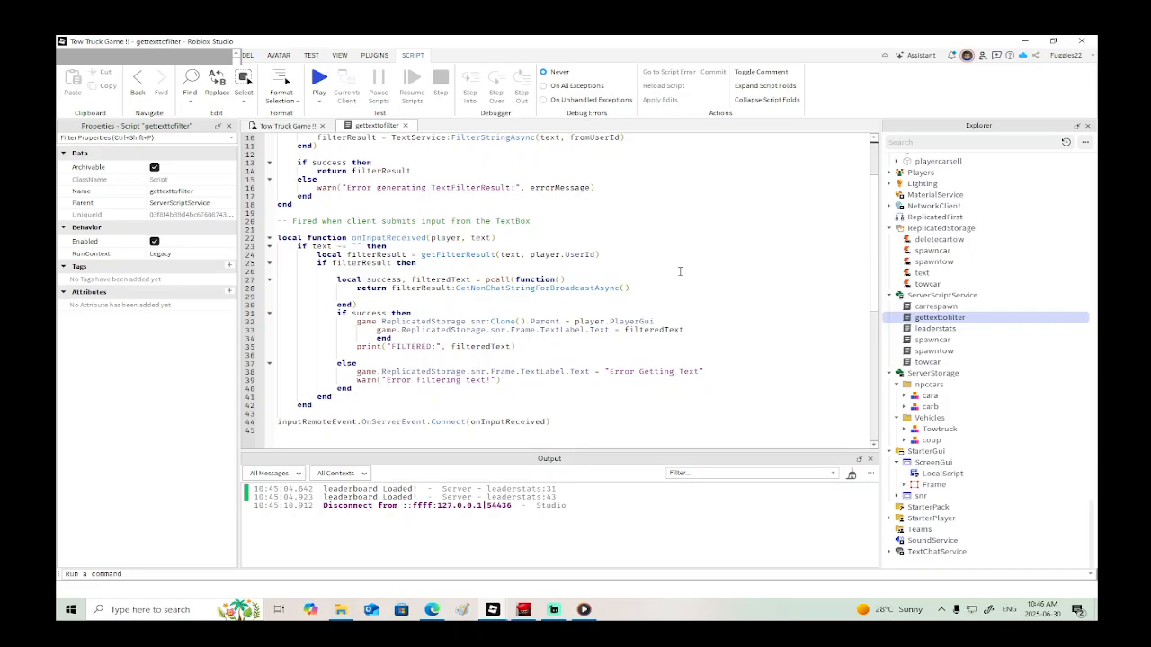
pyautogui.scroll(-2, 680, 271)
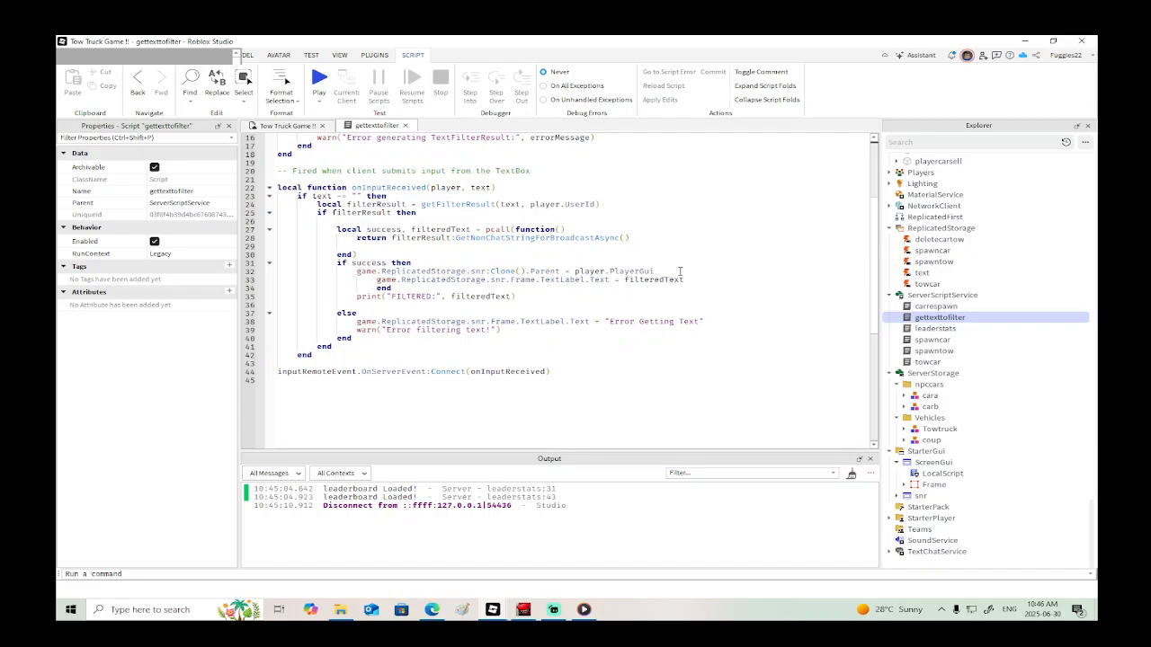
pyautogui.scroll(5, 679, 272)
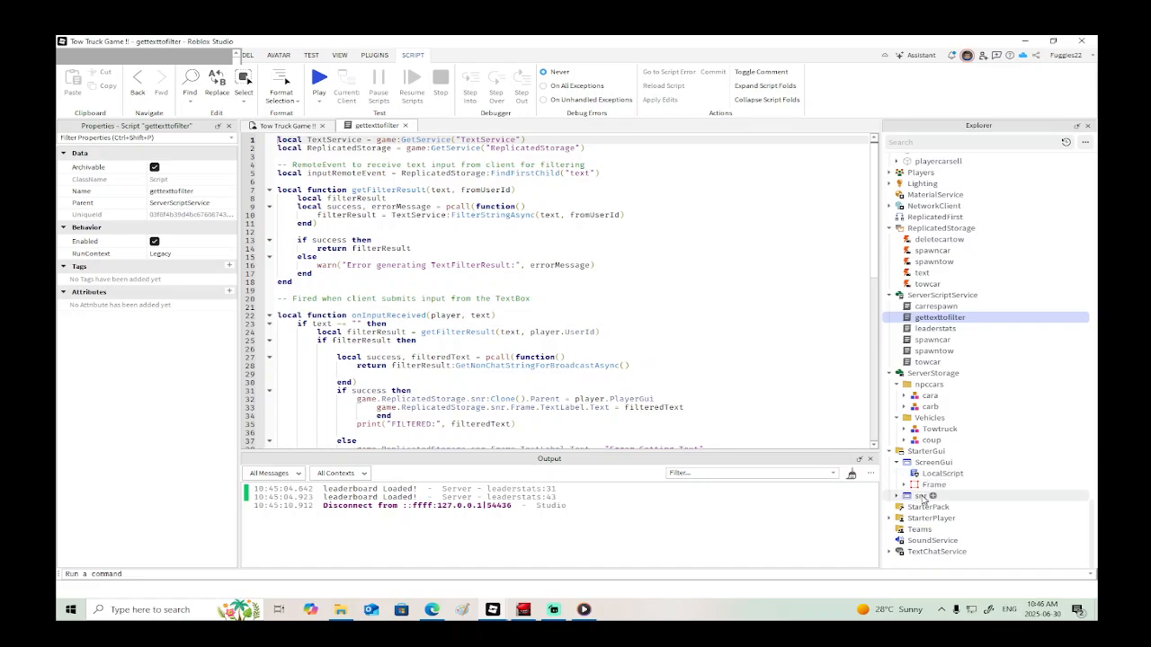
# Step: Playtest the game, walk the character a short way with the snr panel showing, and stop the test
pyautogui.click(319, 81)
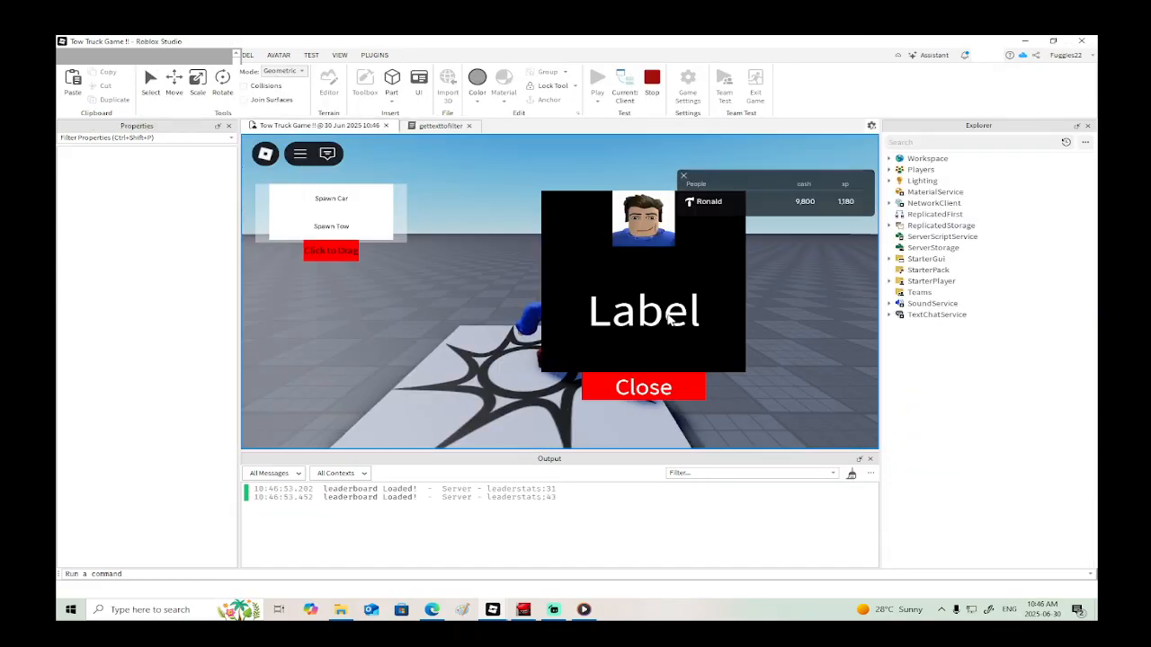
pyautogui.press('s')
pyautogui.press('d')
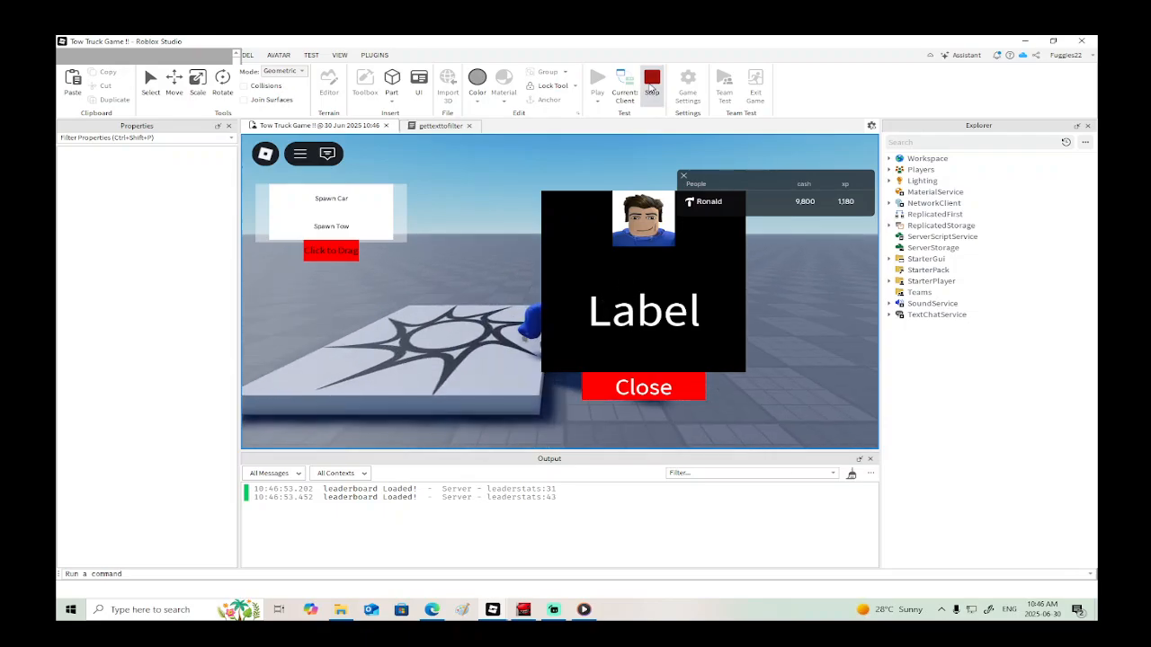
pyautogui.click(652, 80)
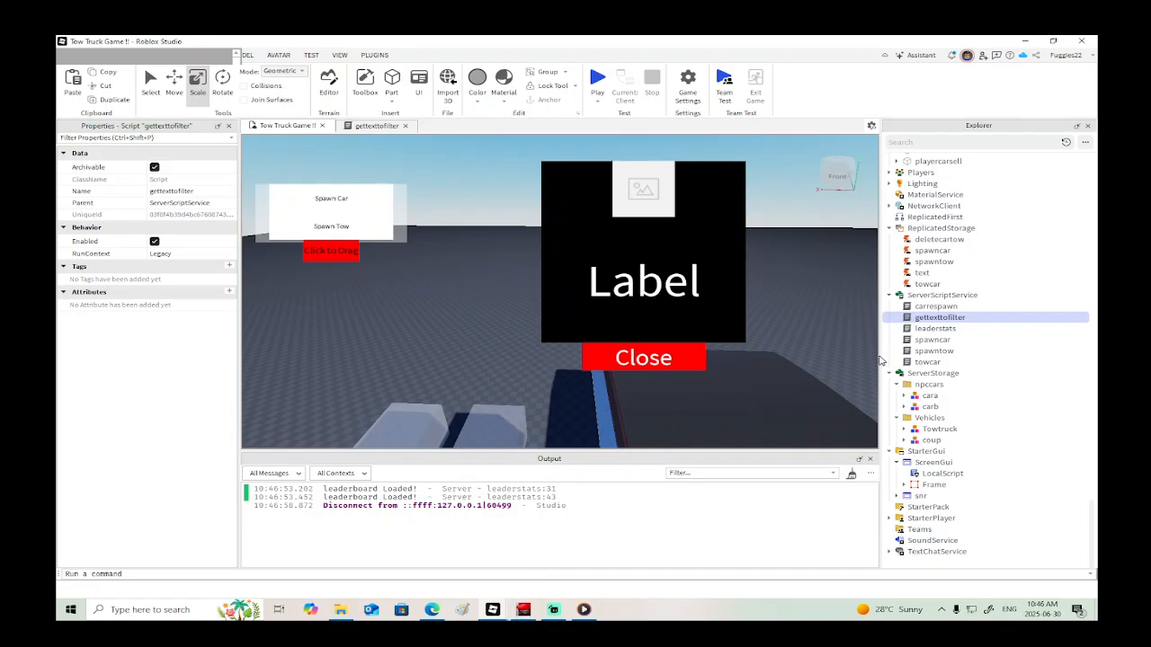
# Step: Move the snr ScreenGui from StarterGui into ReplicatedStorage, and switch to Distribution Champions
pyautogui.moveTo(921, 496); pyautogui.dragTo(940, 229)
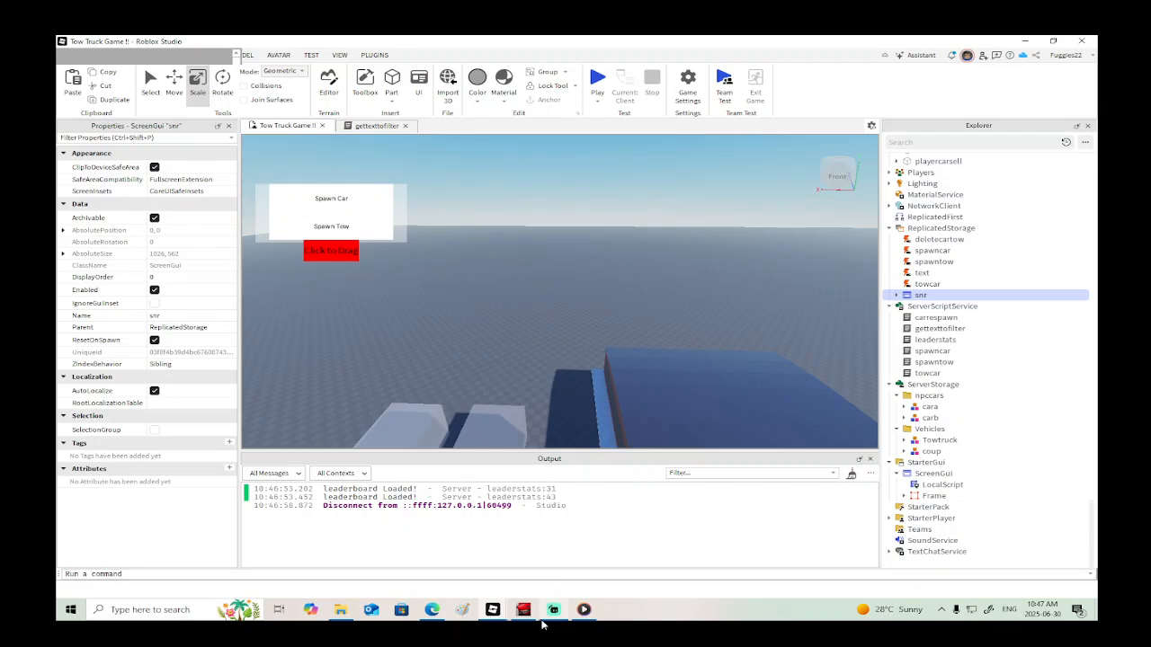
pyautogui.moveTo(533, 615)
pyautogui.click(552, 563)
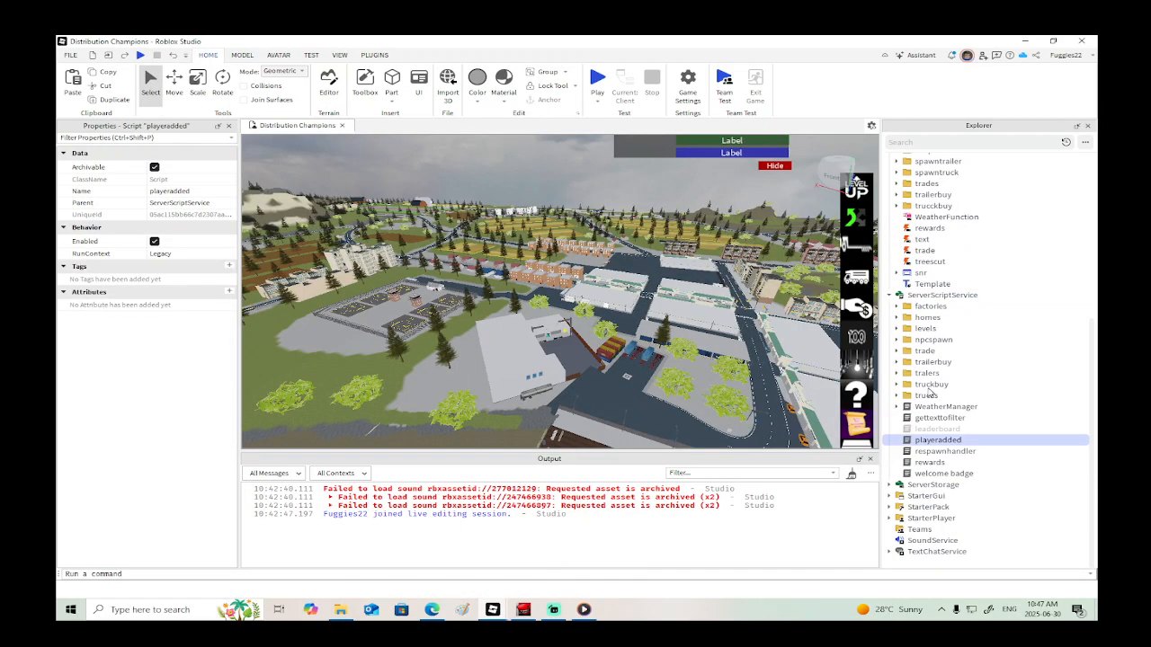
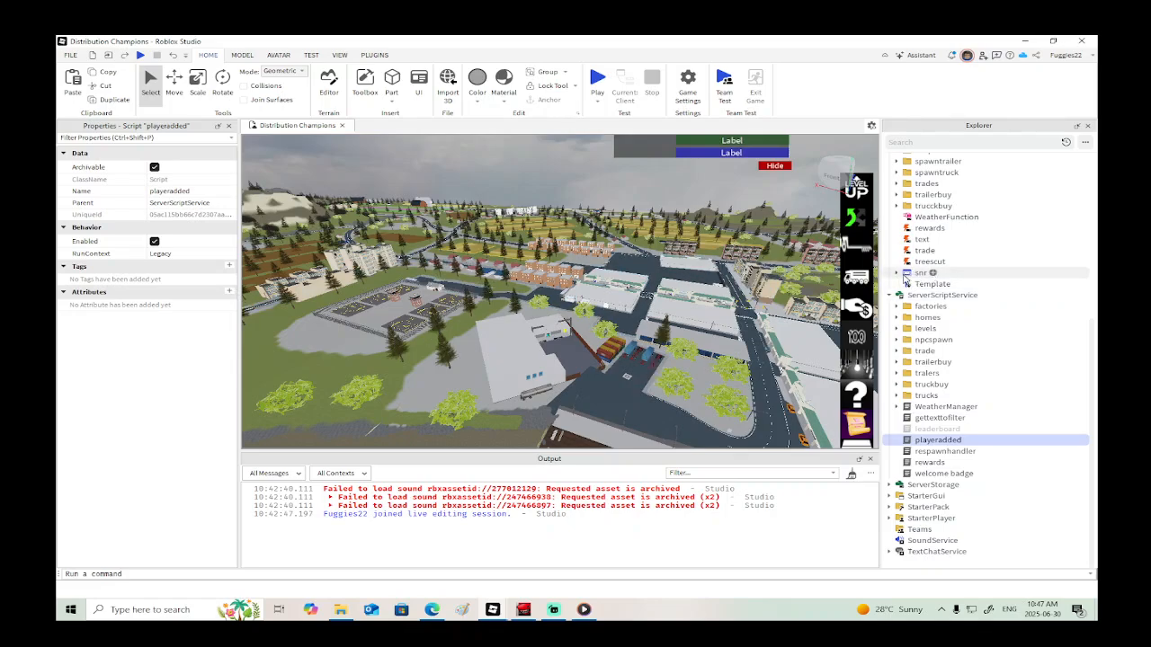
# Step: Look through the snr GUI and the folders in ReplicatedStorage, including trades, GuiBuilder, LoadLibrary and estats, for parts of the messaging system
pyautogui.click(896, 272)
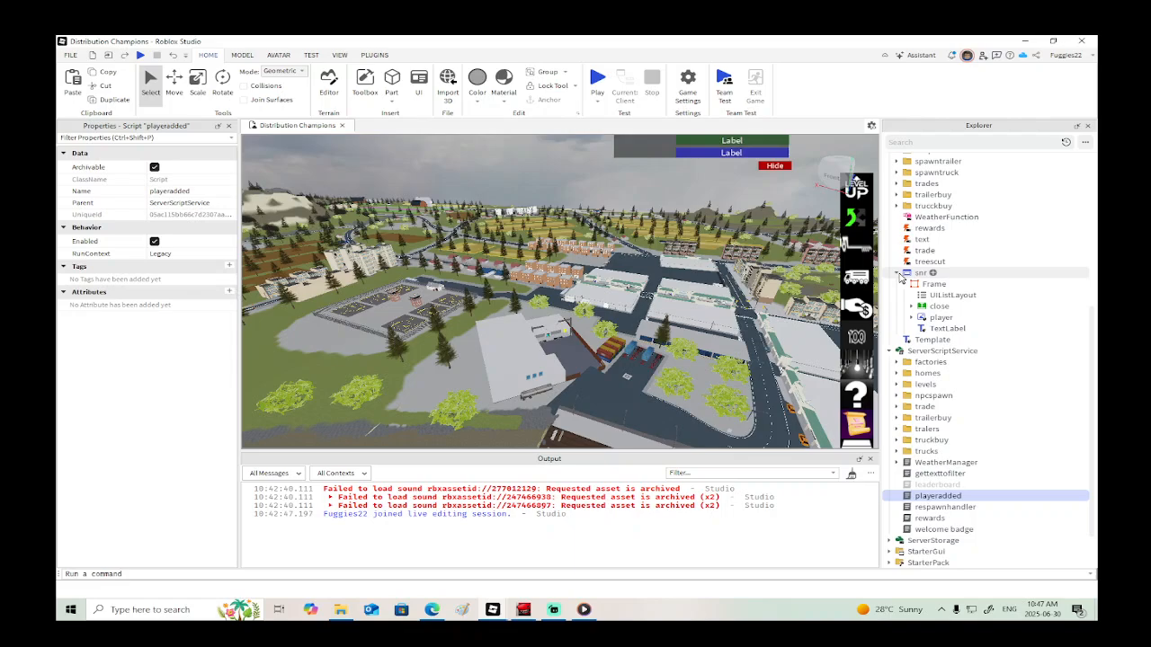
pyautogui.click(897, 273)
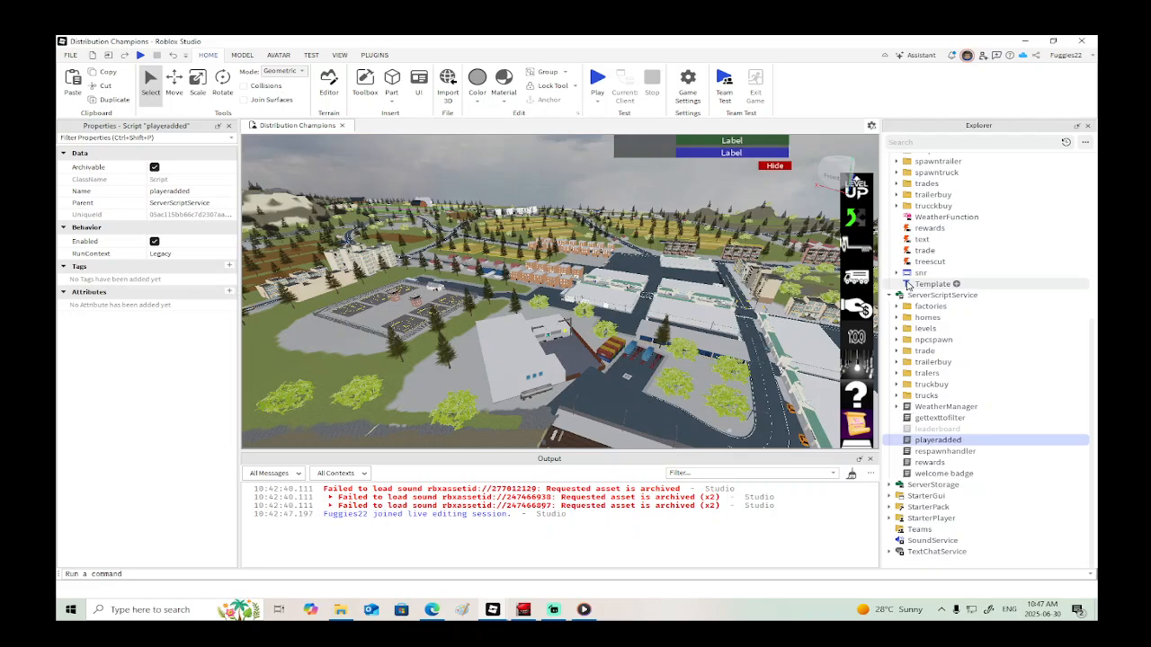
pyautogui.scroll(3, 907, 284)
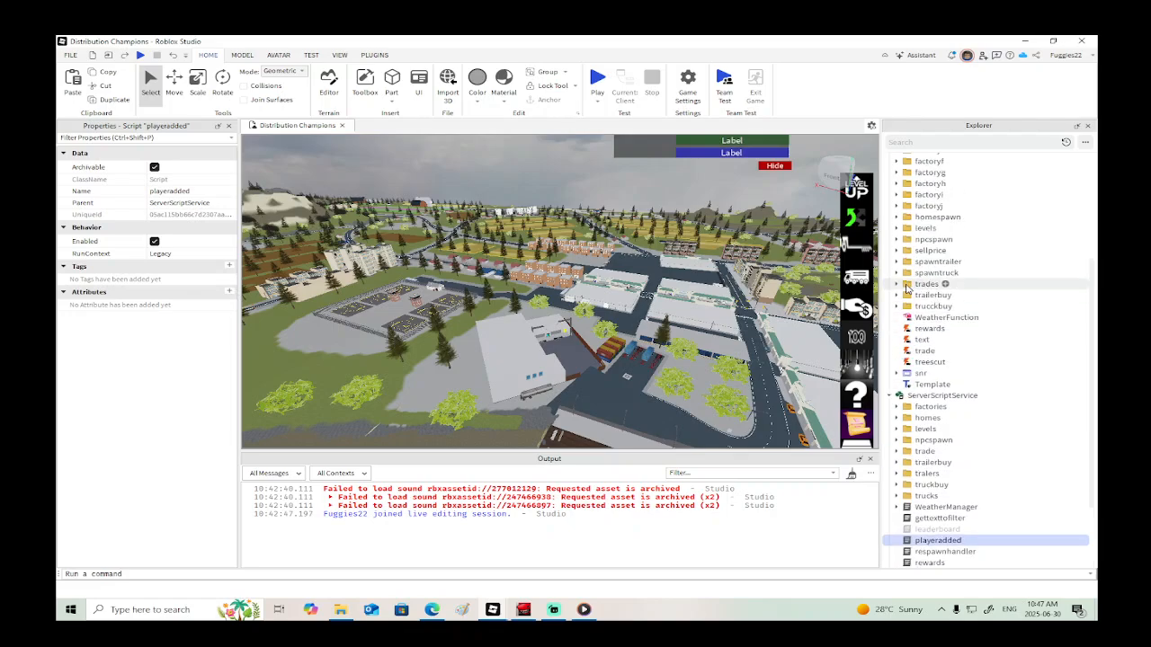
pyautogui.click(897, 284)
pyautogui.click(898, 284)
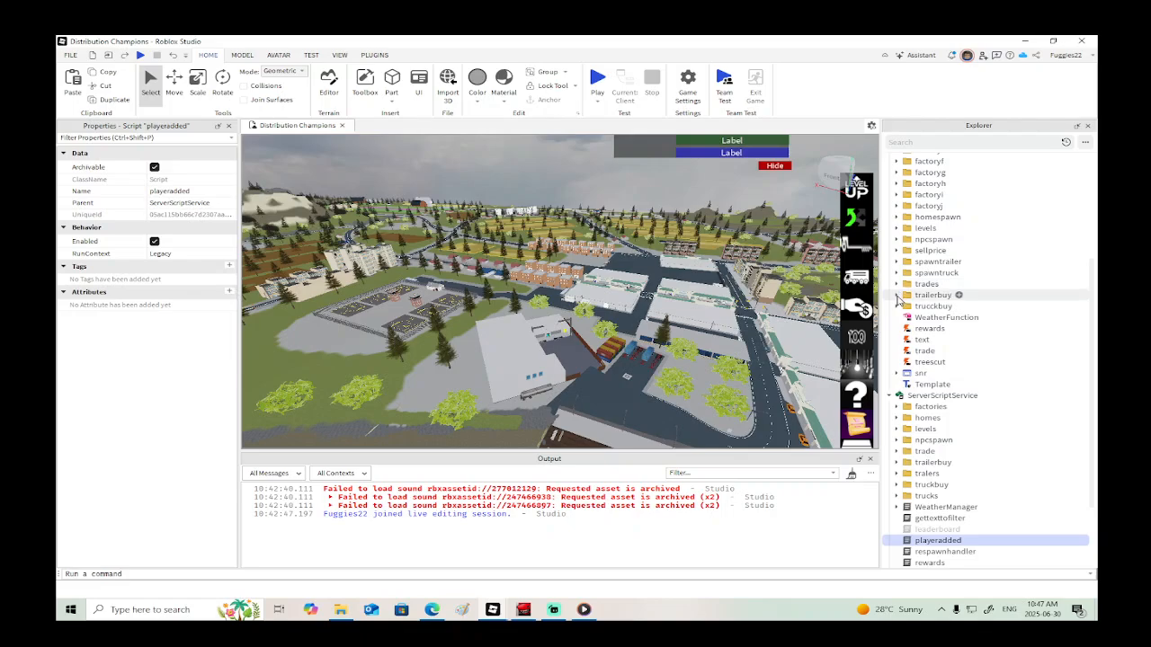
pyautogui.scroll(1, 897, 263)
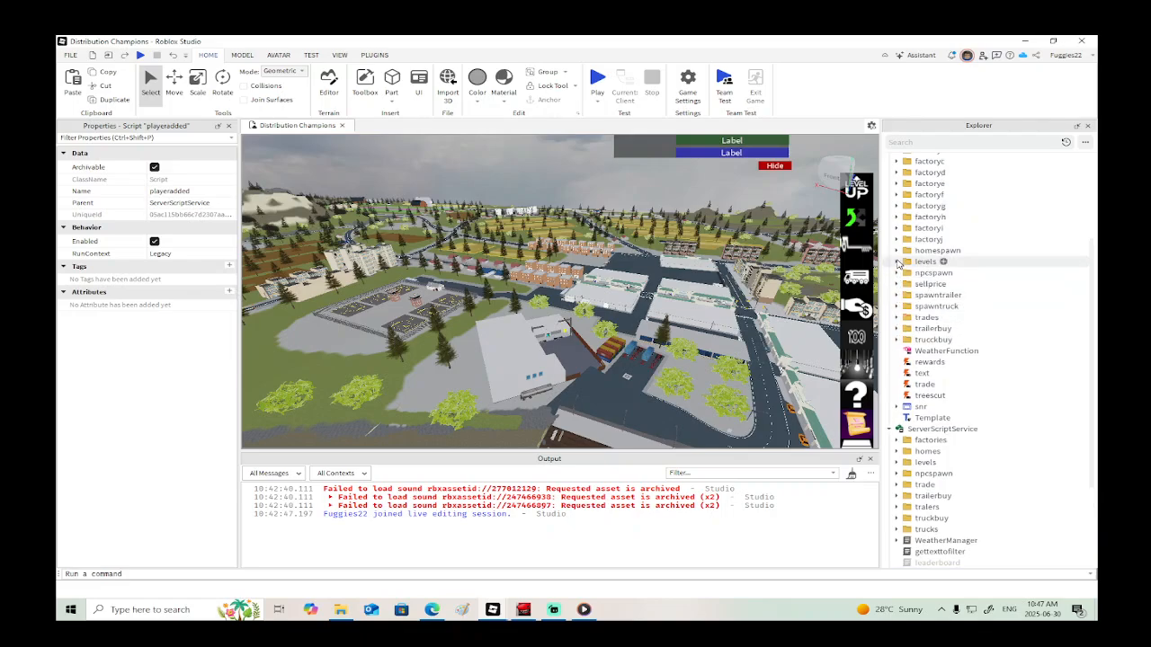
pyautogui.scroll(4, 897, 262)
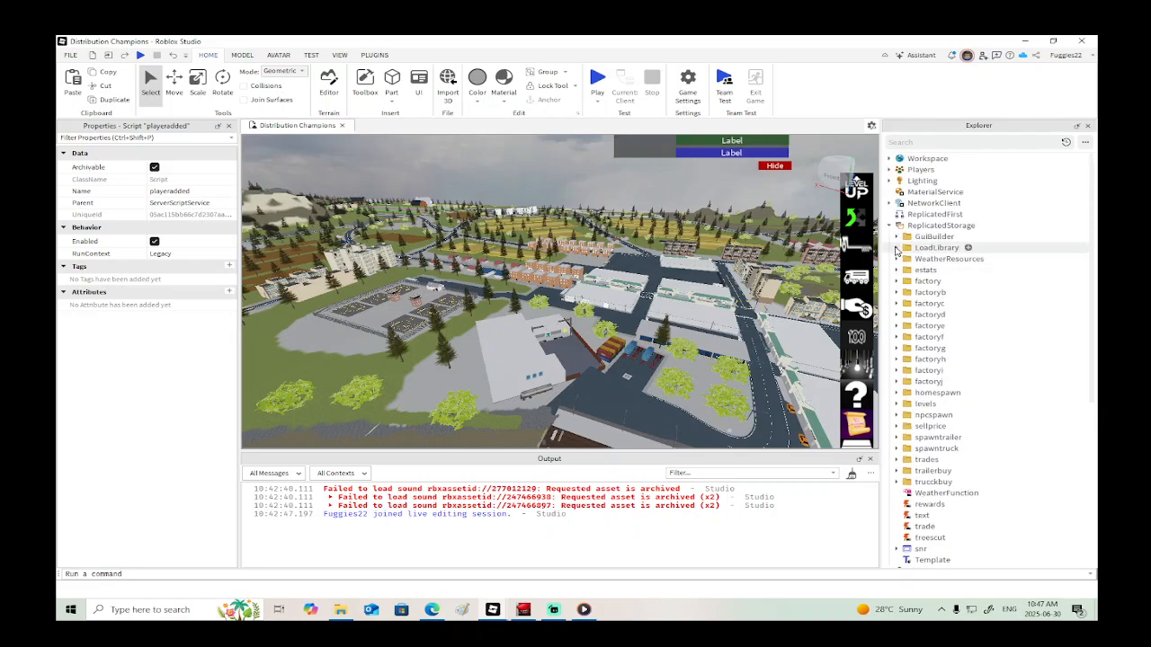
pyautogui.click(896, 248)
pyautogui.click(896, 248)
pyautogui.click(897, 248)
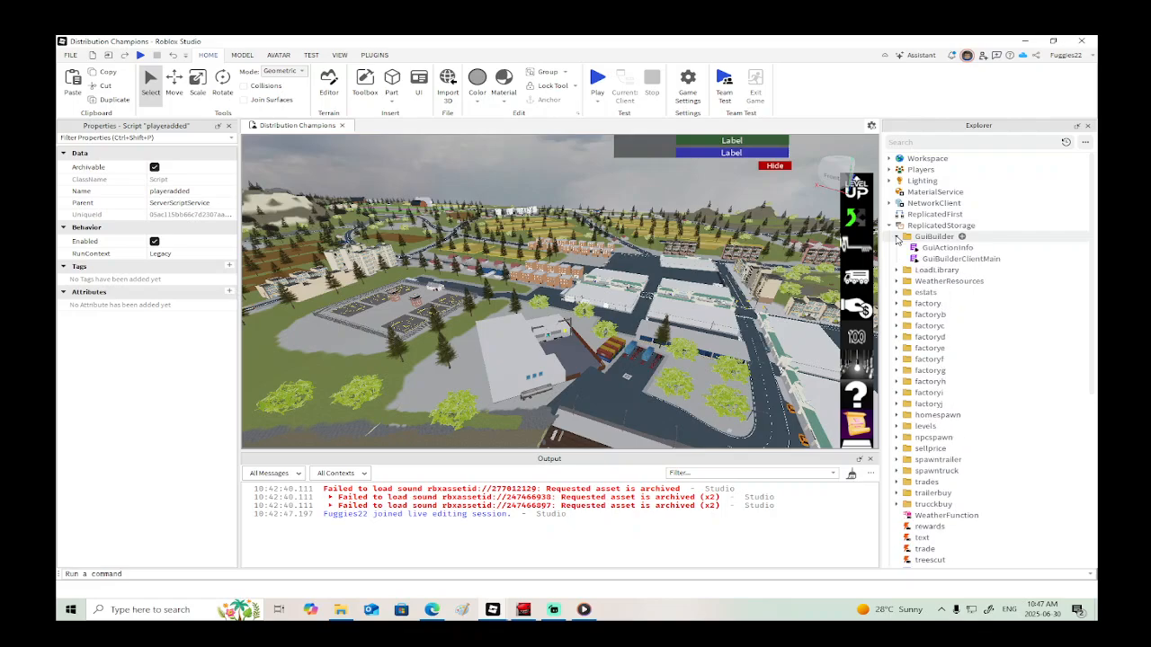
pyautogui.click(896, 249)
pyautogui.click(896, 270)
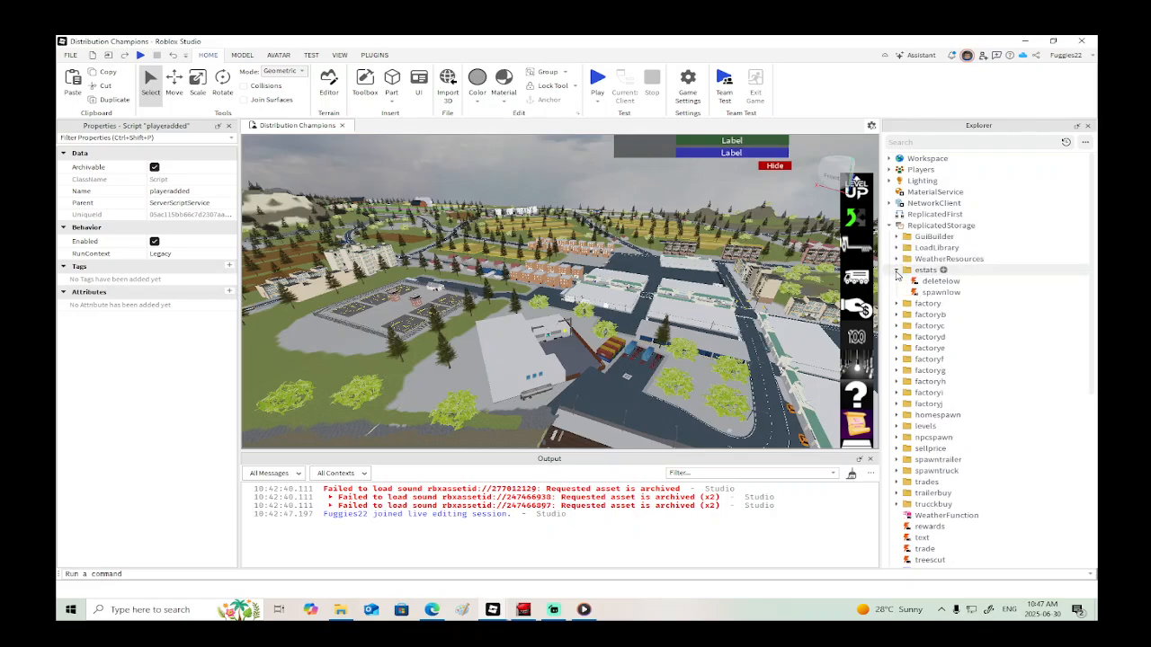
pyautogui.scroll(-5, 917, 347)
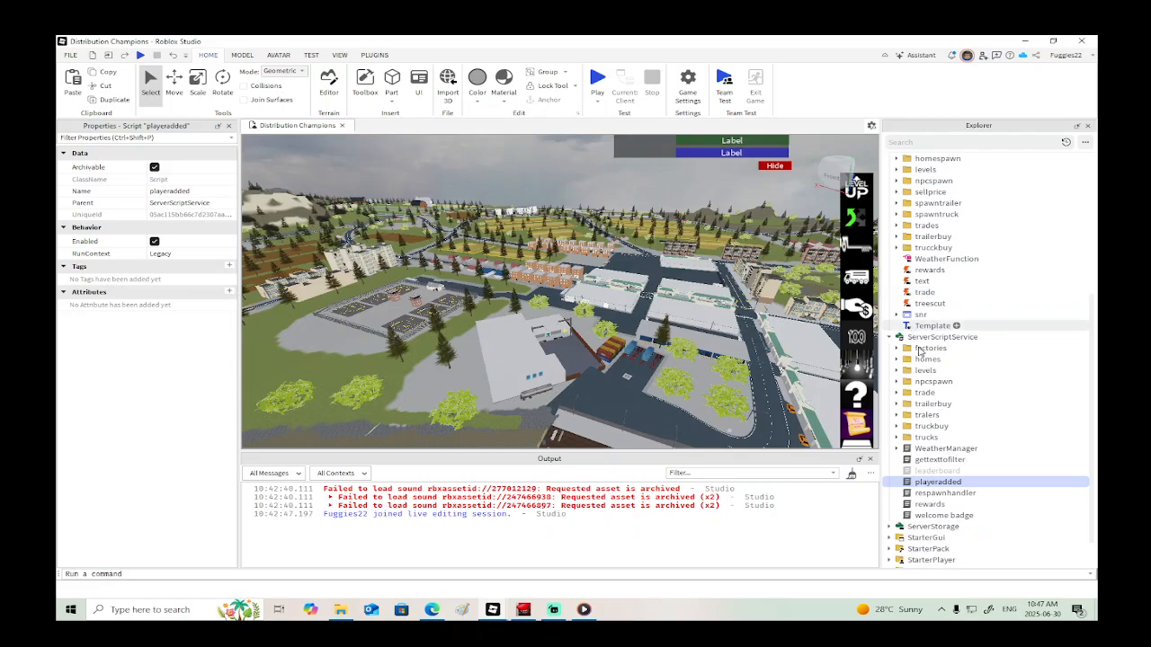
pyautogui.scroll(-1, 924, 358)
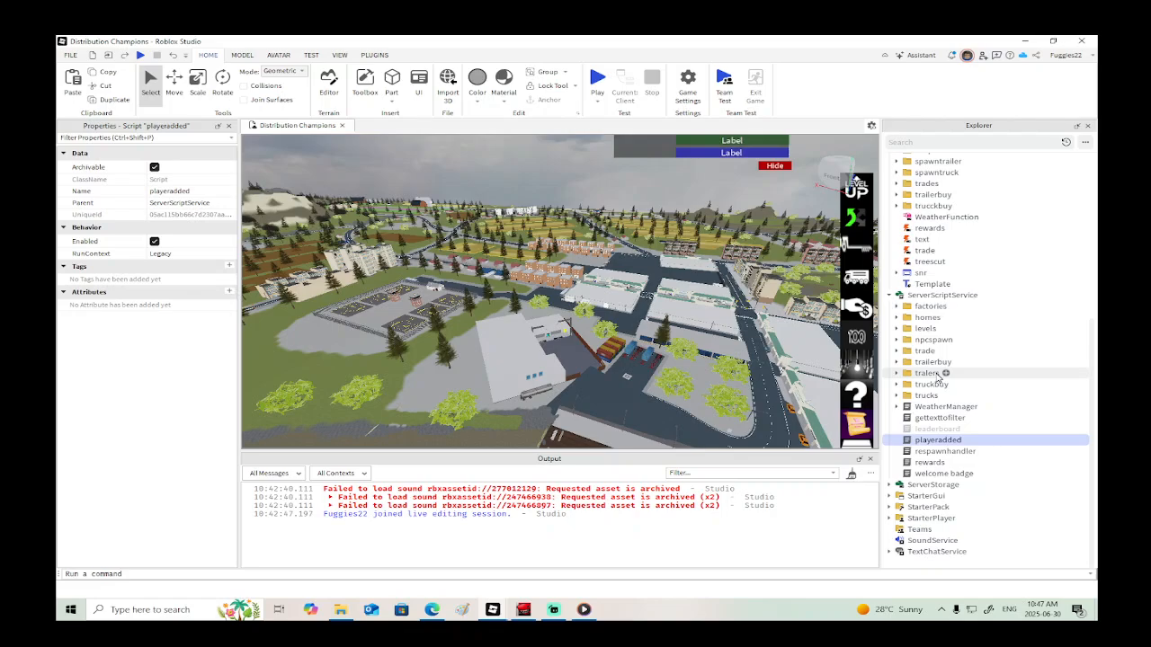
# Step: Copy the CellPhone tool from StarterPack in Distribution Champions into StarterPack in Tow Truck Game !!
pyautogui.click(889, 507)
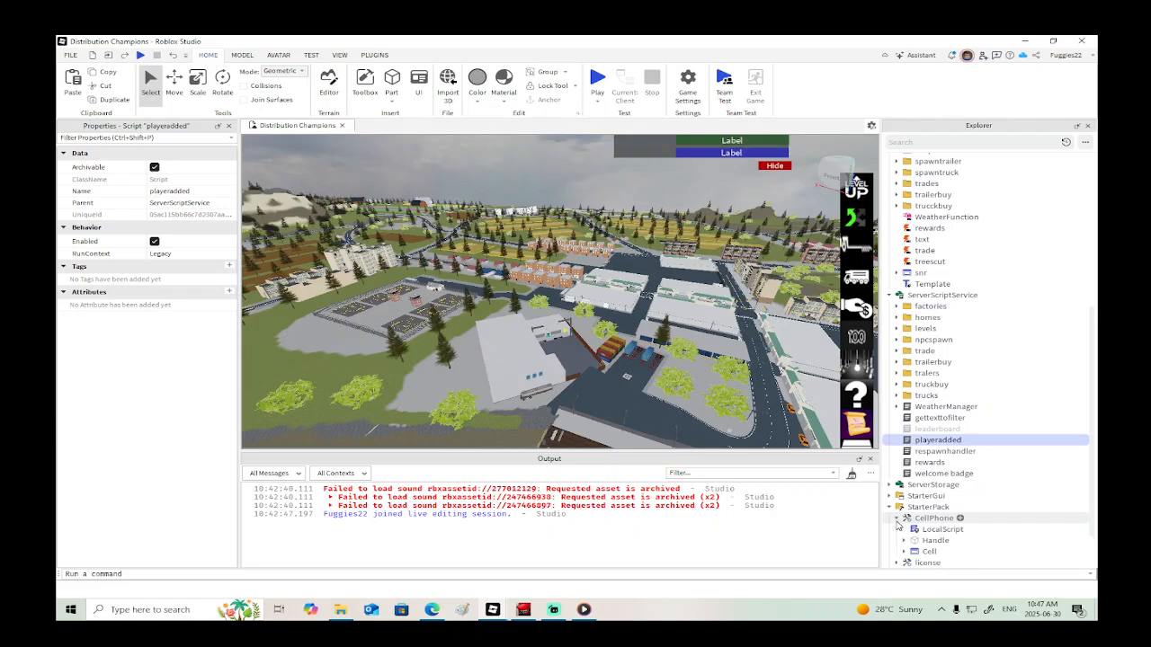
pyautogui.rightClick(910, 520)
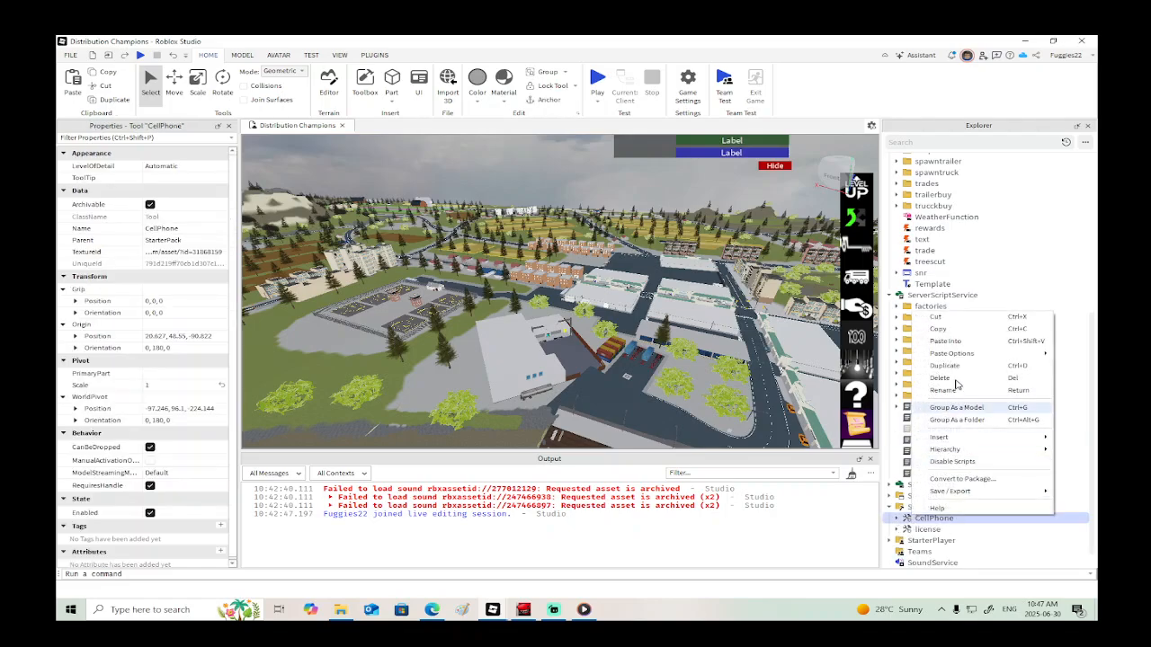
pyautogui.click(964, 339)
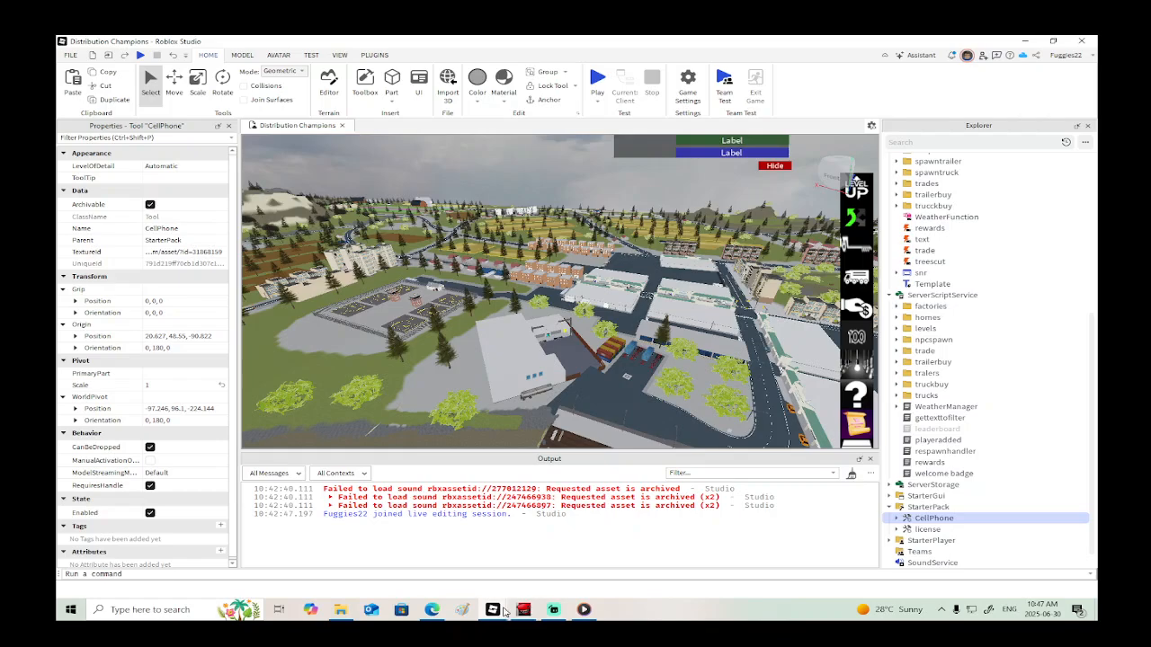
pyautogui.moveTo(495, 610)
pyautogui.click(460, 555)
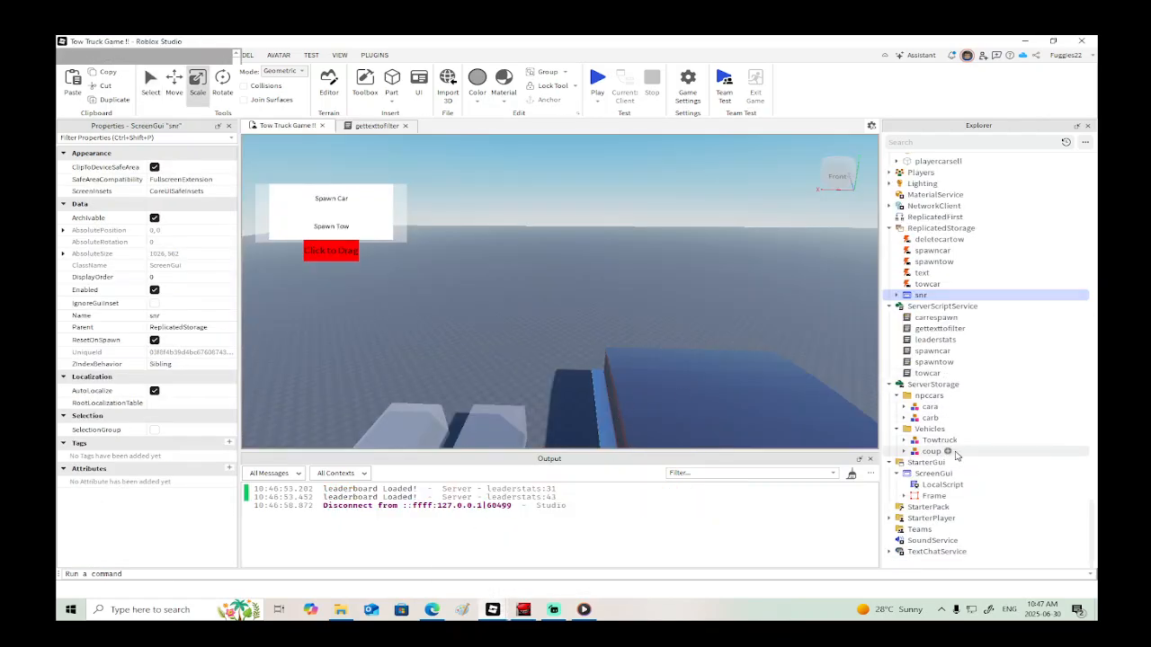
pyautogui.click(930, 507)
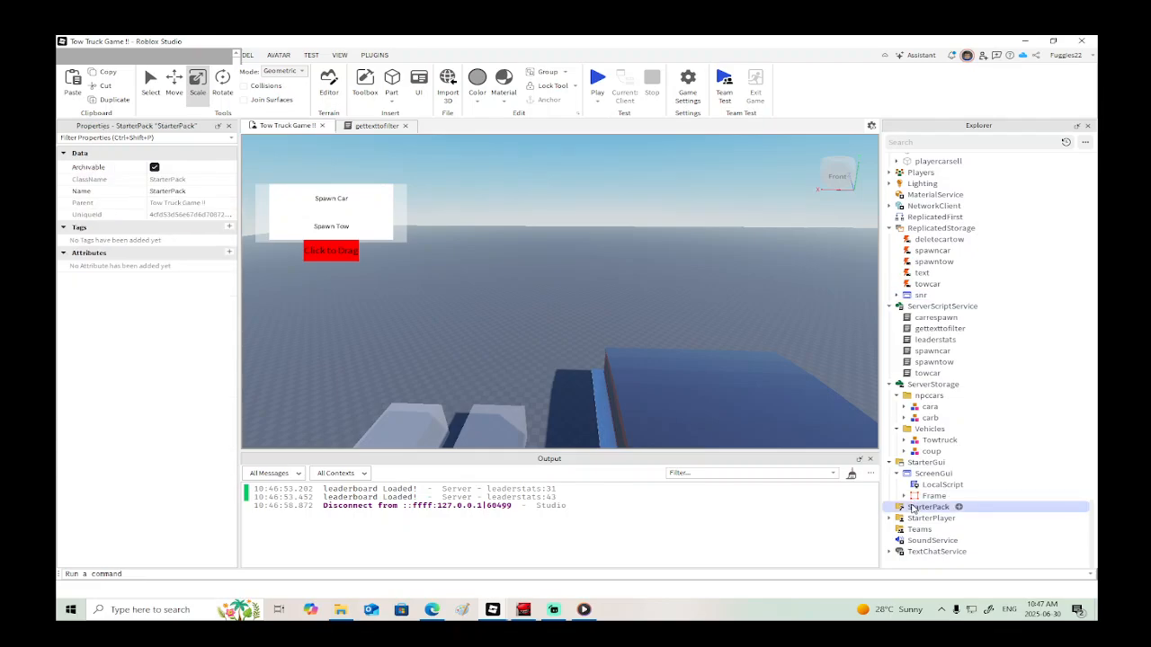
pyautogui.rightClick(927, 506)
pyautogui.click(957, 511)
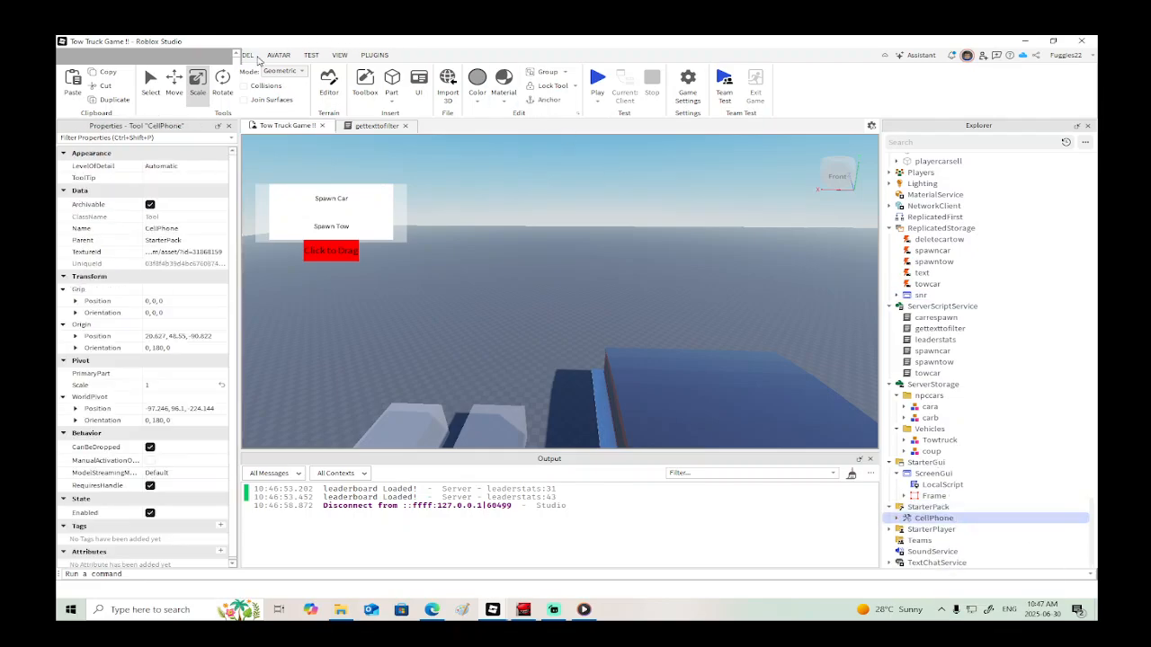
# Step: Start a playtest, equip the CellPhone tool and bring up its message form
pyautogui.click(597, 83)
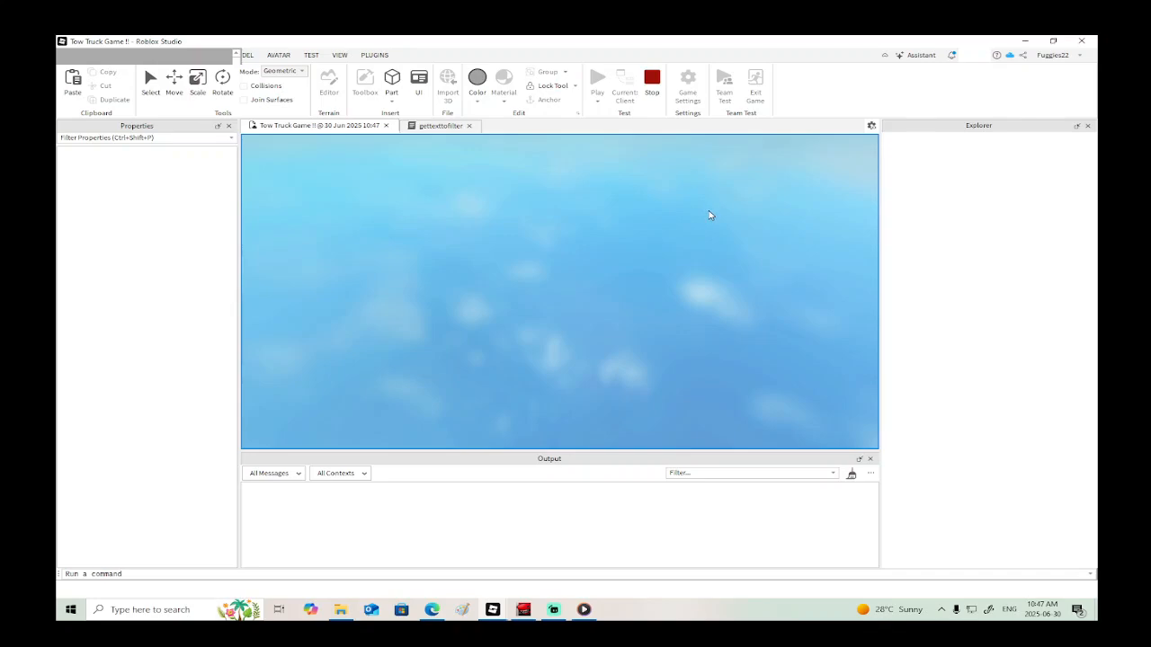
pyautogui.click(559, 430)
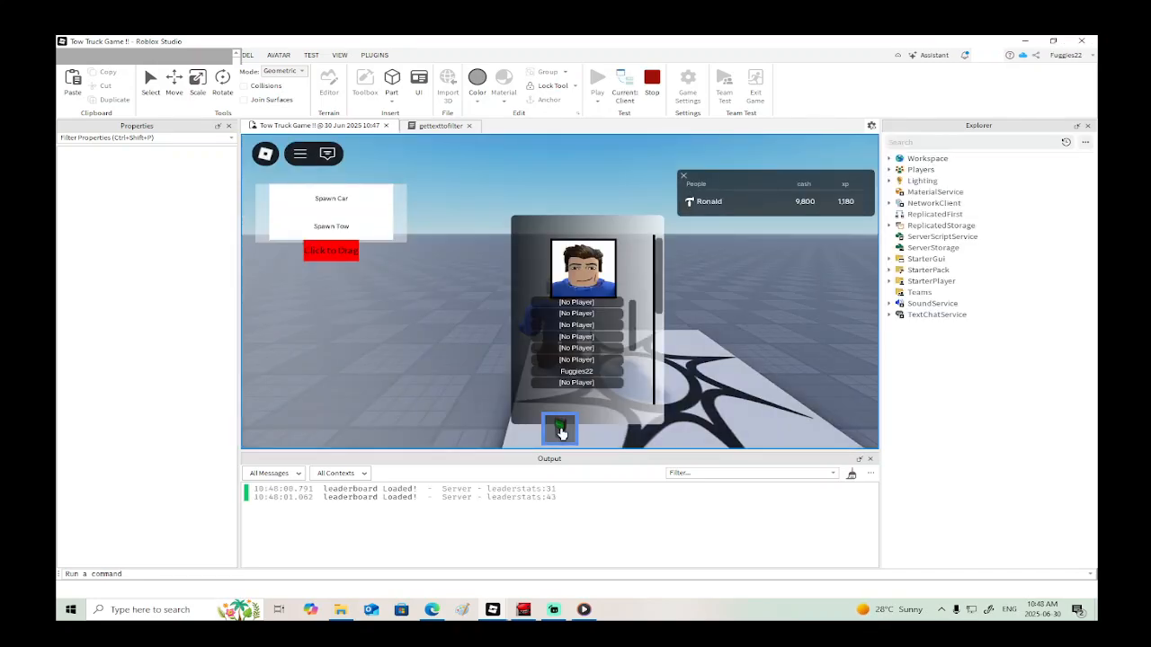
pyautogui.scroll(4, 712, 318)
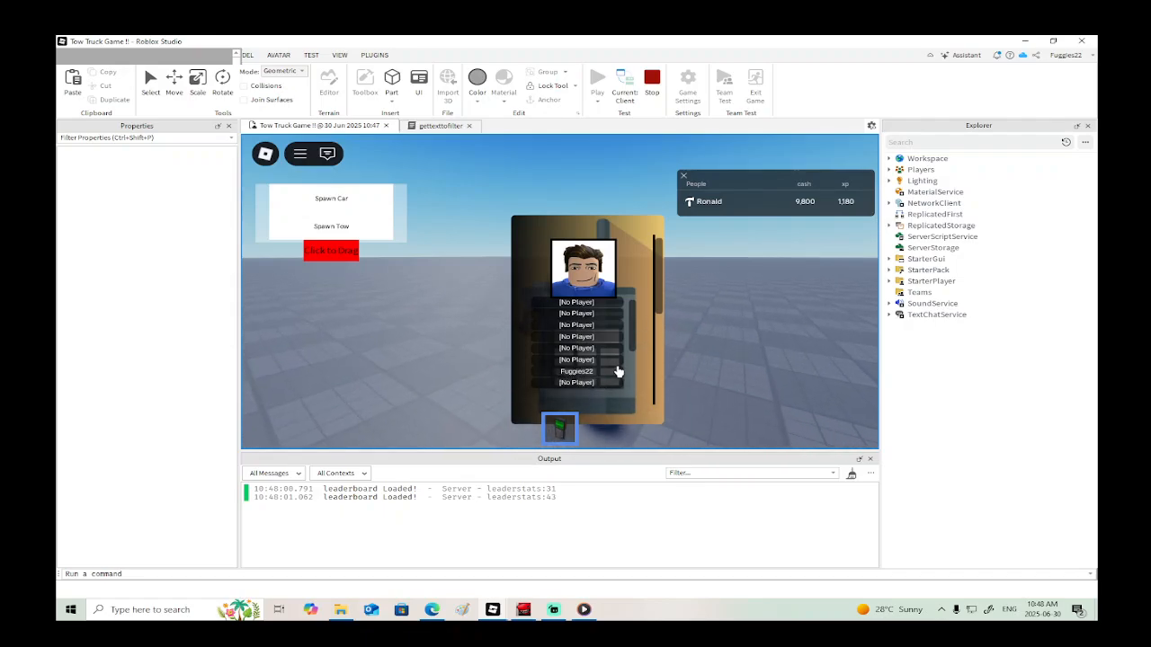
pyautogui.click(618, 370)
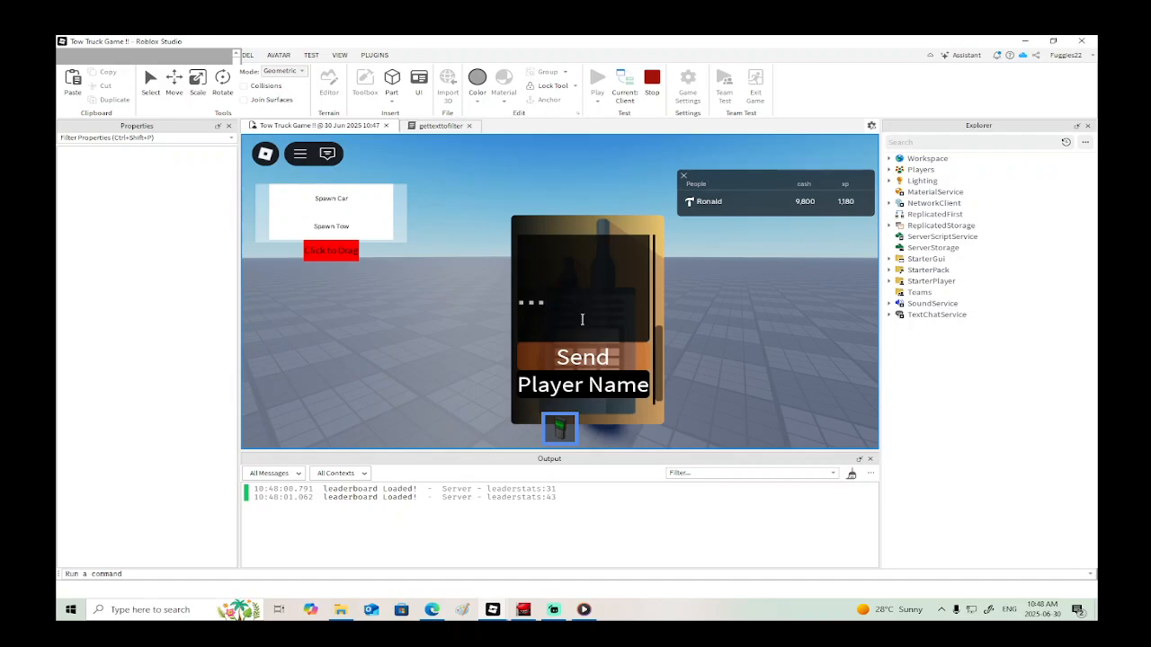
# Step: Send the message "HI!" from the phone to the player's own username, and close the message popup
pyautogui.click(580, 386)
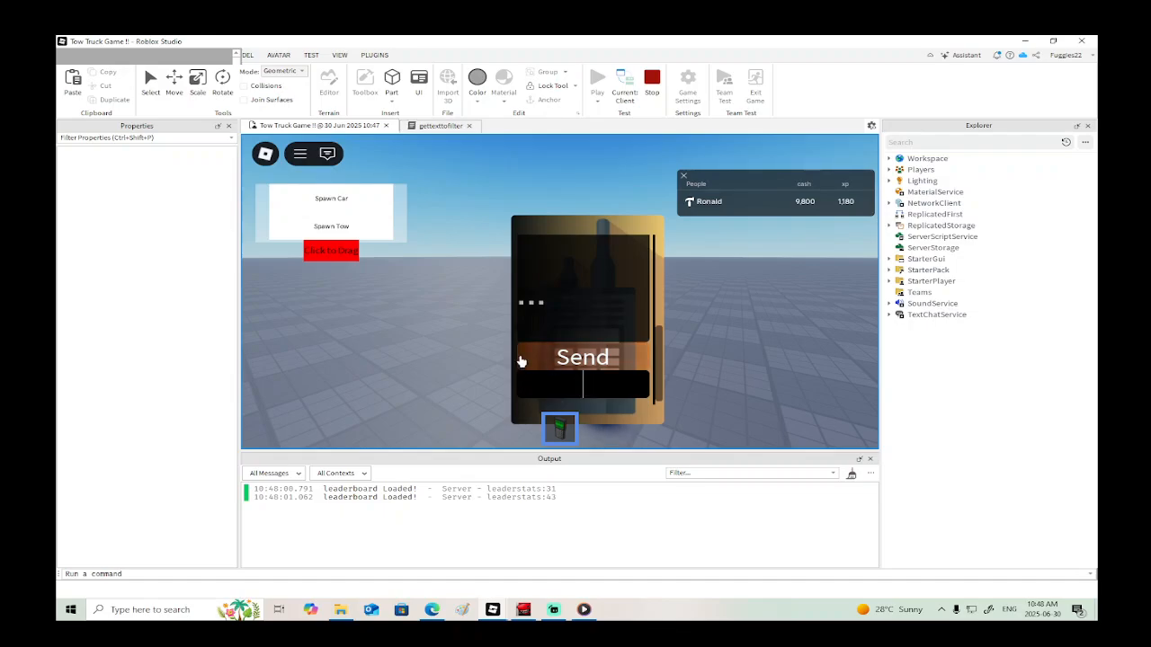
pyautogui.write('Fuggies')
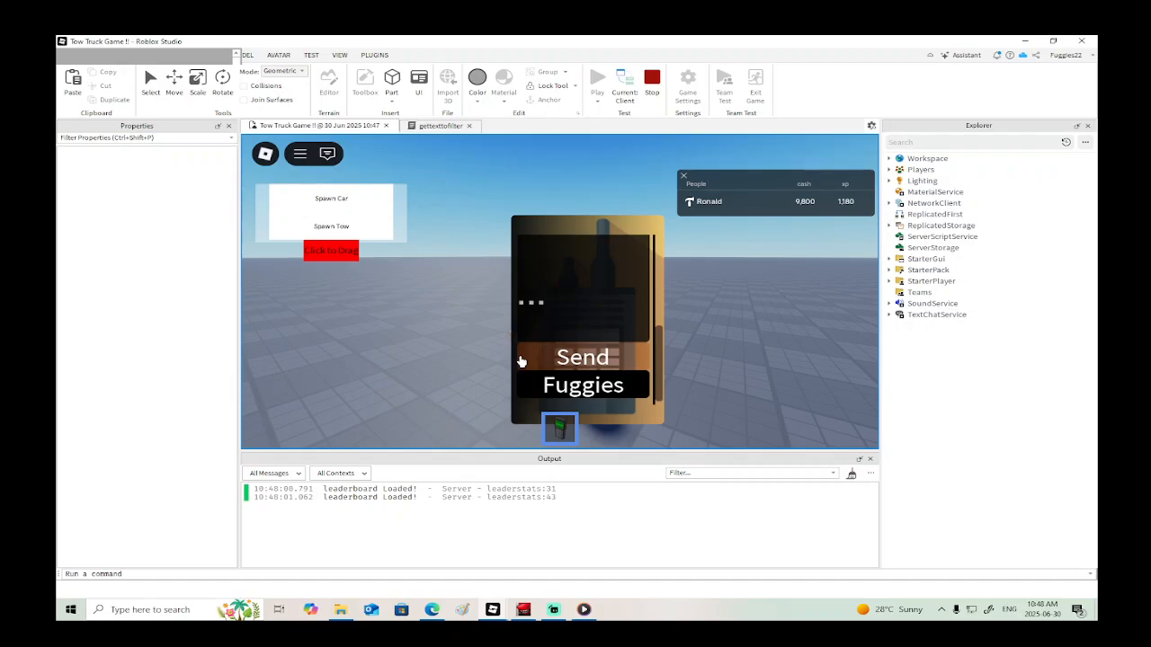
pyautogui.write('22')
pyautogui.click(580, 301)
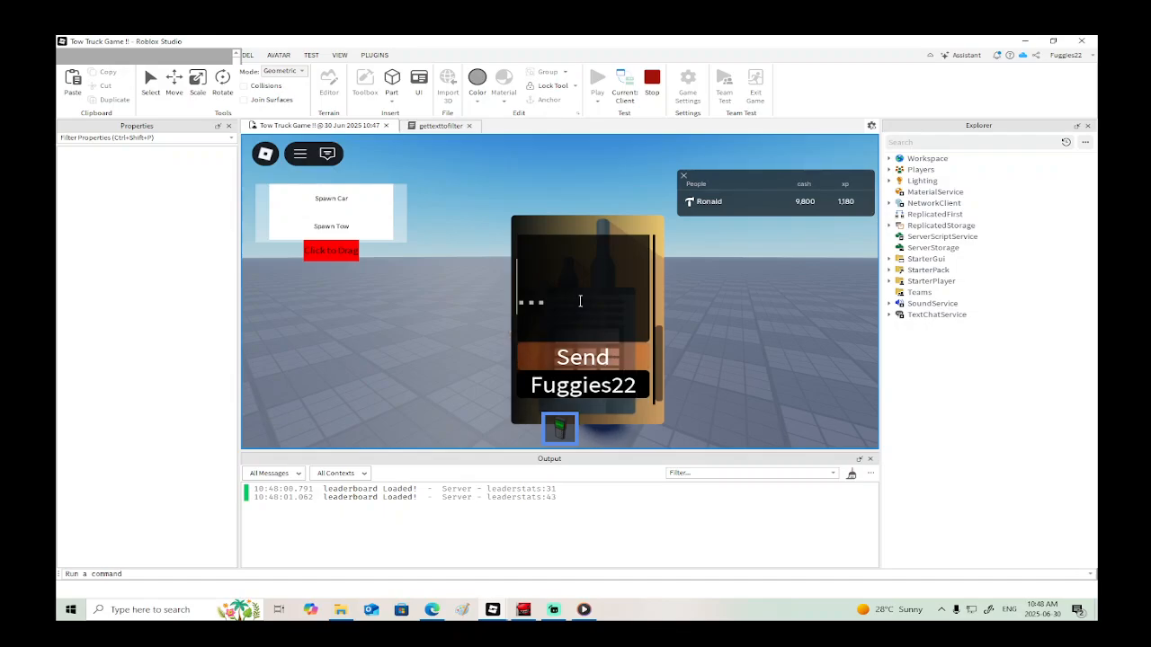
pyautogui.write('HI!')
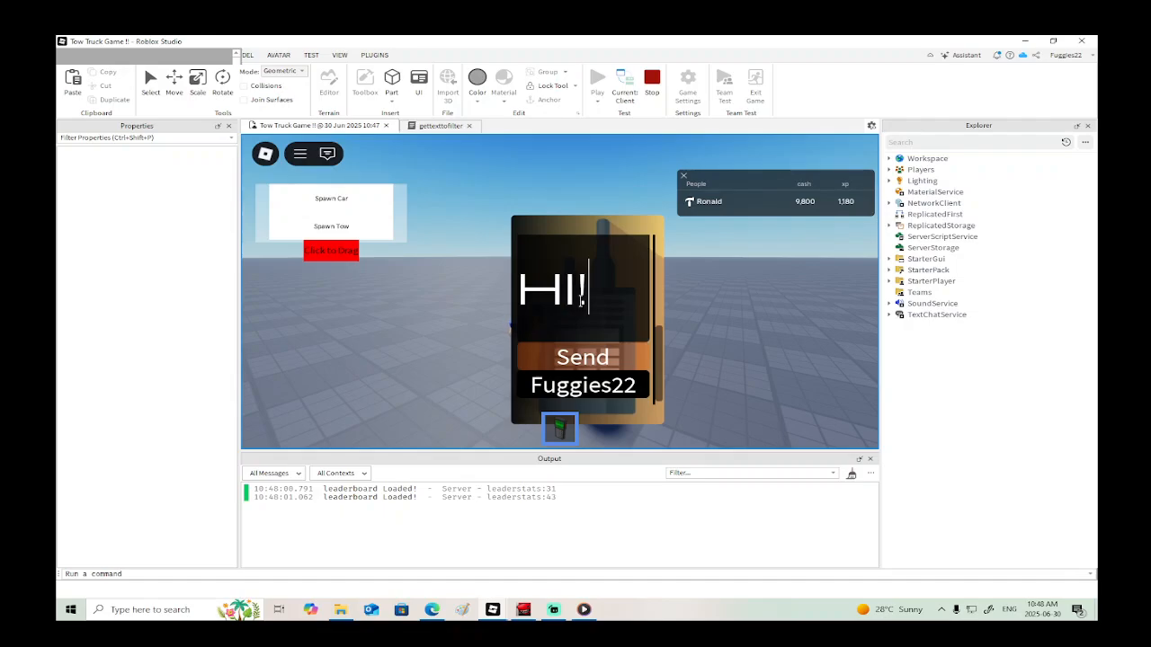
pyautogui.click(582, 357)
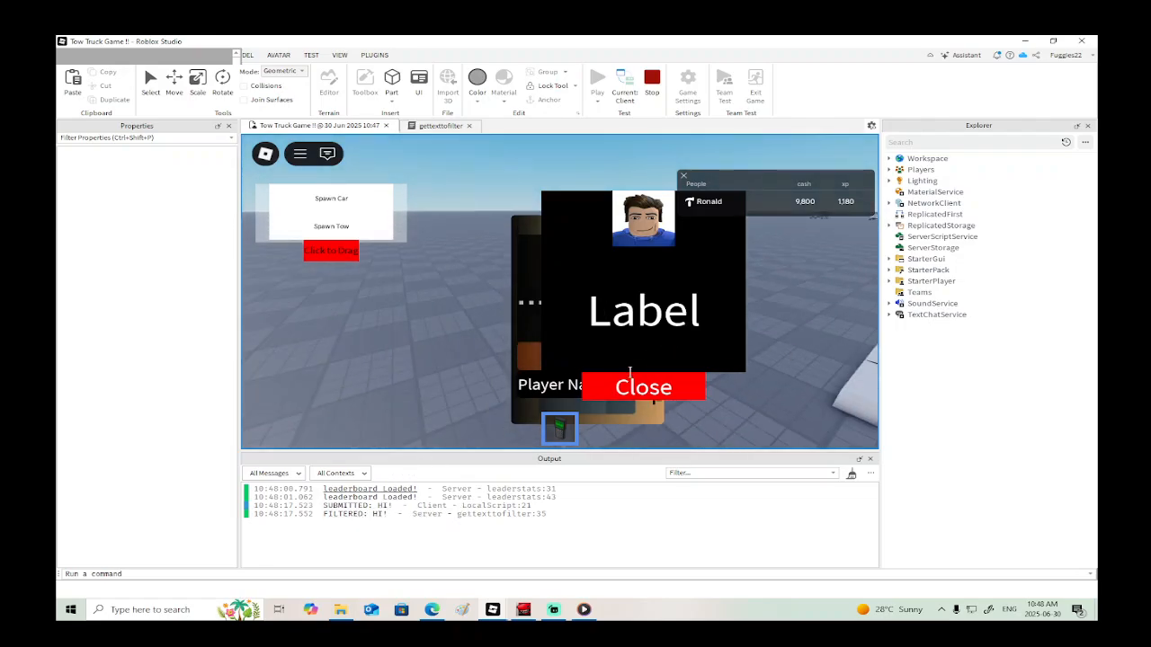
pyautogui.click(629, 376)
# Step: Send a second phone message reading "Help" to the player's own username, and close the message popup
pyautogui.click(599, 312)
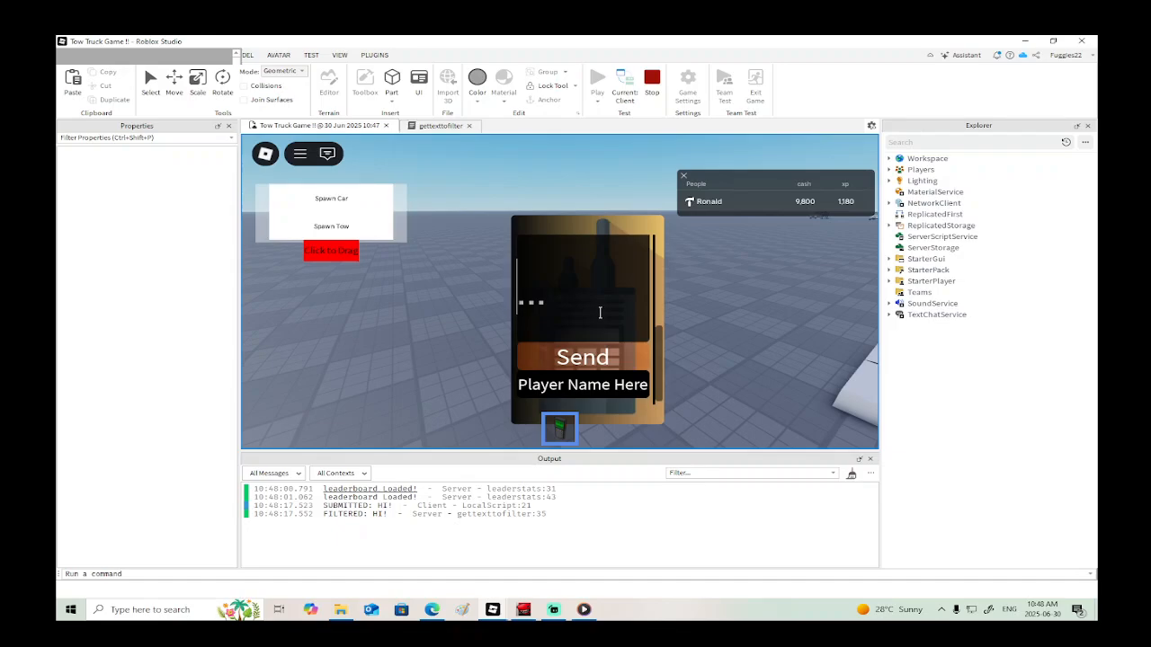
pyautogui.write('Help')
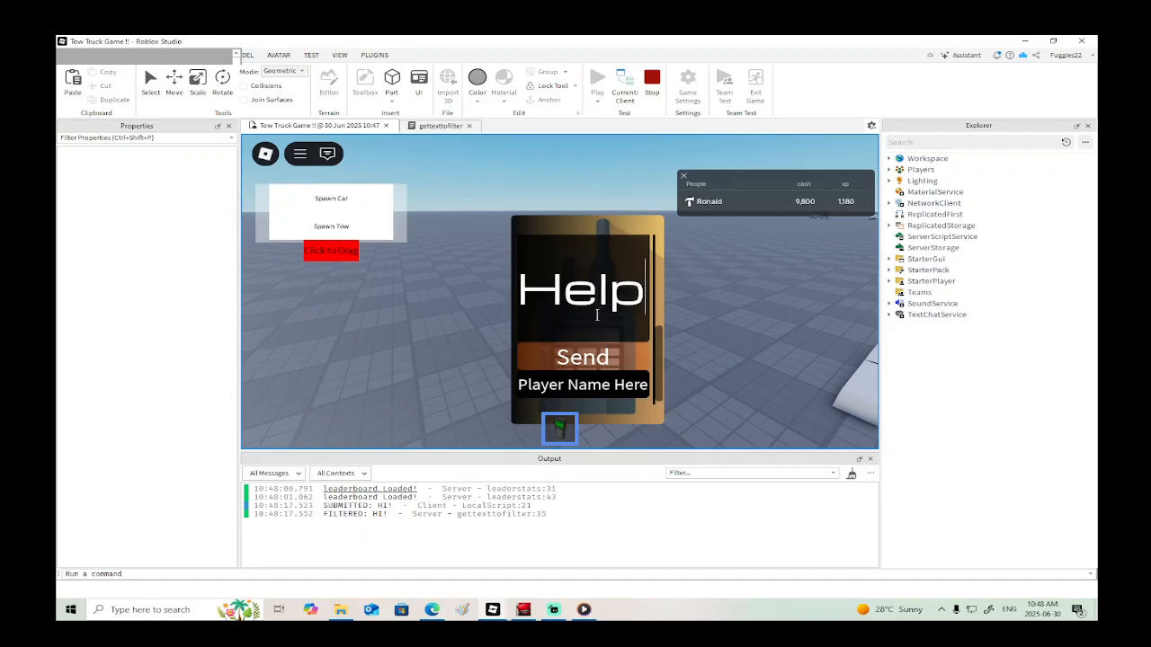
pyautogui.click(580, 378)
pyautogui.write('F')
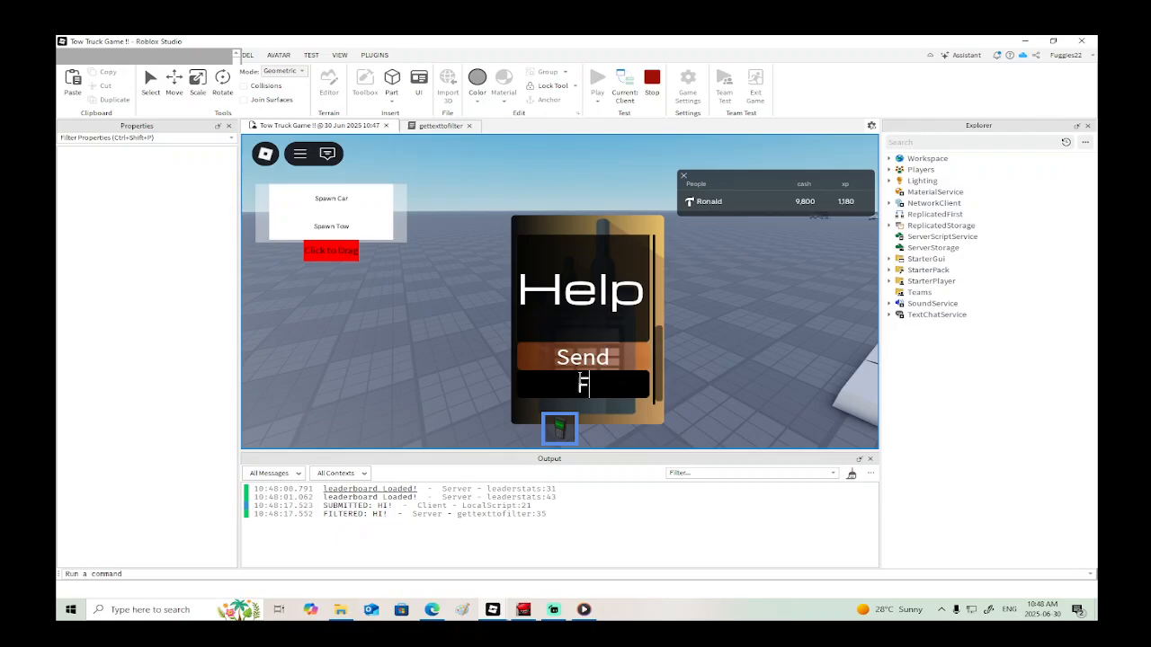
pyautogui.write('uggies22')
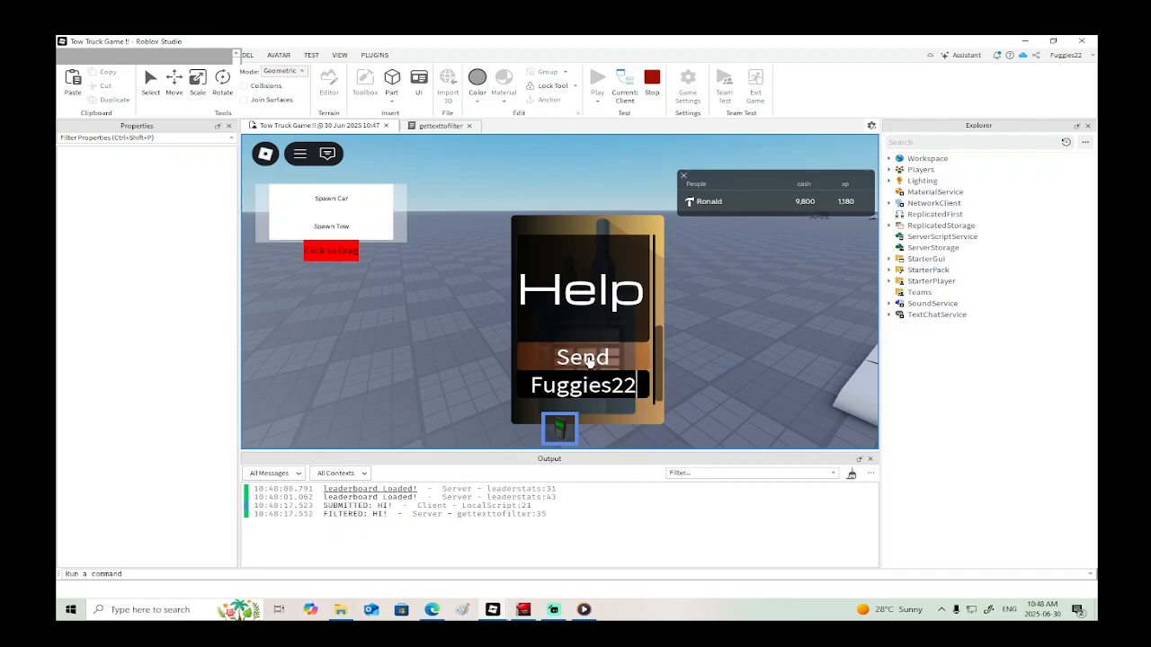
pyautogui.click(589, 359)
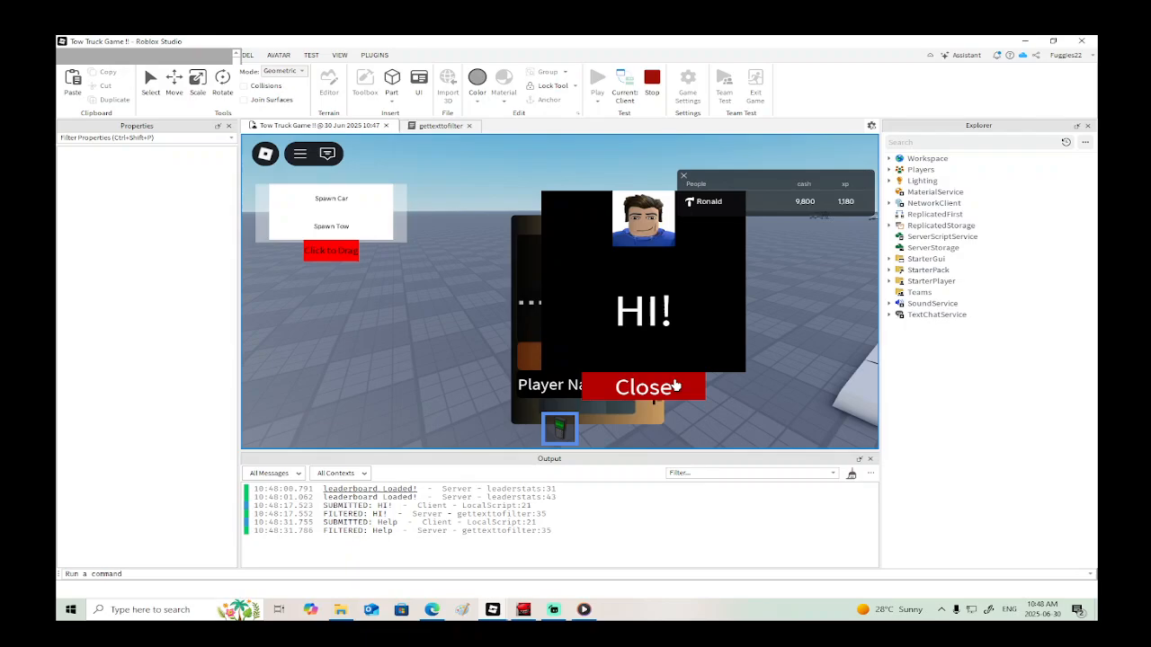
pyautogui.click(672, 387)
# Step: Send a phone message with no text to the player's own username
pyautogui.click(576, 358)
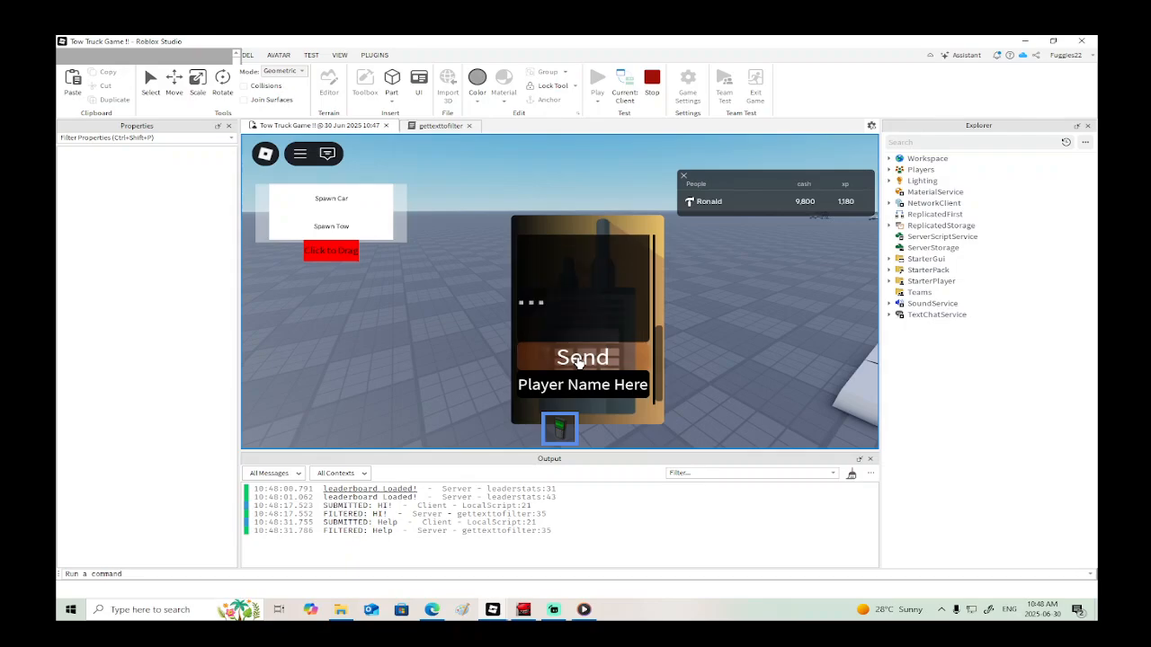
pyautogui.click(587, 383)
pyautogui.write('F')
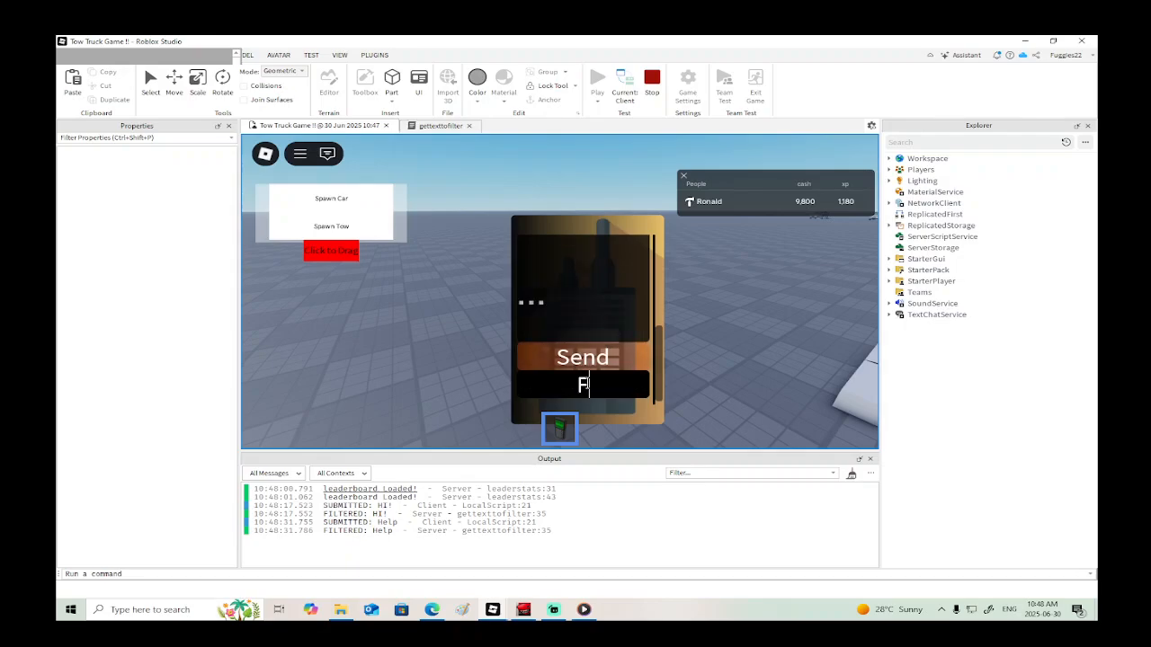
pyautogui.write('uggies22')
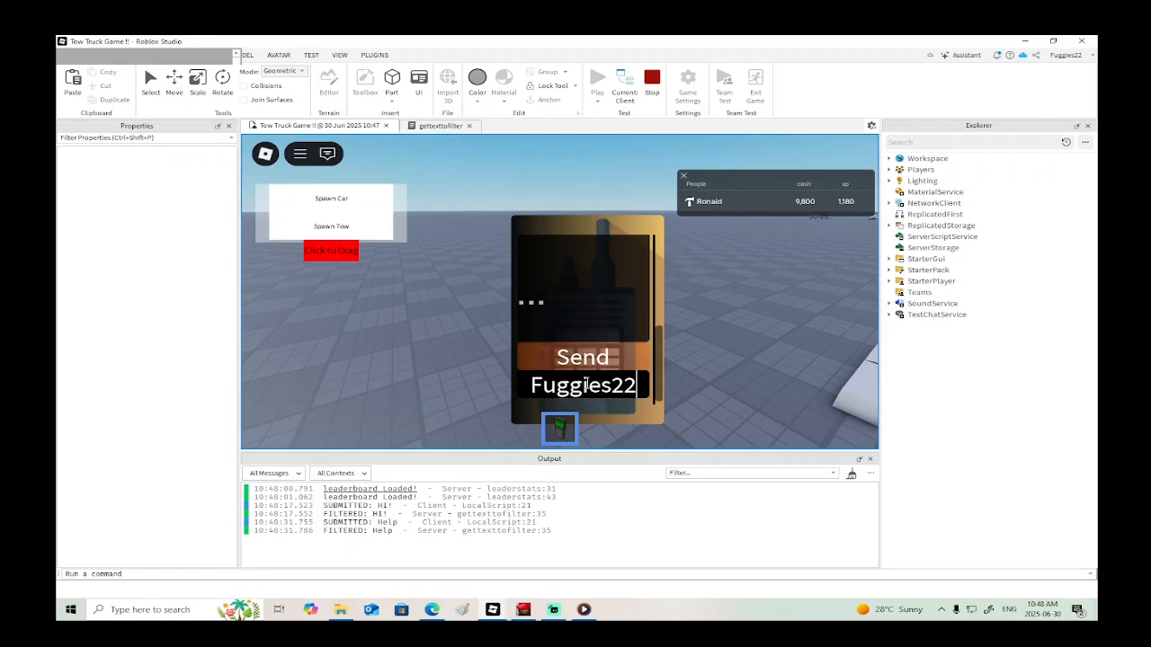
pyautogui.click(605, 362)
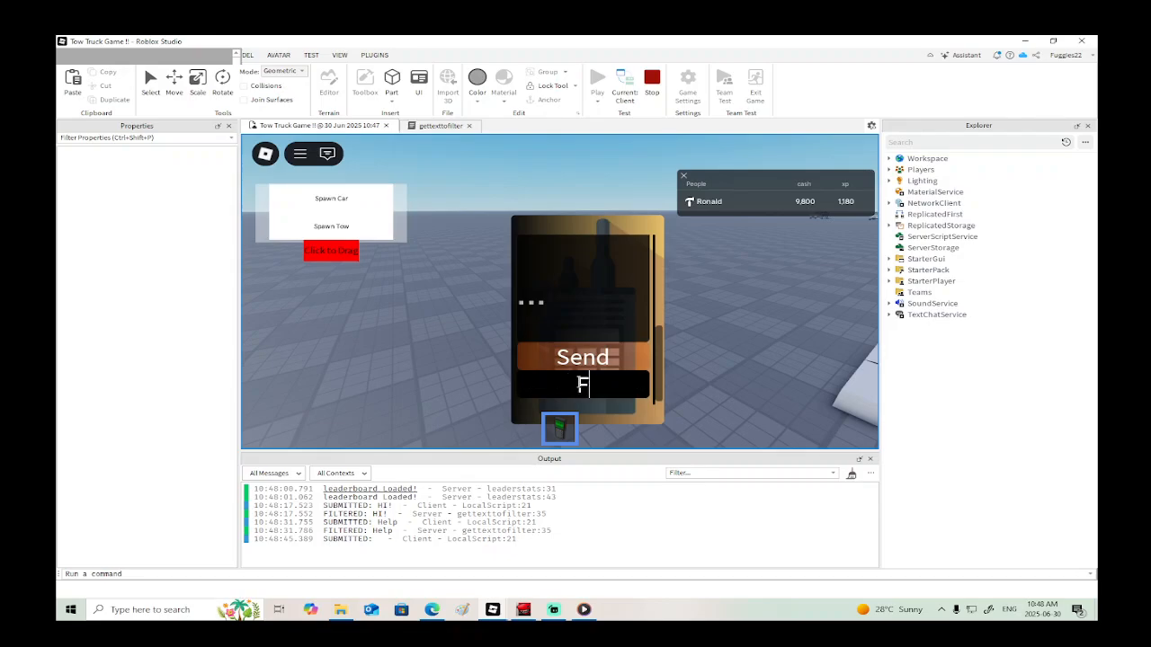
# Step: Send the phone message "Help" to the player's own username once more, and close the message popup
pyautogui.write('gies22')
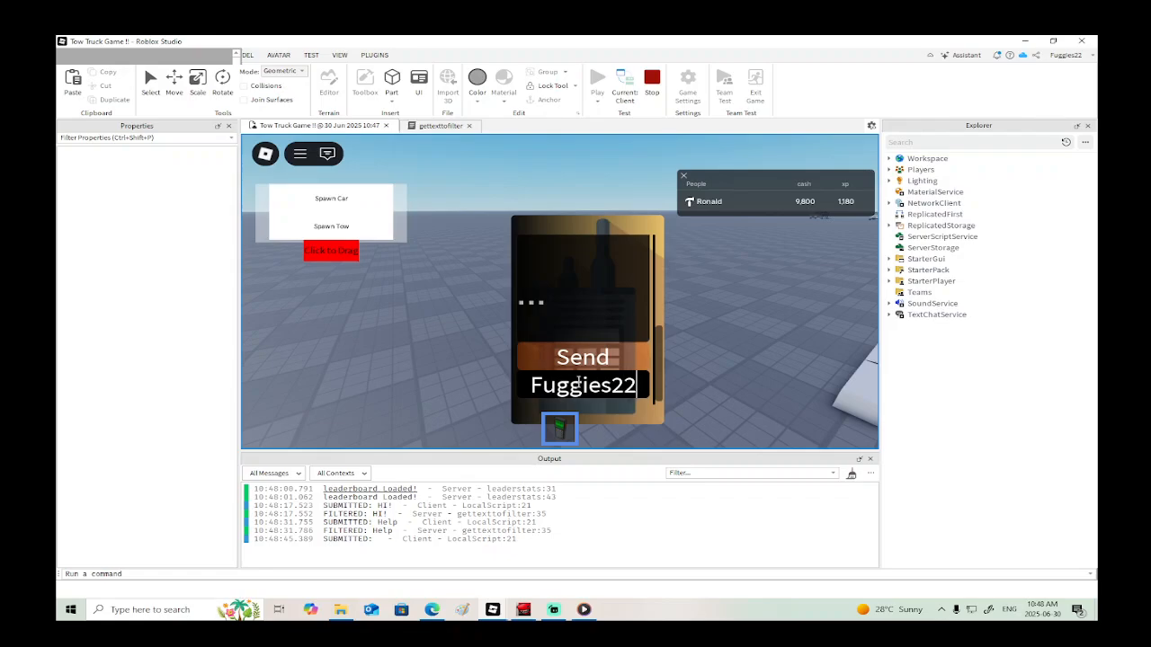
pyautogui.click(598, 300)
pyautogui.write('He')
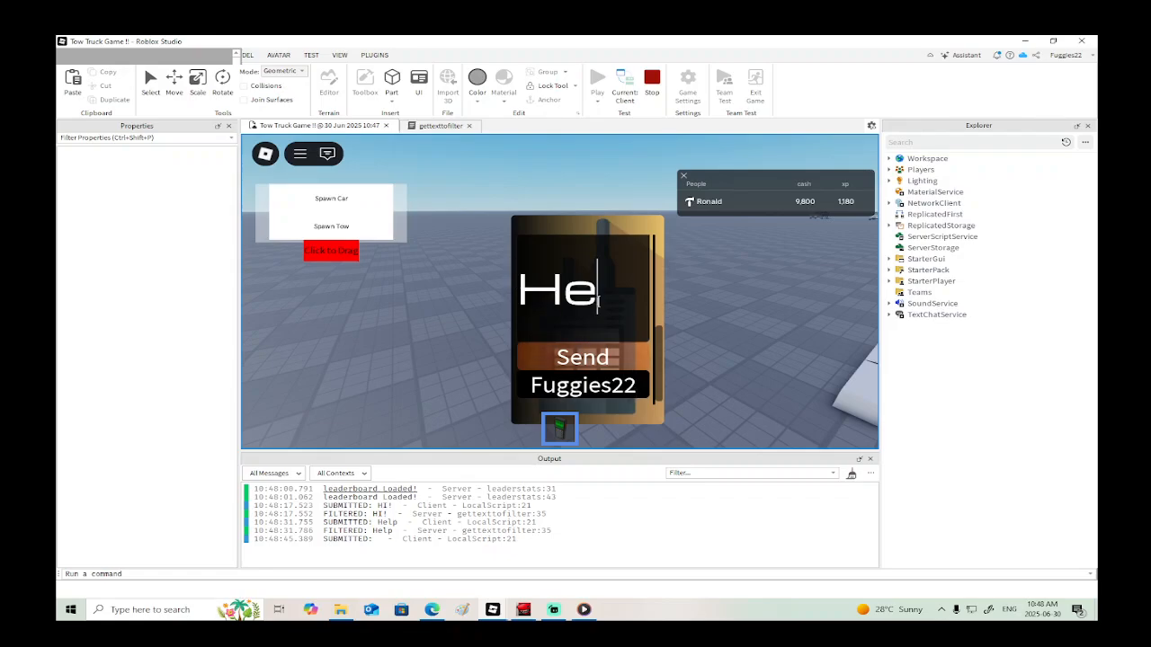
pyautogui.write('lp')
pyautogui.click(593, 358)
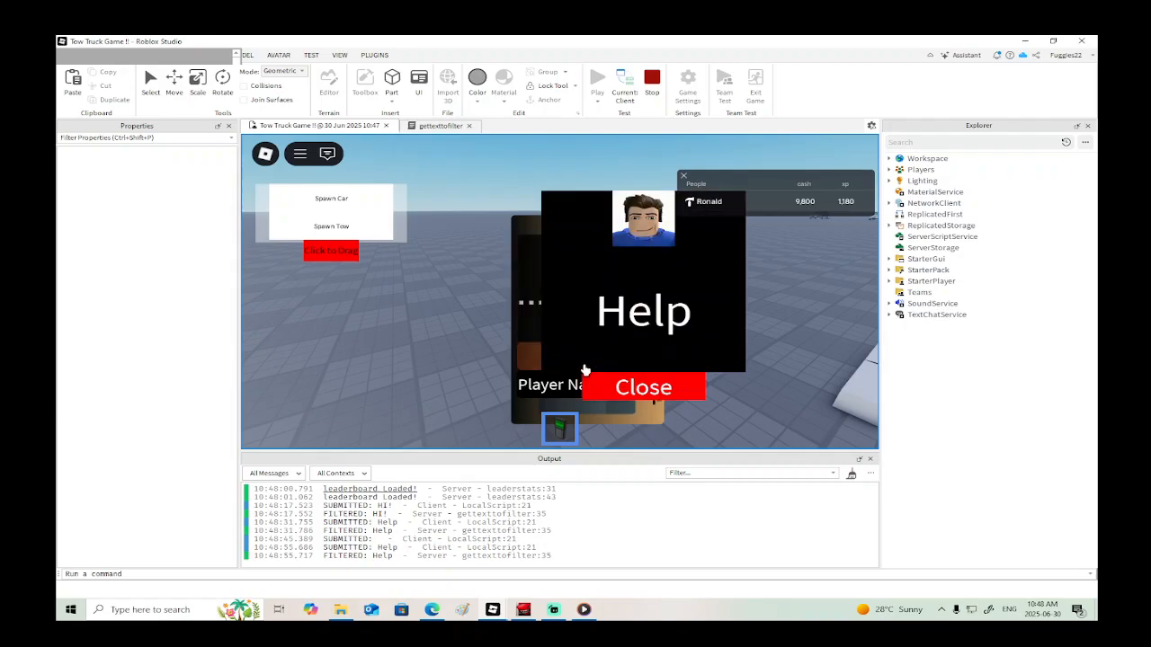
pyautogui.click(601, 378)
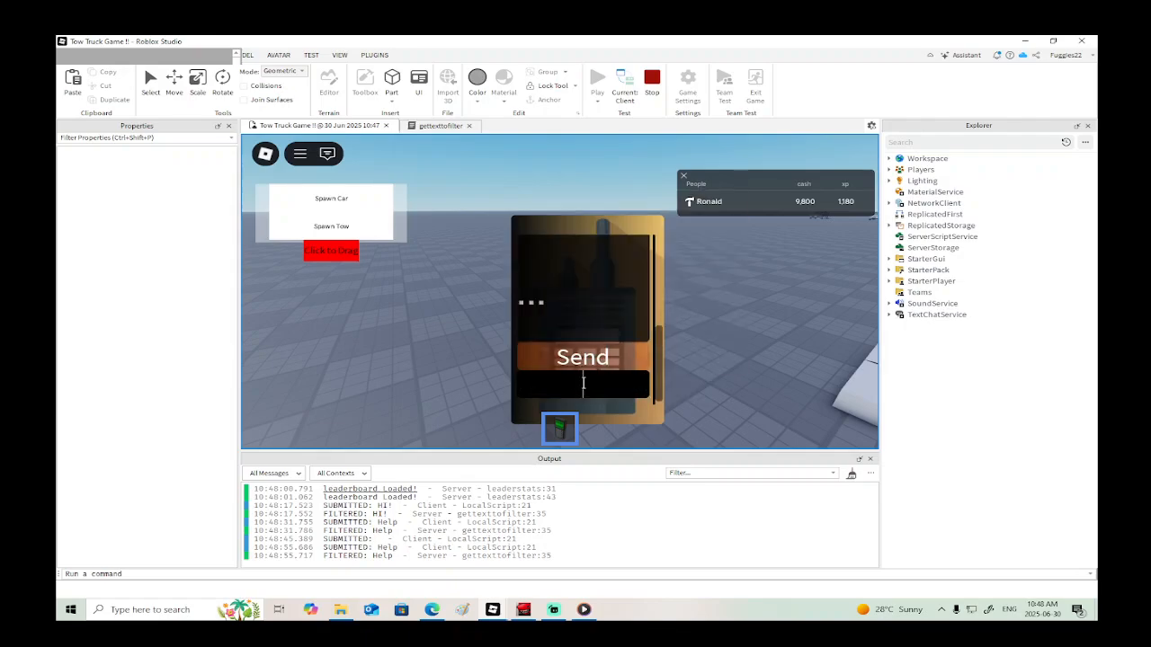
# Step: Send a phone message reading "Tow Plz" on two lines to the player's own username, and close the popup
pyautogui.click(583, 384)
pyautogui.write('Fuggies22')
pyautogui.click(598, 302)
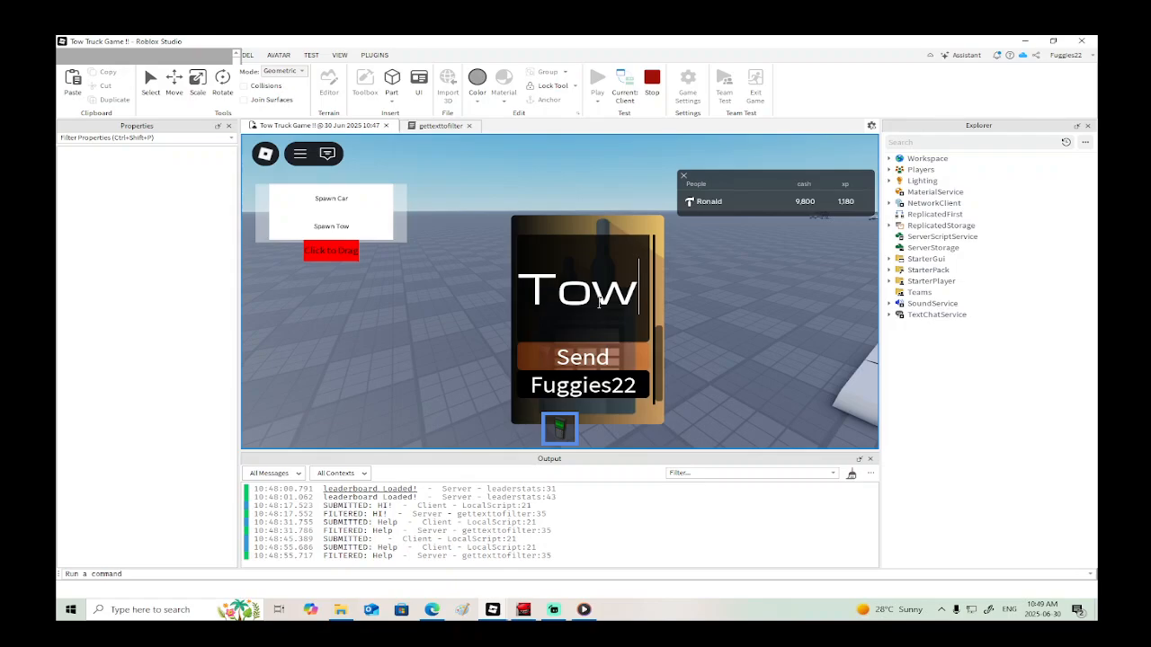
pyautogui.write('Tow')
pyautogui.press('Return')
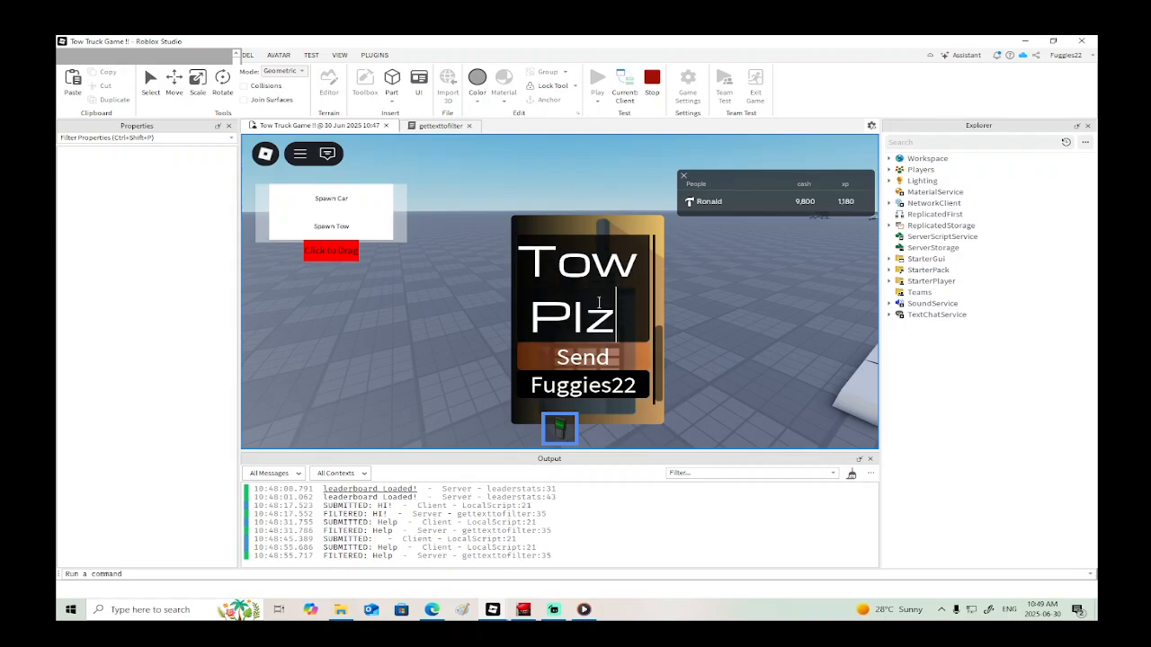
pyautogui.click(589, 360)
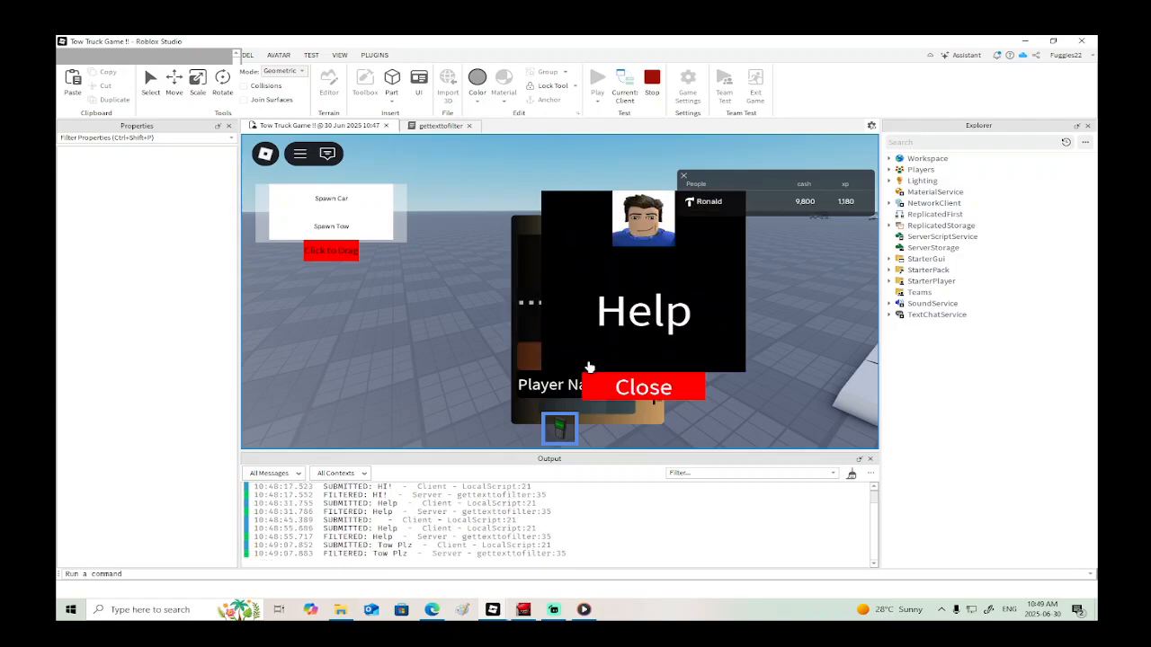
pyautogui.click(597, 382)
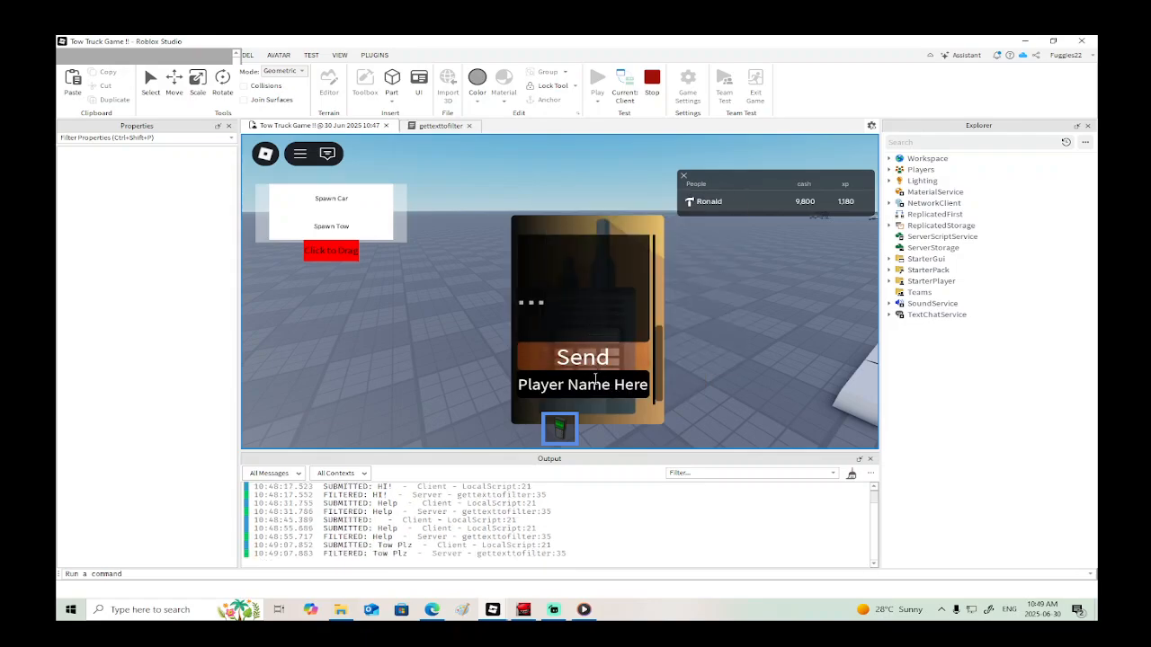
# Step: Send the "Tow Plz" message to the player's own username again, and close the message popup
pyautogui.click(592, 387)
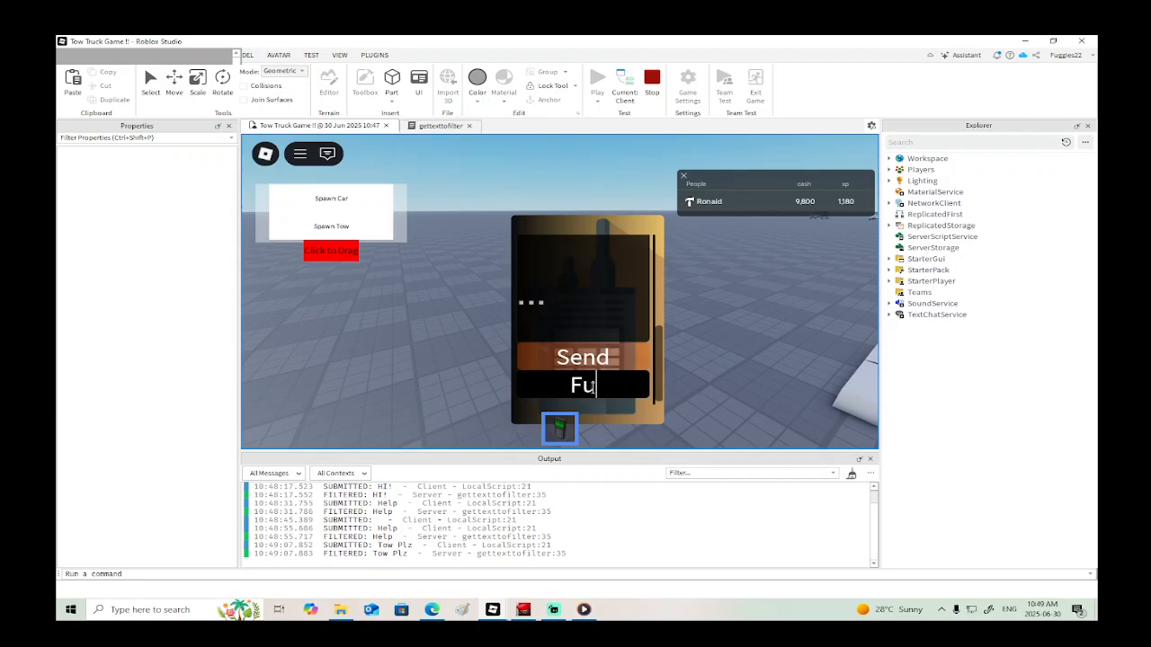
pyautogui.write('Fuggies22')
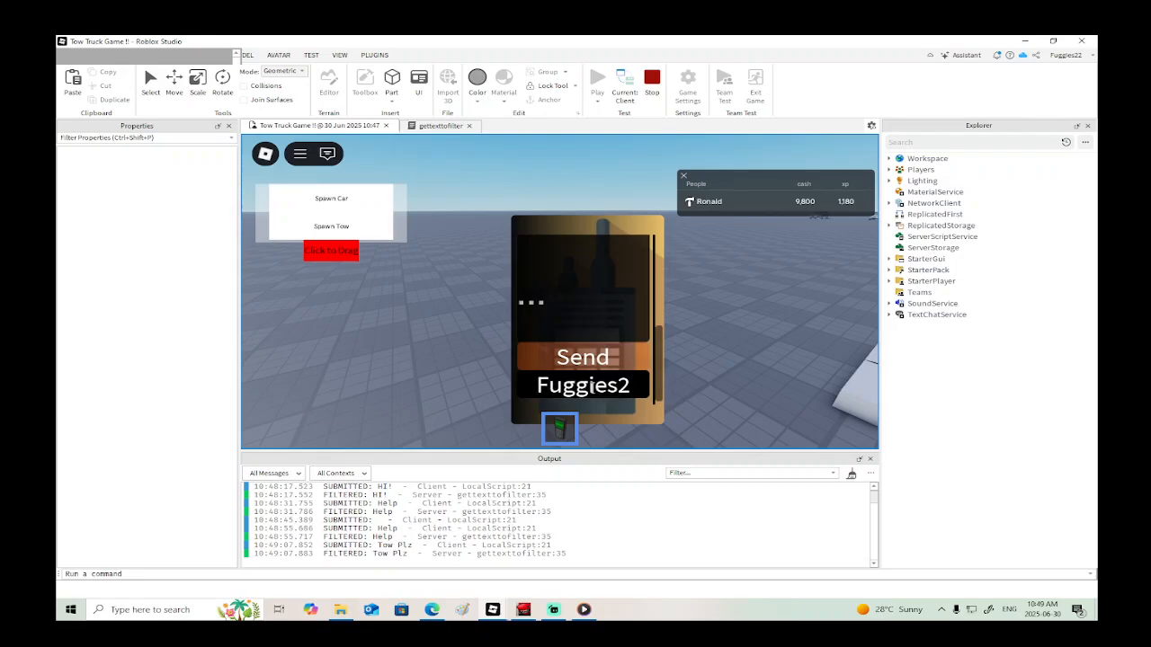
pyautogui.click(597, 295)
pyautogui.write('Tow Plz')
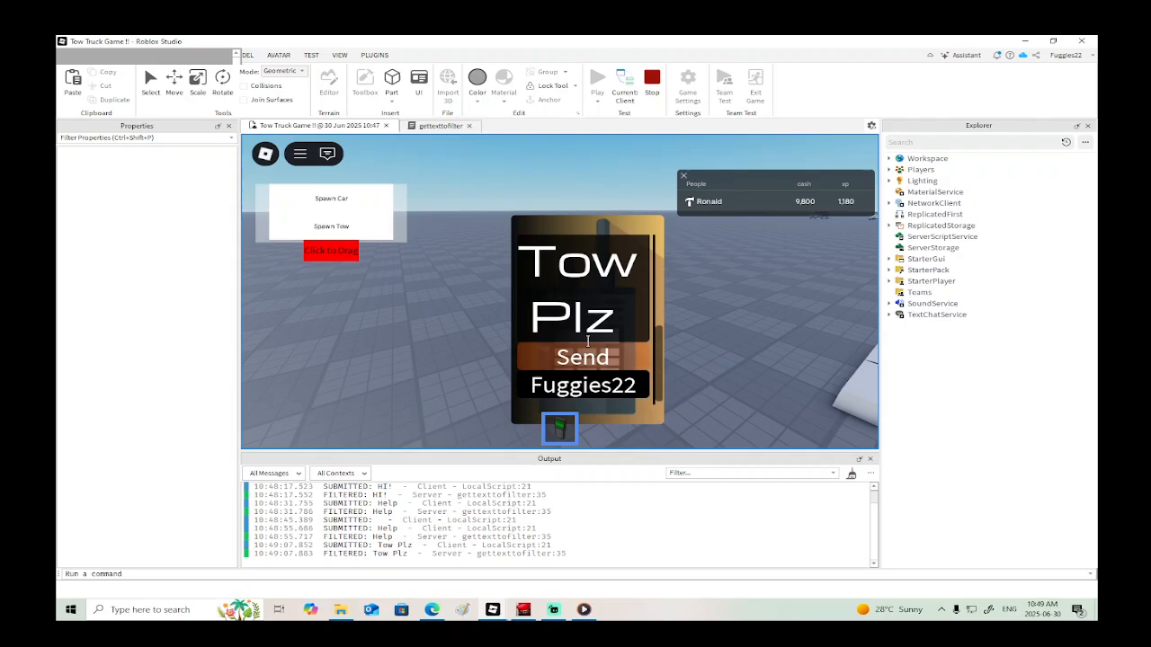
pyautogui.click(586, 358)
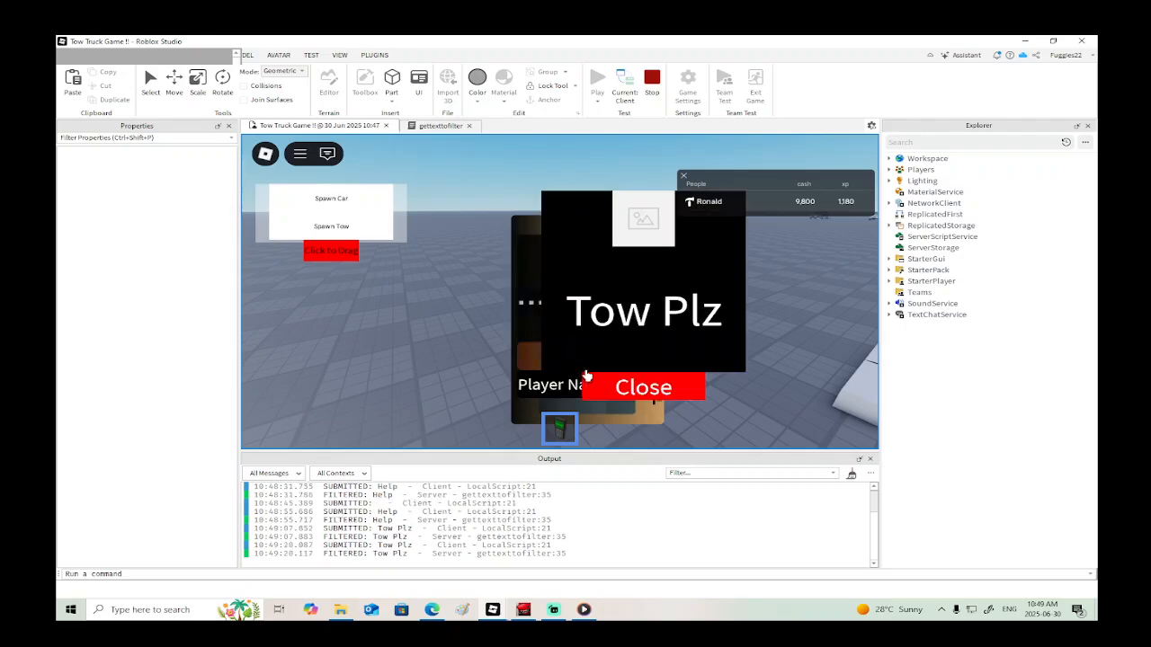
pyautogui.click(611, 395)
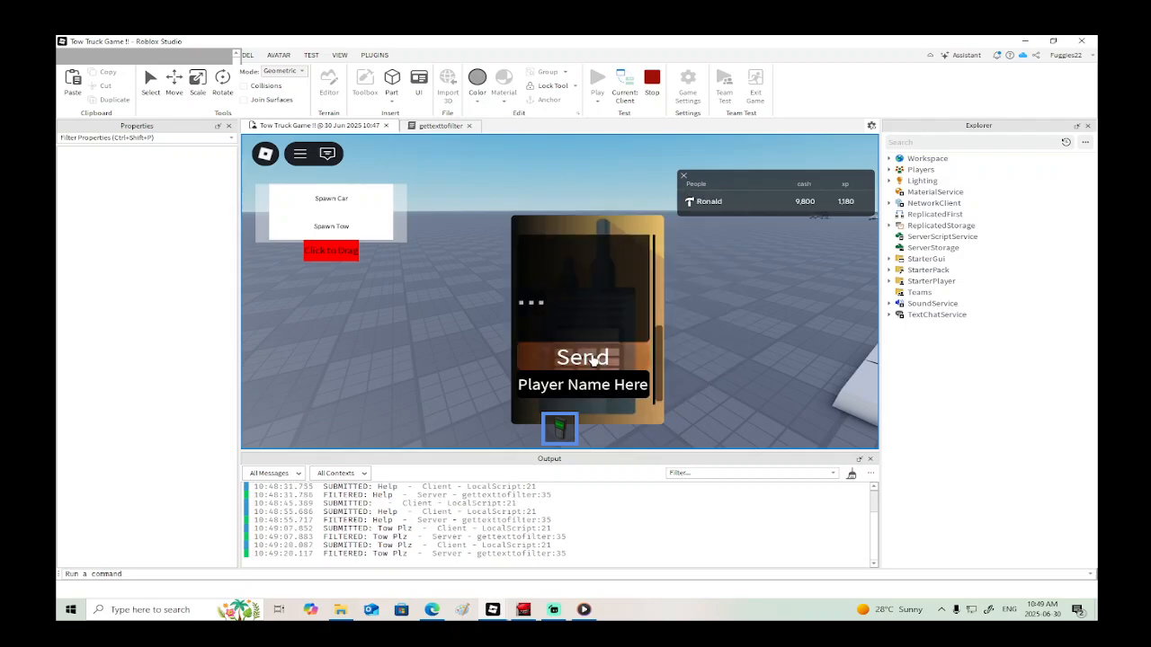
# Step: Stop the playtest and examine the Frame, close and player objects inside the snr GUI in ReplicatedStorage
pyautogui.click(645, 87)
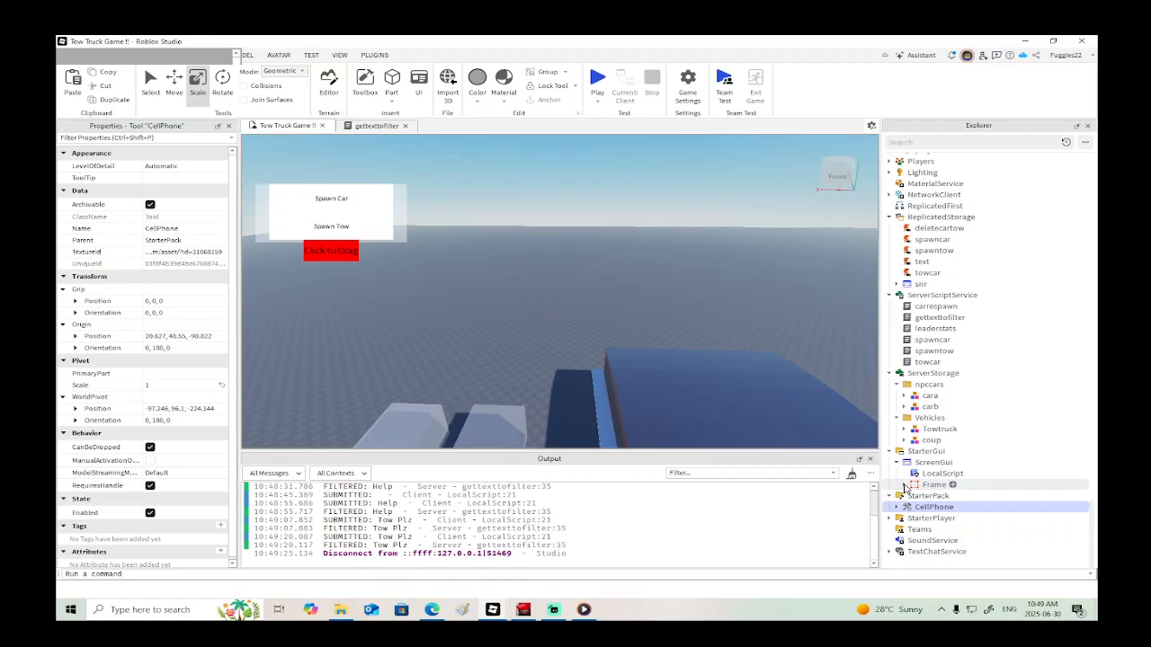
pyautogui.click(895, 284)
pyautogui.click(903, 295)
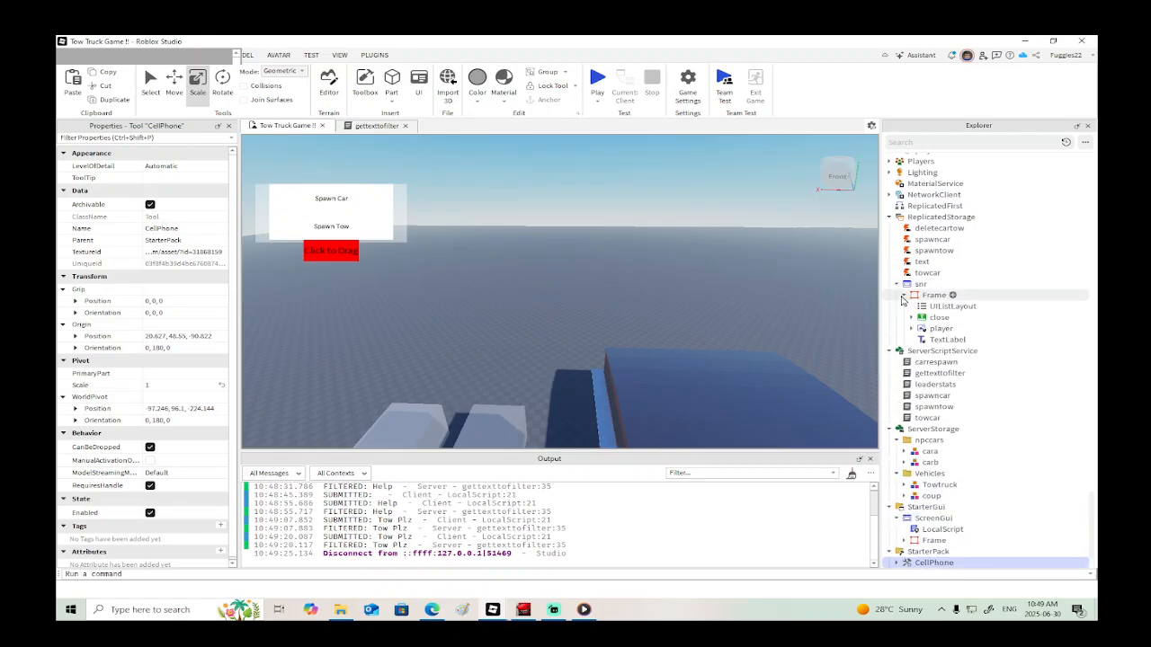
pyautogui.click(911, 318)
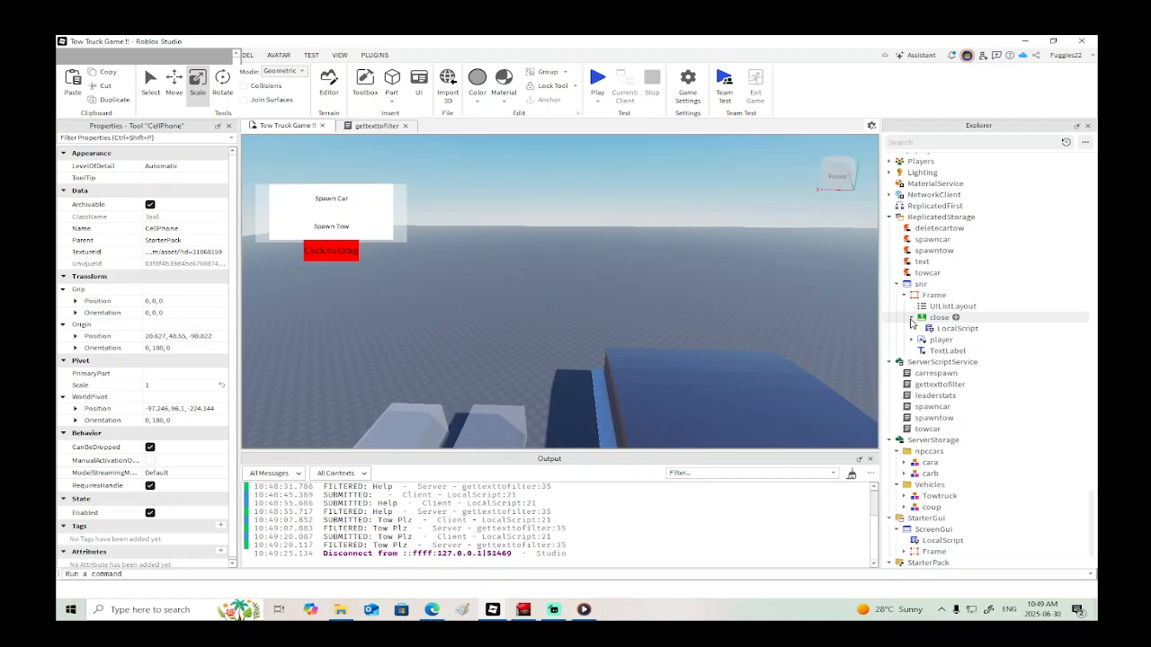
pyautogui.click(910, 317)
pyautogui.click(912, 329)
pyautogui.click(912, 329)
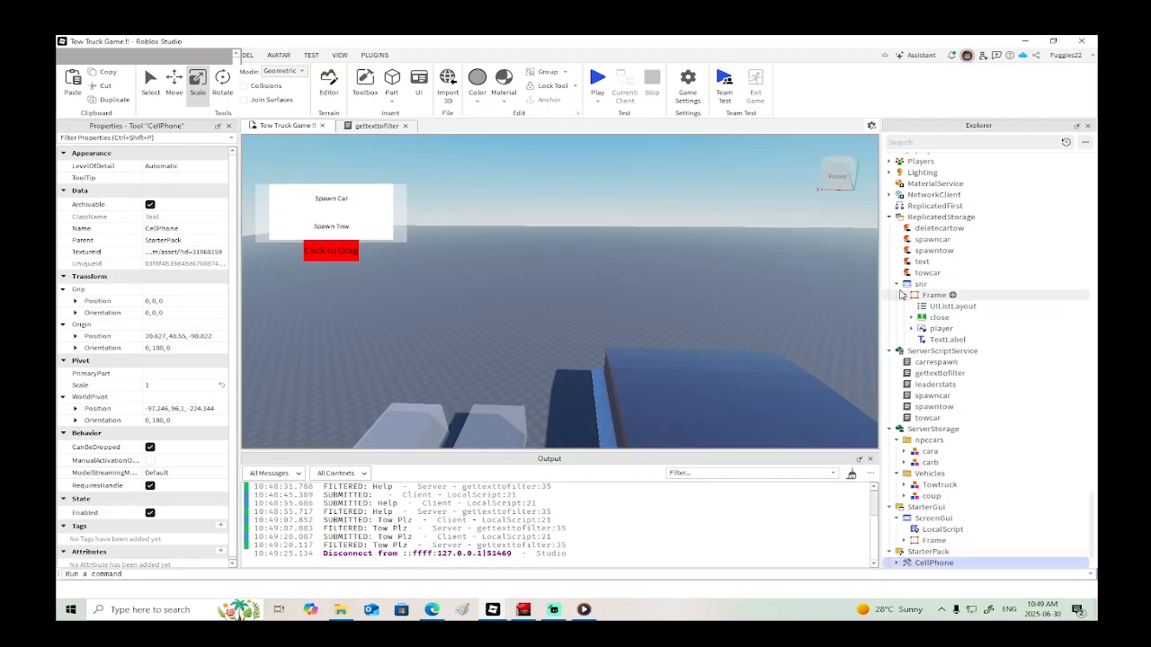
pyautogui.click(904, 296)
pyautogui.click(897, 284)
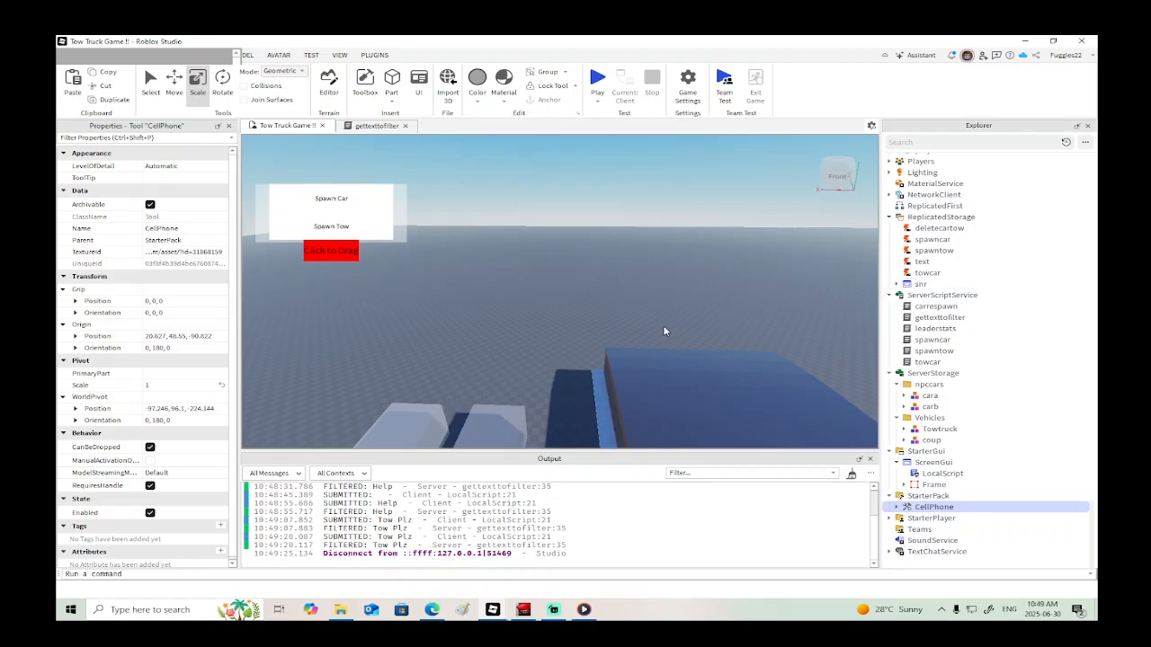
# Step: Examine the Handle and Cell GUI contents of the CellPhone tool in StarterPack, and collapse them again
pyautogui.moveTo(558, 340)
pyautogui.mouseDown(button='right')
pyautogui.moveTo(549, 336)
pyautogui.moveTo(563, 328)
pyautogui.mouseUp(button='right')
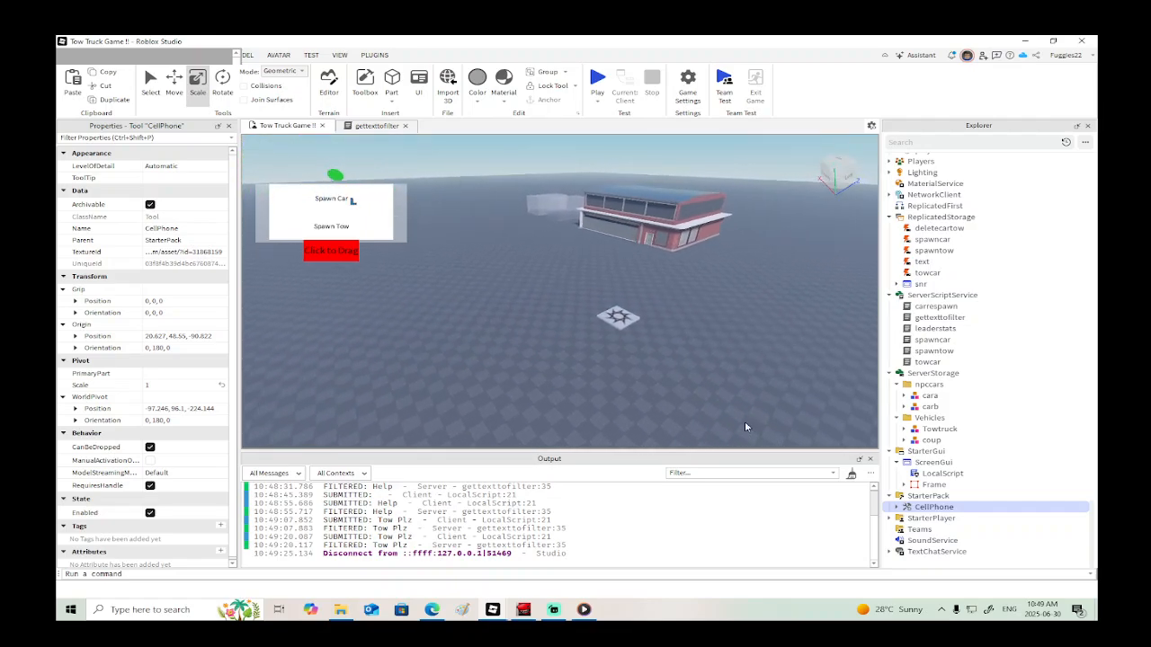
pyautogui.click(896, 507)
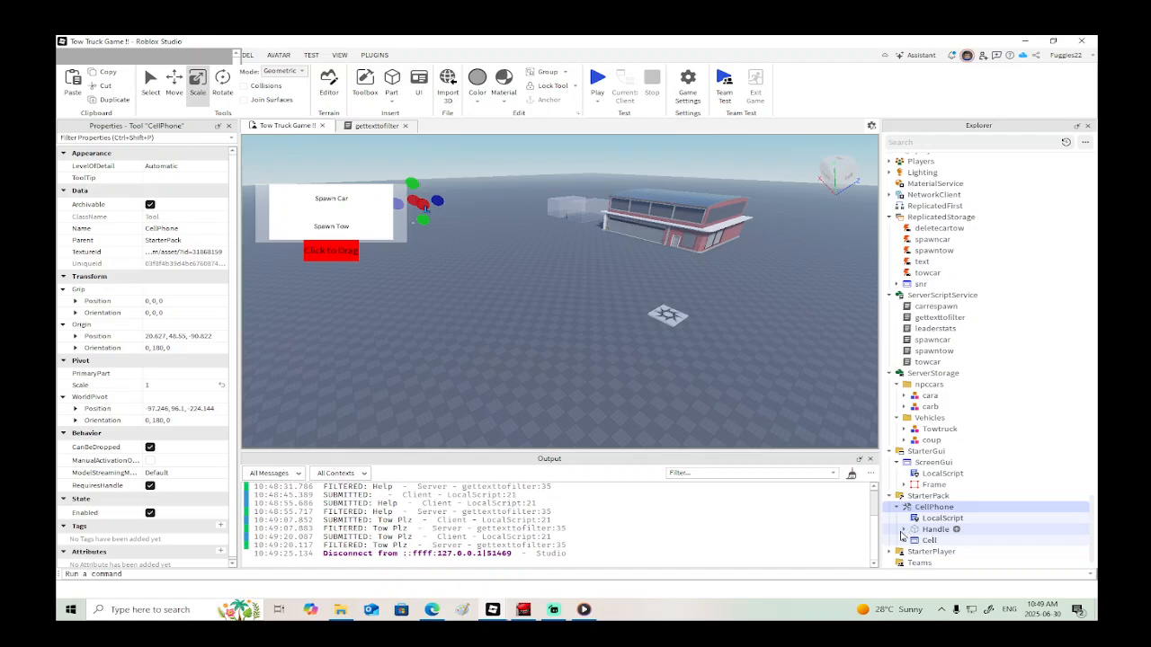
pyautogui.click(905, 530)
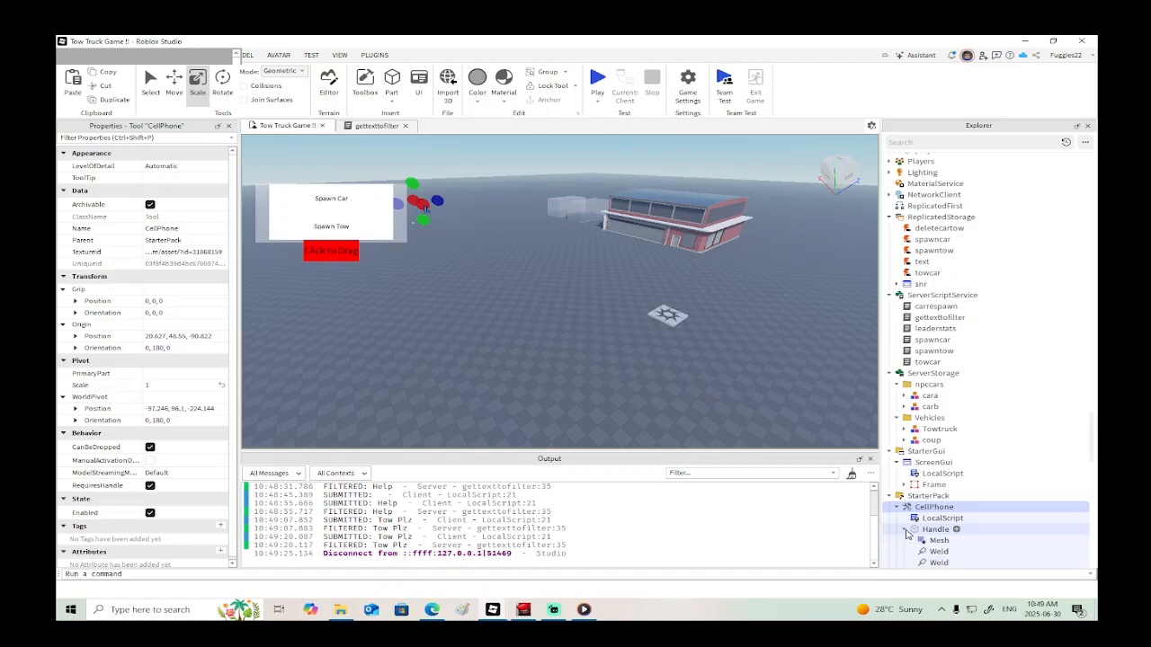
pyautogui.click(905, 529)
pyautogui.click(904, 540)
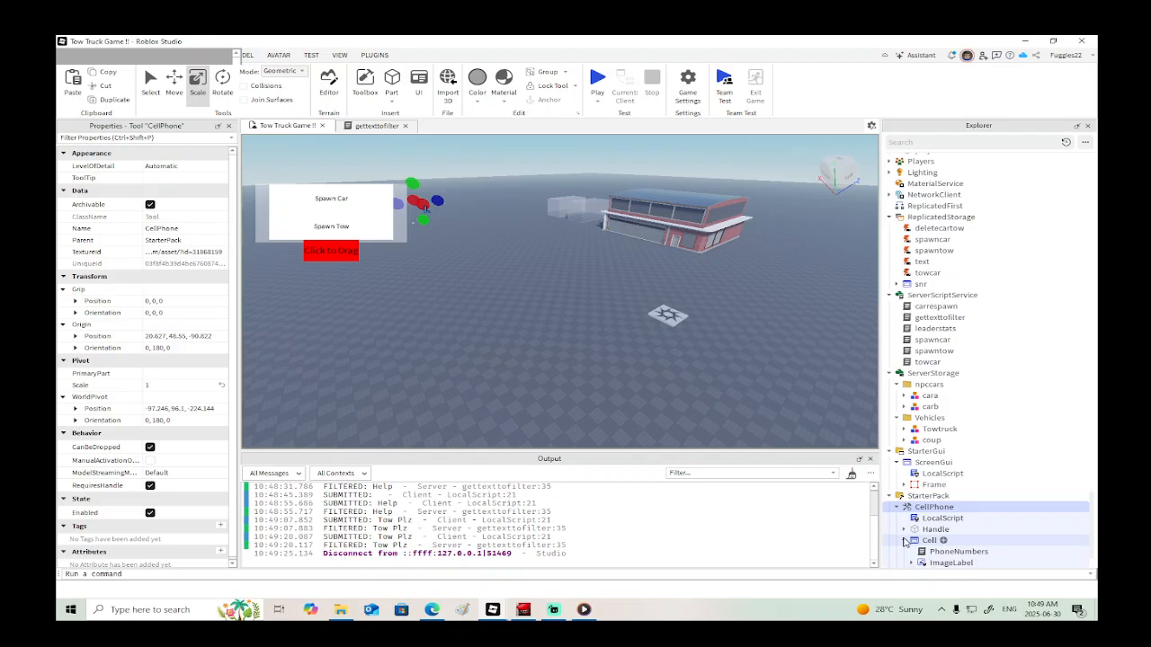
pyautogui.scroll(-2, 905, 540)
pyautogui.click(905, 485)
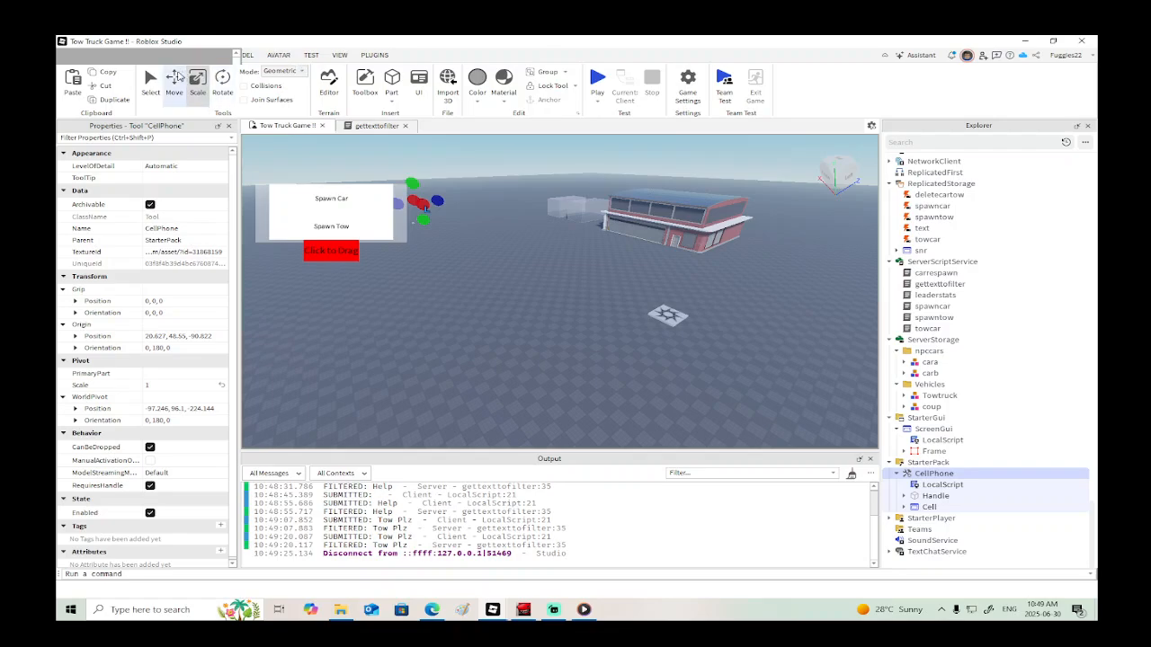
# Step: Start a new playtest, equip the CellPhone tool and look through the phone's player list
pyautogui.click(597, 79)
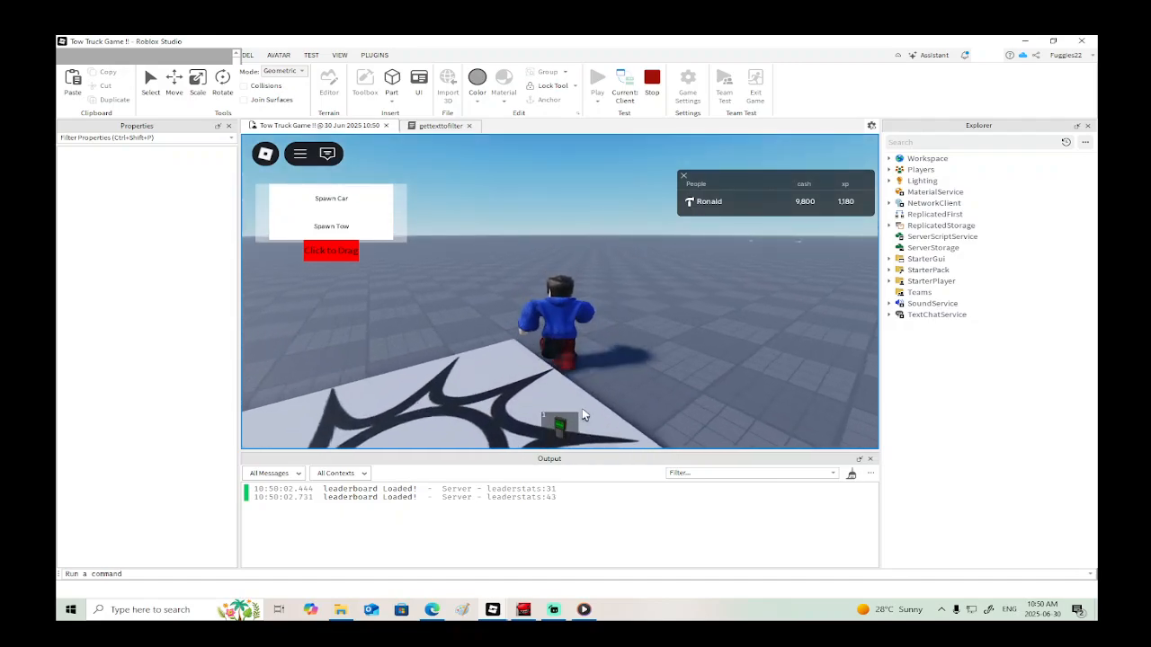
pyautogui.click(567, 430)
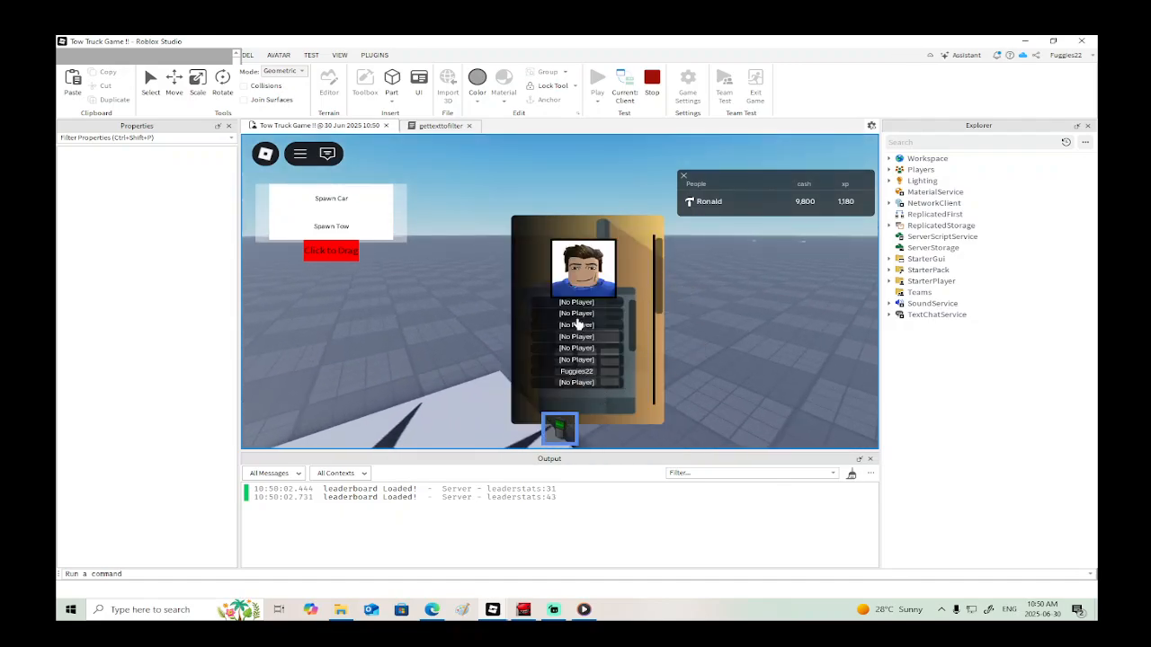
pyautogui.scroll(-2, 621, 318)
pyautogui.scroll(1, 624, 336)
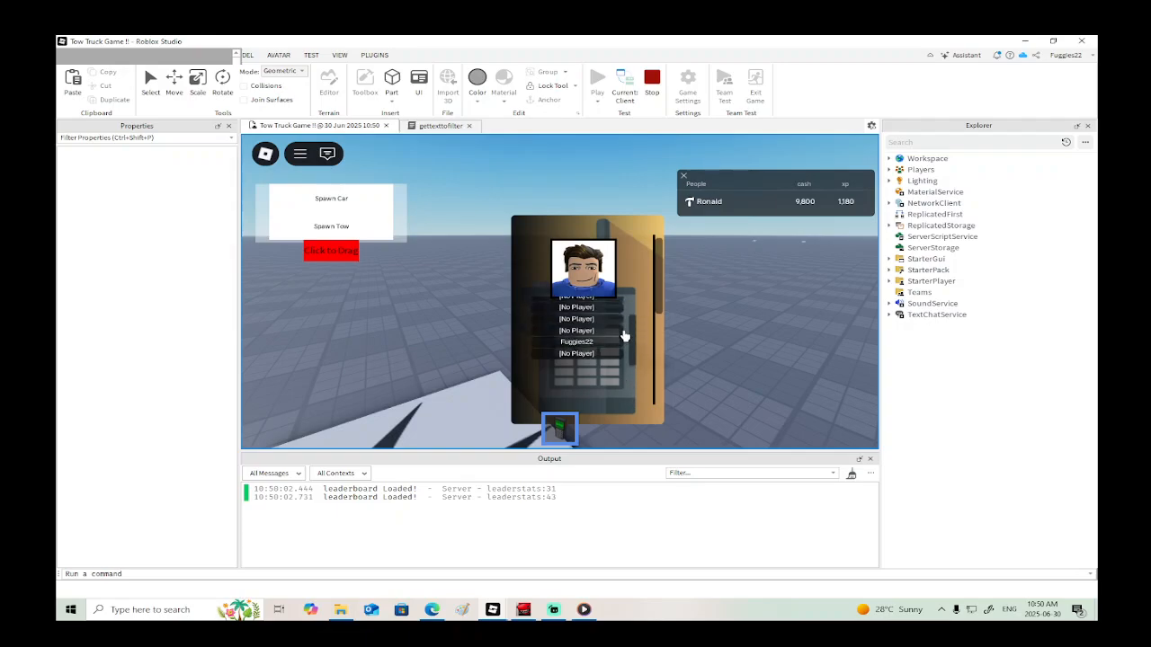
pyautogui.scroll(-4, 622, 331)
pyautogui.scroll(4, 566, 297)
pyautogui.scroll(-4, 585, 360)
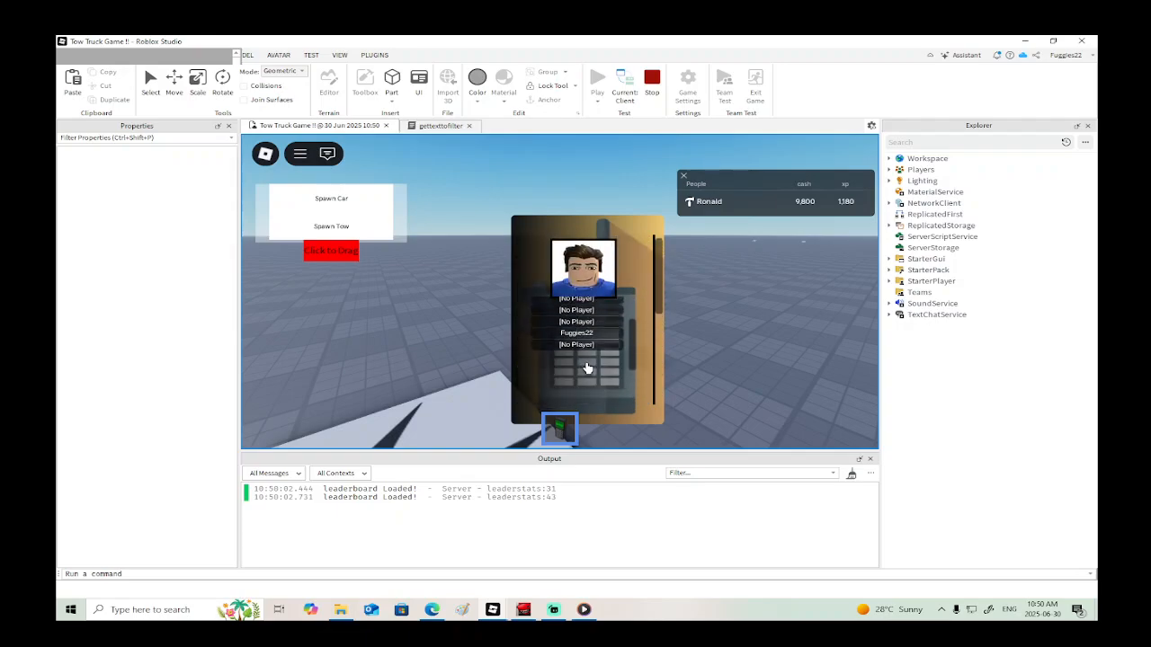
pyautogui.scroll(4, 594, 304)
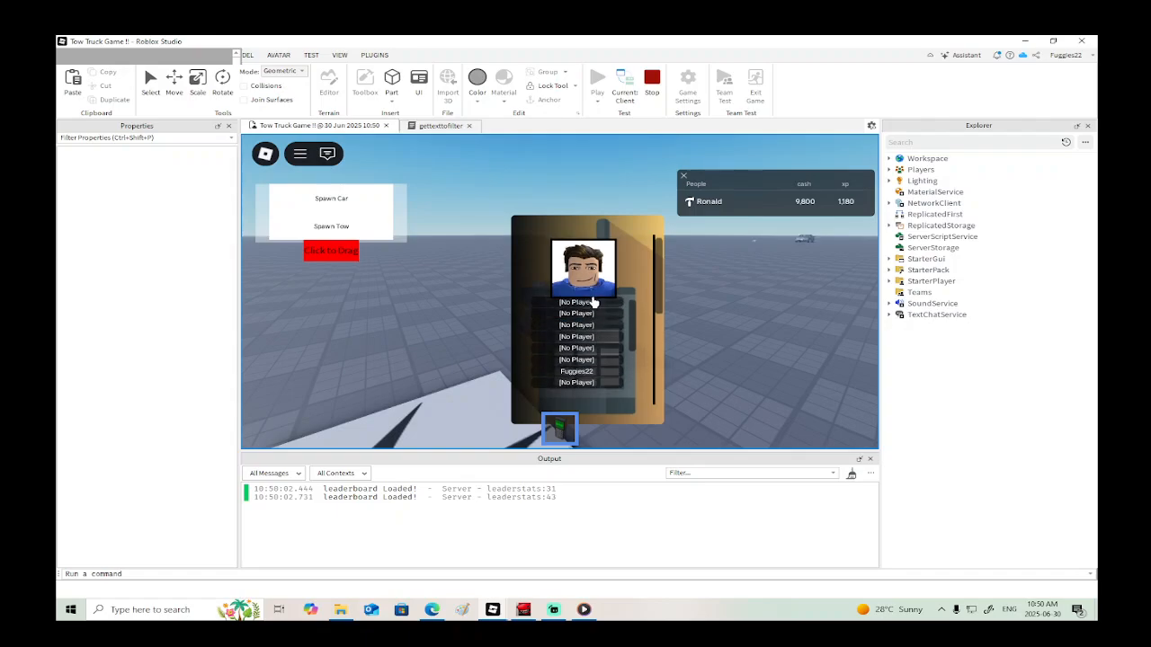
# Step: Put the phone away, walk the character across the baseplate and stop the playtest
pyautogui.click(568, 427)
pyautogui.press('w')
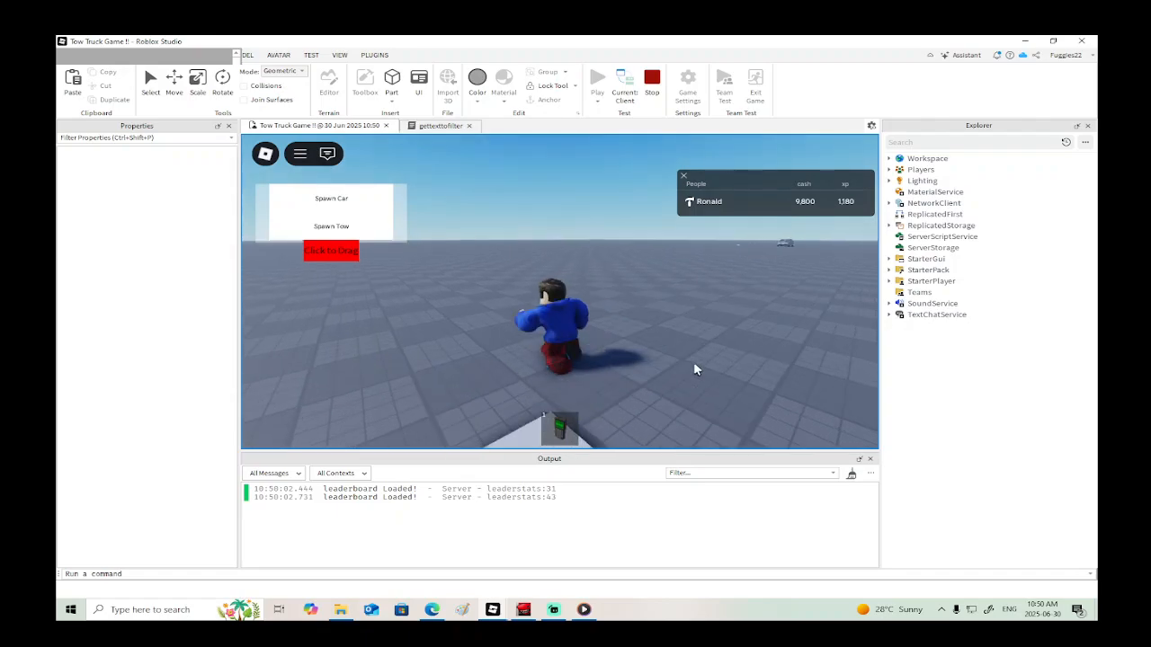
pyautogui.press('a')
pyautogui.press('d')
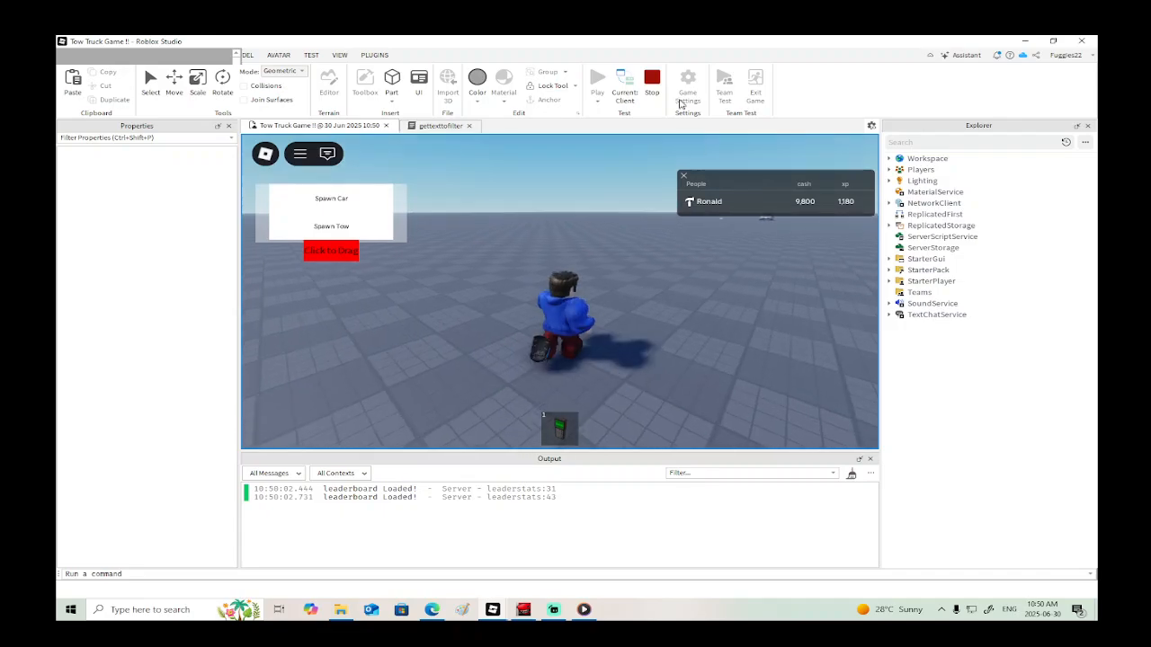
pyautogui.click(653, 82)
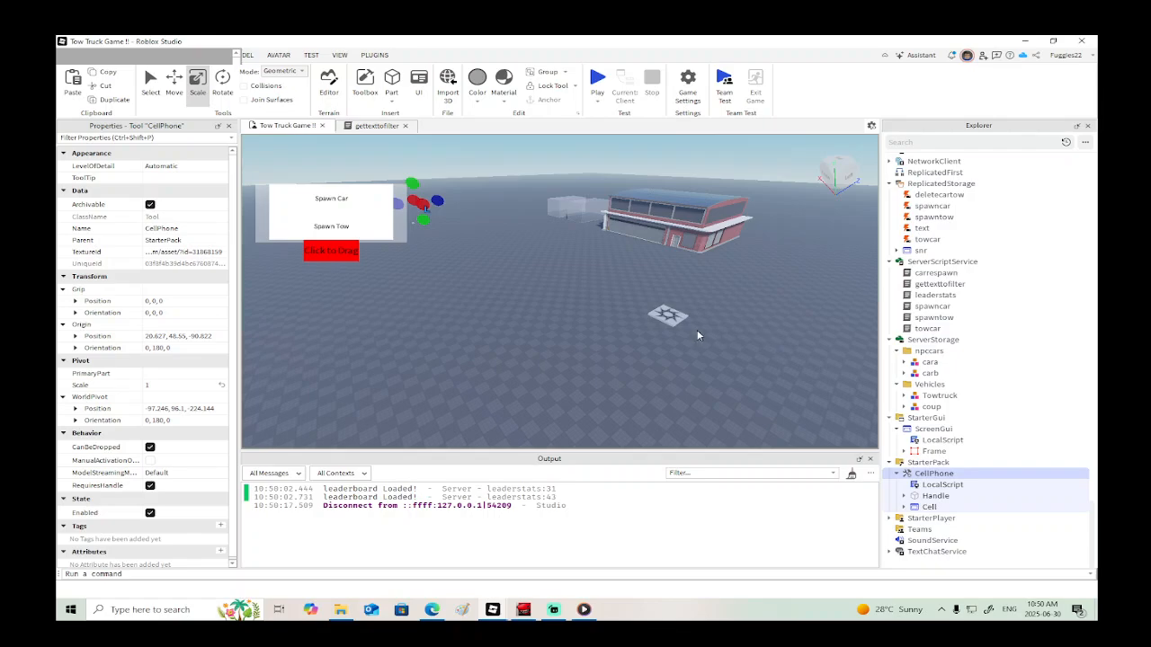
# Step: Look inside the tow garage and select the white concrete wall part that holds the SurfaceGui
pyautogui.moveTo(696, 333); pyautogui.dragTo(693, 329, button='right')
pyautogui.scroll(10, 693, 329)
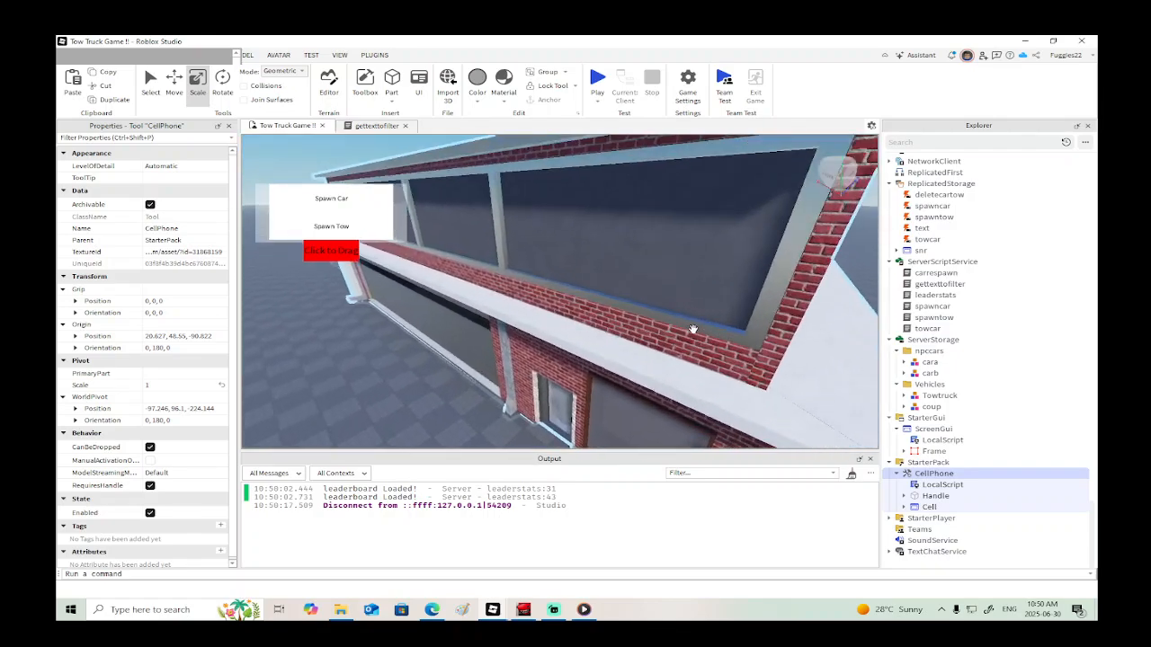
pyautogui.scroll(8, 692, 329)
pyautogui.moveTo(692, 329); pyautogui.dragTo(591, 293, button='right')
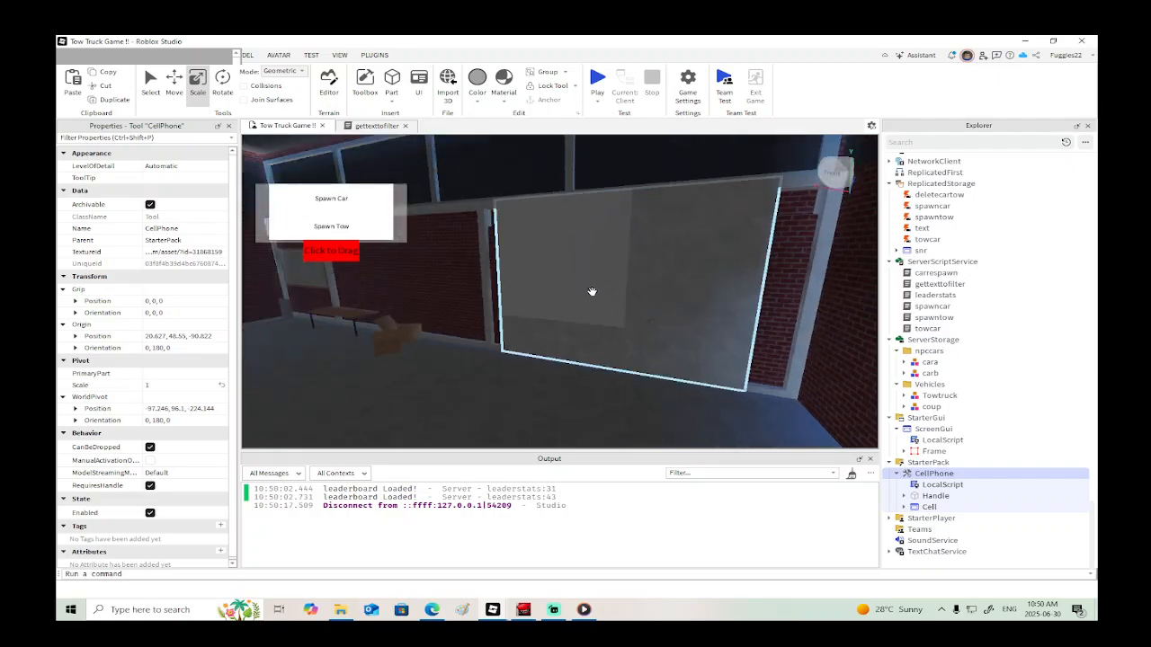
pyautogui.click(592, 291)
pyautogui.scroll(-15, 483, 380)
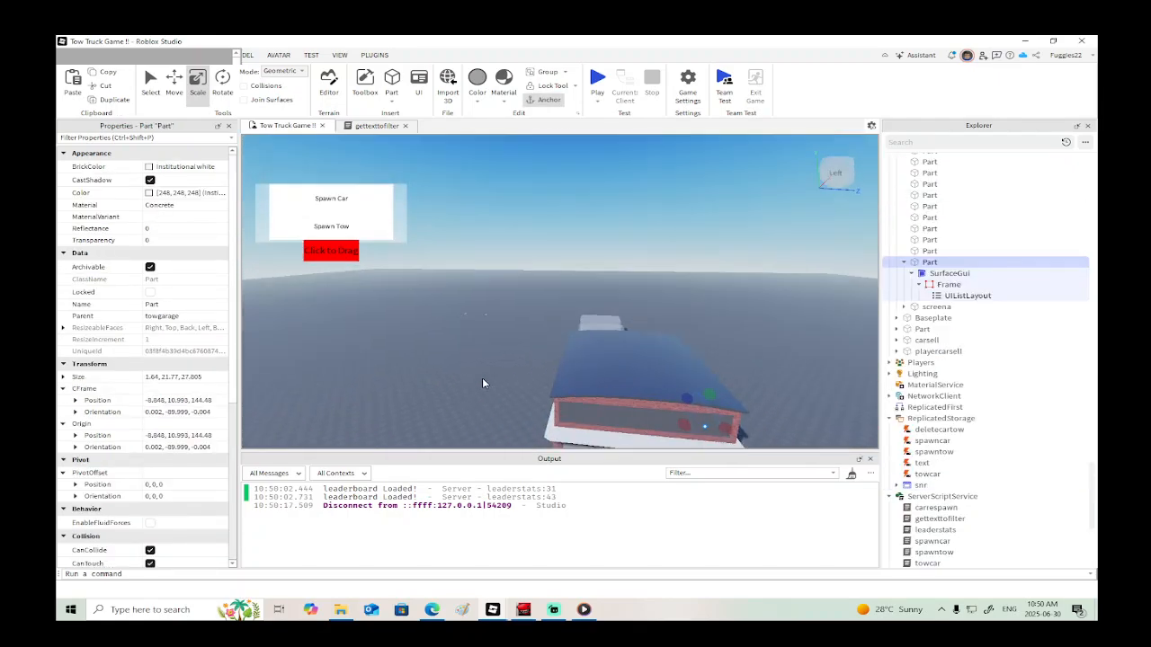
pyautogui.moveTo(482, 382); pyautogui.dragTo(494, 377, button='right')
pyautogui.press('d')
pyautogui.scroll(4, 493, 374)
pyautogui.scroll(6, 493, 375)
pyautogui.scroll(-5, 494, 375)
pyautogui.scroll(-3, 494, 377)
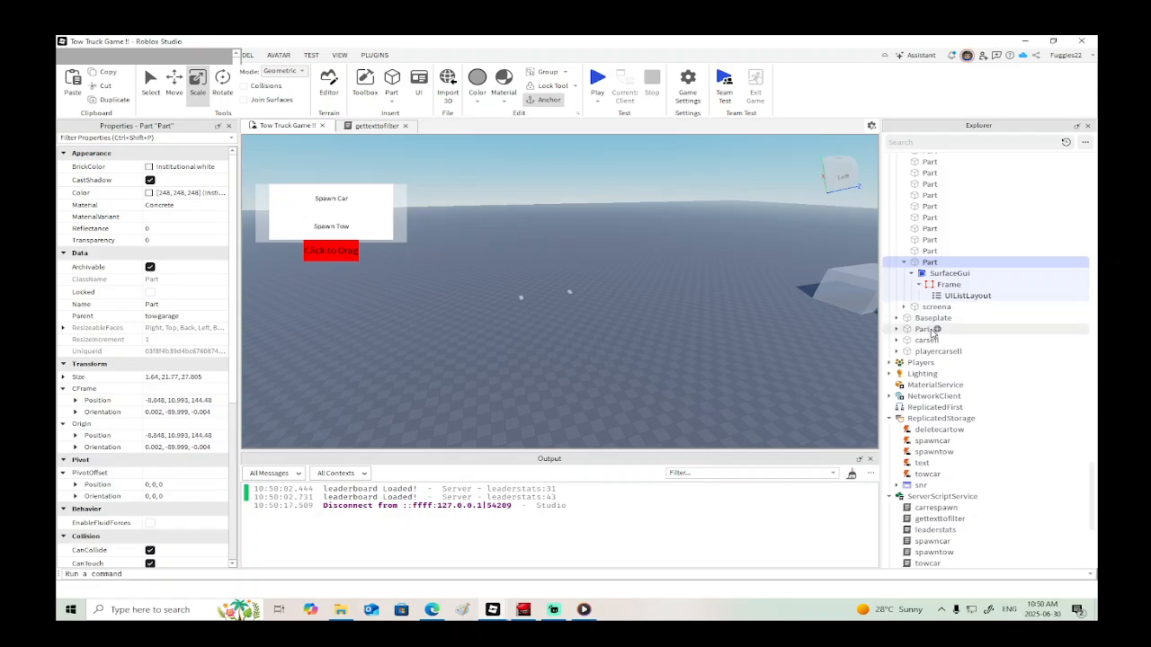
# Step: Close the Distribution Champions place and return to the Tow Truck Game place
pyautogui.scroll(-5, 931, 357)
pyautogui.scroll(-2, 930, 357)
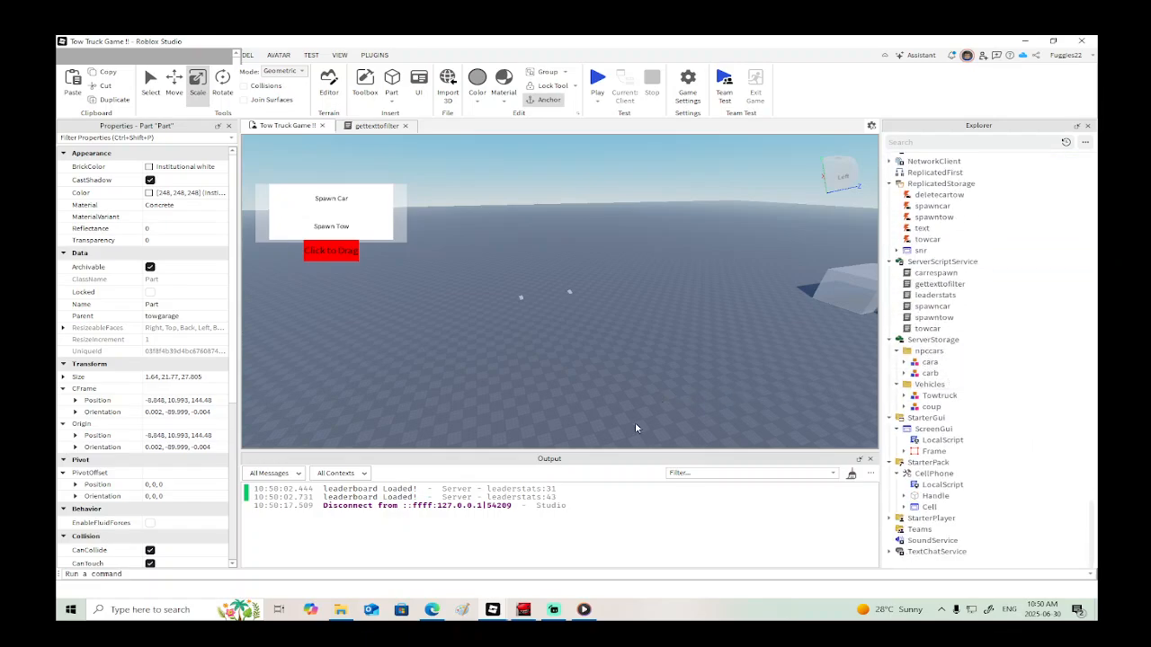
pyautogui.click(552, 611)
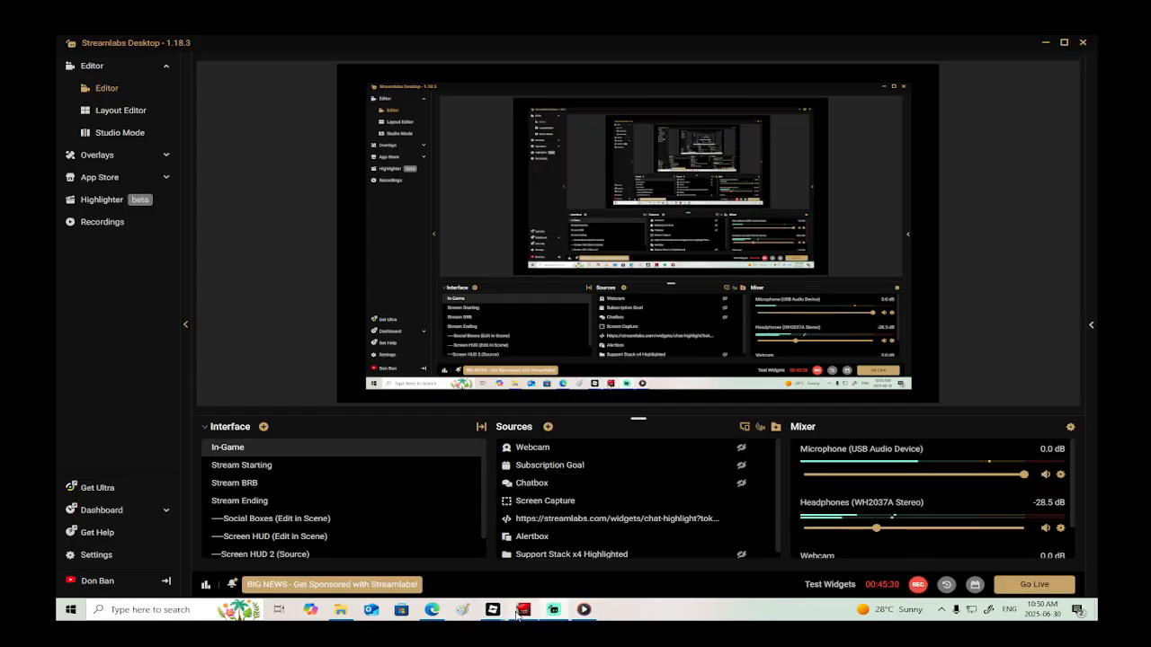
pyautogui.moveTo(521, 611)
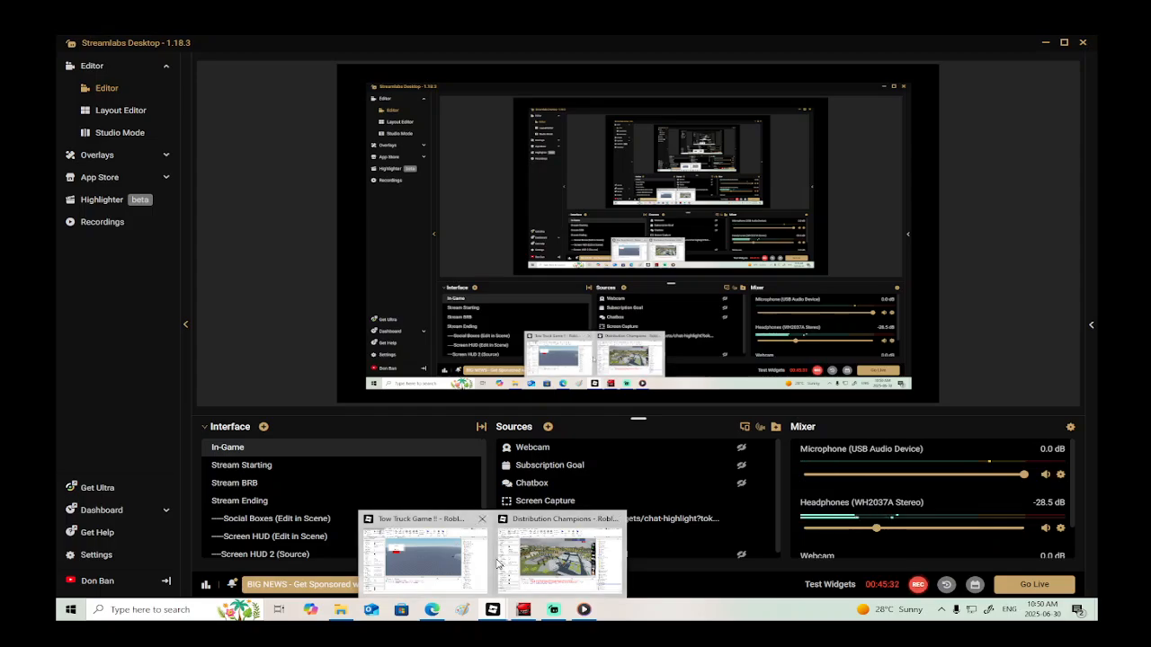
pyautogui.click(562, 548)
pyautogui.click(1082, 41)
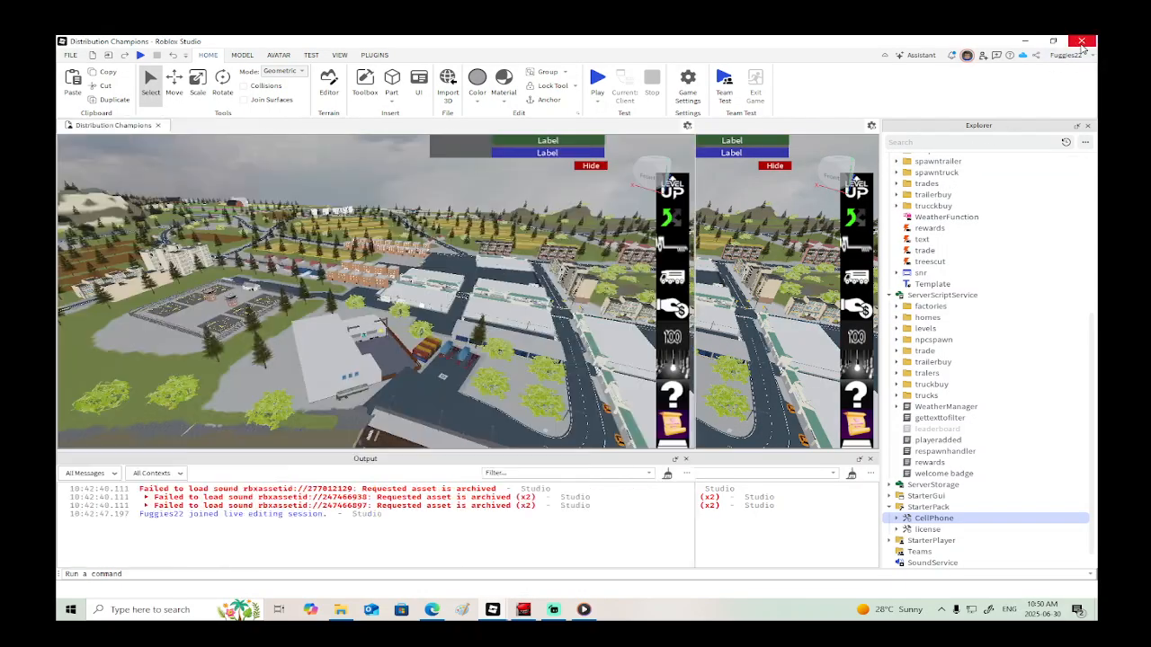
pyautogui.moveTo(492, 613)
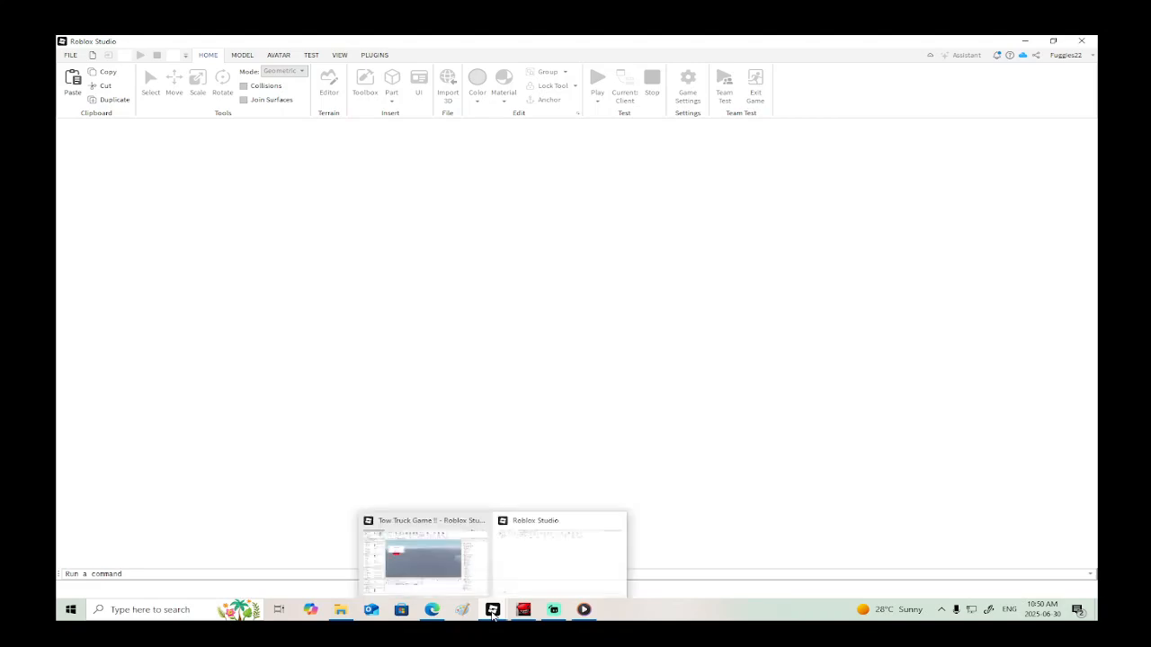
pyautogui.click(456, 573)
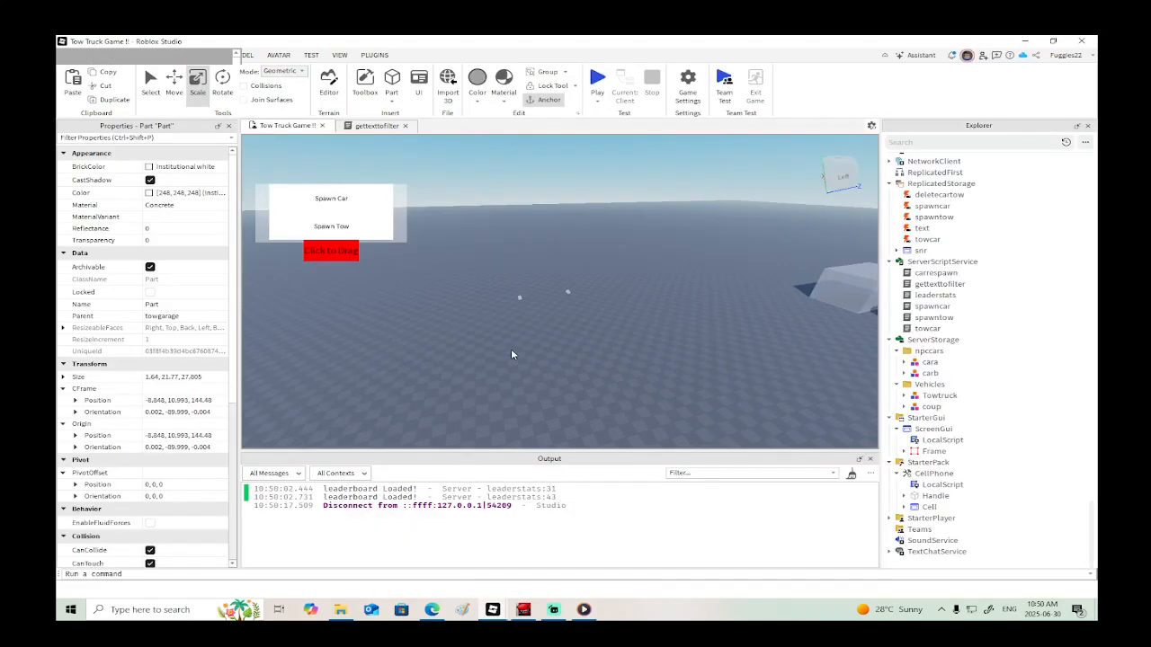
# Step: Collapse the ScreenGui in StarterGui, the CellPhone tool in StarterPack and the towgarage model in Workspace
pyautogui.moveTo(511, 353); pyautogui.dragTo(494, 351, button='right')
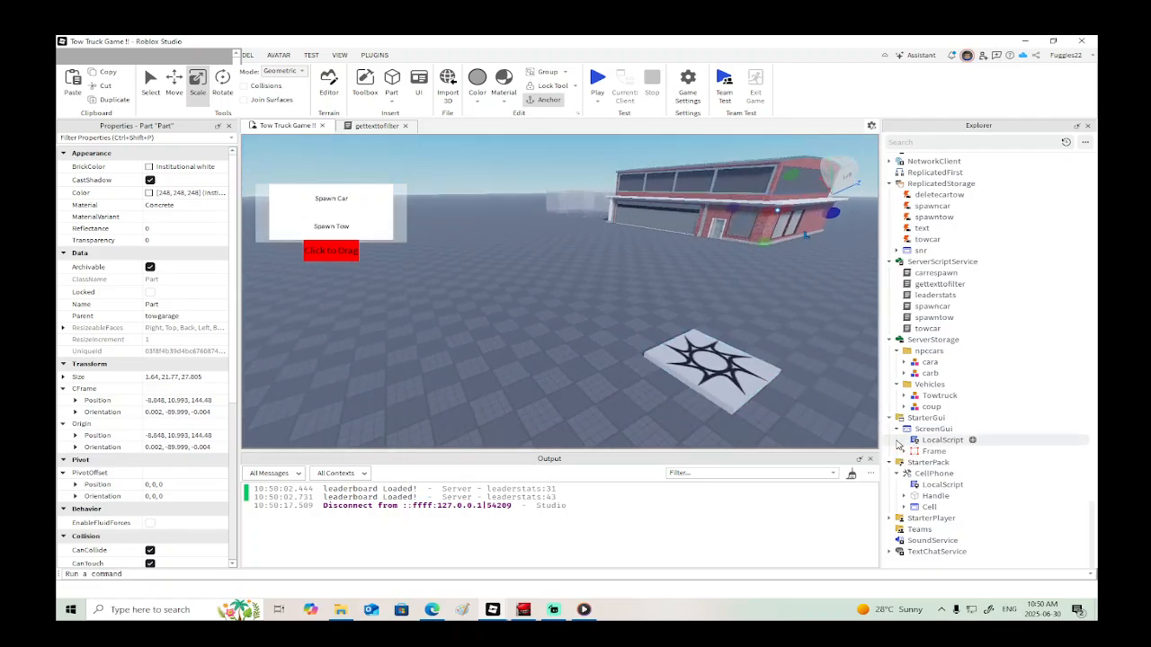
pyautogui.click(897, 428)
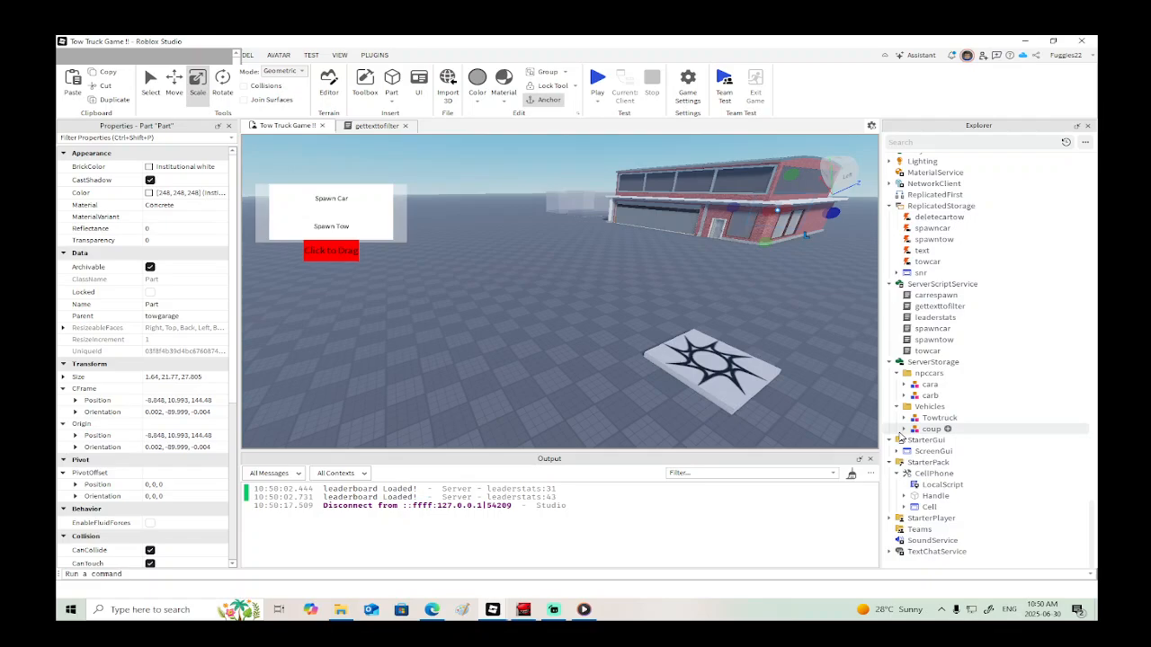
pyautogui.click(897, 473)
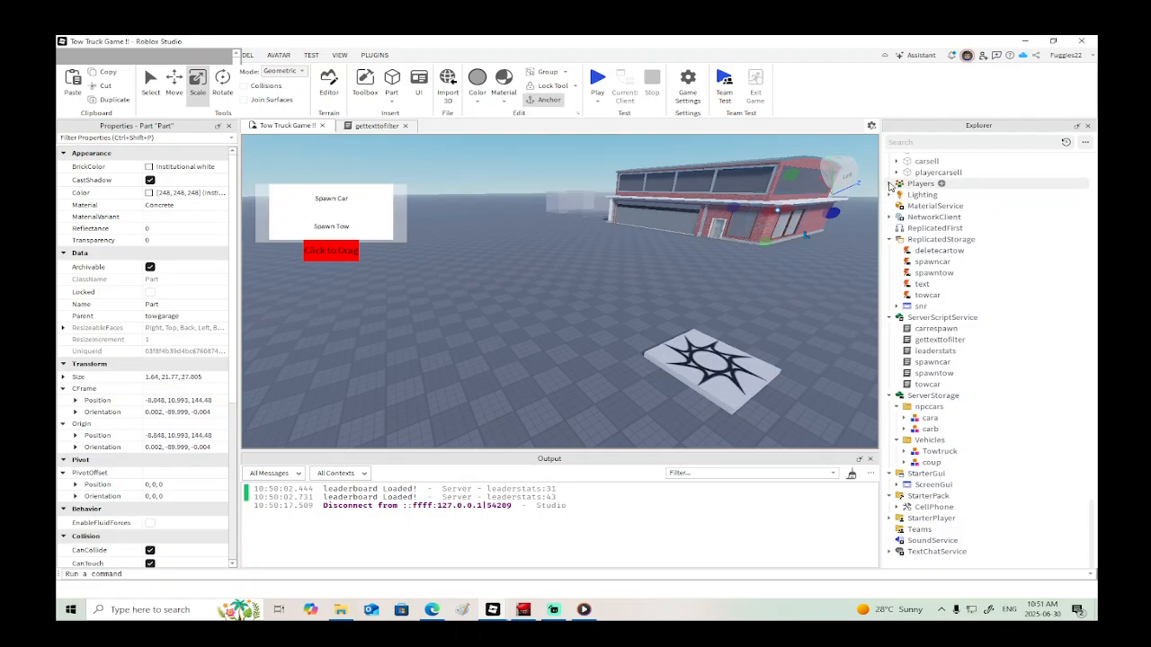
pyautogui.scroll(4, 892, 188)
pyautogui.scroll(10, 904, 225)
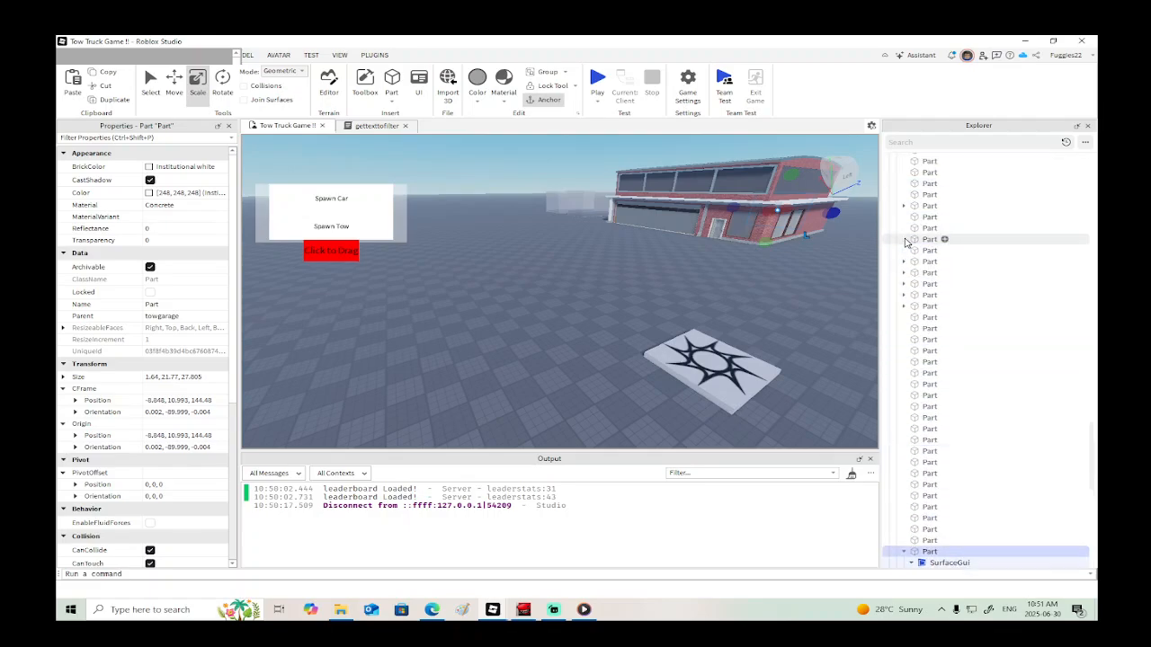
pyautogui.scroll(10, 908, 247)
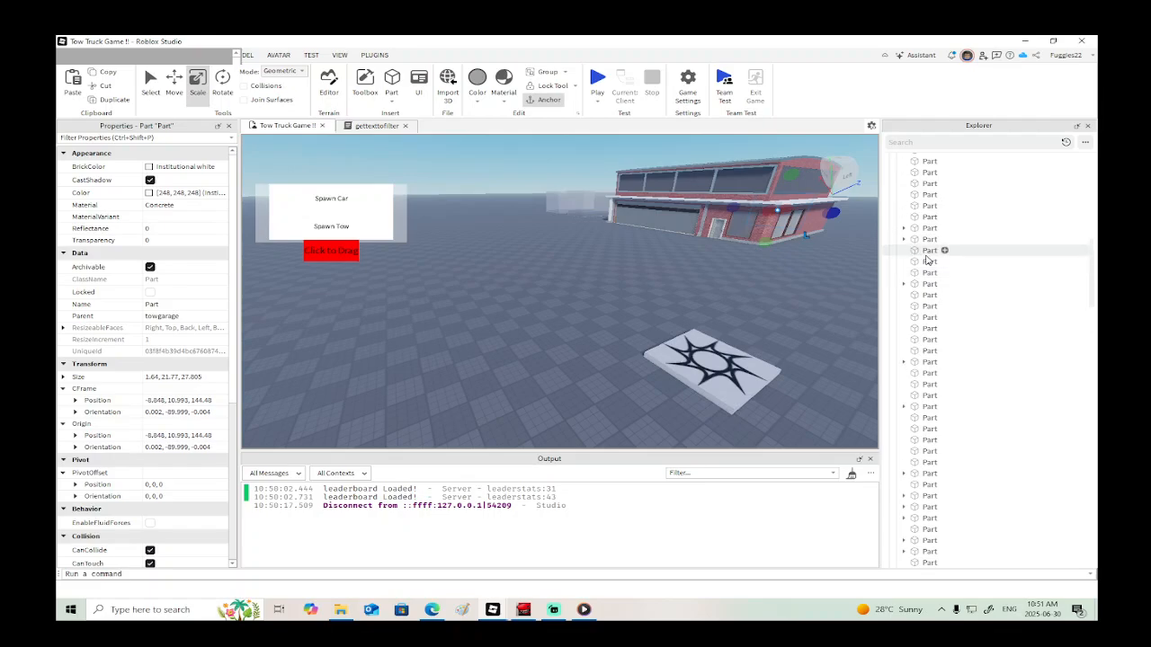
pyautogui.scroll(5, 927, 259)
pyautogui.click(897, 236)
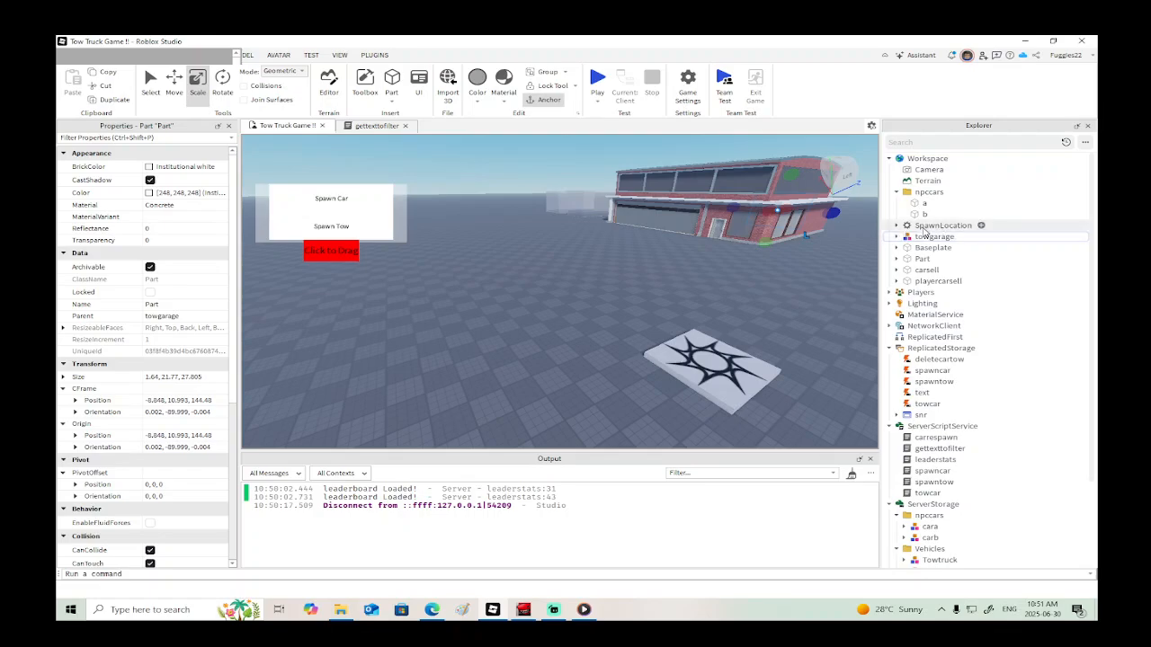
# Step: Rename the Workspace part inside the garage that holds the ProximityPrompt as towtruckpassbutton
pyautogui.click(922, 259)
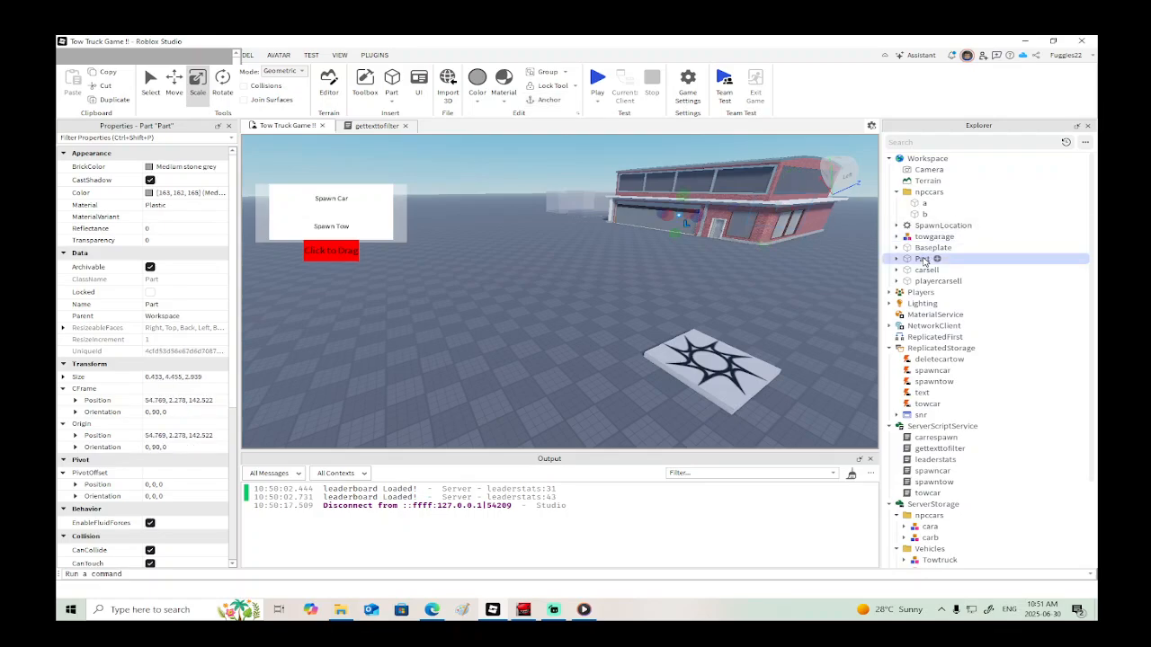
pyautogui.press('f')
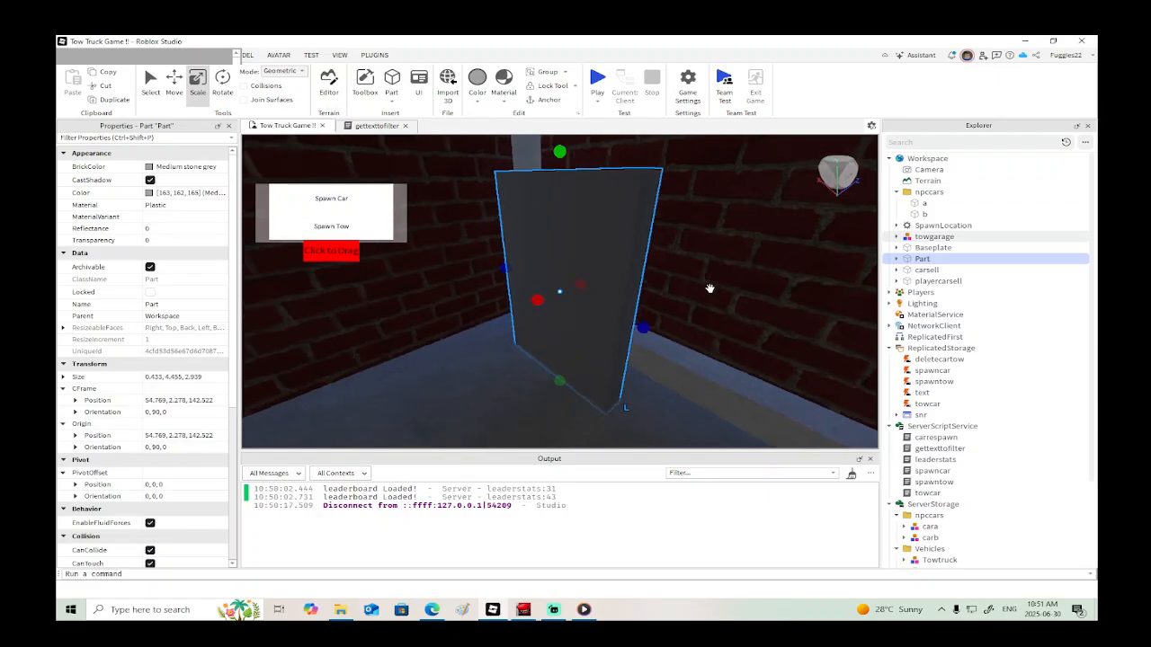
pyautogui.click(896, 259)
pyautogui.doubleClick(921, 260)
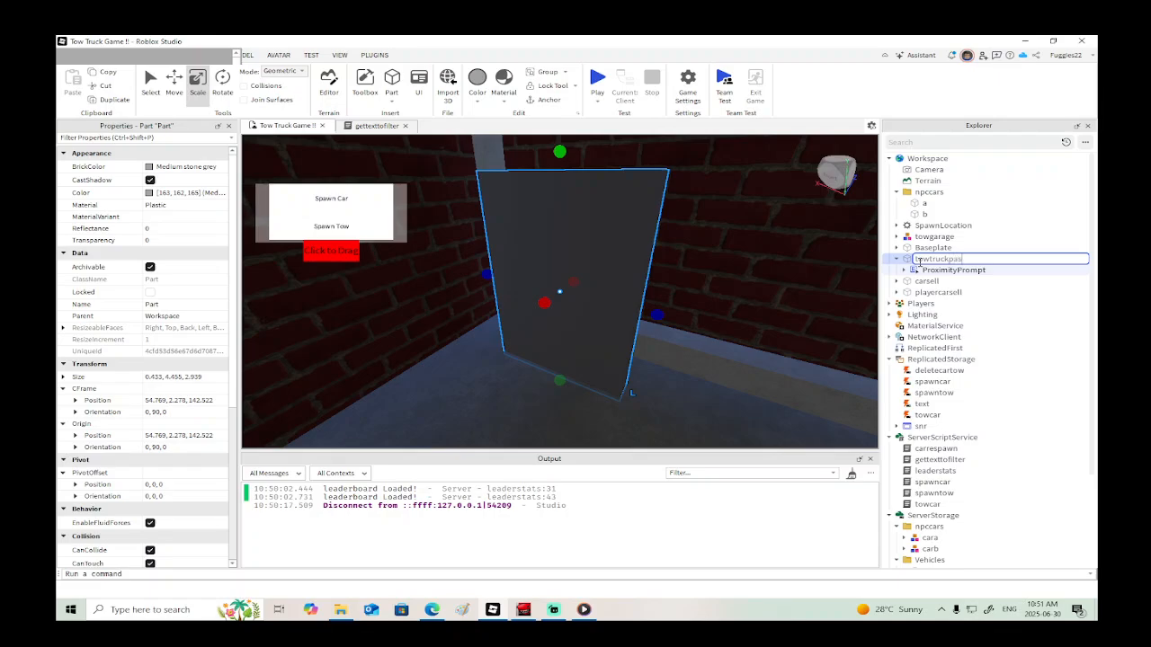
pyautogui.write('towtruckpassbutton')
pyautogui.press('Return')
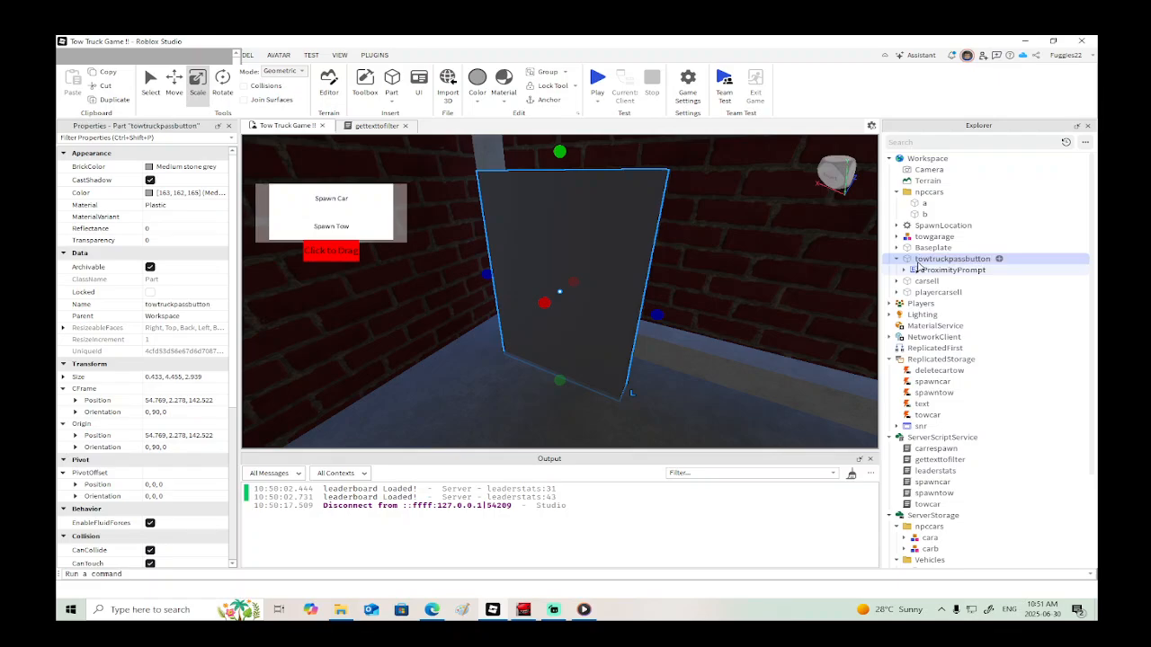
# Step: Select the carsell and playercarsell parts in turn to check where they stand beside the garage
pyautogui.scroll(-8, 786, 298)
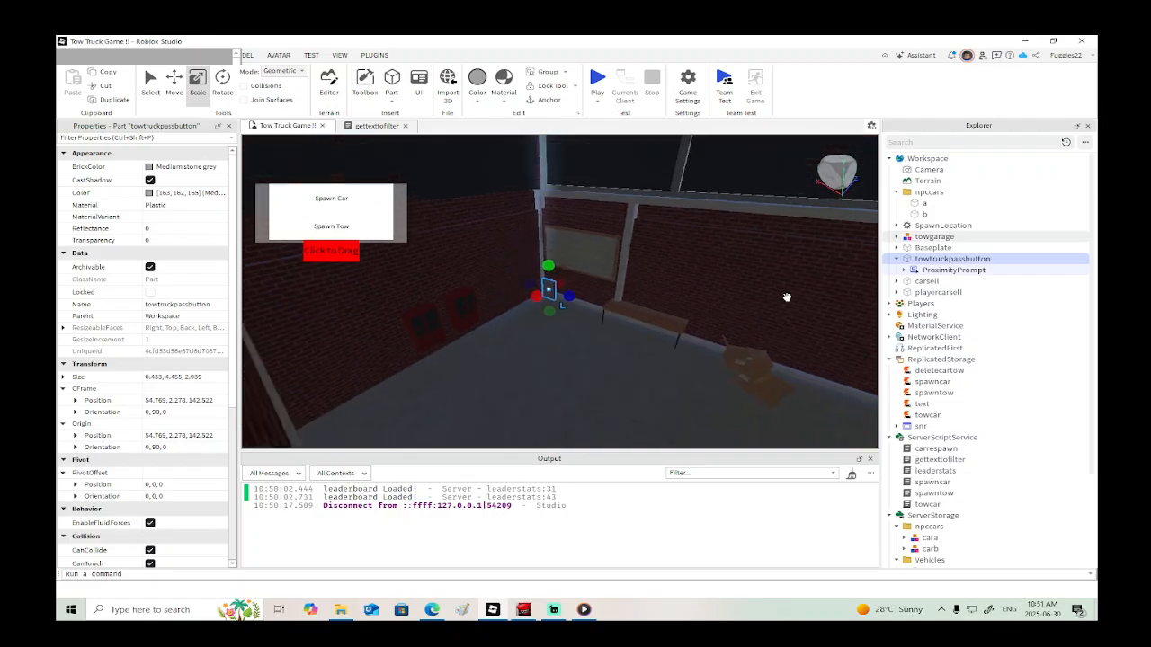
pyautogui.press('s')
pyautogui.click(911, 283)
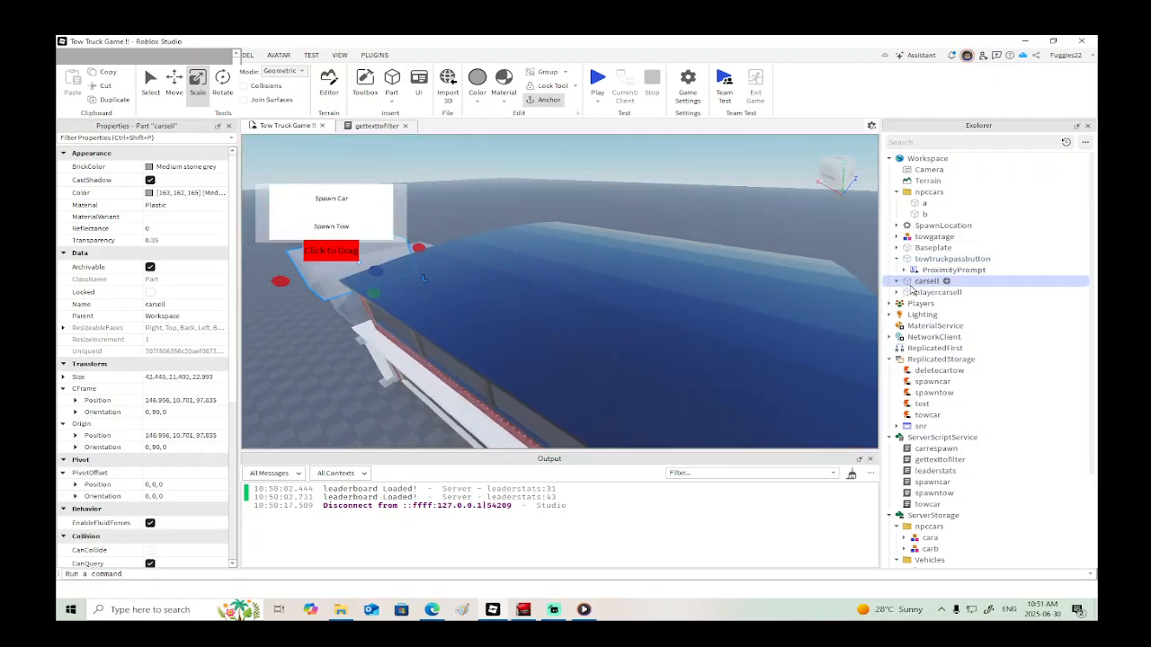
pyautogui.click(908, 292)
pyautogui.press('s')
pyautogui.moveTo(747, 290); pyautogui.dragTo(747, 289, button='right')
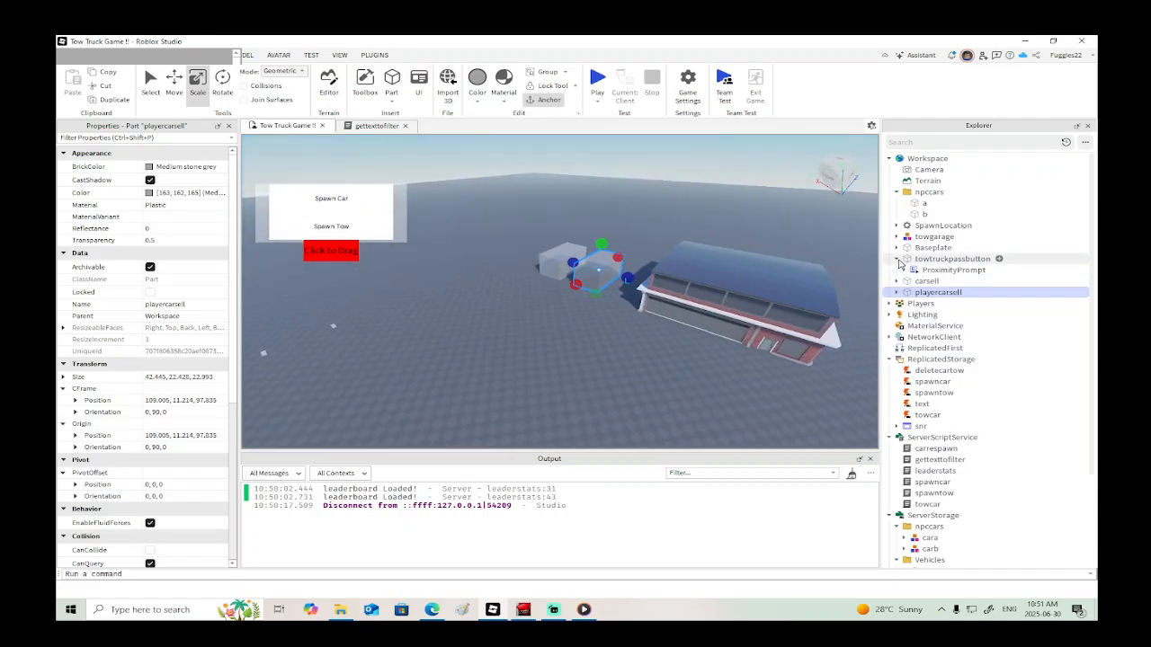
# Step: Group towtruckpassbutton, carsell and playercarsell as a folder and name it buysellbuttons
pyautogui.click(896, 259)
pyautogui.click(906, 260)
pyautogui.keyDown('shift'); pyautogui.click(908, 270); pyautogui.keyUp('shift')
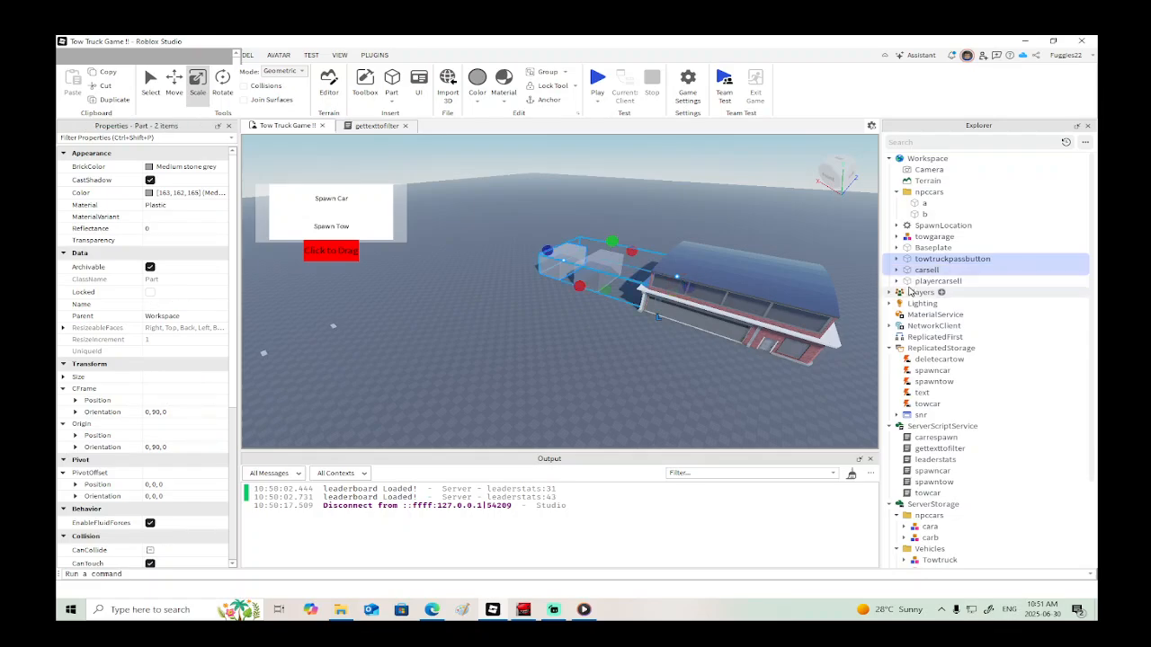
pyautogui.keyDown('shift'); pyautogui.click(910, 281); pyautogui.keyUp('shift')
pyautogui.rightClick(909, 285)
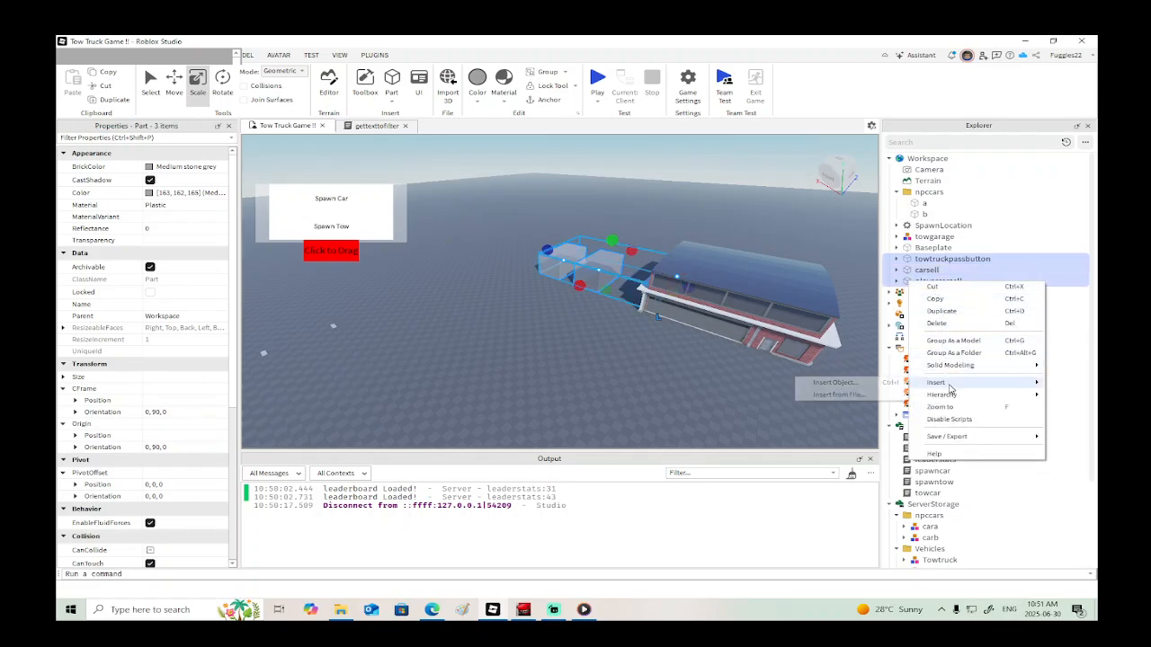
pyautogui.click(950, 354)
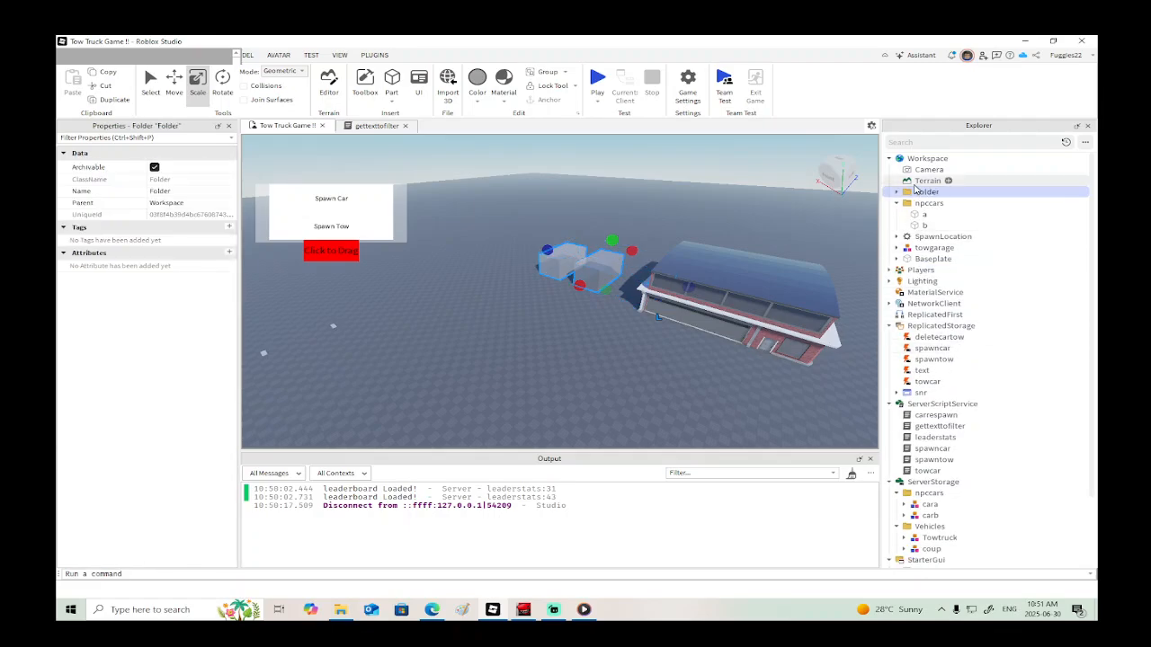
pyautogui.doubleClick(921, 193)
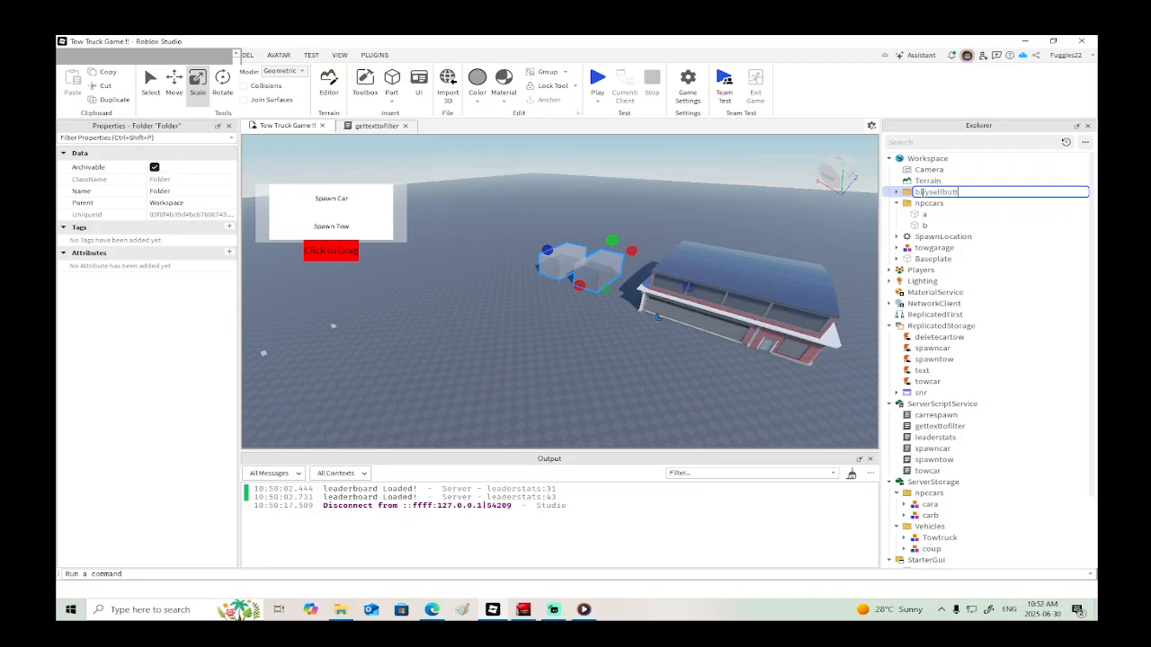
pyautogui.write('s')
pyautogui.press('Return')
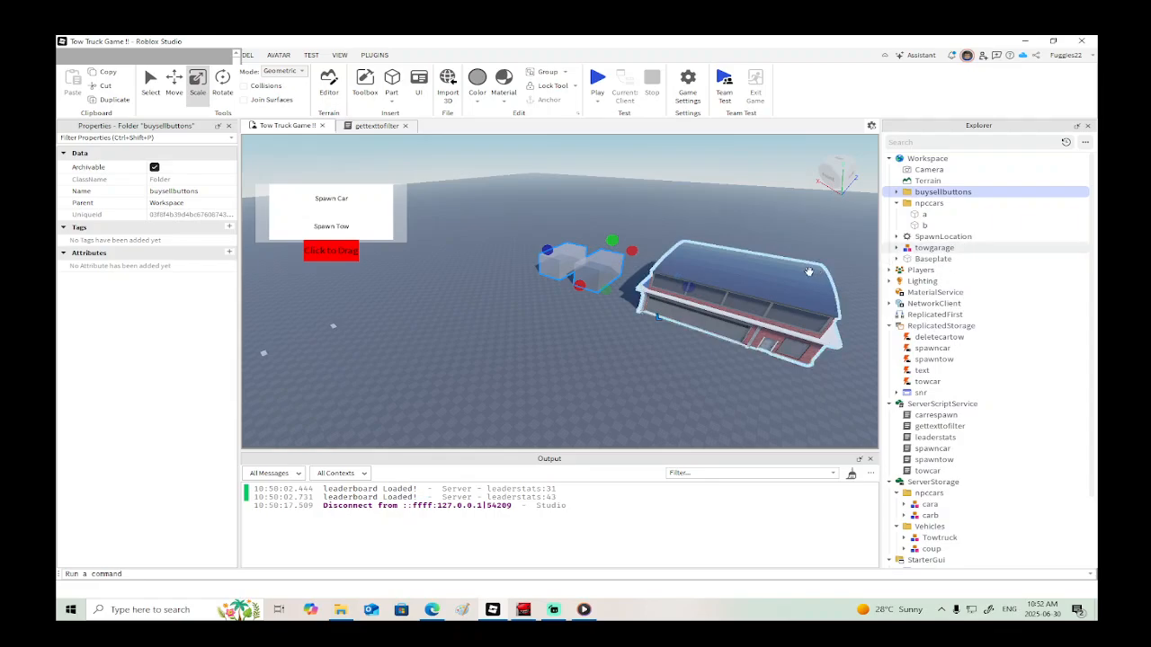
# Step: Collapse the npccars folder in Workspace and the npccars and Vehicles folders in ServerStorage
pyautogui.click(897, 202)
pyautogui.moveTo(750, 271); pyautogui.dragTo(743, 276, button='right')
pyautogui.press('d')
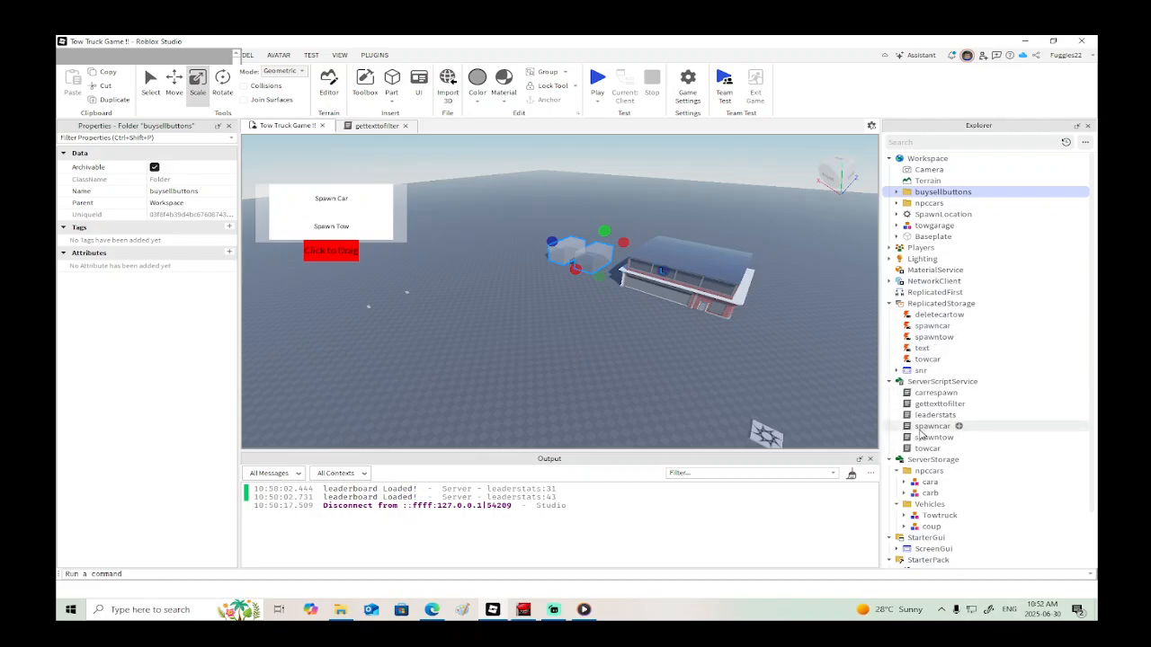
pyautogui.scroll(-2, 931, 399)
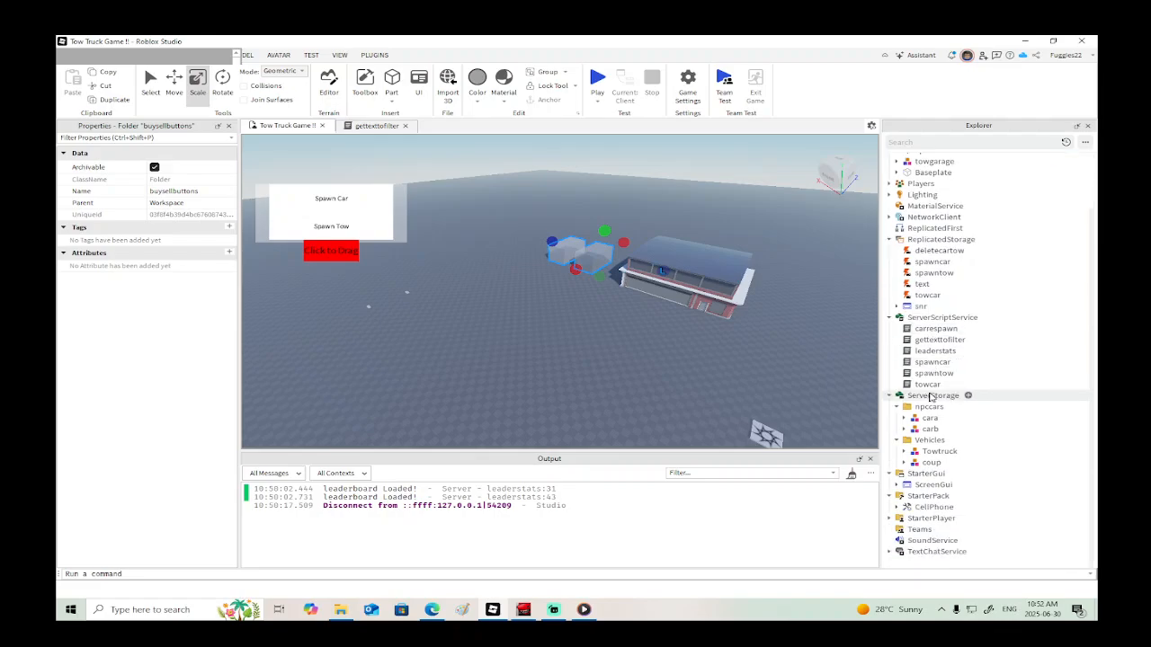
pyautogui.click(898, 430)
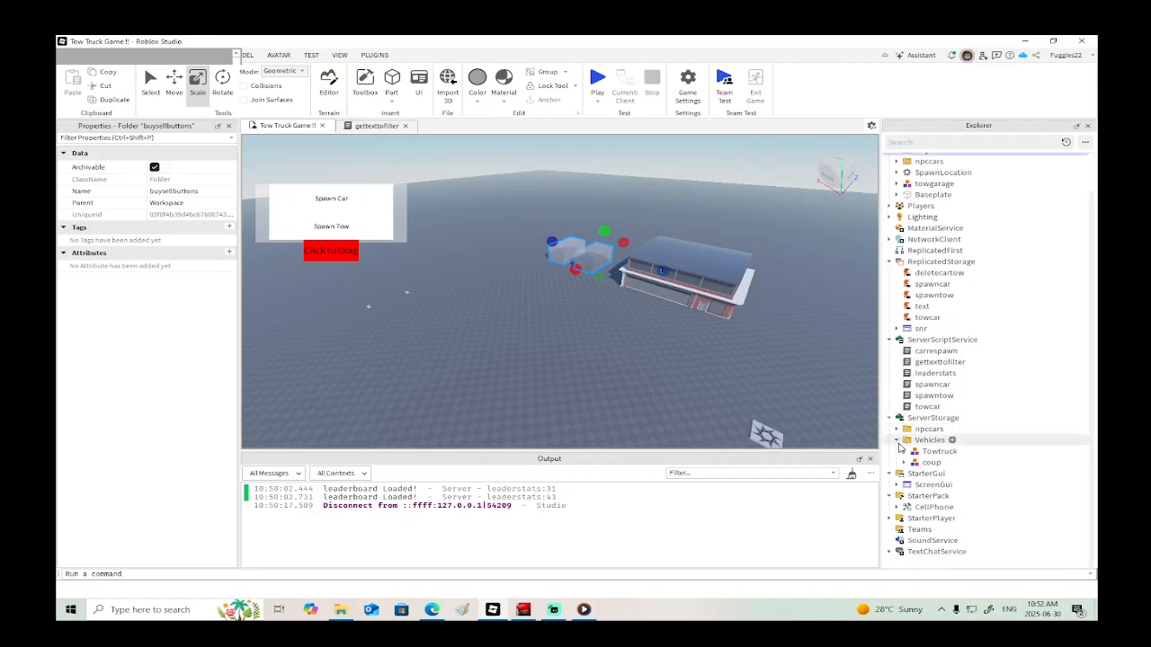
pyautogui.scroll(1, 902, 432)
pyautogui.click(896, 462)
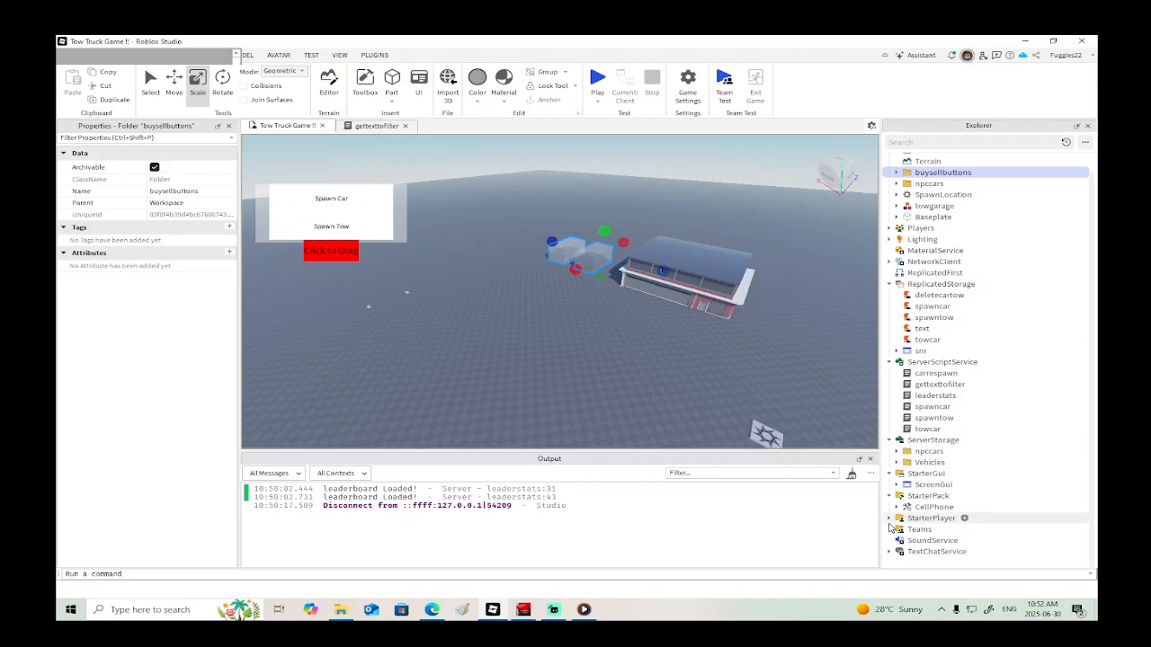
# Step: Rename the ScreenGui in StarterGui as spawnbuttons
pyautogui.click(932, 485)
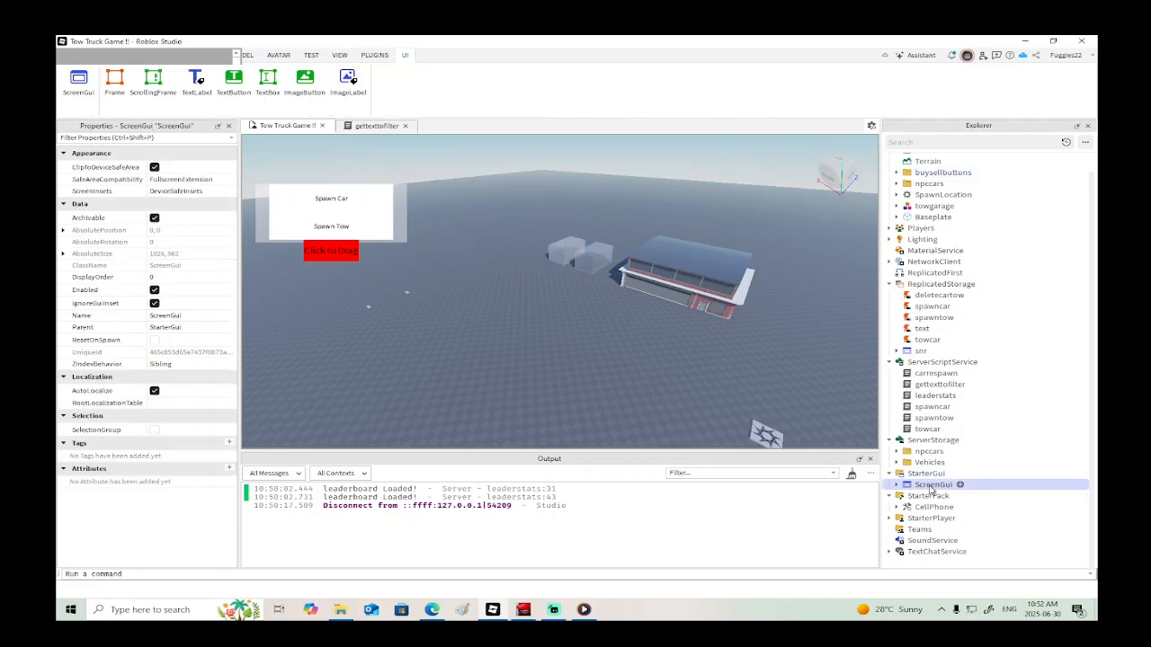
pyautogui.click(931, 487)
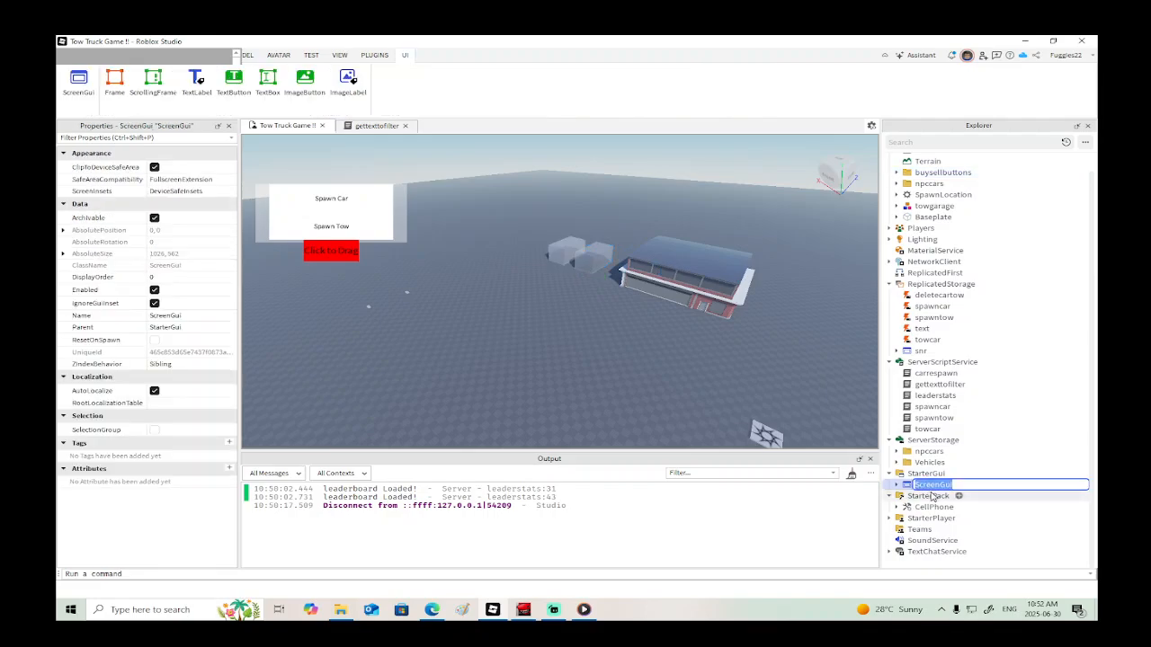
pyautogui.write('spawnbuttons')
pyautogui.press('Return')
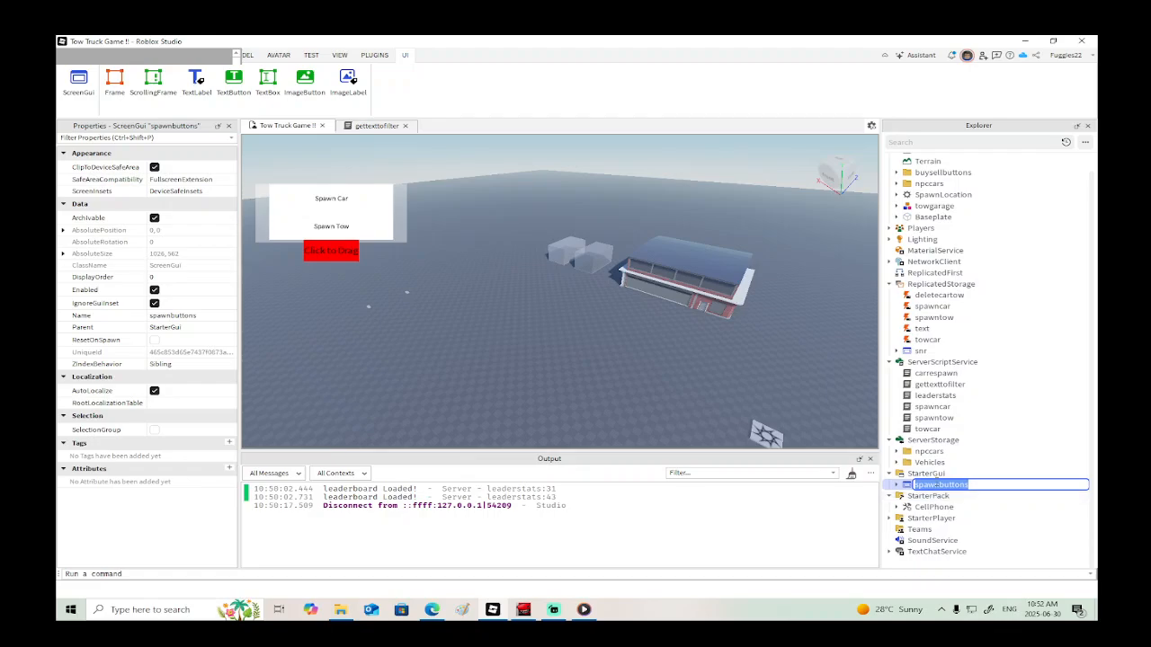
pyautogui.click(934, 508)
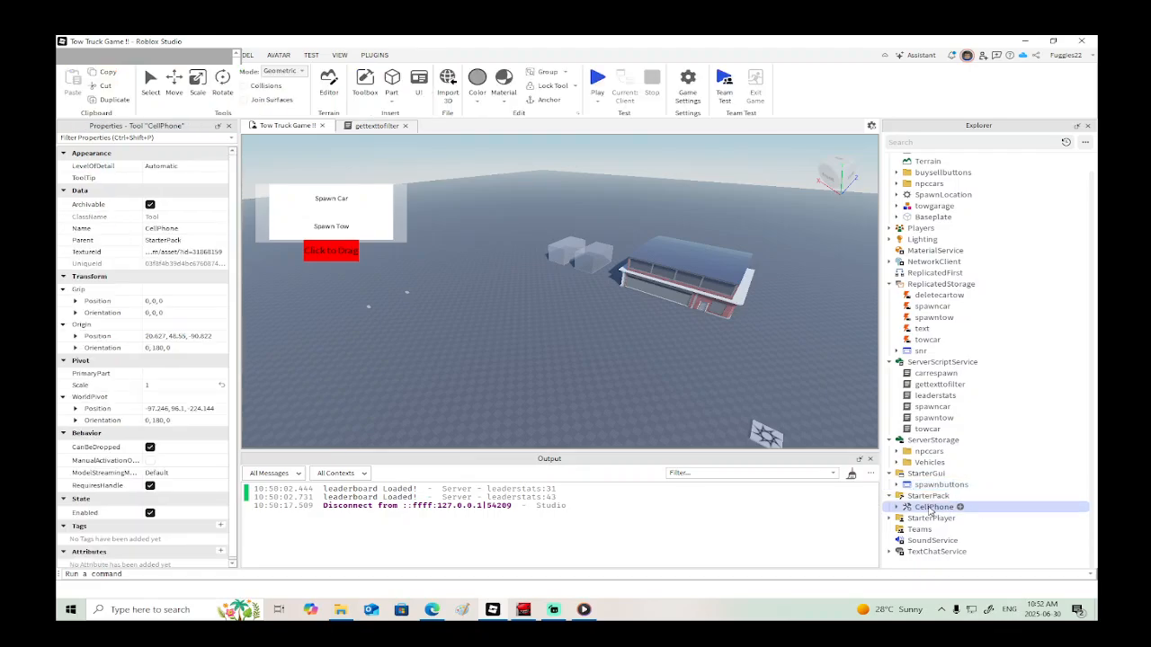
# Step: Insert a new folder into Workspace and move the buysellbuttons folder, the npccars folder and the towgarage model into it
pyautogui.scroll(1, 908, 188)
pyautogui.rightClick(922, 159)
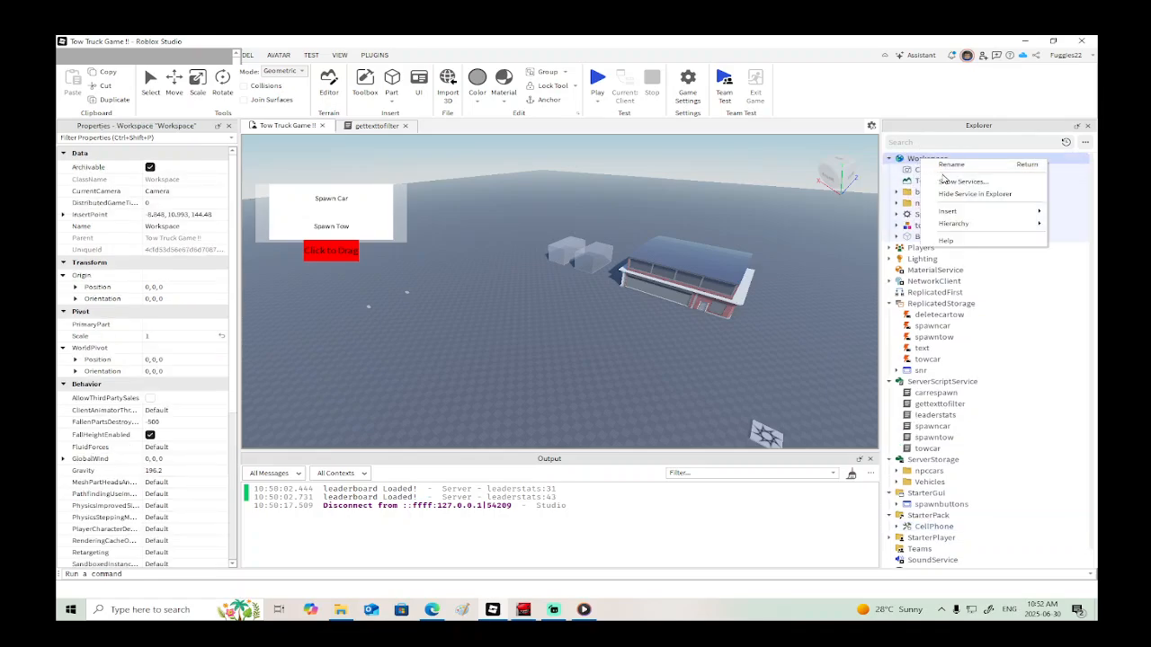
pyautogui.moveTo(949, 211)
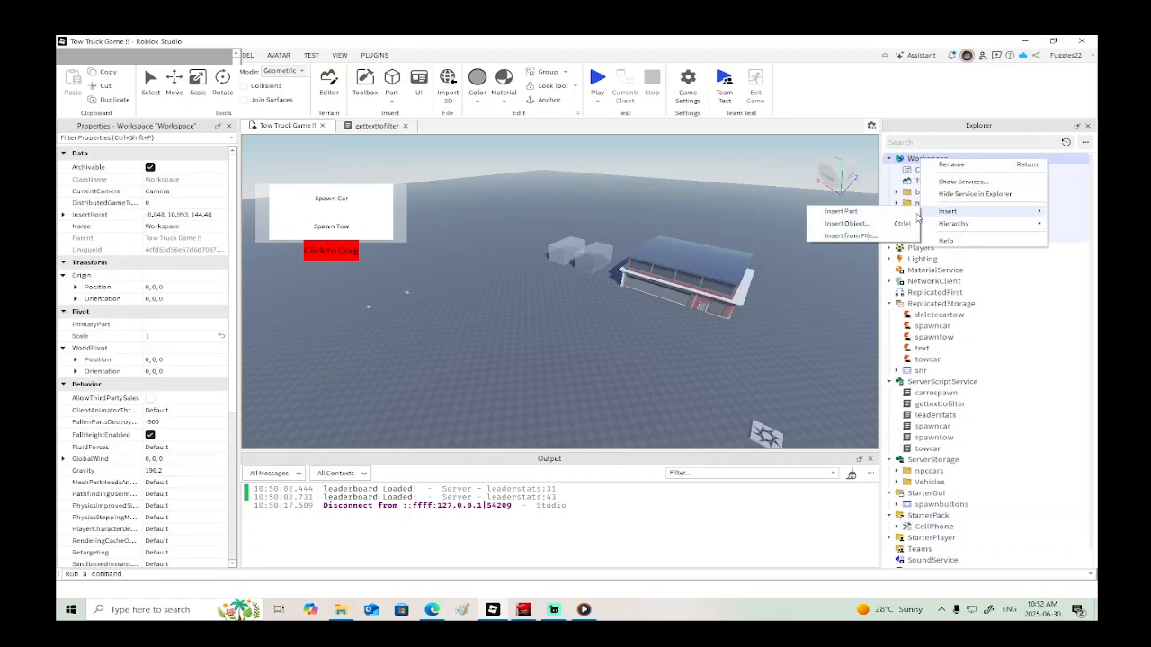
pyautogui.click(846, 223)
pyautogui.write('folder')
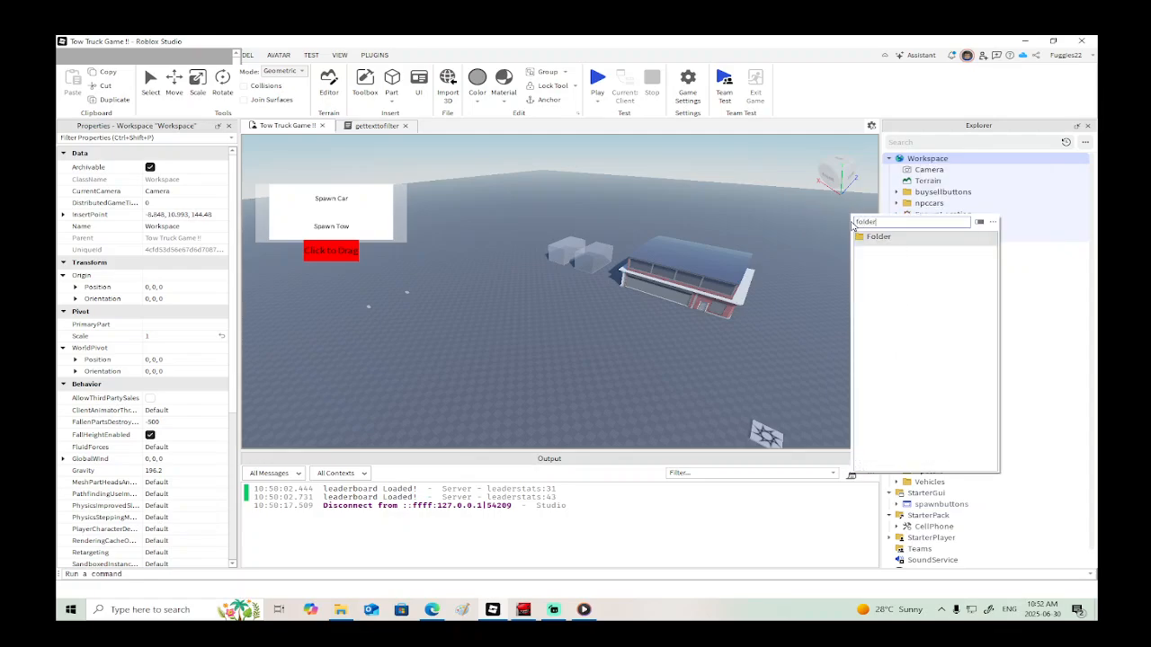
pyautogui.click(906, 240)
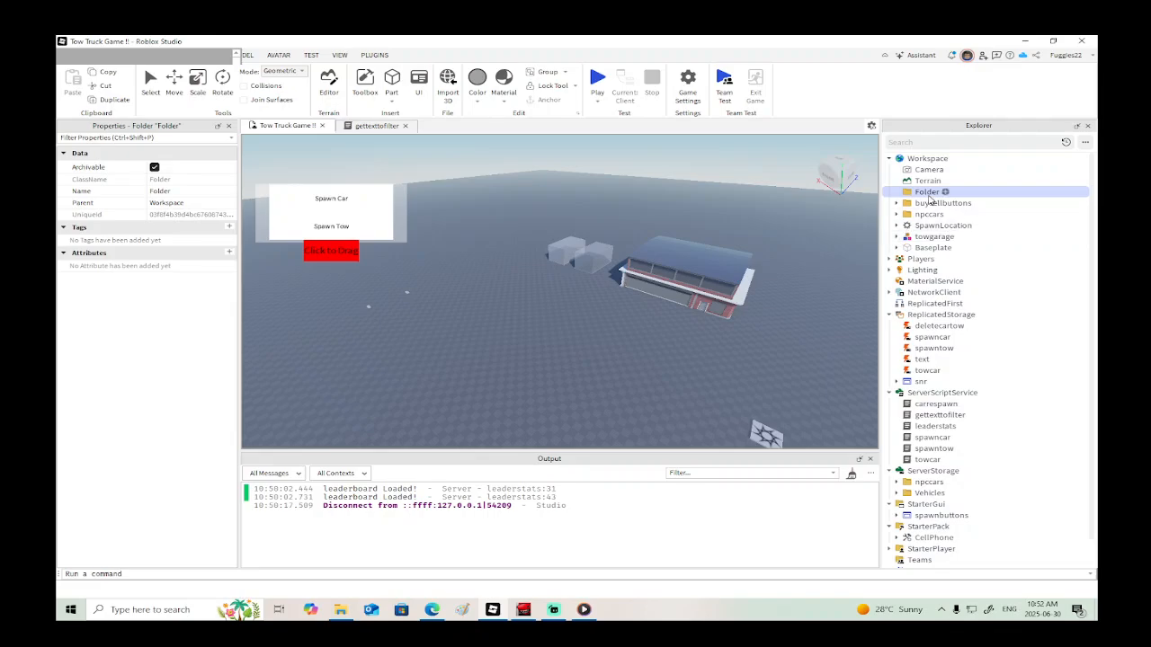
pyautogui.moveTo(930, 201)
pyautogui.mouseDown()
pyautogui.moveTo(926, 193)
pyautogui.moveTo(919, 213)
pyautogui.moveTo(923, 192)
pyautogui.mouseUp()
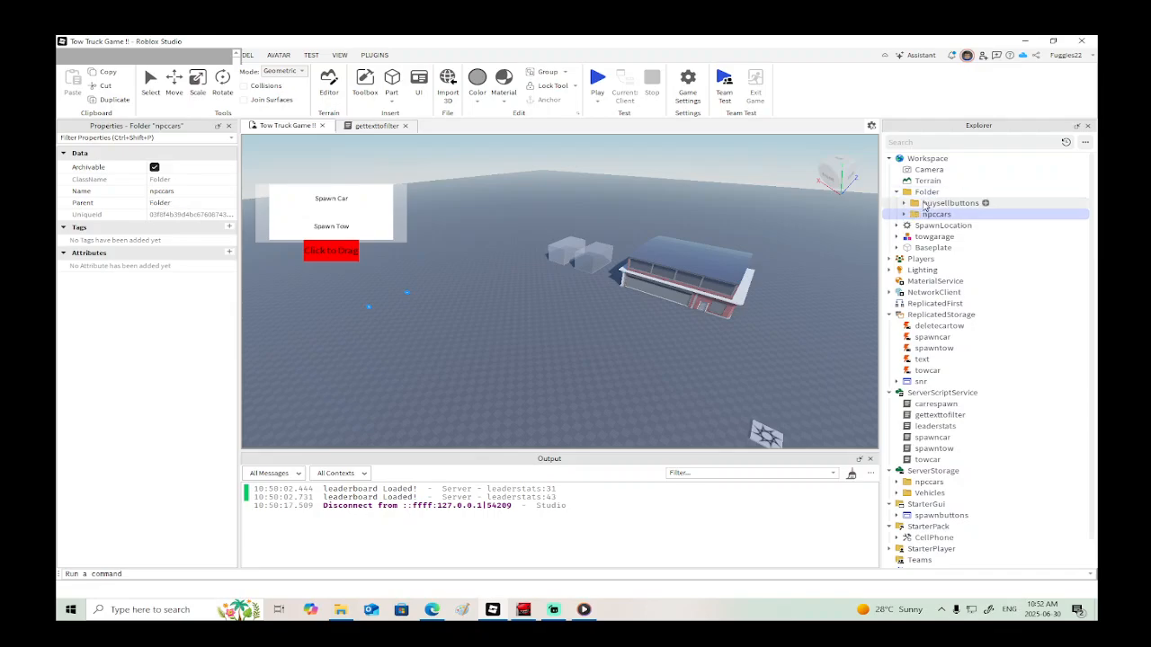
pyautogui.moveTo(935, 235); pyautogui.dragTo(926, 193)
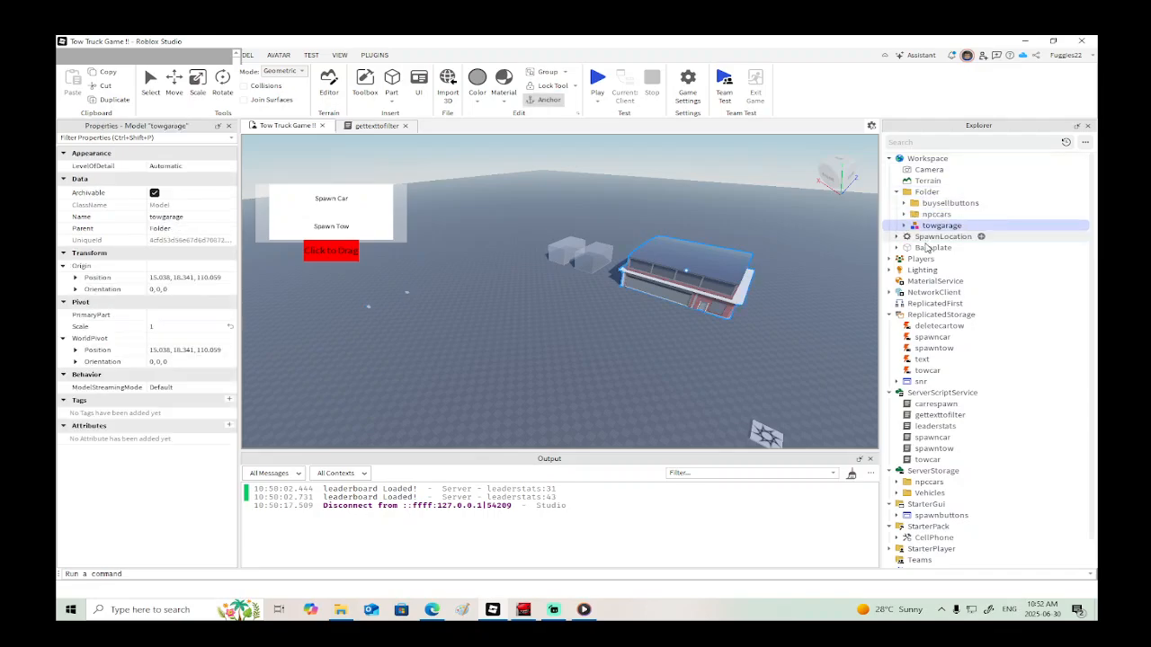
# Step: Move all remote events and the snr GUI from ReplicatedStorage plus all scripts from ServerScriptService into the new Workspace folder
pyautogui.click(935, 325)
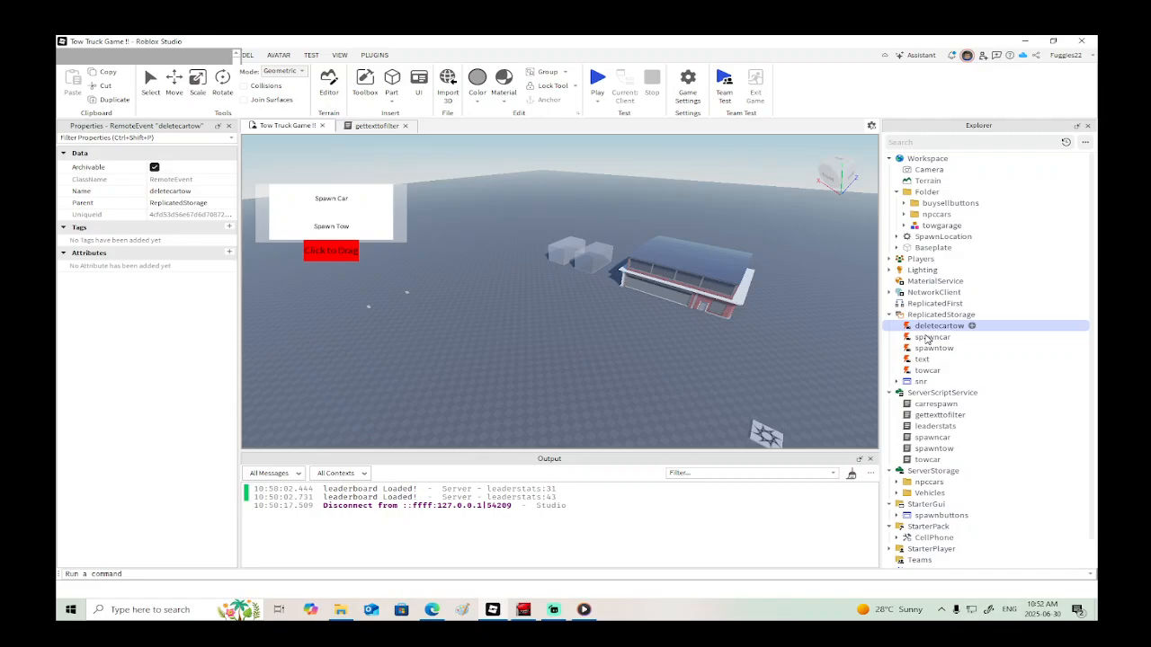
pyautogui.keyDown('shift'); pyautogui.click(921, 382); pyautogui.keyUp('shift')
pyautogui.moveTo(923, 378); pyautogui.dragTo(931, 192)
pyautogui.click(936, 403)
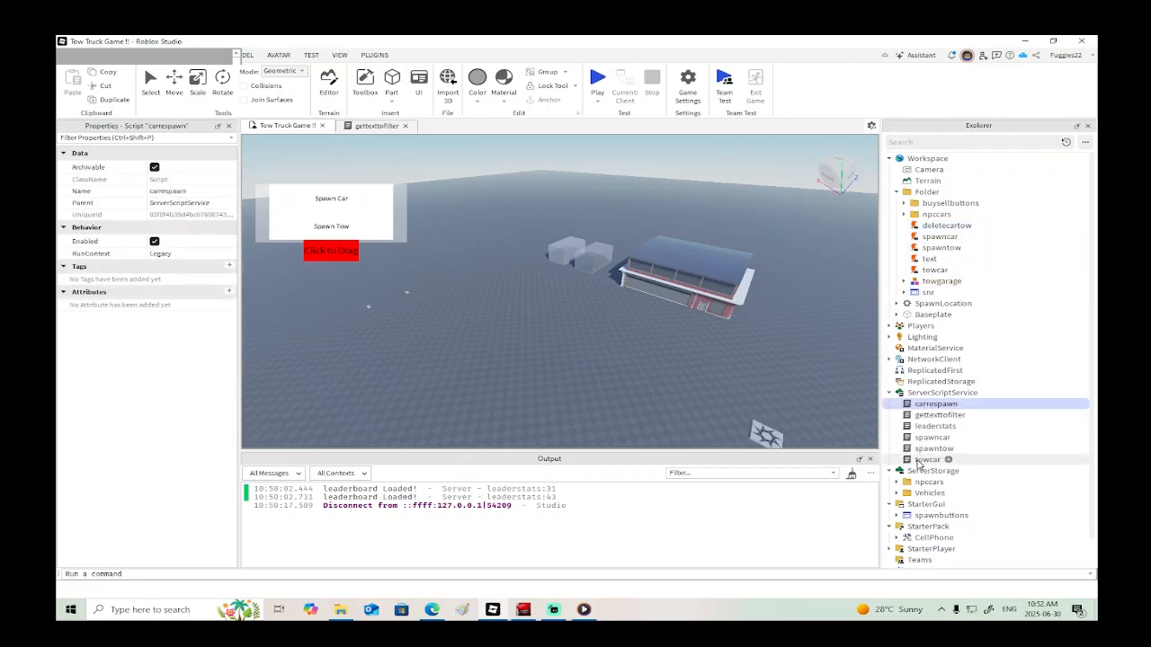
pyautogui.keyDown('shift'); pyautogui.click(926, 459); pyautogui.keyUp('shift')
pyautogui.moveTo(927, 460); pyautogui.dragTo(923, 197)
# Step: Move the npccars and Vehicles folders from ServerStorage into the new Workspace folder
pyautogui.click(913, 484)
pyautogui.keyDown('shift'); pyautogui.click(914, 494); pyautogui.keyUp('shift')
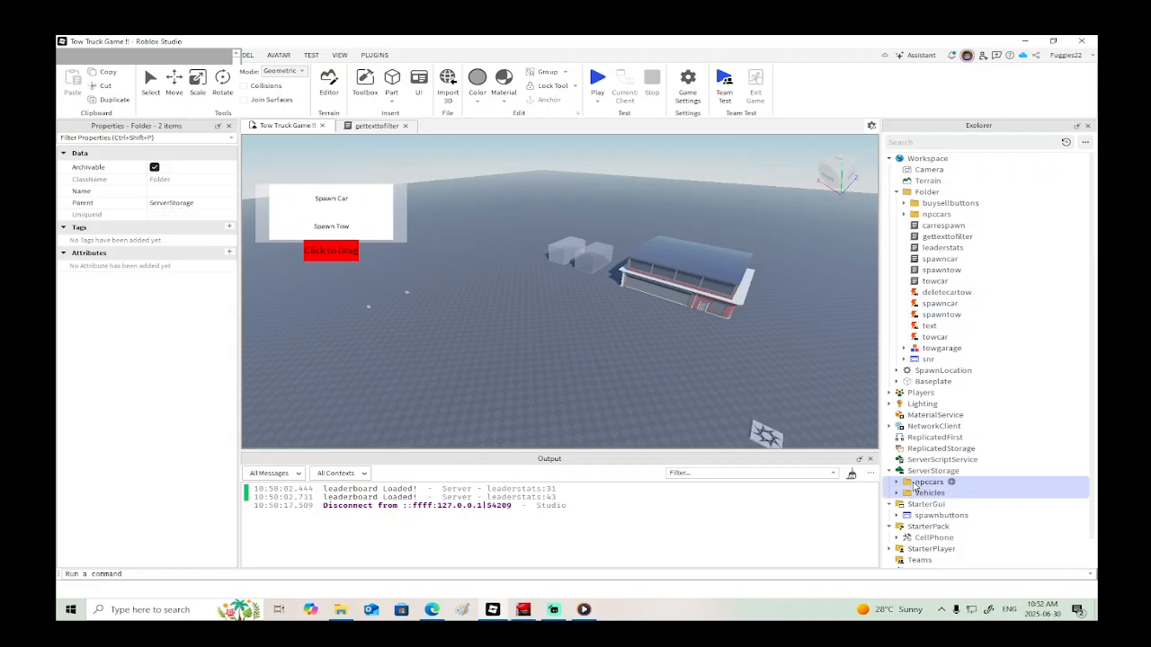
pyautogui.moveTo(913, 486); pyautogui.dragTo(926, 193)
pyautogui.scroll(-1, 994, 414)
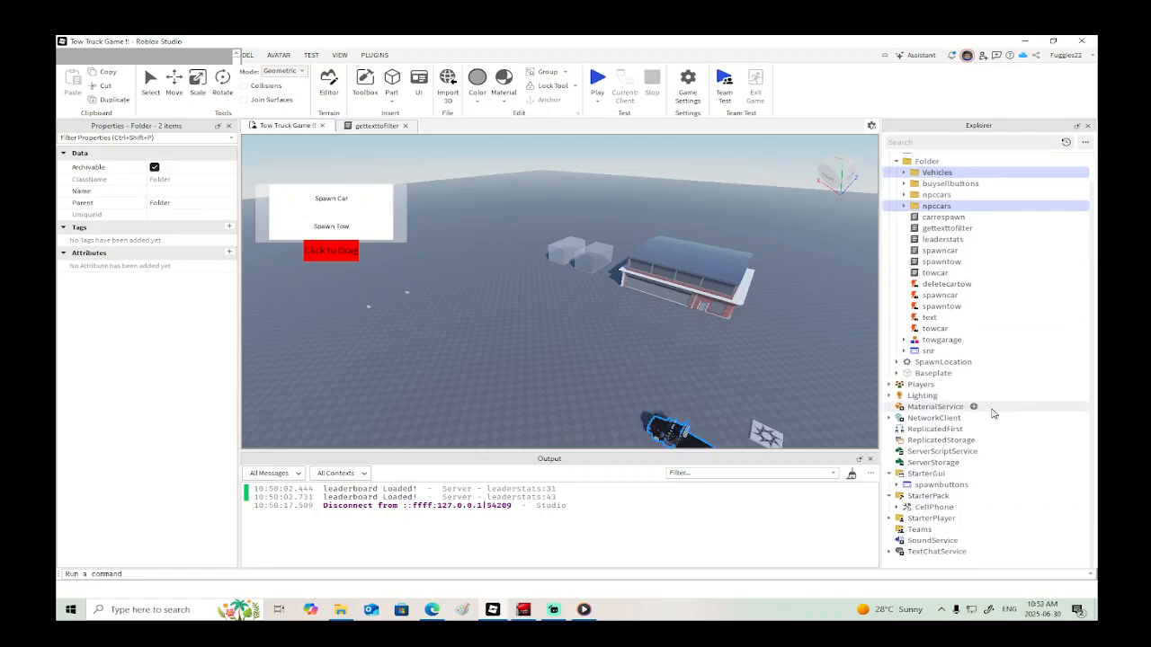
pyautogui.press('f')
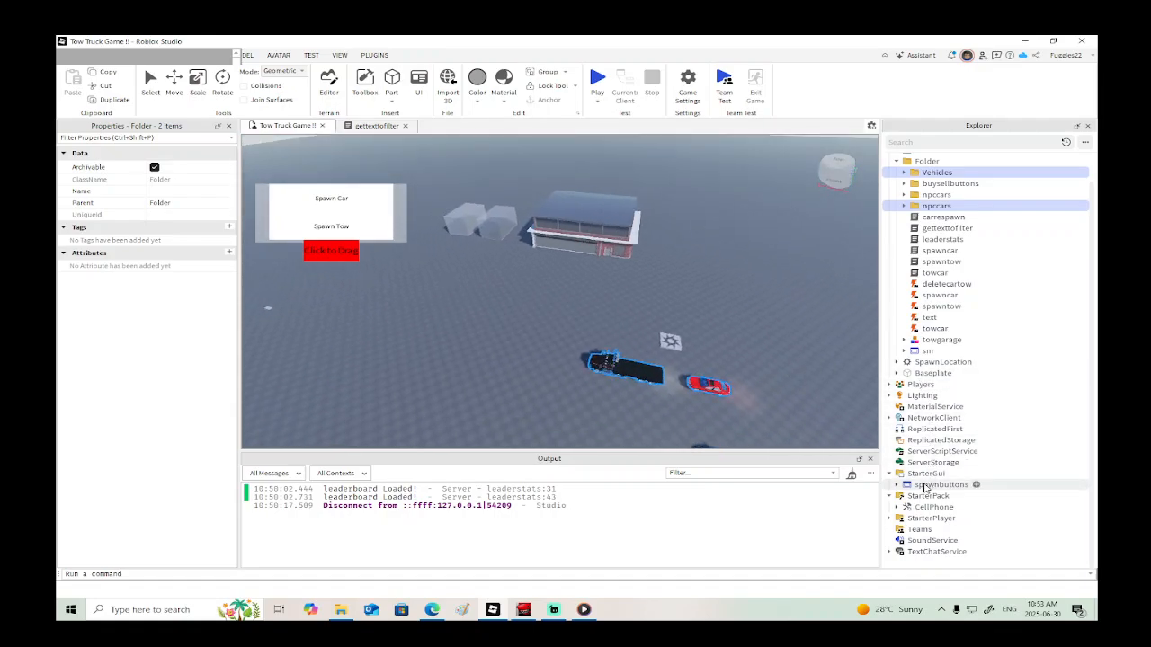
# Step: Move the spawnbuttons GUI from StarterGui and the CellPhone tool from StarterPack into the new Workspace folder
pyautogui.moveTo(926, 486); pyautogui.dragTo(926, 162)
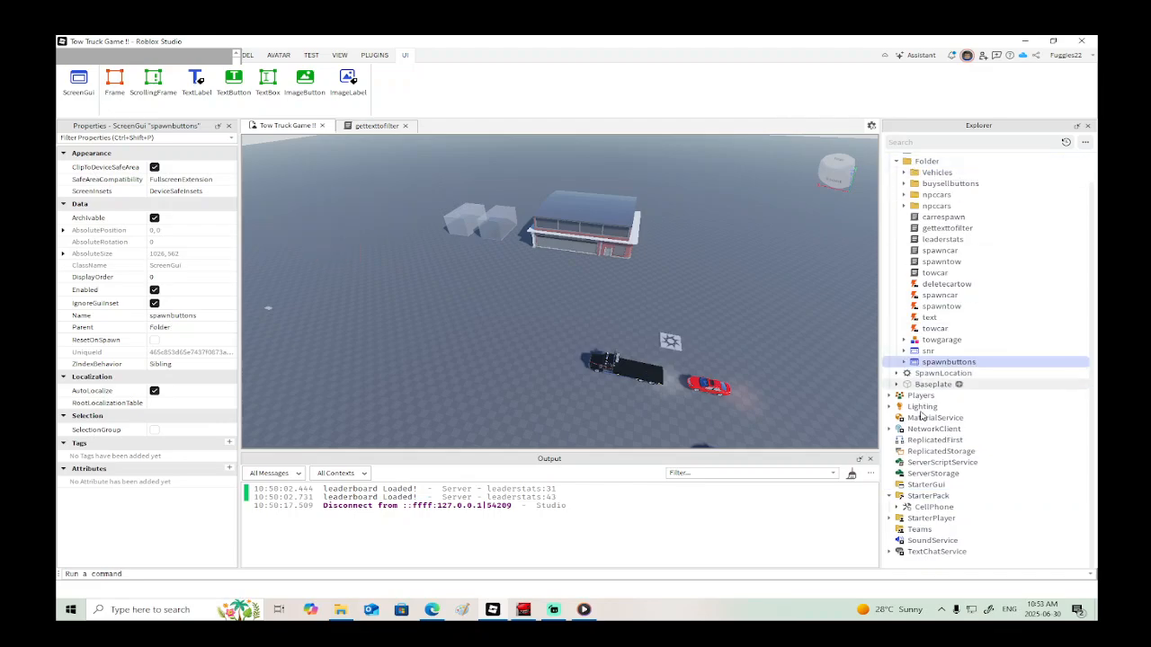
pyautogui.moveTo(931, 507); pyautogui.dragTo(926, 164)
pyautogui.scroll(1, 899, 485)
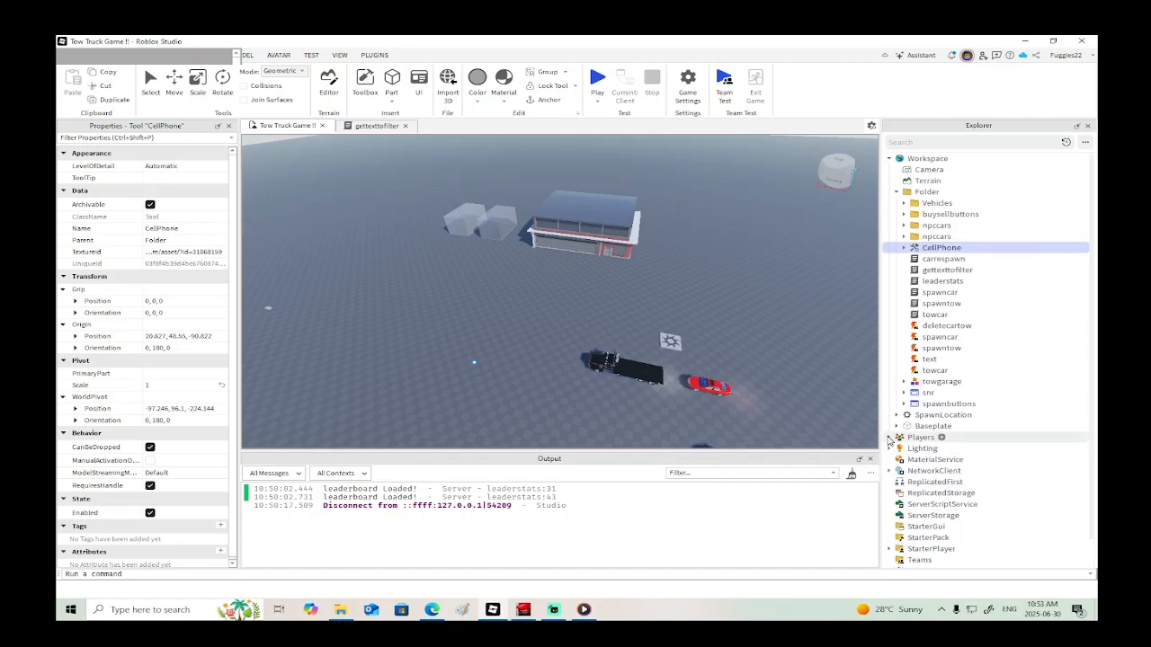
pyautogui.moveTo(750, 301)
pyautogui.mouseDown(button='right')
pyautogui.moveTo(739, 301)
pyautogui.moveTo(770, 293)
pyautogui.mouseUp(button='right')
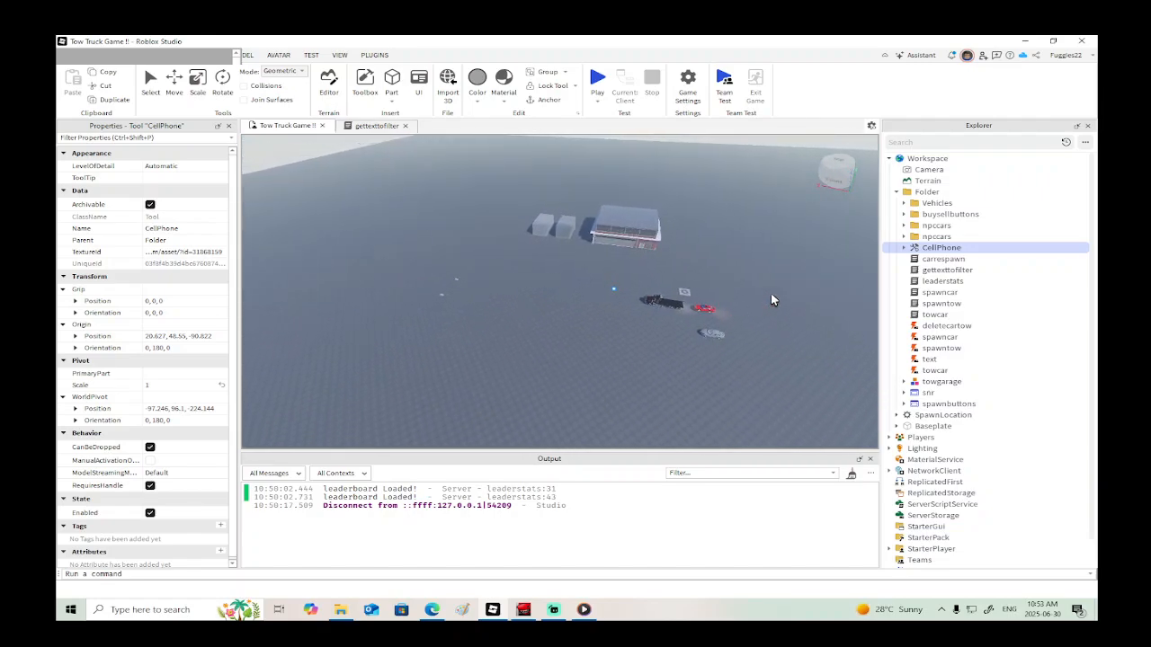
# Step: Collapse the collected Workspace folder and open its Save to Roblox asset configuration
pyautogui.click(896, 193)
pyautogui.rightClick(906, 195)
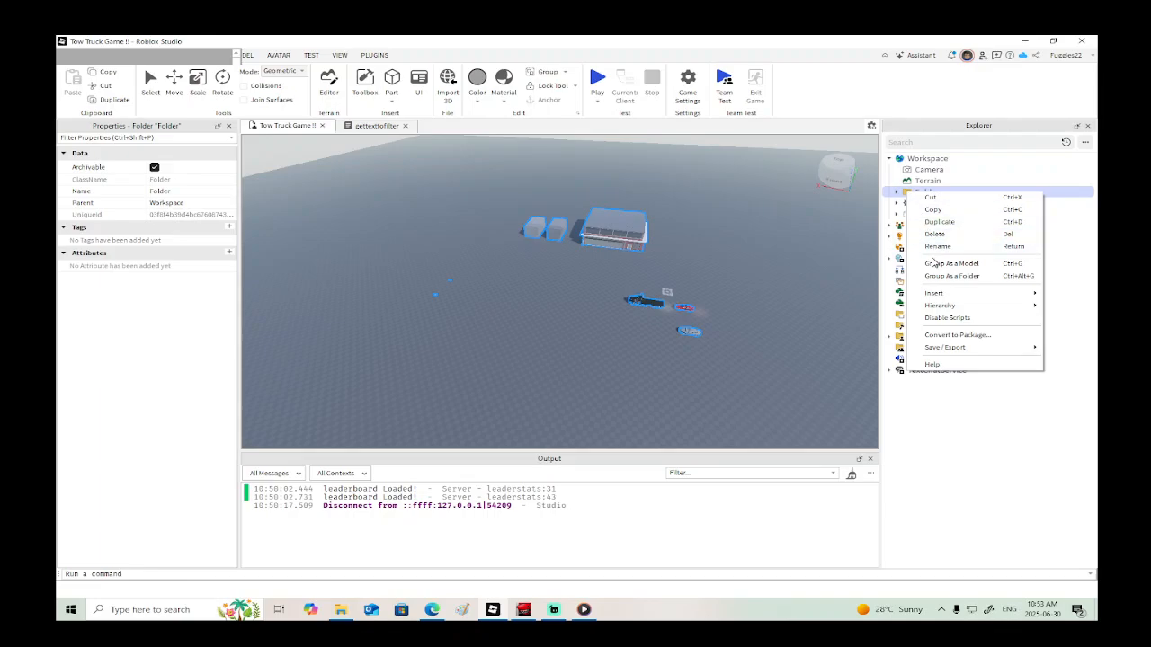
pyautogui.moveTo(943, 349)
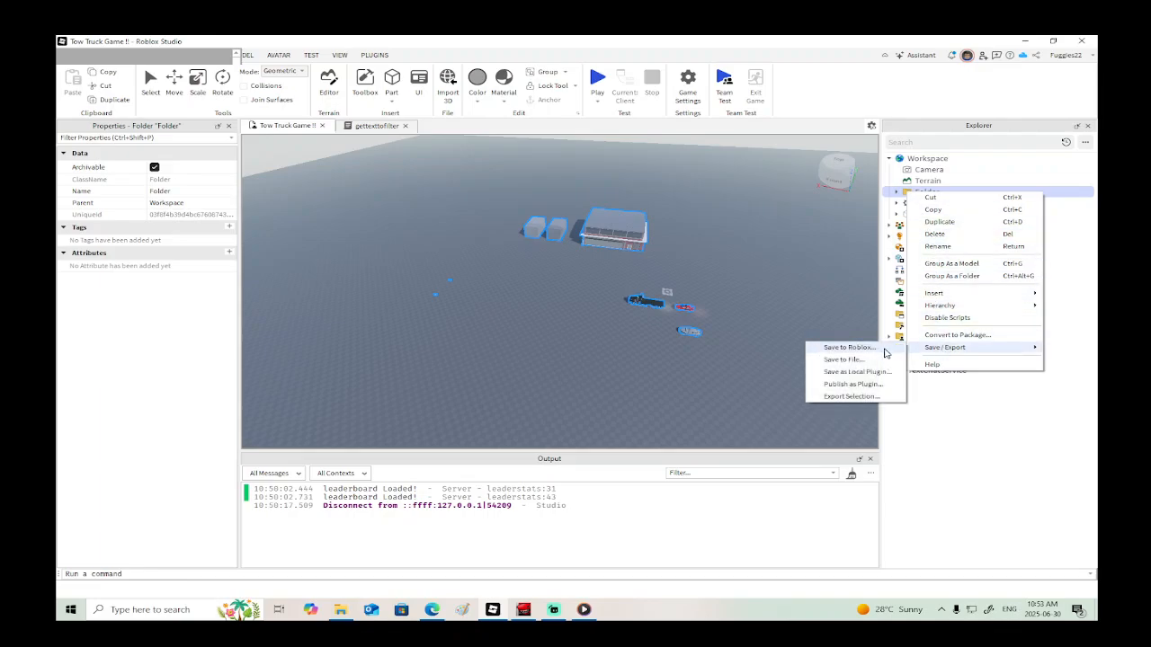
pyautogui.click(864, 351)
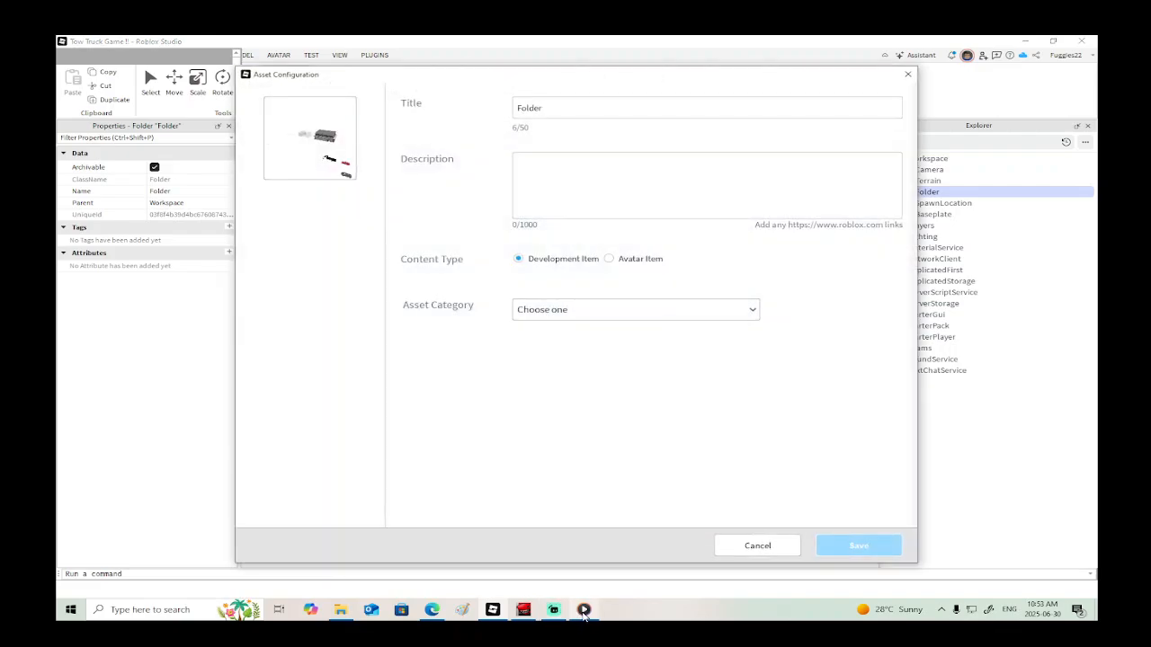
# Step: Switch to Media Player, play the recording from about 5:21, and return to the asset configuration in Roblox Studio
pyautogui.click(583, 610)
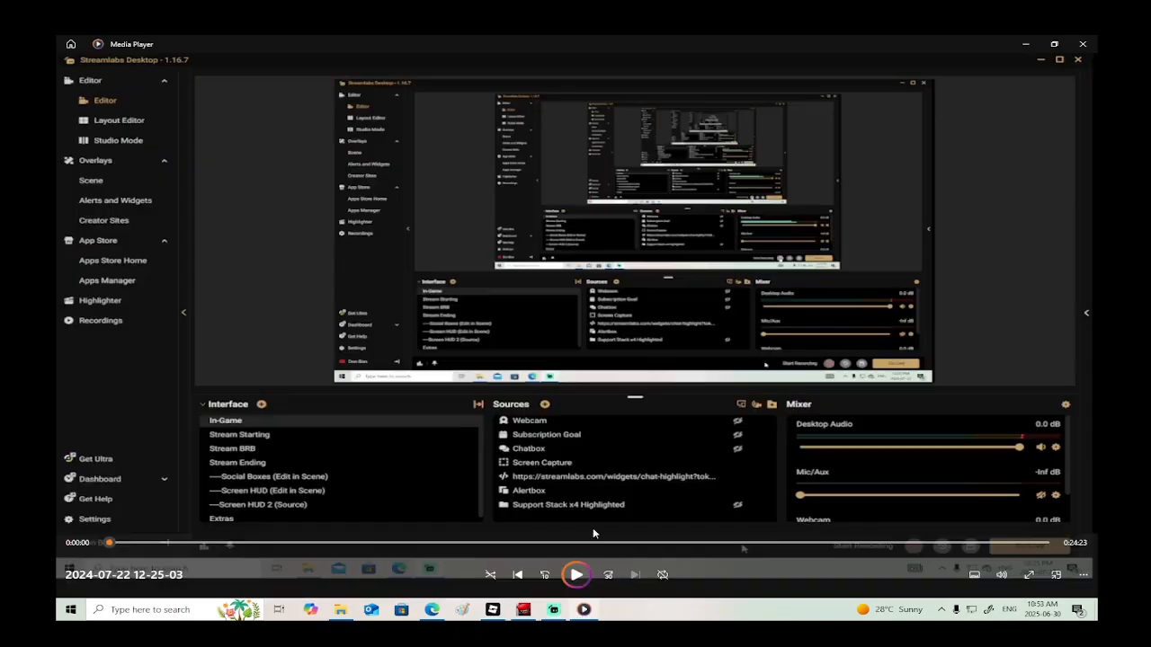
pyautogui.click(318, 544)
pyautogui.click(576, 575)
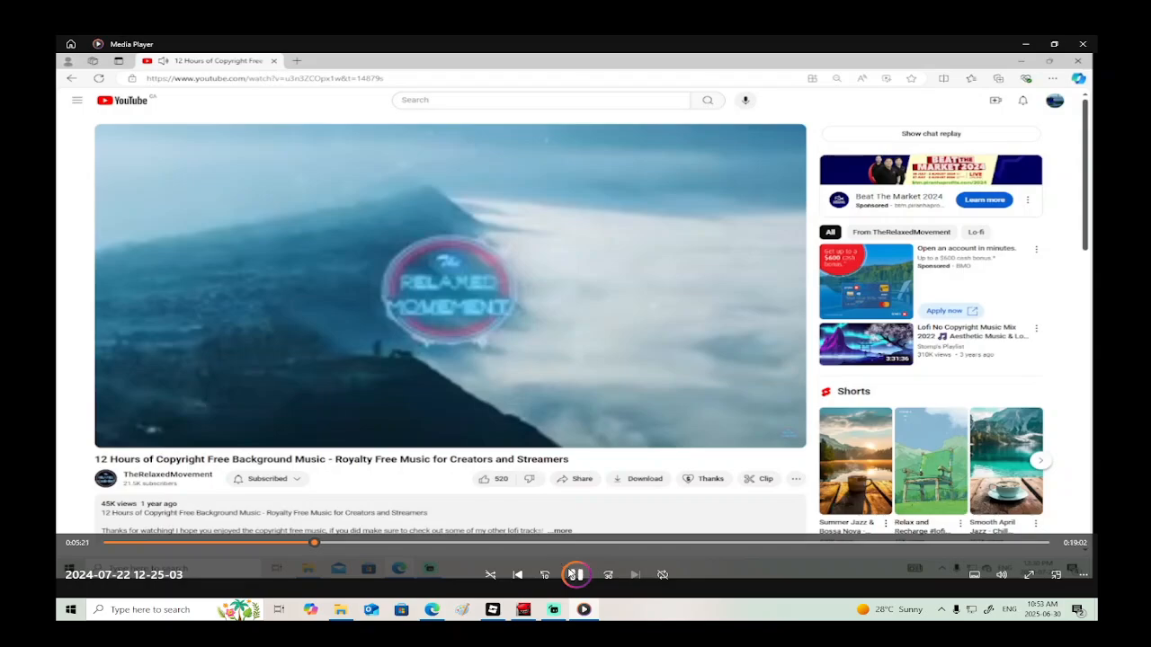
pyautogui.click(521, 609)
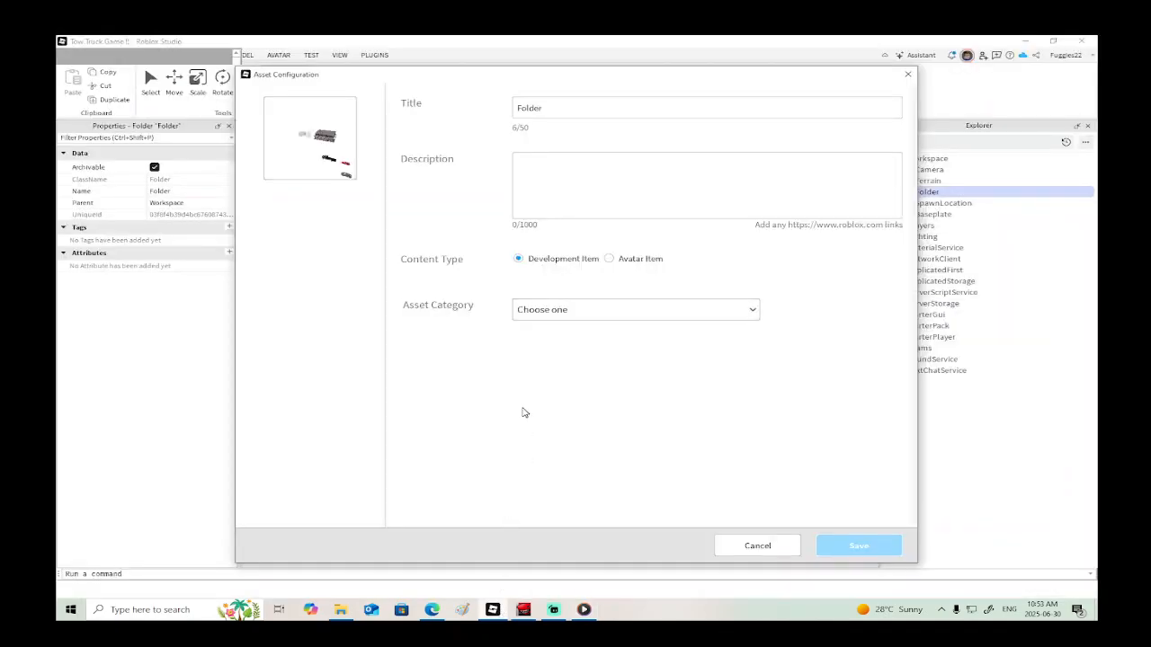
# Step: Enter the asset description "Tow Truck Game Starter Pack! Unpack the files and tow cars for profit!"
pyautogui.click(538, 172)
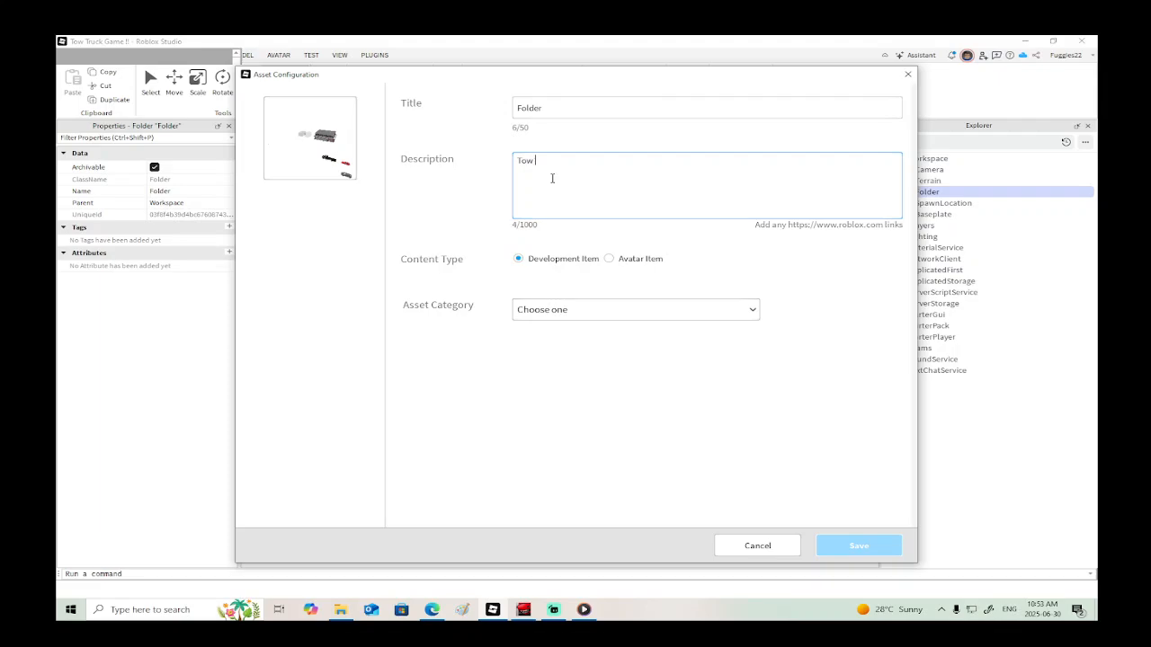
pyautogui.write('Tow Truck ')
pyautogui.write('Star')
pyautogui.press('BackSpace')
pyautogui.press('BackSpace')
pyautogui.press('BackSpace')
pyautogui.press('BackSpace')
pyautogui.write('Gam,e ')
pyautogui.write('Starter Pack')
pyautogui.write('and')
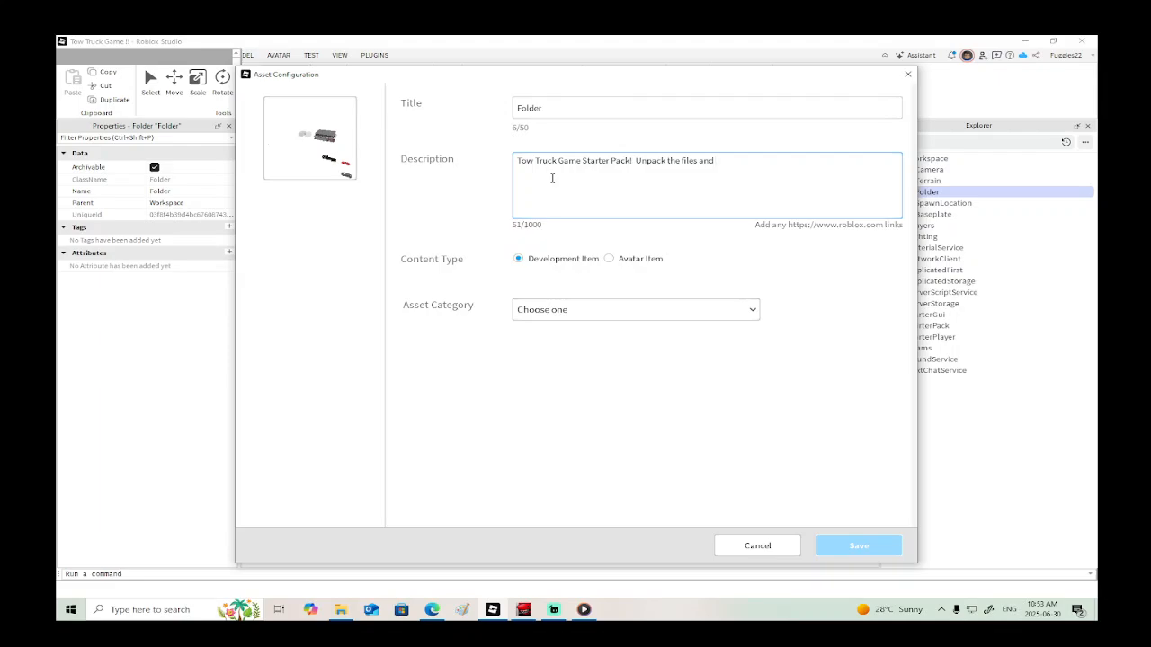
pyautogui.press('BackSpace')
pyautogui.press('BackSpace')
pyautogui.write('nd tow cars for pro')
pyautogui.click(589, 311)
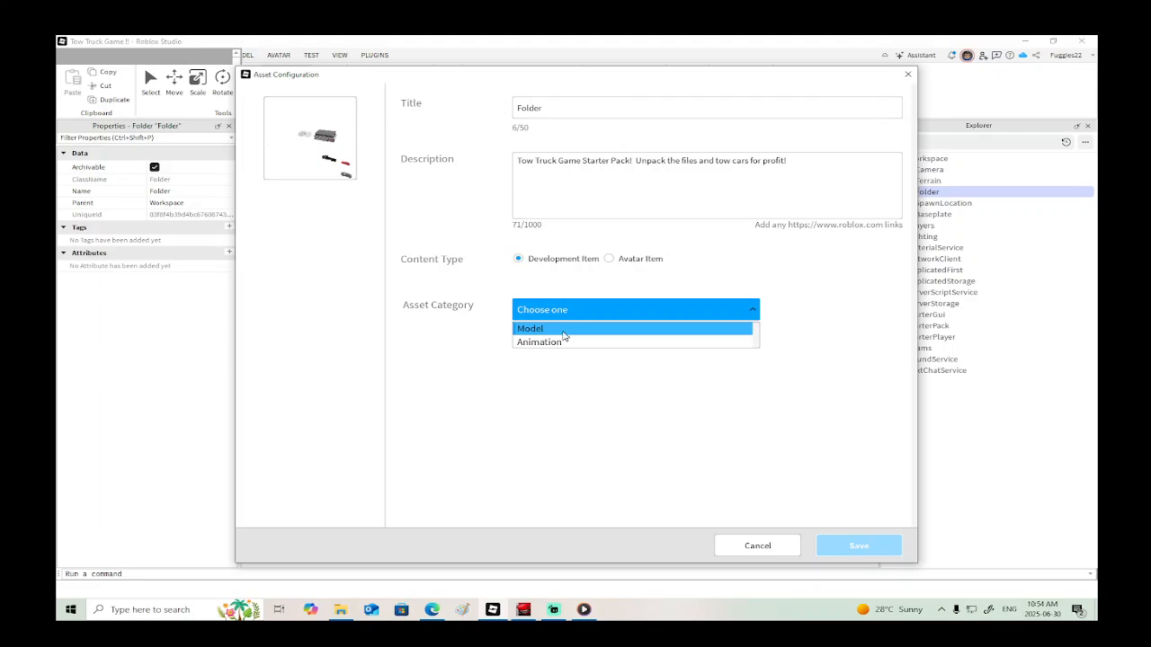
pyautogui.click(486, 336)
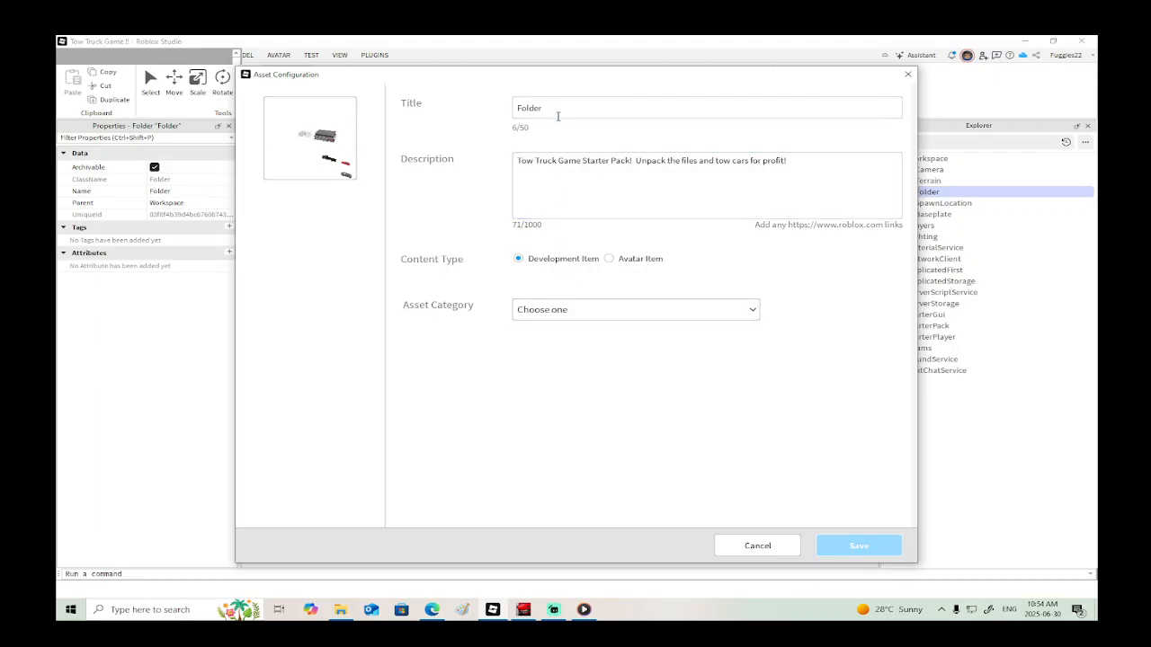
# Step: Replace the asset title with "Tow TuuGame Starter Pack"
pyautogui.press('BackSpace')
pyautogui.press('BackSpace')
pyautogui.press('BackSpace')
pyautogui.press('BackSpace')
pyautogui.press('BackSpace')
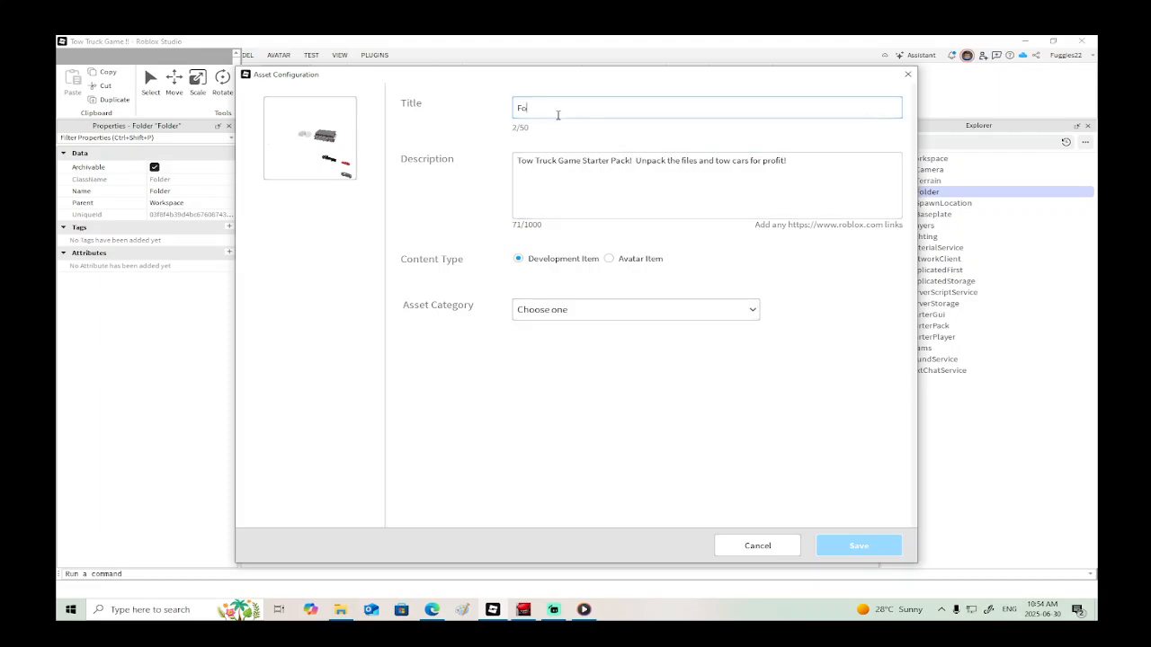
pyautogui.write('TG')
pyautogui.write('ow ')
pyautogui.write('TuuGame Starter Pack')
# Step: Set the asset category to Model and save the asset to Roblox
pyautogui.click(603, 309)
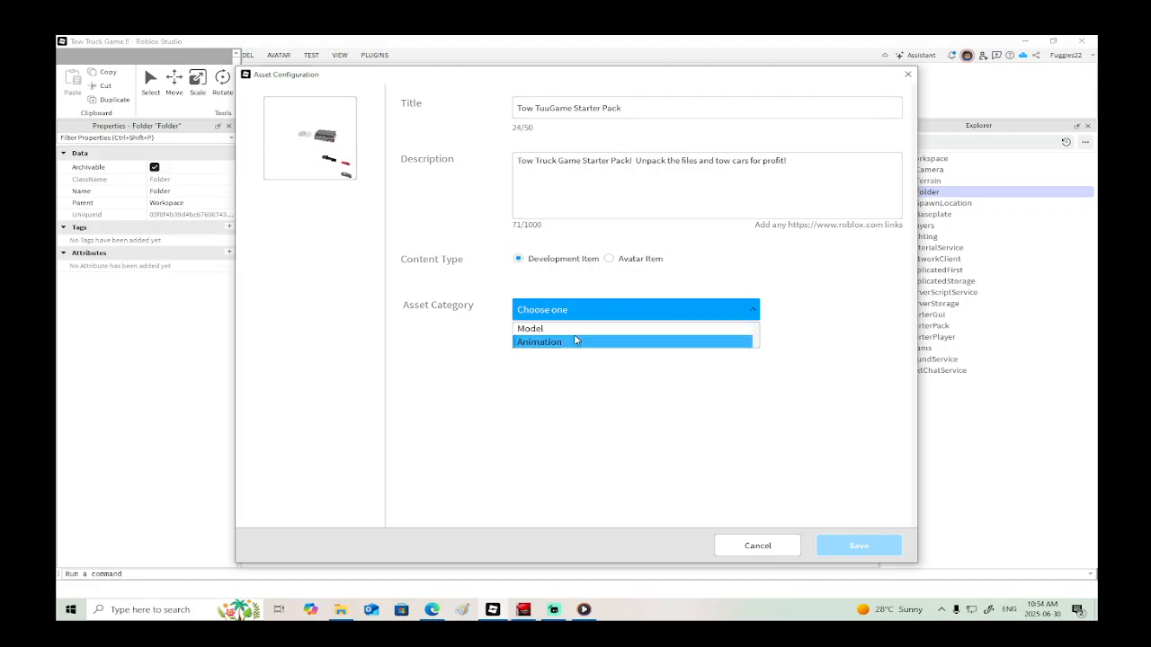
pyautogui.click(575, 331)
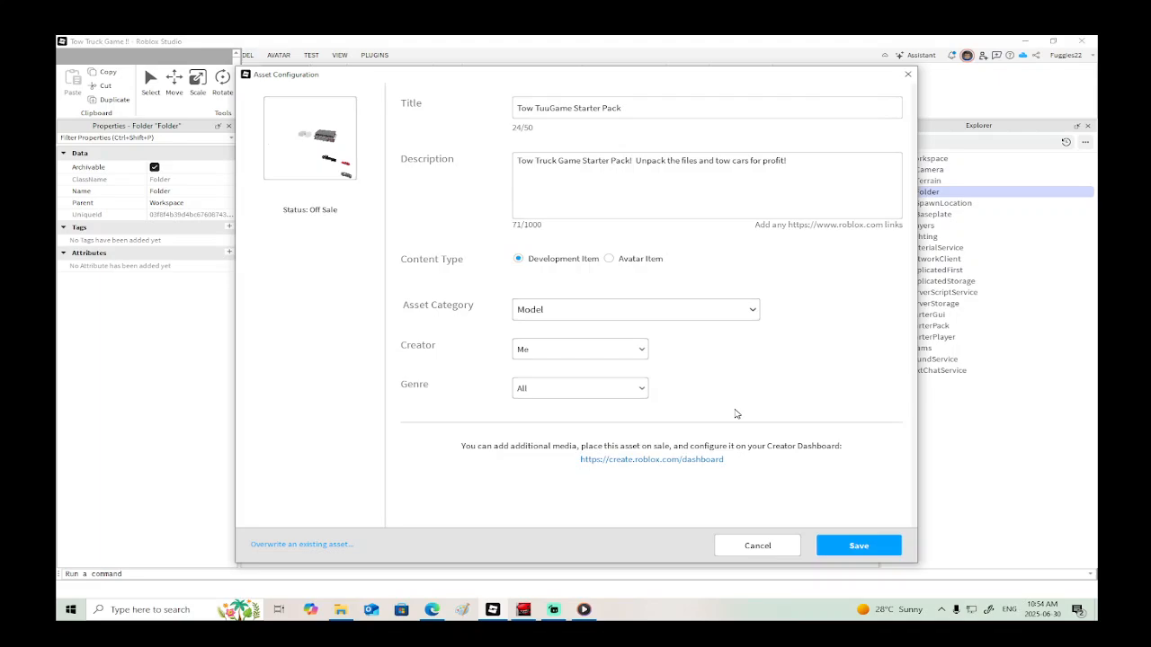
pyautogui.click(865, 545)
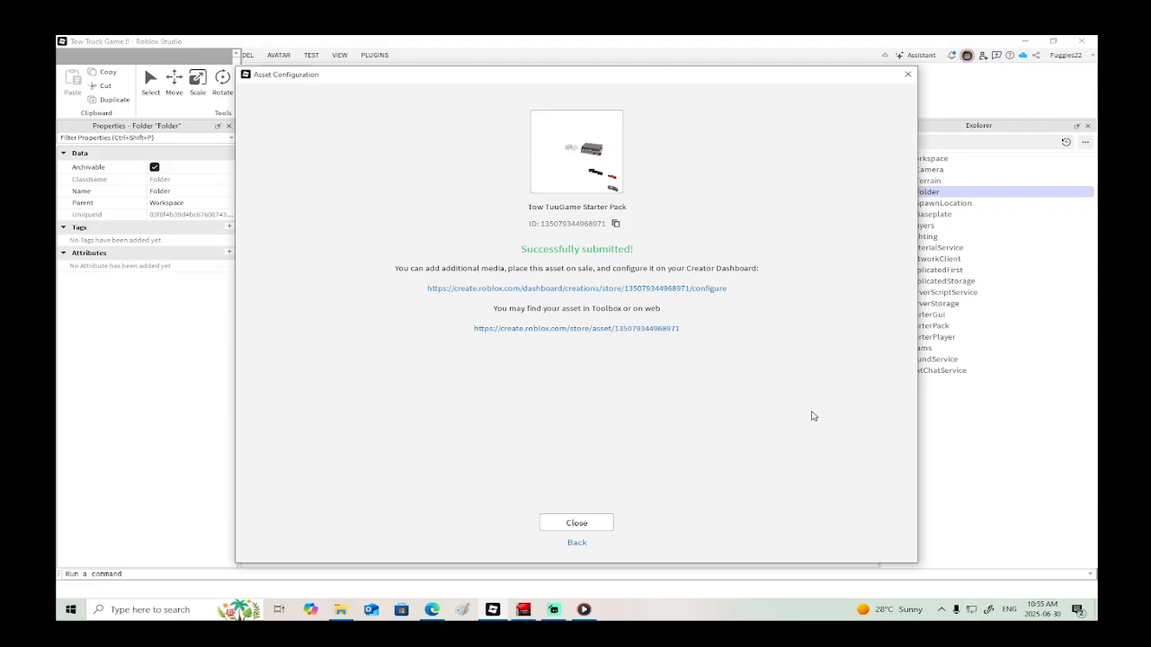
# Step: Open the submitted asset's store page in the browser, check the creator's other models, and return to the asset page
pyautogui.click(639, 329)
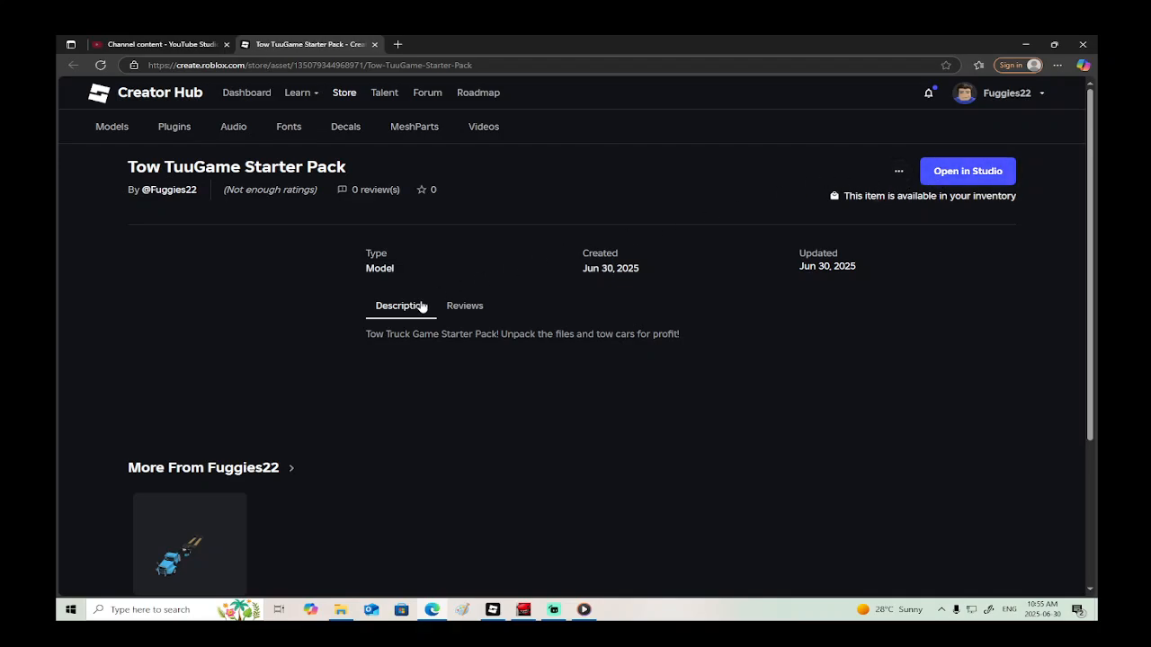
pyautogui.scroll(-1, 499, 432)
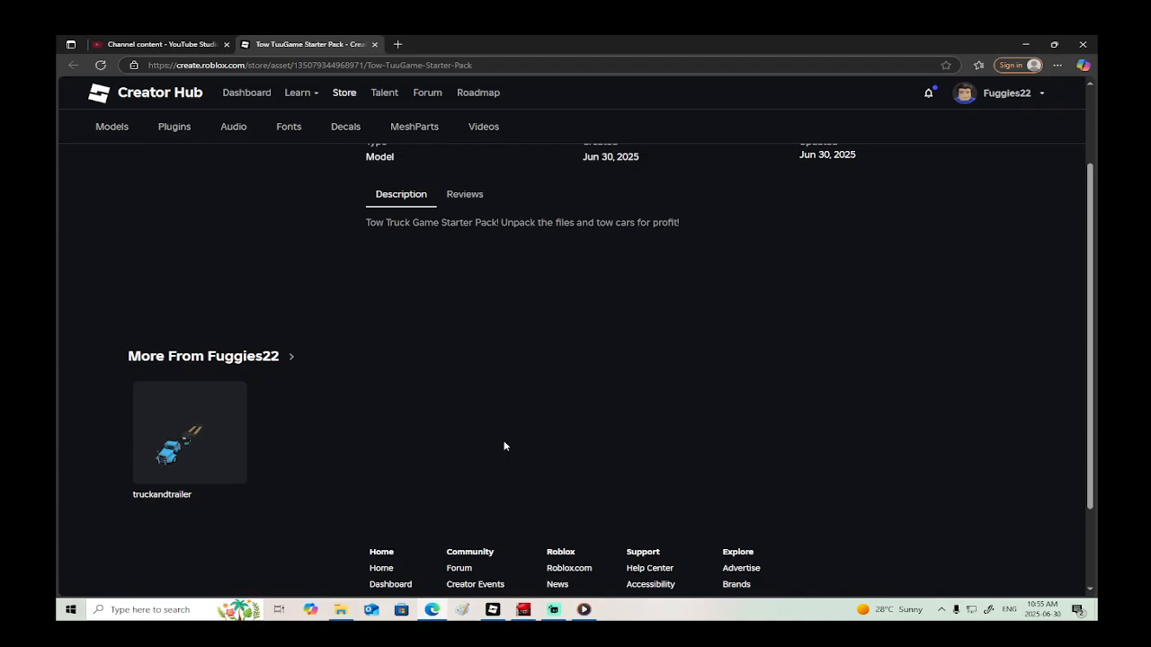
pyautogui.scroll(1, 504, 446)
pyautogui.click(290, 470)
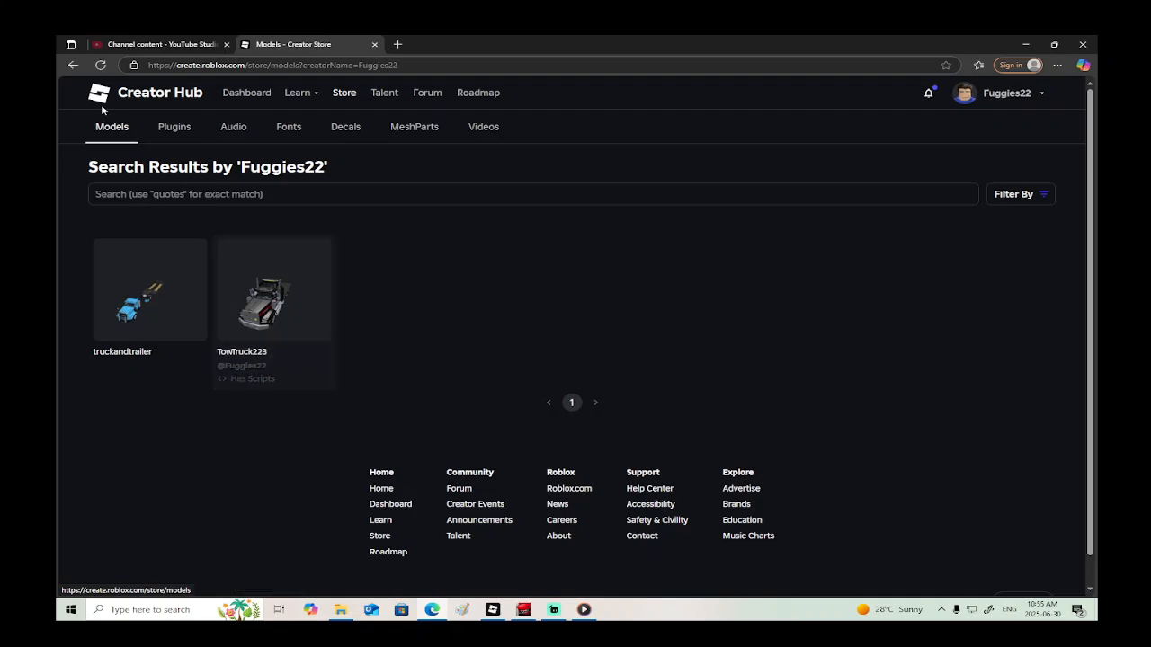
pyautogui.click(72, 65)
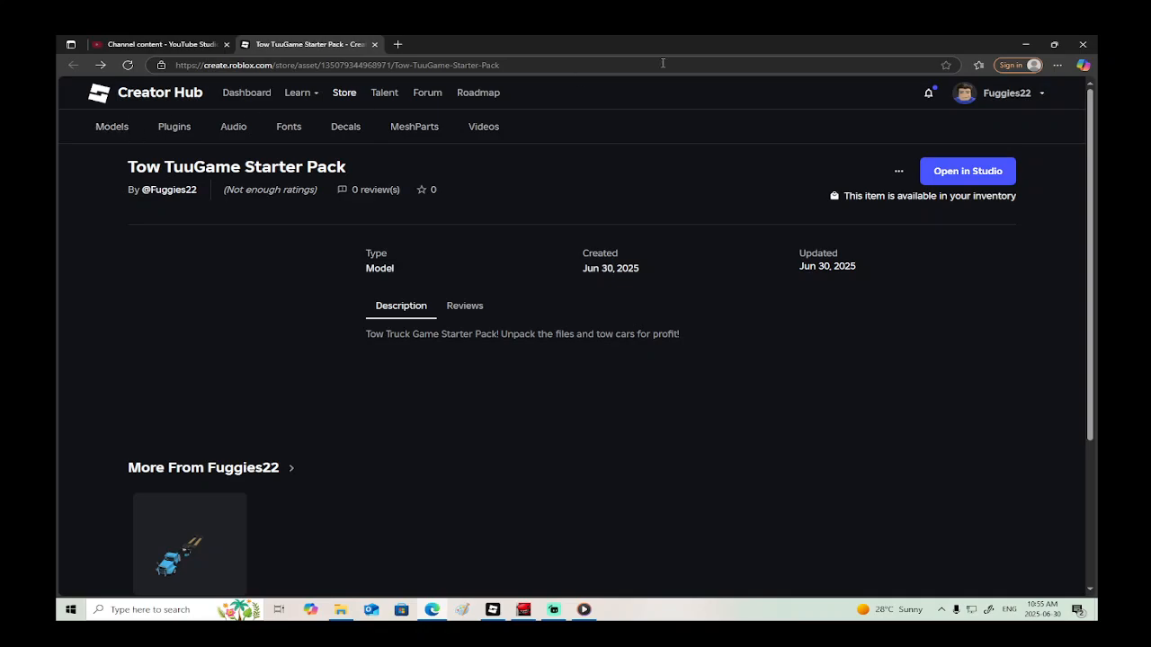
# Step: Go to the Creator Dashboard and show the account's own development items under Creations
pyautogui.click(989, 94)
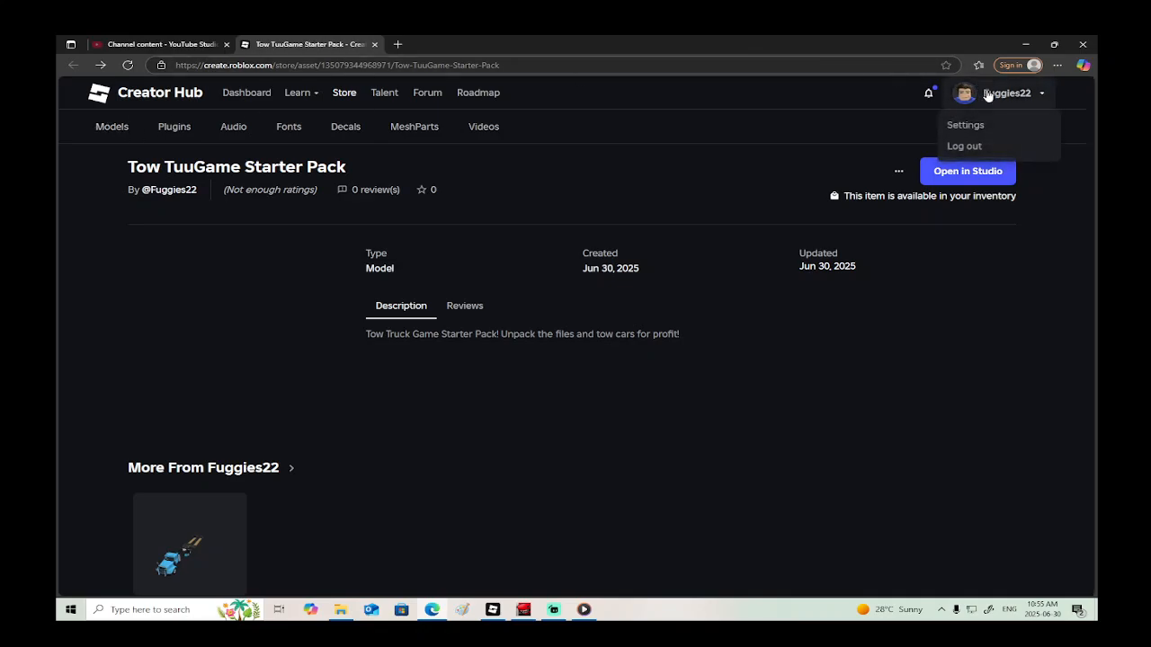
pyautogui.click(101, 128)
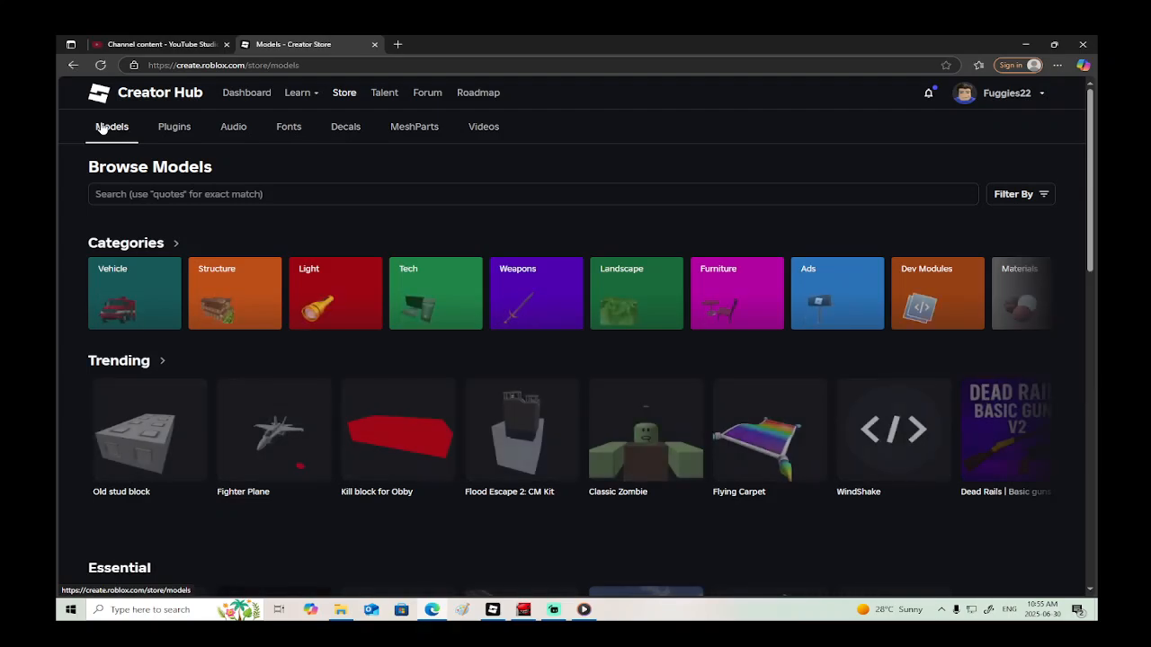
pyautogui.click(989, 93)
pyautogui.click(965, 123)
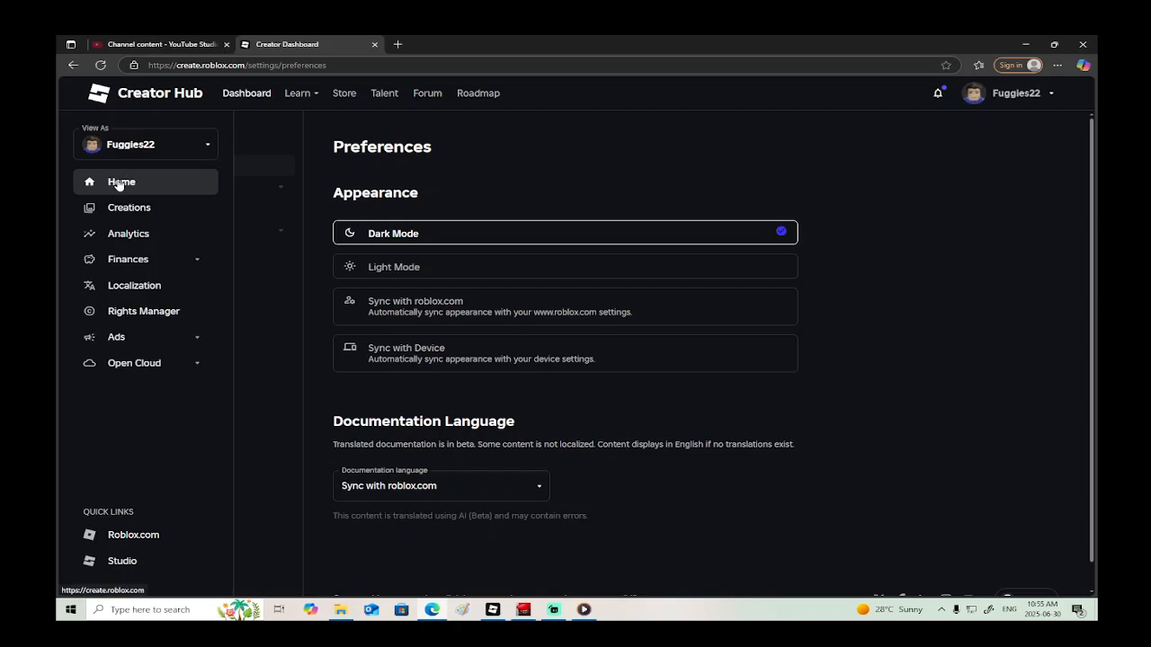
pyautogui.click(116, 209)
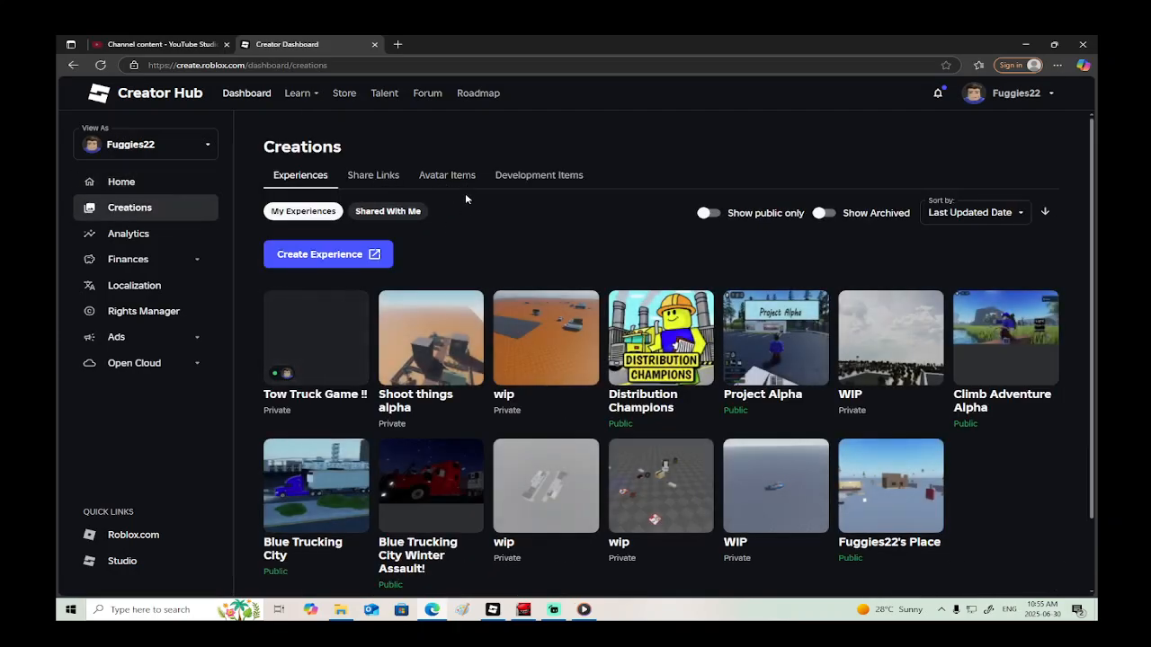
pyautogui.click(539, 177)
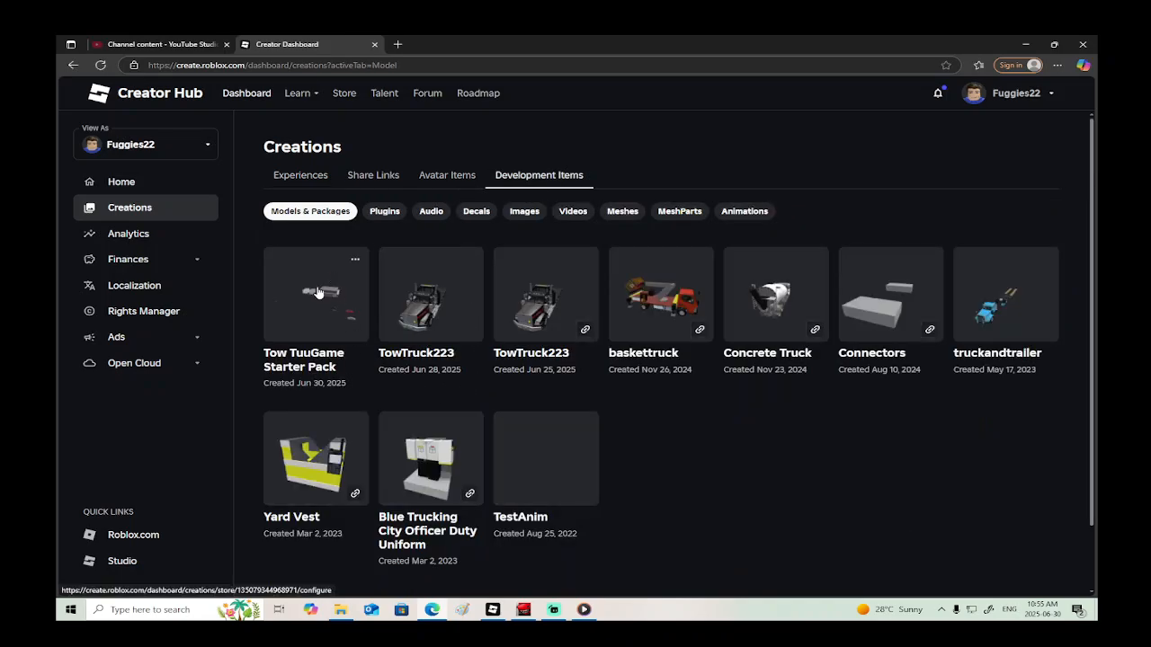
# Step: Open the configuration page of the Tow TuuGame Starter Pack model
pyautogui.click(356, 260)
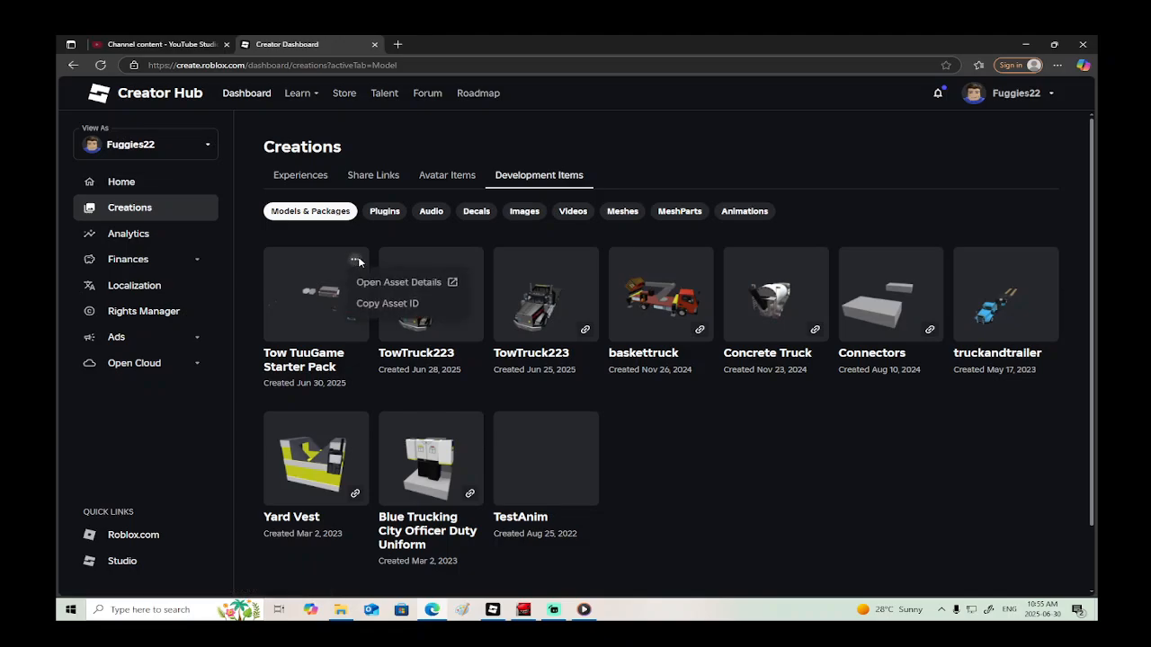
pyautogui.click(298, 292)
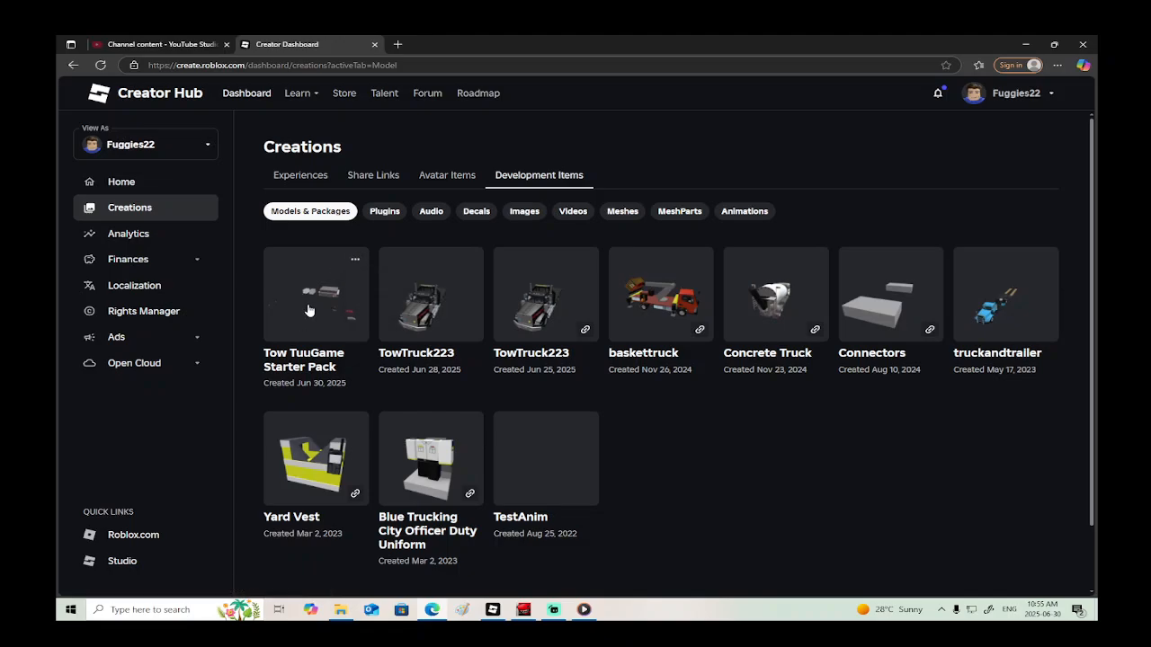
pyautogui.click(308, 310)
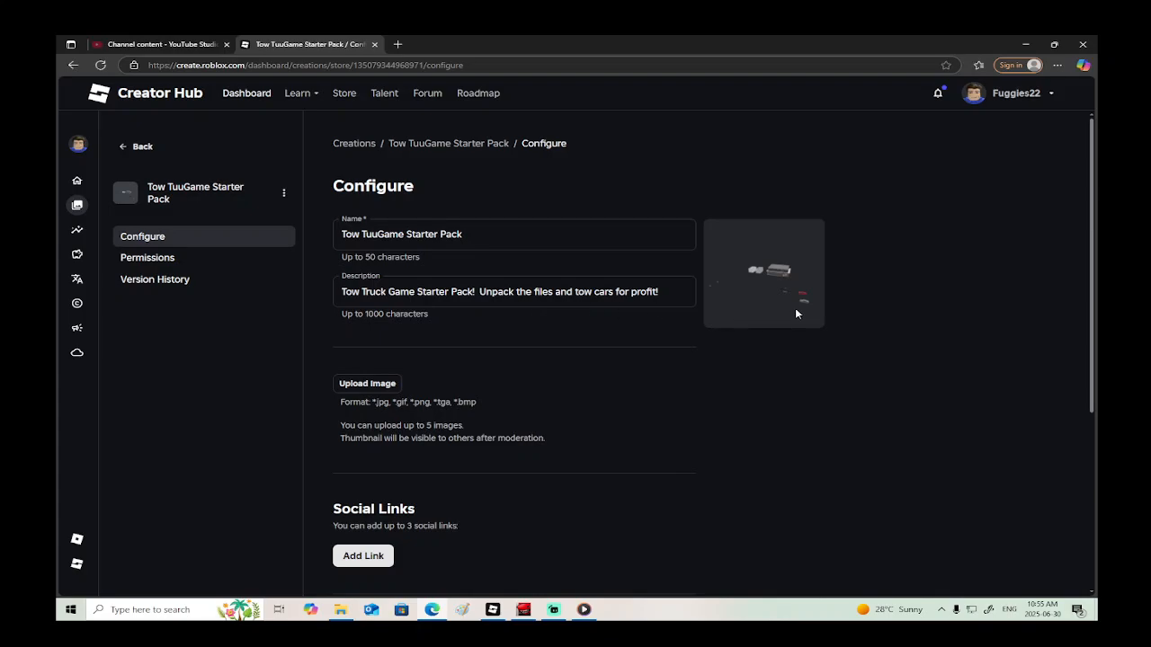
# Step: Enable distribution of the starter pack on the Creator Store and save the changes
pyautogui.scroll(-1, 440, 340)
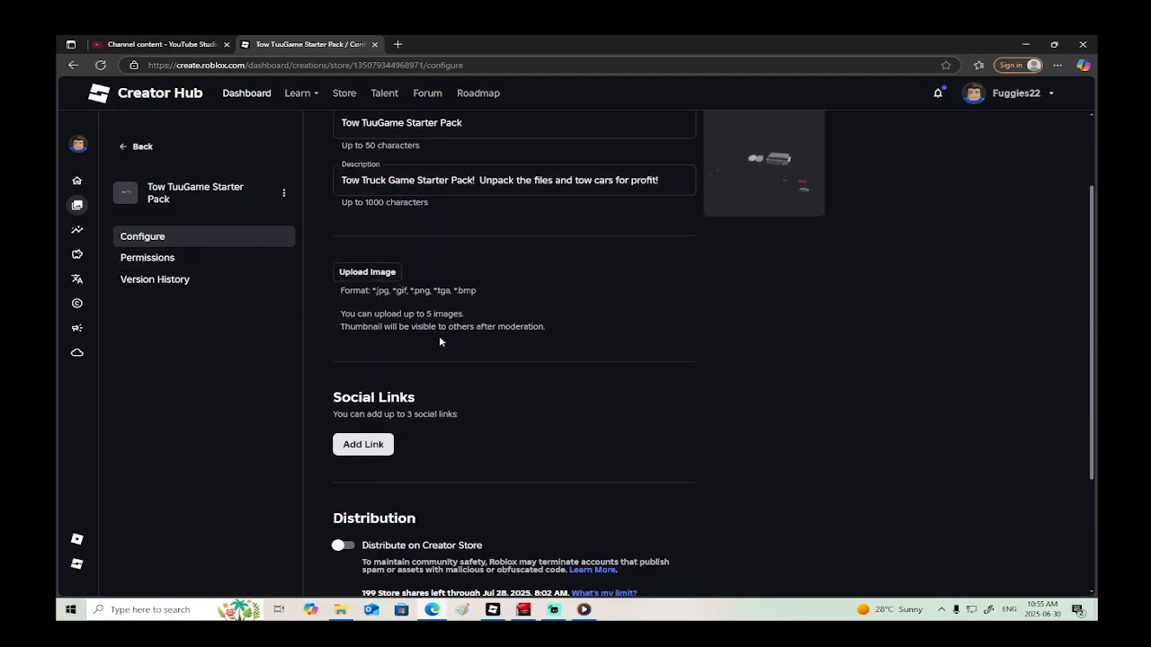
pyautogui.scroll(-2, 439, 335)
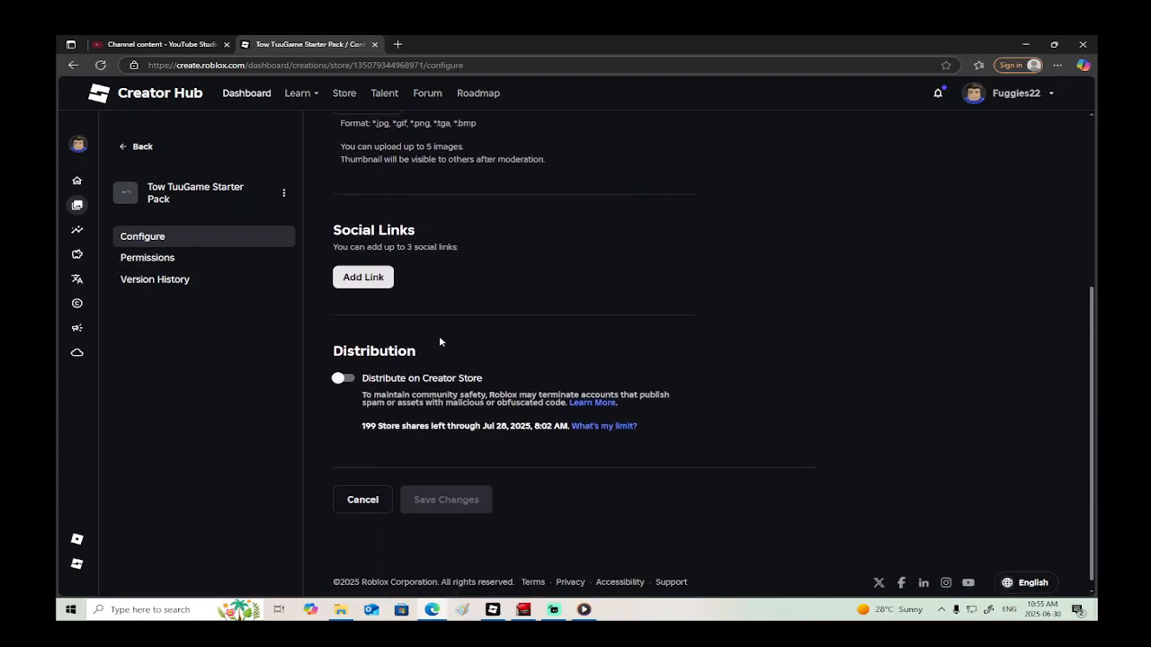
pyautogui.click(343, 379)
pyautogui.scroll(-1, 441, 439)
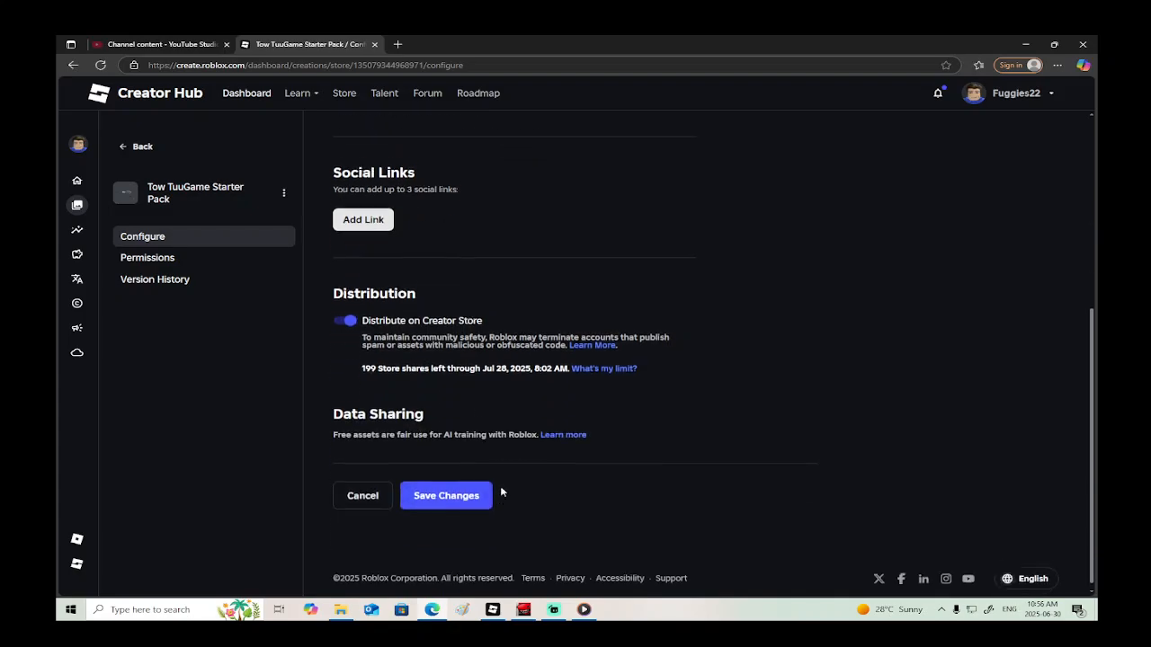
pyautogui.click(453, 493)
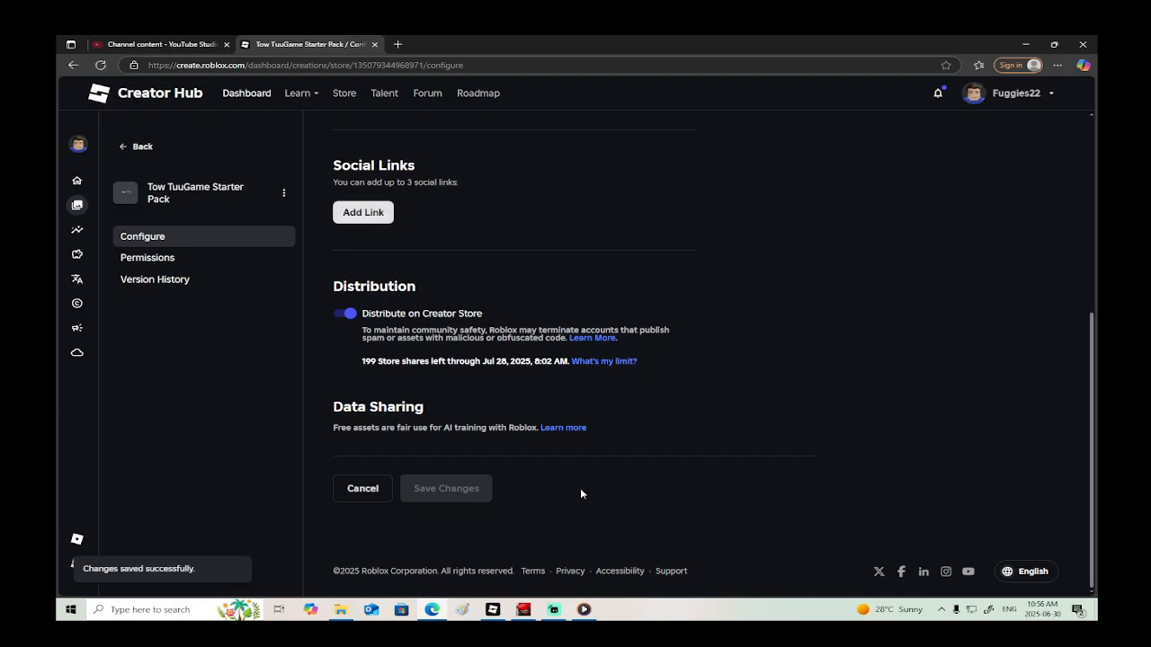
# Step: Reload the starter pack's configuration page from the creations list and open its Creator Store page
pyautogui.scroll(4, 455, 288)
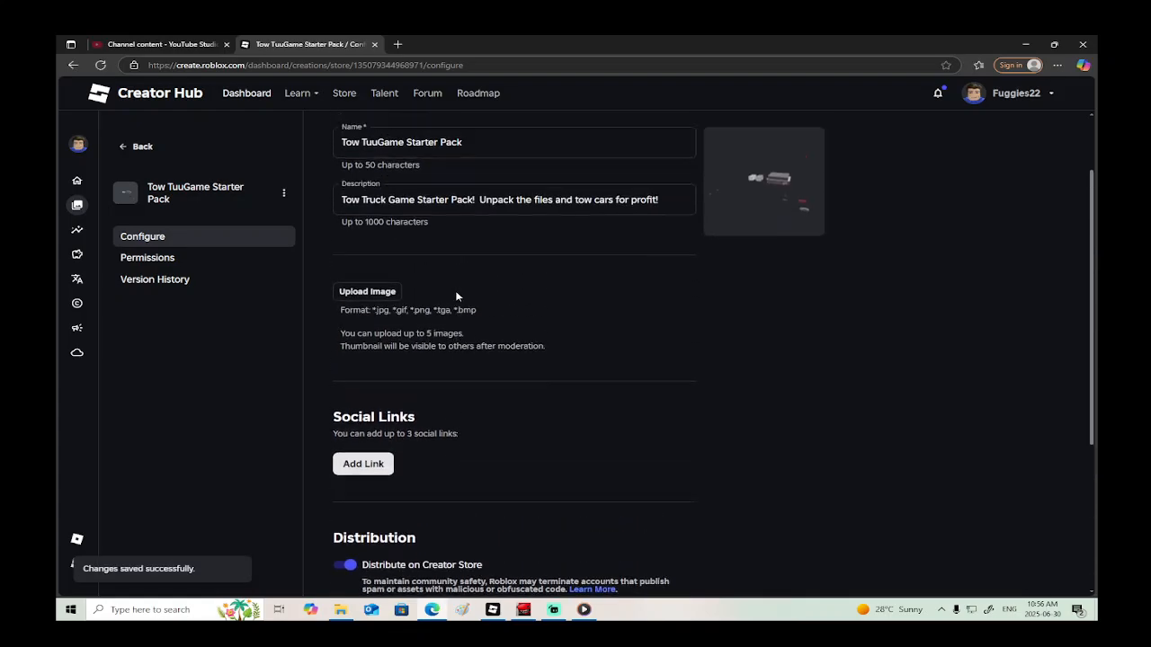
pyautogui.click(75, 64)
pyautogui.click(313, 309)
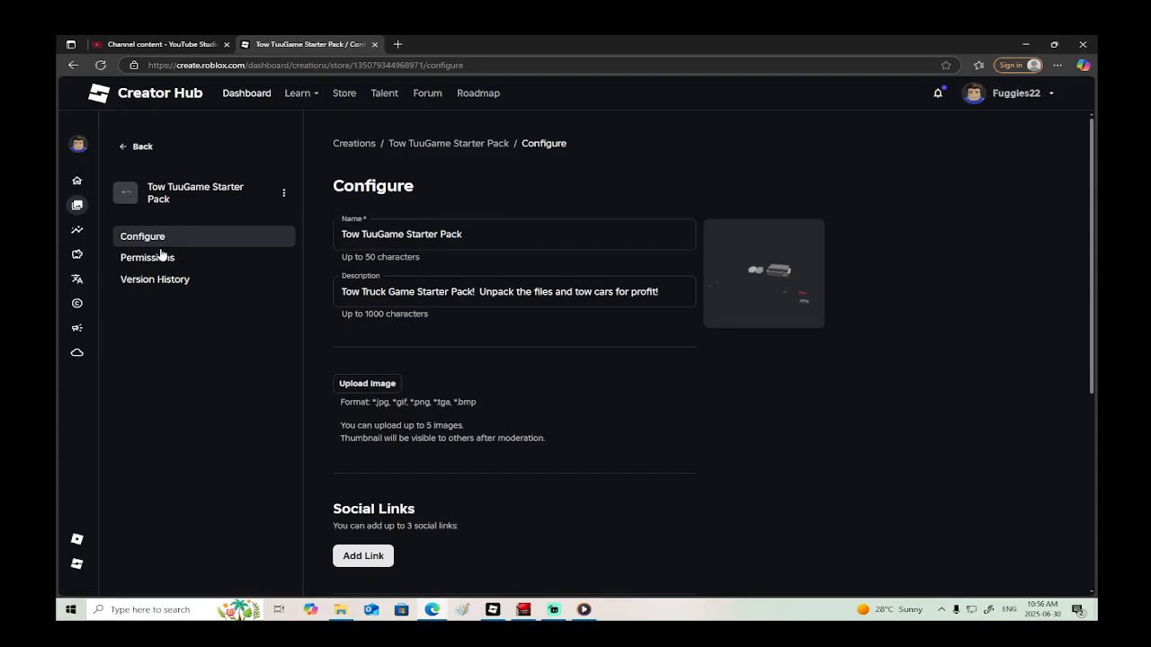
pyautogui.click(282, 192)
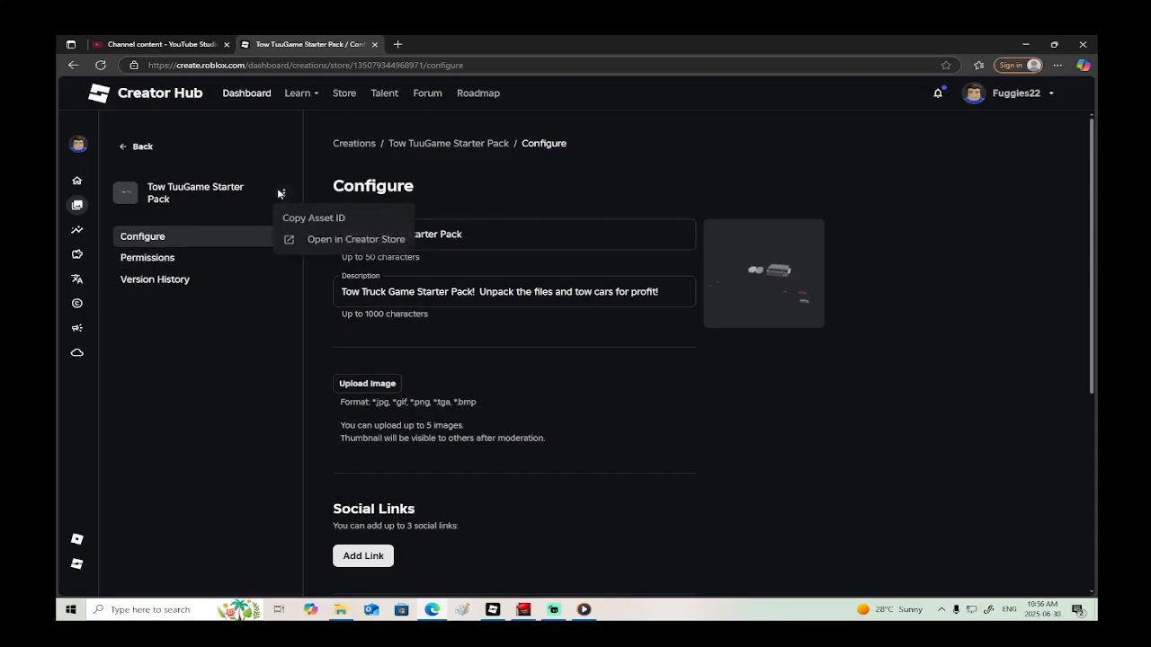
pyautogui.click(326, 239)
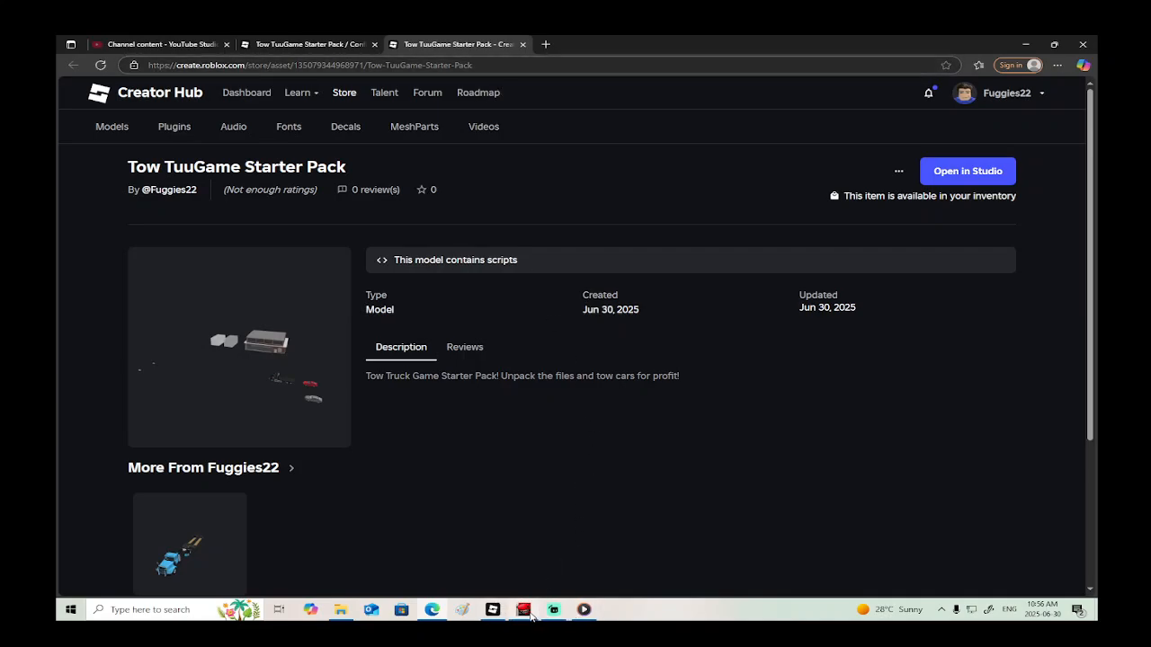
# Step: Switch to the Streamlabs Desktop window
pyautogui.moveTo(530, 613)
pyautogui.click(554, 610)
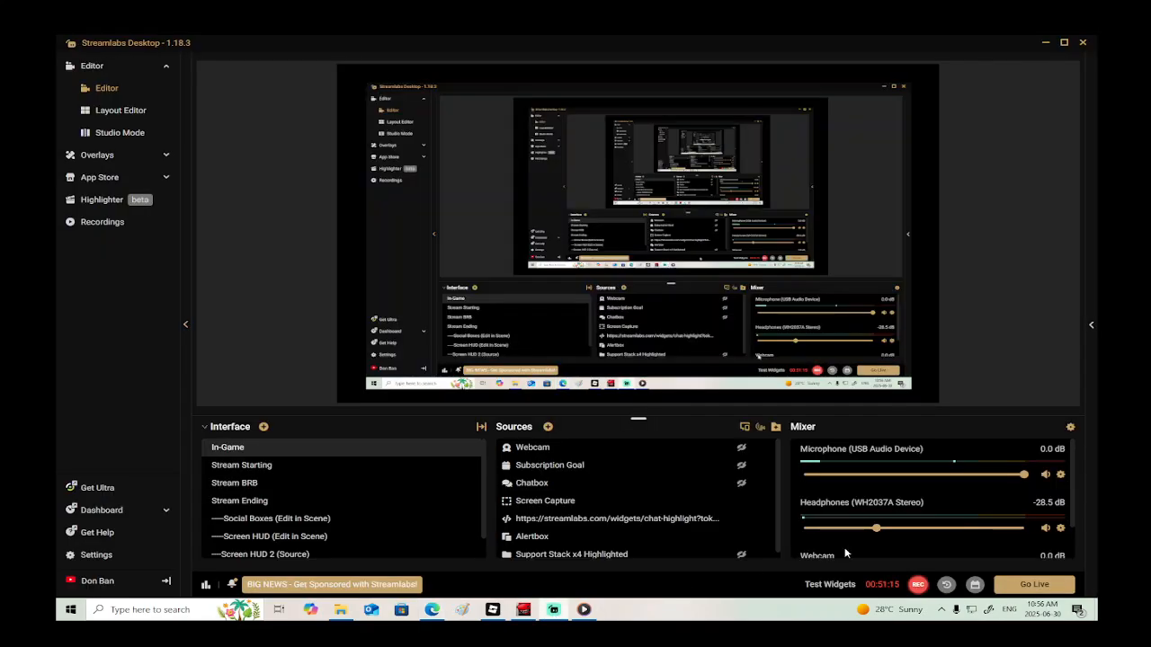